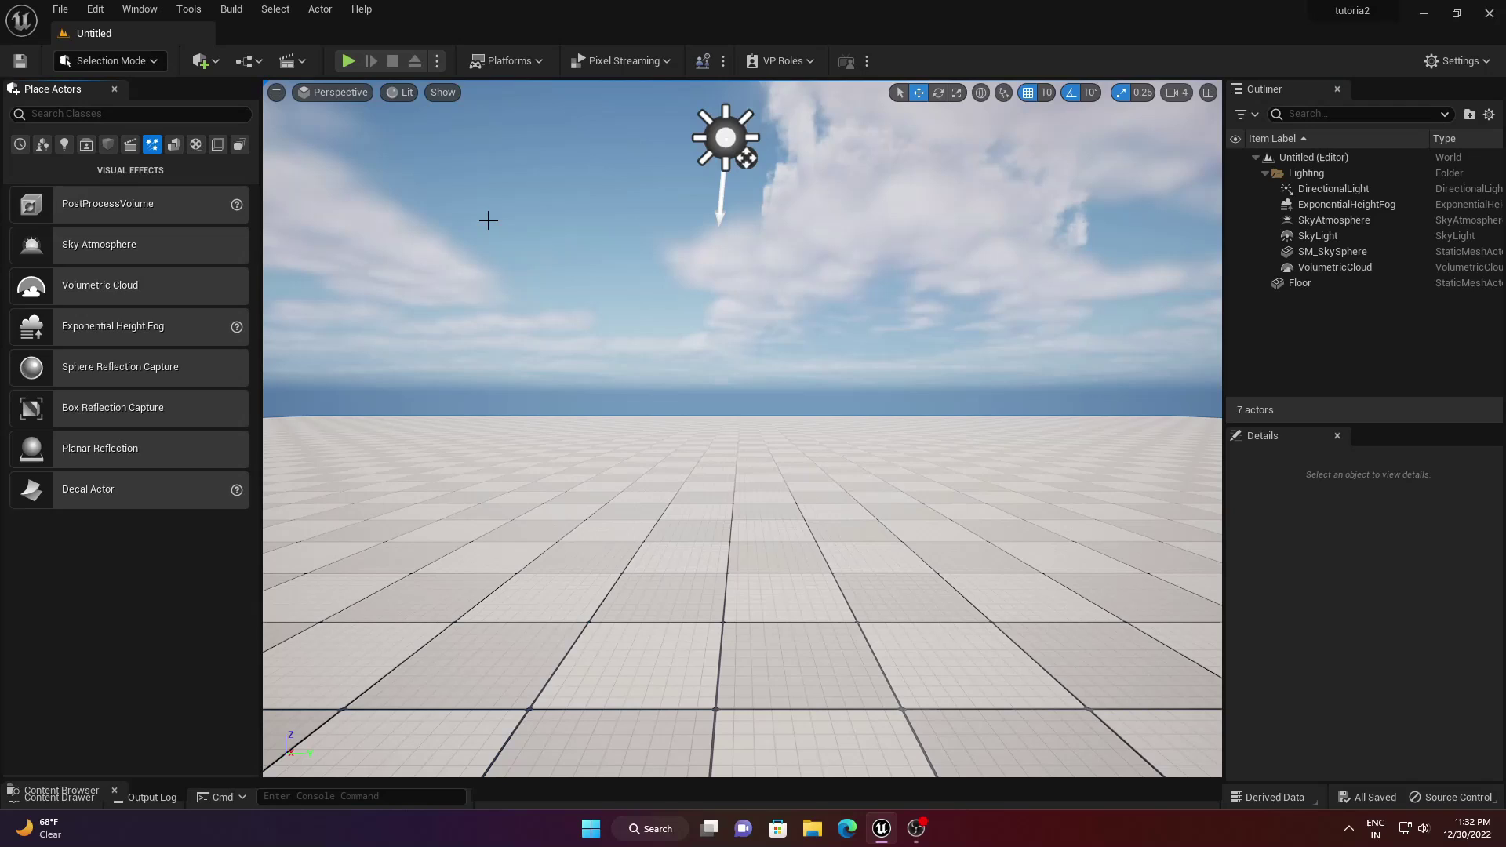
# - Create a new level from the Empty Level template
pyautogui.click(63, 9)
pyautogui.click(90, 49)
pyautogui.click(869, 303)
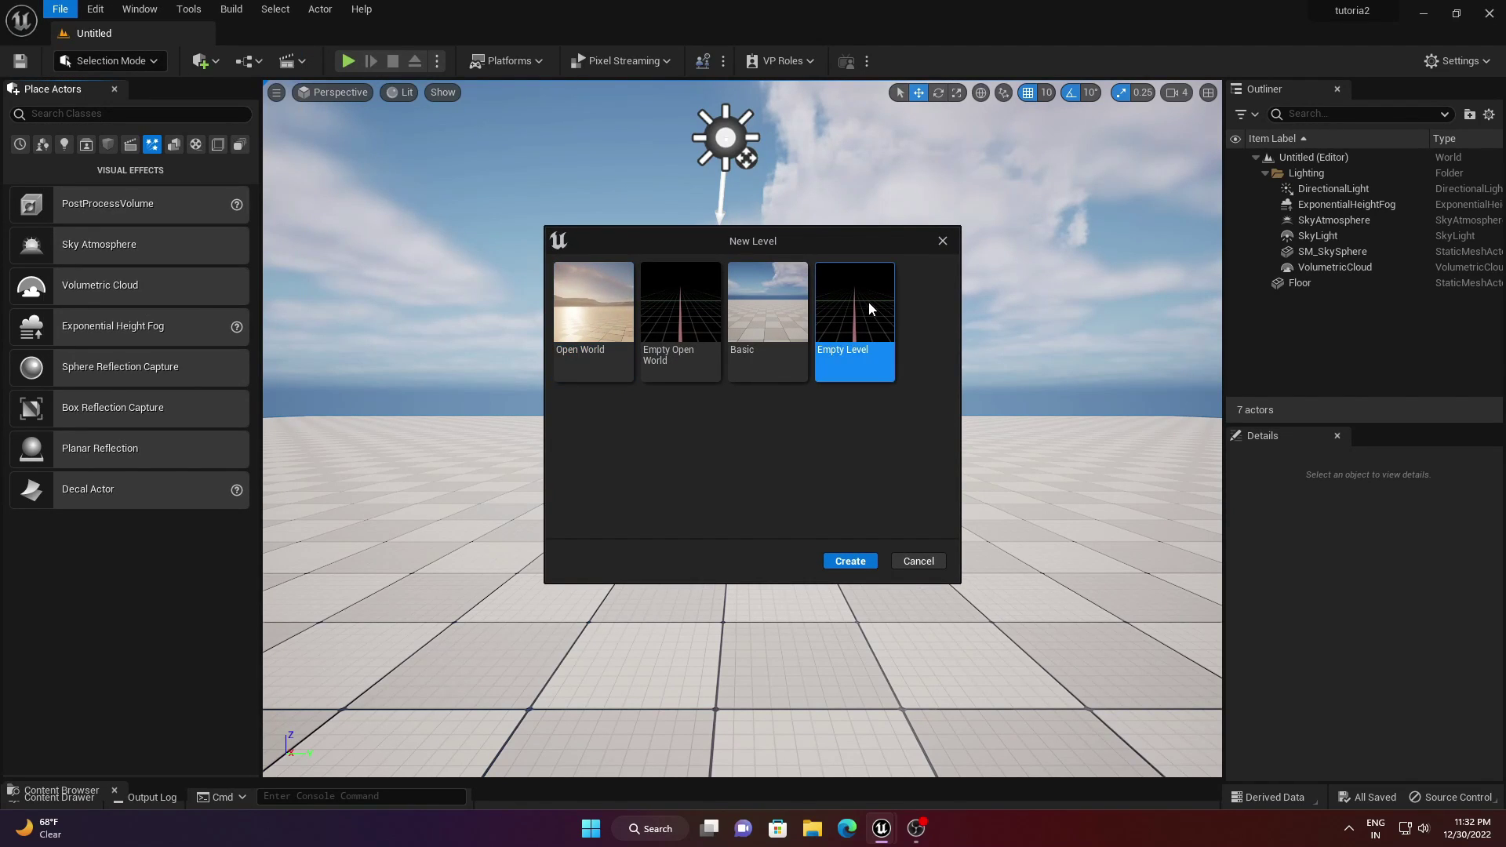
pyautogui.click(850, 562)
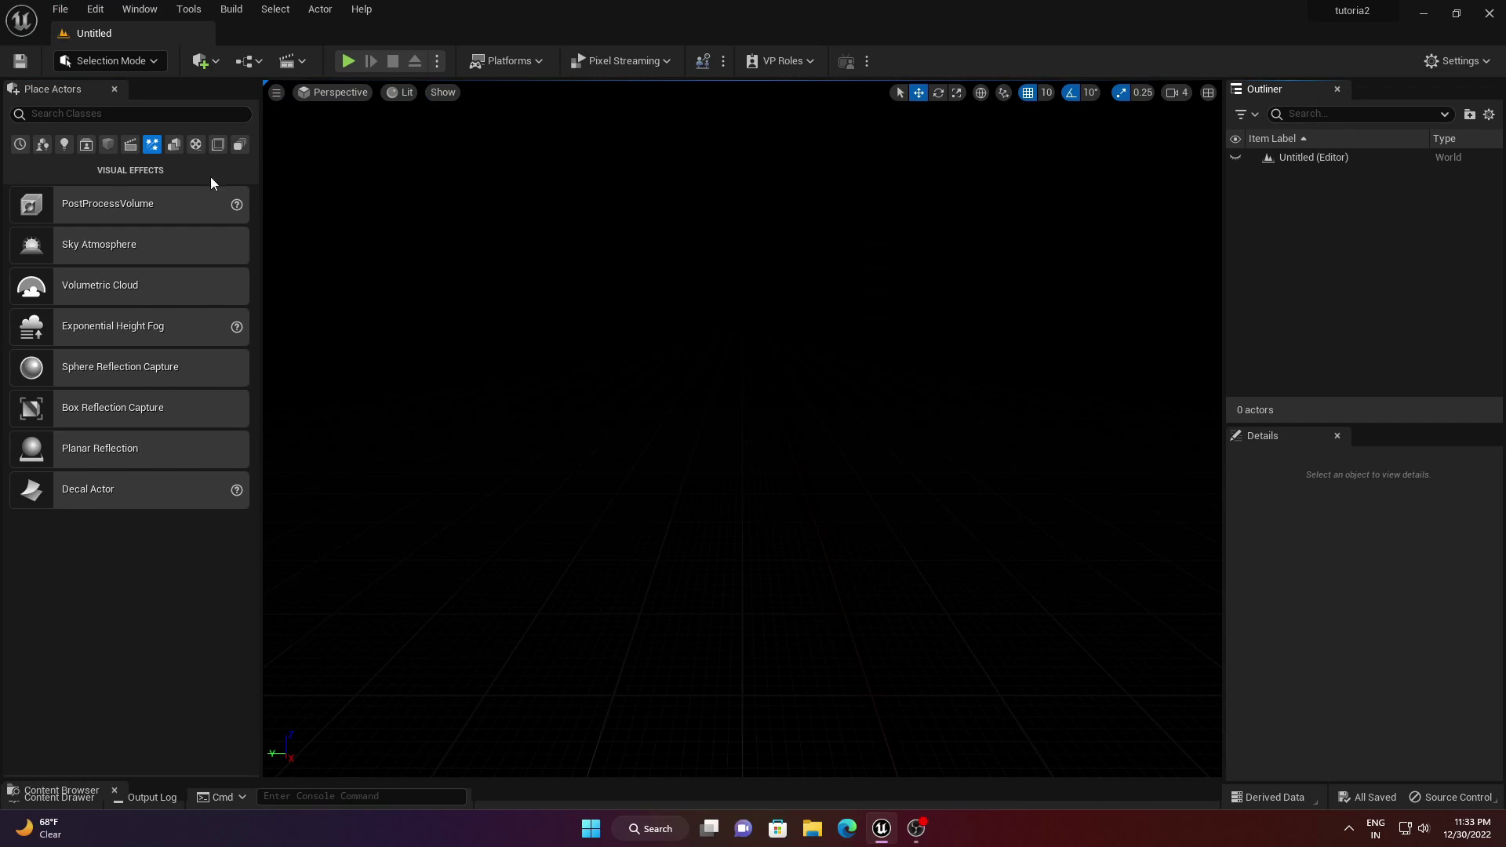
# - Add a directional light and a sky light to the empty level and set their mobility to Movable
pyautogui.click(65, 146)
pyautogui.moveTo(67, 205); pyautogui.dragTo(630, 282)
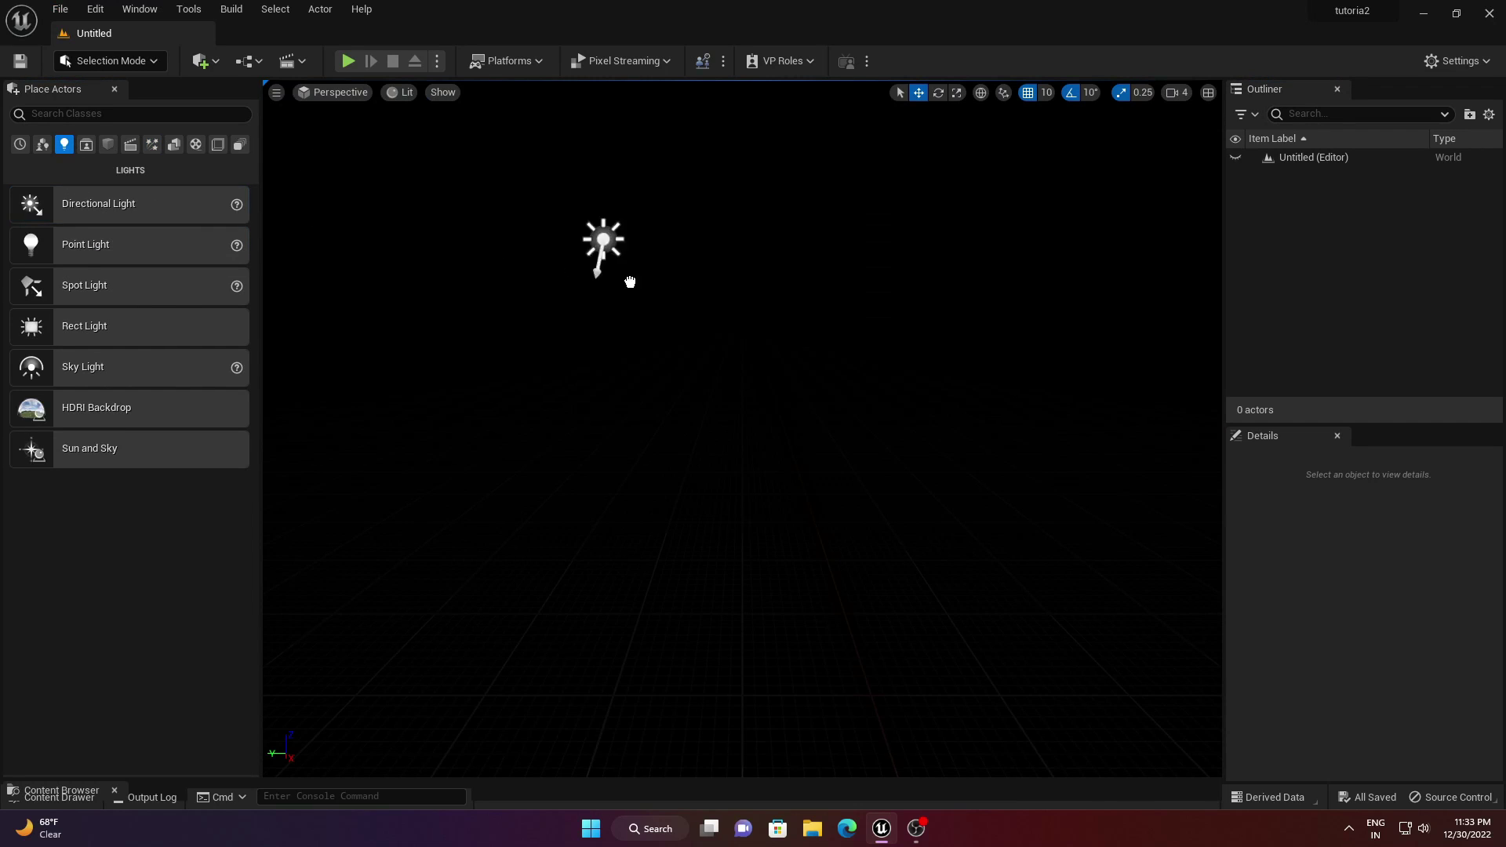
pyautogui.moveTo(743, 312); pyautogui.dragTo(743, 312)
pyautogui.moveTo(124, 369); pyautogui.dragTo(749, 171)
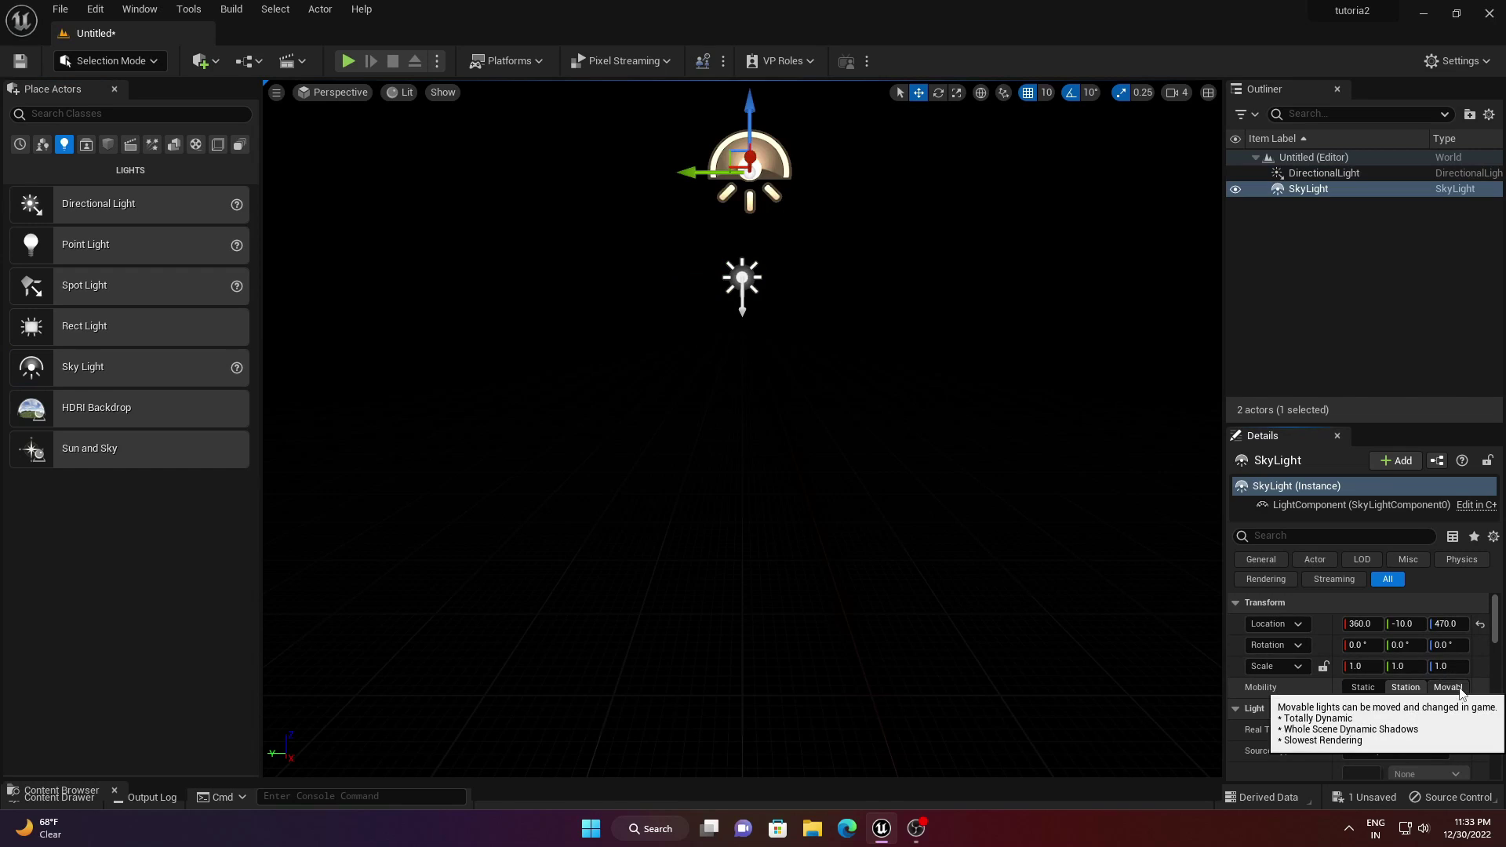
pyautogui.click(1326, 173)
pyautogui.click(1448, 687)
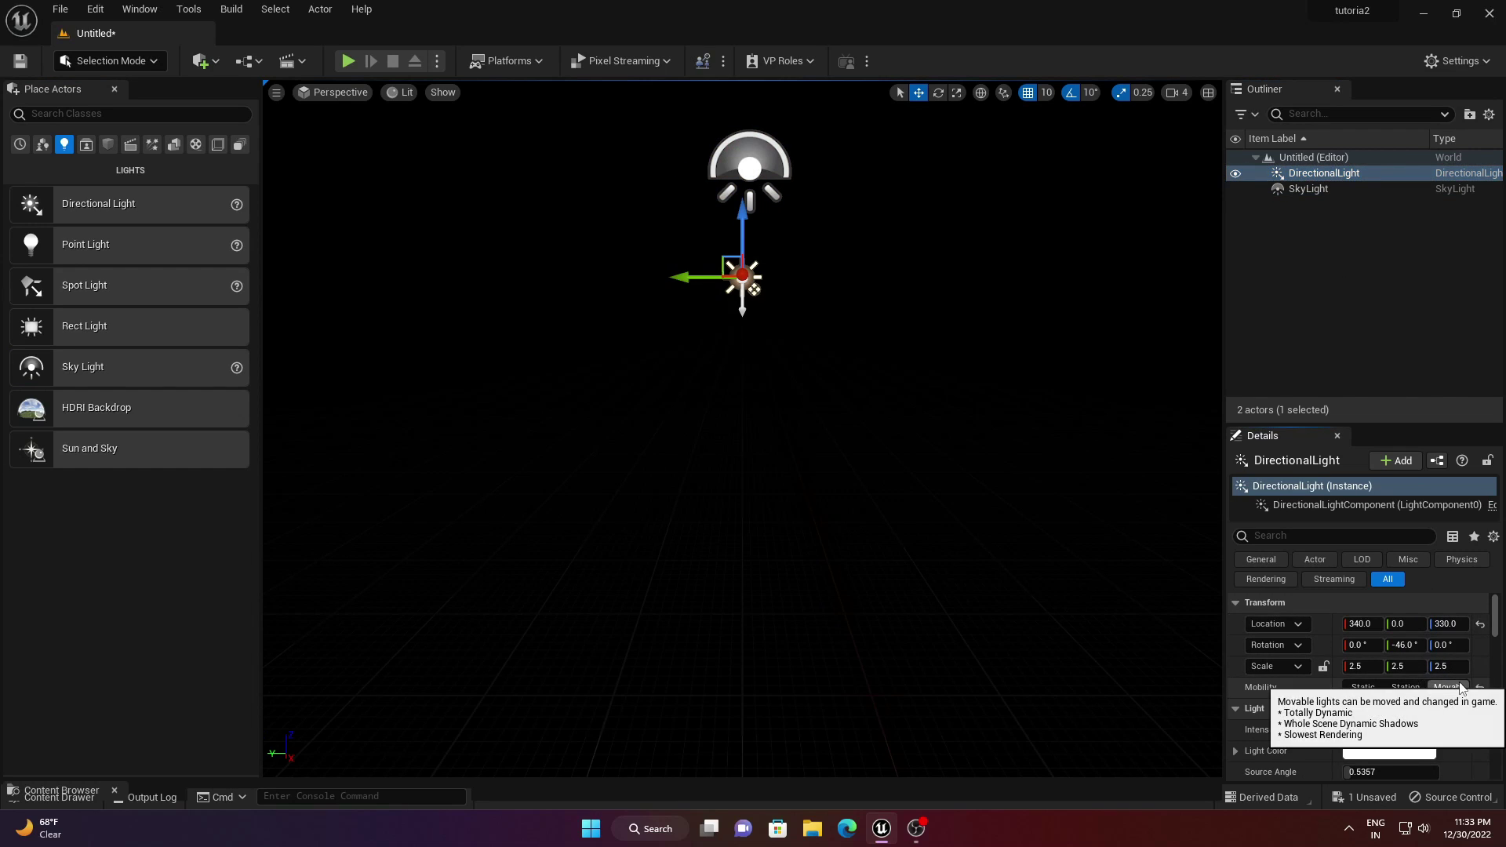
# - Add a Sky Atmosphere and an Exponential Height Fog to the level, and enable Real Time Capture on the sky light
pyautogui.click(153, 145)
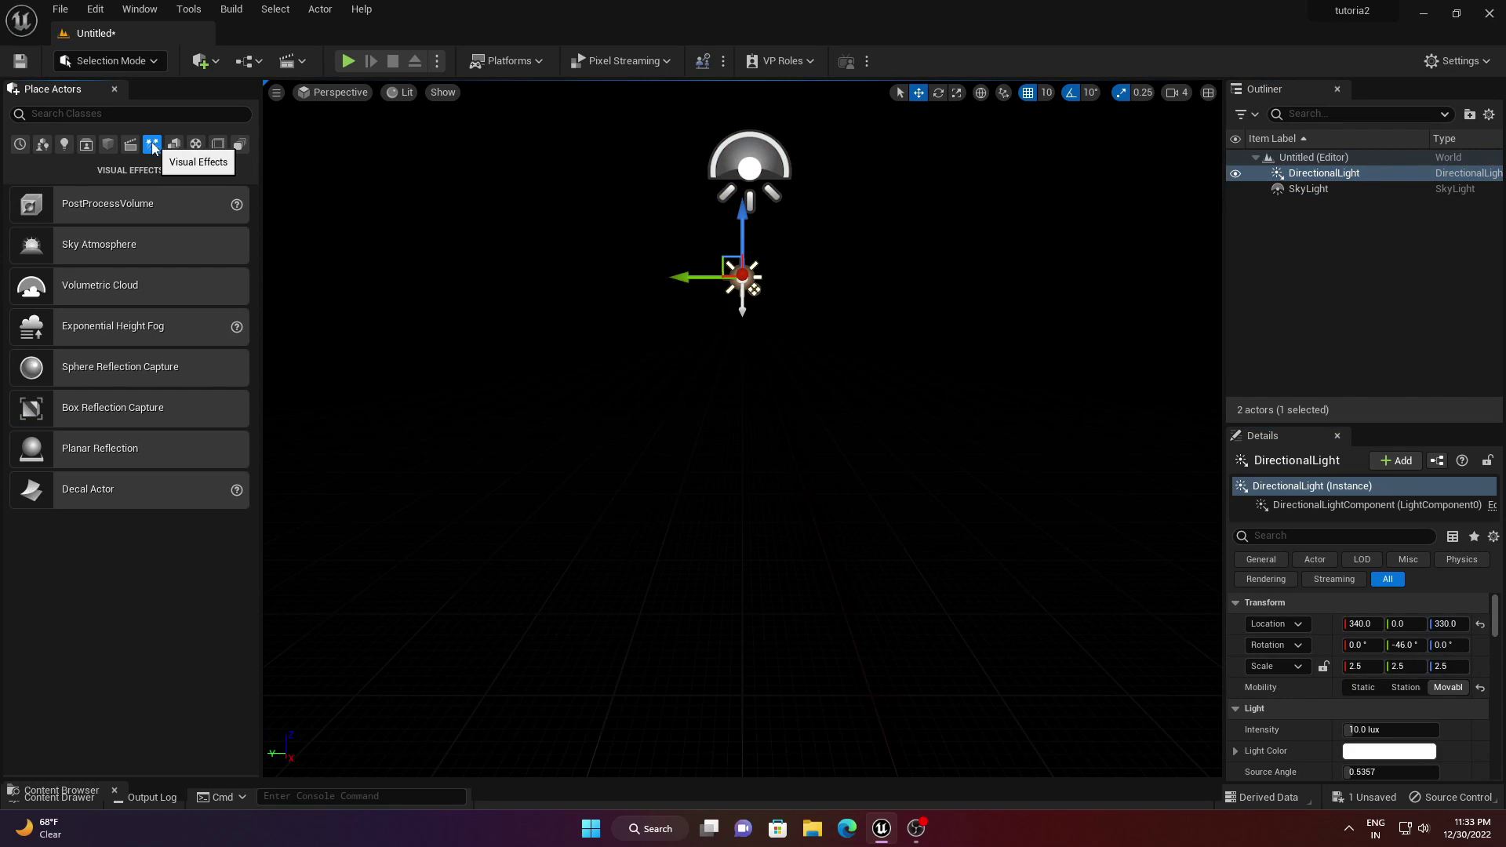
pyautogui.moveTo(94, 244); pyautogui.dragTo(575, 153)
pyautogui.moveTo(575, 153); pyautogui.dragTo(587, 72, button='right')
pyautogui.moveTo(571, 235); pyautogui.dragTo(571, 251, button='right')
pyautogui.moveTo(113, 326); pyautogui.dragTo(624, 306)
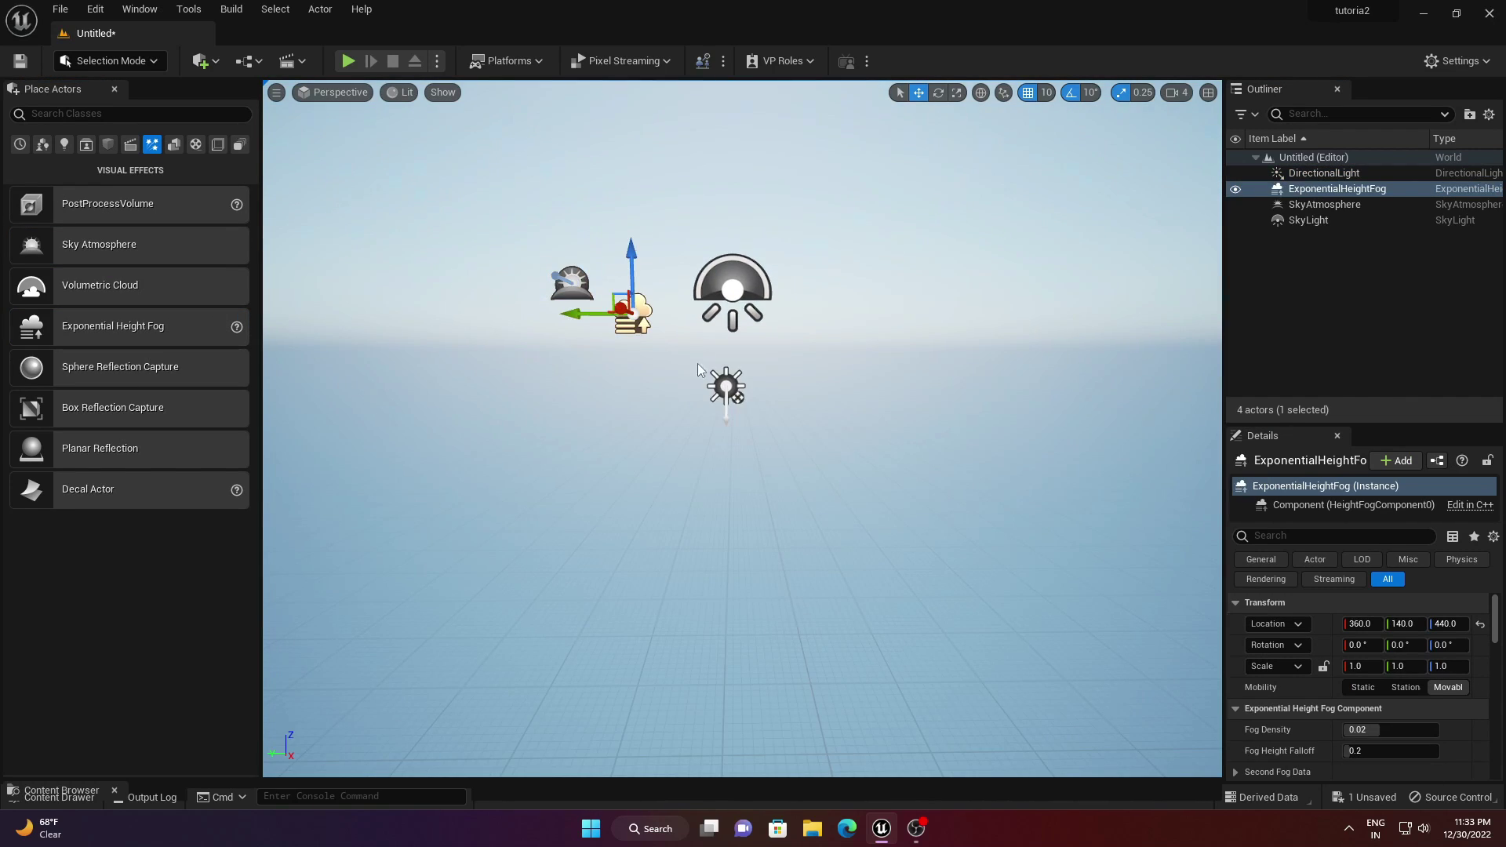
pyautogui.click(1310, 220)
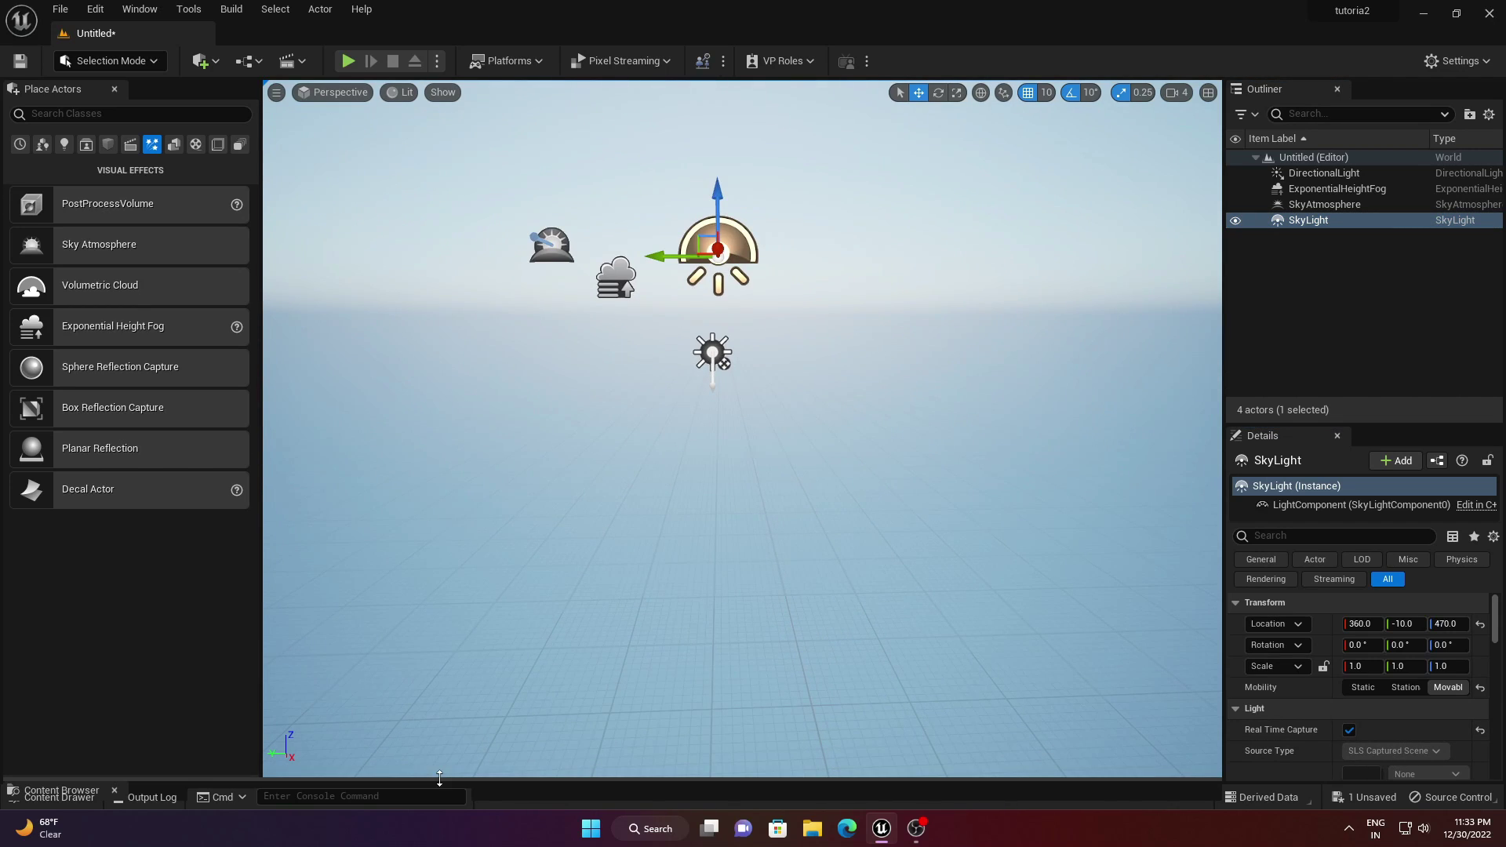
# - Create a folder named Hill in the project's Content folder and open it
pyautogui.moveTo(439, 776); pyautogui.dragTo(441, 462)
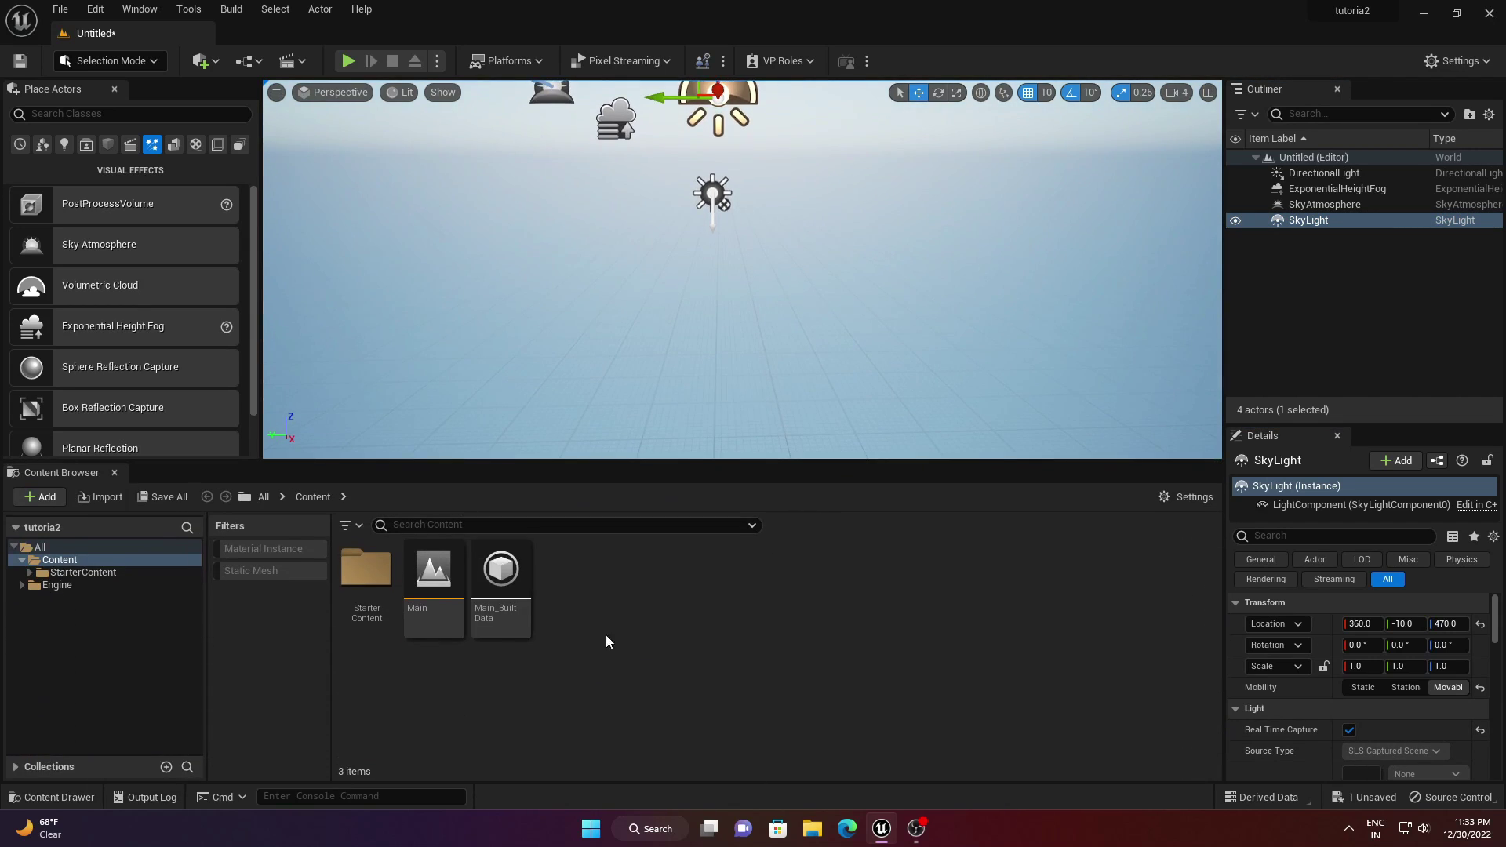
pyautogui.rightClick(657, 665)
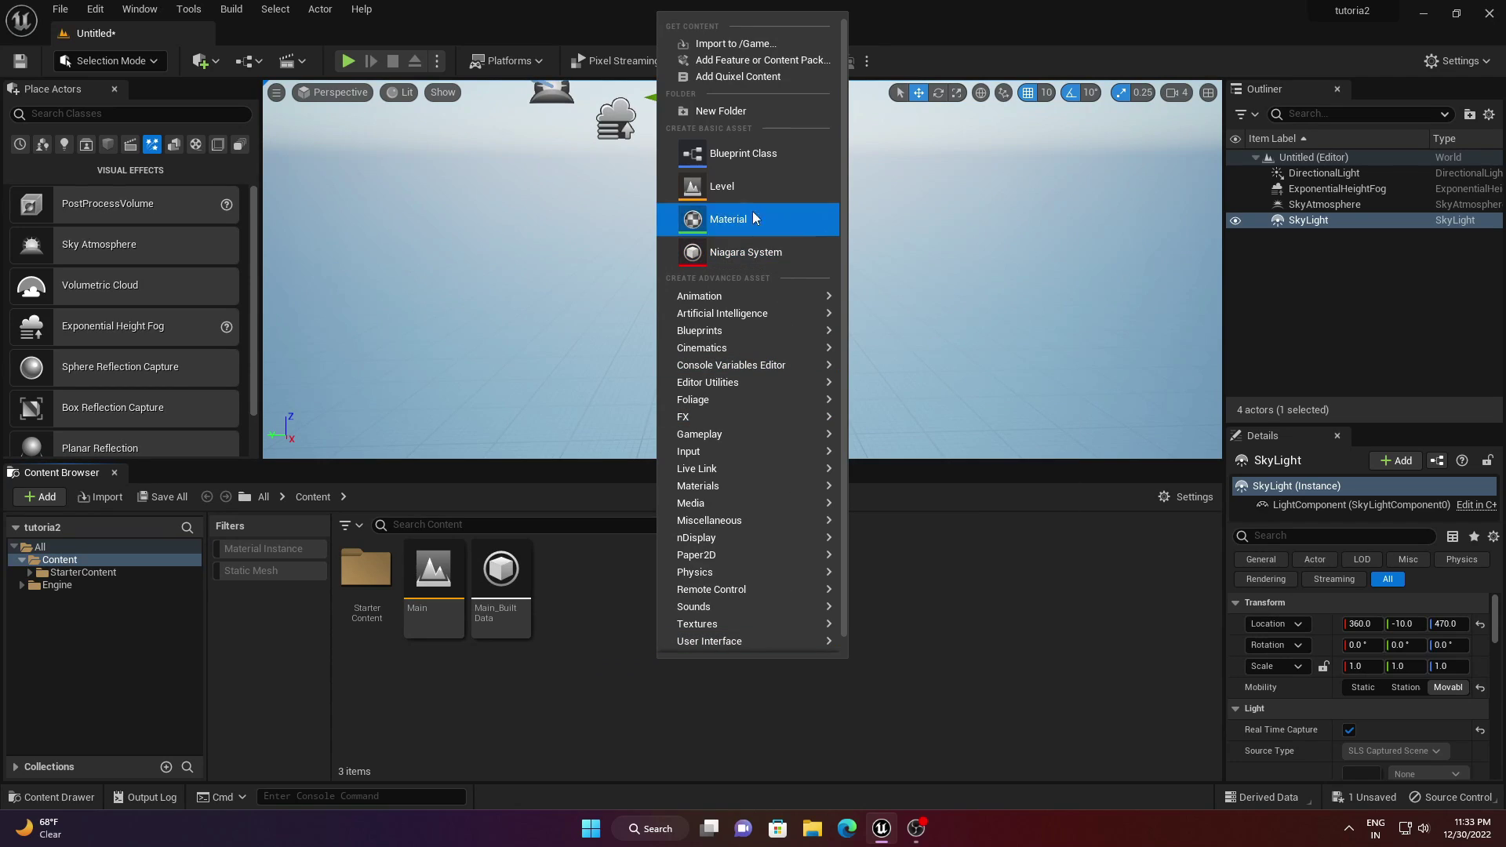
pyautogui.click(725, 112)
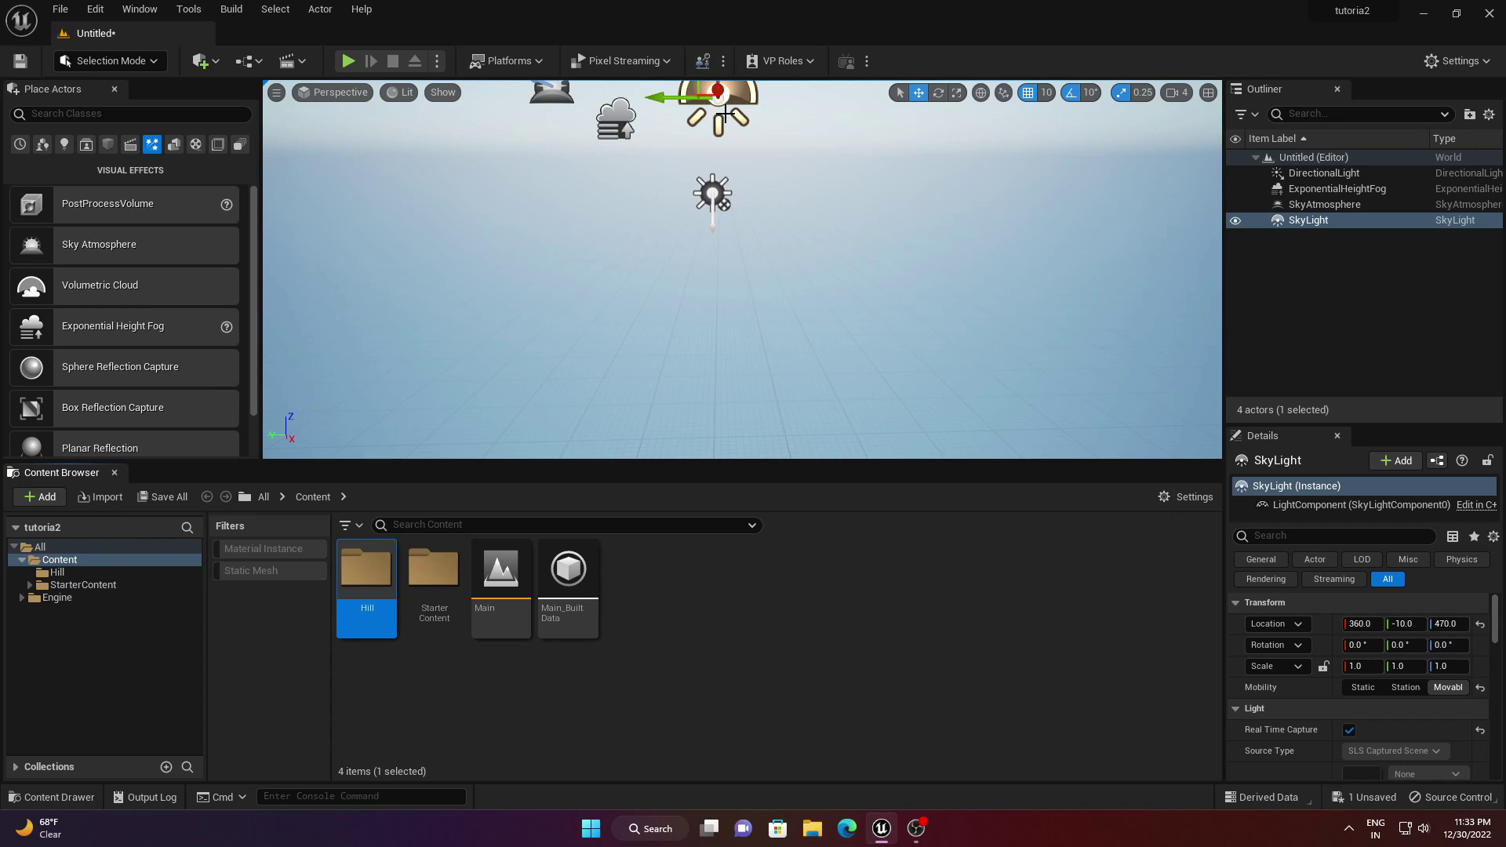
pyautogui.doubleClick(366, 576)
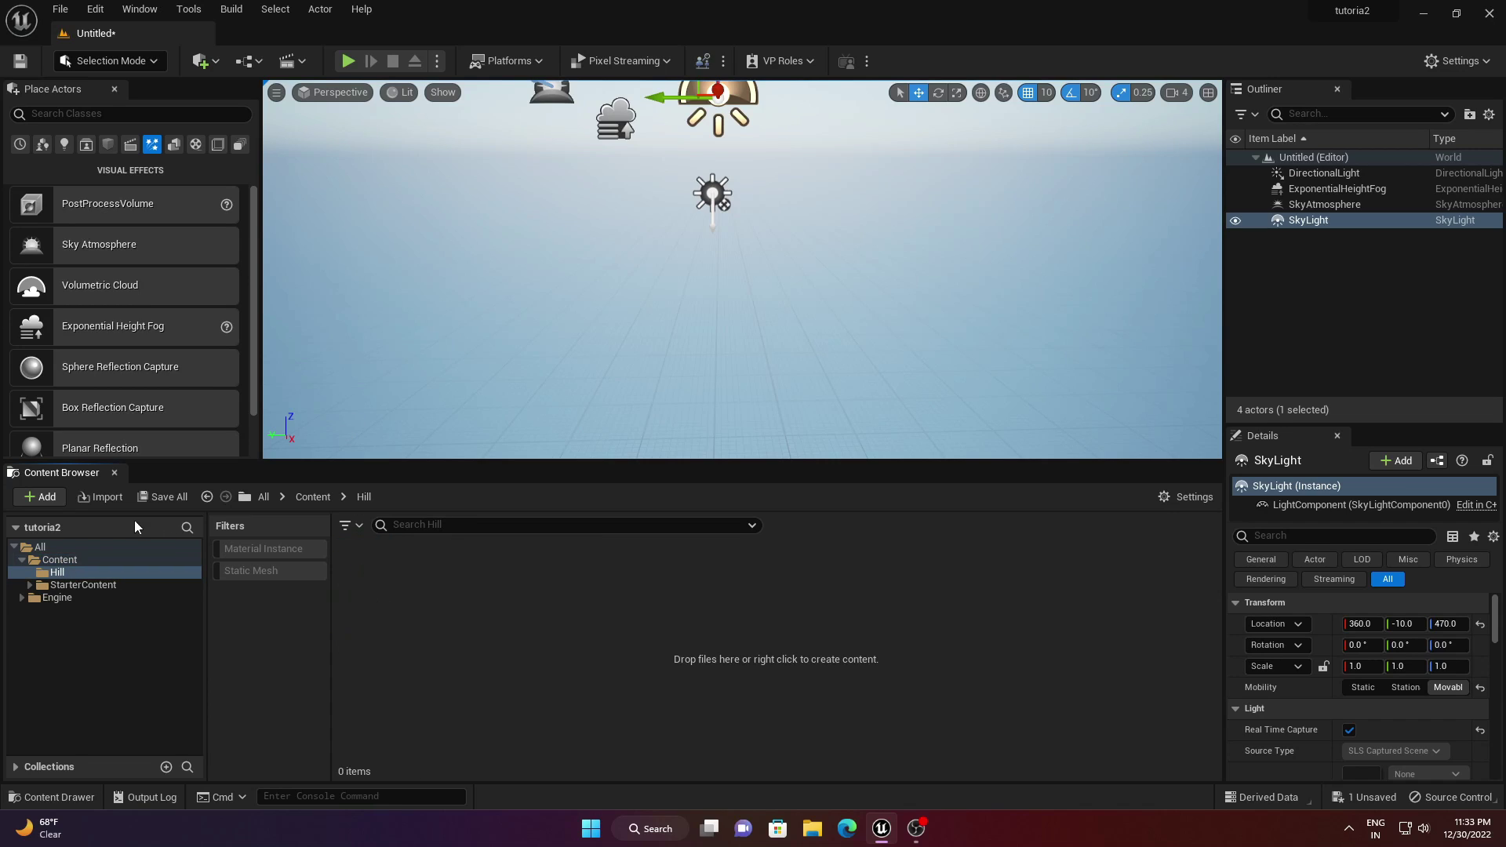
# - Import HILL.fbx from the VILLAGE folder into the Hill folder with the default static mesh options
pyautogui.click(102, 497)
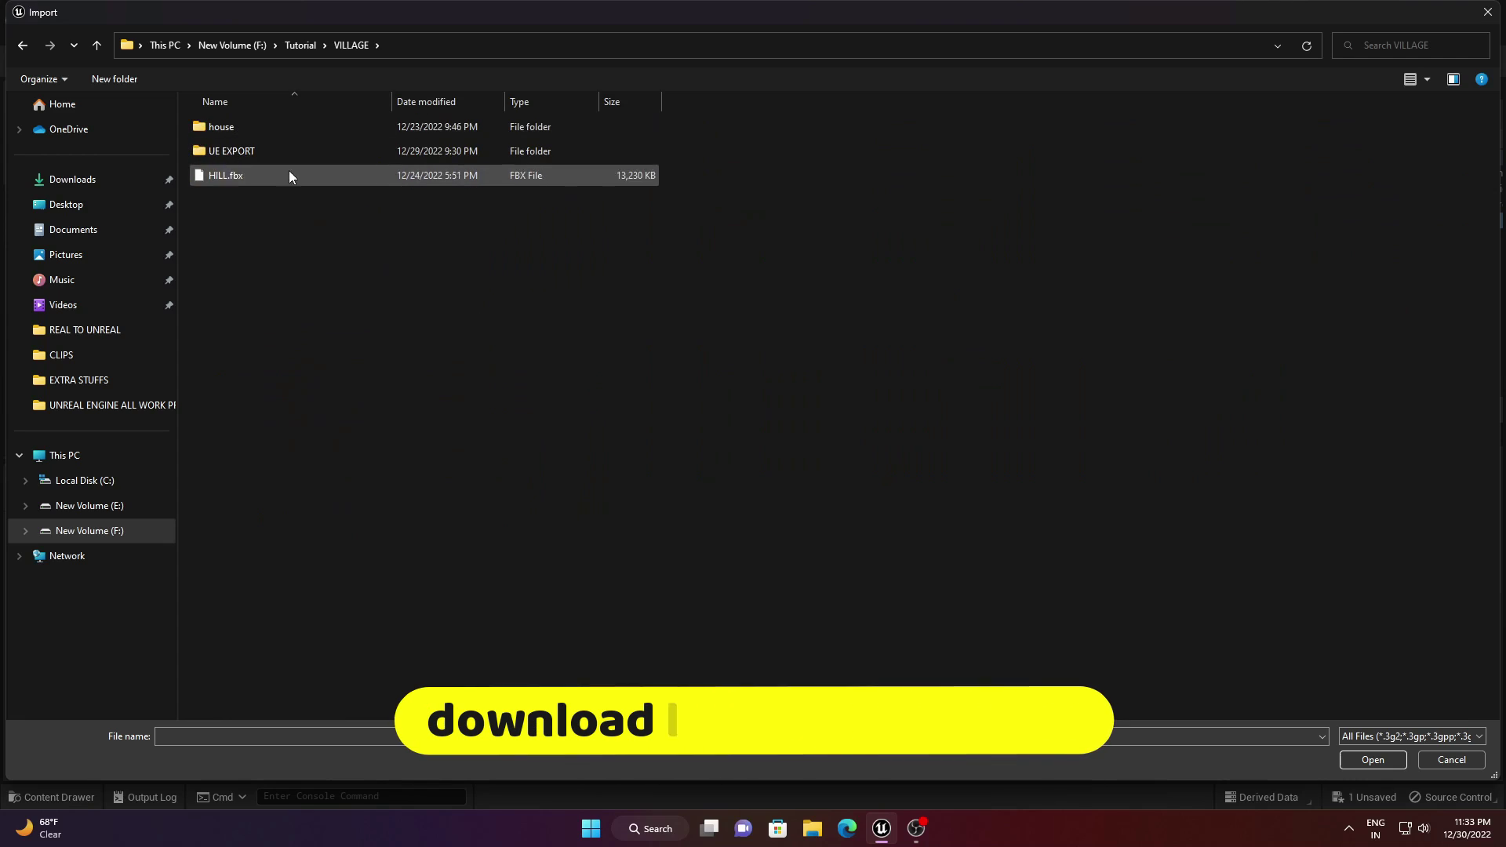
pyautogui.click(219, 175)
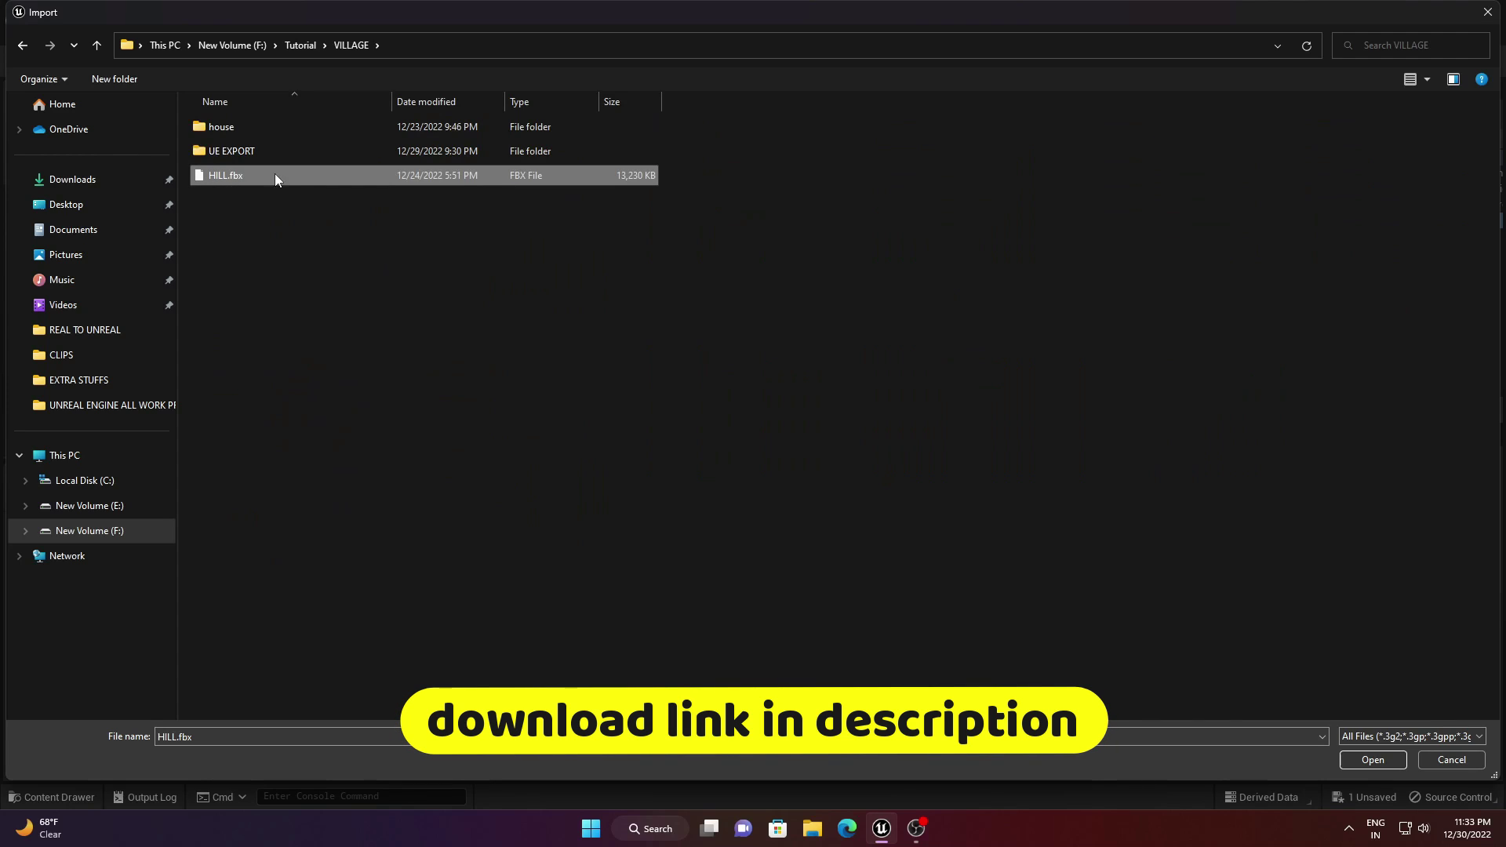
pyautogui.doubleClick(298, 176)
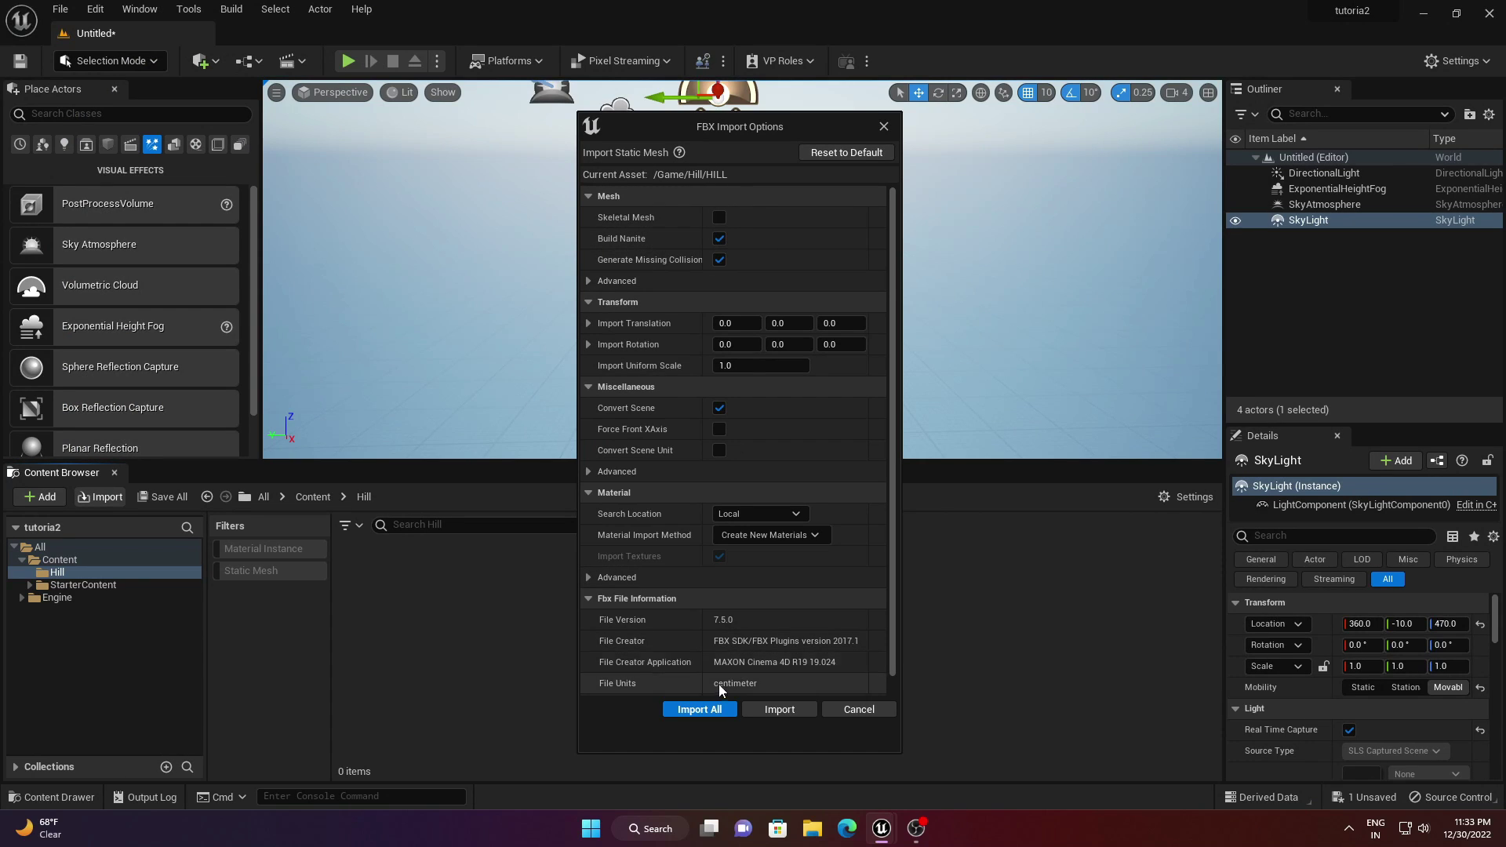
pyautogui.click(700, 709)
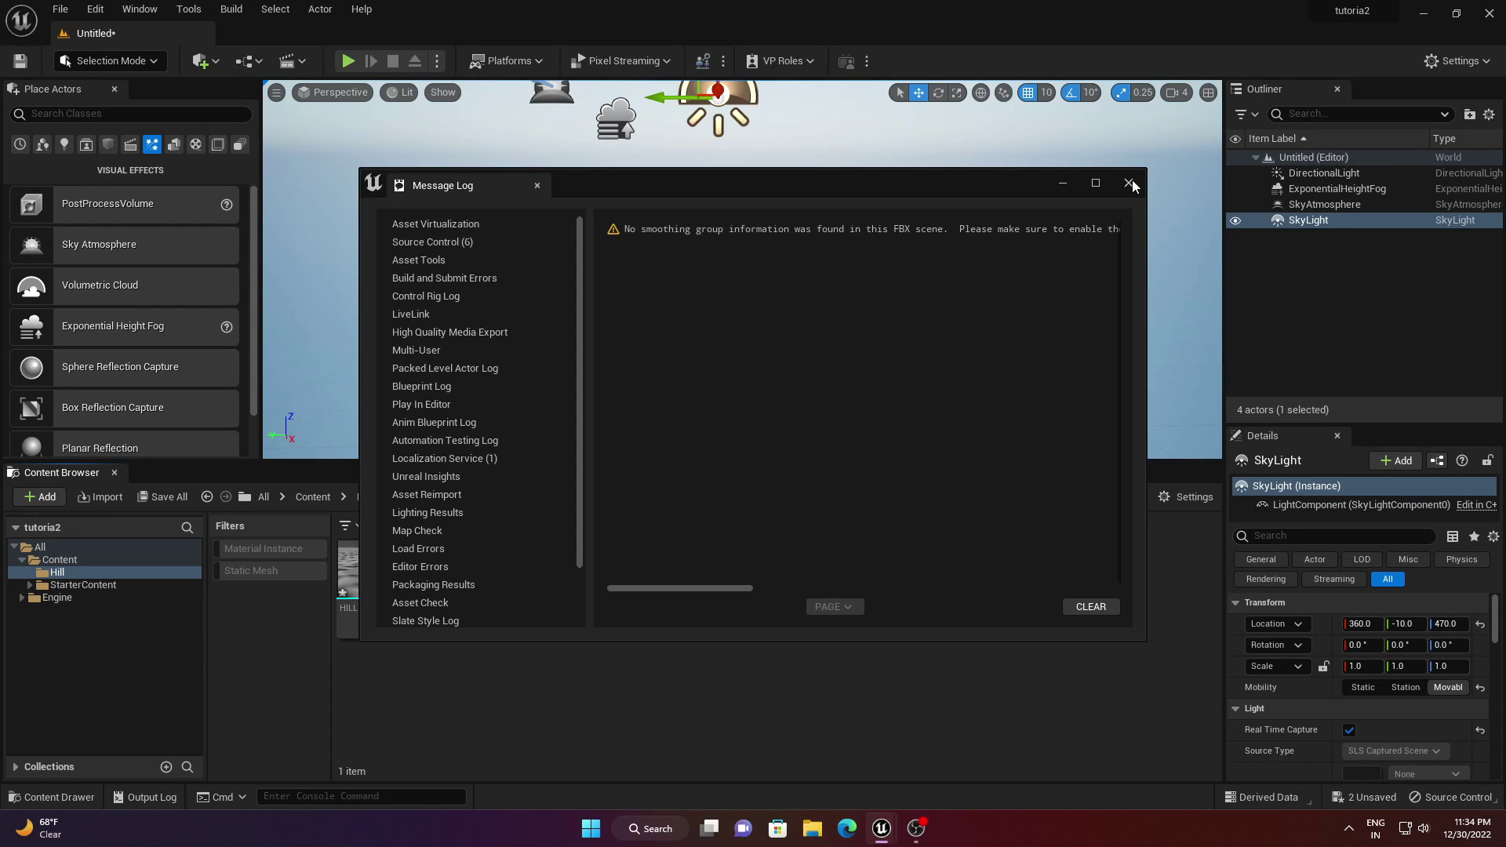
pyautogui.click(1130, 183)
# - Place the HILL mesh in the level at location 0, 0, 0 with a locked uniform scale of 10
pyautogui.moveTo(365, 588); pyautogui.dragTo(720, 307)
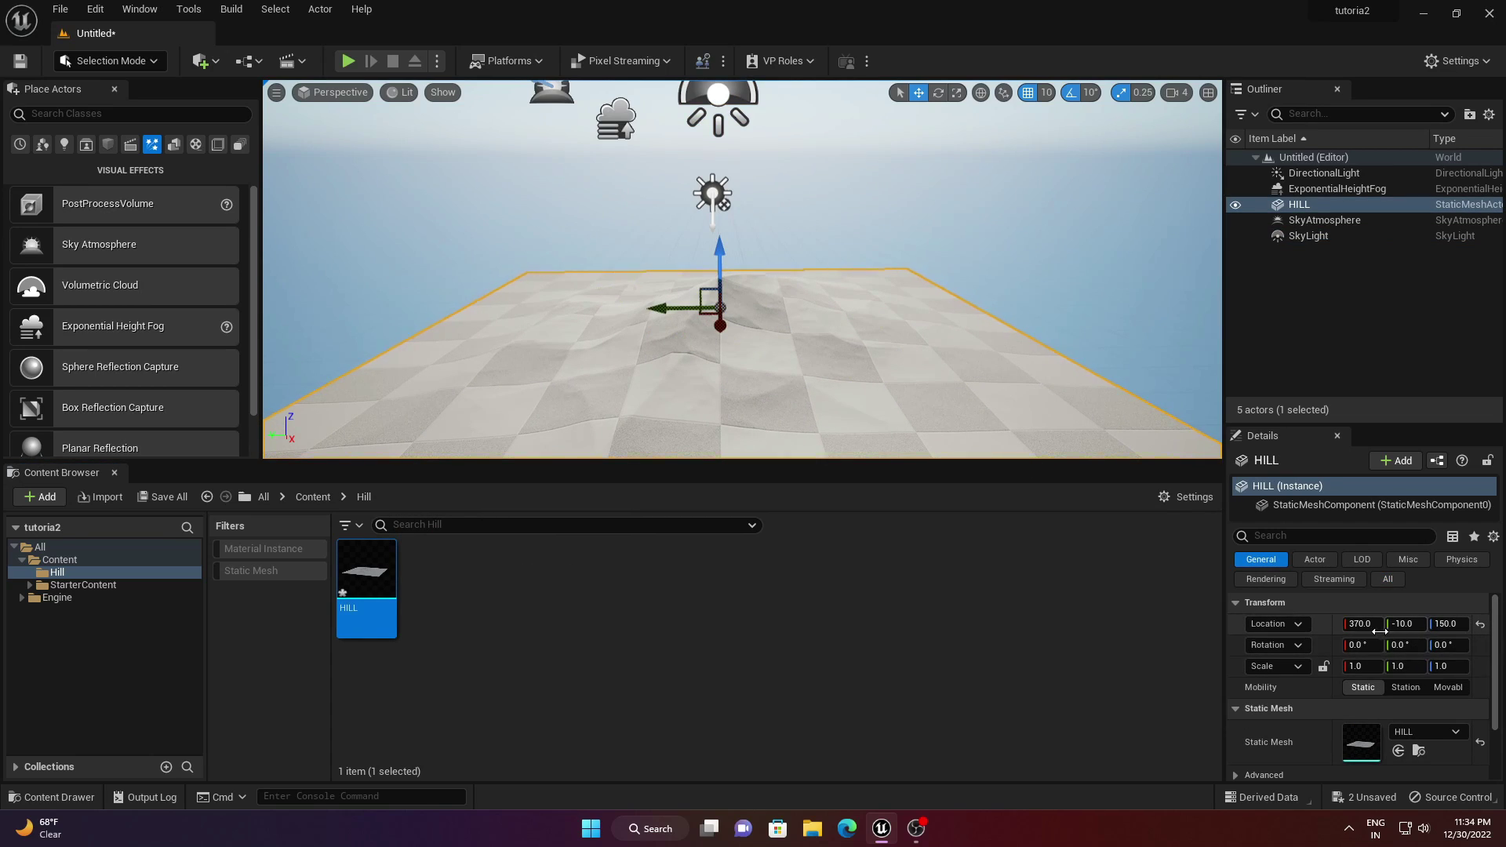
pyautogui.click(1480, 625)
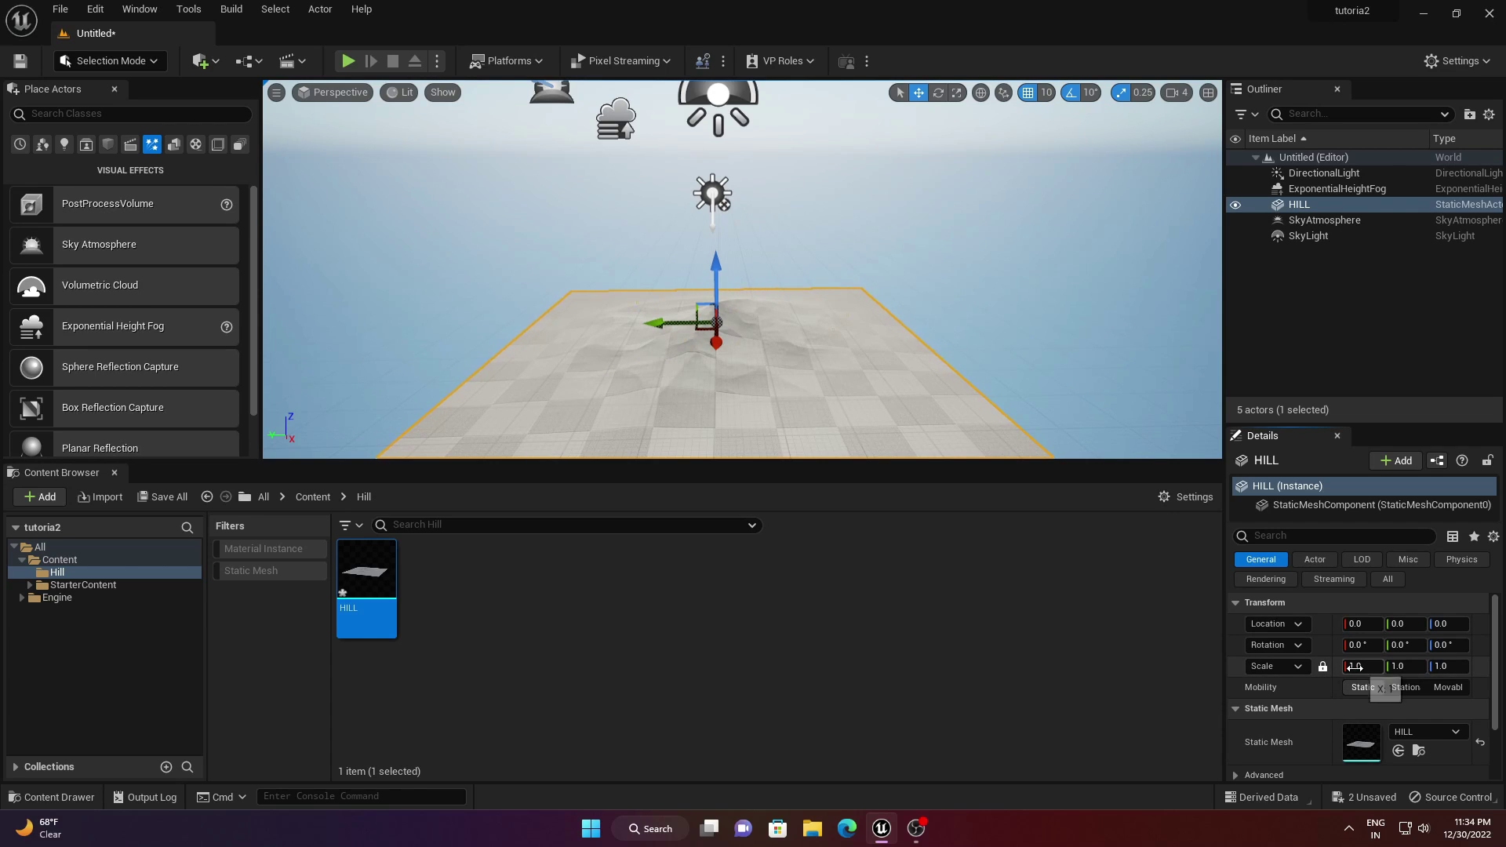
pyautogui.press('Return')
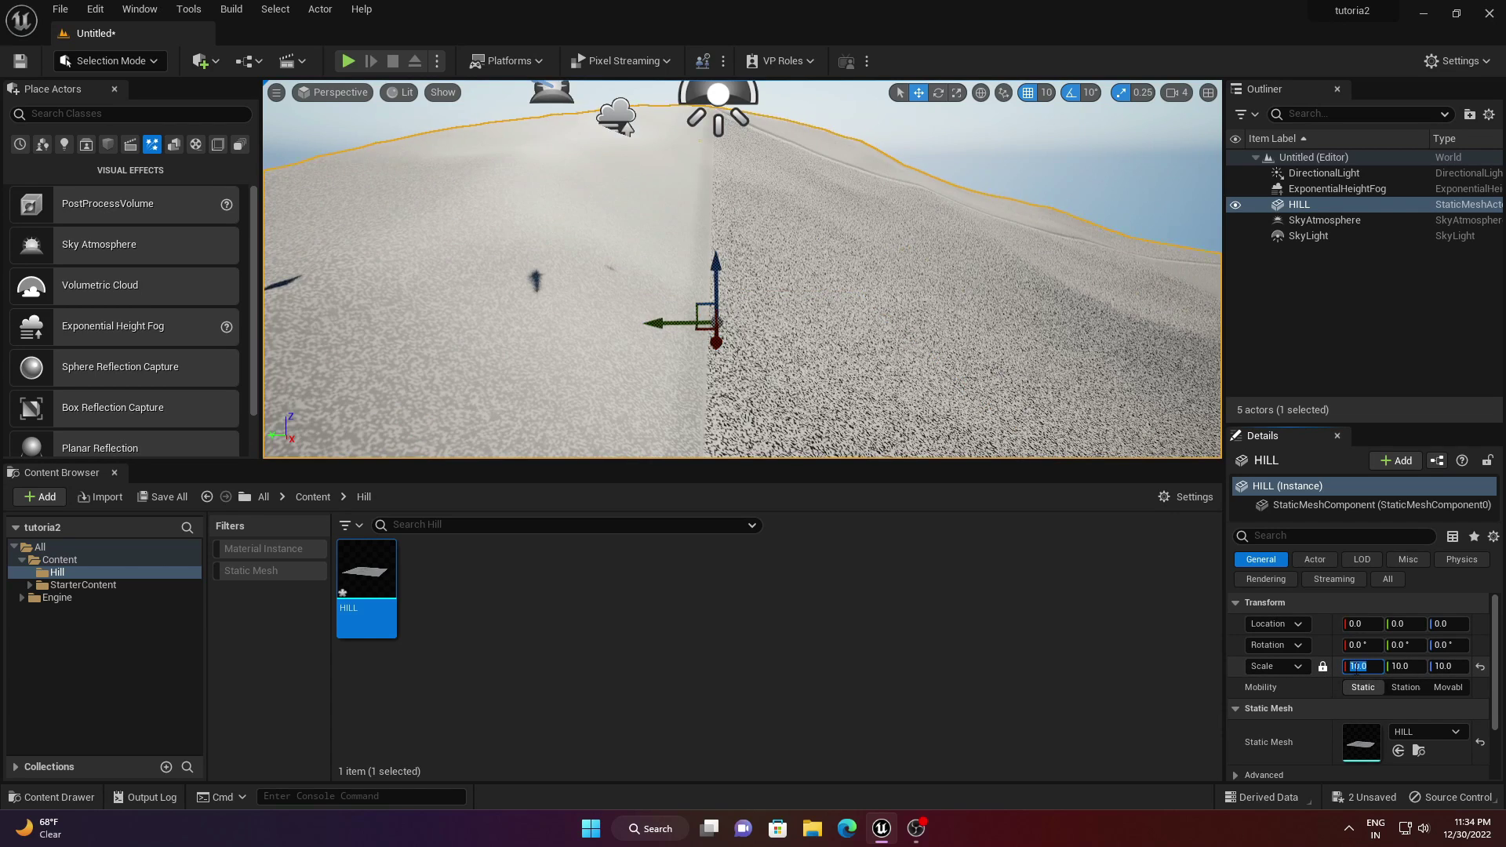
# - Inspect the enlarged hill terrain from farther away and from another side
pyautogui.press('w')
pyautogui.moveTo(881, 356); pyautogui.dragTo(800, 432, button='right')
pyautogui.press('s')
pyautogui.press('e')
pyautogui.moveTo(908, 155); pyautogui.dragTo(864, 183, button='right')
pyautogui.moveTo(908, 126); pyautogui.dragTo(849, 143)
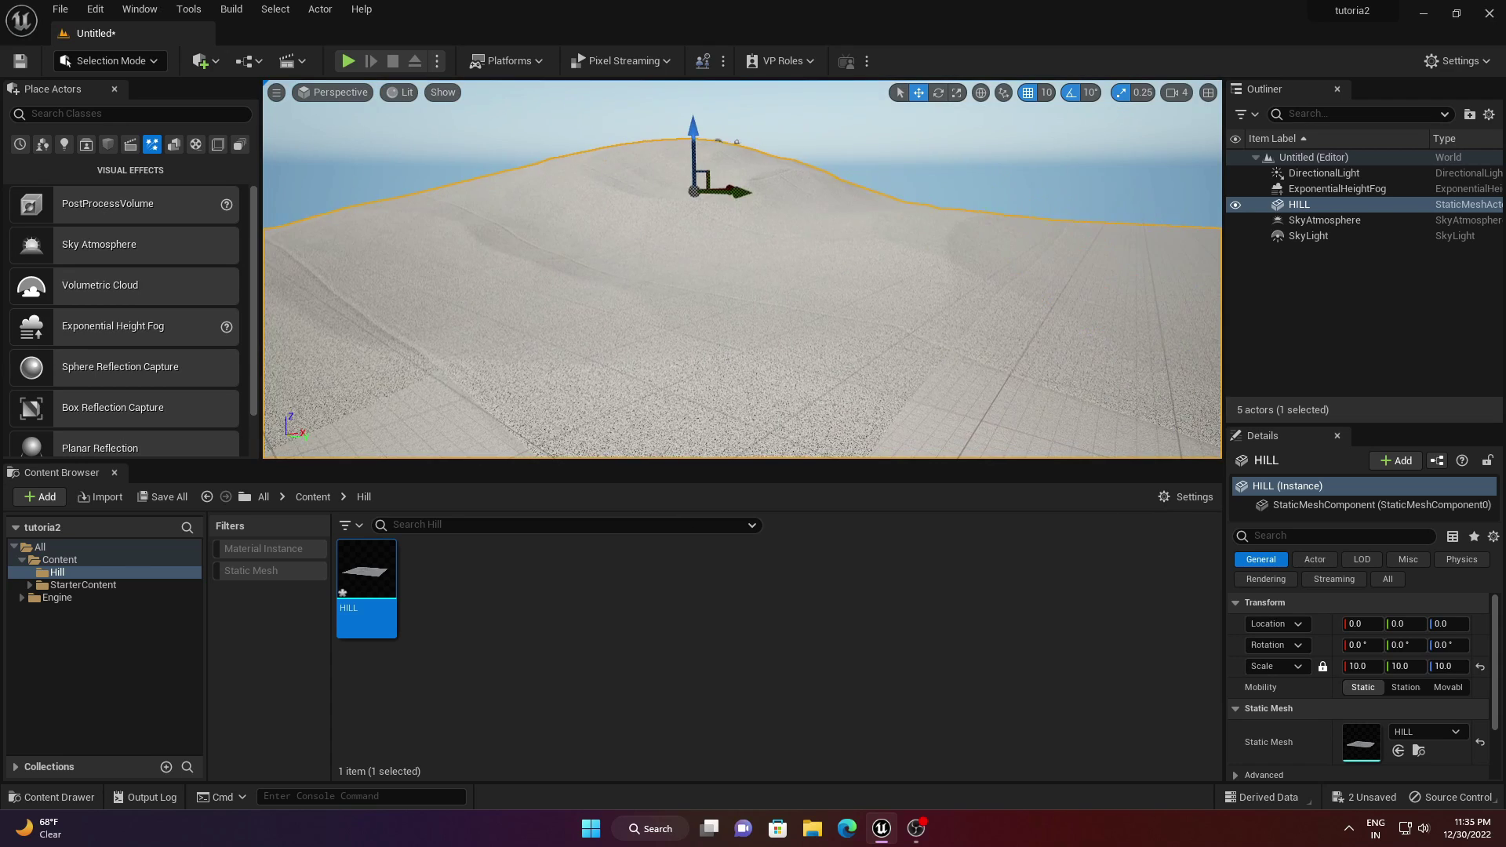
pyautogui.moveTo(677, 347); pyautogui.dragTo(671, 353, button='right')
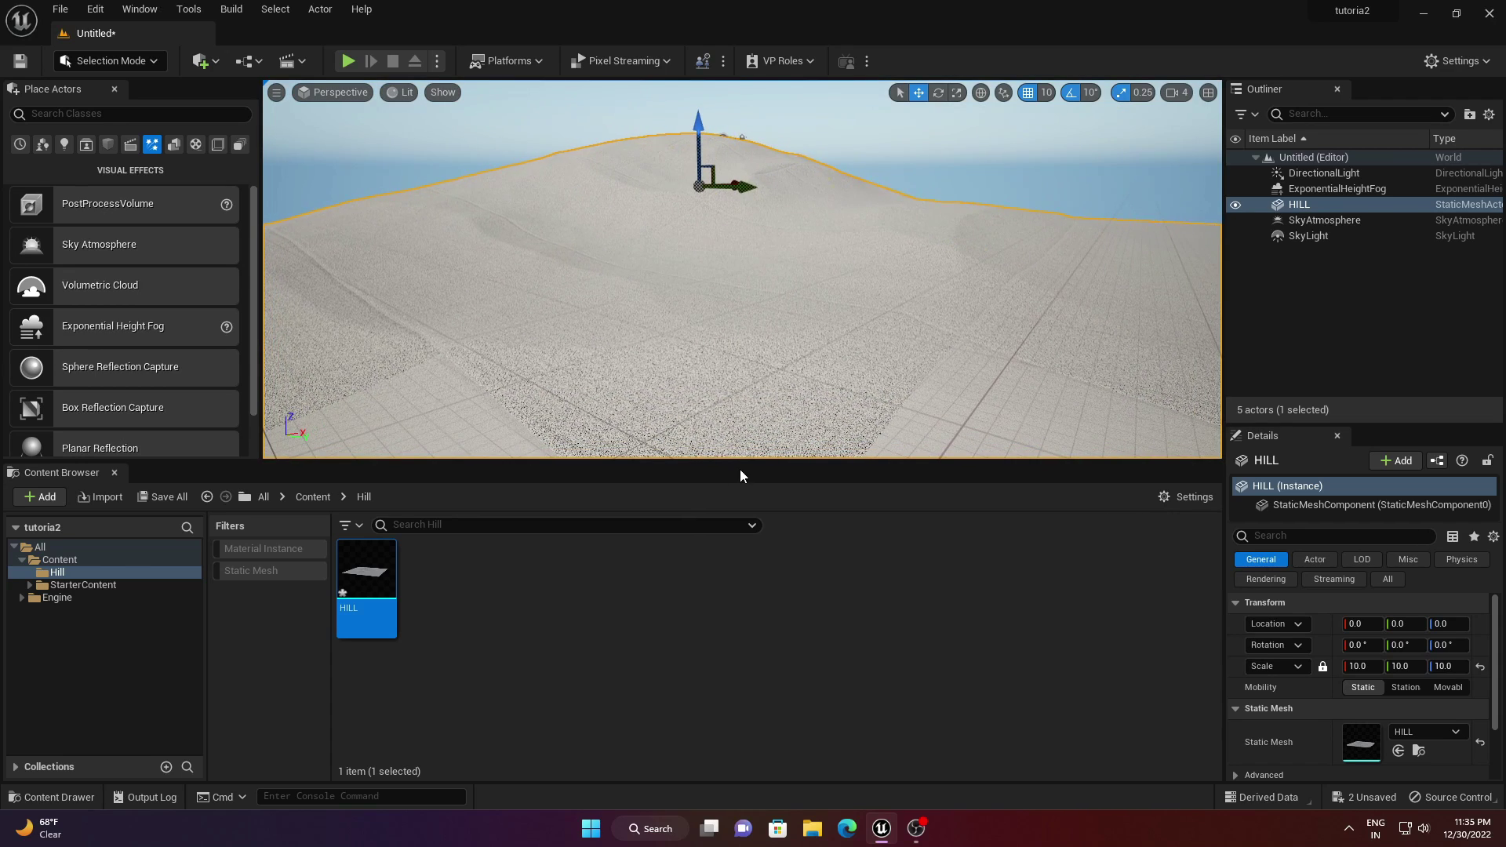
# - Create a folder named House in the project's Content folder and open it
pyautogui.click(76, 561)
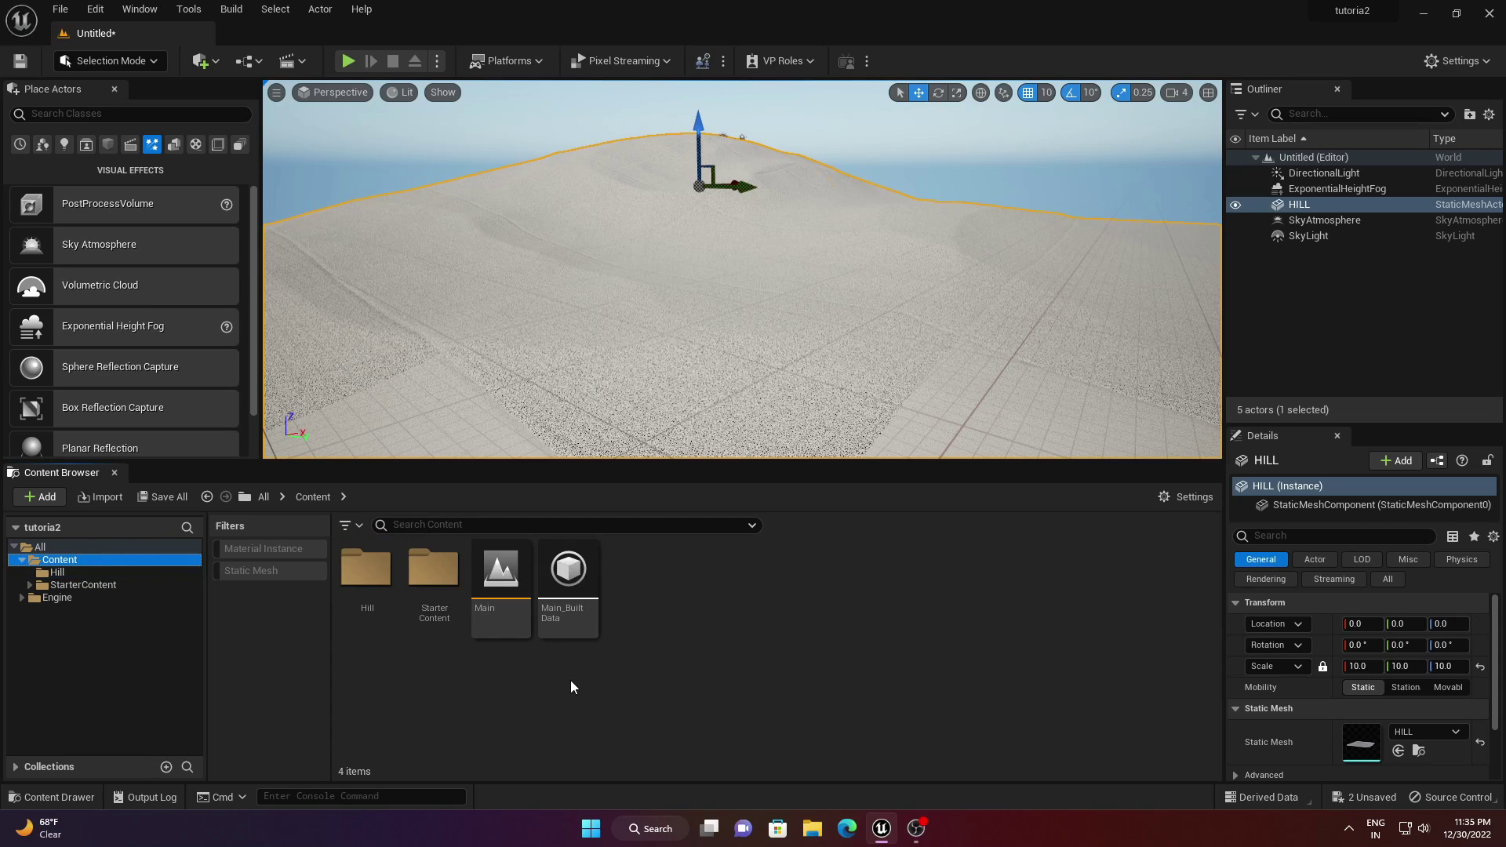
pyautogui.click(677, 658)
pyautogui.rightClick(760, 632)
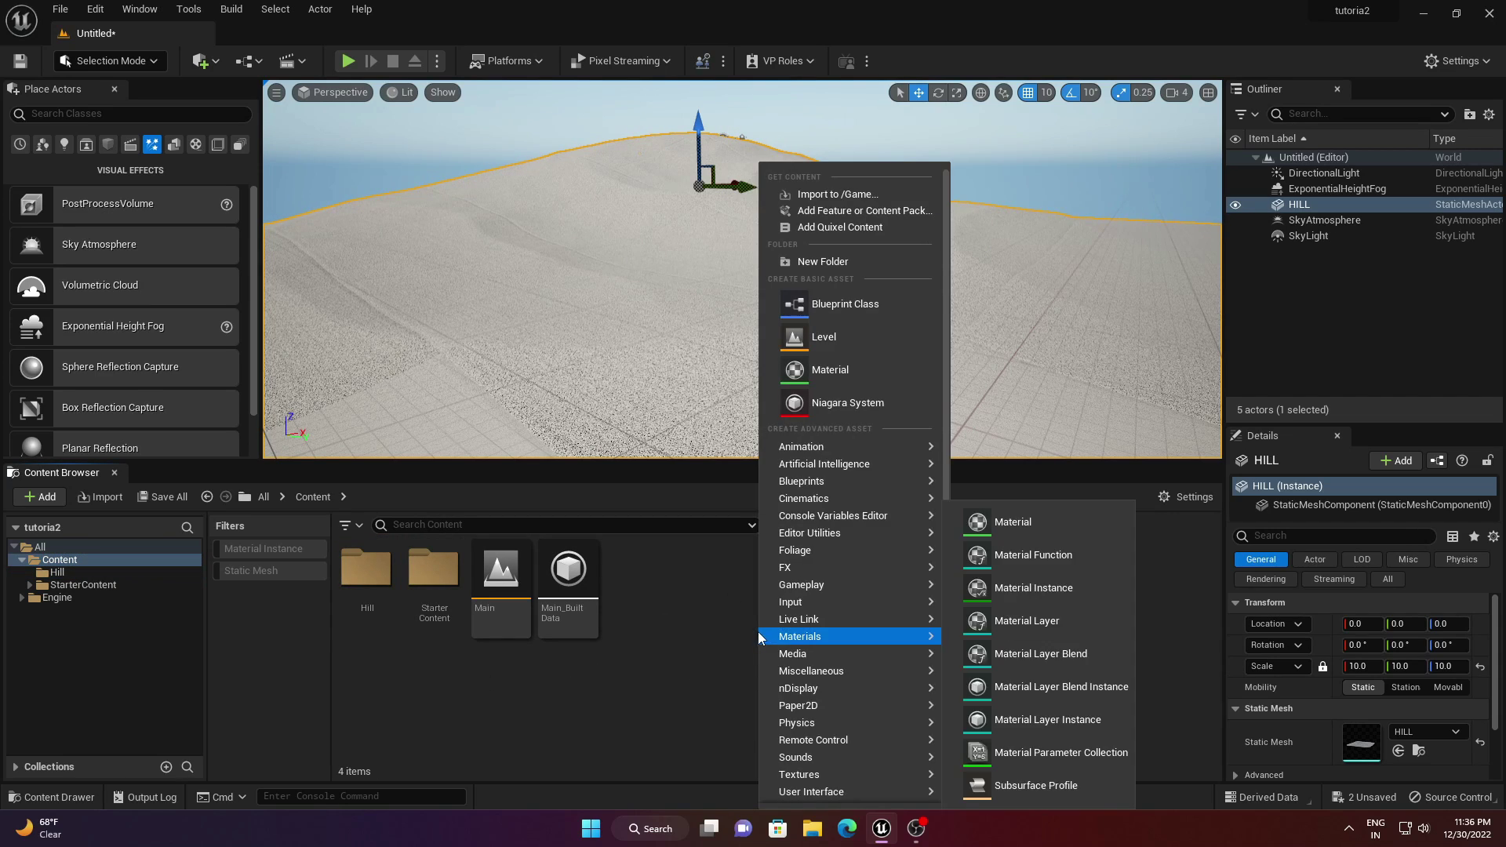
pyautogui.click(844, 261)
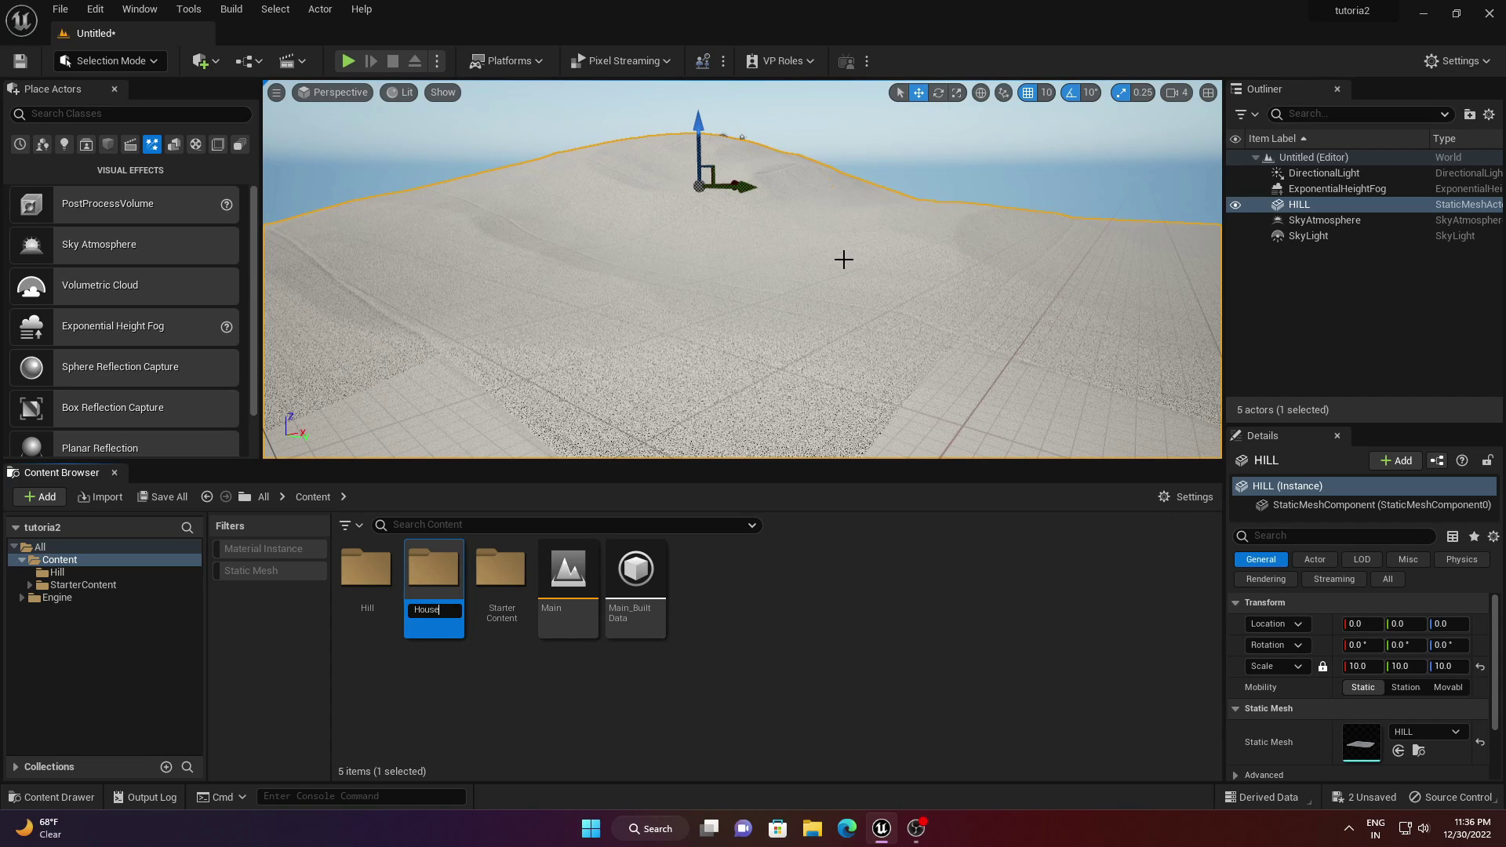
pyautogui.press('Return')
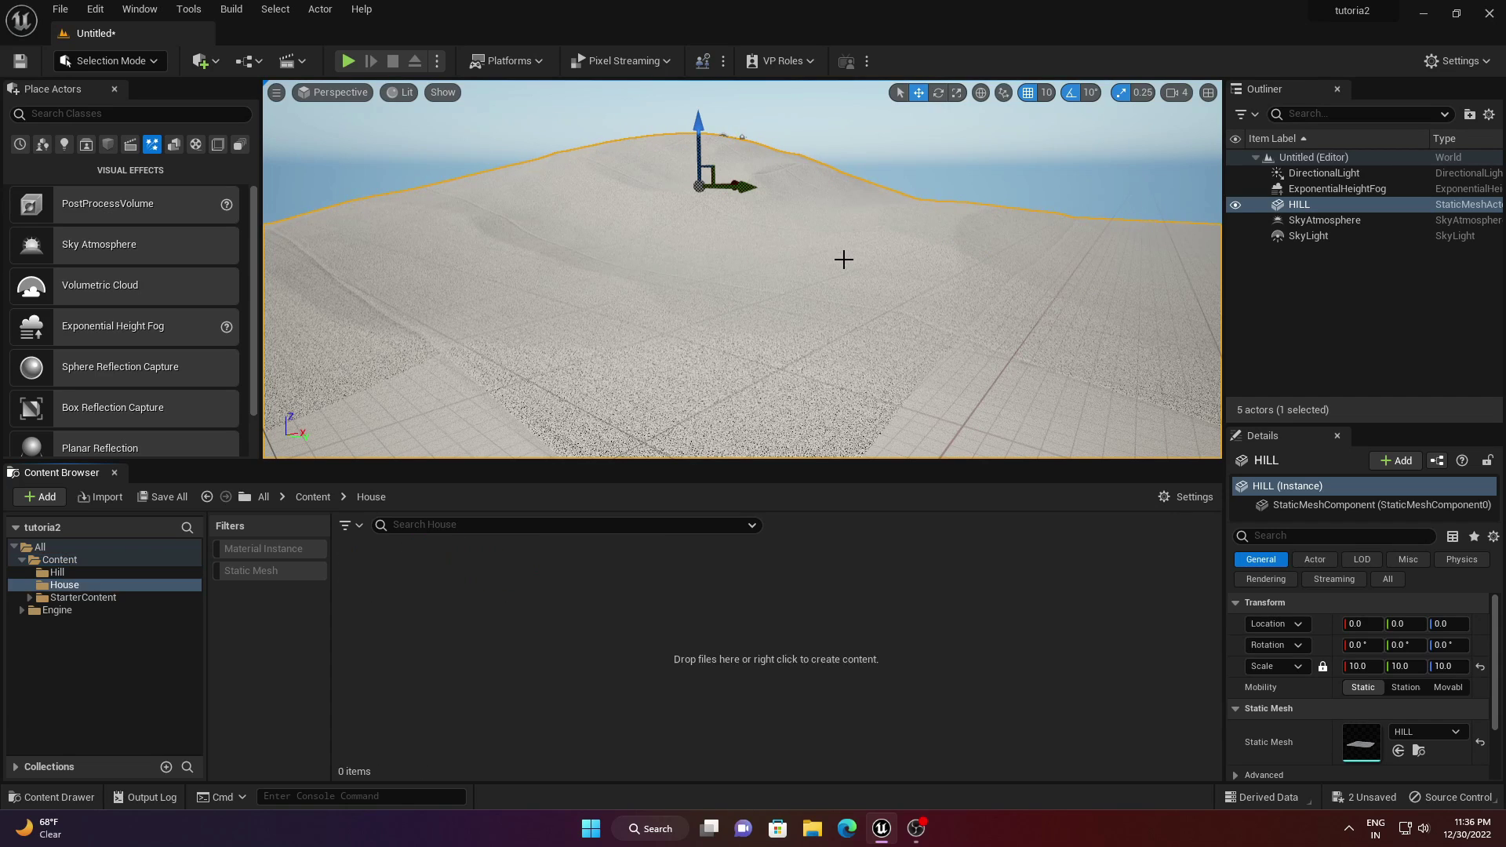
# - Import silo.fbx from the house/export/model folder into the House folder with the default static mesh options
pyautogui.click(102, 496)
pyautogui.doubleClick(239, 127)
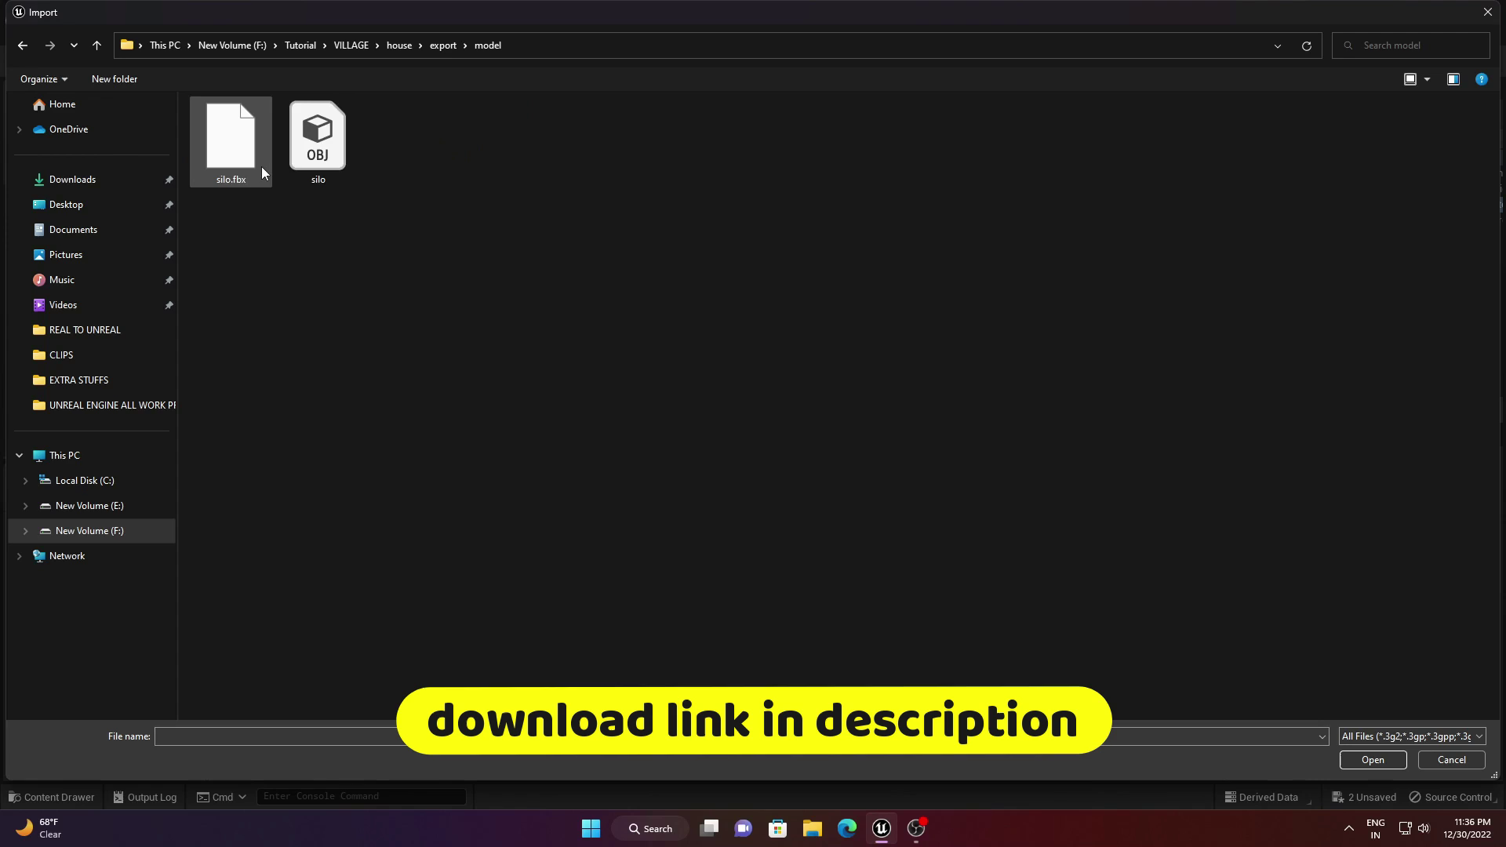
pyautogui.click(239, 138)
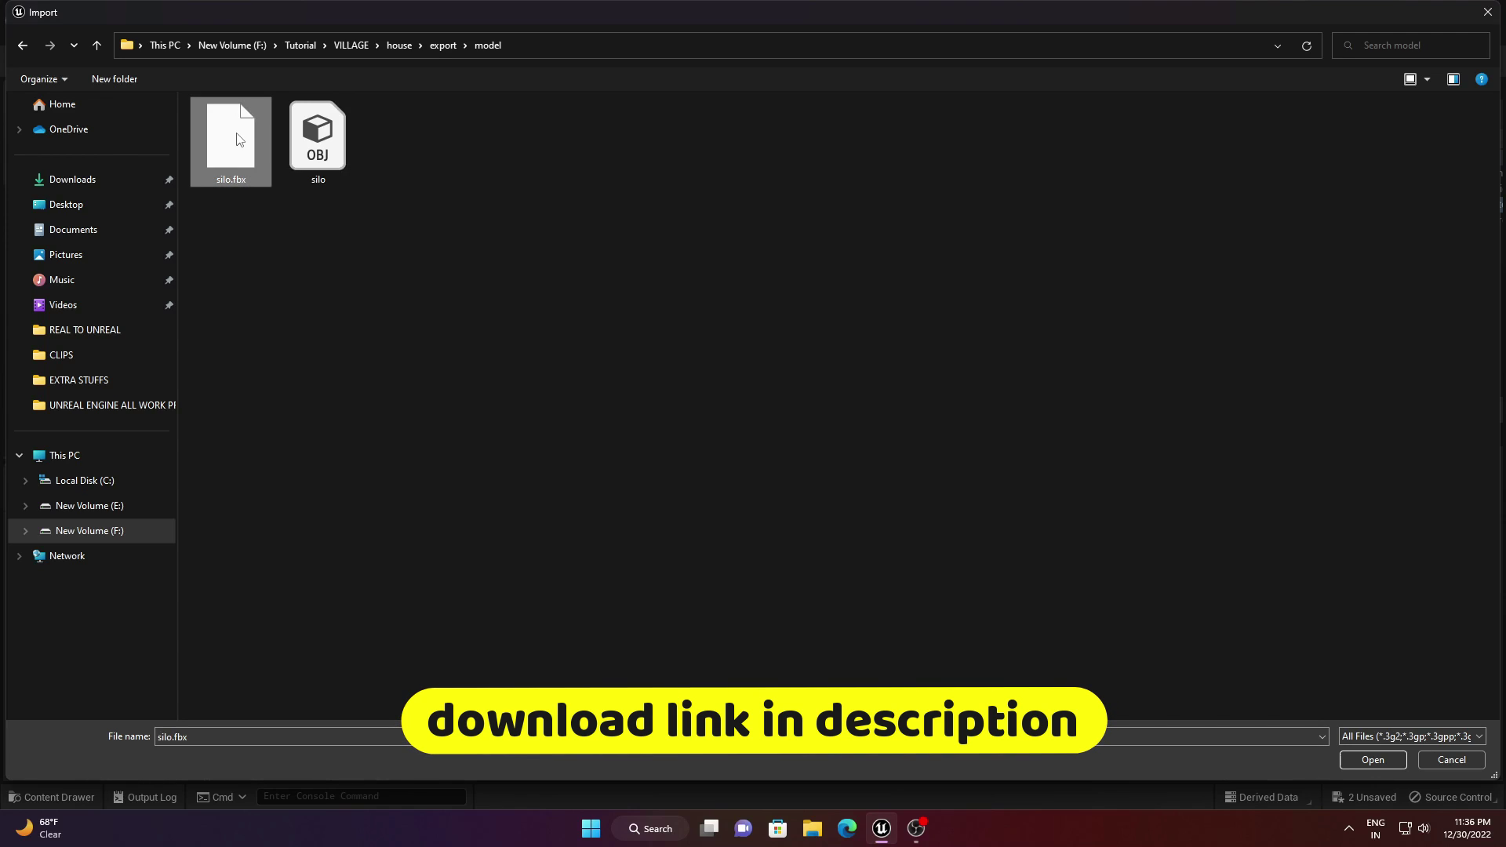
pyautogui.click(1362, 760)
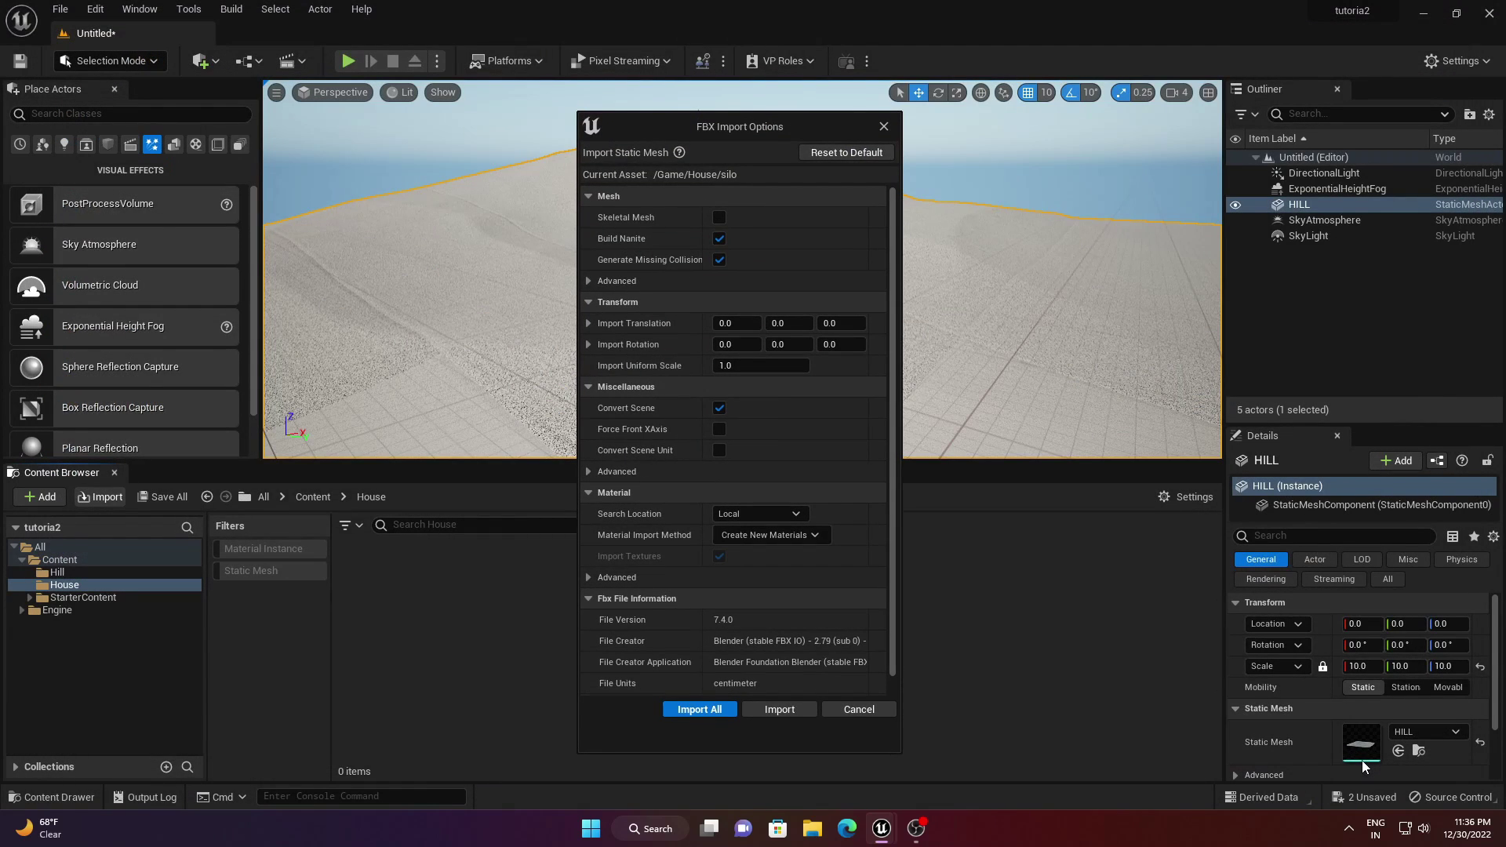
pyautogui.click(710, 711)
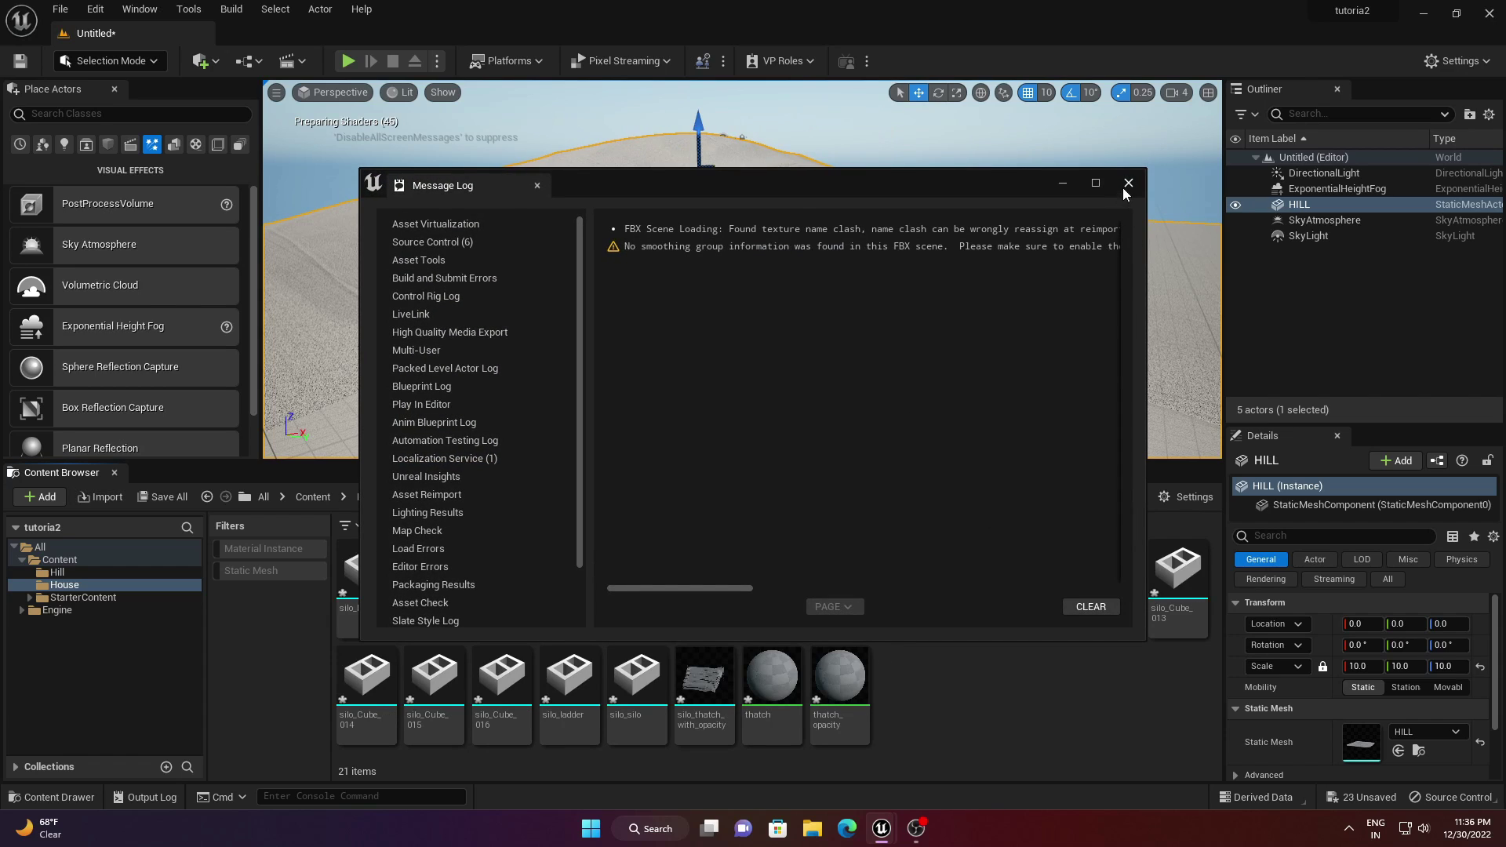
pyautogui.click(1127, 184)
# - Place all the imported silo meshes together on the hill terrain and keep the placed parts selected
pyautogui.moveTo(632, 698); pyautogui.dragTo(641, 713)
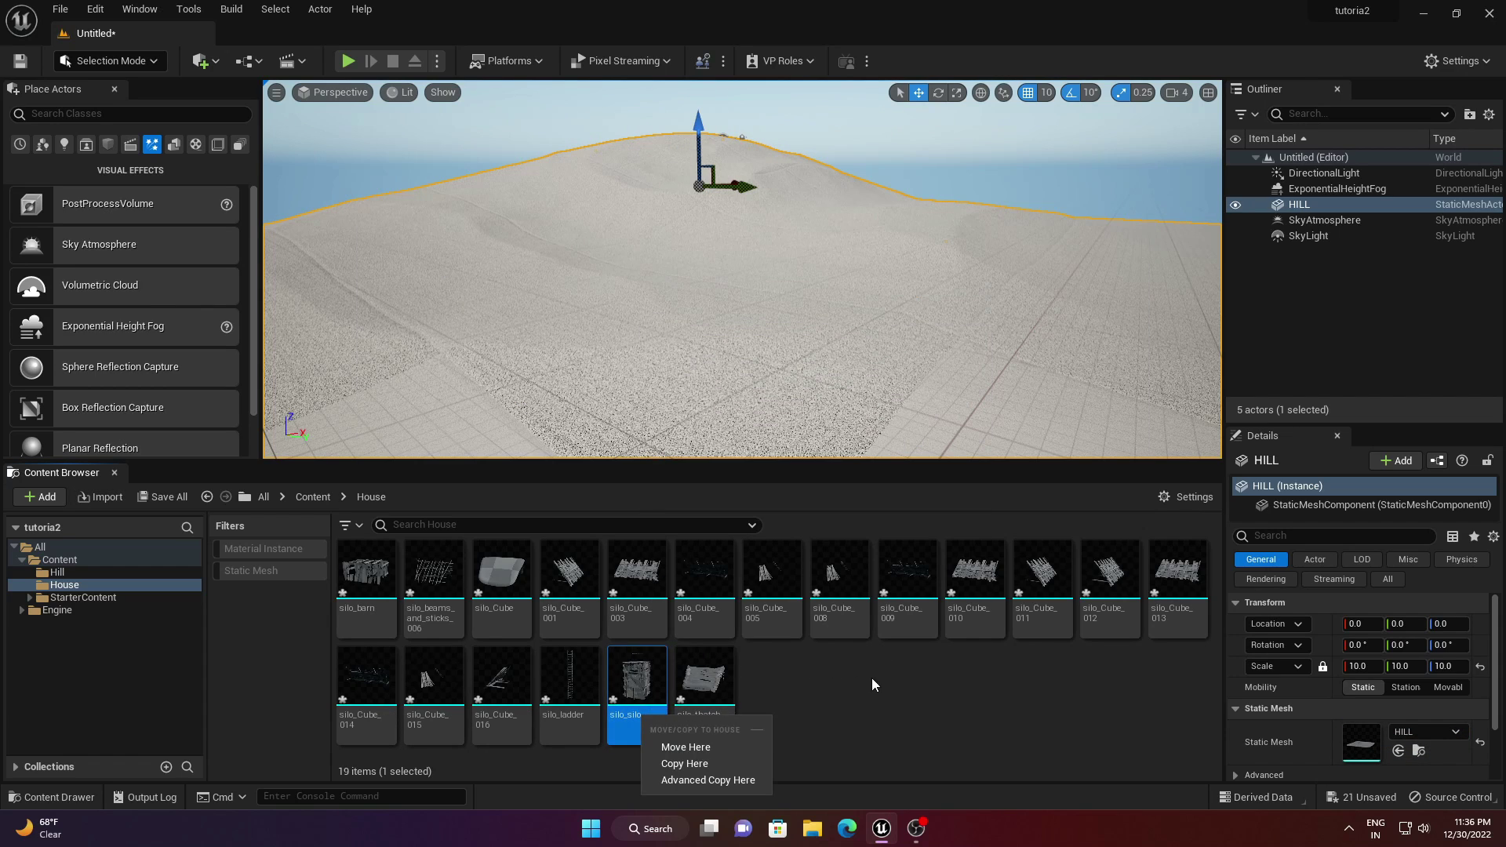
pyautogui.click(872, 679)
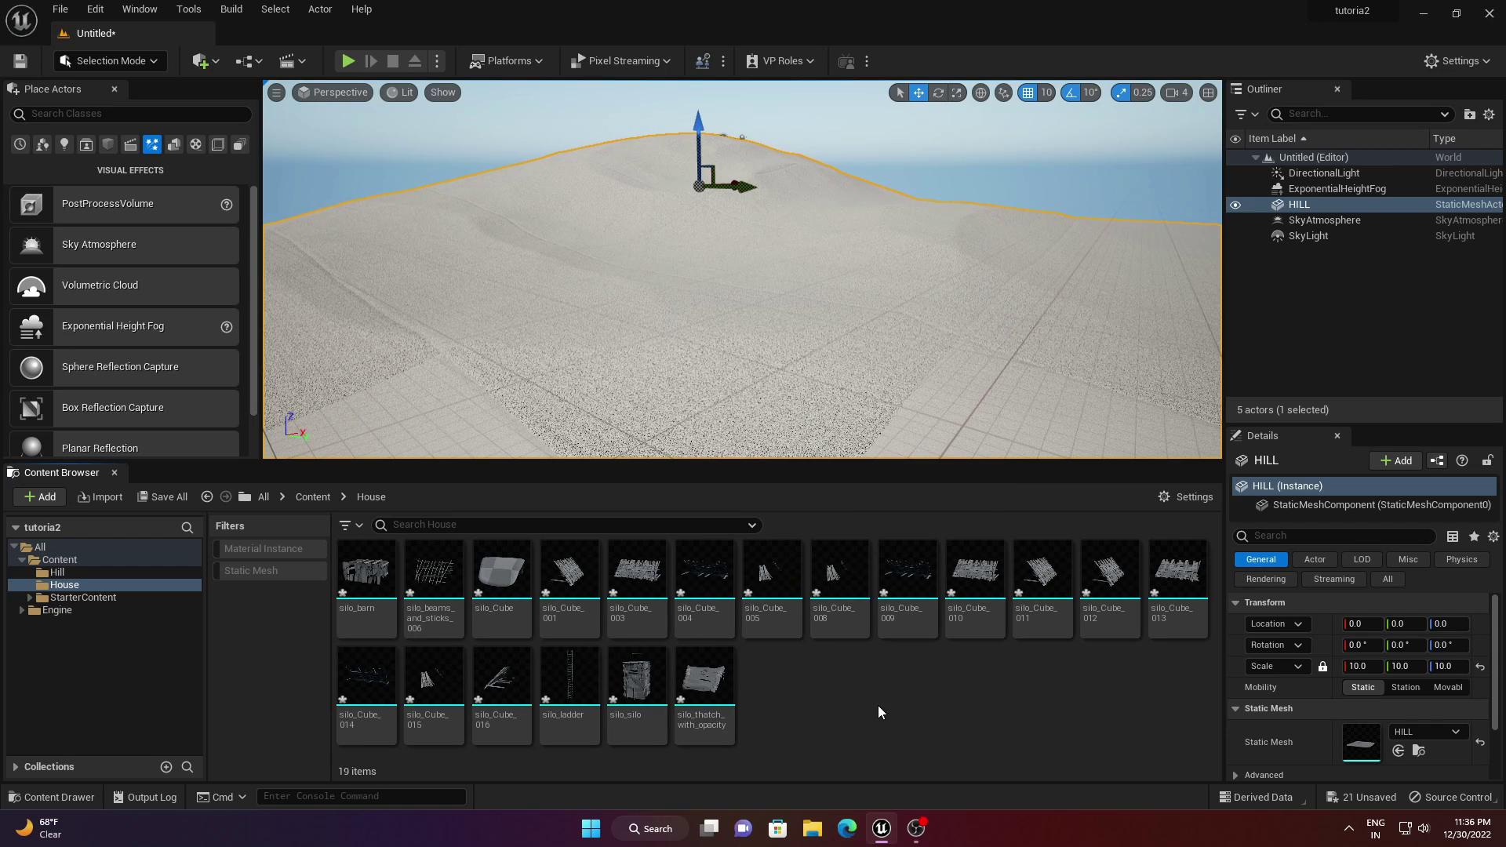
pyautogui.click(711, 695)
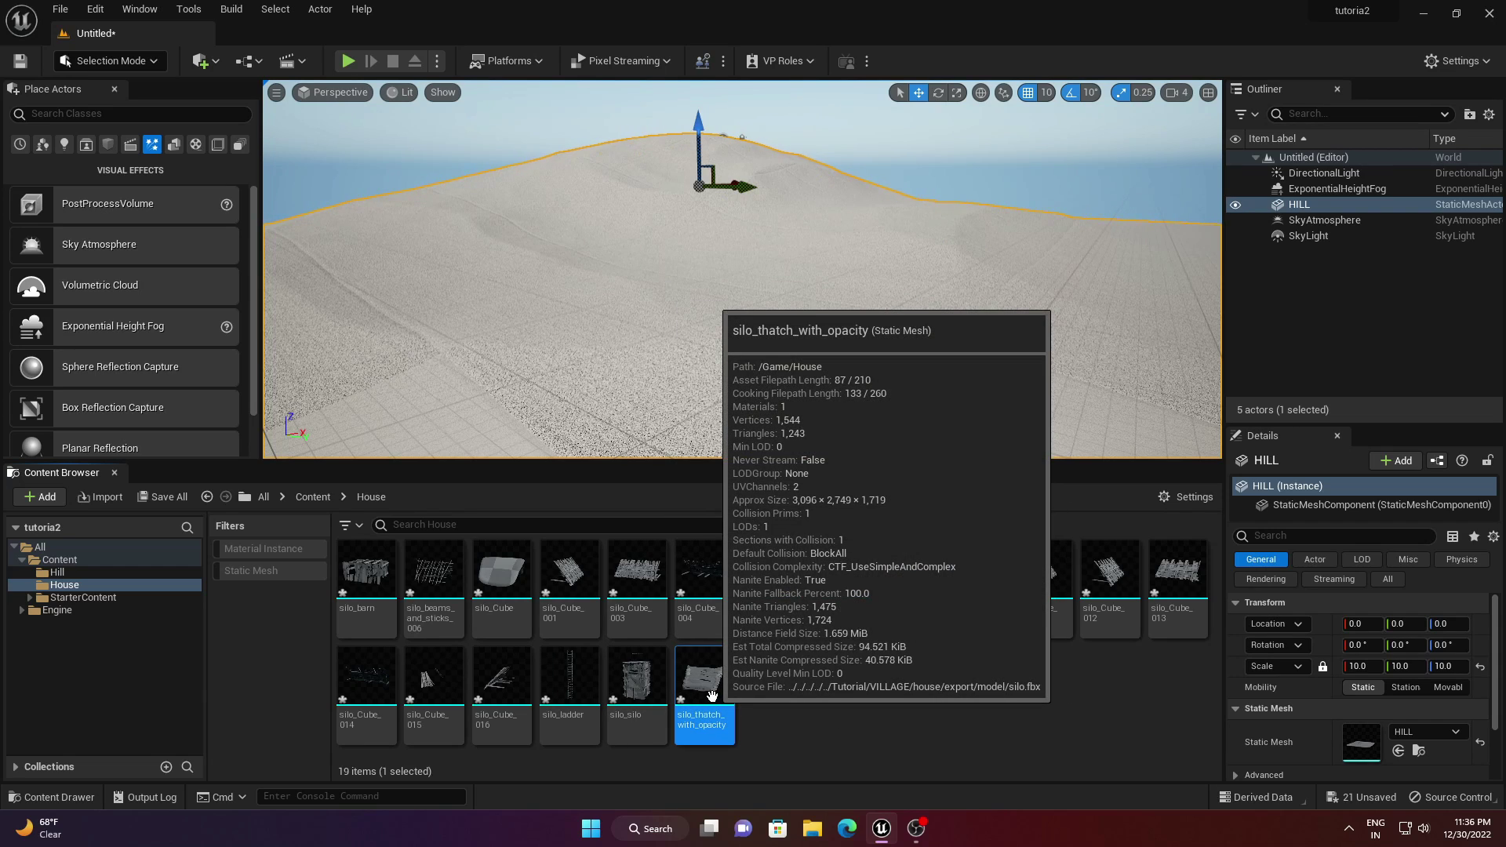
pyautogui.hotkey('ctrl', 'a')
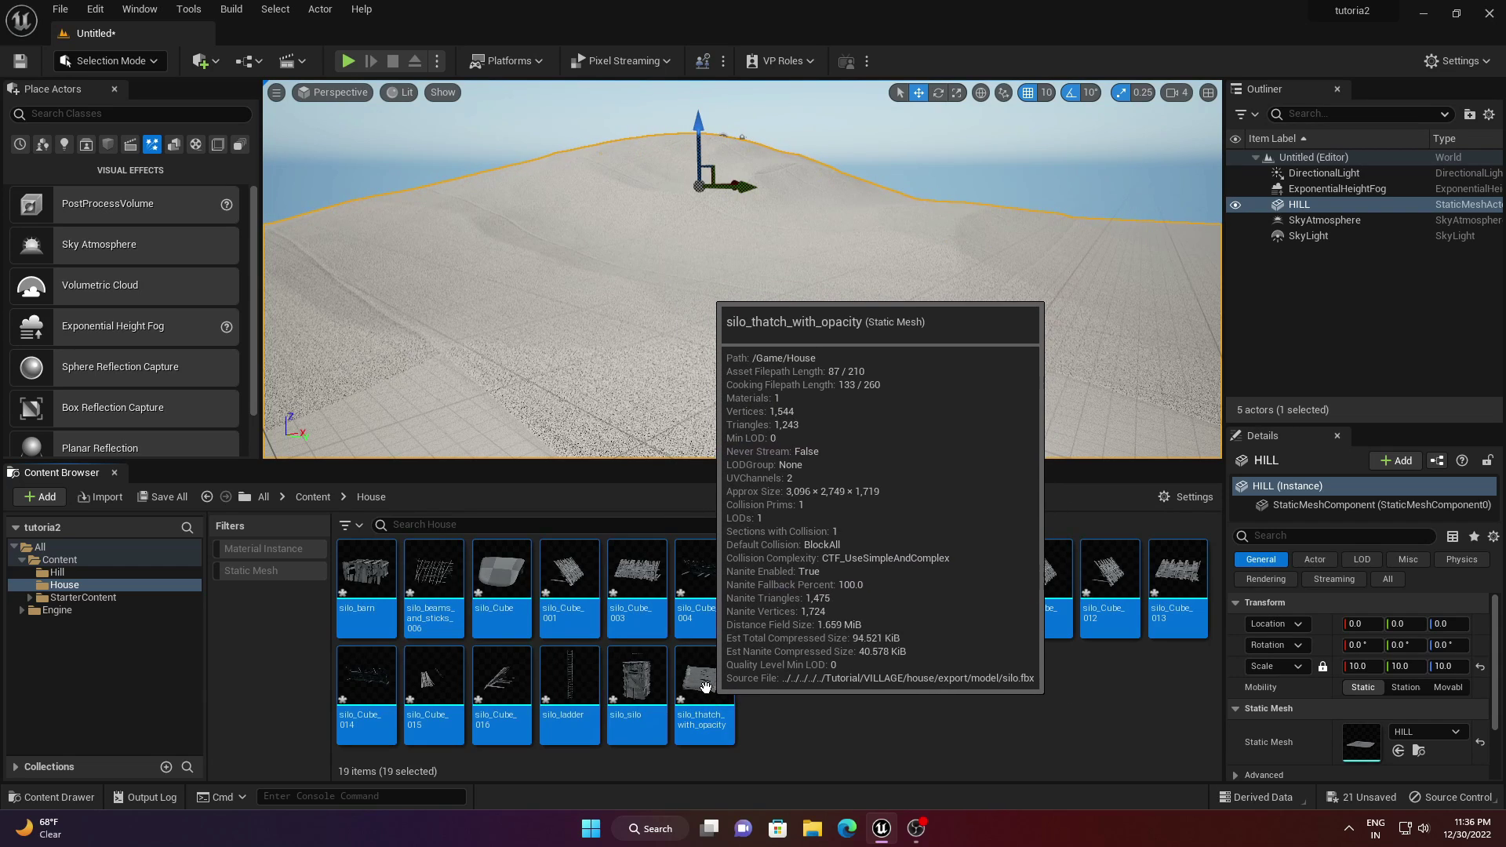
pyautogui.moveTo(711, 695); pyautogui.dragTo(665, 280)
pyautogui.moveTo(665, 280); pyautogui.dragTo(659, 279, button='right')
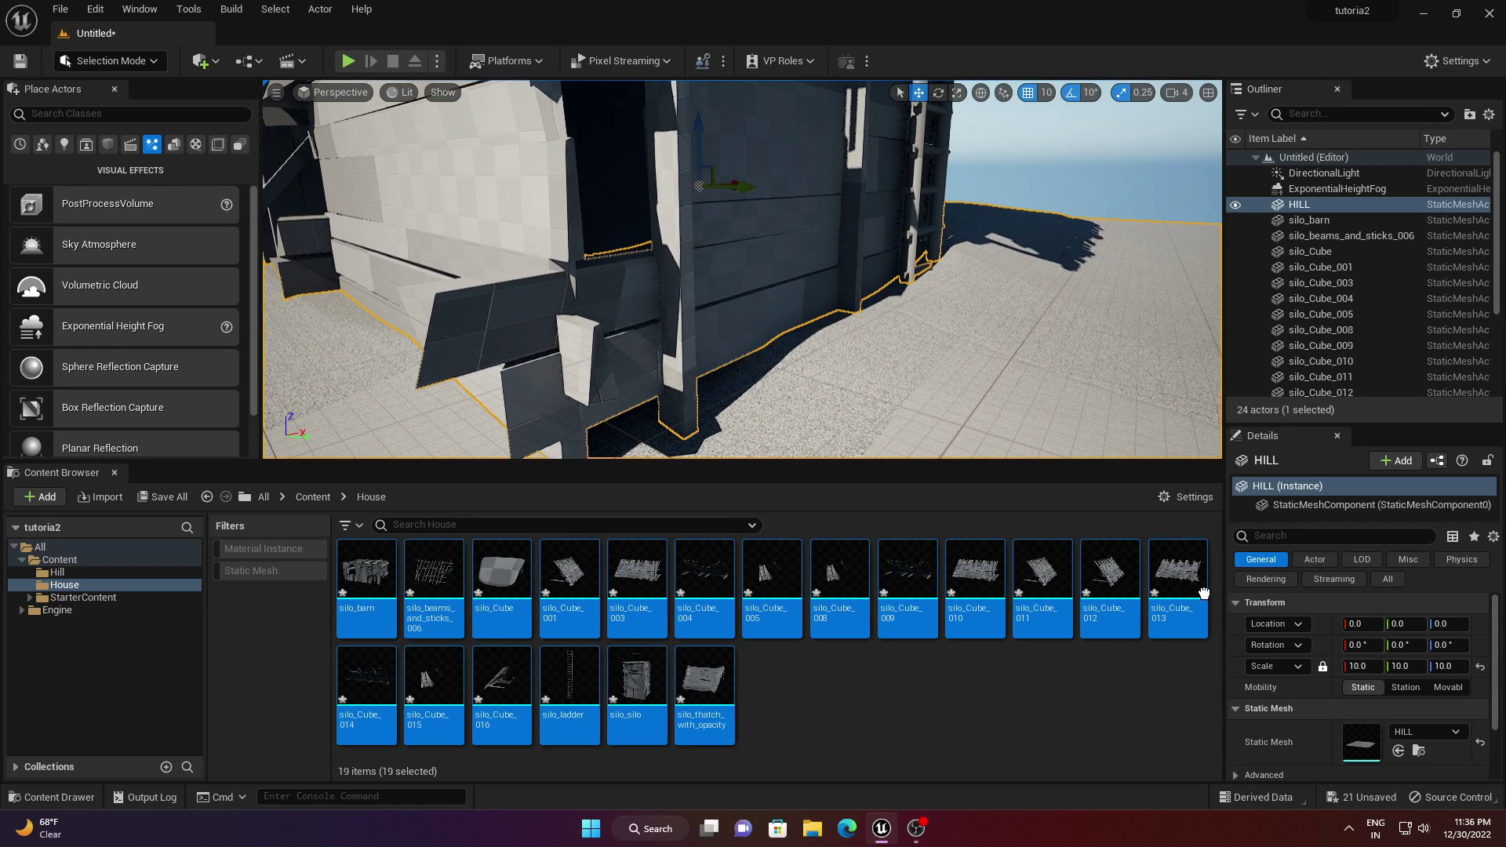
pyautogui.hotkey('ctrl', 'z')
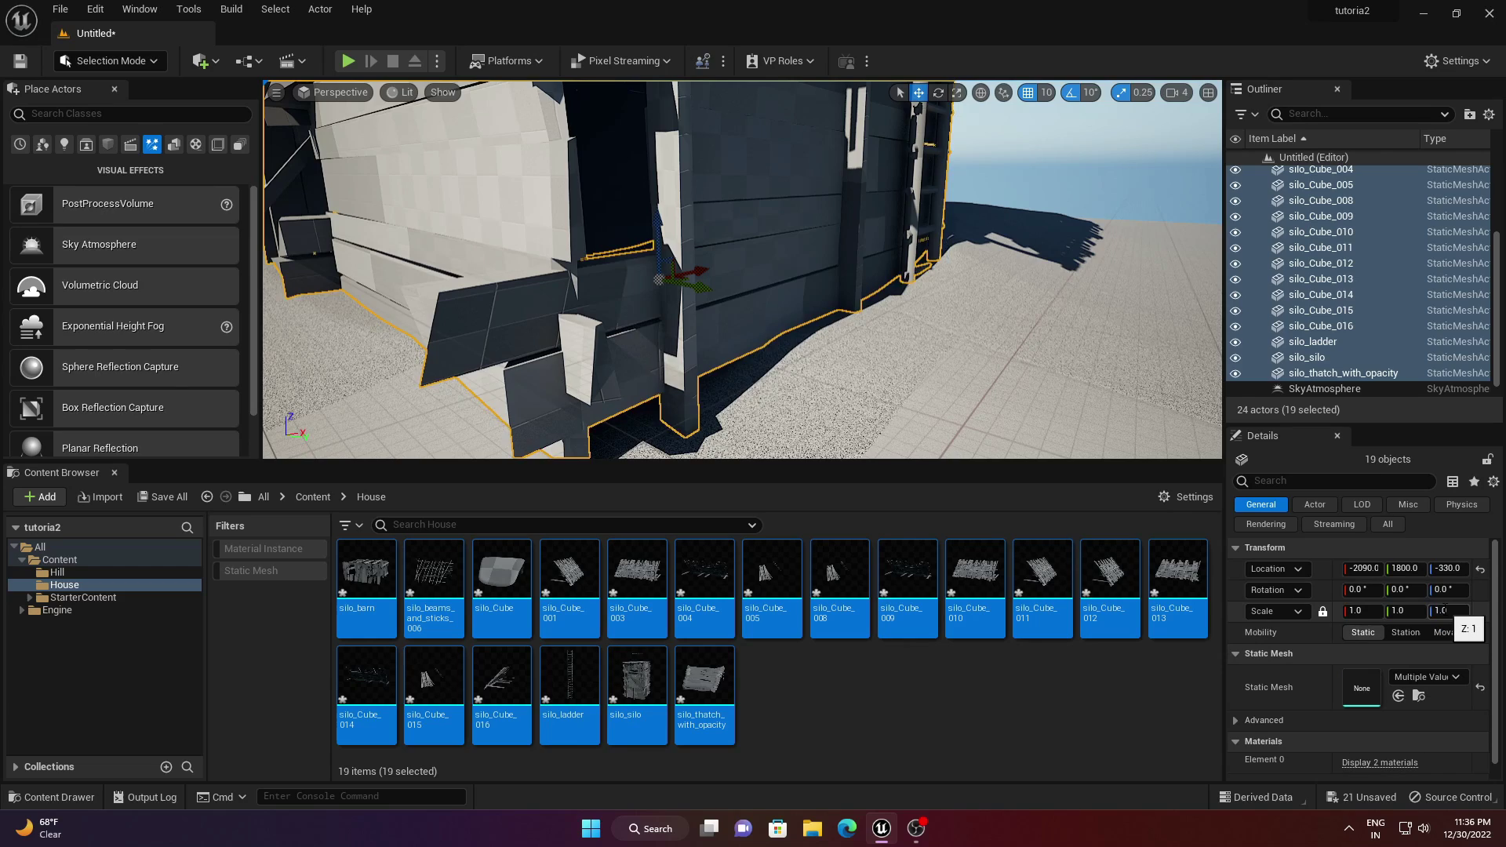
# - Scale all the selected silo parts uniformly down to 0.1
pyautogui.press('Return')
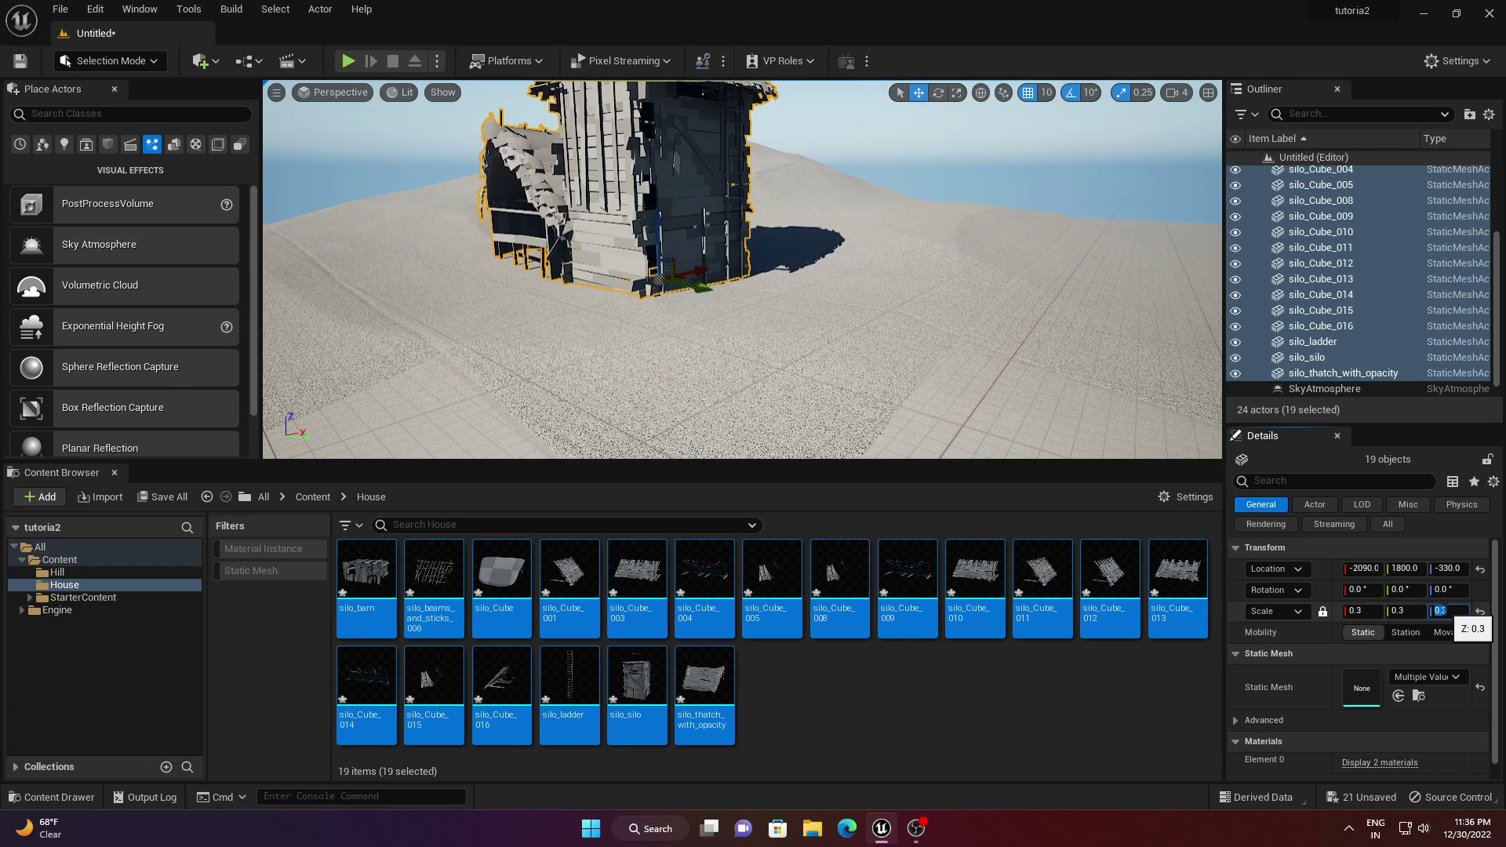
pyautogui.write('0.2')
pyautogui.press('Return')
pyautogui.write('0.1')
pyautogui.press('Return')
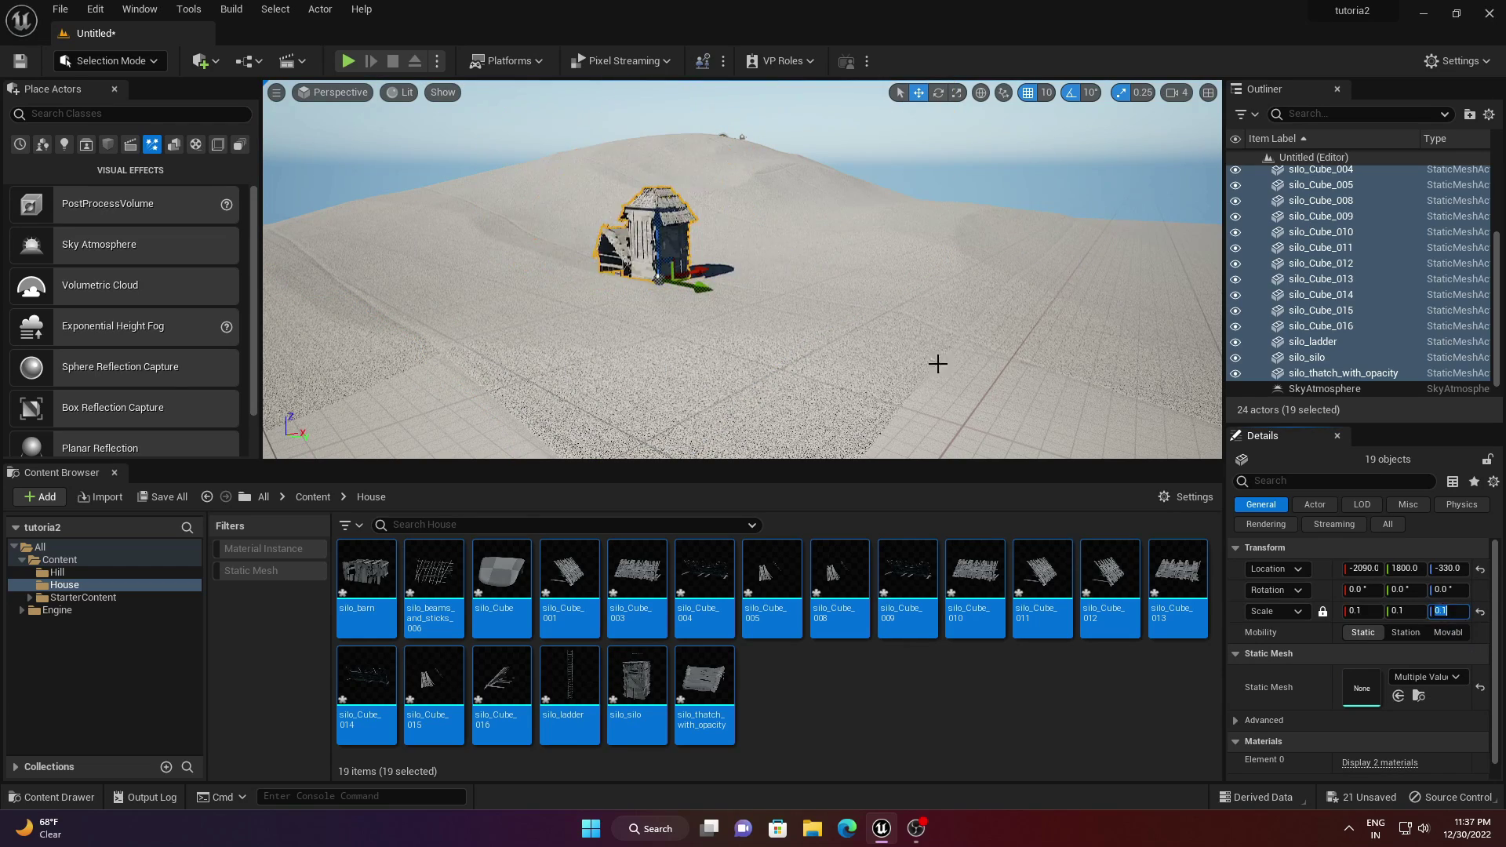
# - Rotate the silo house about its vertical axis to about 130° and move it on the hill to about X -1740, Y 1360, Z -340
pyautogui.moveTo(938, 363); pyautogui.dragTo(902, 363, button='right')
pyautogui.press('e')
pyautogui.moveTo(620, 232); pyautogui.dragTo(577, 256)
pyautogui.press('w')
pyautogui.moveTo(568, 233); pyautogui.dragTo(836, 243)
pyautogui.moveTo(836, 243); pyautogui.dragTo(674, 267, button='right')
pyautogui.press('e')
pyautogui.moveTo(871, 397); pyautogui.dragTo(961, 400)
pyautogui.press('w')
pyautogui.moveTo(961, 361); pyautogui.dragTo(578, 338)
pyautogui.moveTo(578, 337); pyautogui.dragTo(570, 396, button='right')
# - Set the rotation snap increment to 2.812°
pyautogui.press('e')
pyautogui.click(1090, 93)
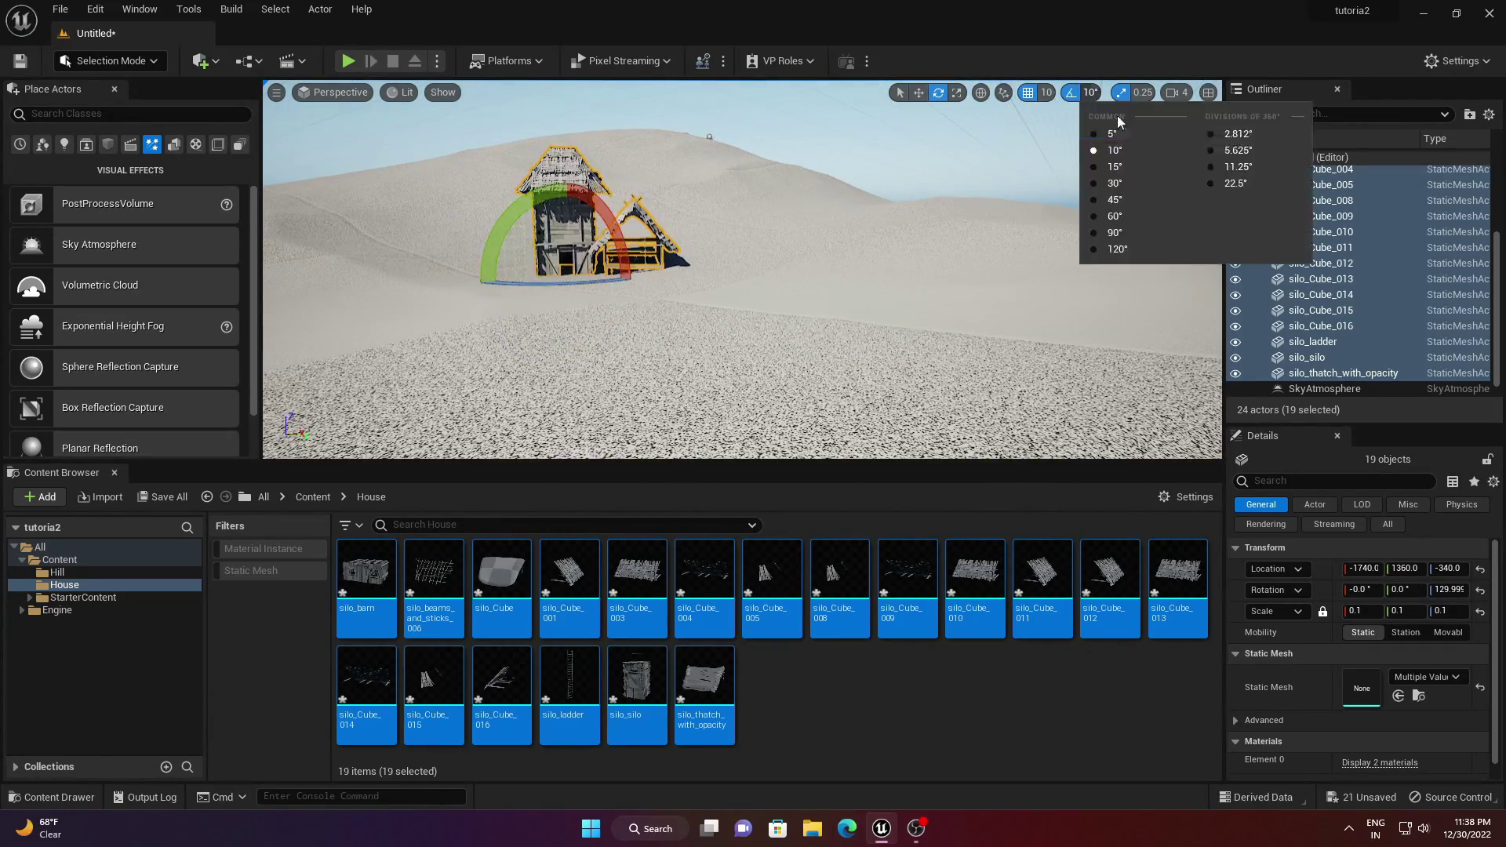
pyautogui.click(1240, 131)
# - Try to tilt the silo house slightly and reposition it on the slope
pyautogui.moveTo(745, 275); pyautogui.dragTo(713, 306, button='right')
pyautogui.moveTo(565, 220); pyautogui.dragTo(602, 249)
pyautogui.press('w')
pyautogui.click(602, 249)
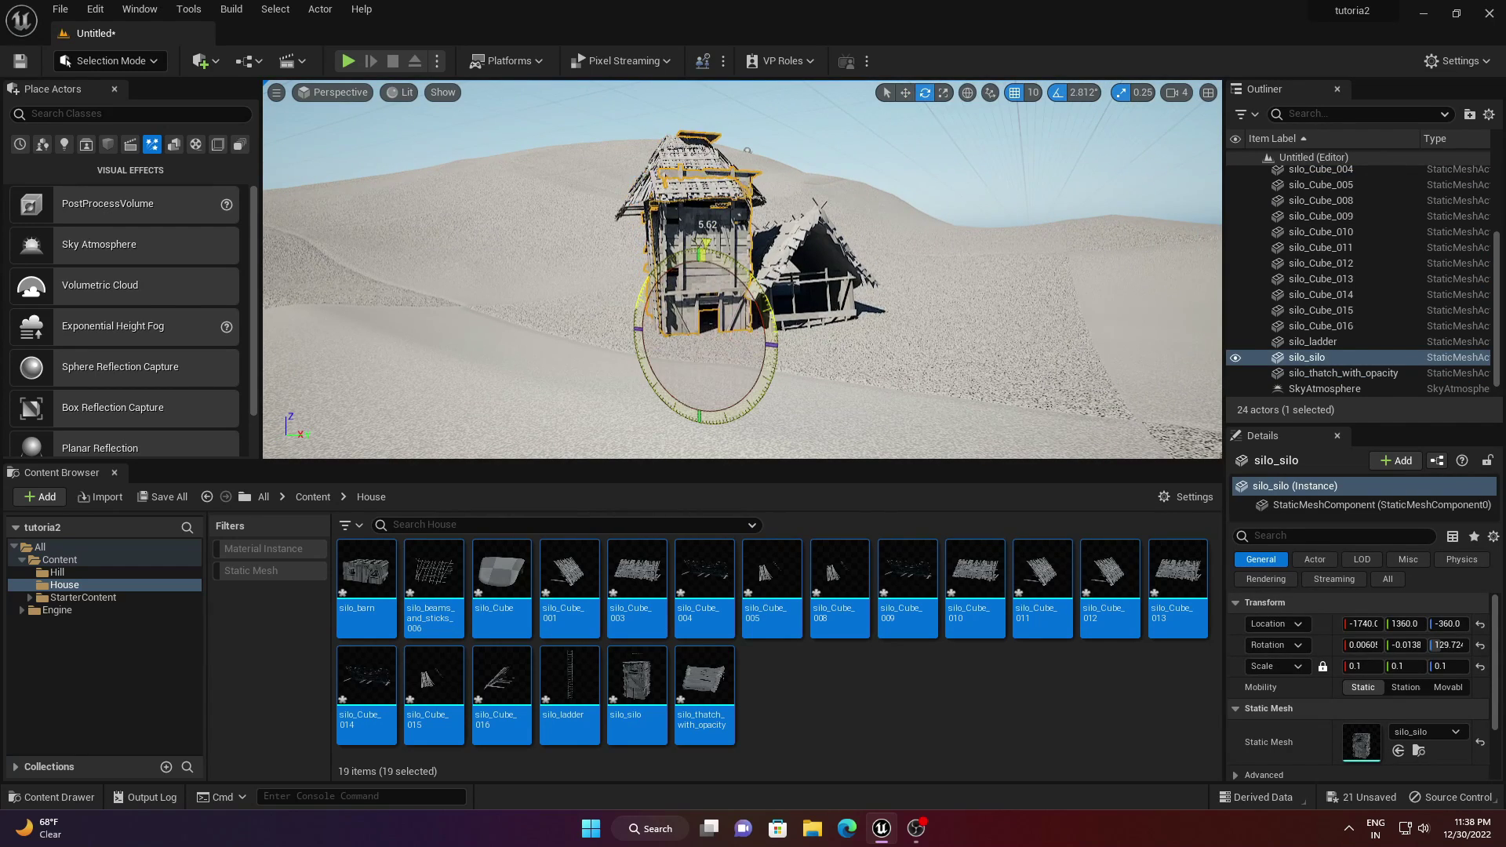
# - Undo the tilt, the selection changes and the last small moves of the silo house
pyautogui.hotkey('ctrl', 'z')
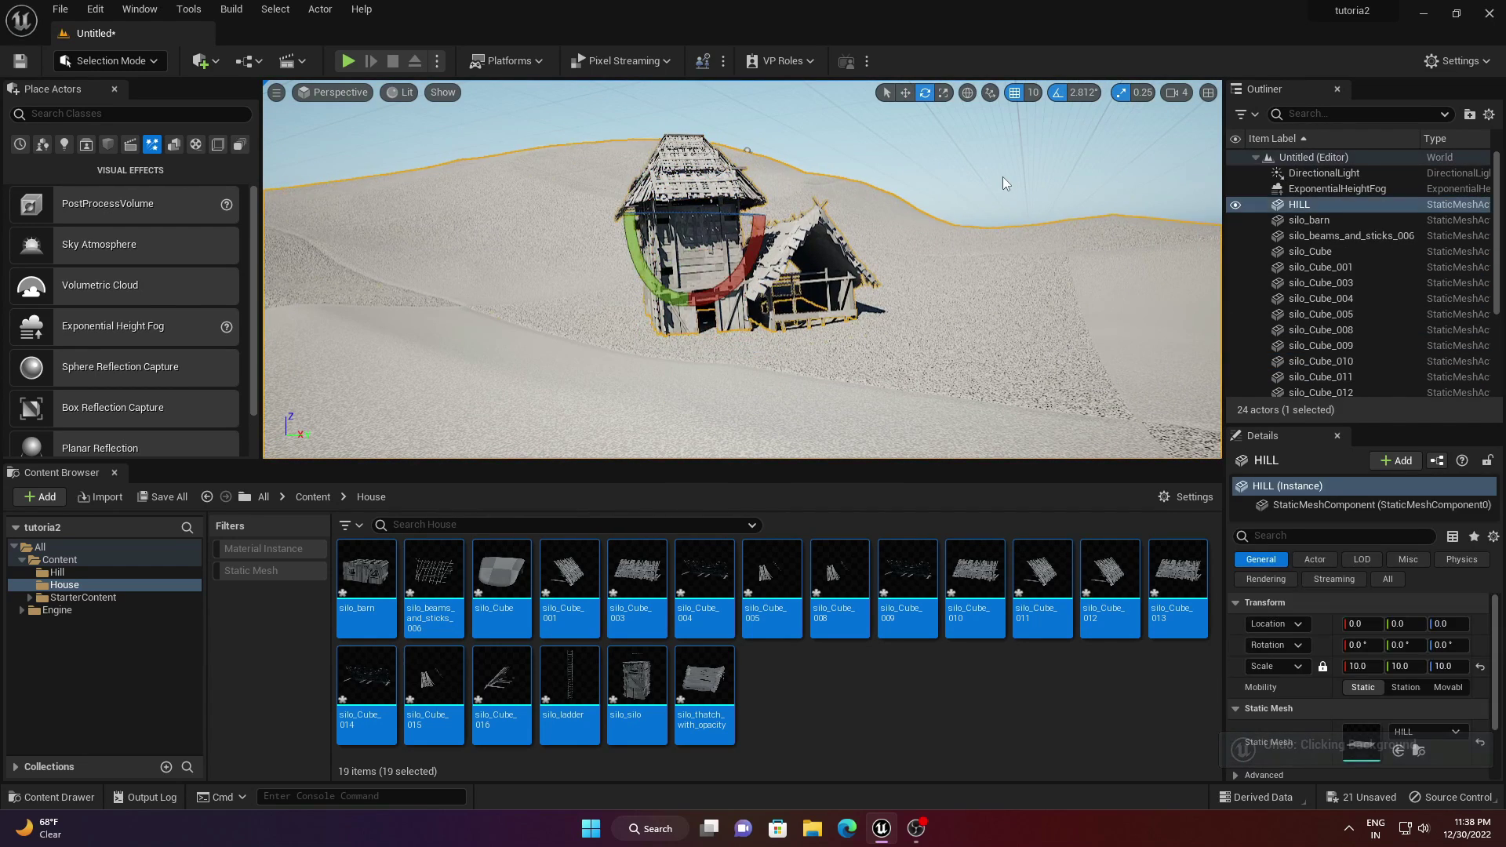
pyautogui.hotkey('ctrl', 'z')
pyautogui.hotkey('ctrl', 'z')
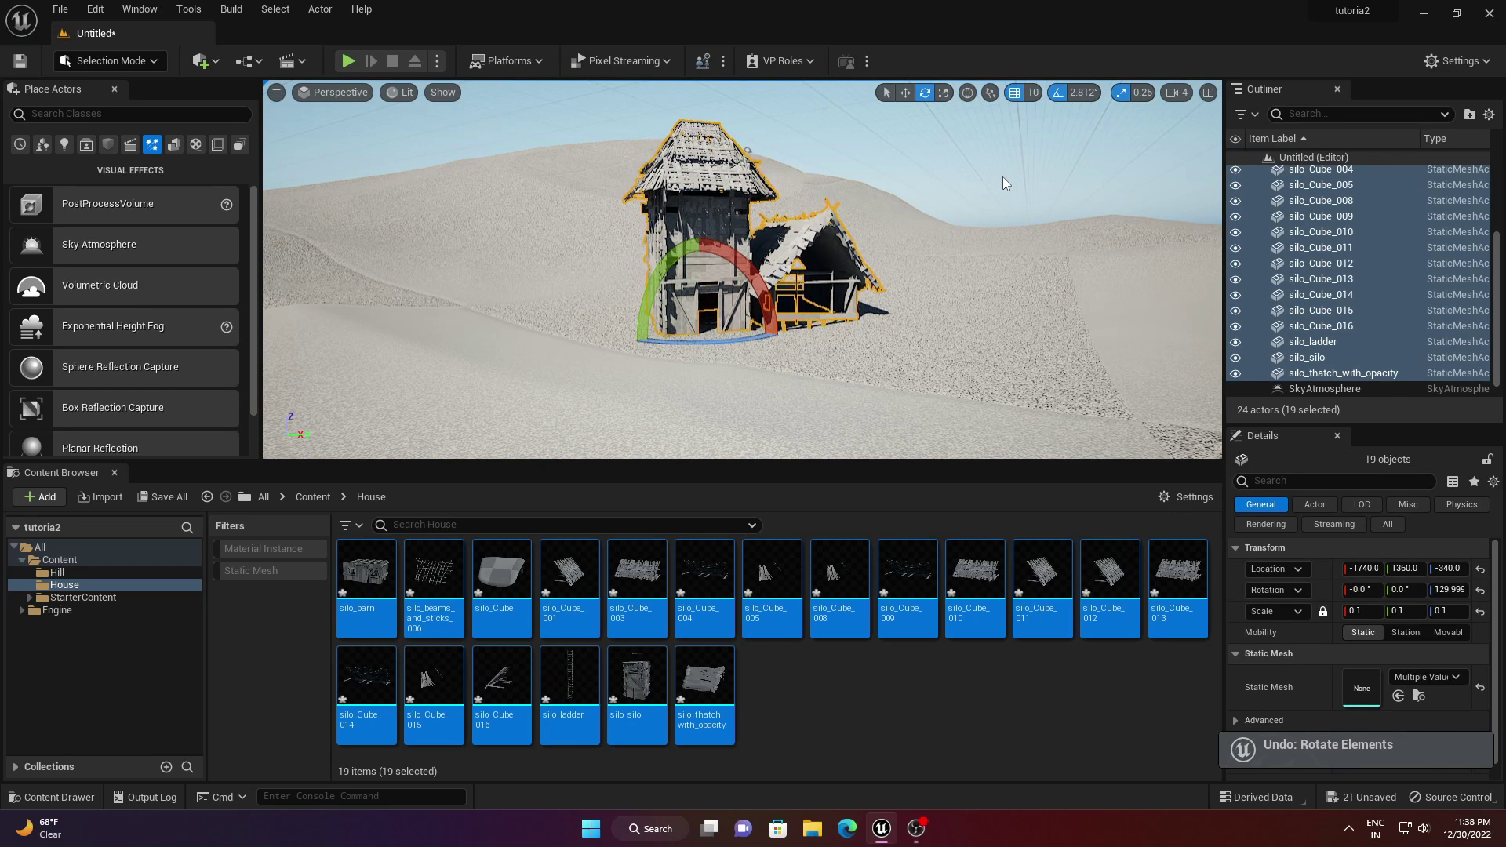
pyautogui.hotkey('ctrl', 'z')
pyautogui.hotkey('ctrl', 'z')
pyautogui.moveTo(1003, 176); pyautogui.dragTo(1061, 172, button='middle')
# - Enlarge the Outliner in height and width so that it lists all the silo parts
pyautogui.scroll(2, 1318, 331)
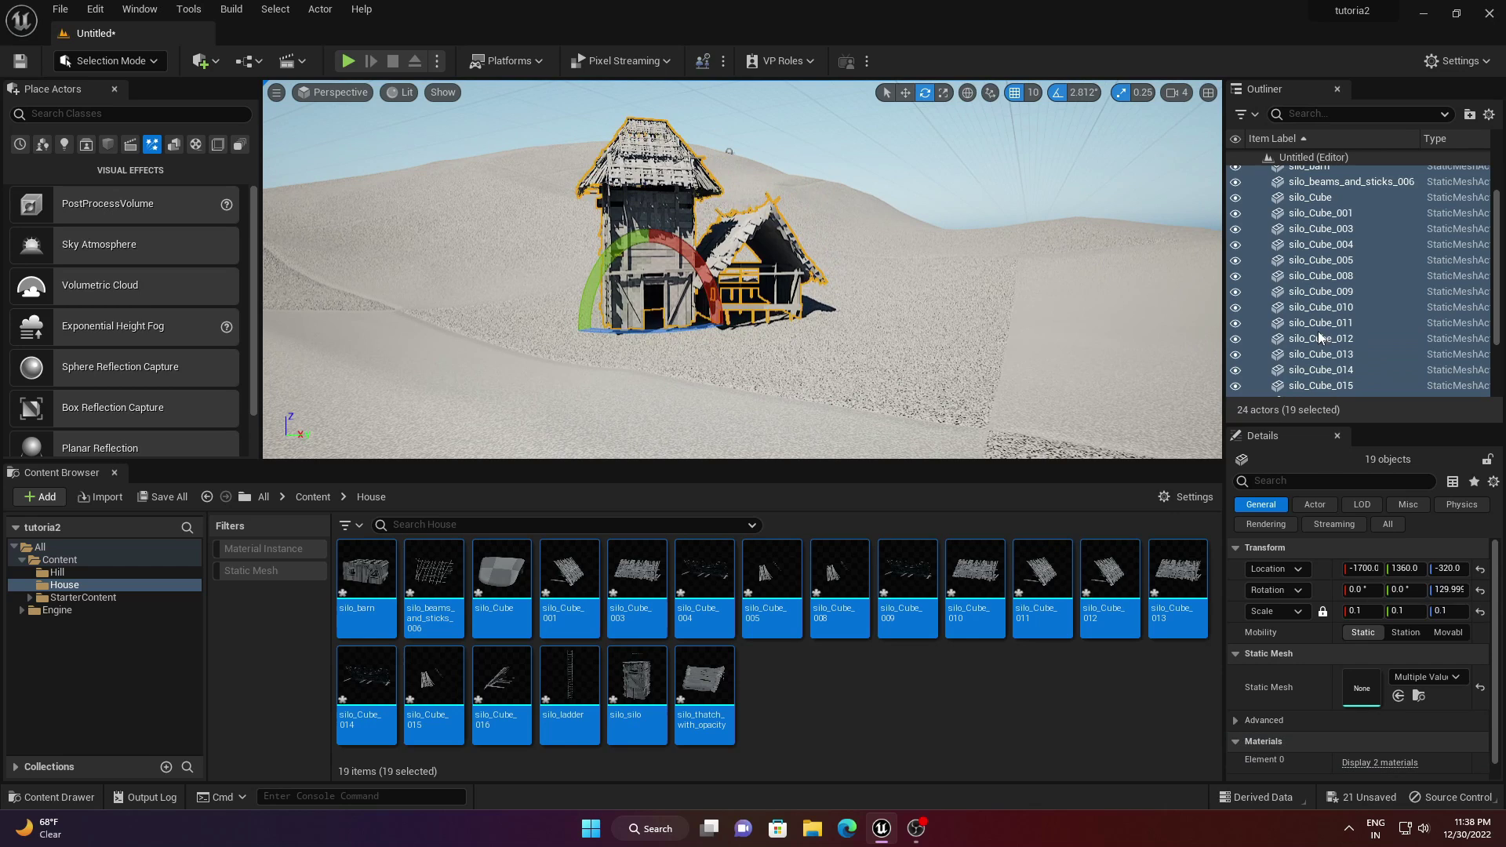
pyautogui.moveTo(1313, 429); pyautogui.dragTo(1313, 600)
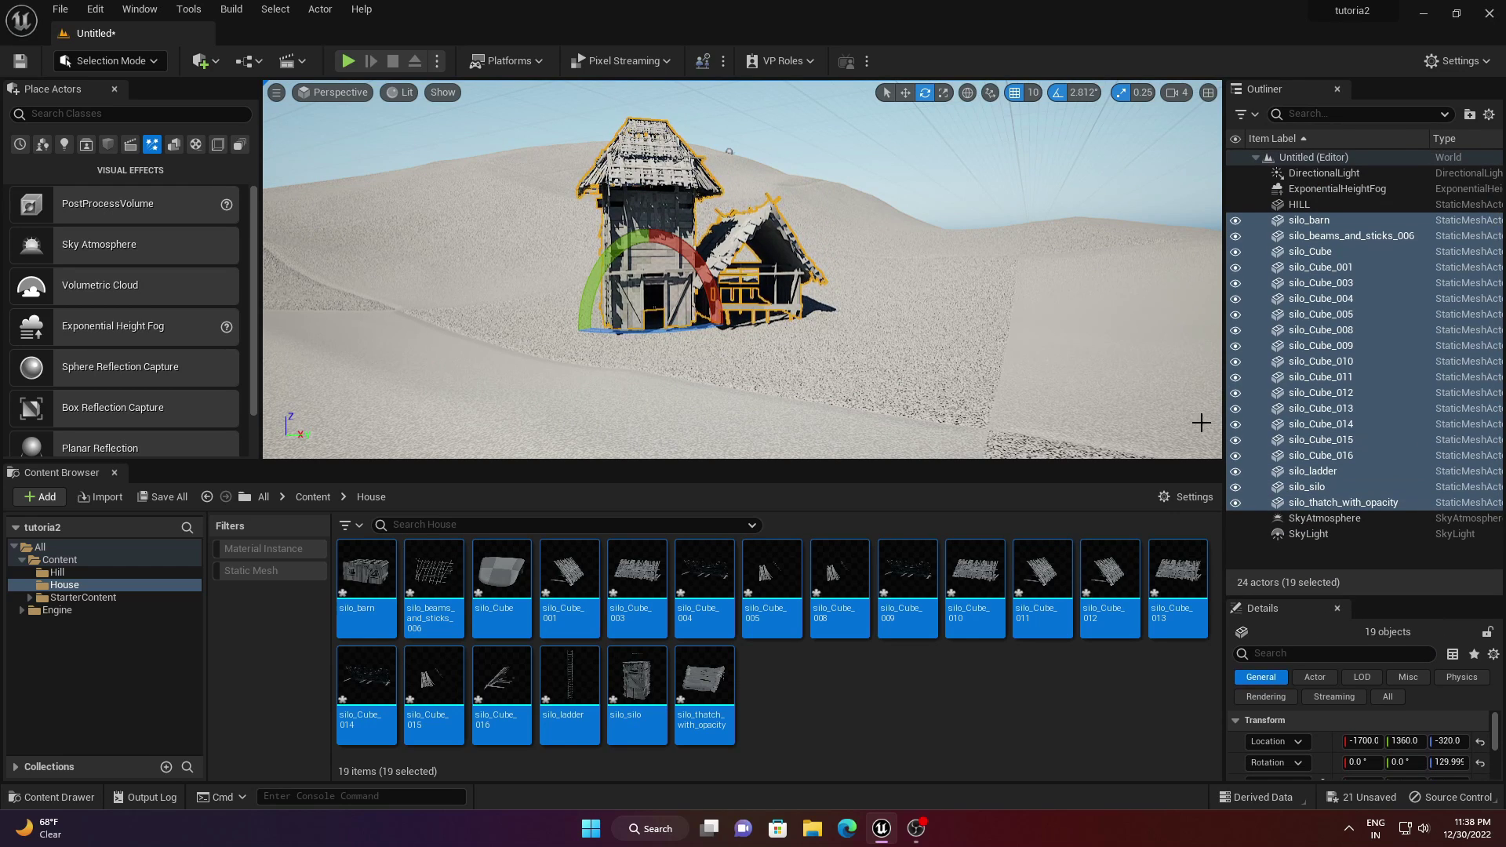
pyautogui.moveTo(1225, 424); pyautogui.dragTo(1006, 424)
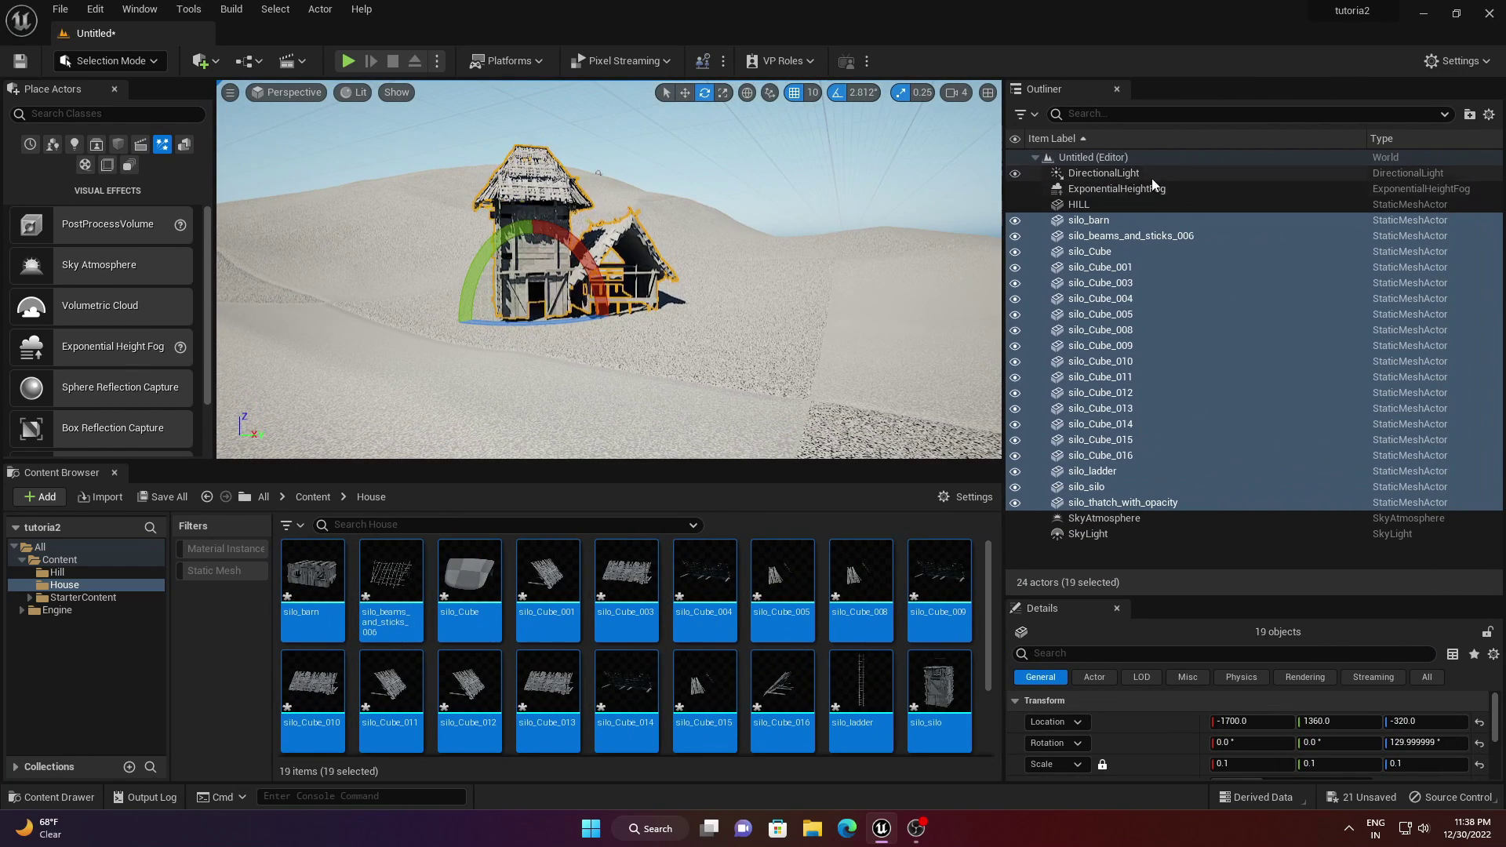
# - Move all the selected silo parts into a new Outliner folder named house
pyautogui.rightClick(1096, 224)
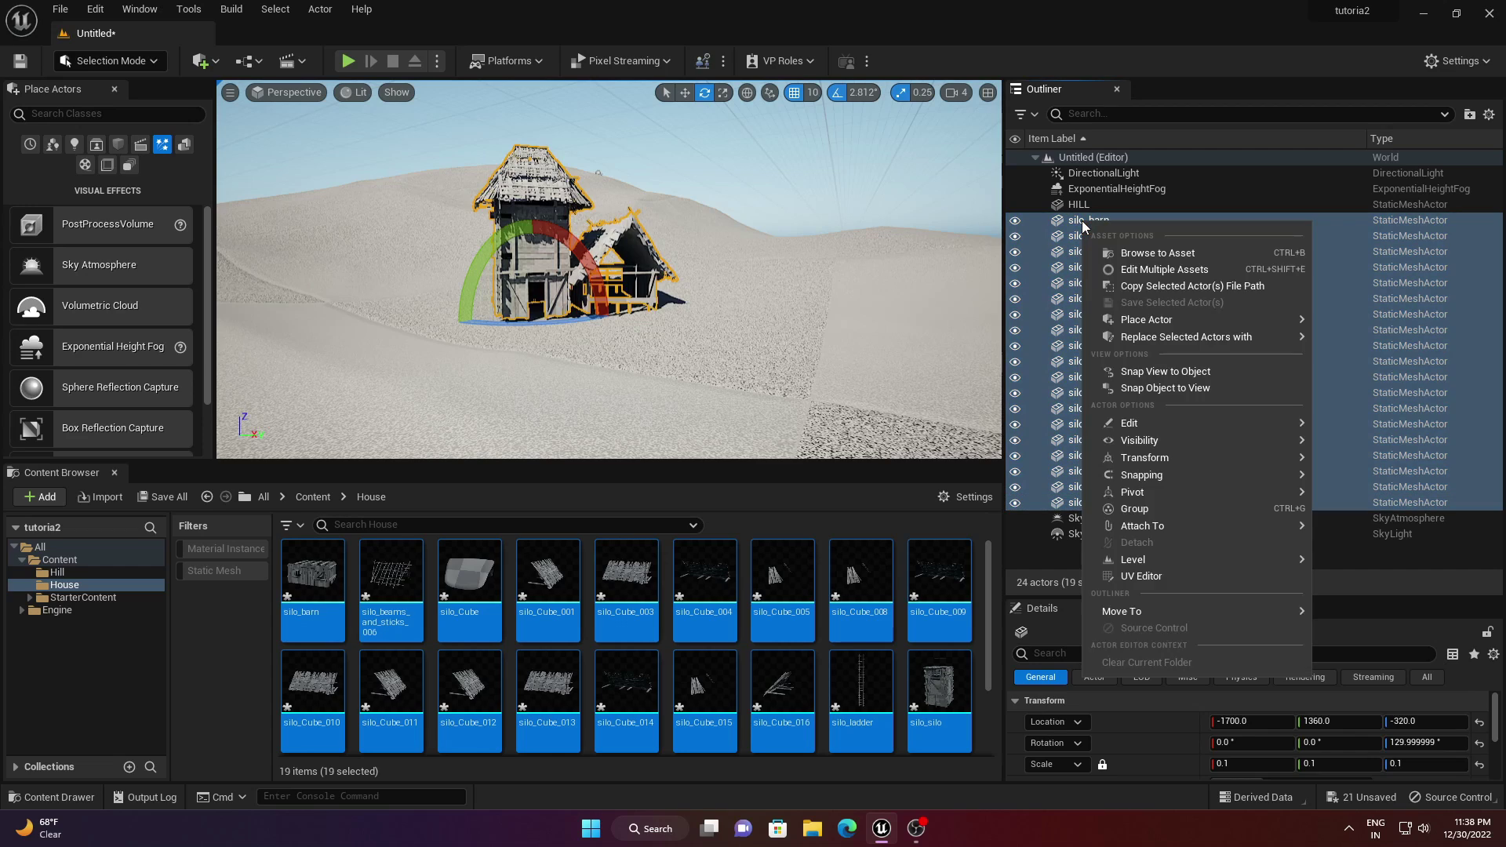
pyautogui.moveTo(1165, 482)
pyautogui.moveTo(1178, 611)
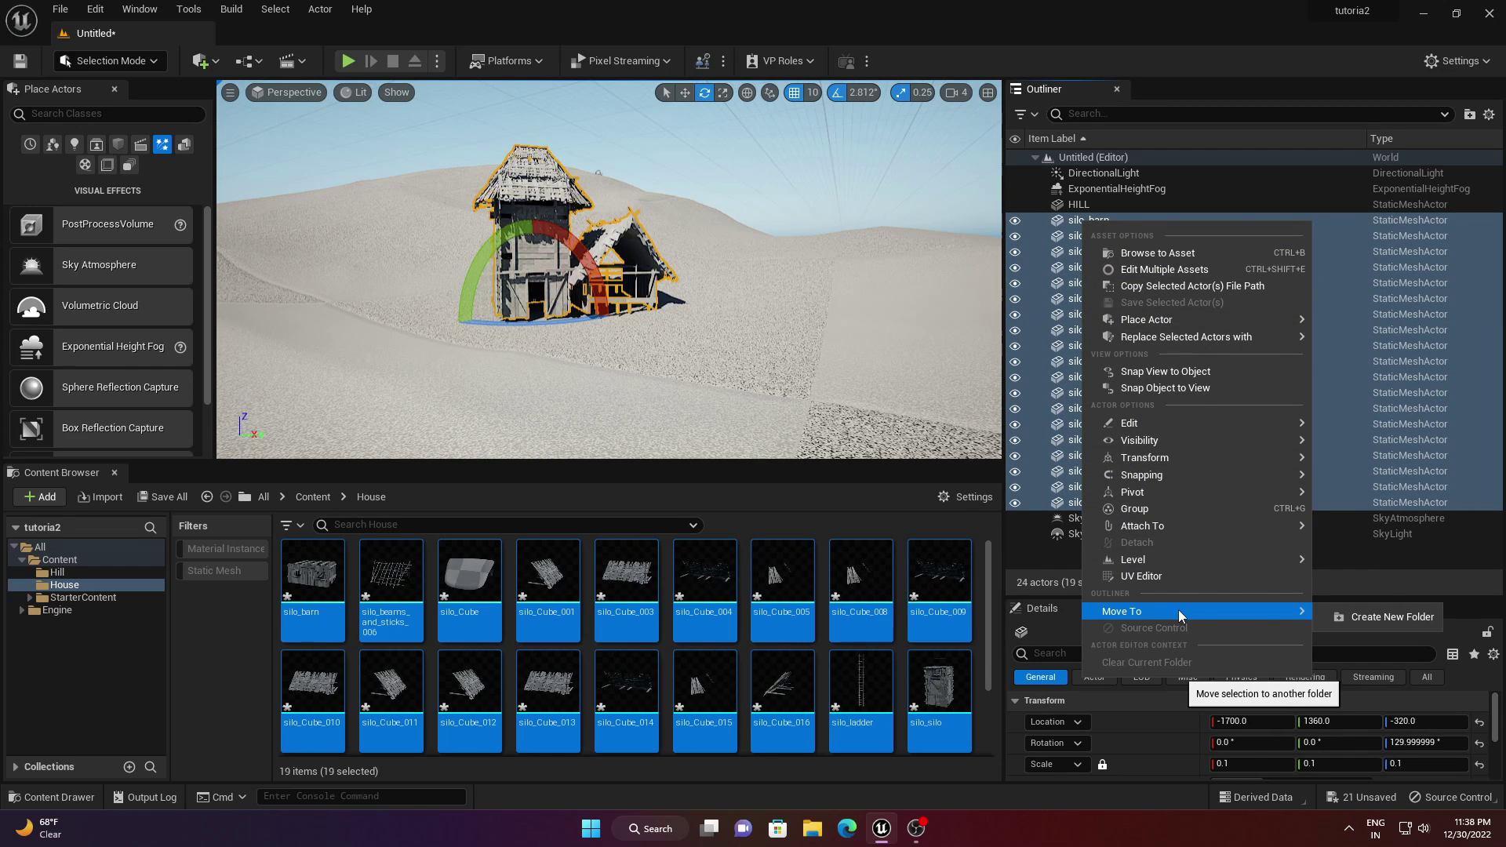
pyautogui.click(1364, 616)
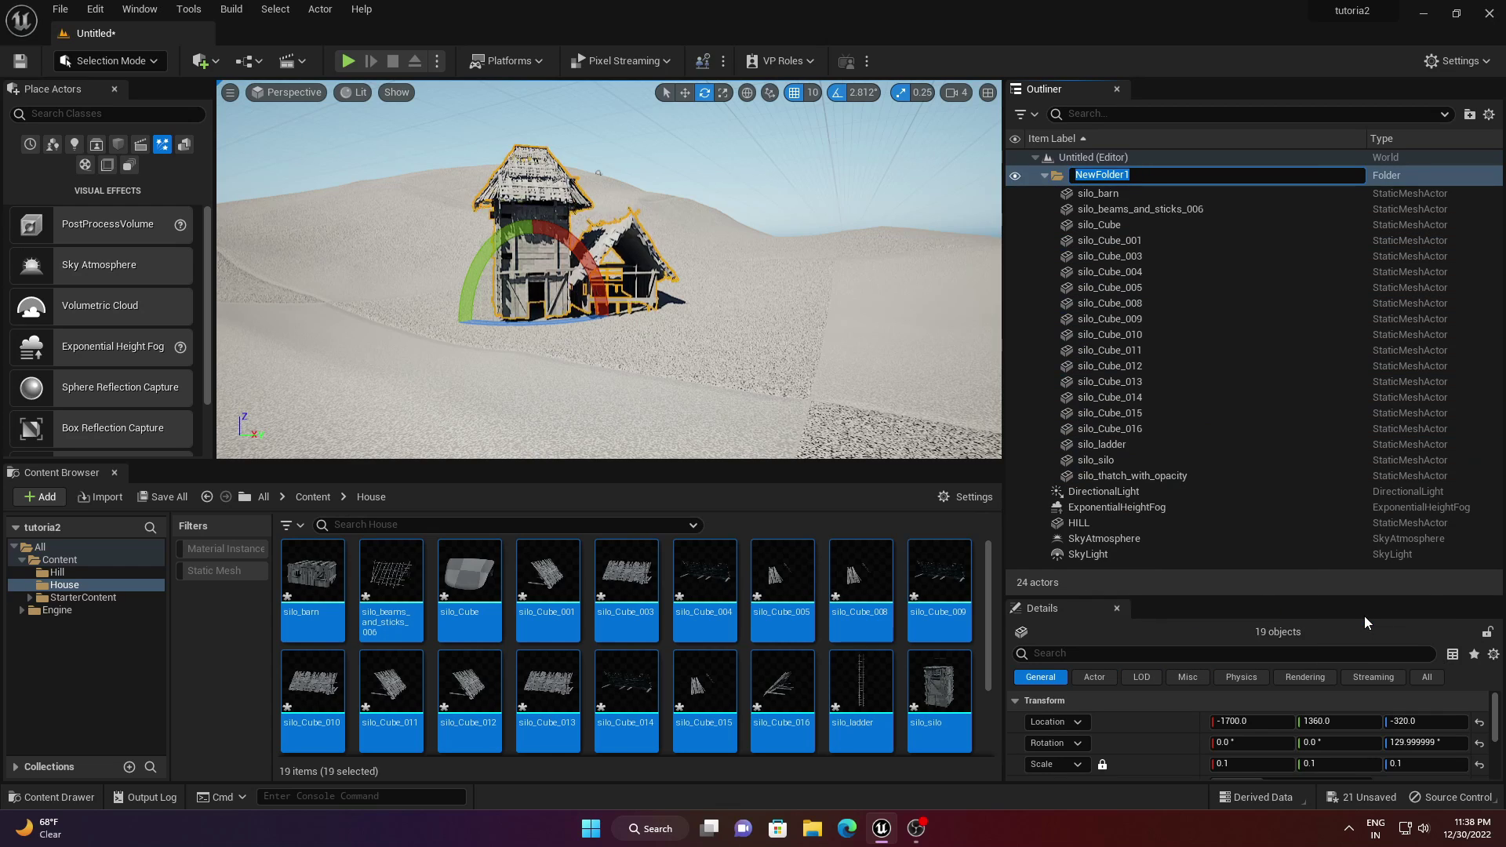
pyautogui.write('house')
pyautogui.press('Return')
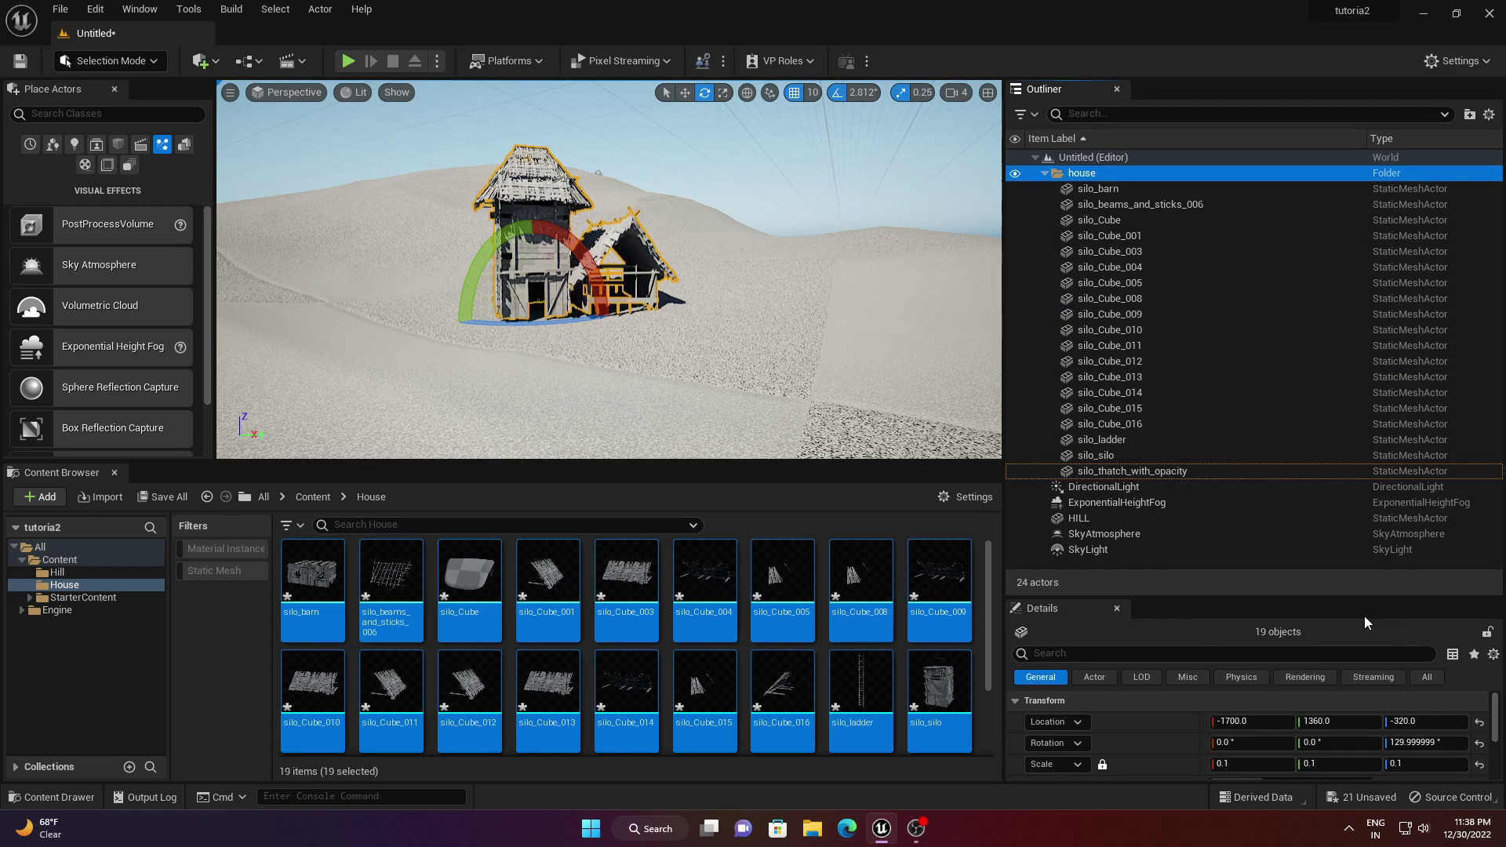
# - Select every silo part in the house folder, from silo_barn to silo_thatch_with_opacity, and reposition them together on the hill
pyautogui.click(1099, 193)
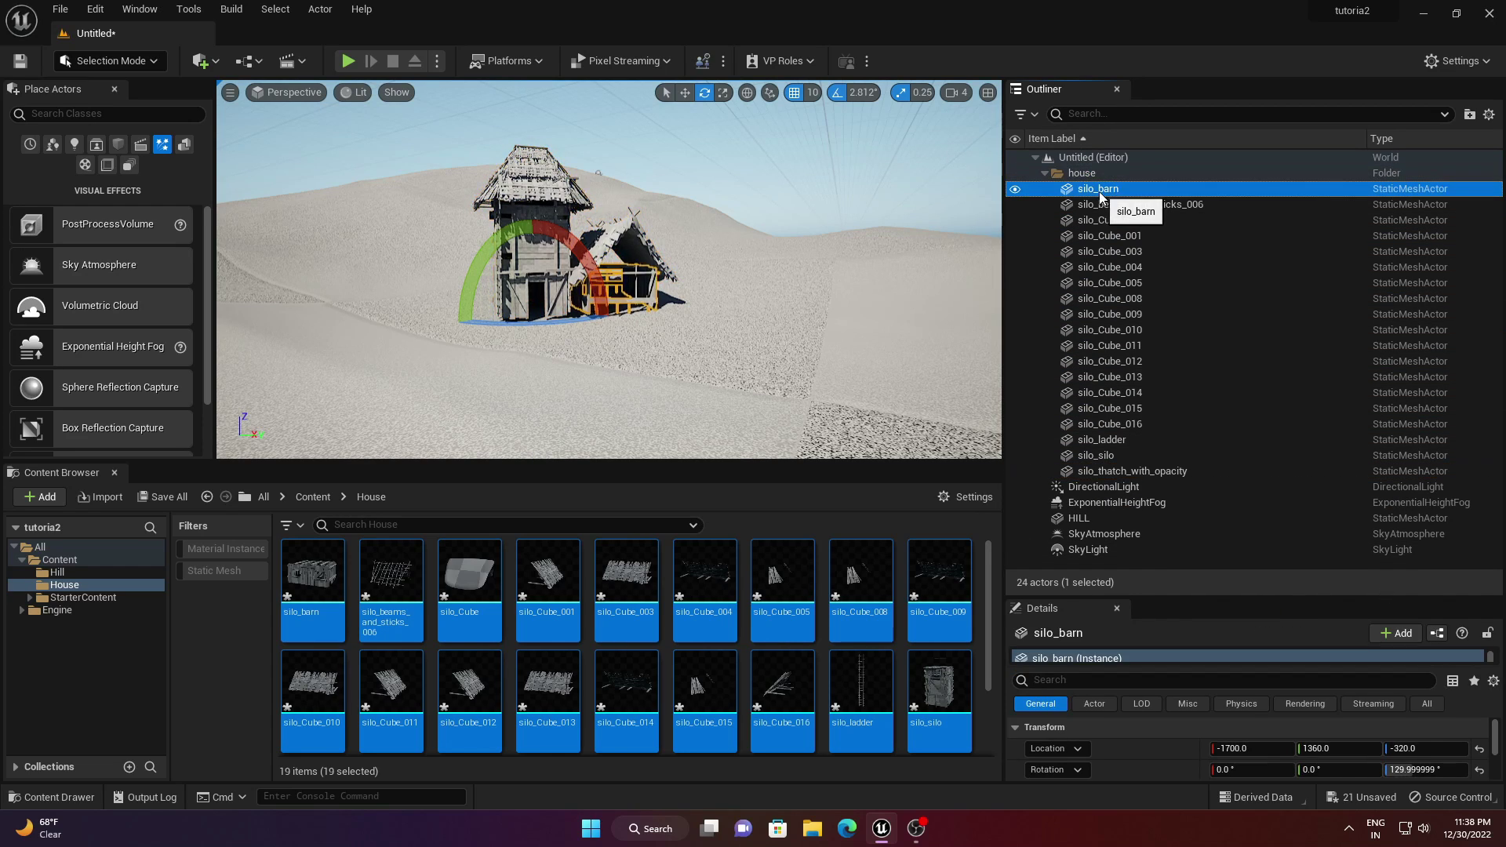
pyautogui.keyDown('shift'); pyautogui.click(1117, 471); pyautogui.keyUp('shift')
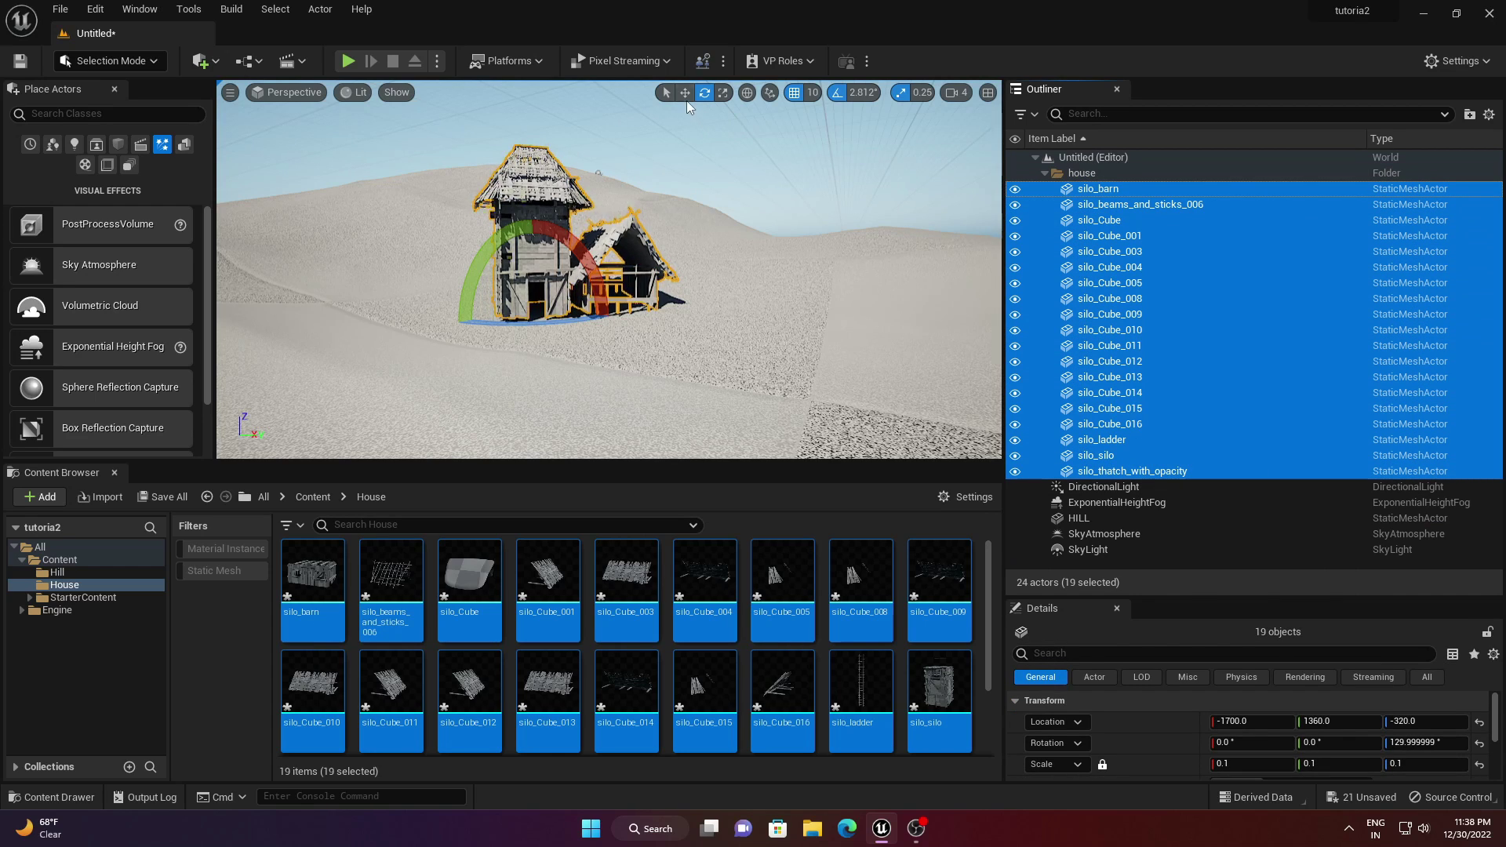
pyautogui.click(684, 92)
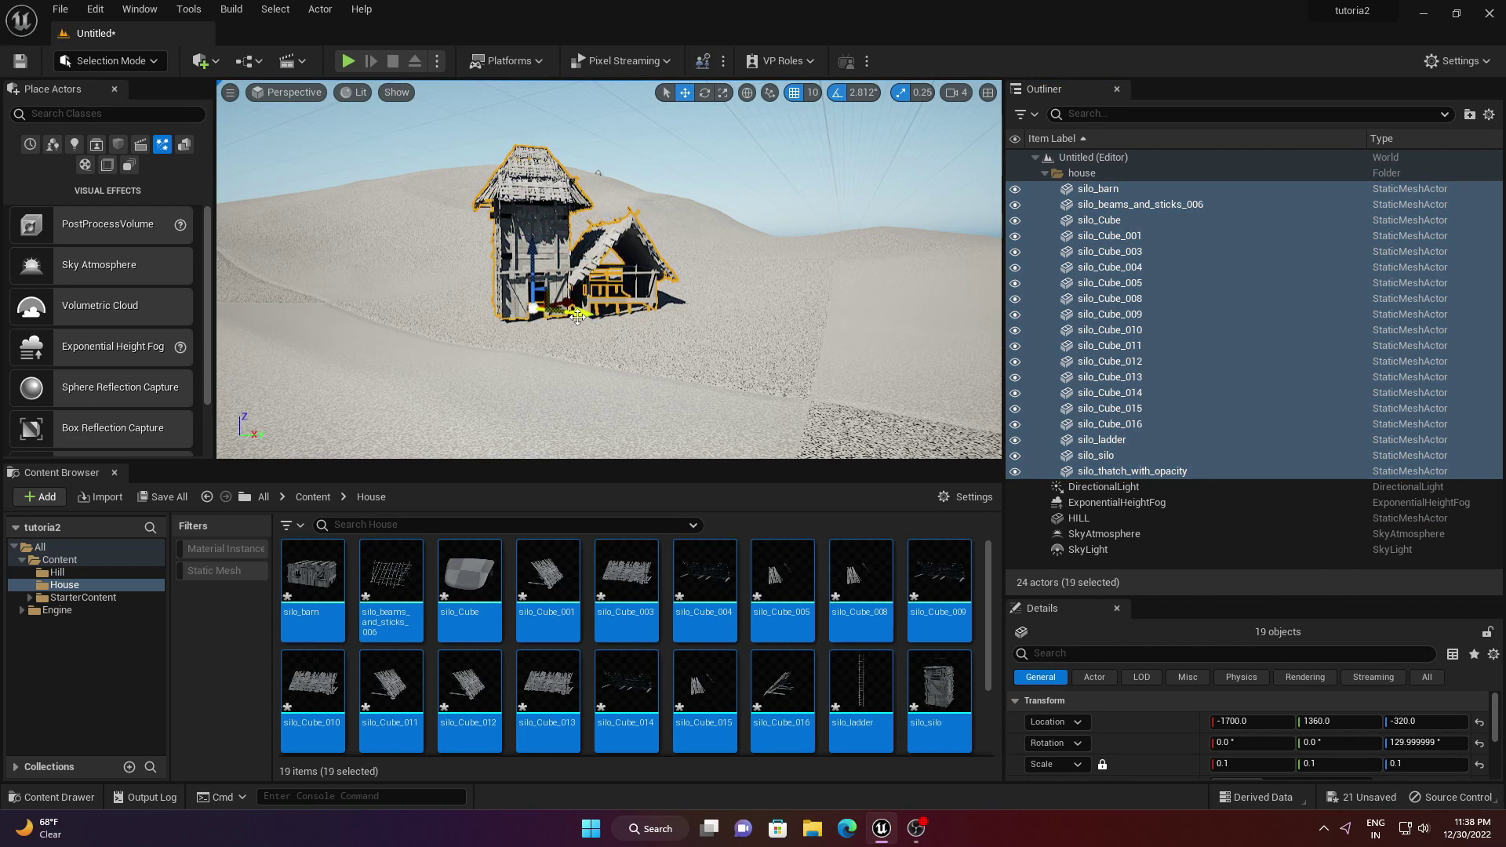
pyautogui.moveTo(578, 317); pyautogui.dragTo(703, 380)
pyautogui.moveTo(646, 319); pyautogui.dragTo(506, 337)
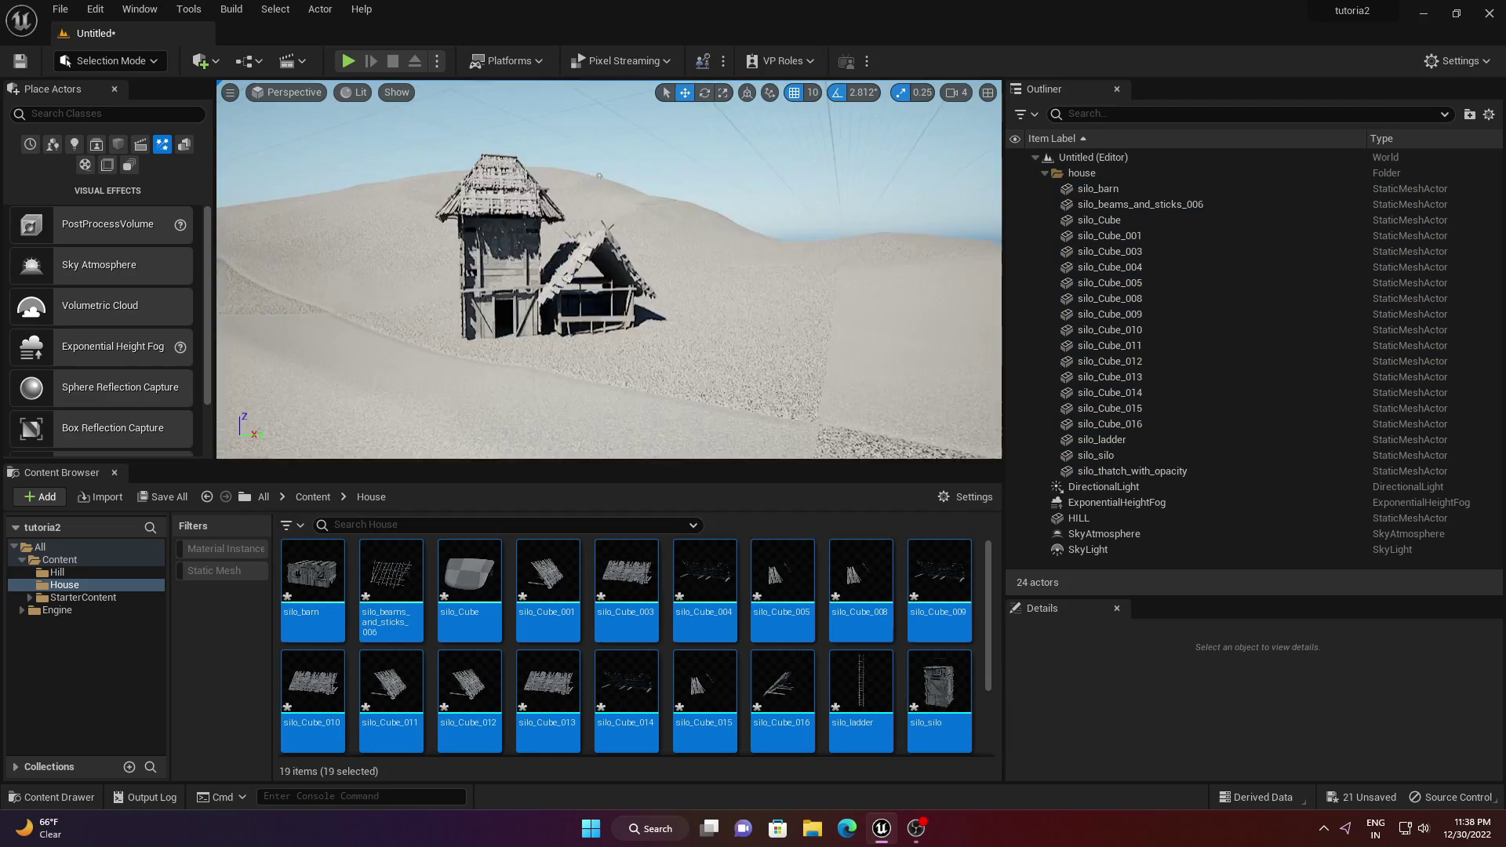
pyautogui.moveTo(577, 316); pyautogui.dragTo(577, 312, button='right')
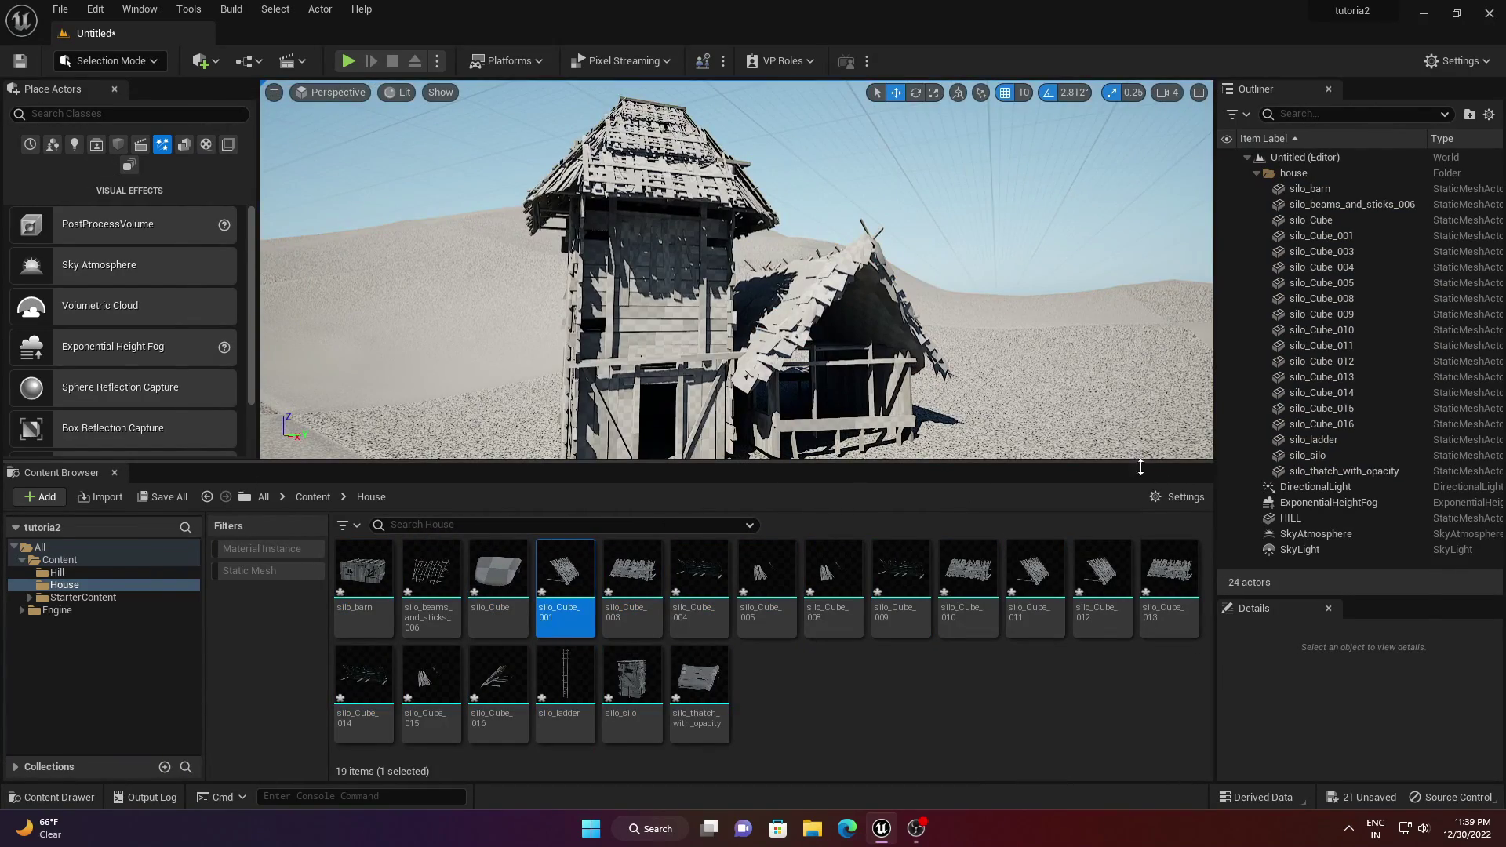
pyautogui.moveTo(1141, 468); pyautogui.dragTo(1140, 487)
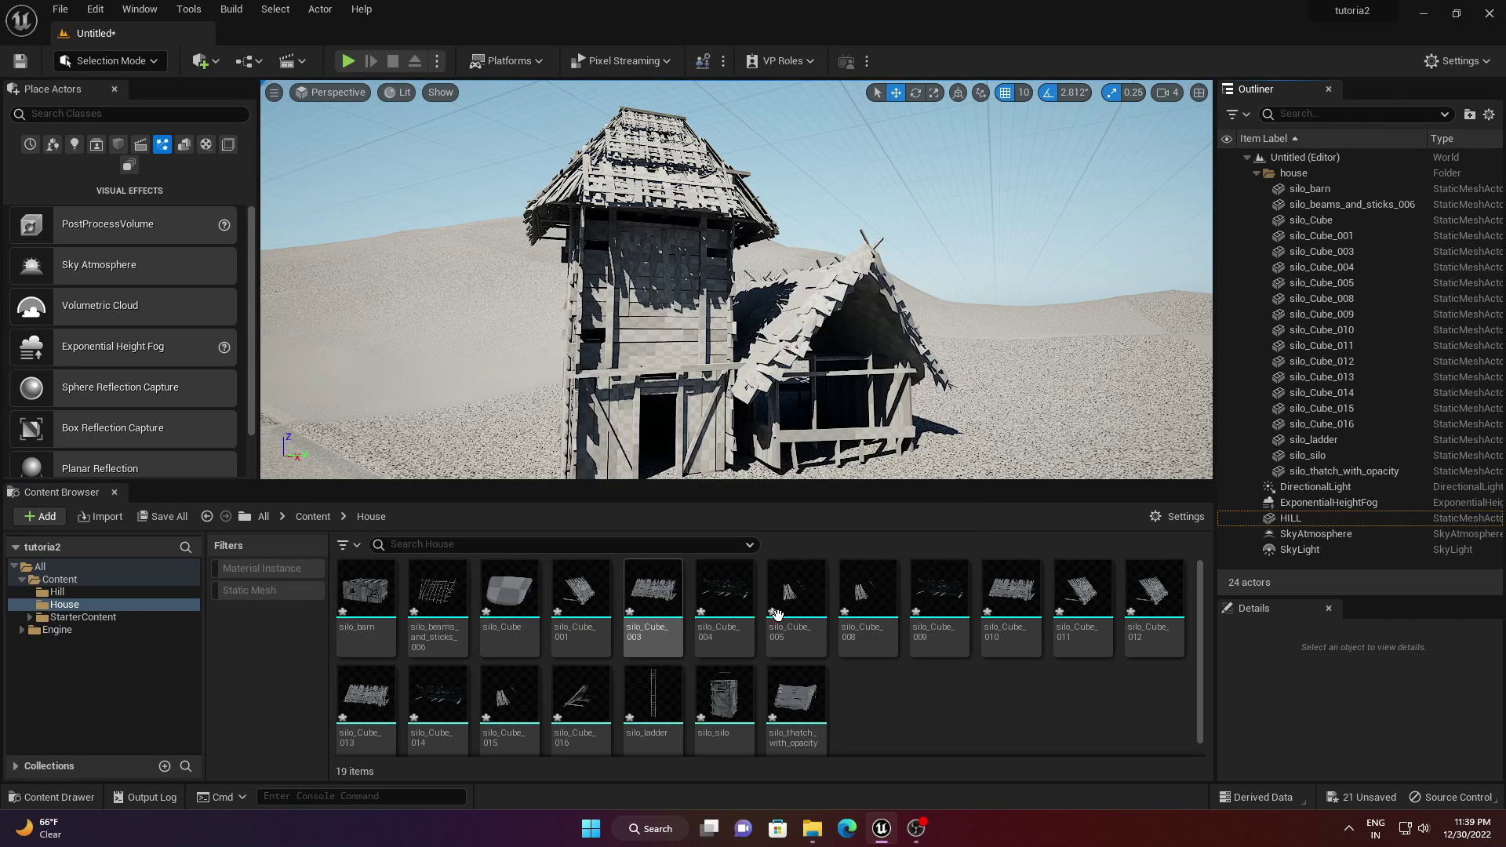
# - Import the boards, planks, thatch_no_opacity and thatch_with_opacity folders from house/export/textures in File Explorer into the project's House folder
pyautogui.click(820, 829)
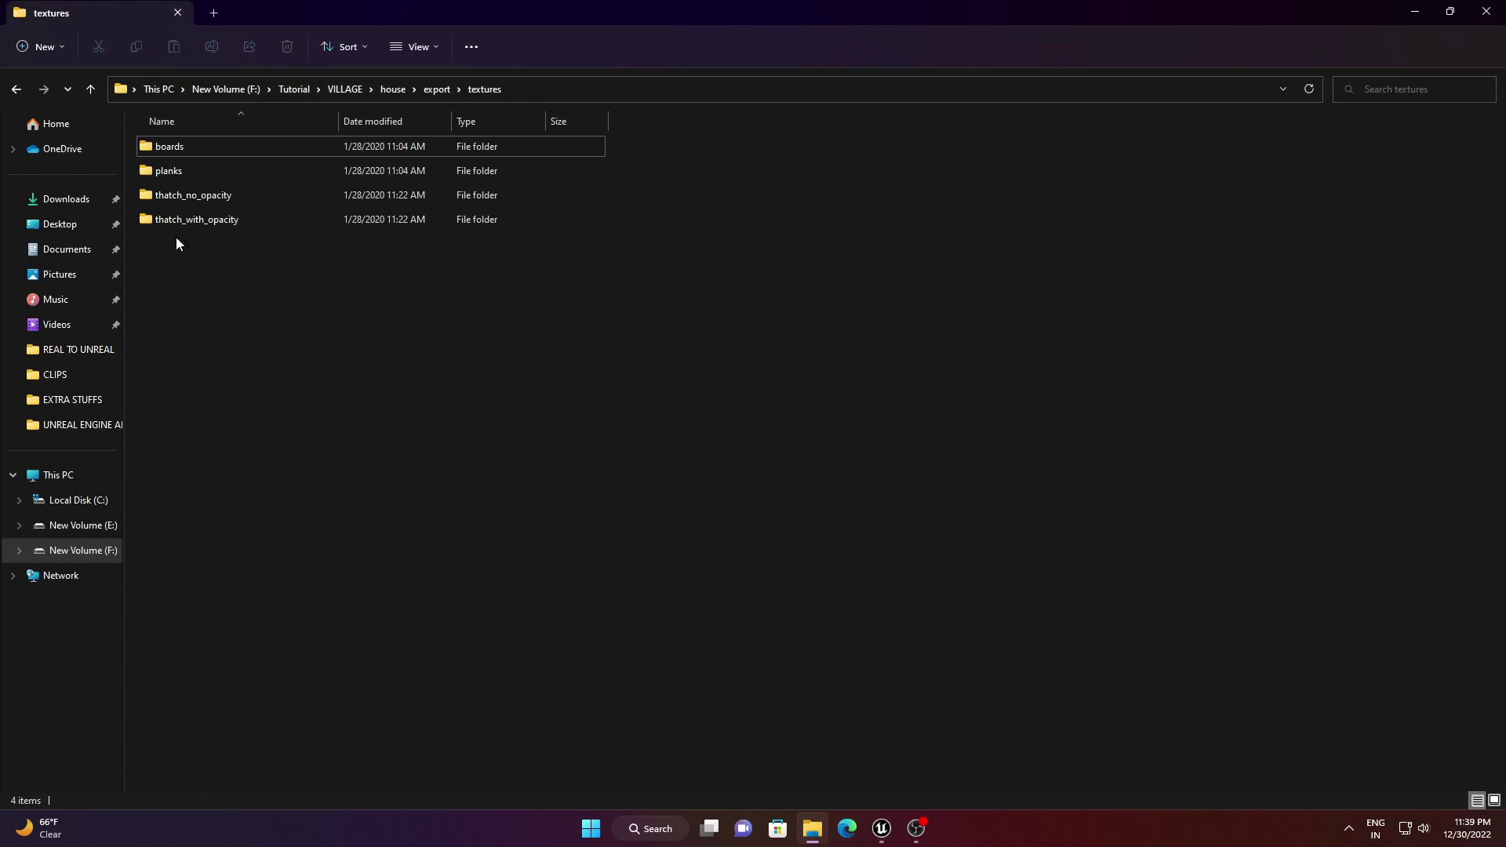
pyautogui.doubleClick(183, 145)
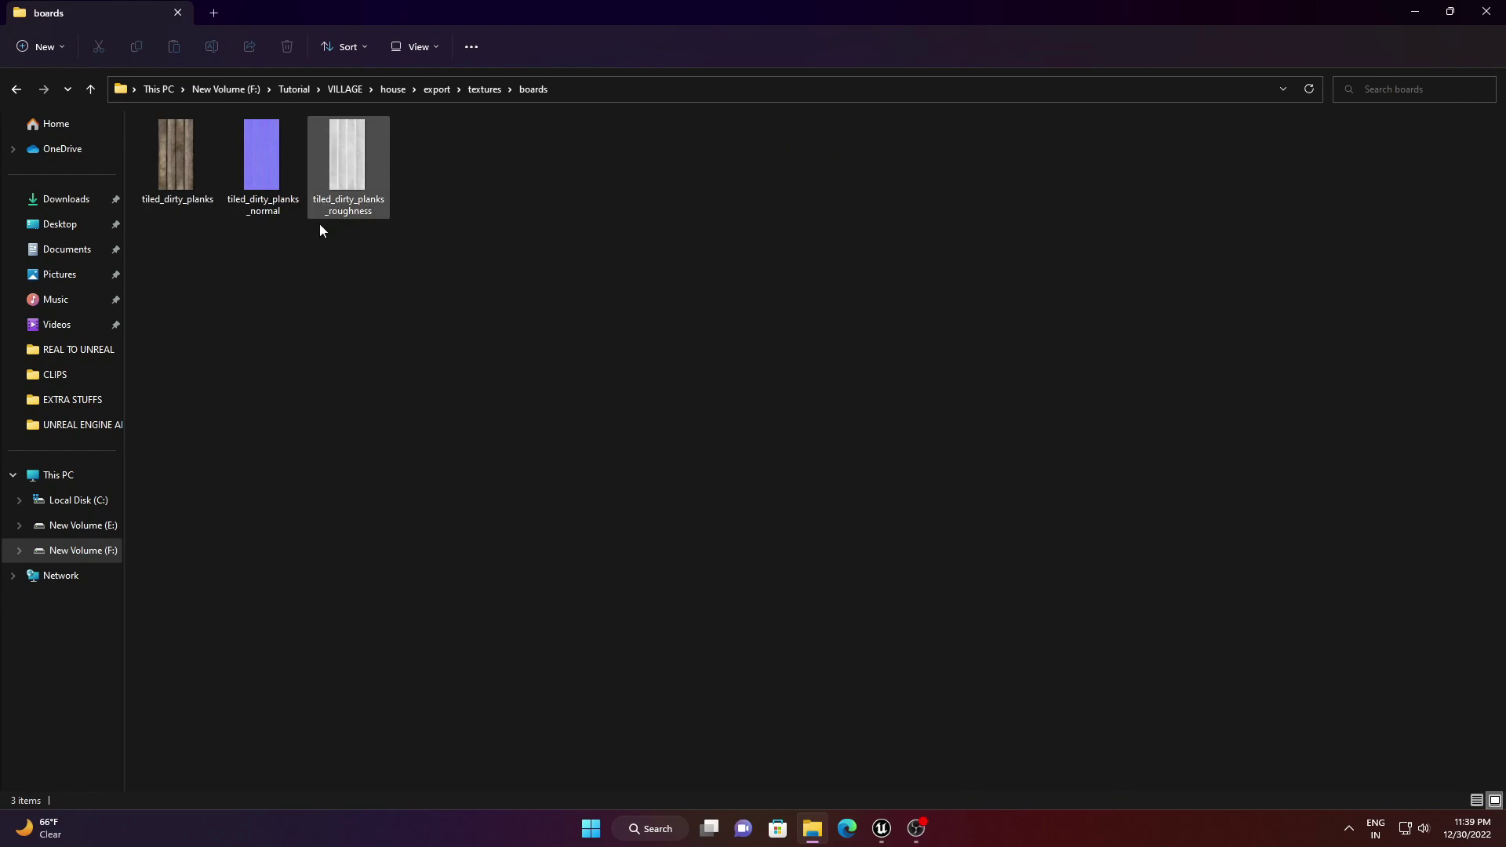
pyautogui.click(490, 90)
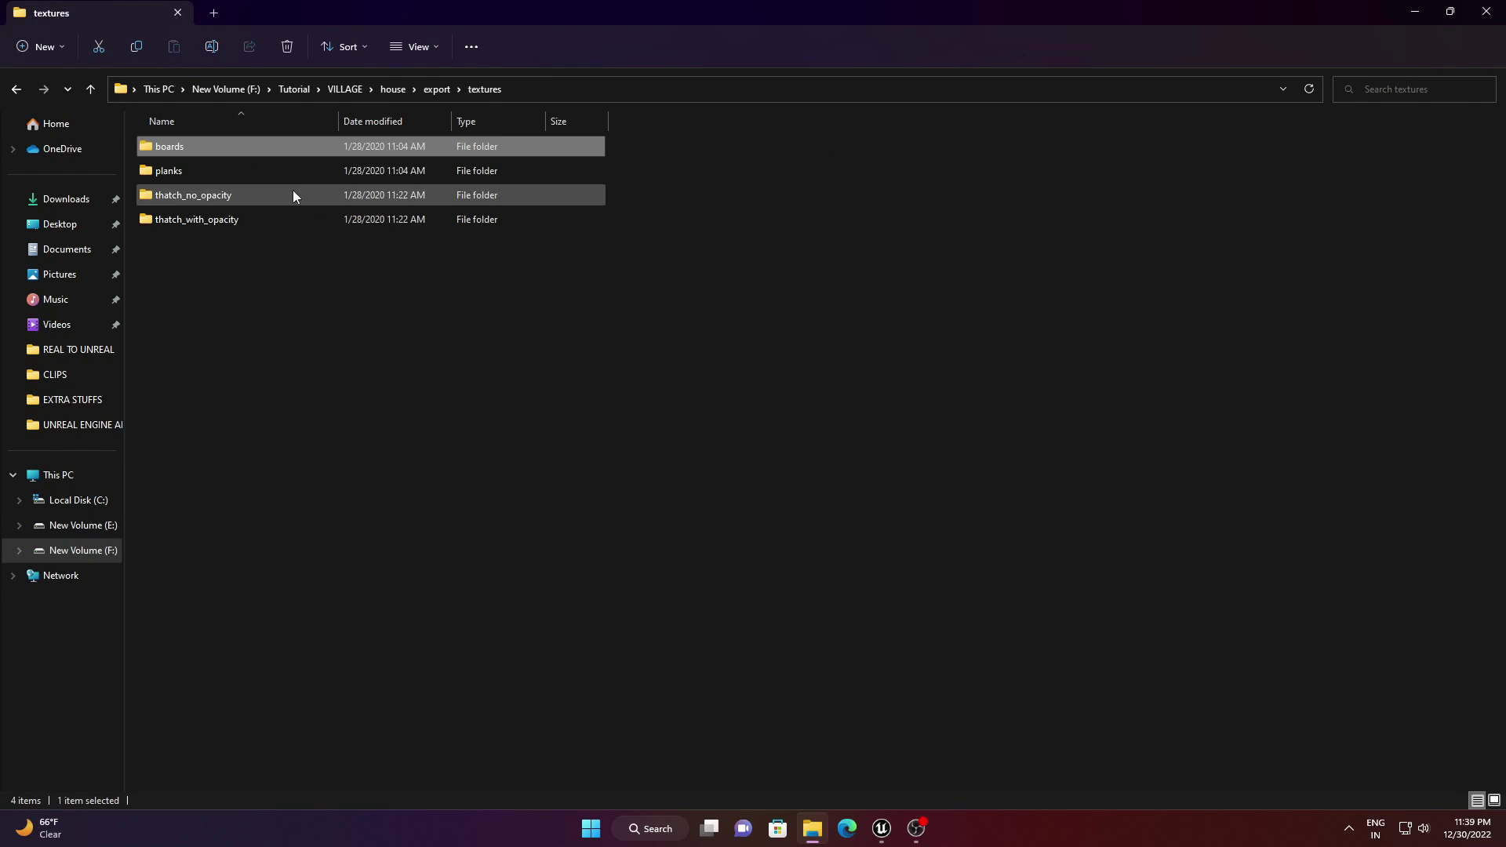
pyautogui.keyDown('shift'); pyautogui.click(228, 220); pyautogui.keyUp('shift')
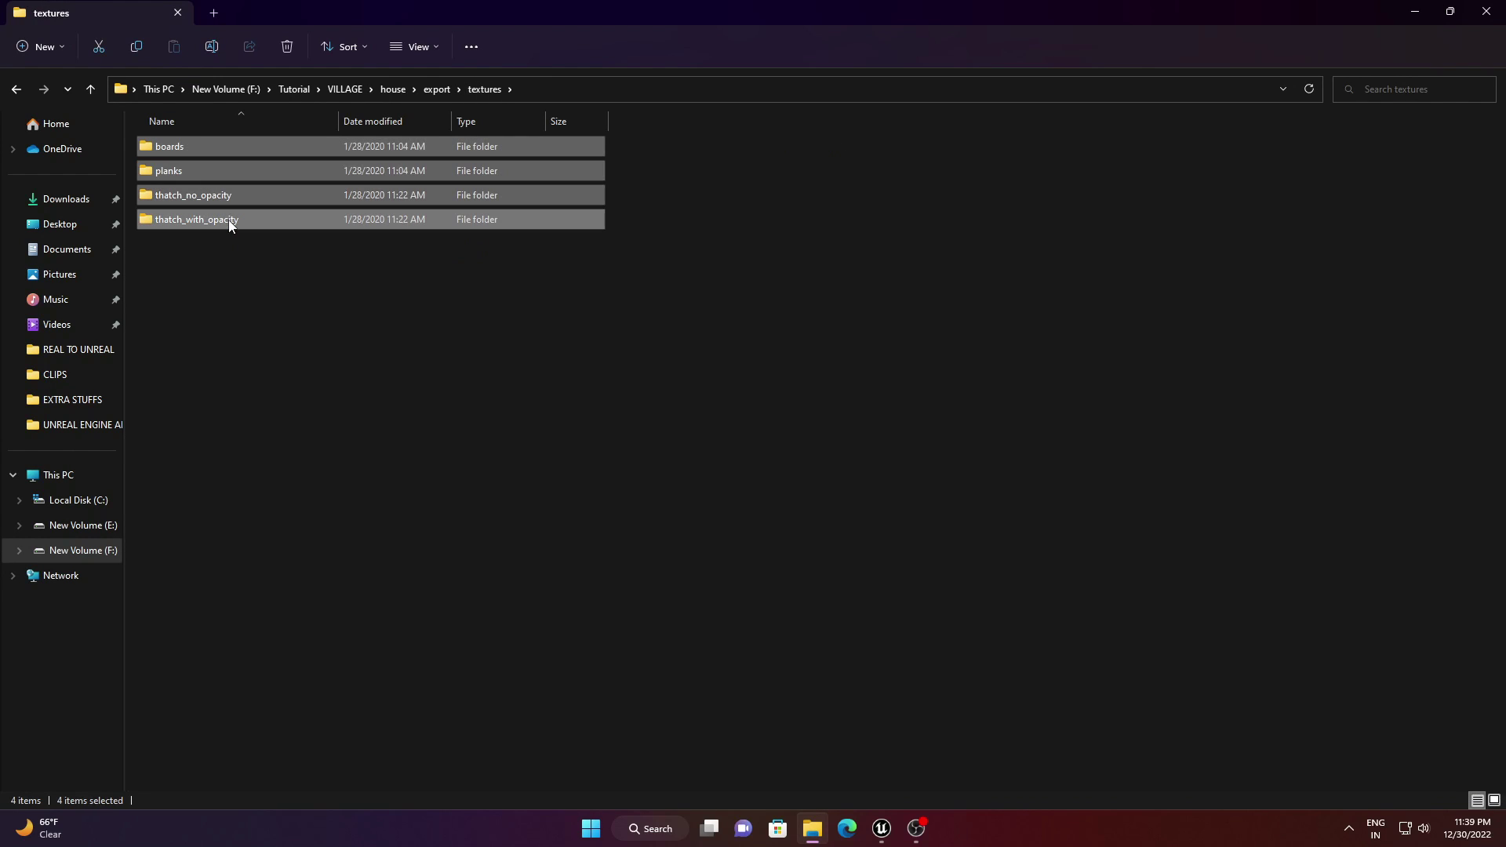
pyautogui.click(1452, 16)
pyautogui.moveTo(800, 18); pyautogui.dragTo(1064, 49)
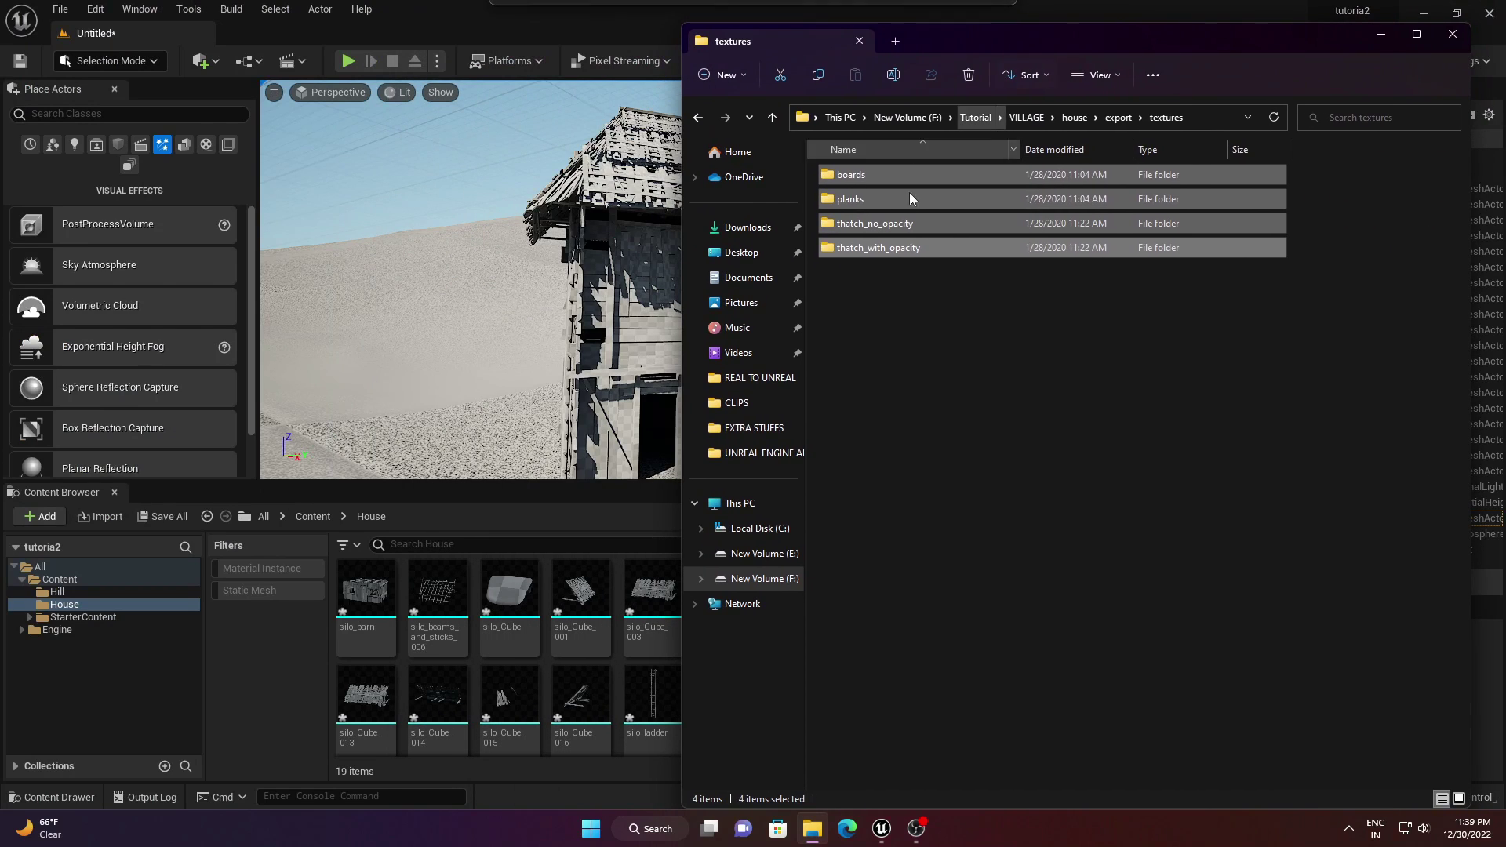
pyautogui.moveTo(893, 172); pyautogui.dragTo(526, 445)
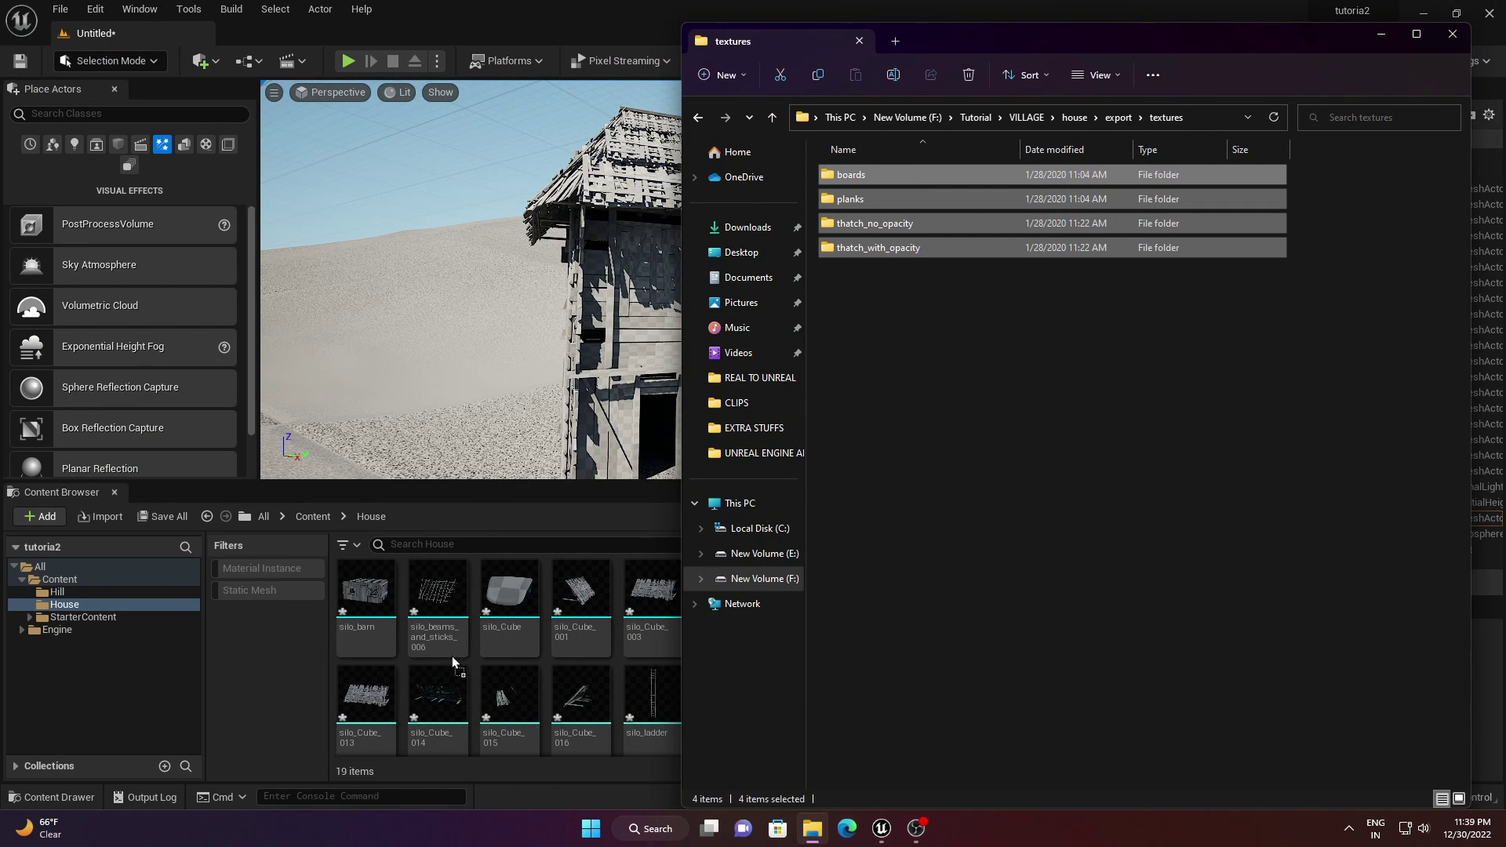
pyautogui.moveTo(451, 656); pyautogui.dragTo(452, 661)
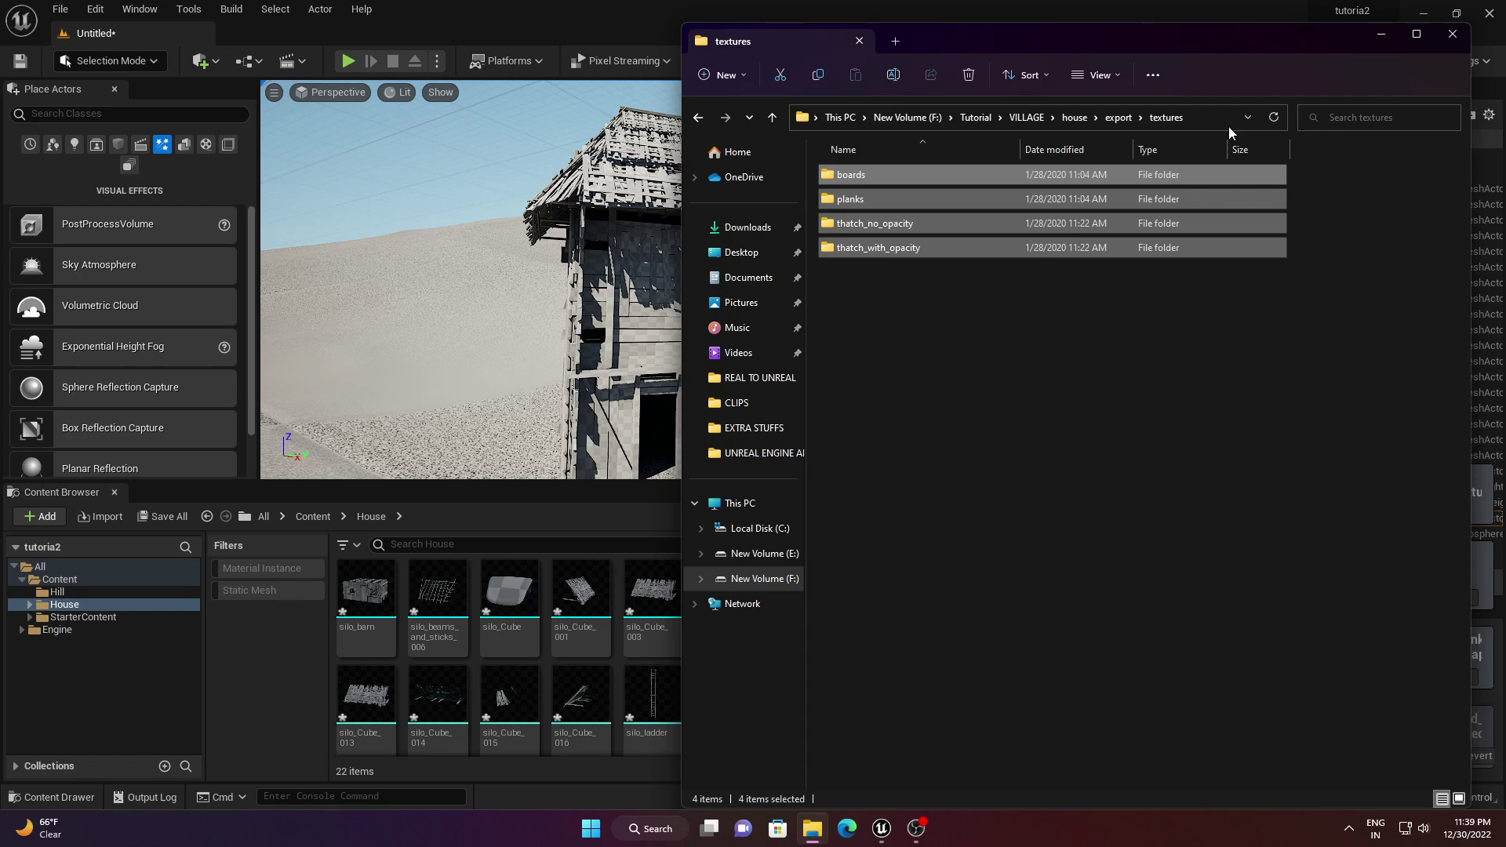
pyautogui.click(1382, 35)
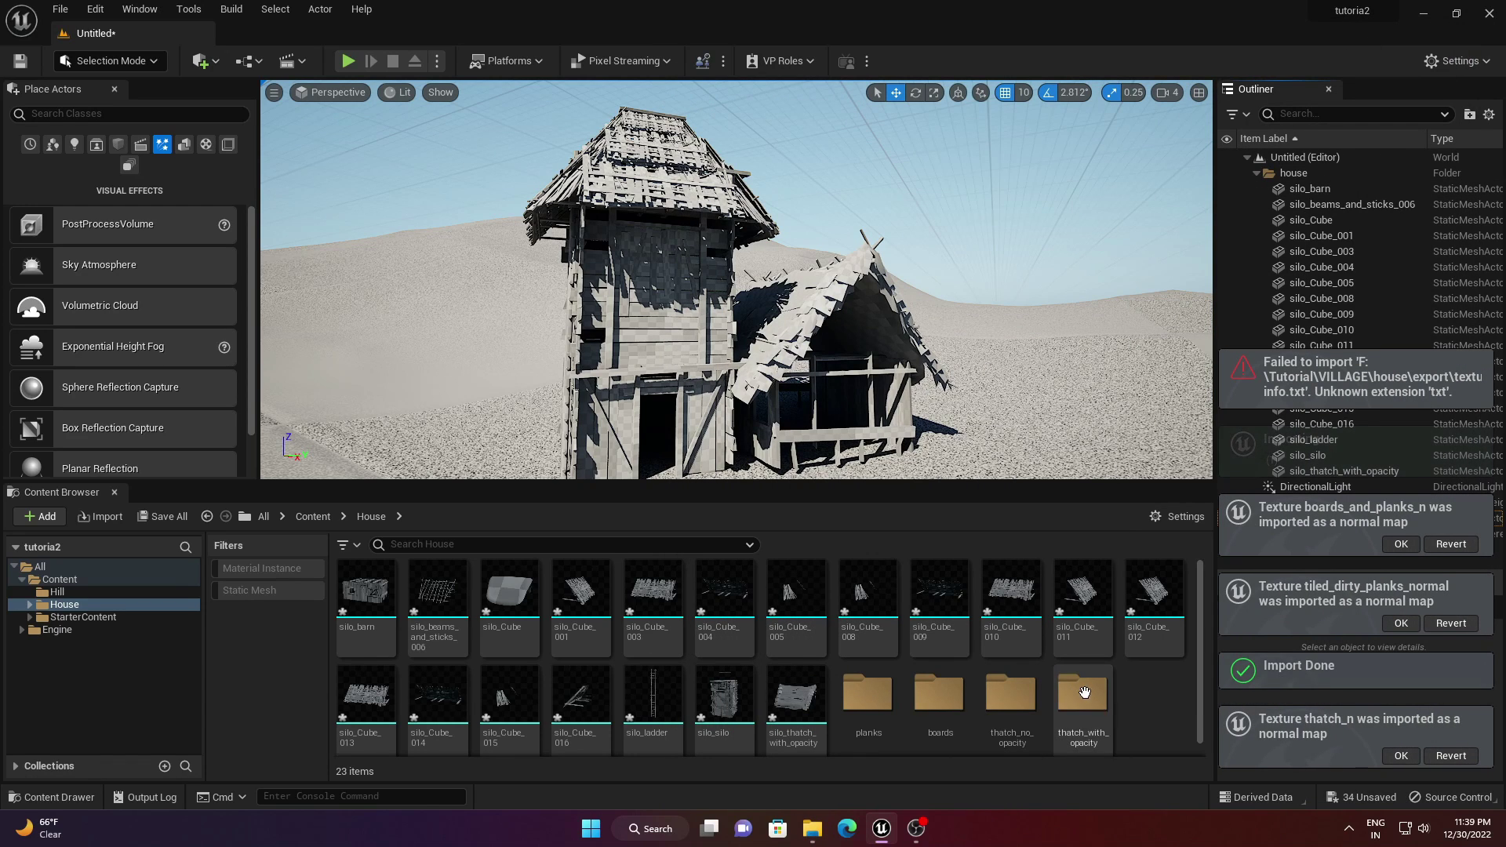
# - Accept the normal map settings for the tiled_dirty_planks_normal, boards_and_planks_n and thatch_n textures
pyautogui.scroll(-1, 1085, 693)
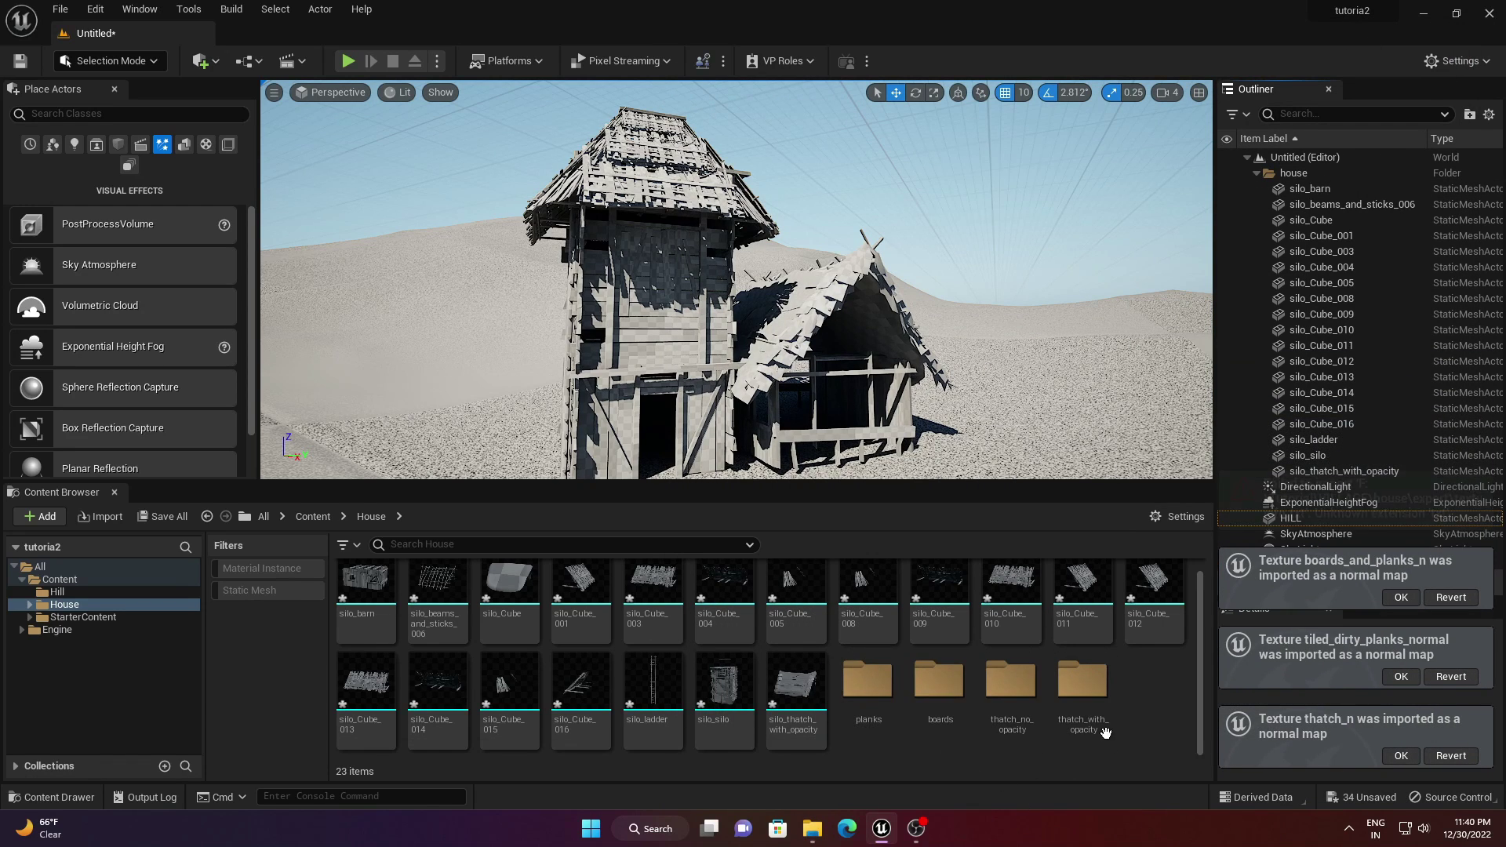
pyautogui.click(1401, 676)
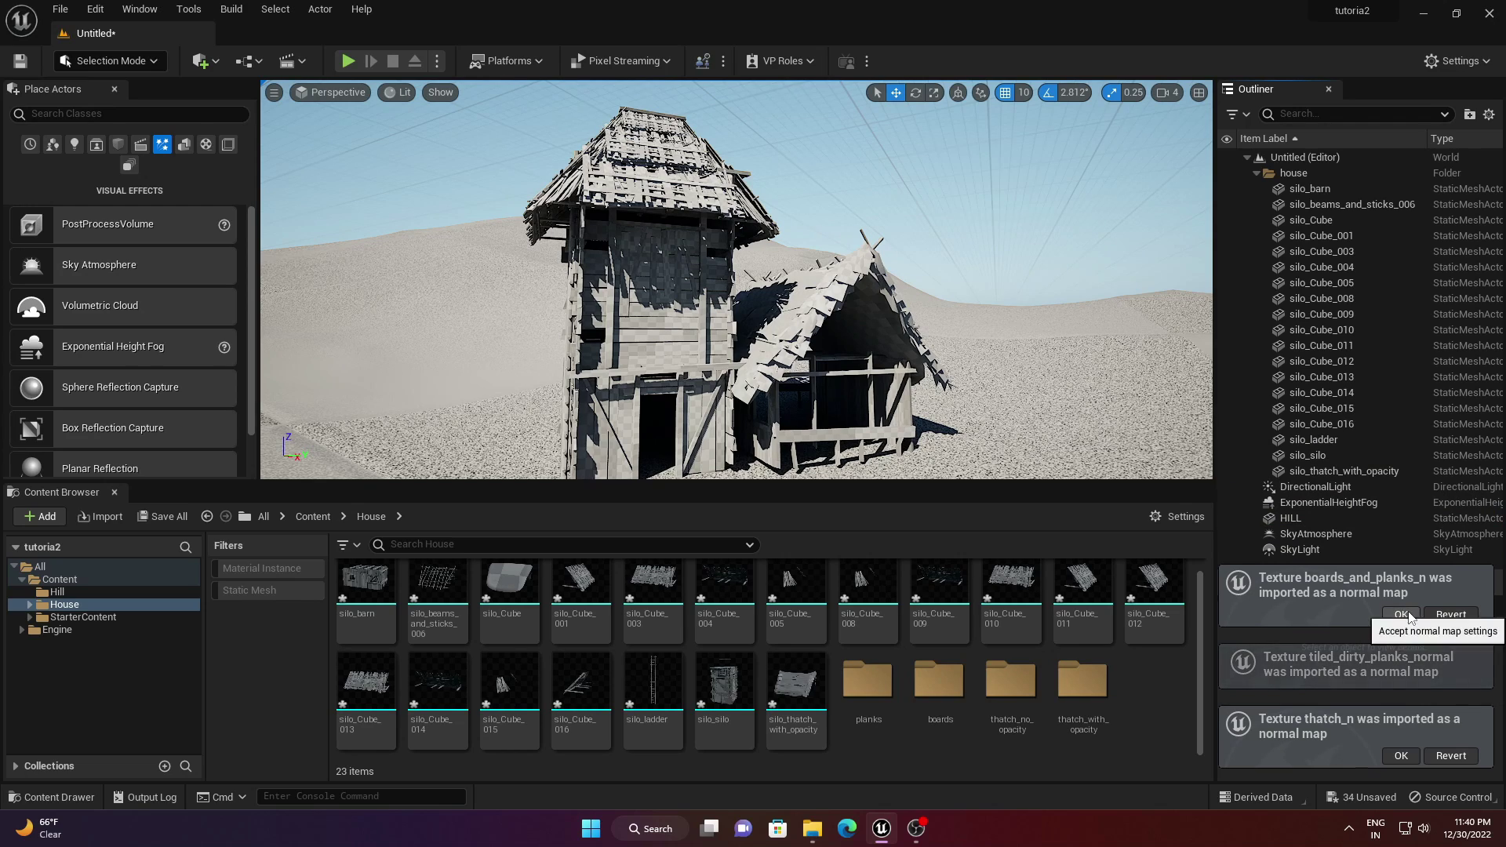
pyautogui.click(1402, 614)
pyautogui.click(1402, 756)
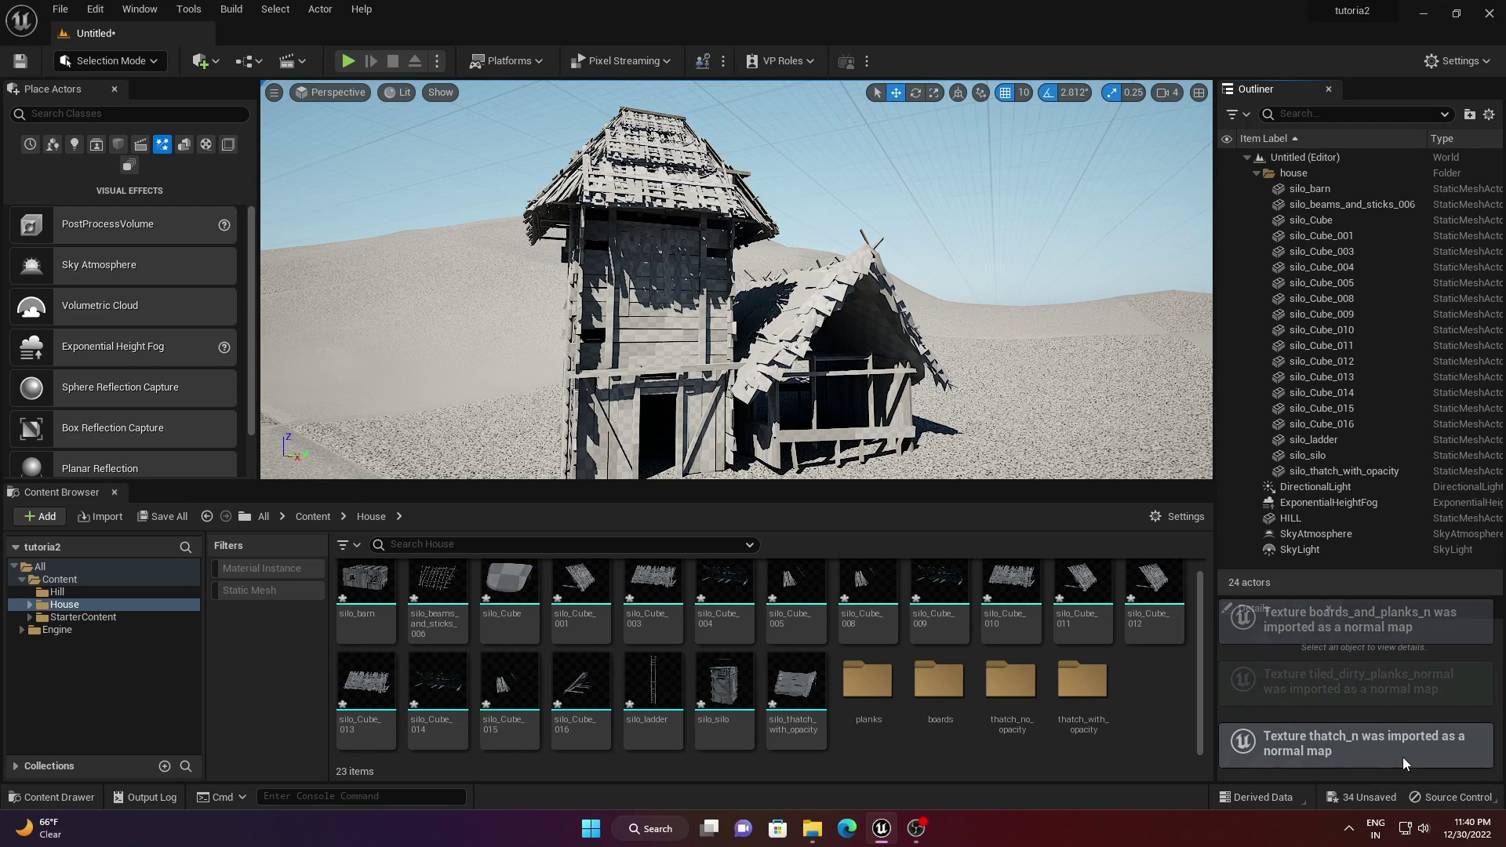
# - Create a material named Thatch inside the House folder's thatch_no_opacity subfolder
pyautogui.click(80, 593)
pyautogui.click(81, 605)
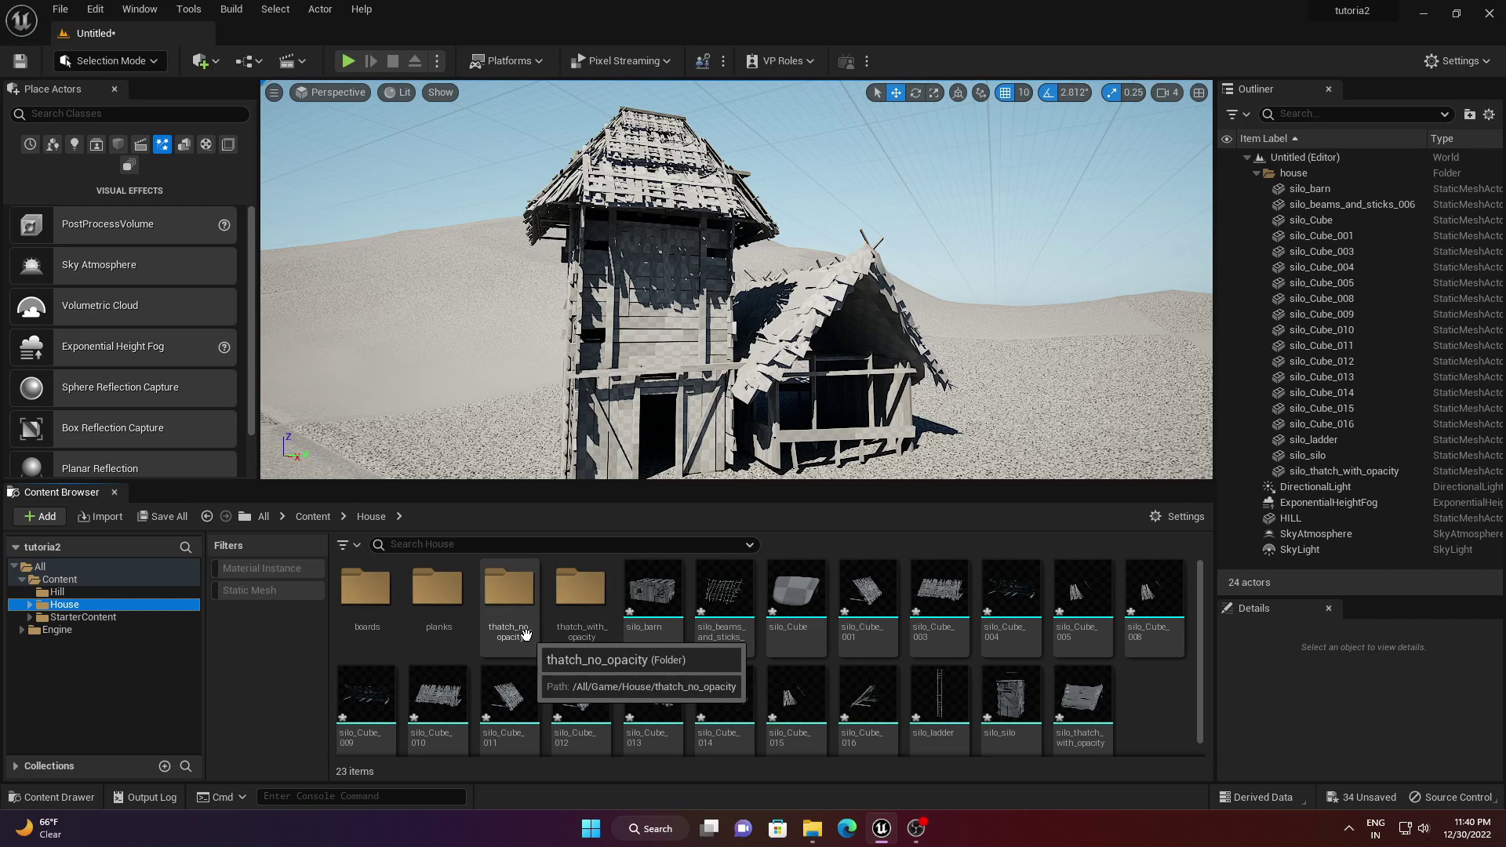
pyautogui.doubleClick(511, 596)
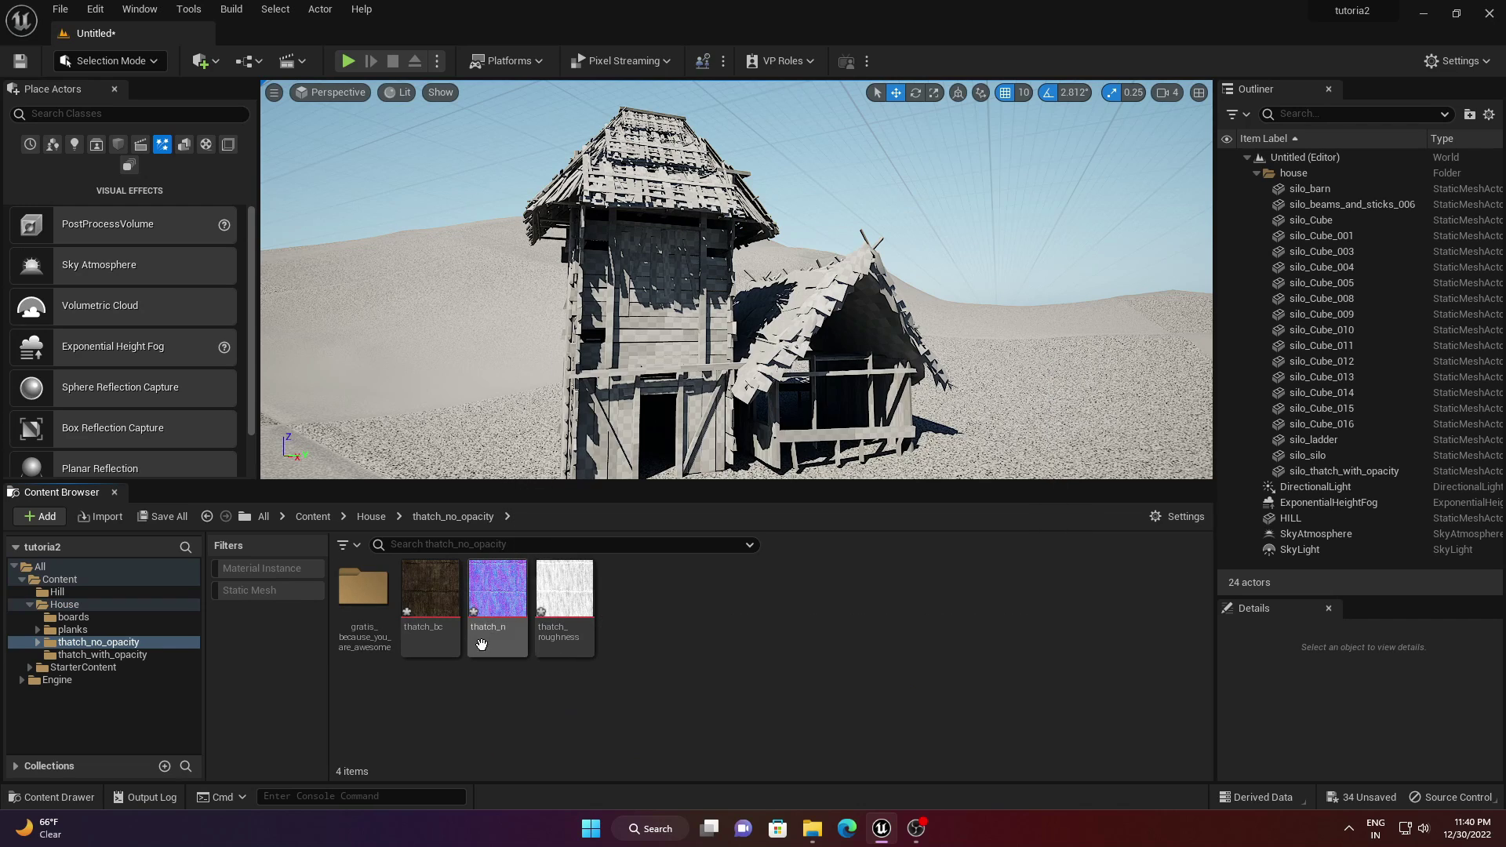
pyautogui.rightClick(708, 624)
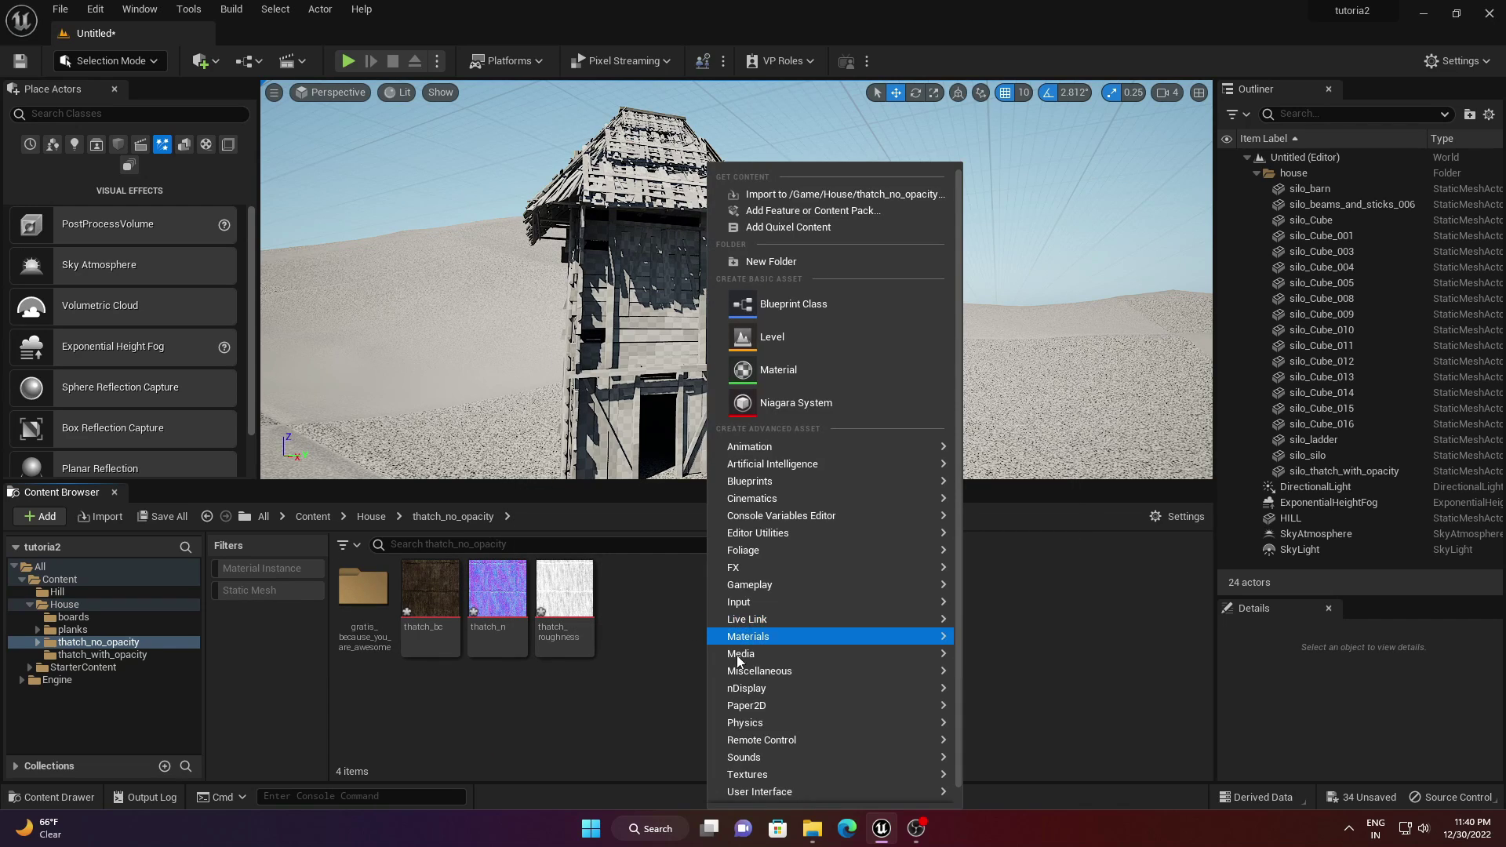
pyautogui.click(779, 371)
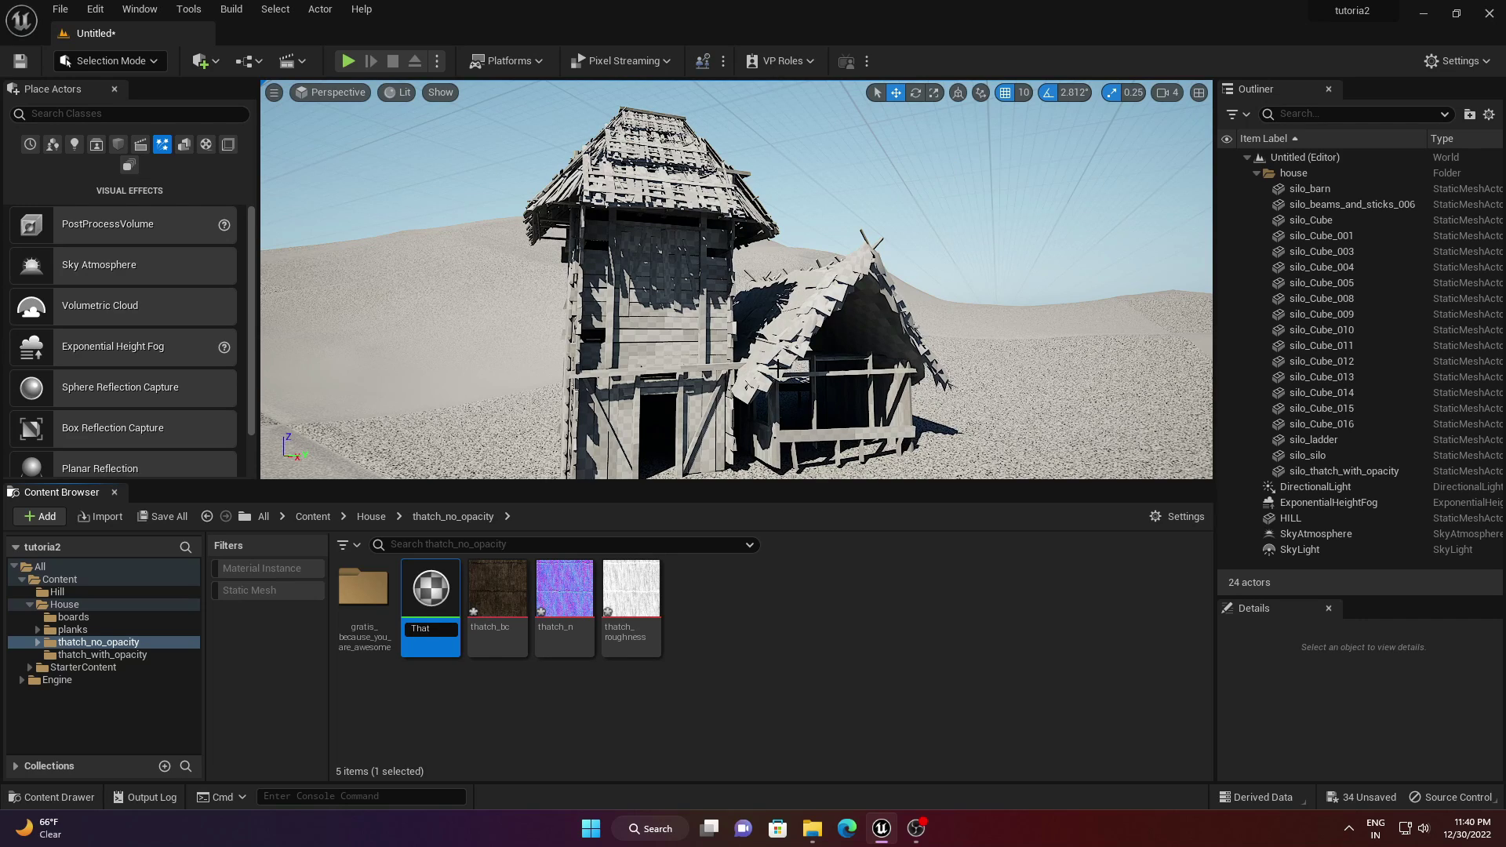
pyautogui.write('Thatch')
pyautogui.press('Return')
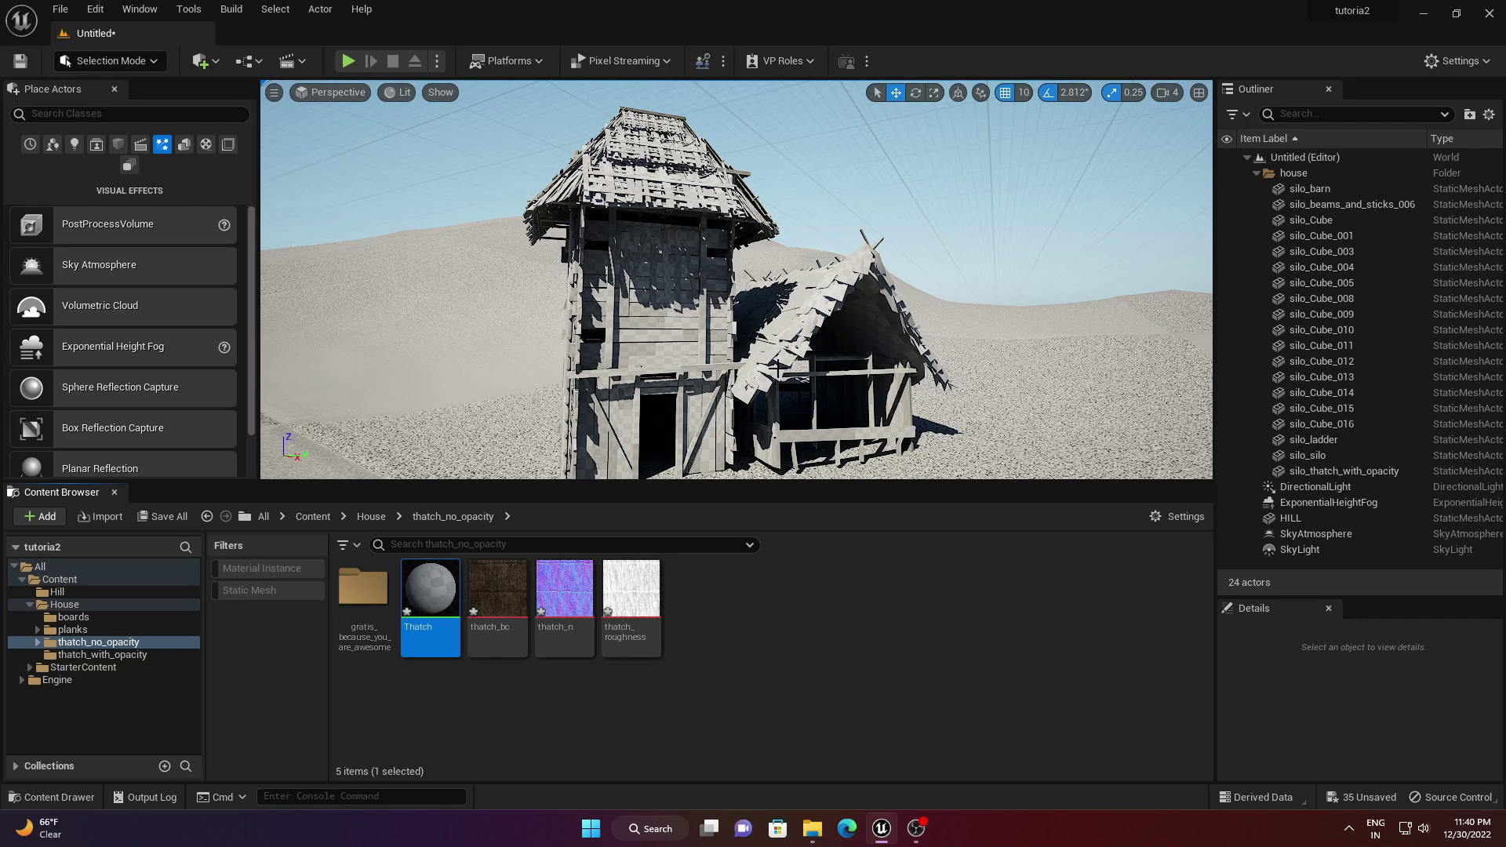
# - Open the Thatch material and add the thatch_bc, thatch_n and thatch_roughness textures to its graph
pyautogui.doubleClick(437, 588)
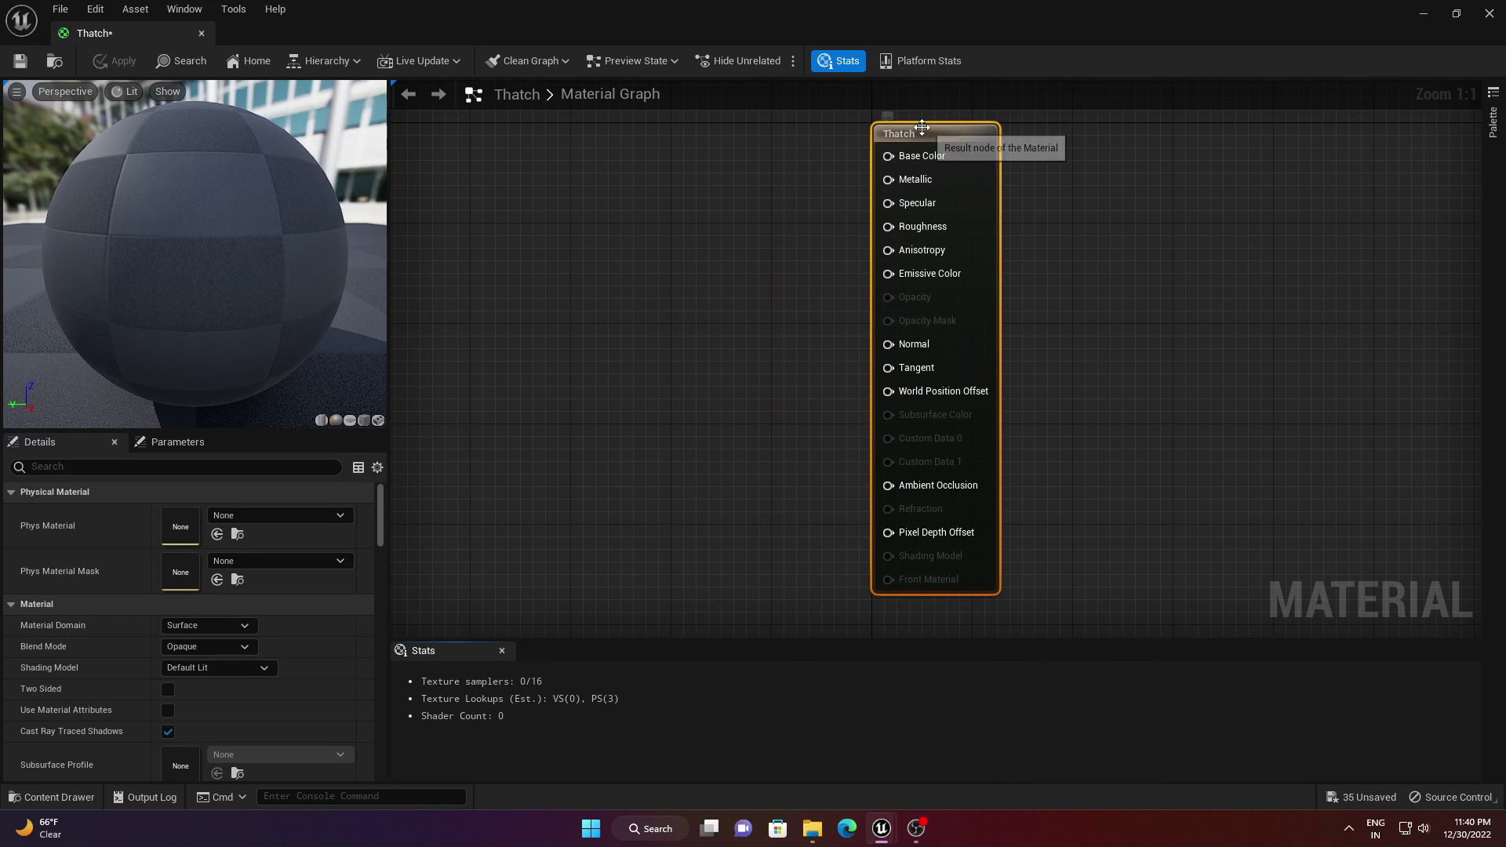
pyautogui.moveTo(921, 128); pyautogui.dragTo(1223, 127)
pyautogui.scroll(-4, 1122, 301)
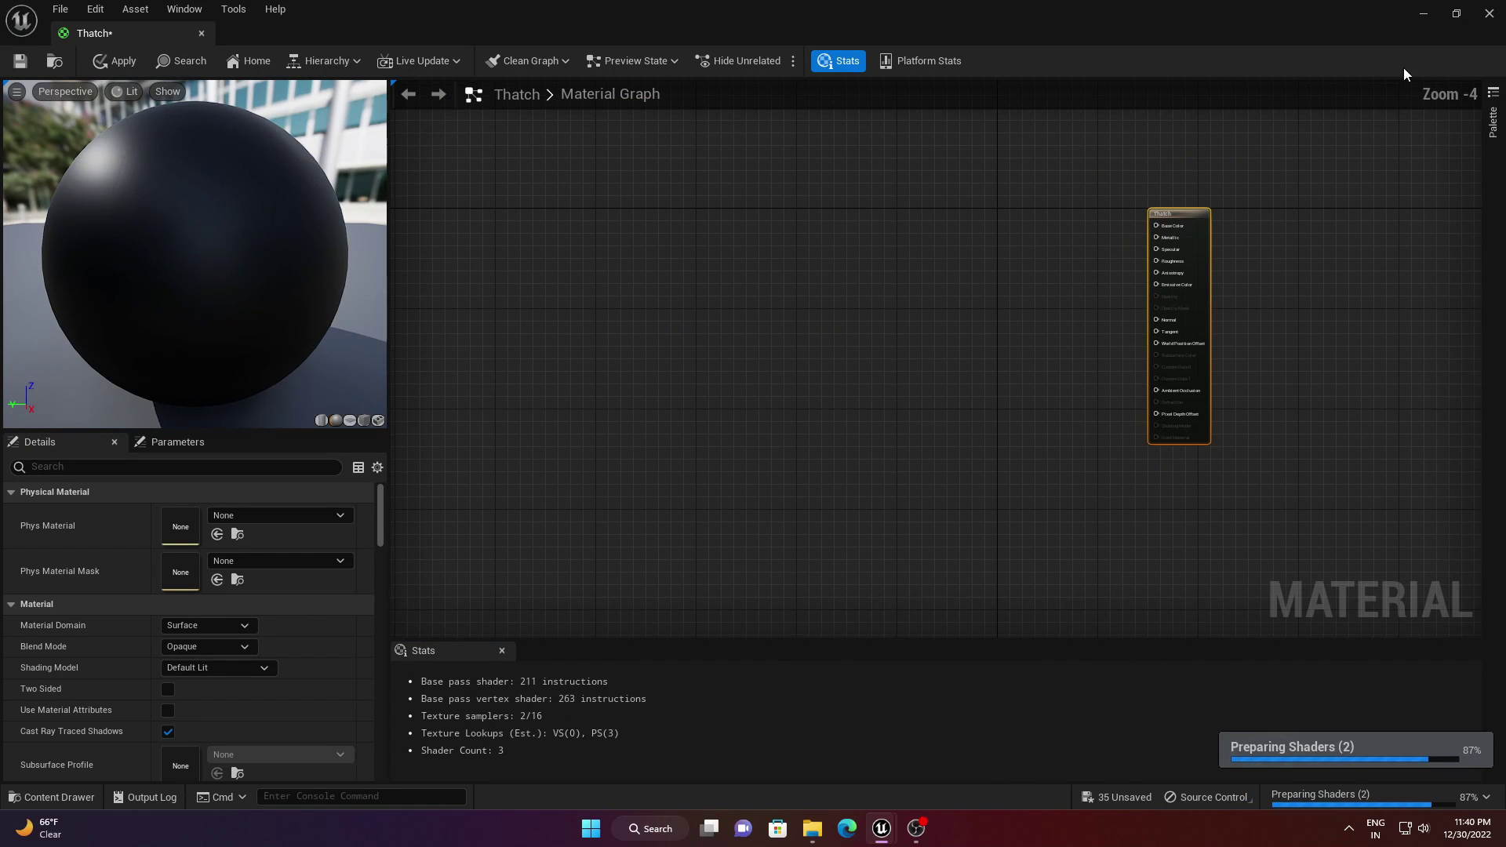
pyautogui.click(1455, 14)
pyautogui.moveTo(1052, 238); pyautogui.dragTo(1028, 198)
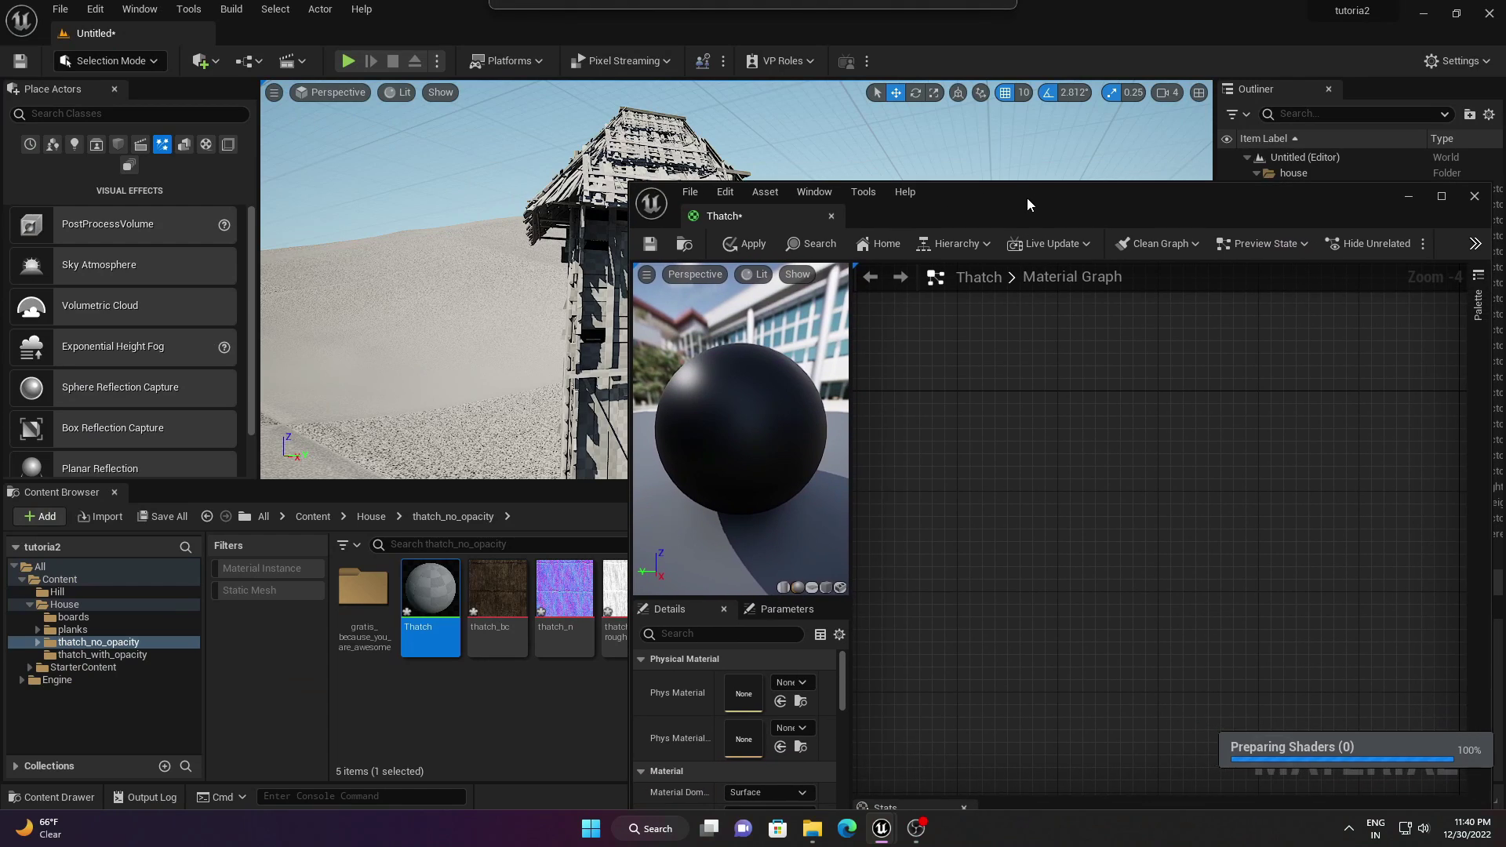
pyautogui.click(497, 588)
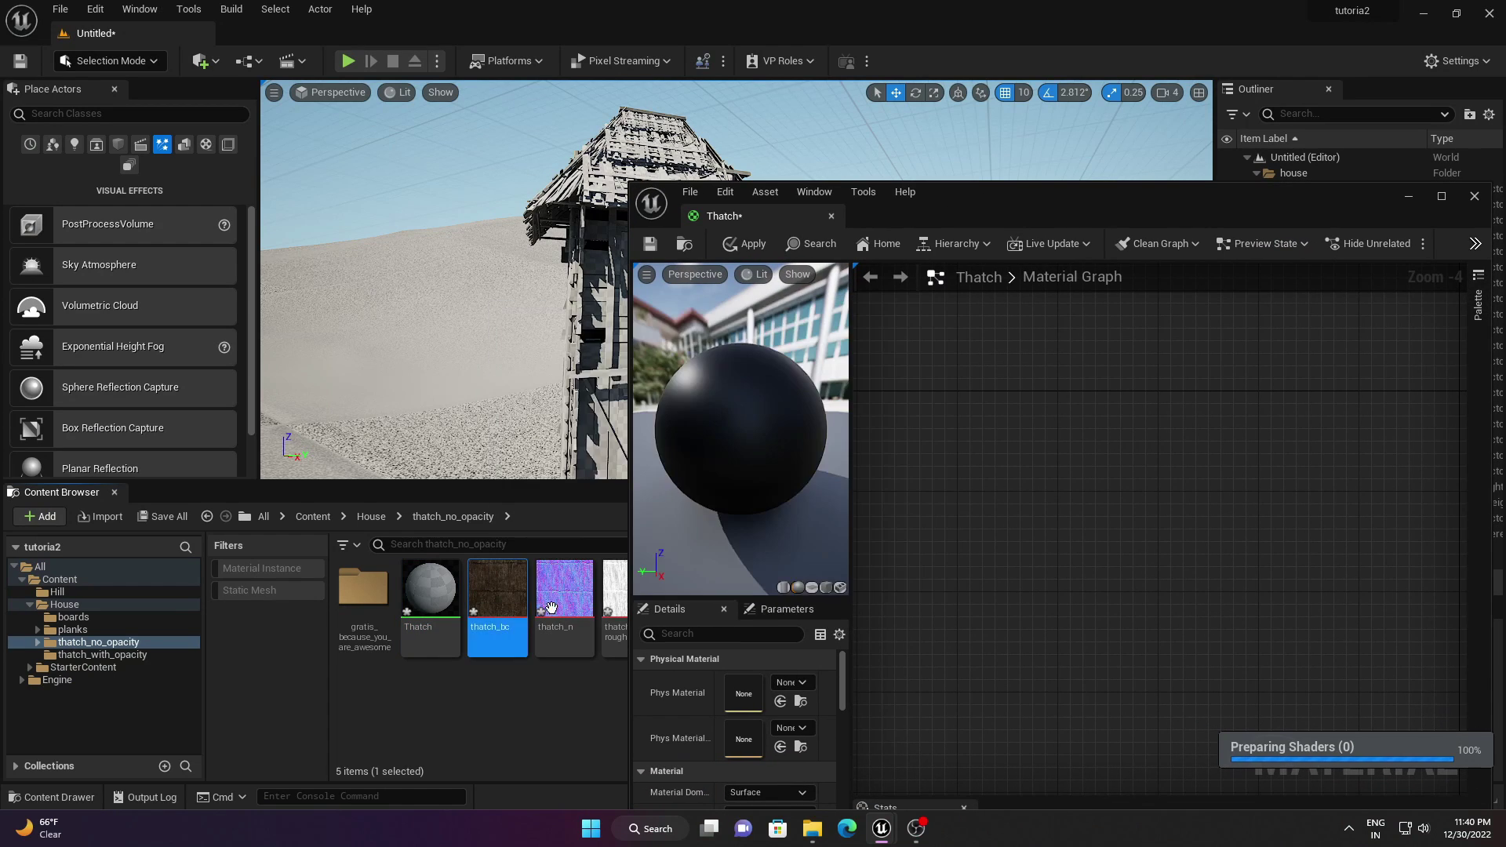
pyautogui.keyDown('shift'); pyautogui.click(616, 596); pyautogui.keyUp('shift')
pyautogui.moveTo(616, 596); pyautogui.dragTo(1255, 510)
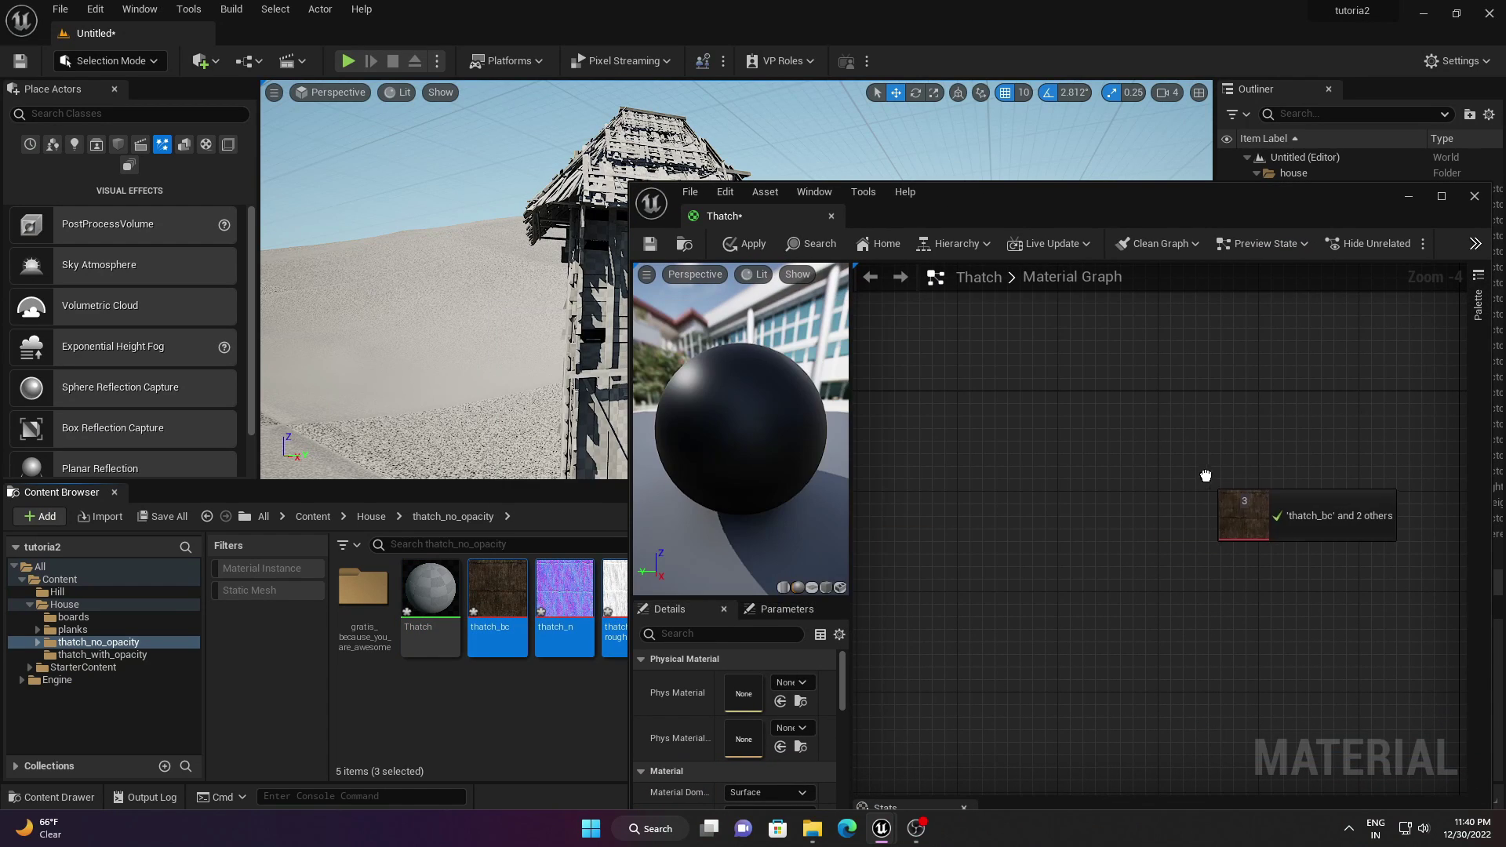
# - Connect the thatch textures' RGB outputs to Base Color, Normal and Roughness, then save and close the Thatch material
pyautogui.click(1441, 196)
pyautogui.scroll(1, 862, 380)
pyautogui.scroll(2, 861, 380)
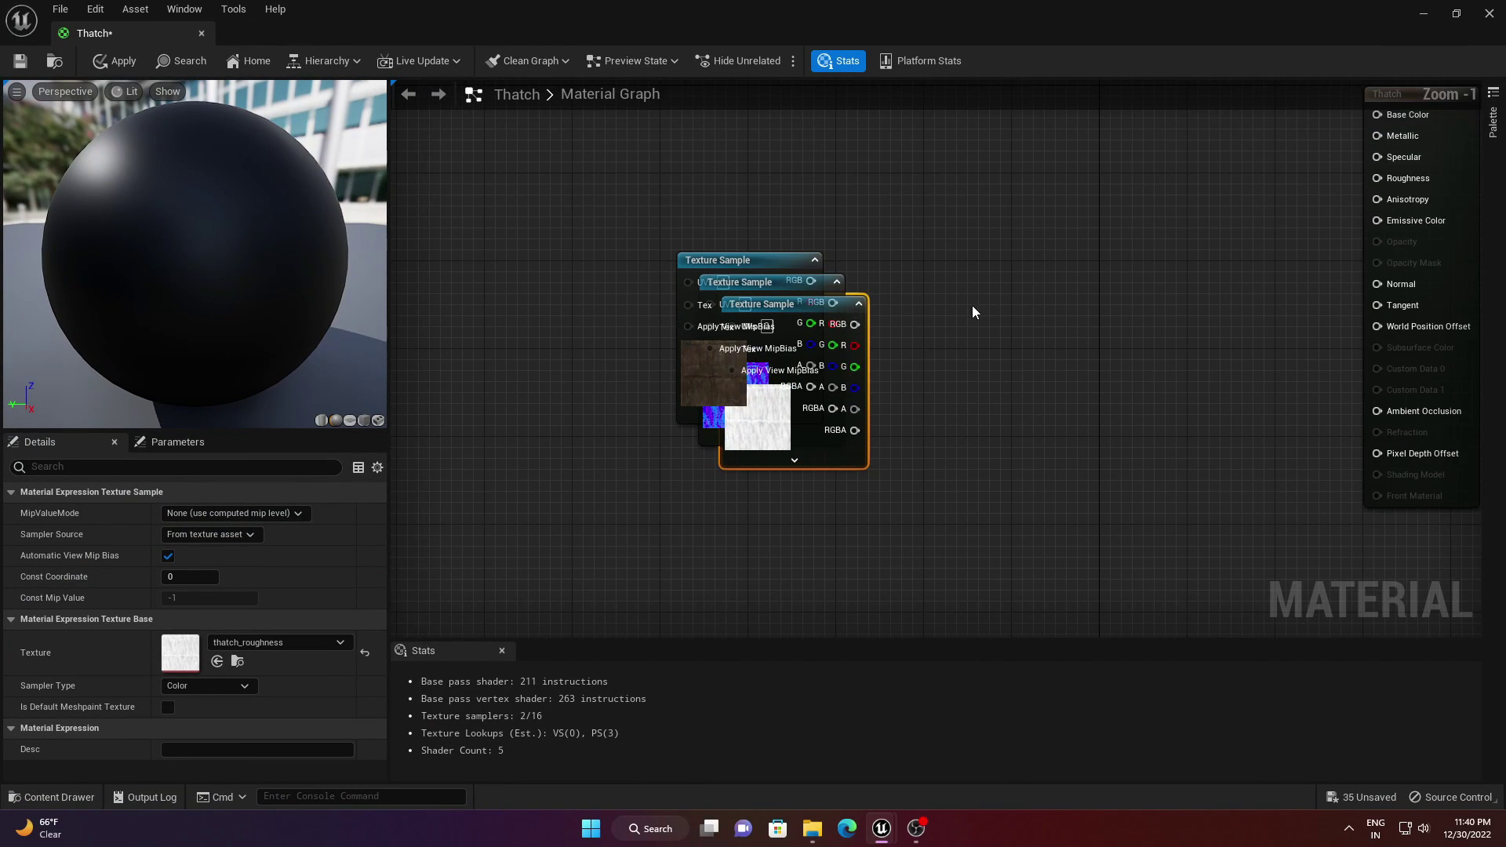
pyautogui.moveTo(972, 304); pyautogui.dragTo(847, 364, button='right')
pyautogui.moveTo(633, 327); pyautogui.dragTo(1253, 181)
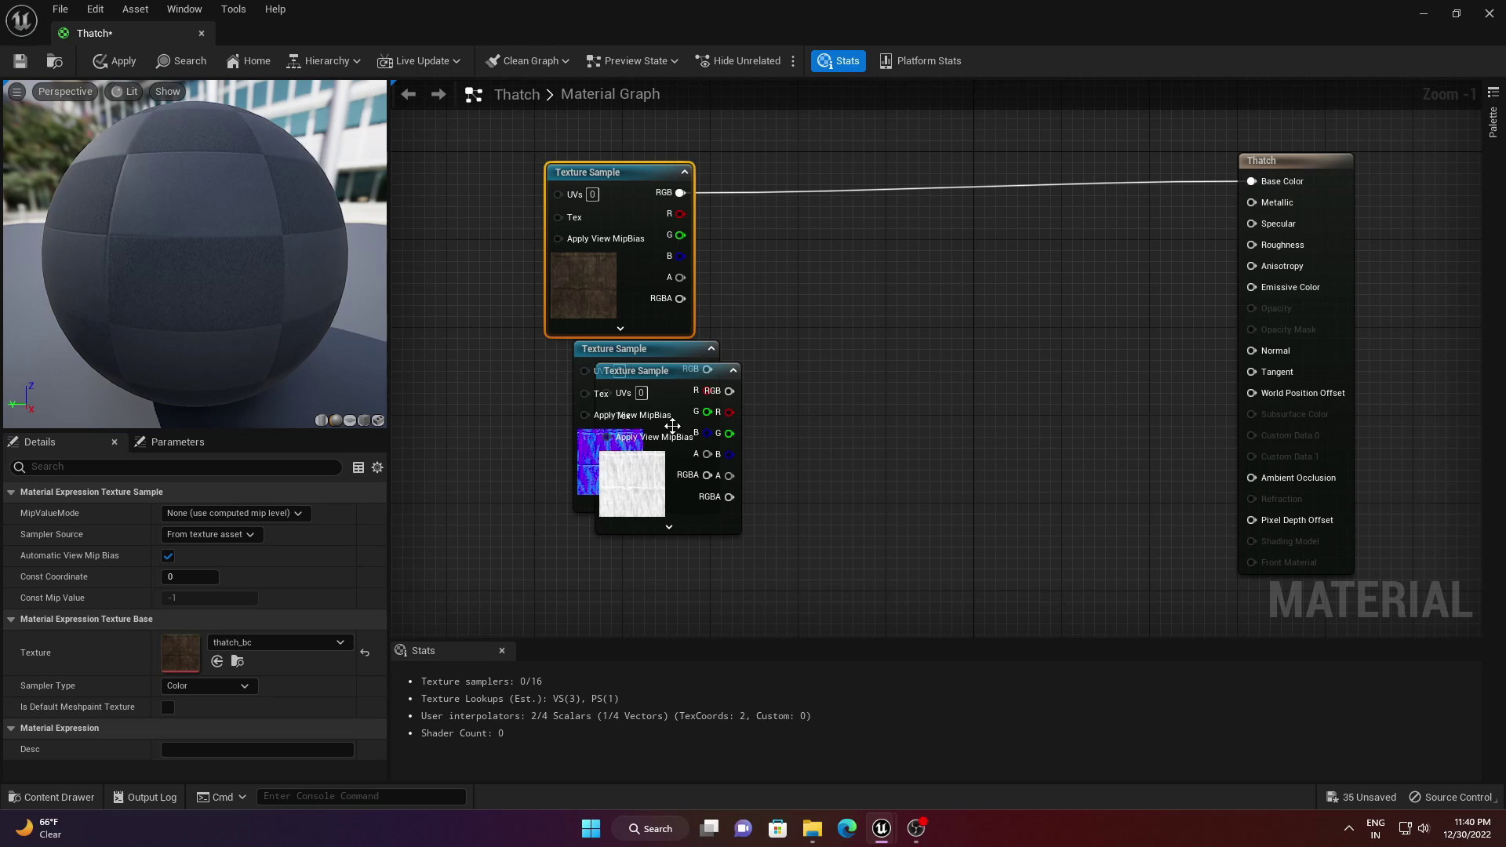
pyautogui.moveTo(676, 445); pyautogui.dragTo(687, 532)
pyautogui.moveTo(649, 345); pyautogui.dragTo(1252, 350)
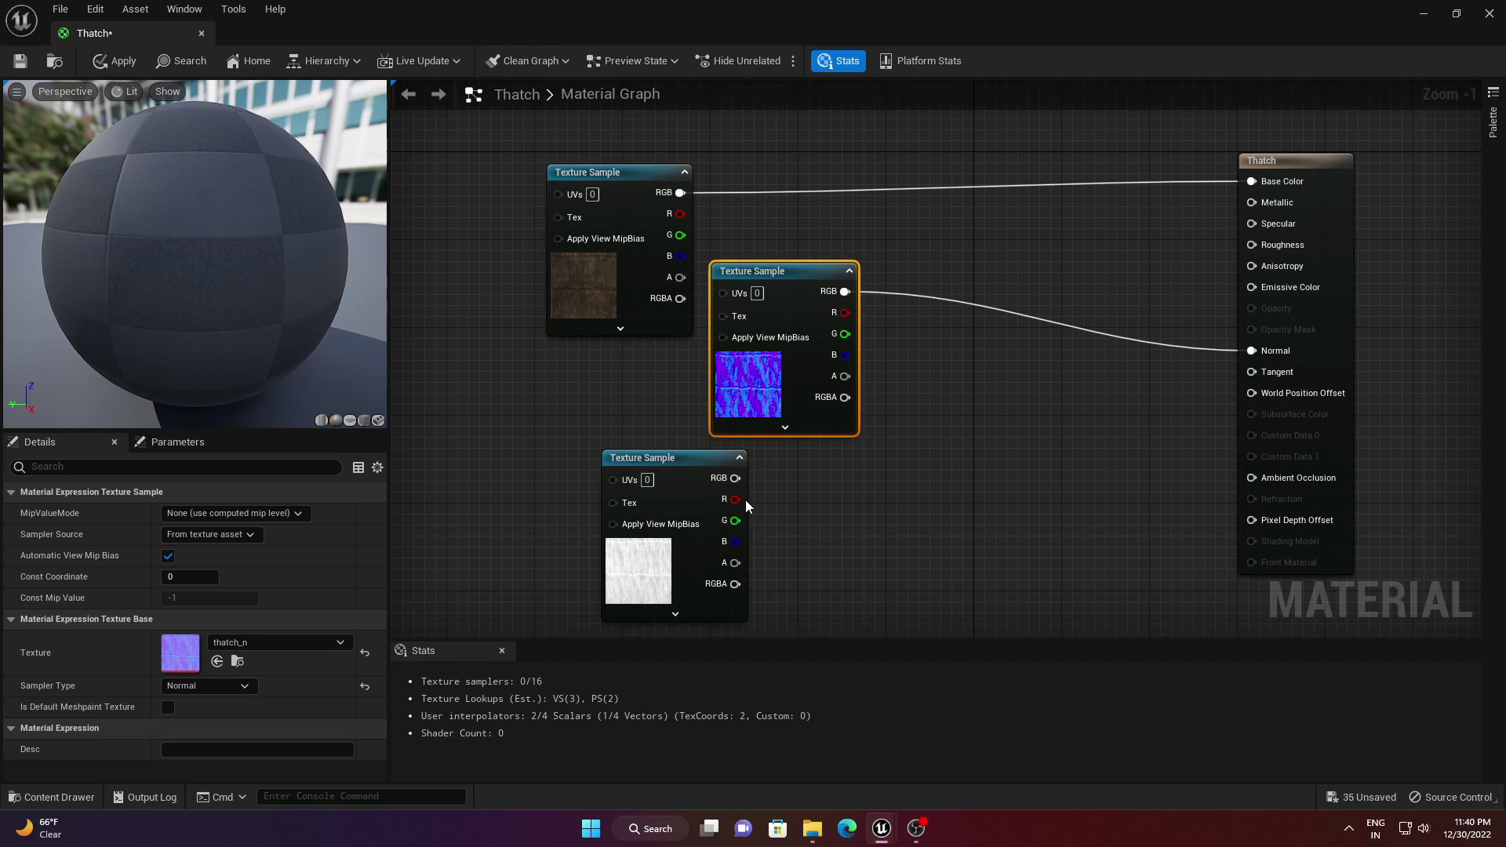
pyautogui.moveTo(650, 570); pyautogui.dragTo(911, 570)
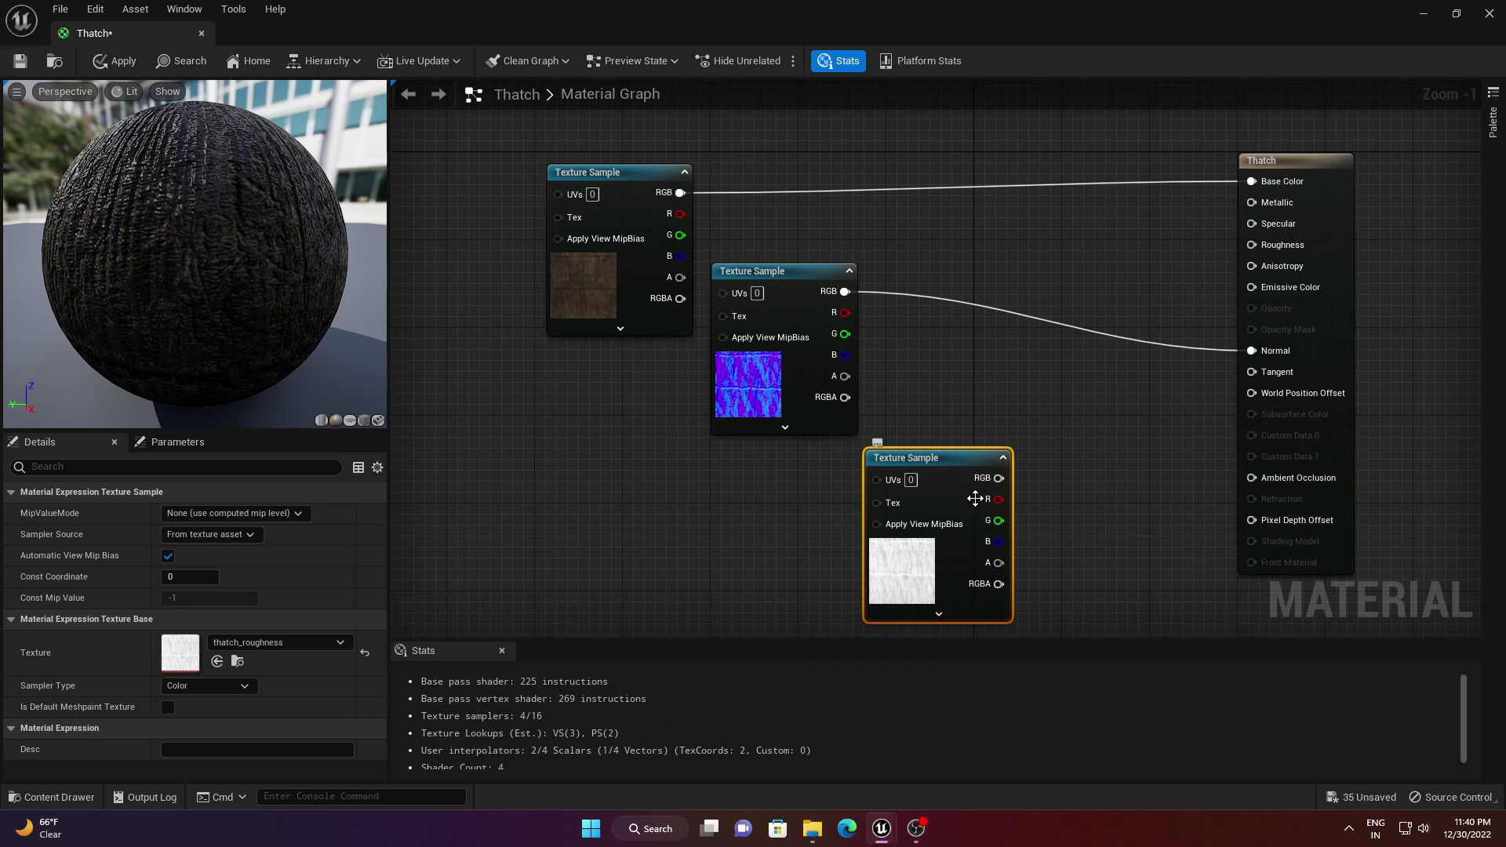
pyautogui.moveTo(997, 477); pyautogui.dragTo(1251, 245)
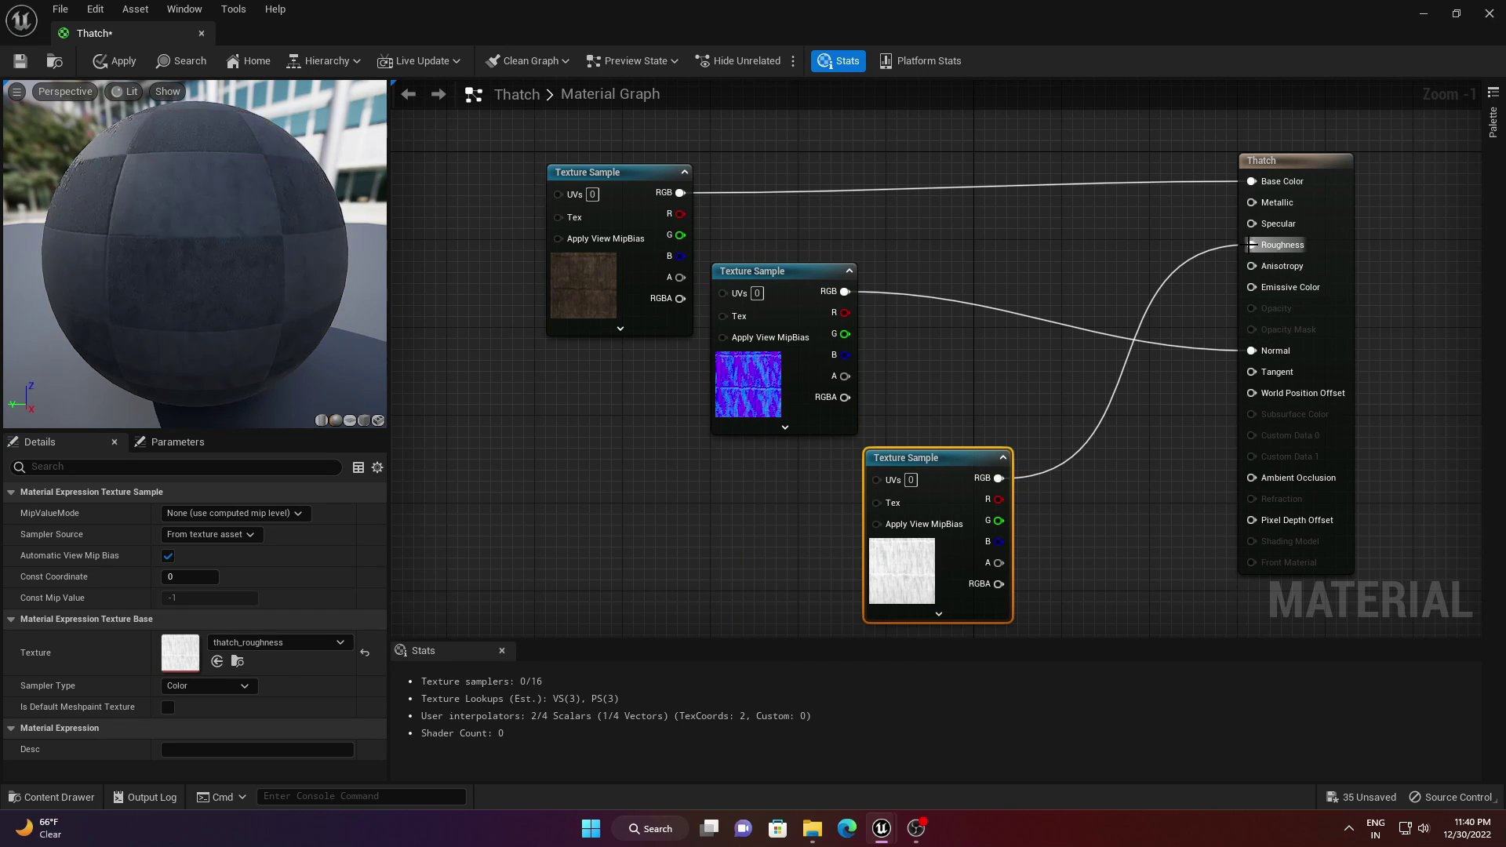
pyautogui.click(30, 68)
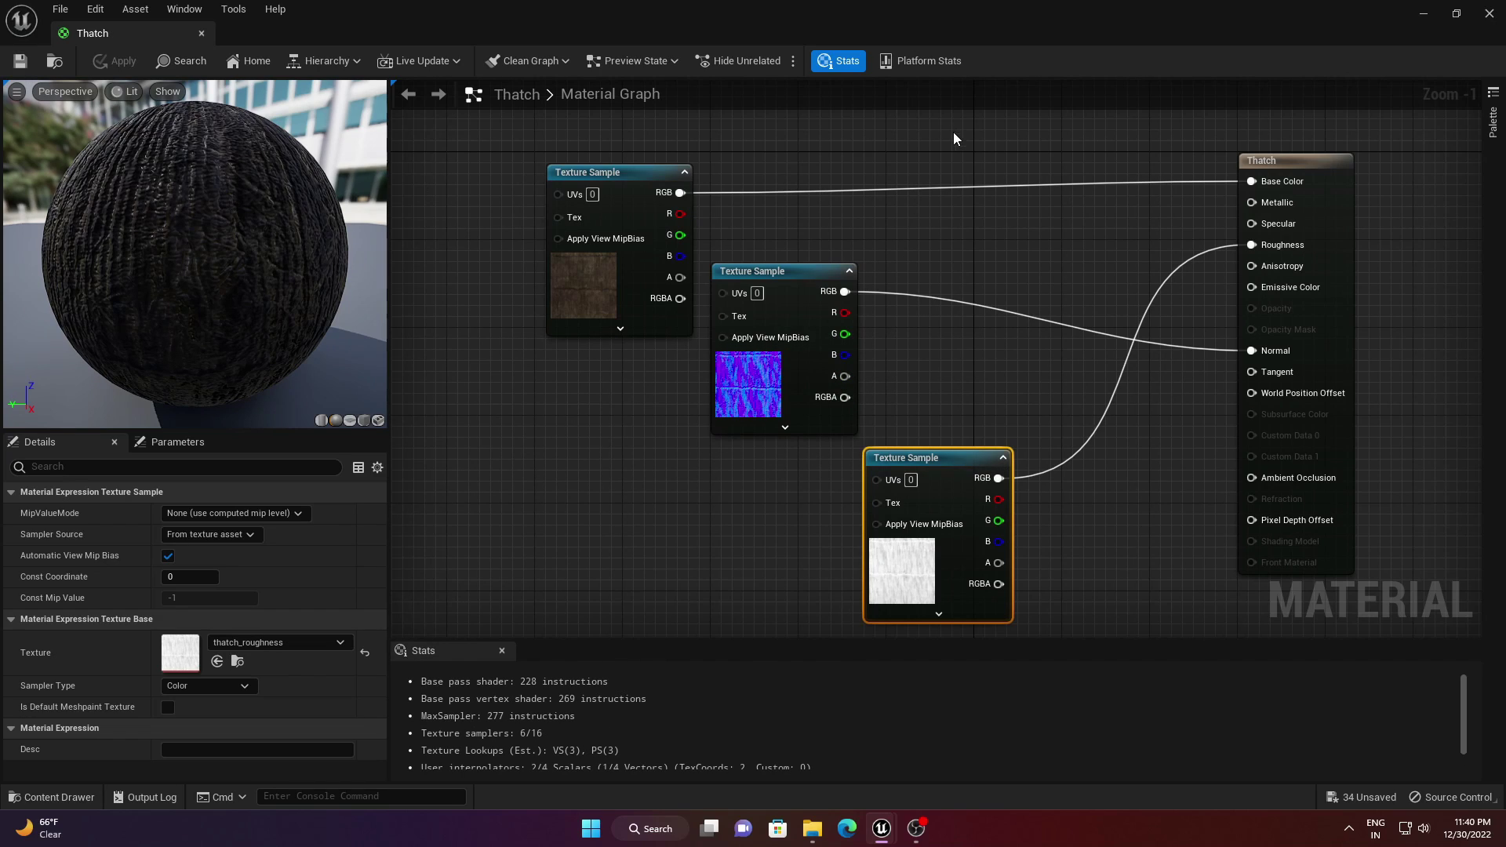
pyautogui.click(1493, 14)
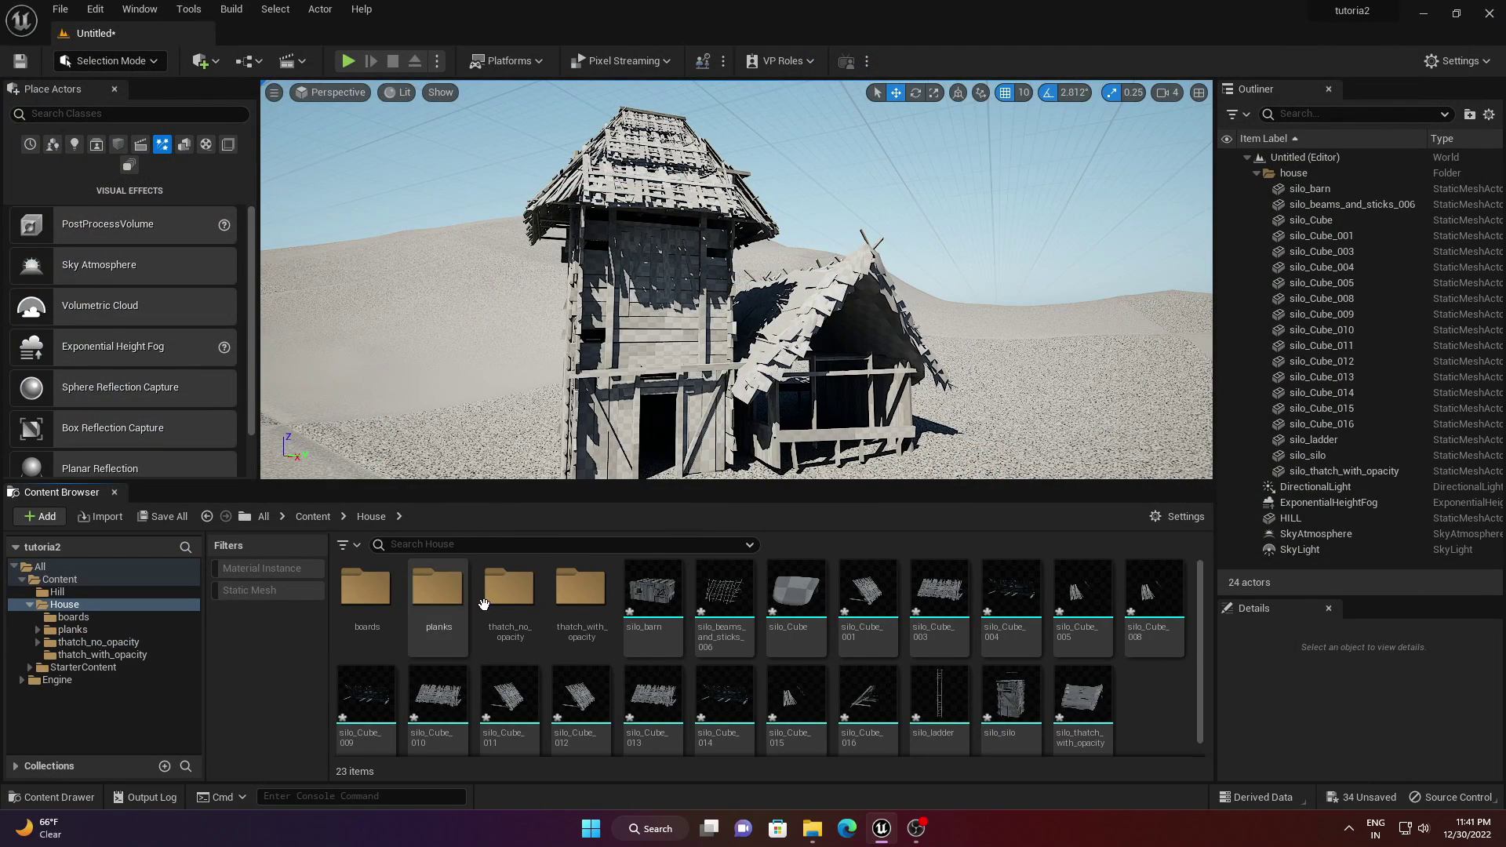
# - Create a material named boards inside the House folder's planks subfolder
pyautogui.doubleClick(456, 600)
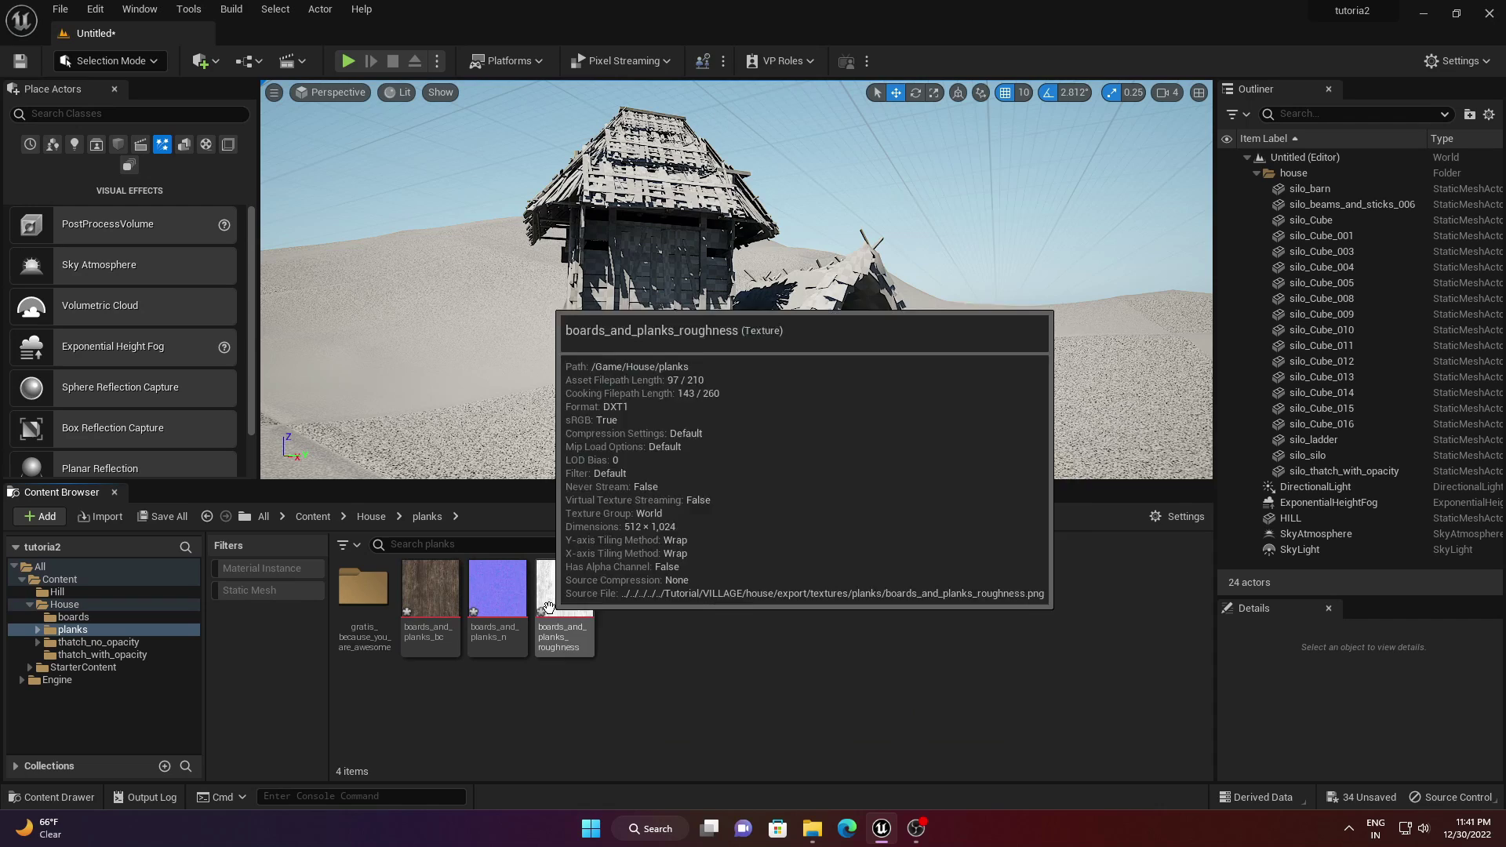
pyautogui.rightClick(737, 678)
pyautogui.click(830, 246)
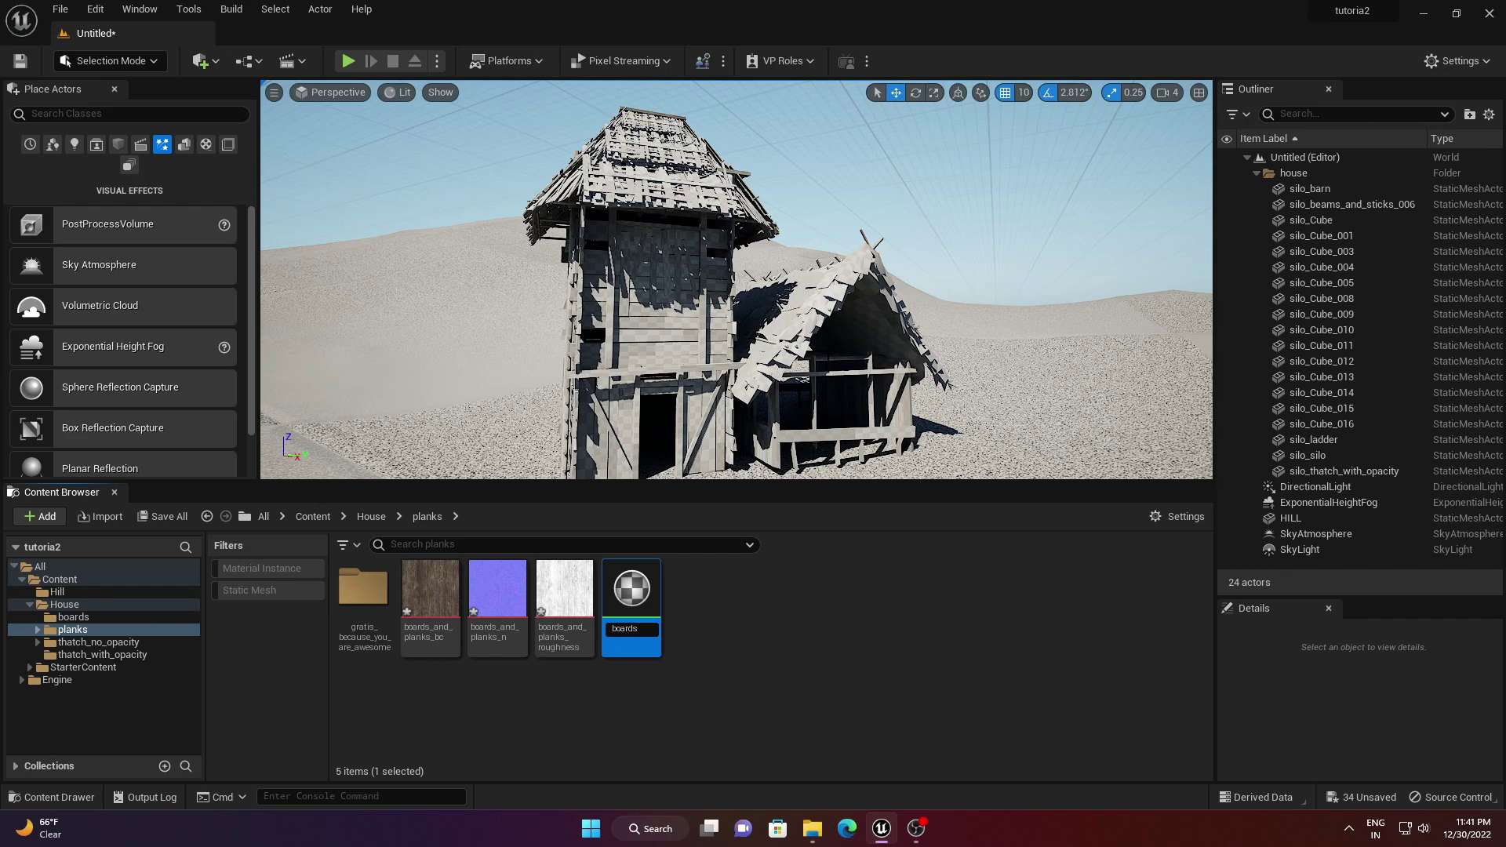
pyautogui.press('Return')
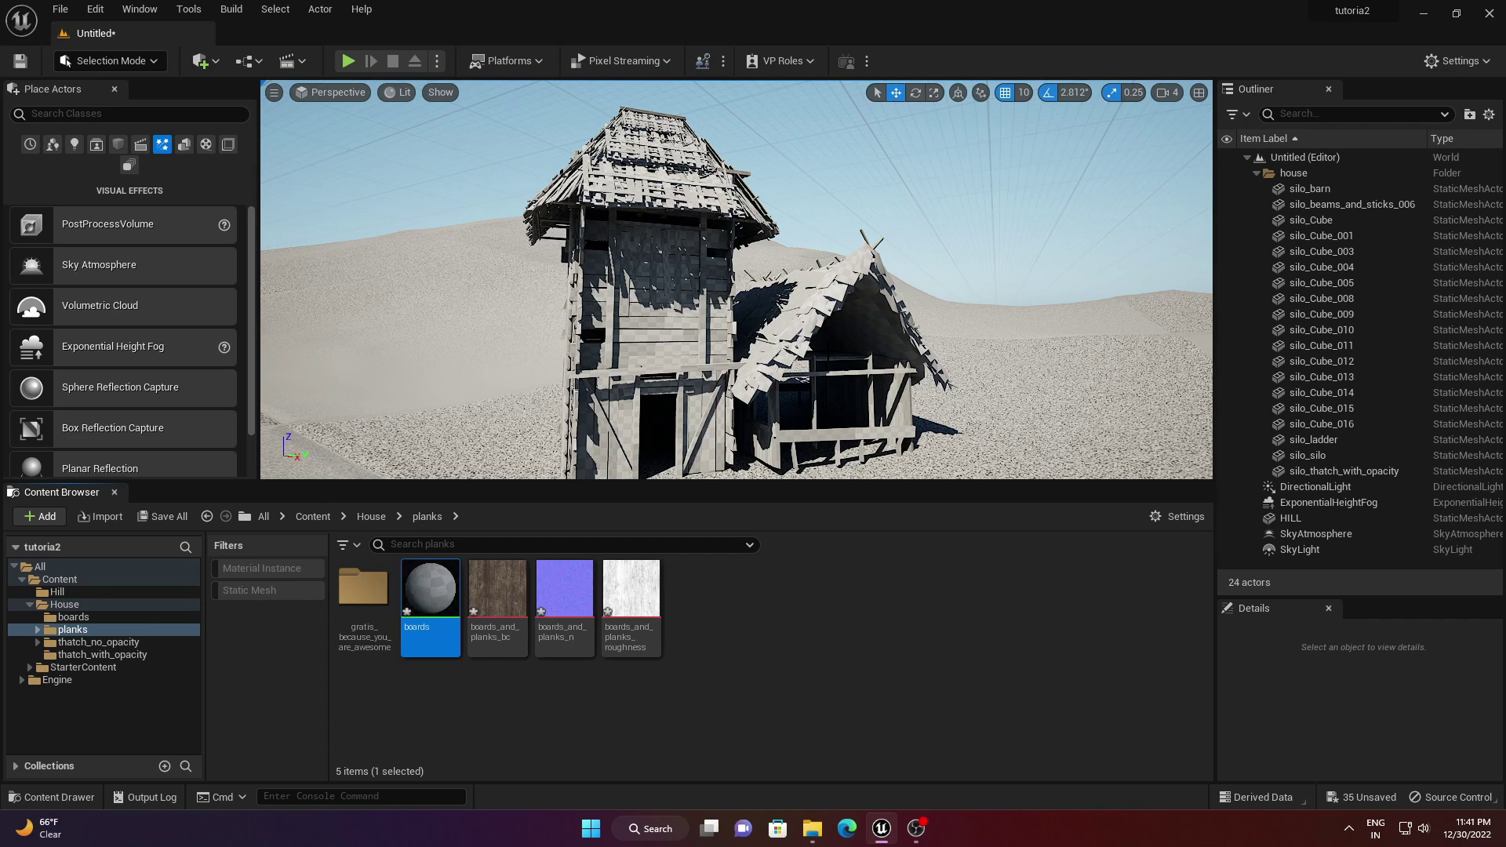
# - Open the boards material and add the boards_and_planks_bc, boards_and_planks_n and boards_and_planks_roughness textures to its graph
pyautogui.doubleClick(423, 569)
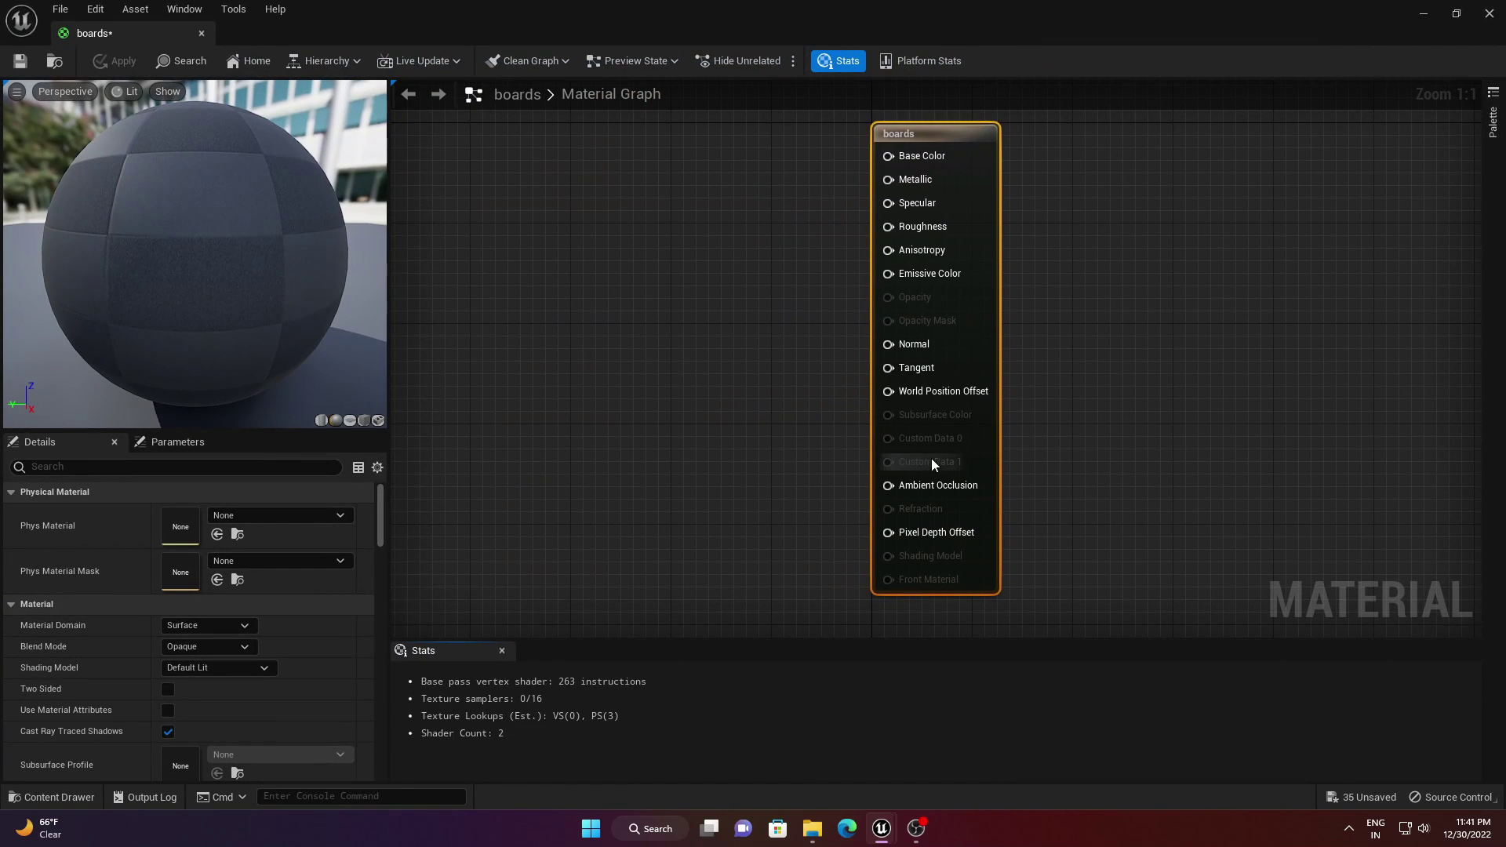
pyautogui.click(1456, 13)
pyautogui.click(499, 594)
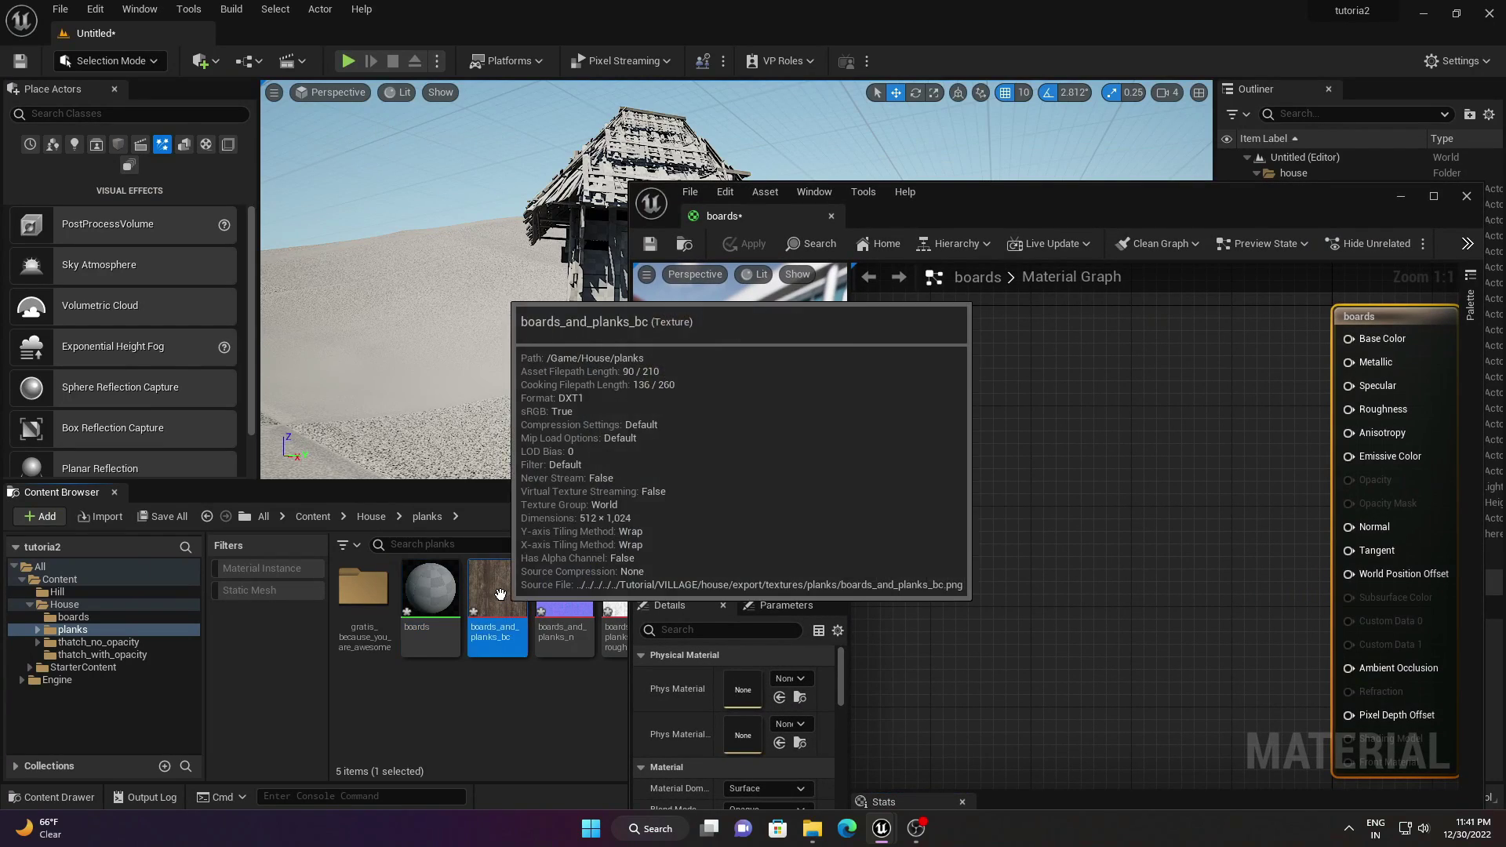
pyautogui.keyDown('shift'); pyautogui.click(615, 619); pyautogui.keyUp('shift')
pyautogui.moveTo(616, 620); pyautogui.dragTo(1106, 459)
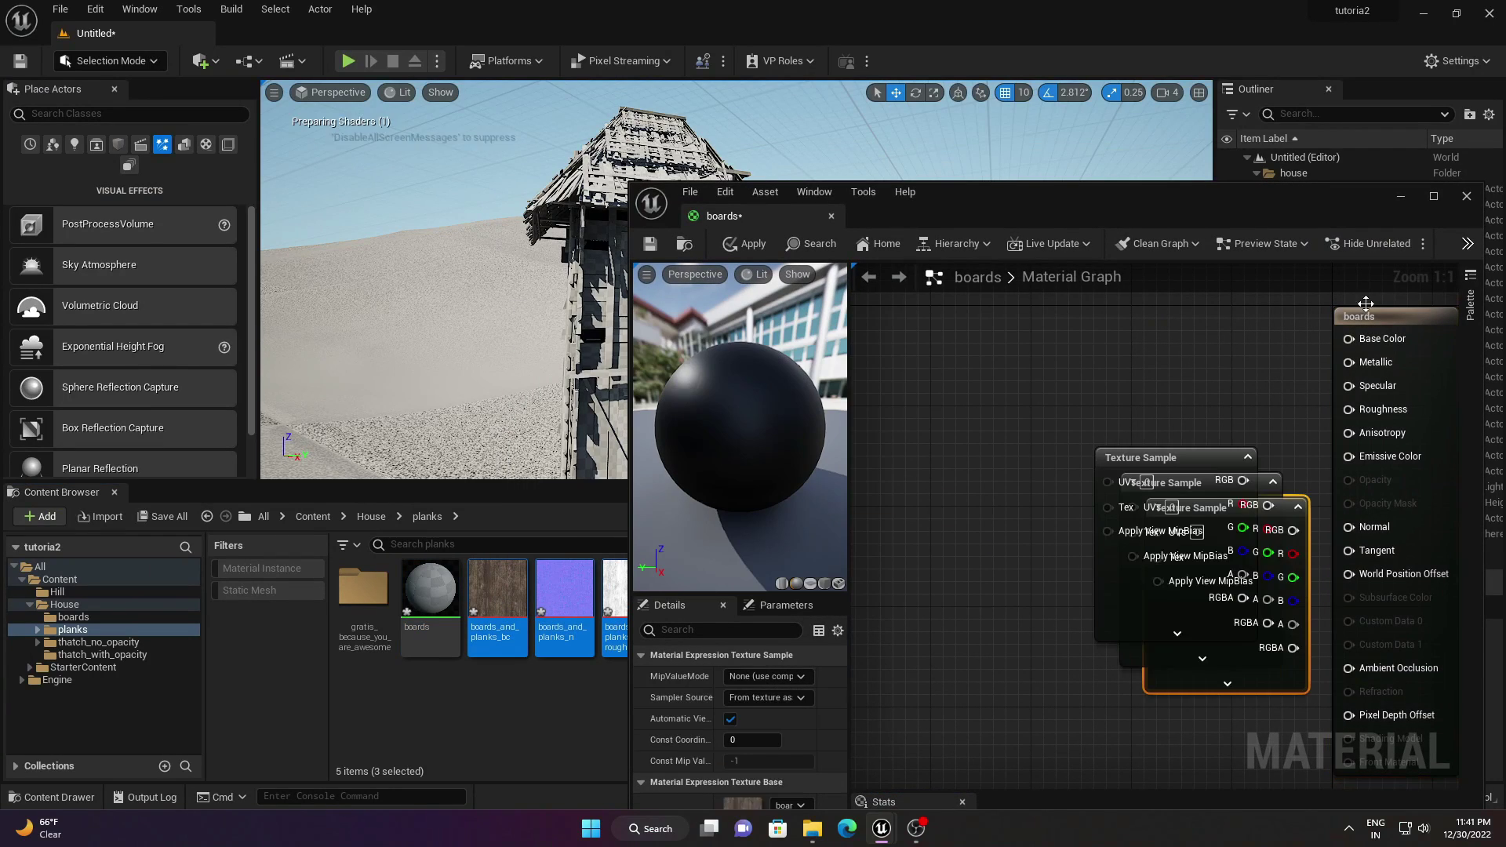
# - Connect the boards_and_planks textures to Base Color, Normal and Roughness, then save and close the boards material
pyautogui.click(1437, 196)
pyautogui.moveTo(729, 274); pyautogui.dragTo(881, 160)
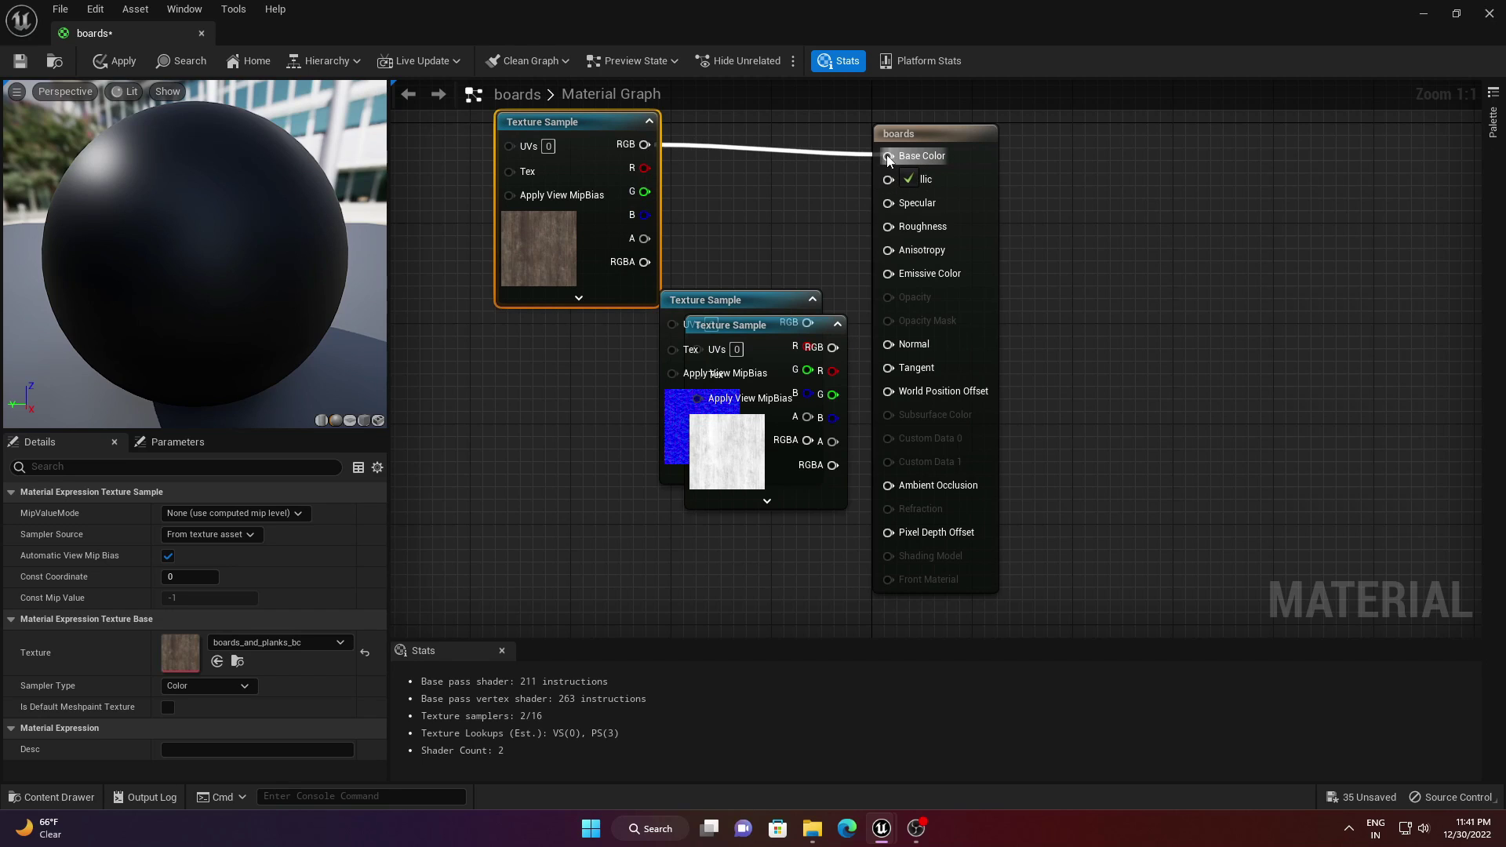
pyautogui.moveTo(733, 325); pyautogui.dragTo(890, 345)
pyautogui.moveTo(751, 487); pyautogui.dragTo(888, 227)
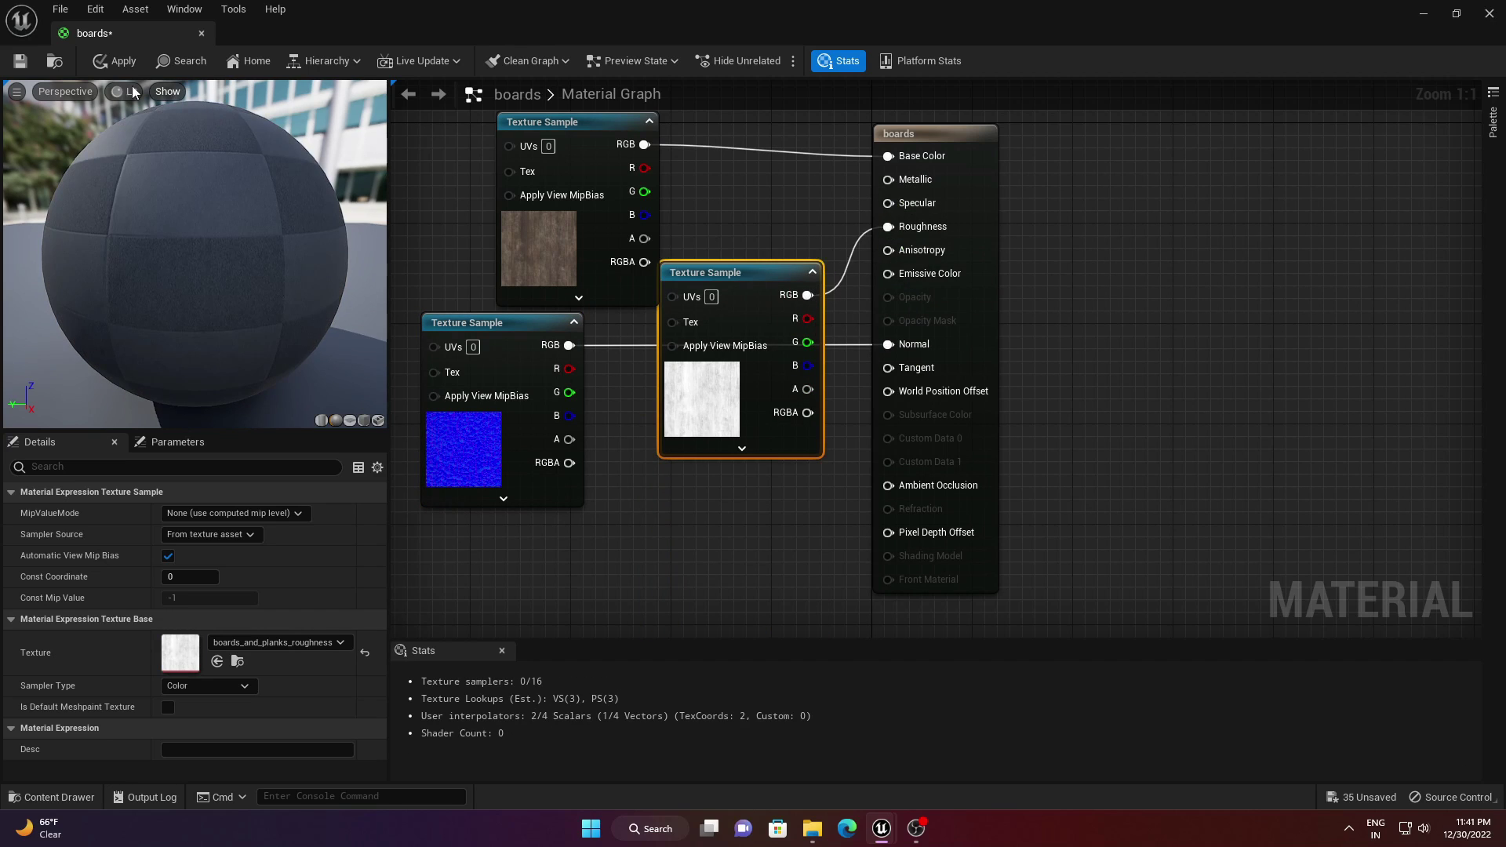
pyautogui.click(26, 62)
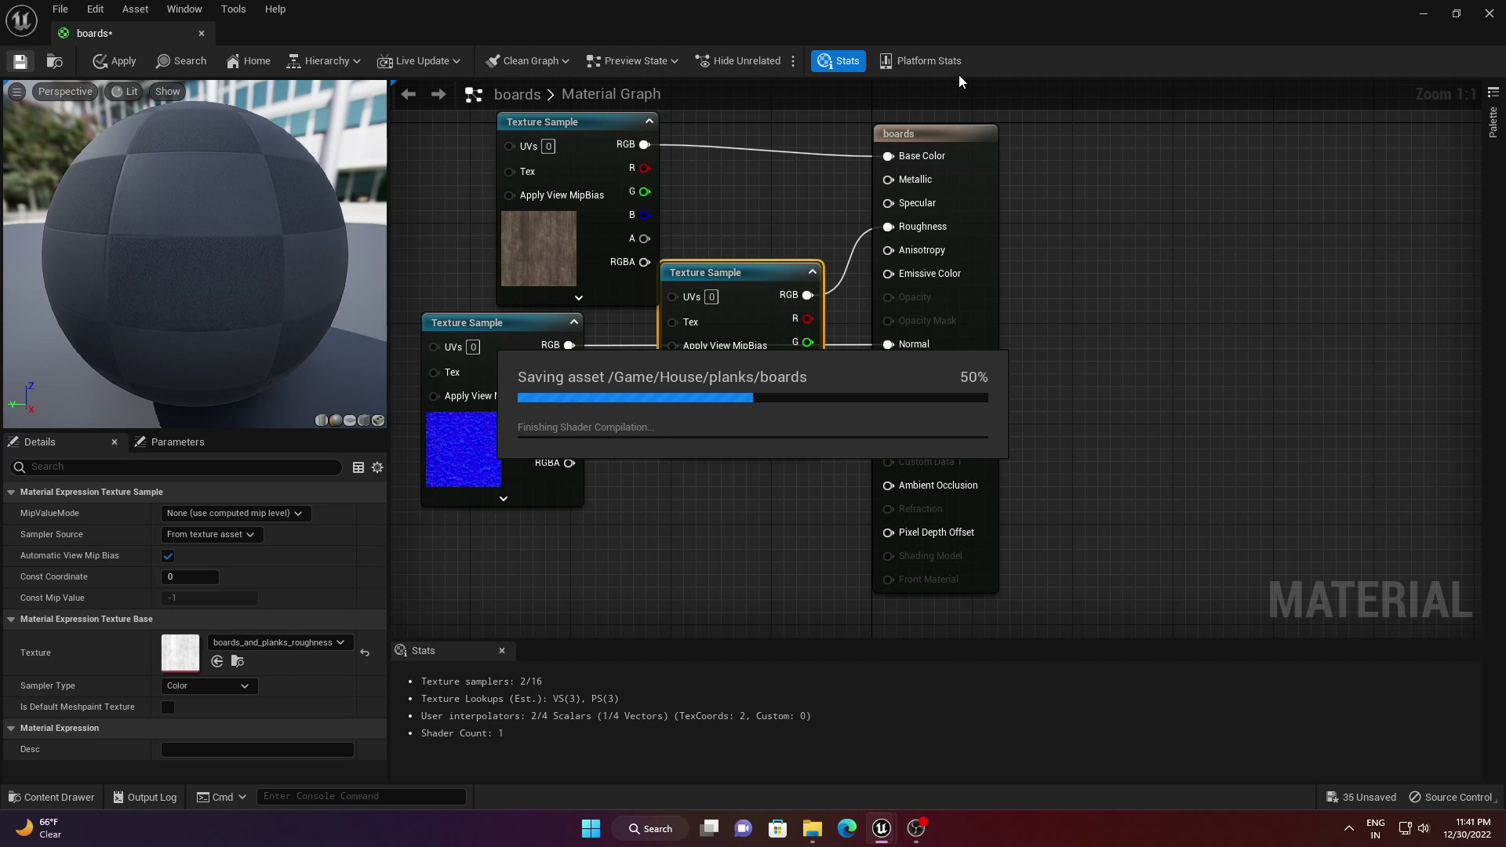
pyautogui.click(1488, 17)
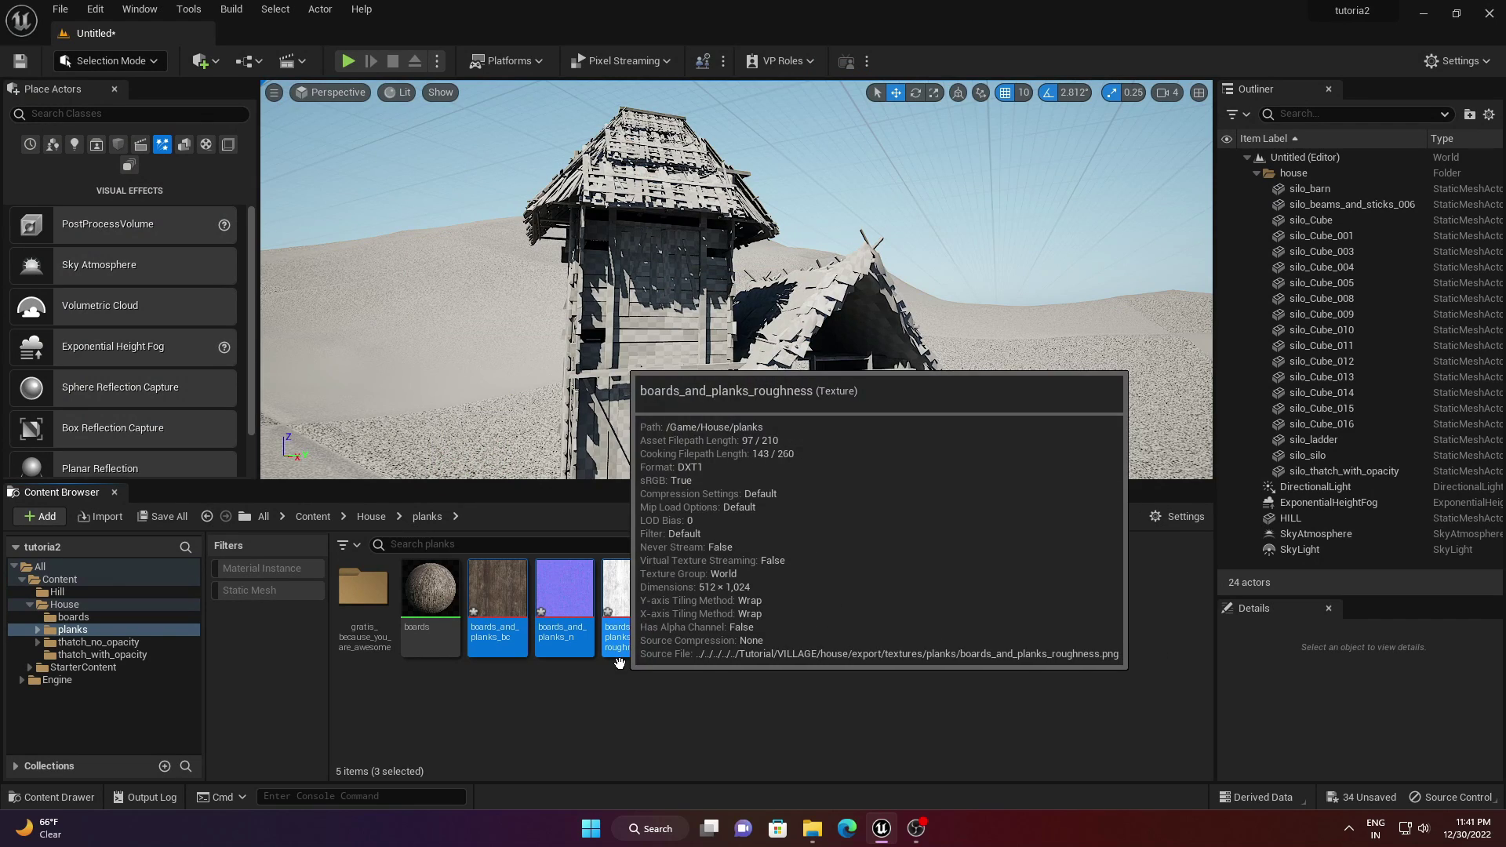
# - Apply the Thatch material from the thatch_no_opacity folder to the barn's roof pieces
pyautogui.moveTo(726, 314); pyautogui.dragTo(734, 365, button='right')
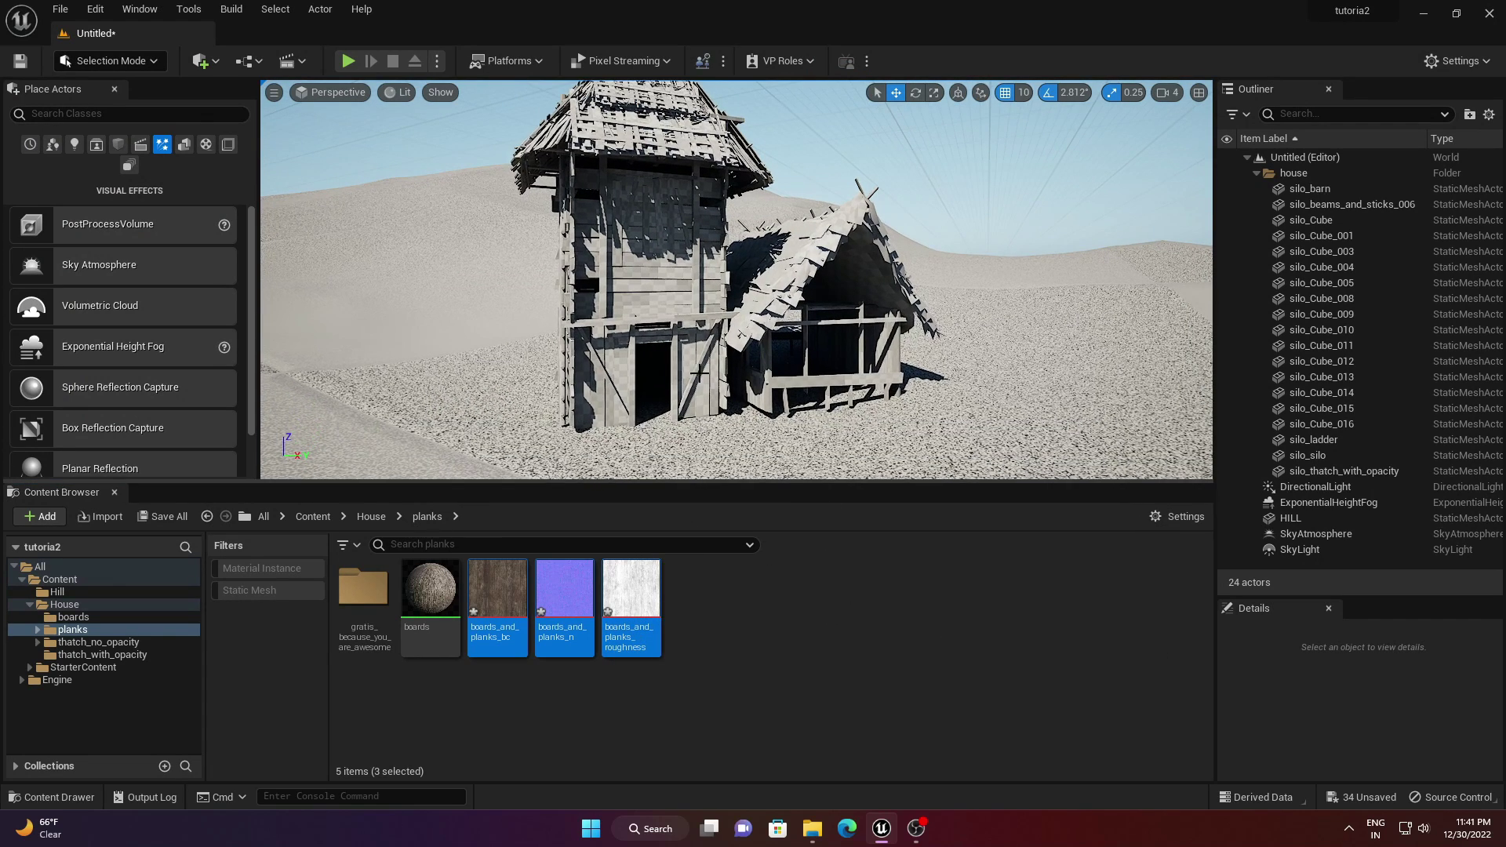
pyautogui.click(109, 644)
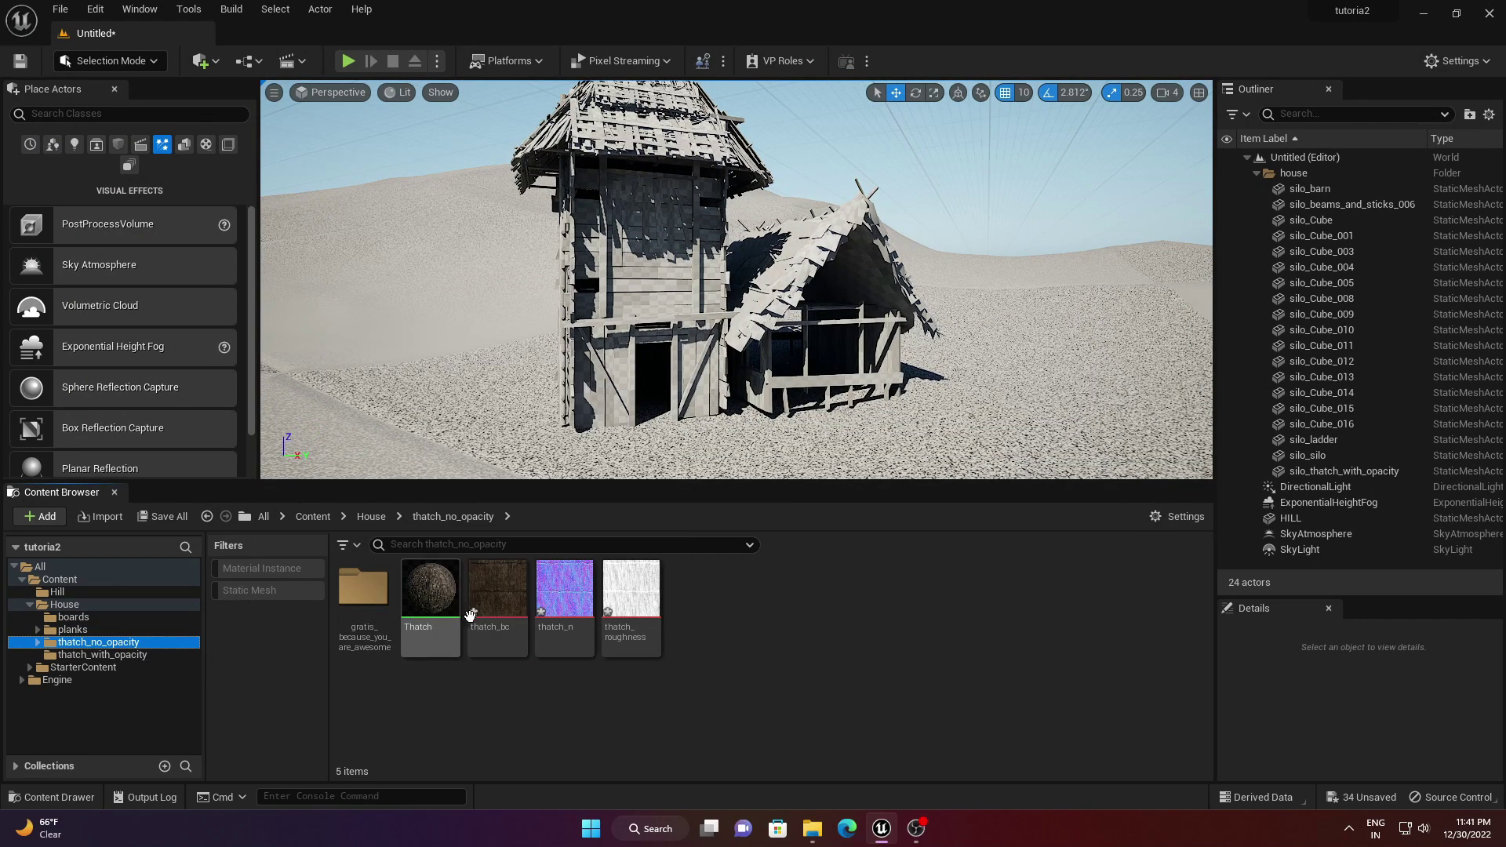
pyautogui.press('w')
pyautogui.moveTo(690, 380); pyautogui.dragTo(723, 379, button='right')
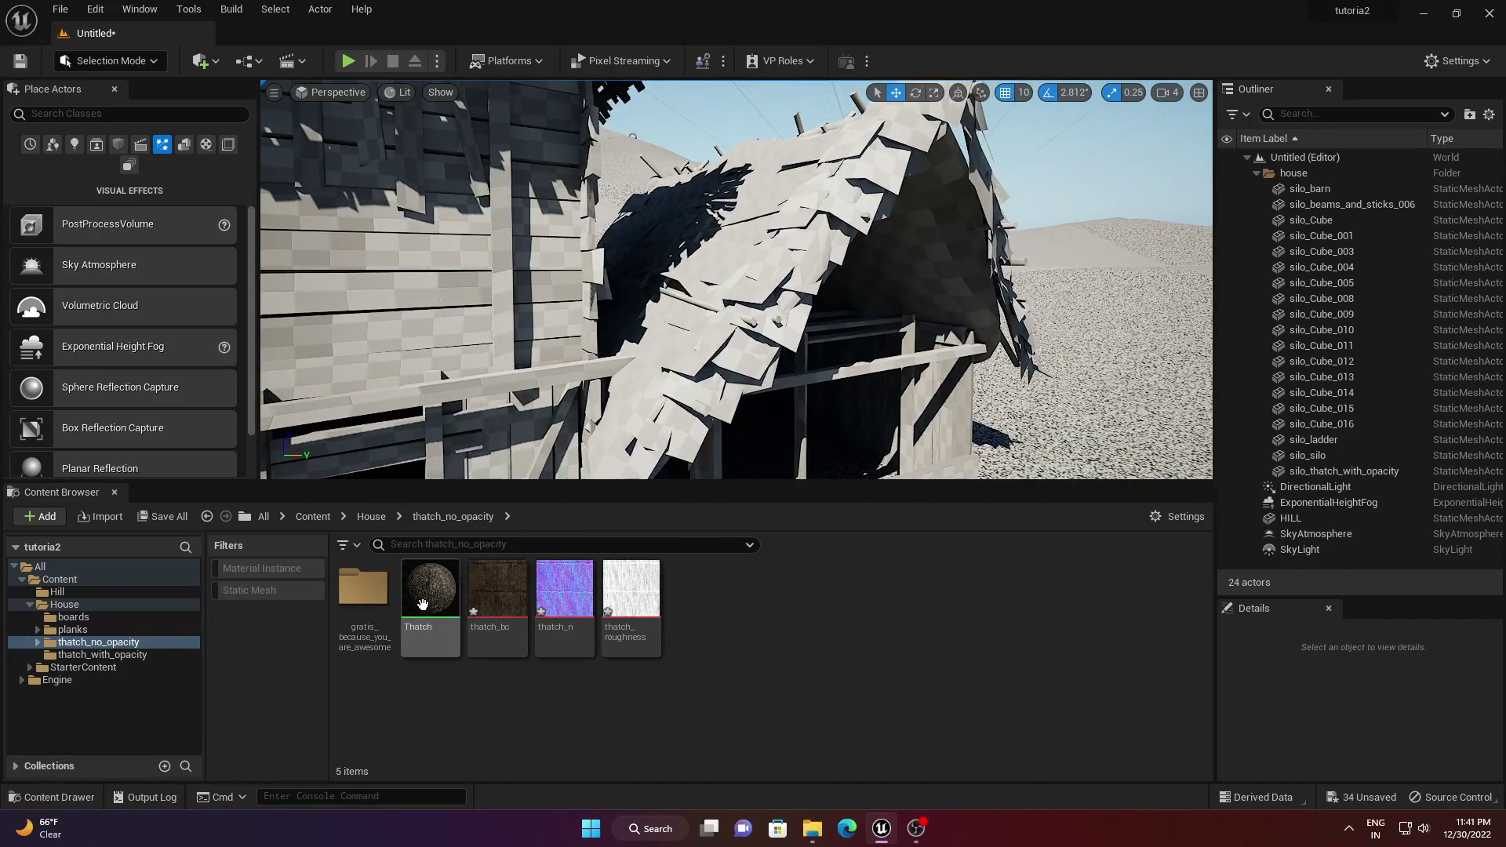
pyautogui.moveTo(422, 604); pyautogui.dragTo(746, 248)
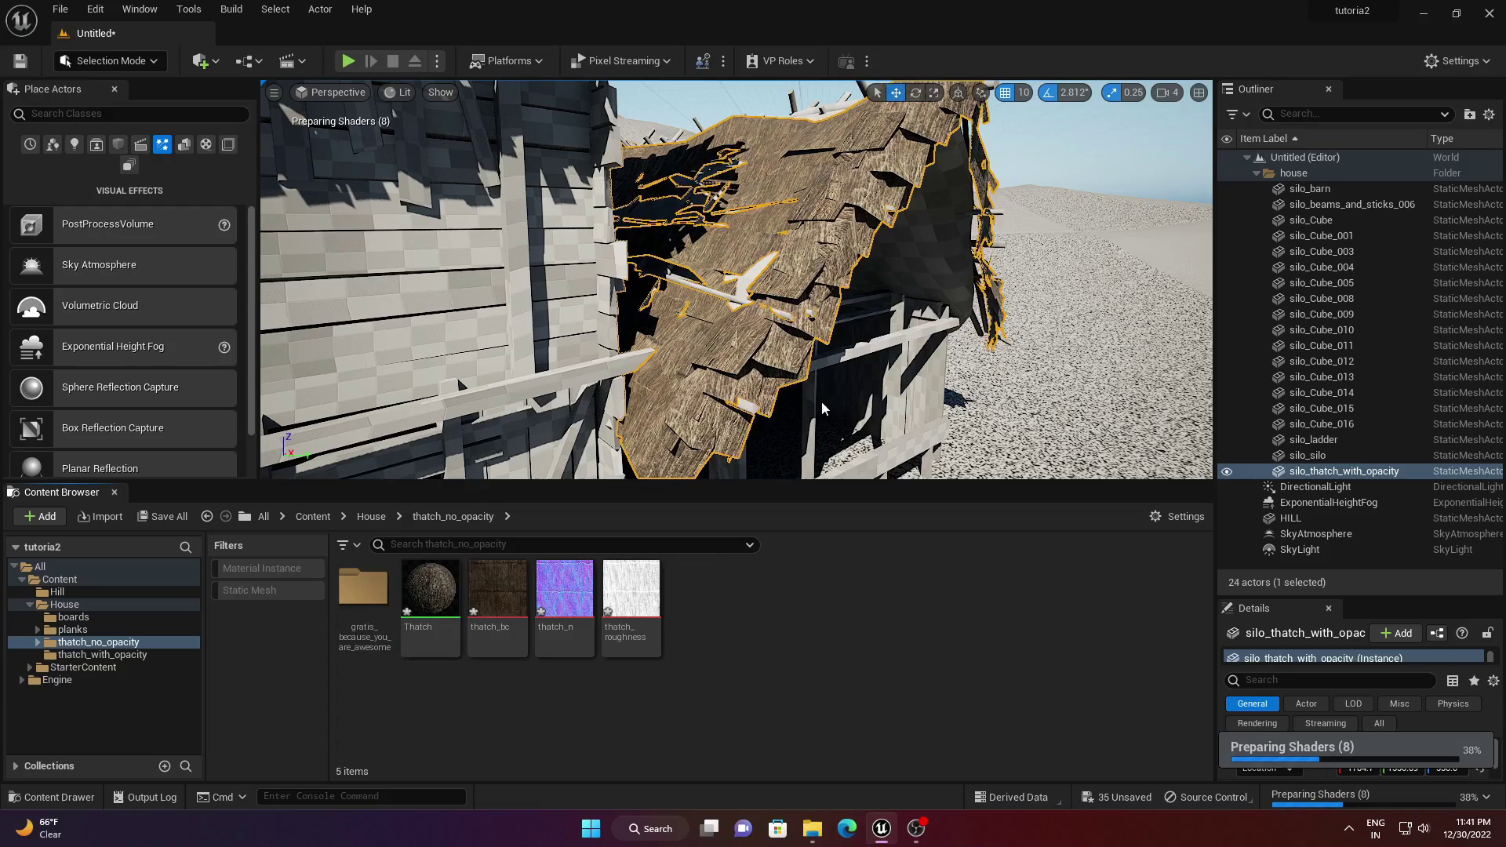
pyautogui.press('s')
pyautogui.moveTo(815, 284)
pyautogui.mouseDown(button='right')
pyautogui.moveTo(804, 302)
pyautogui.moveTo(789, 284)
pyautogui.mouseUp(button='right')
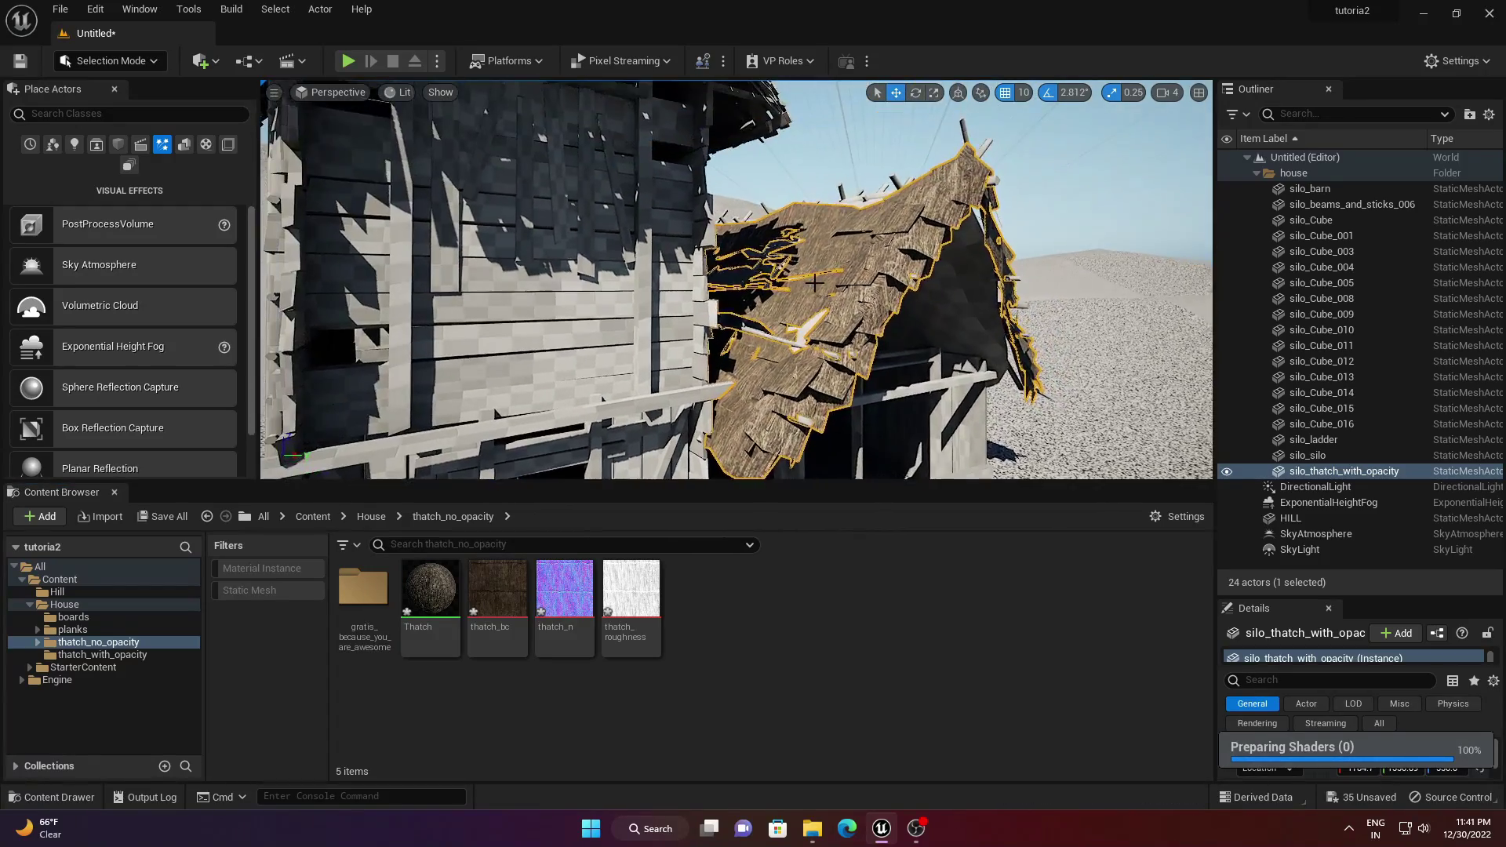
pyautogui.moveTo(815, 284); pyautogui.dragTo(866, 310, button='middle')
pyautogui.moveTo(433, 589); pyautogui.dragTo(844, 276)
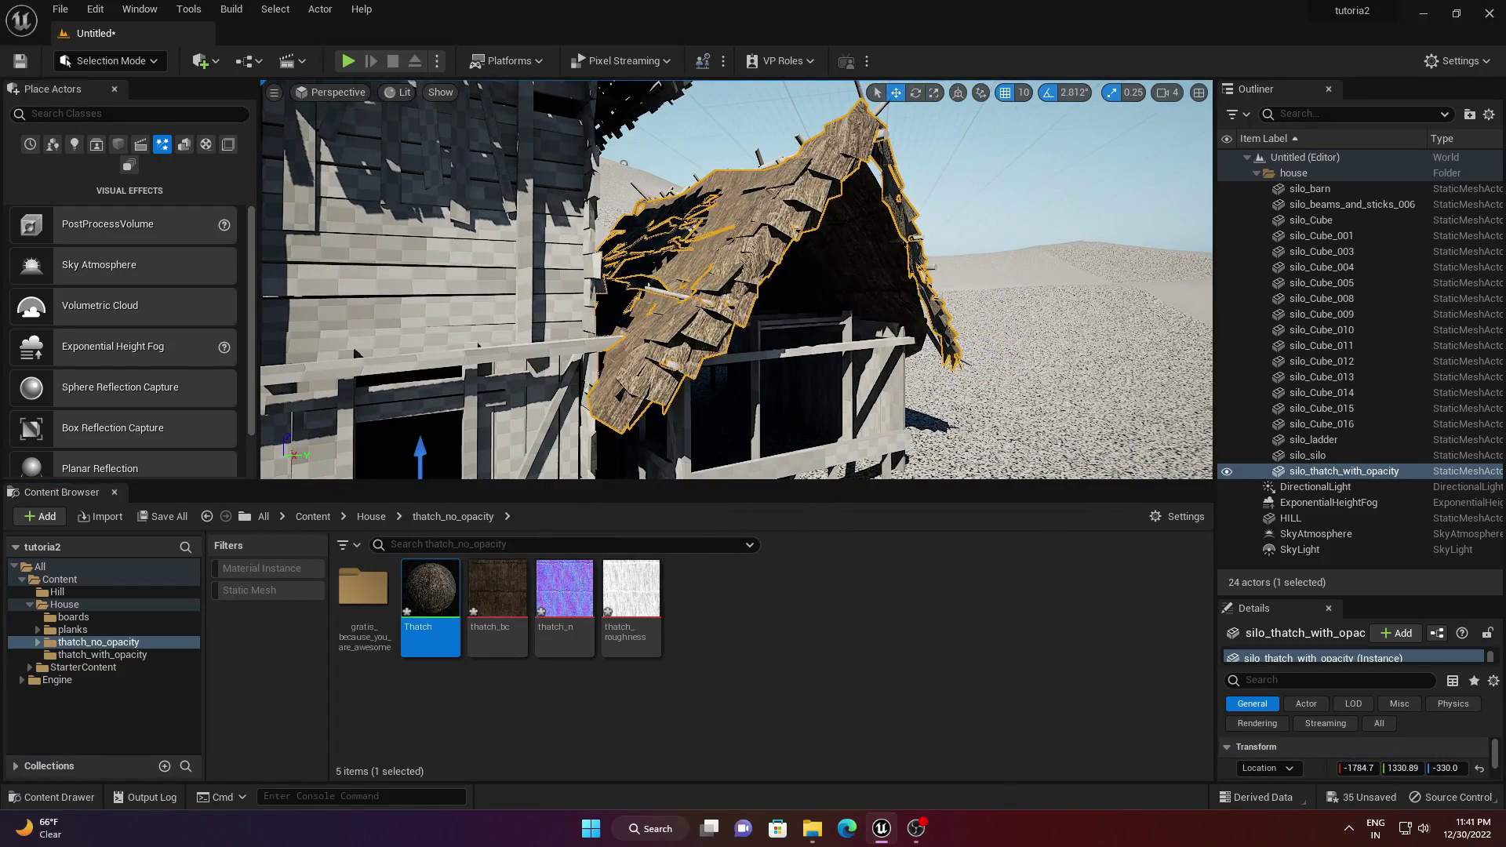
pyautogui.moveTo(844, 277); pyautogui.dragTo(788, 286, button='right')
pyautogui.press('s')
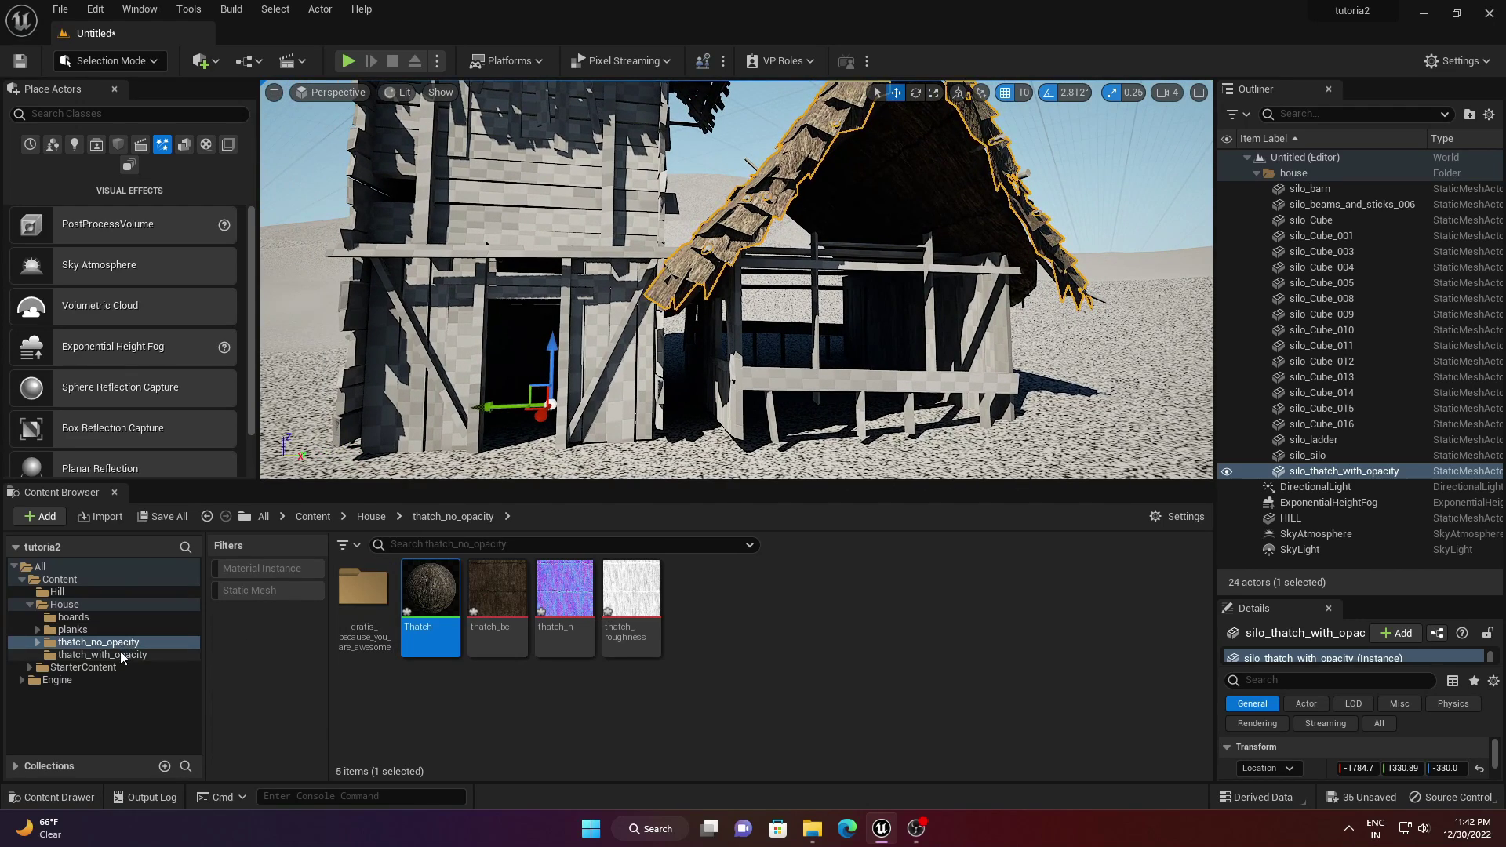
# - Apply the boards material from the planks folder to the barn's timber frame and the silo tower's walls
pyautogui.click(72, 629)
pyautogui.moveTo(430, 596); pyautogui.dragTo(766, 380)
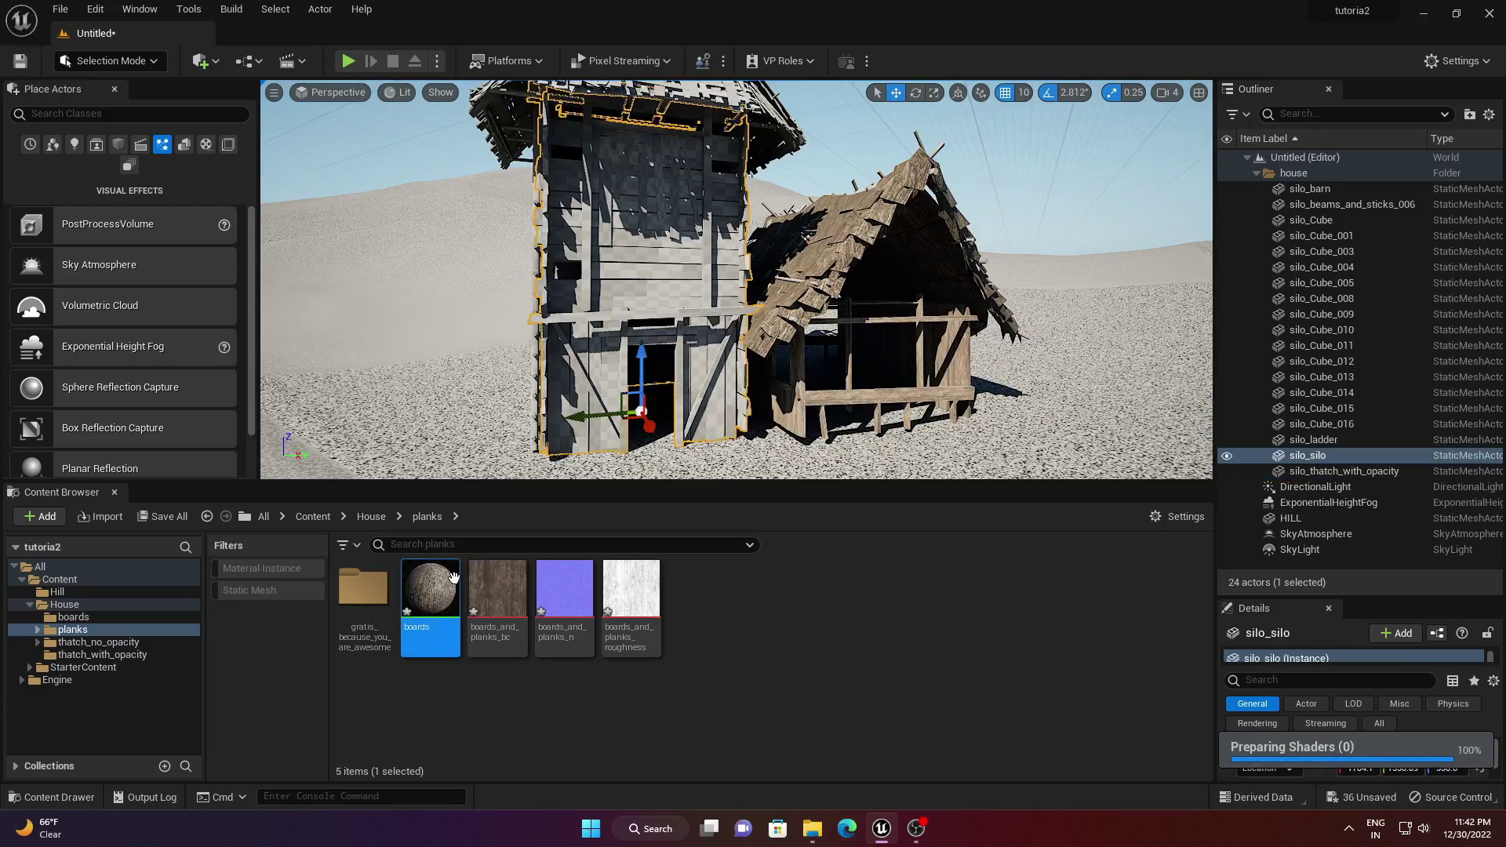
pyautogui.moveTo(430, 608); pyautogui.dragTo(604, 229)
pyautogui.moveTo(604, 229); pyautogui.dragTo(690, 219, button='right')
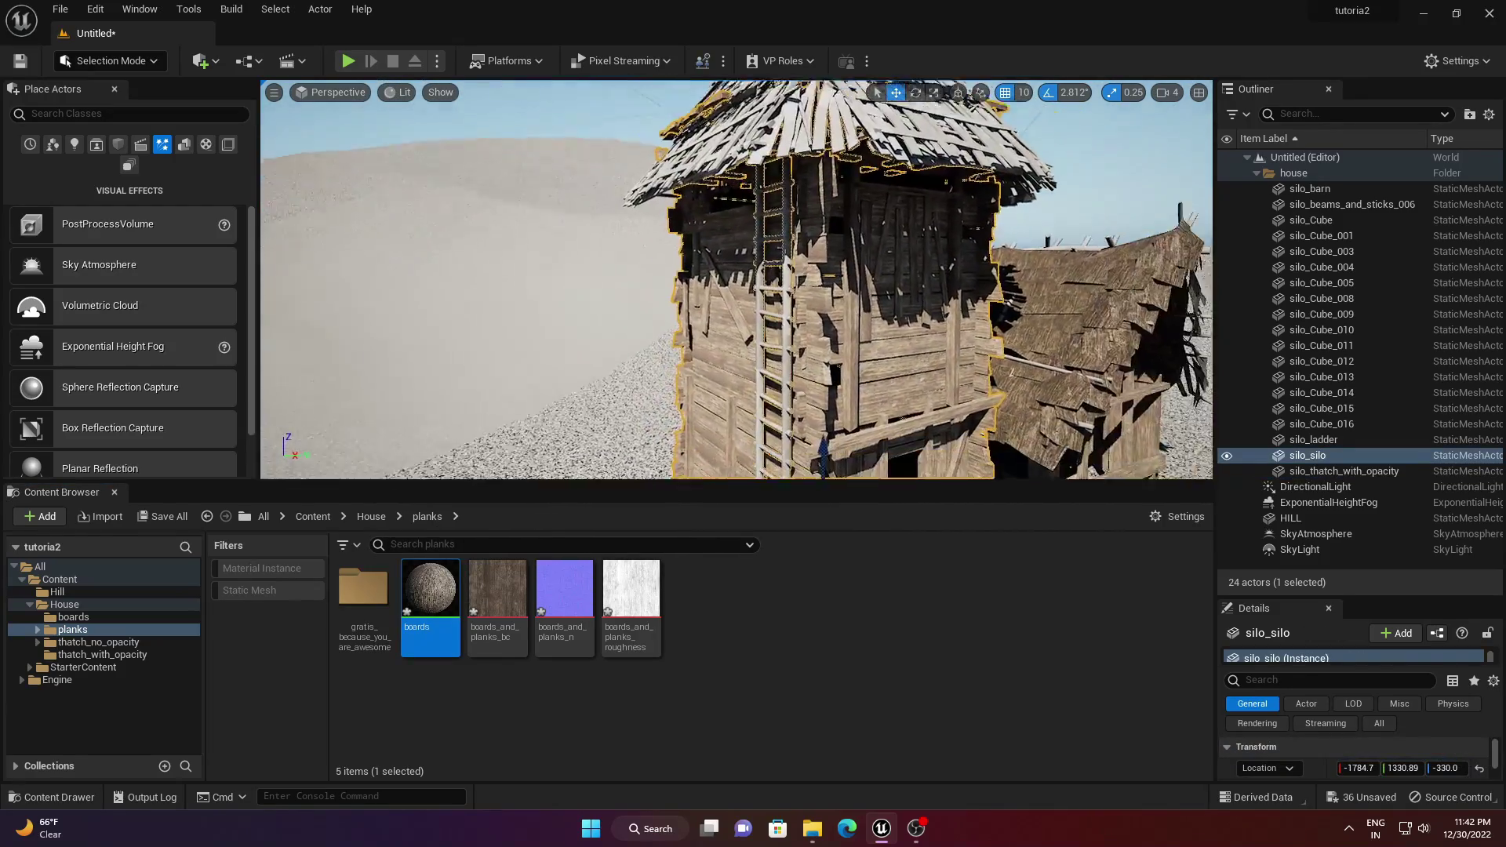
pyautogui.moveTo(593, 366); pyautogui.dragTo(734, 405, button='right')
pyautogui.moveTo(645, 325)
pyautogui.mouseDown(button='right')
pyautogui.moveTo(645, 392)
pyautogui.moveTo(645, 325)
pyautogui.mouseUp(button='right')
# - Cover the silo's remaining untextured roof and plank pieces with the boards and Thatch materials
pyautogui.moveTo(430, 592); pyautogui.dragTo(656, 294)
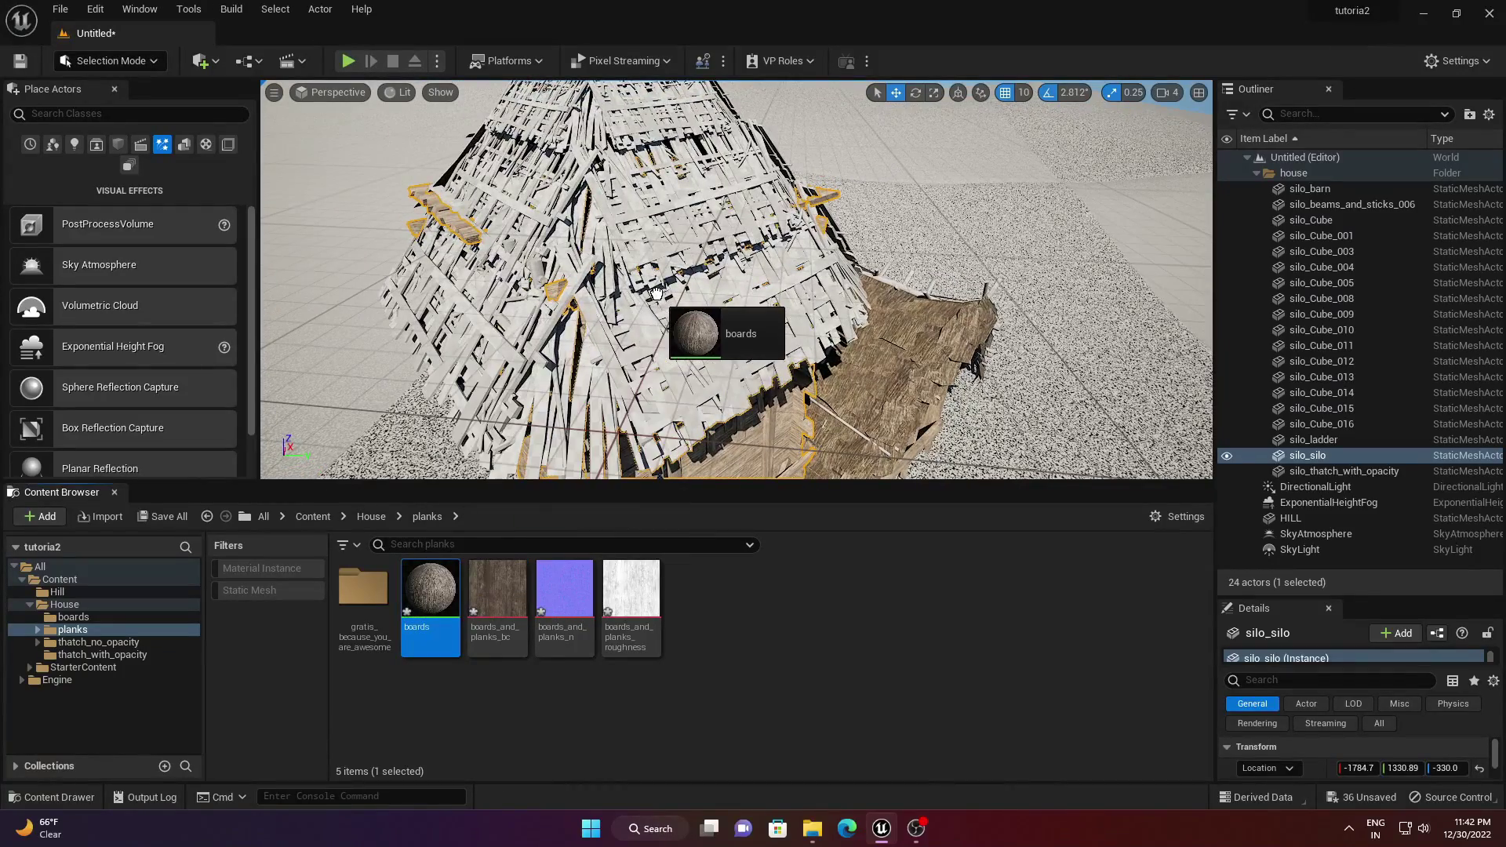
pyautogui.moveTo(476, 564); pyautogui.dragTo(538, 442)
pyautogui.moveTo(422, 572); pyautogui.dragTo(795, 387)
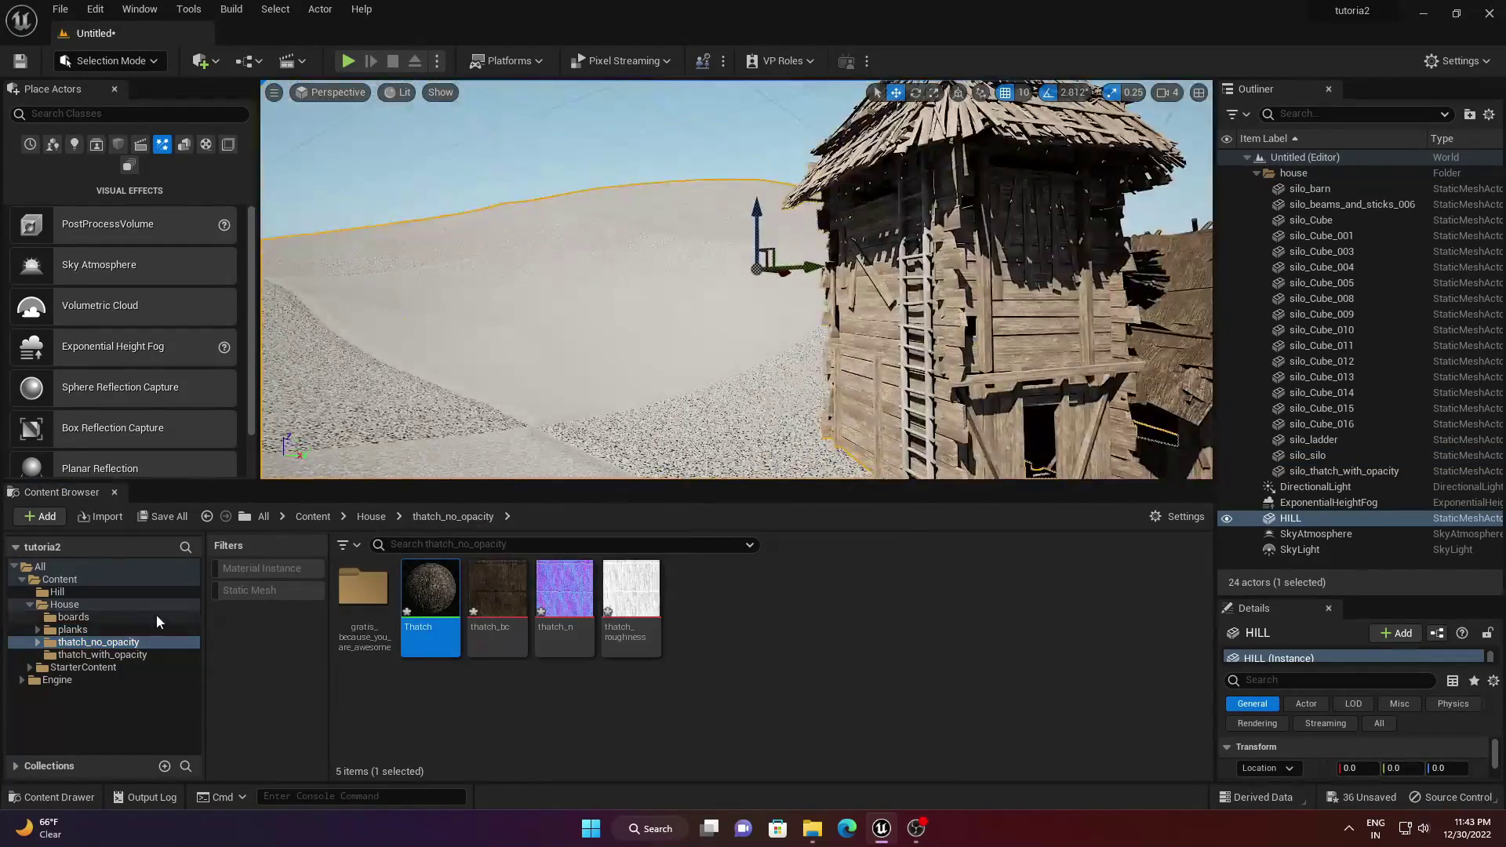
pyautogui.click(1100, 129)
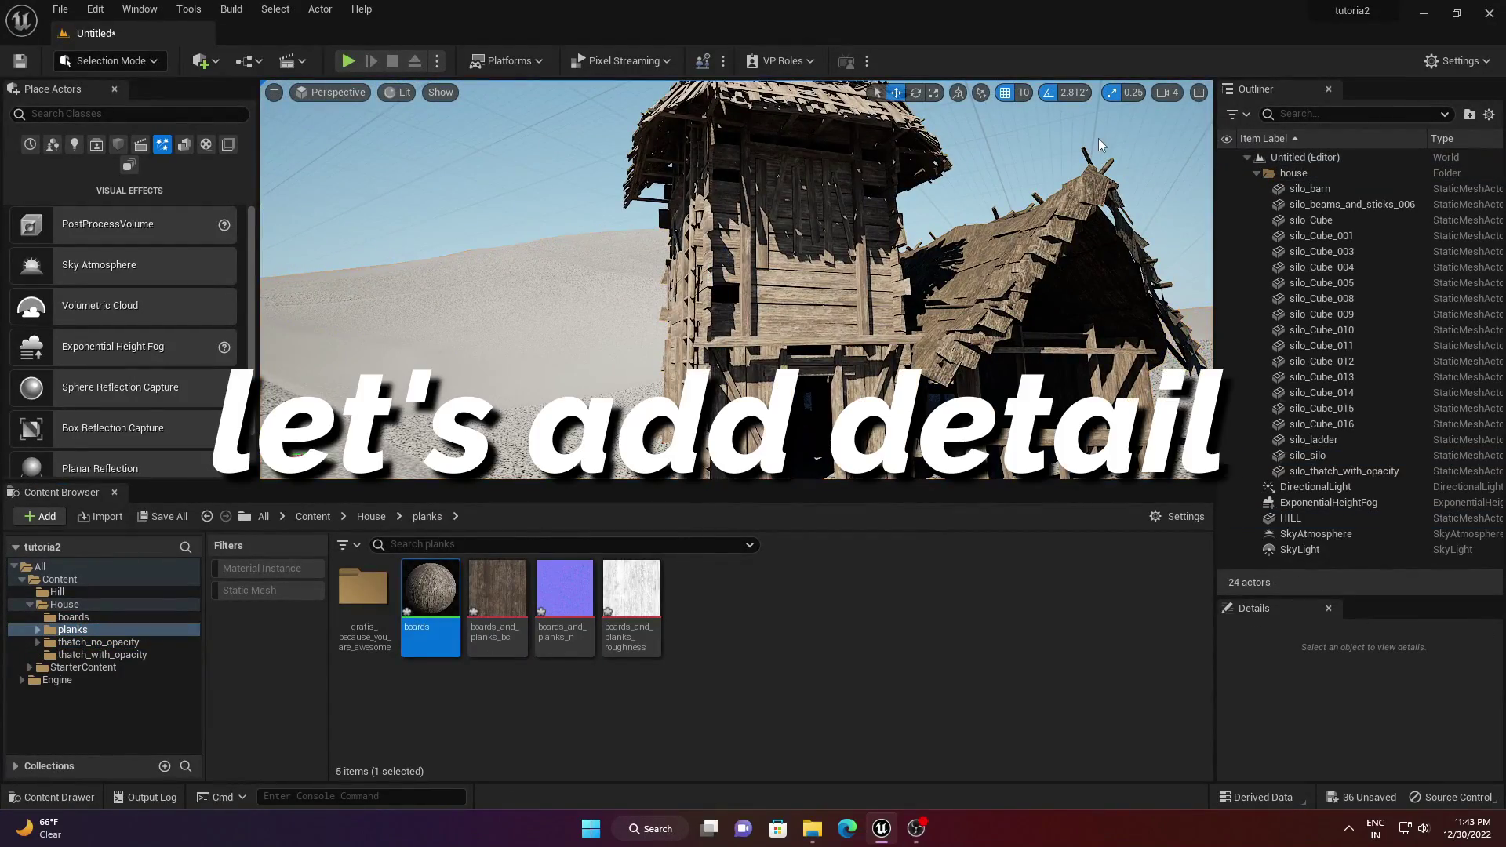
pyautogui.moveTo(1100, 129); pyautogui.dragTo(1100, 290)
pyautogui.moveTo(1098, 144); pyautogui.dragTo(1133, 179, button='right')
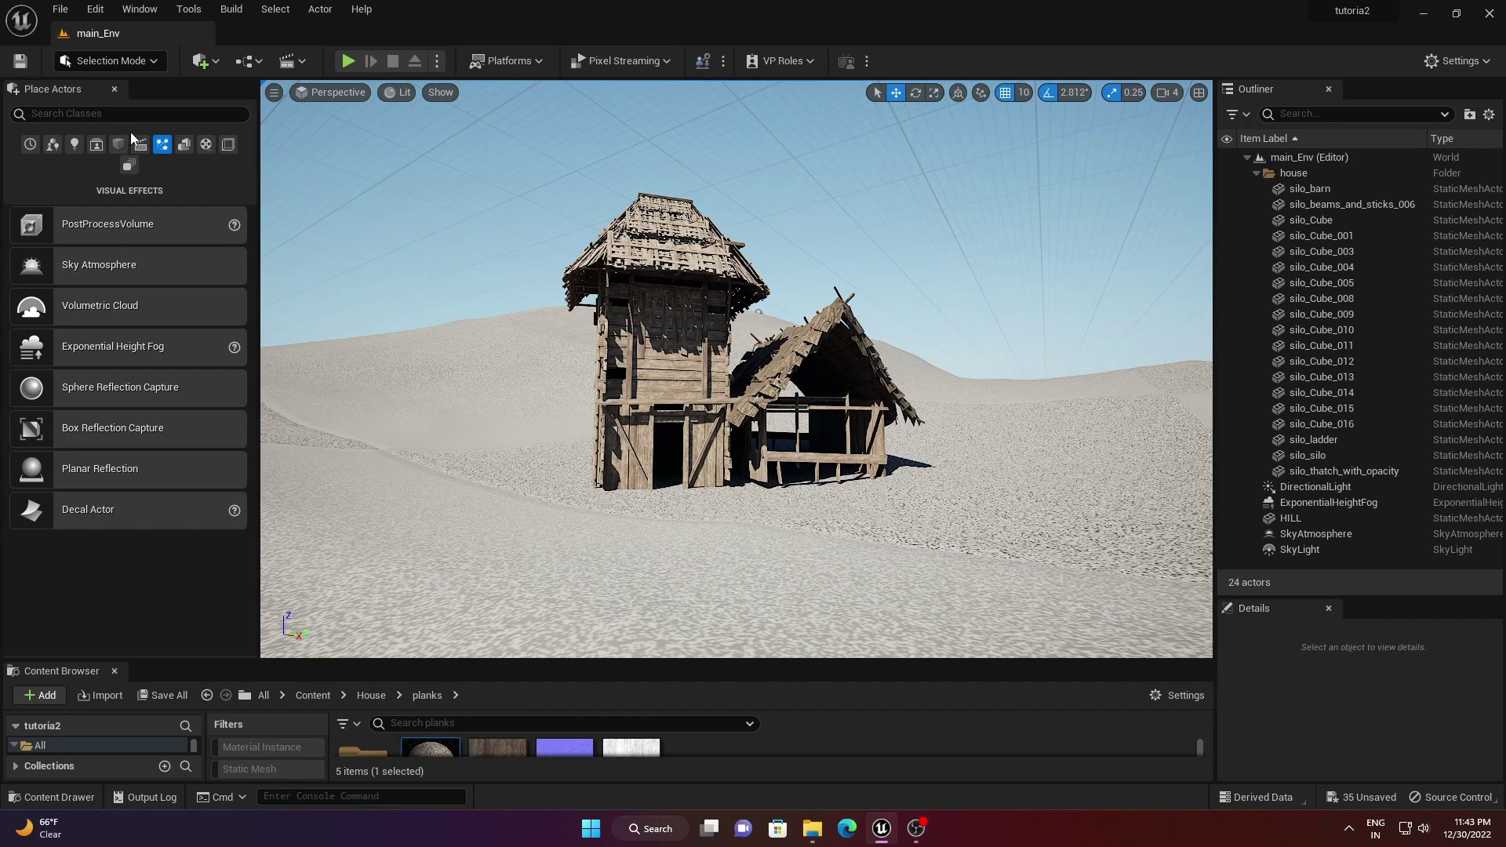
# - Open Quixel Bridge and look through the Medieval category of the Historical 3D assets for village props
pyautogui.click(205, 62)
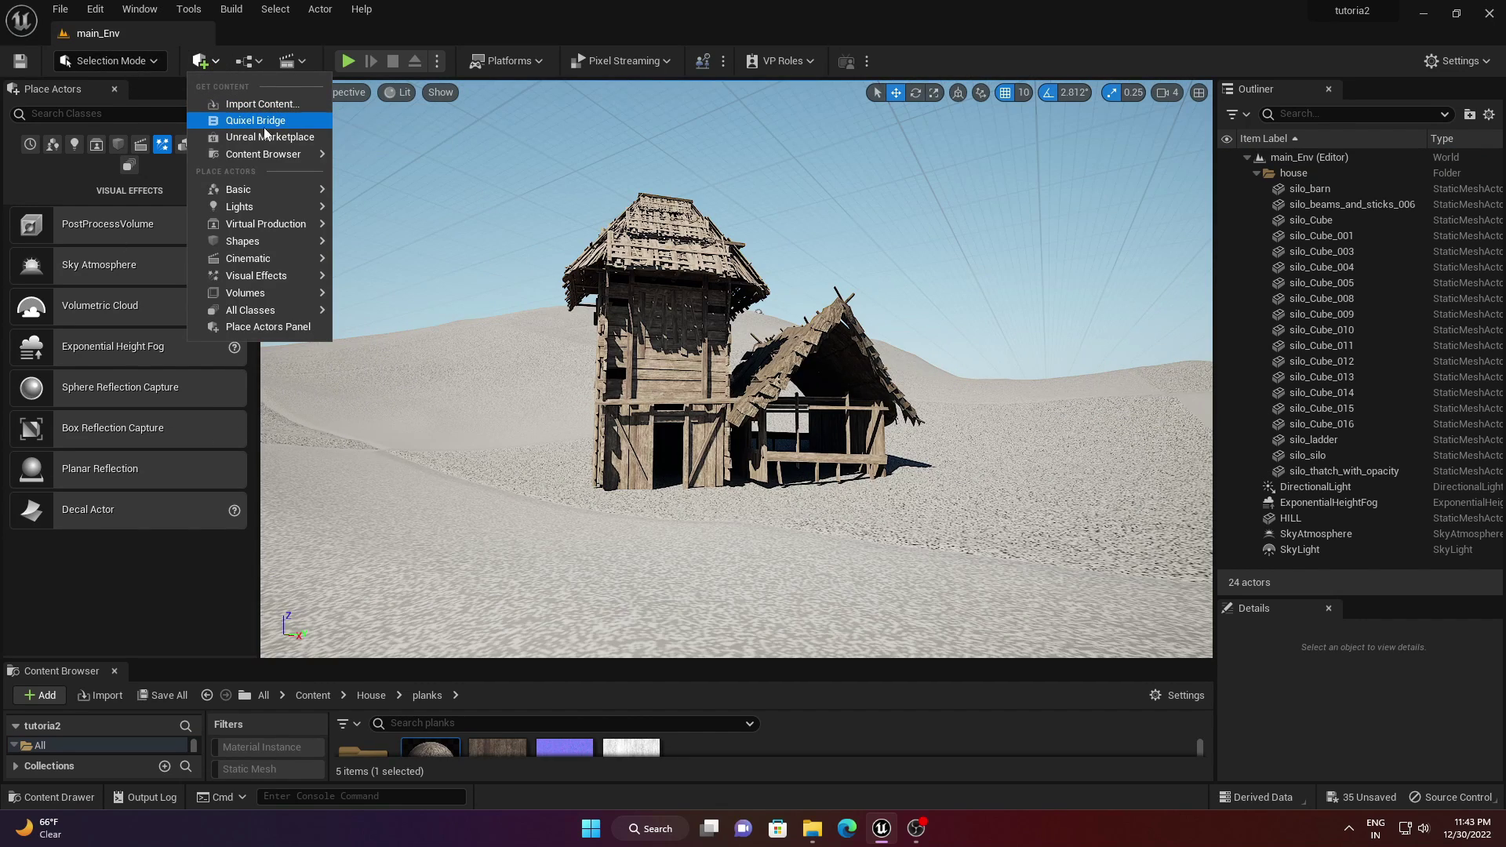
pyautogui.click(235, 122)
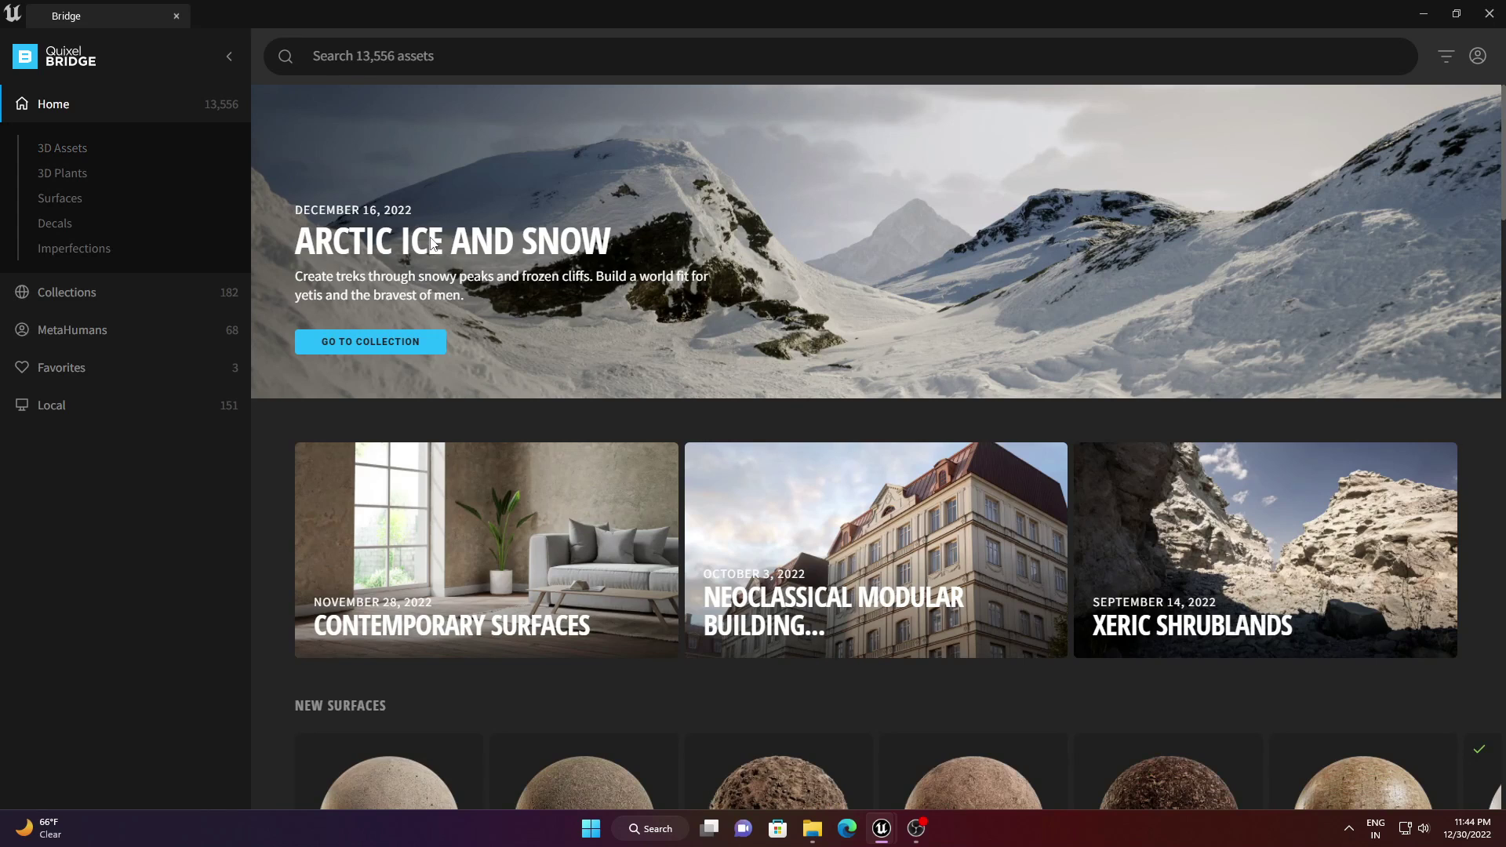
pyautogui.click(75, 154)
pyautogui.click(1040, 262)
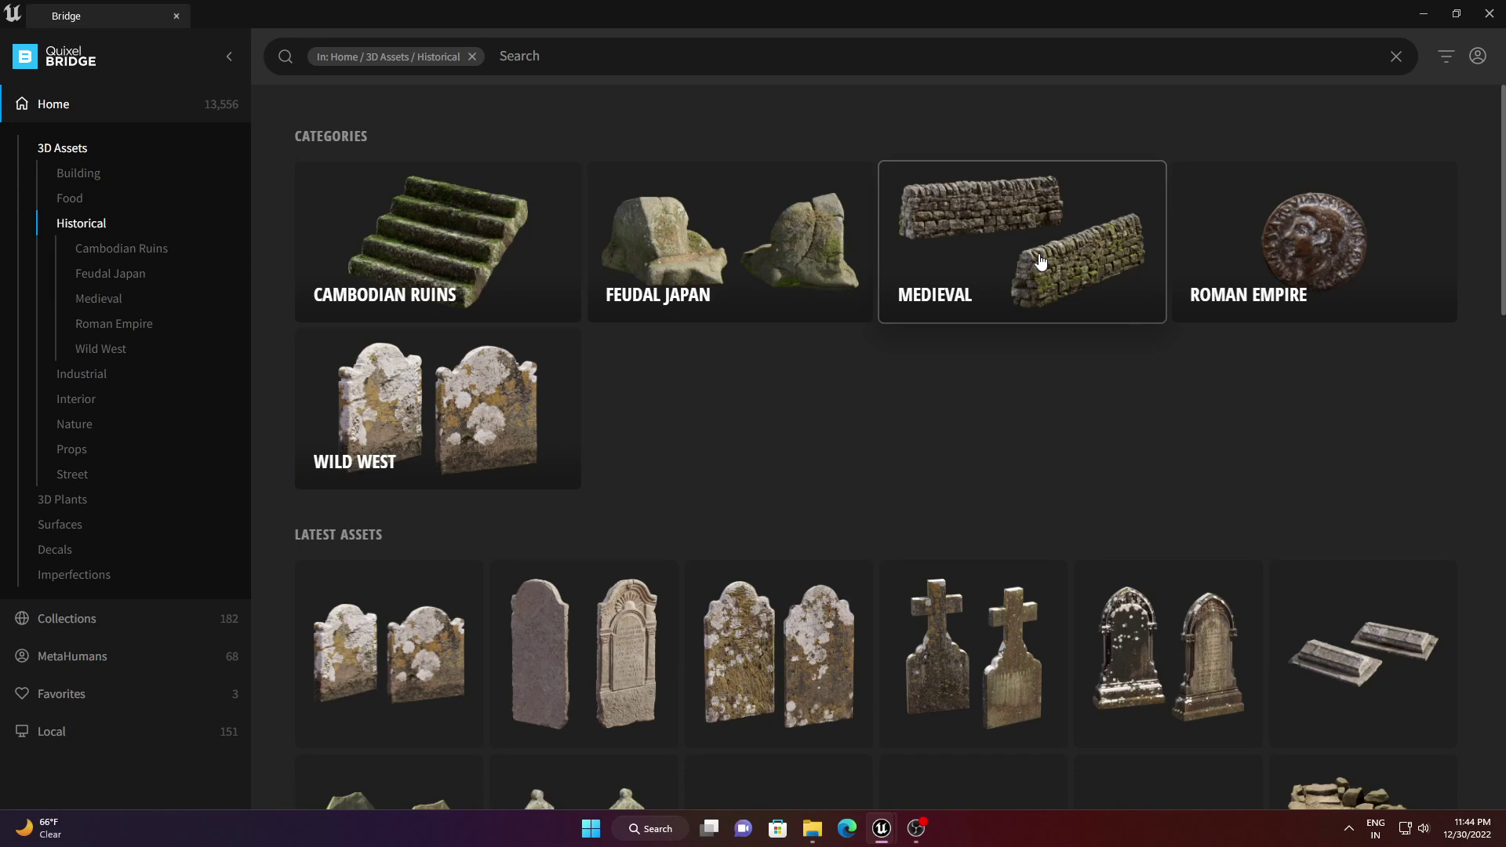
pyautogui.click(1041, 262)
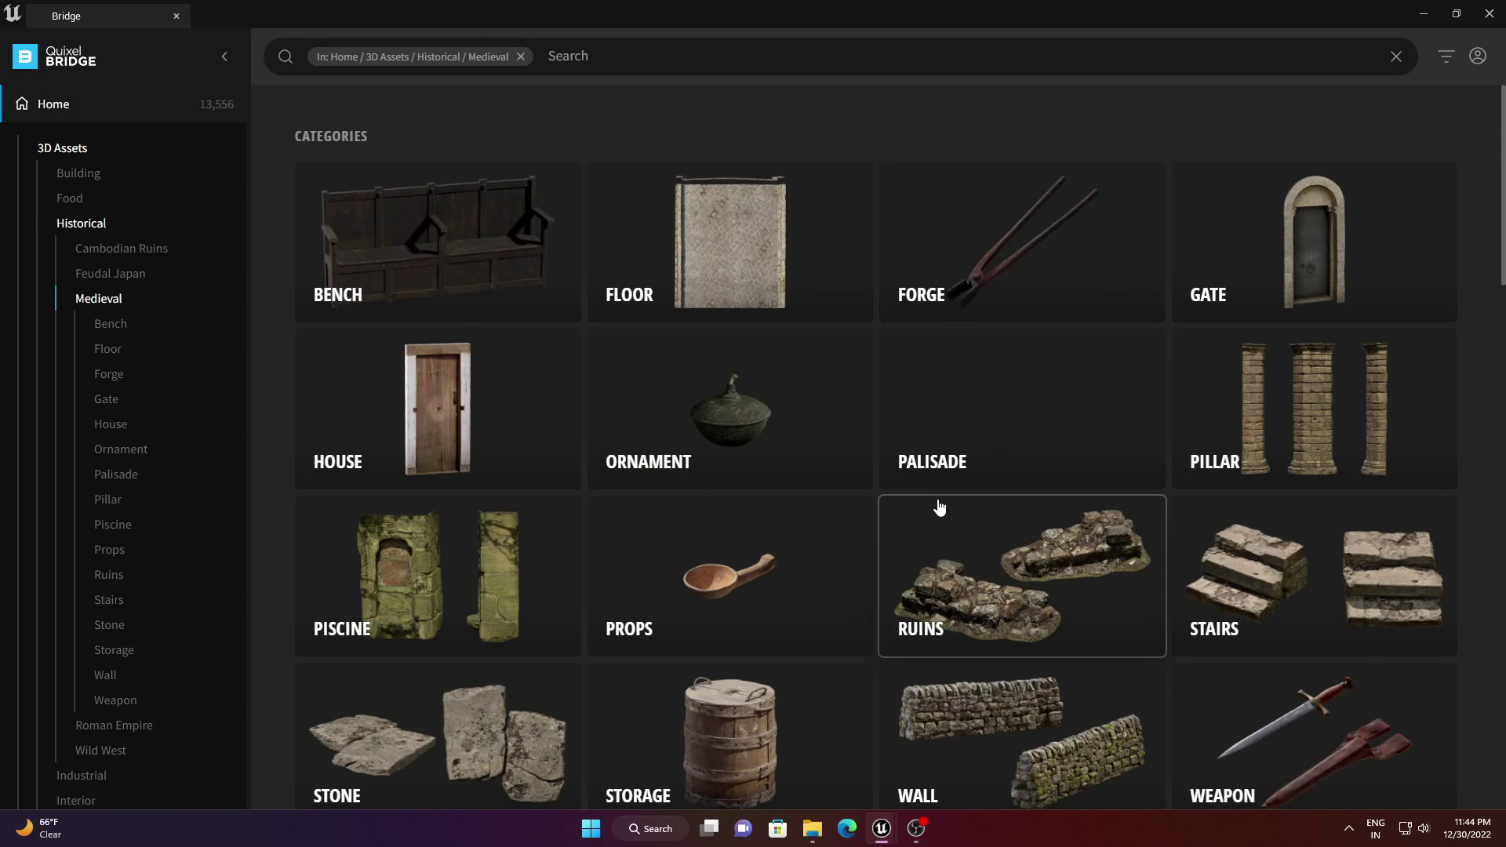
pyautogui.scroll(-3, 936, 502)
pyautogui.scroll(-10, 938, 504)
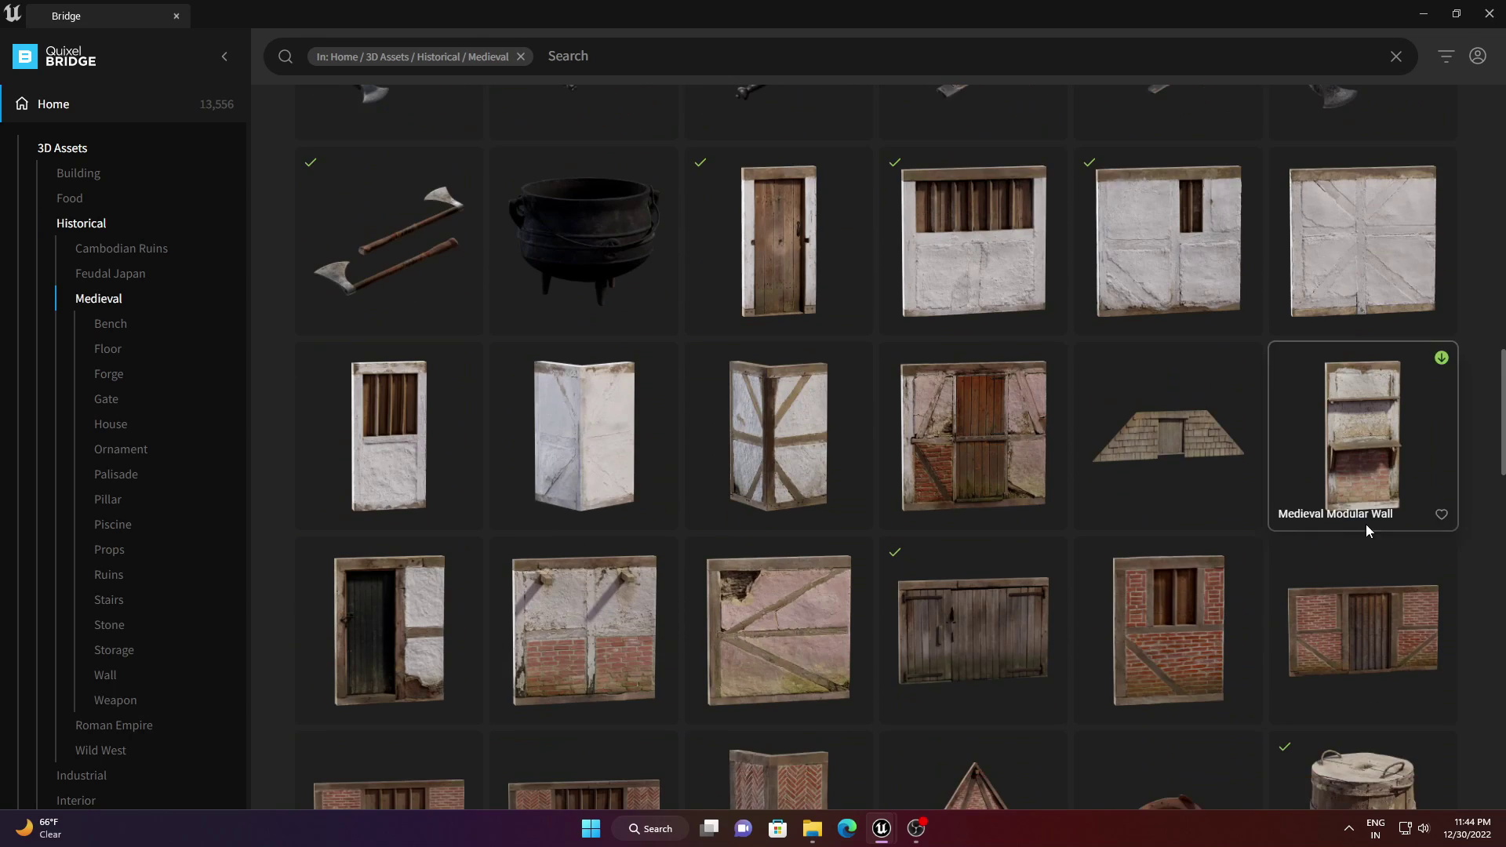
pyautogui.scroll(-8, 1367, 515)
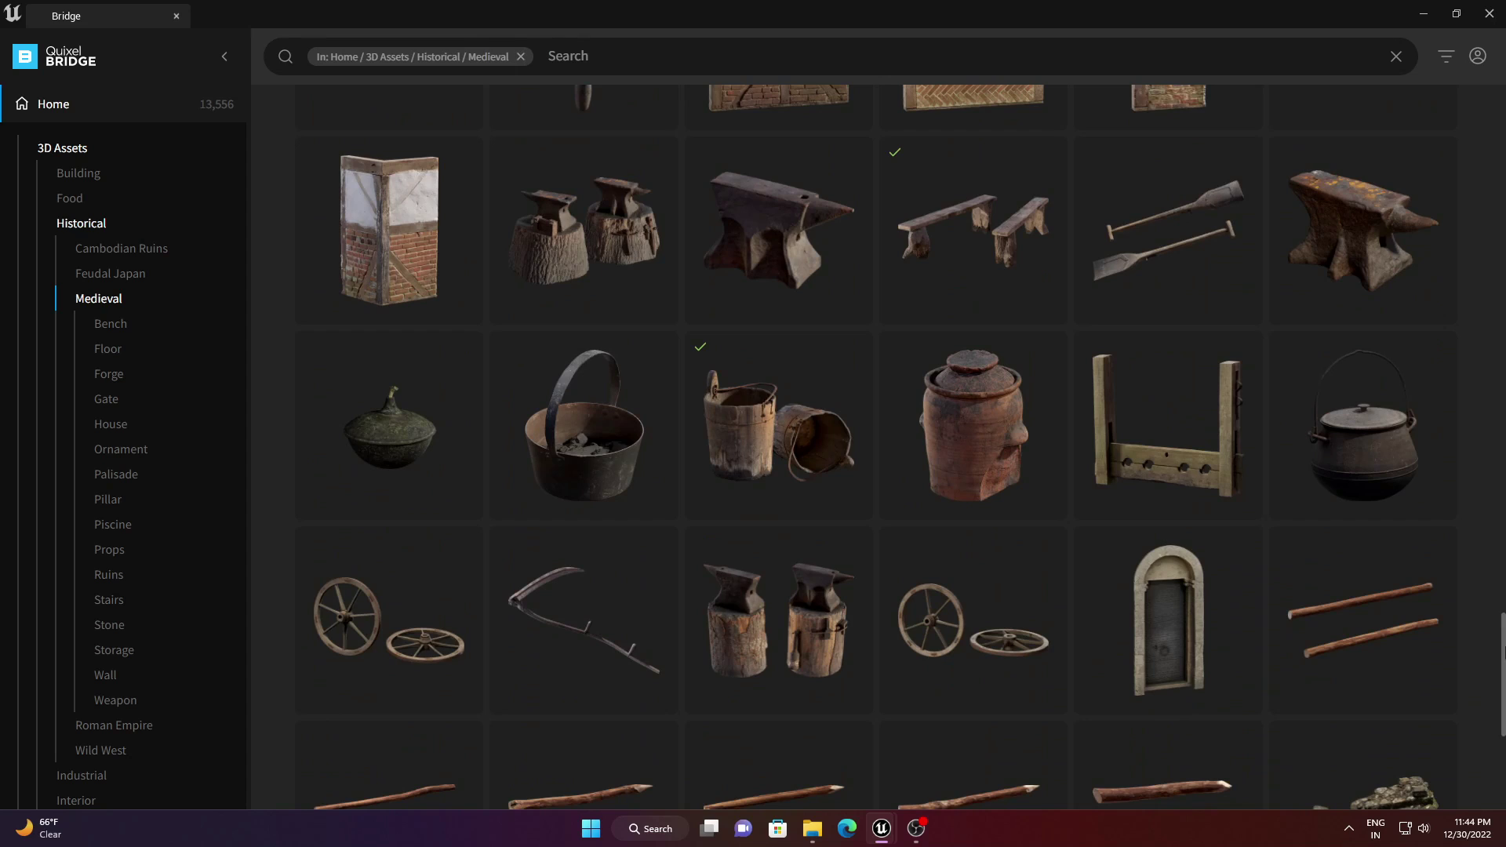
pyautogui.scroll(-6, 1368, 513)
pyautogui.click(1504, 665)
pyautogui.moveTo(1504, 666); pyautogui.dragTo(1503, 593)
pyautogui.scroll(4, 876, 450)
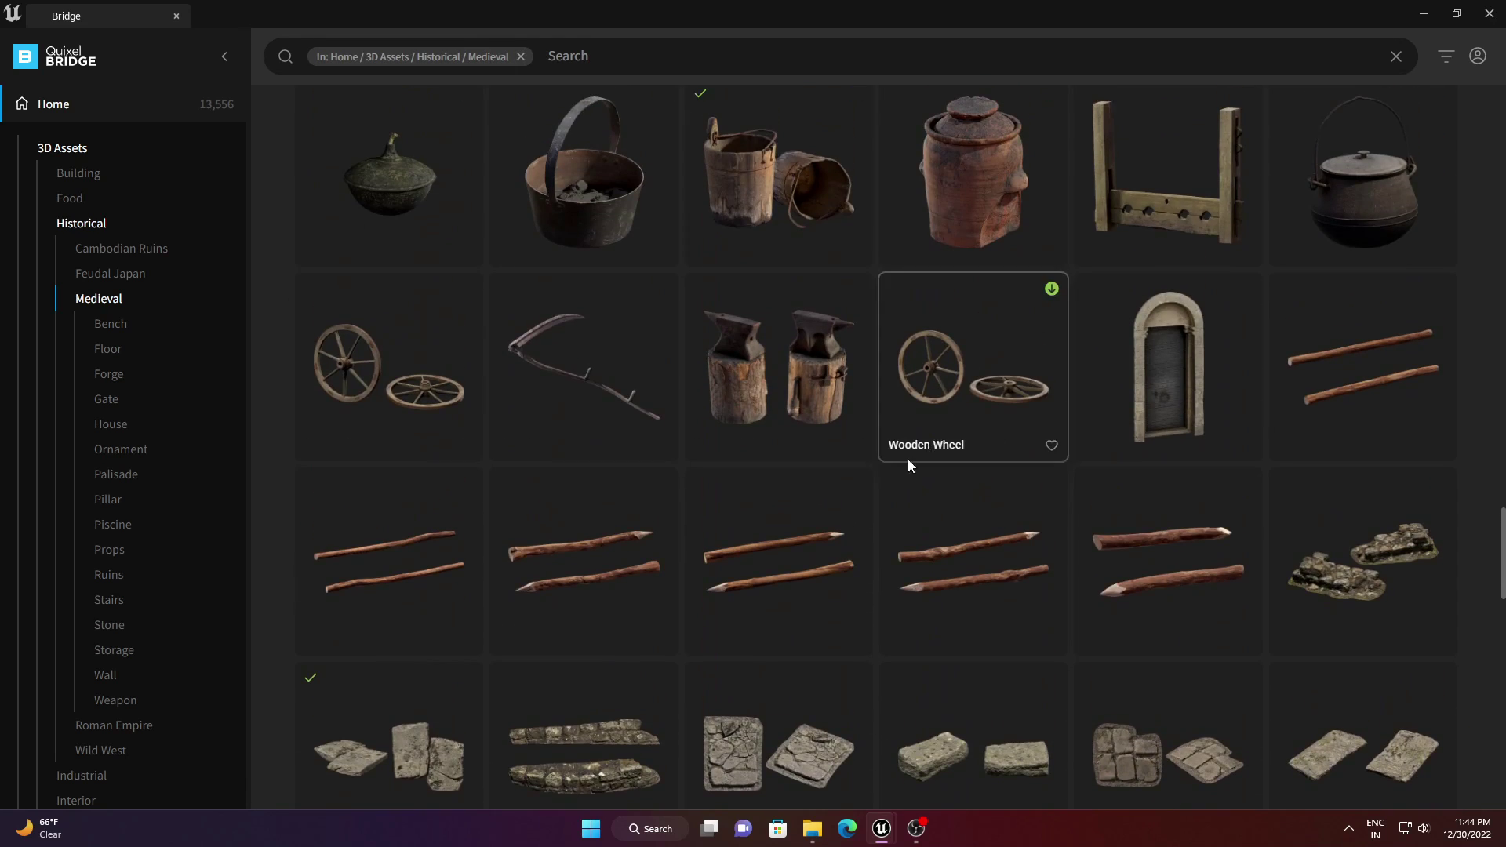
pyautogui.scroll(-12, 1242, 386)
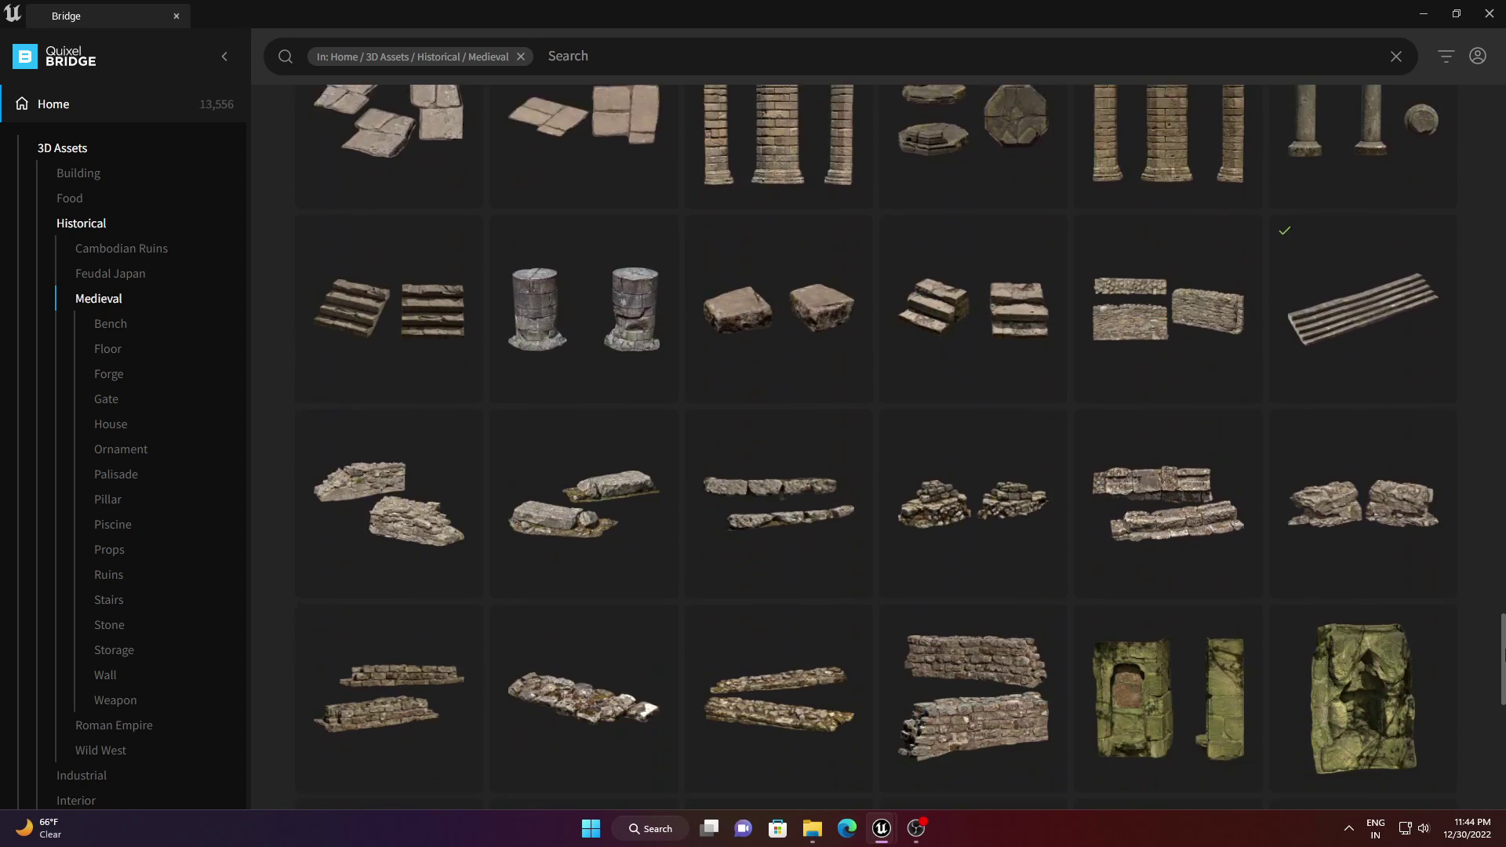
pyautogui.scroll(10, 877, 447)
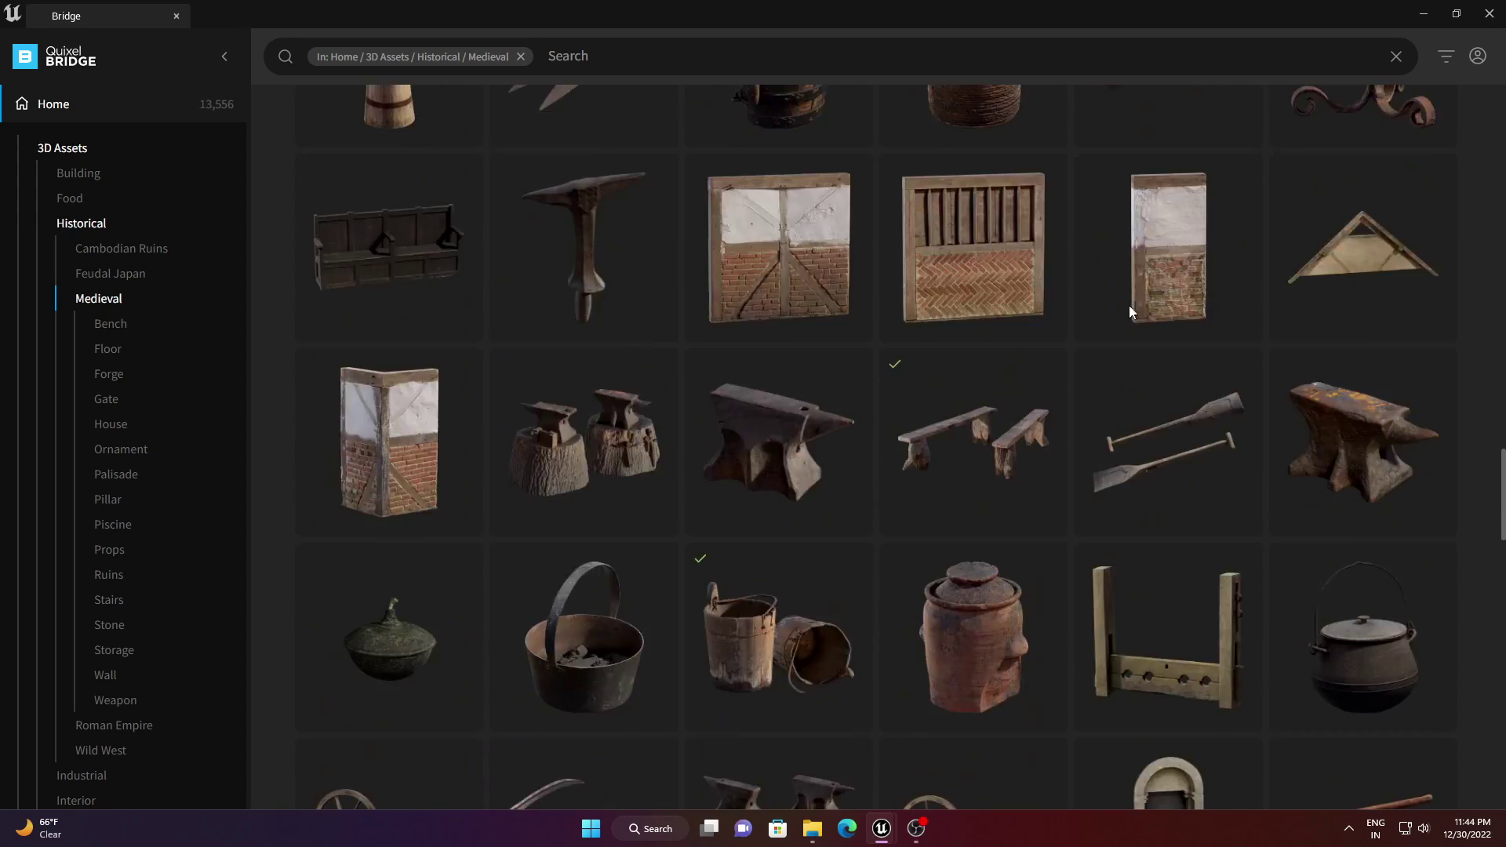
# - Find the Modular Fence among the locally stored Megascans assets and open its details
pyautogui.click(50, 110)
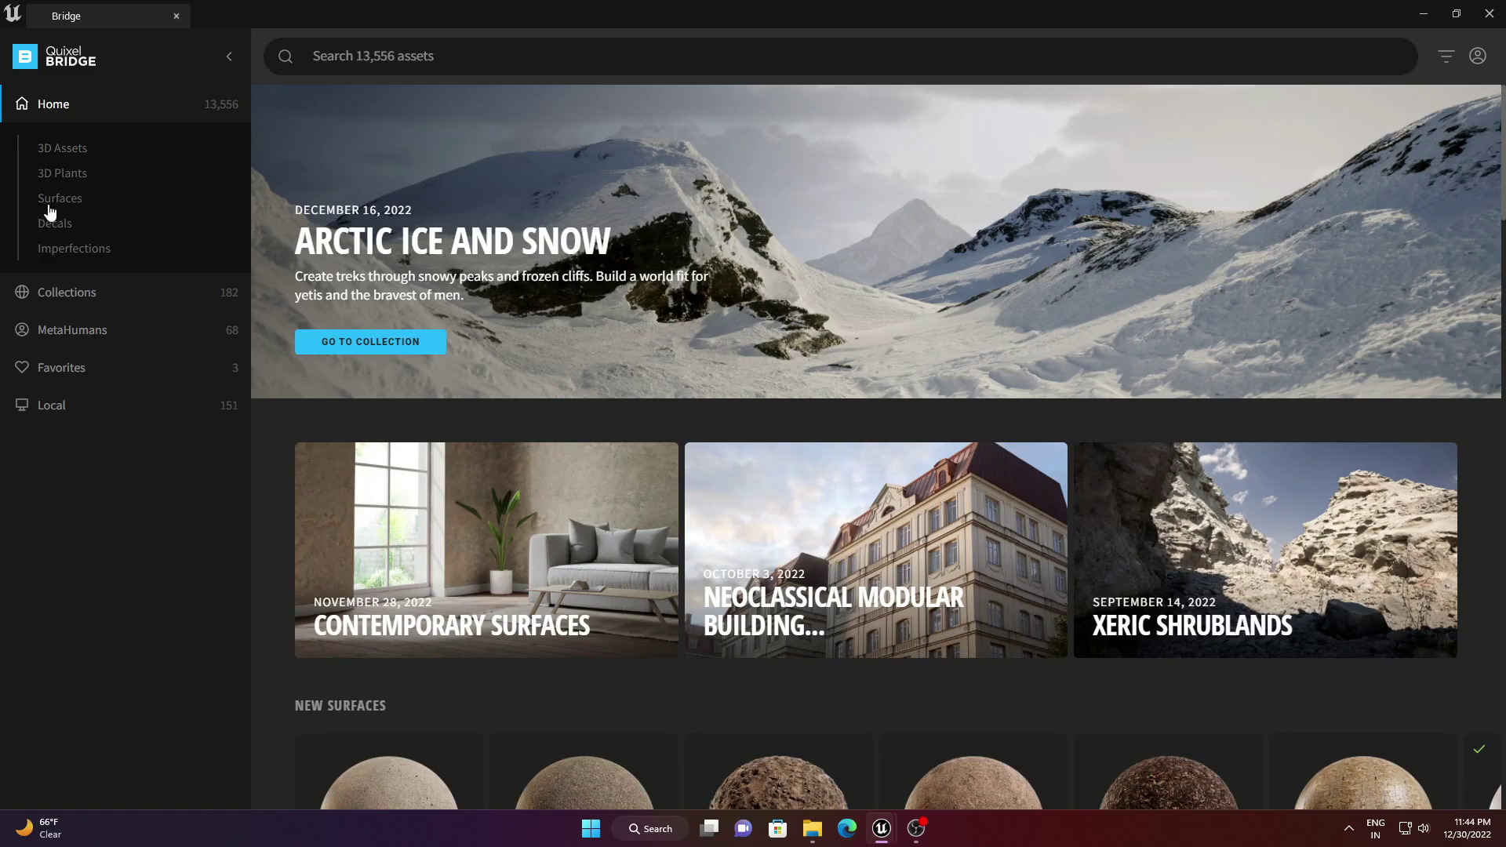
pyautogui.click(44, 416)
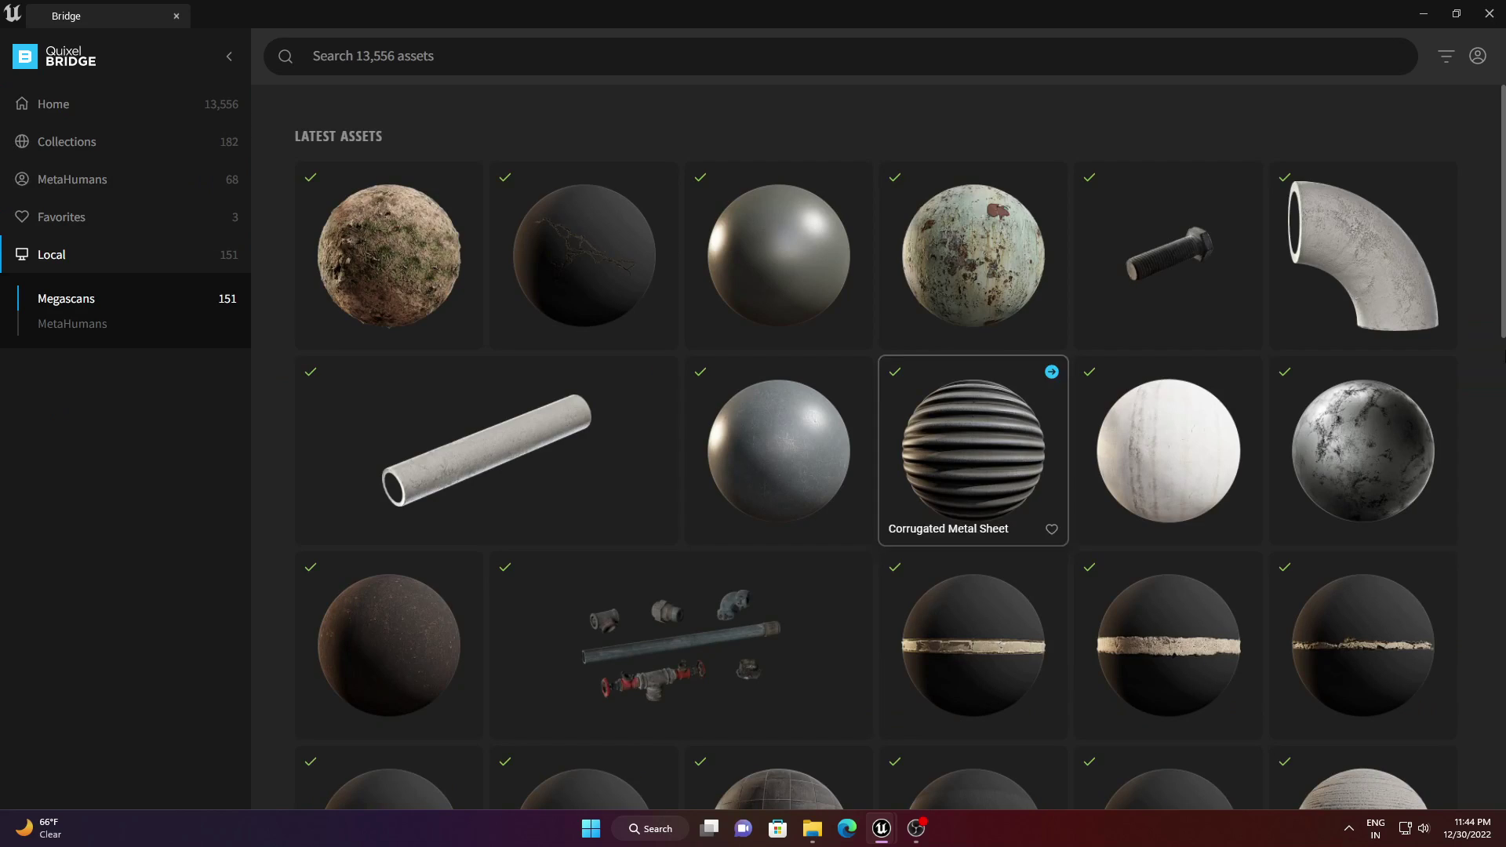
pyautogui.scroll(-4, 876, 447)
pyautogui.scroll(-10, 1480, 549)
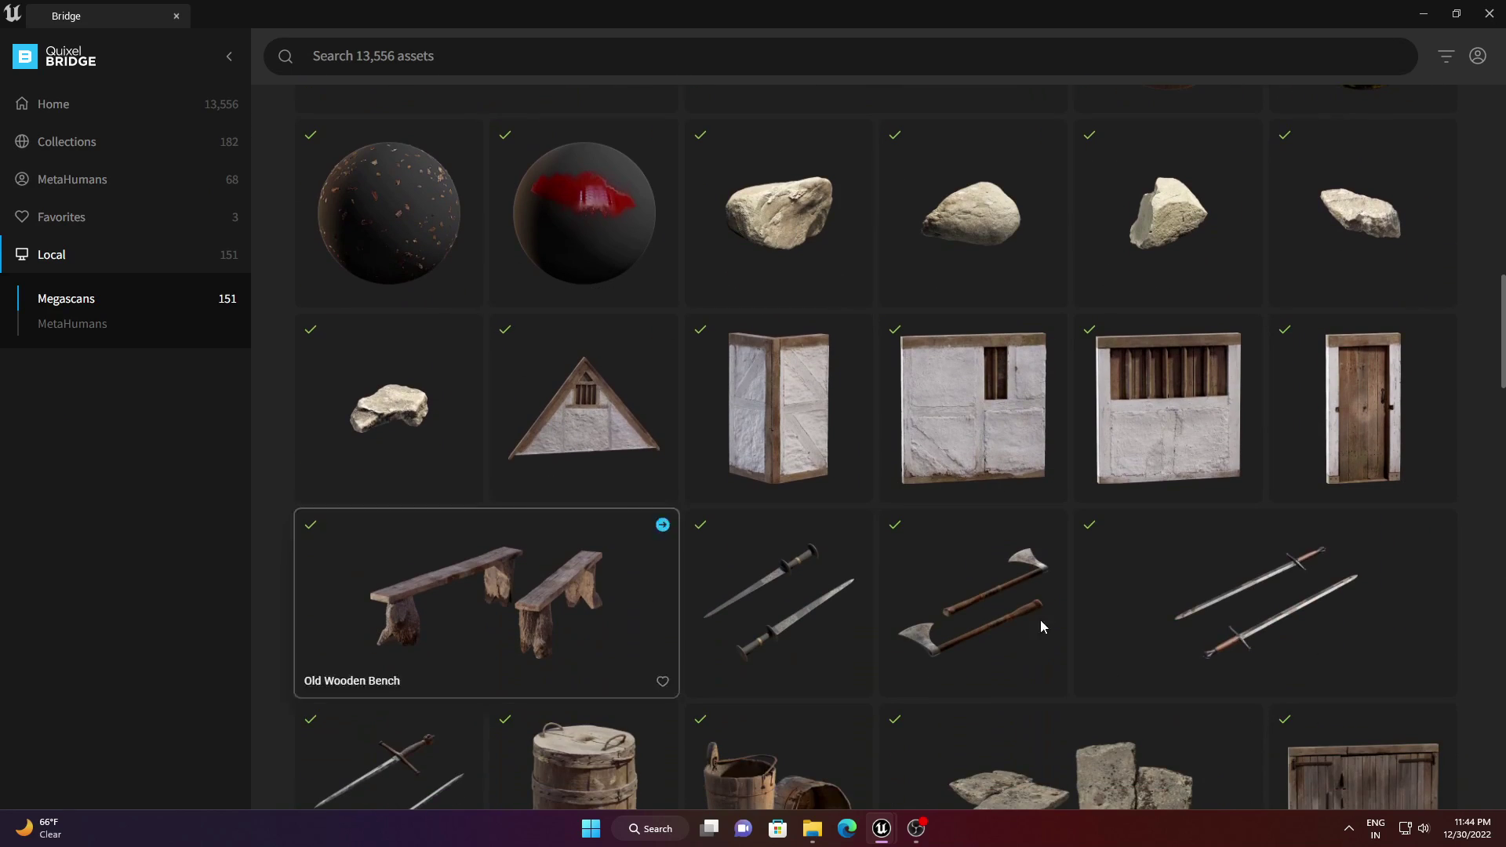
pyautogui.scroll(-5, 1020, 620)
pyautogui.scroll(-6, 581, 451)
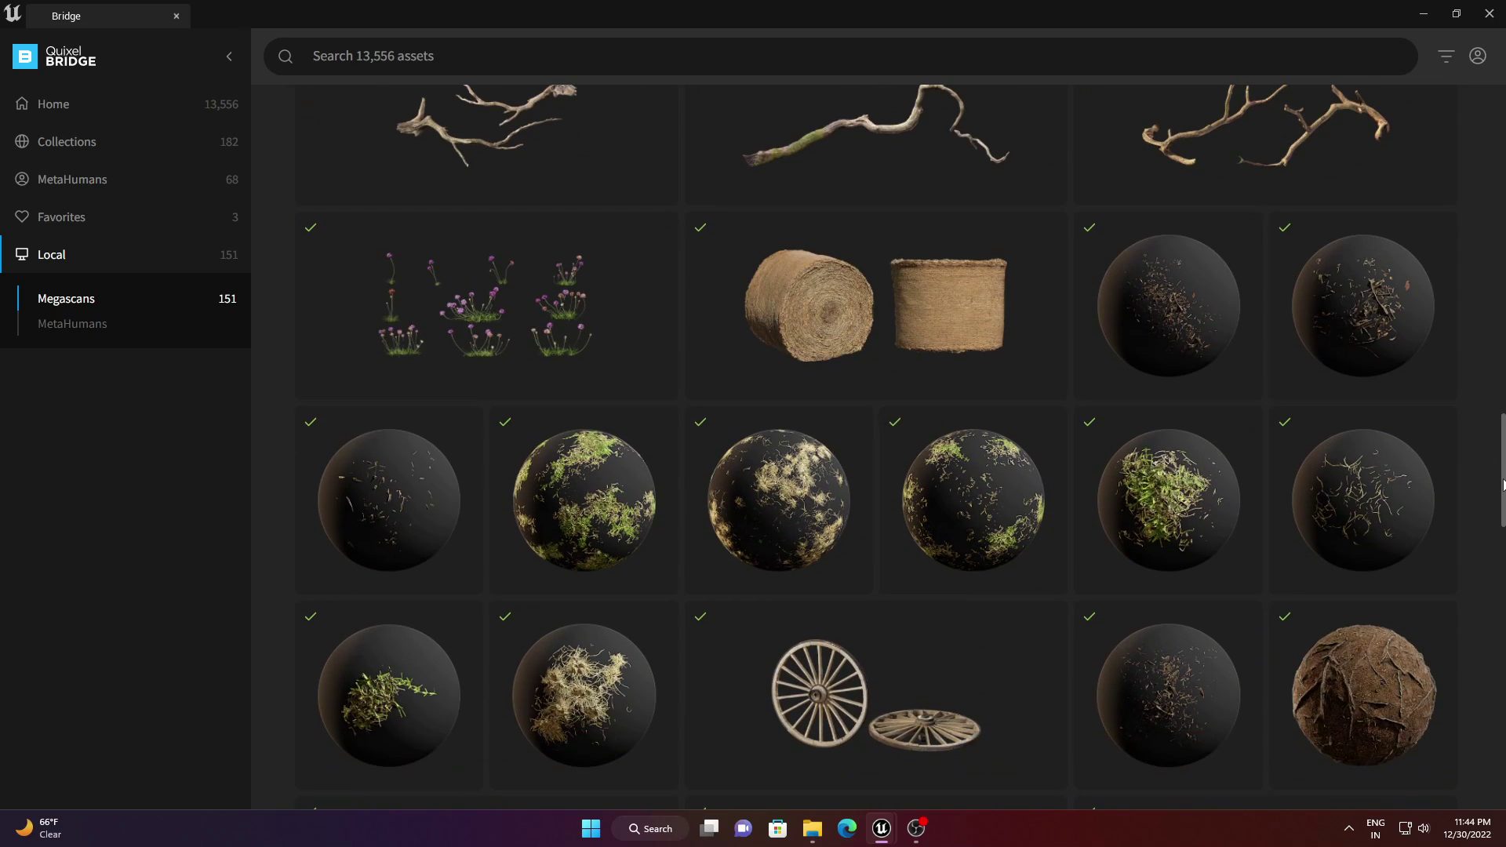
pyautogui.scroll(-6, 1490, 580)
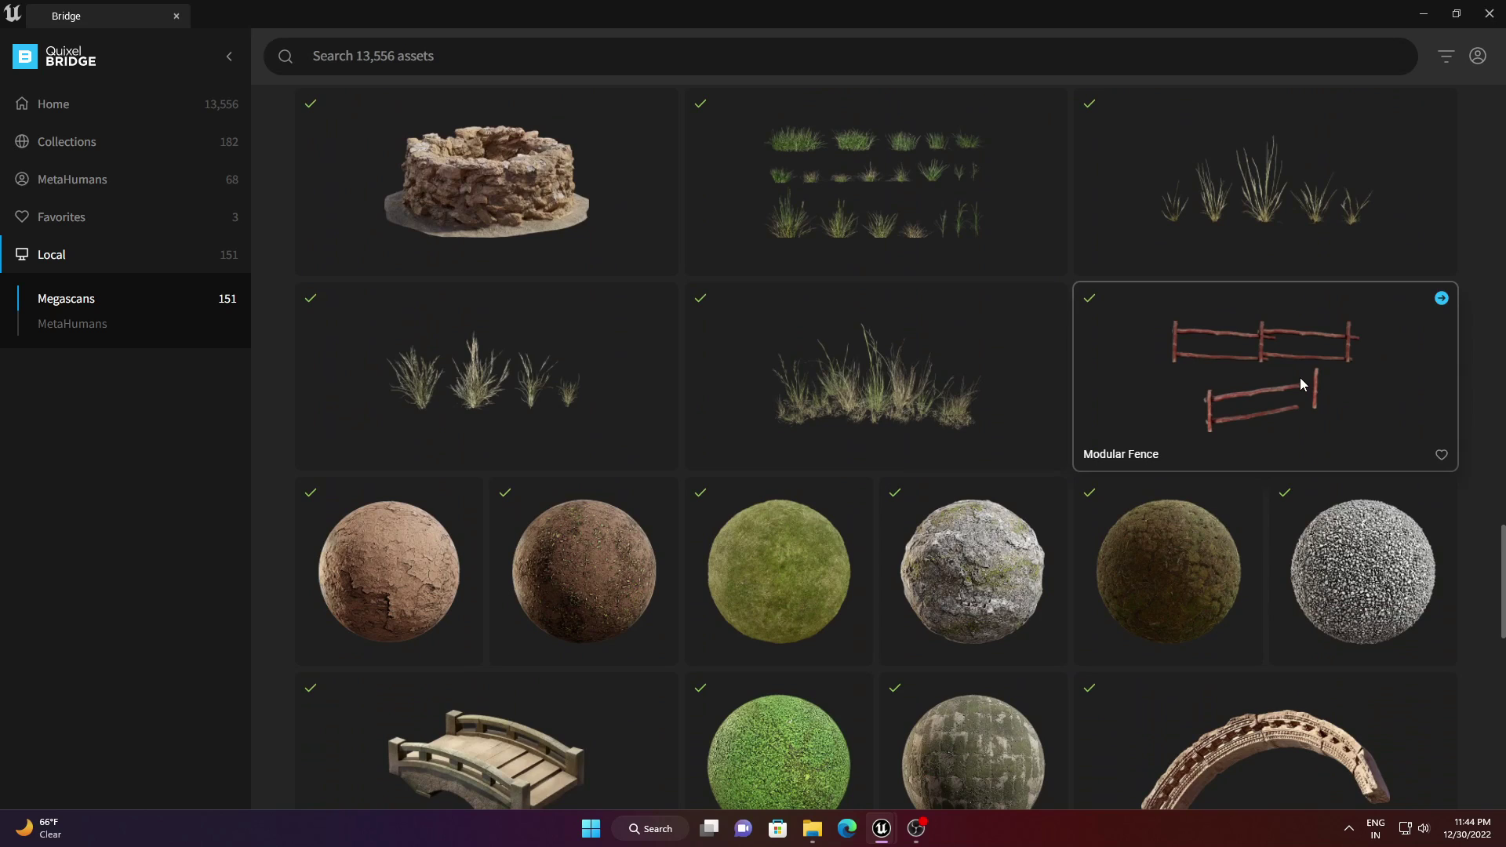
pyautogui.click(1230, 368)
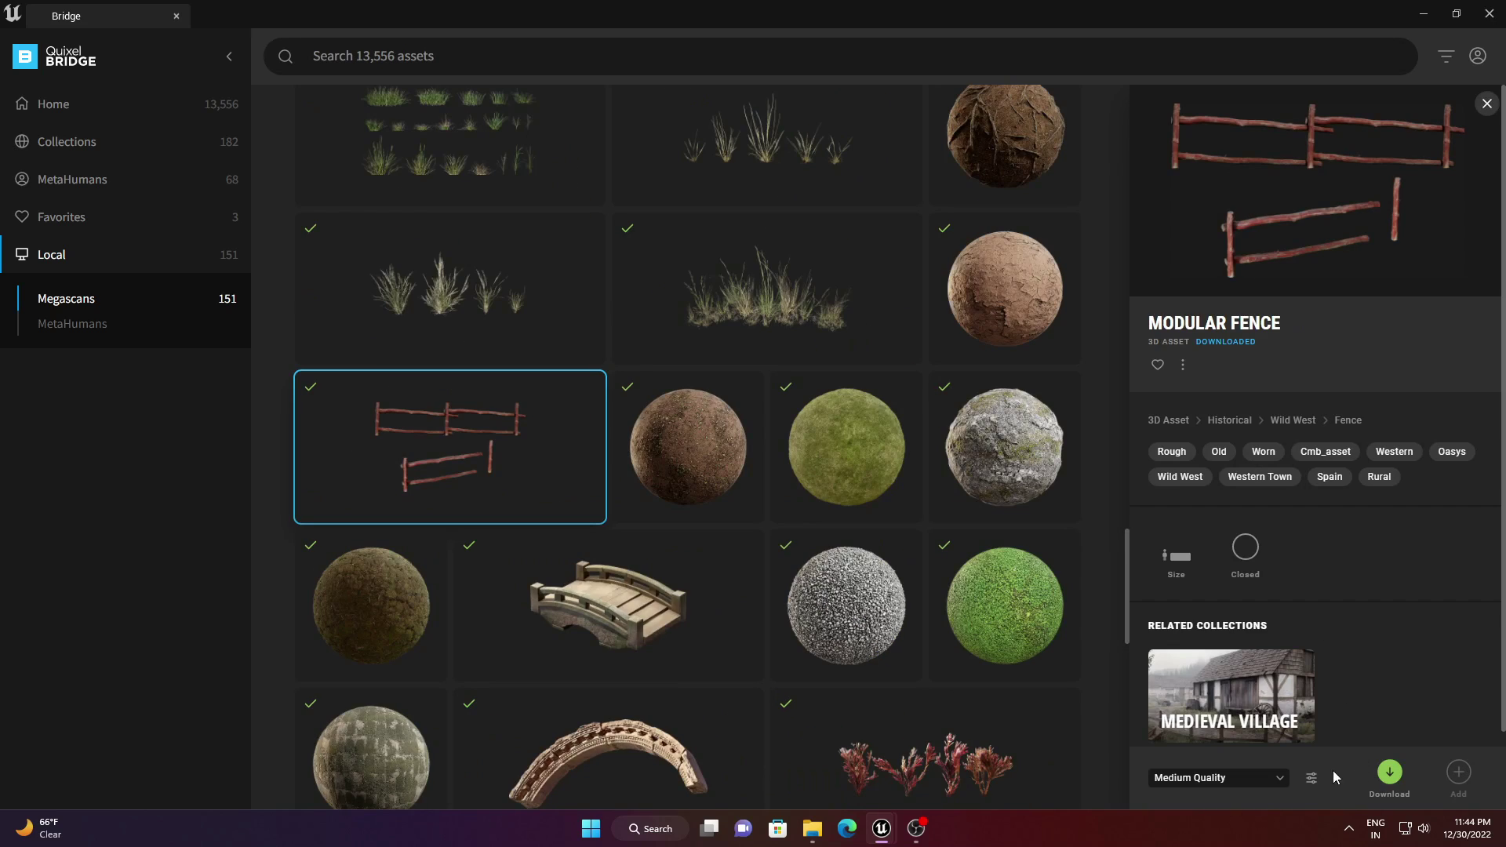
# - Download the Modular Fence at Nanite quality, add it to the project and return to the level
pyautogui.click(1276, 779)
pyautogui.click(1255, 747)
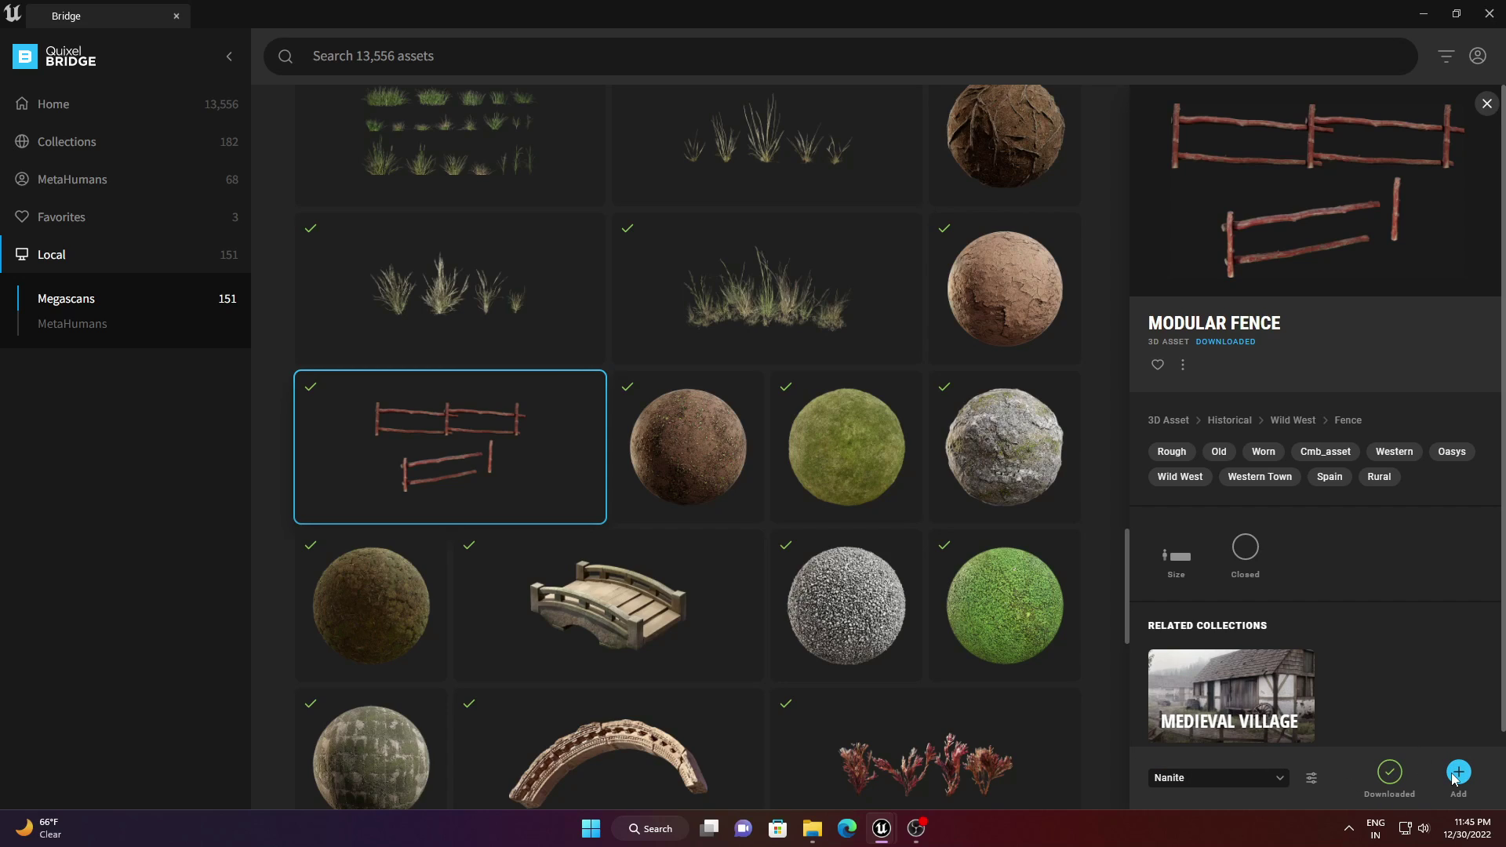
pyautogui.click(1425, 21)
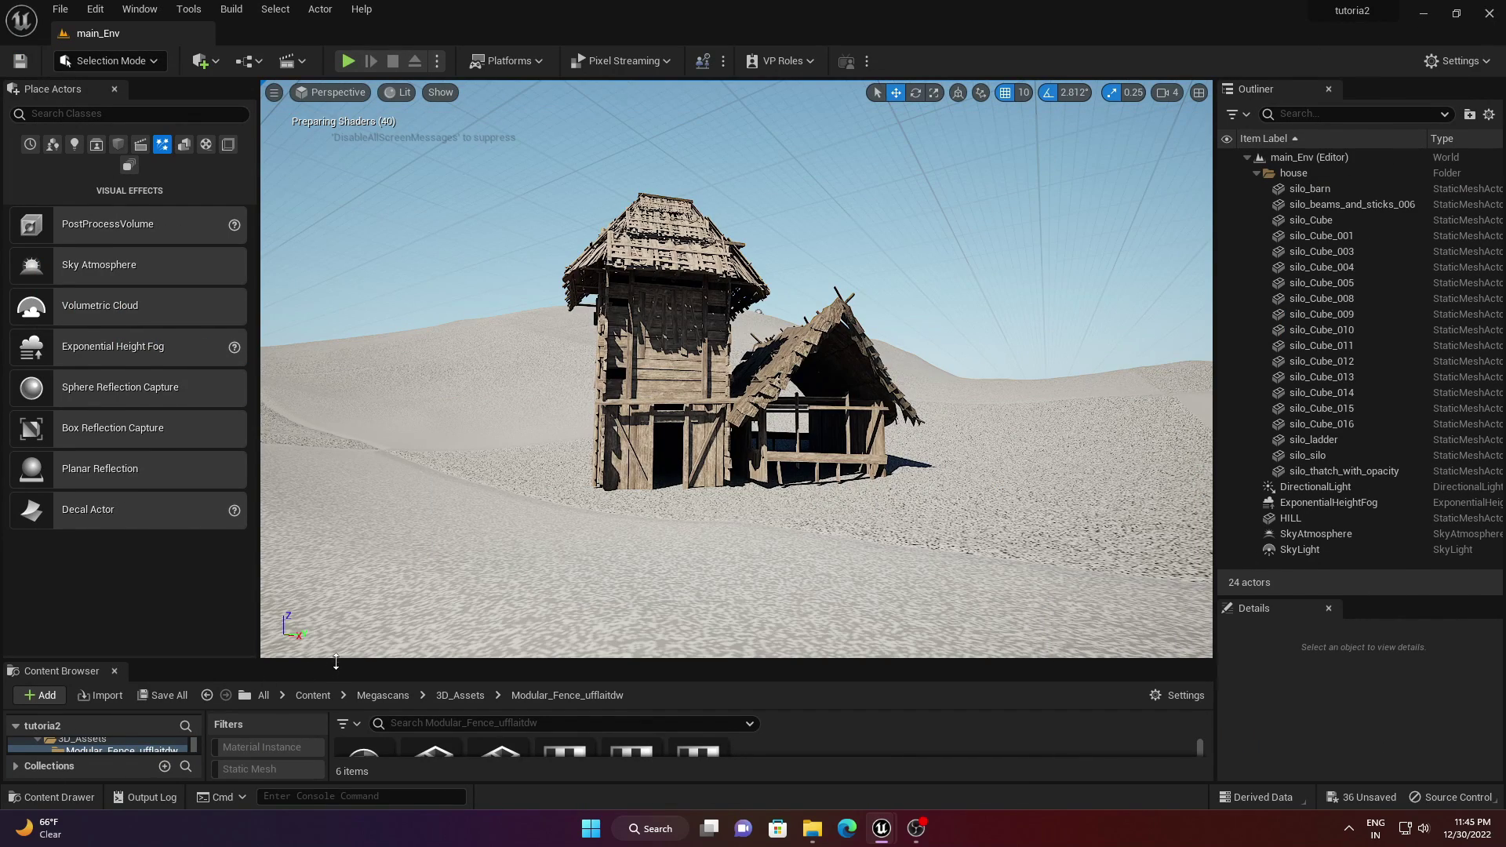
# - Place the two-rail Modular Fence mesh in front of the silo house and scale it uniformly to 0.5
pyautogui.moveTo(336, 666); pyautogui.dragTo(339, 525)
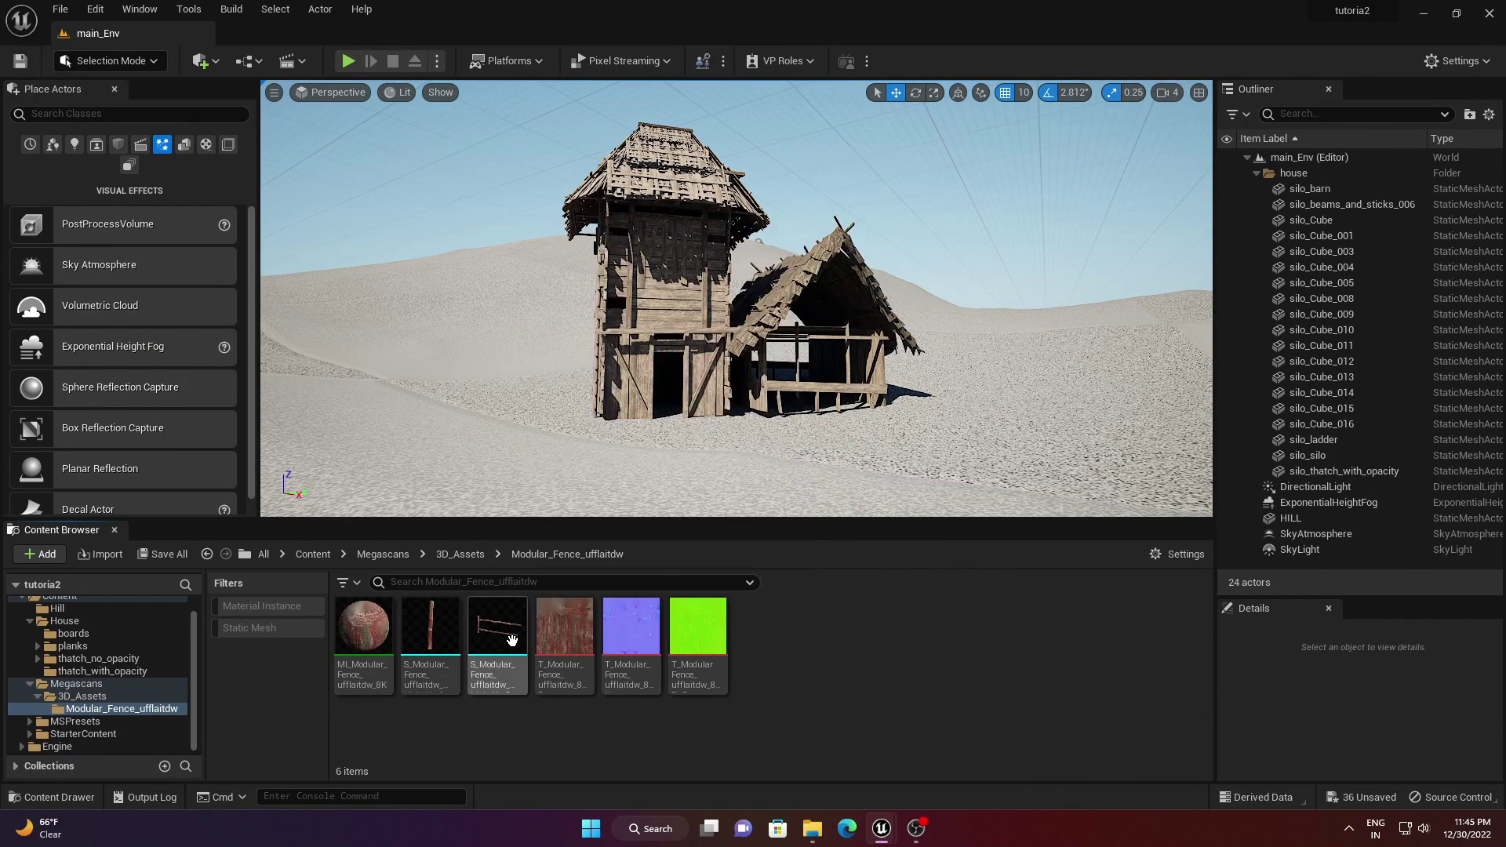
pyautogui.moveTo(498, 628); pyautogui.dragTo(441, 429)
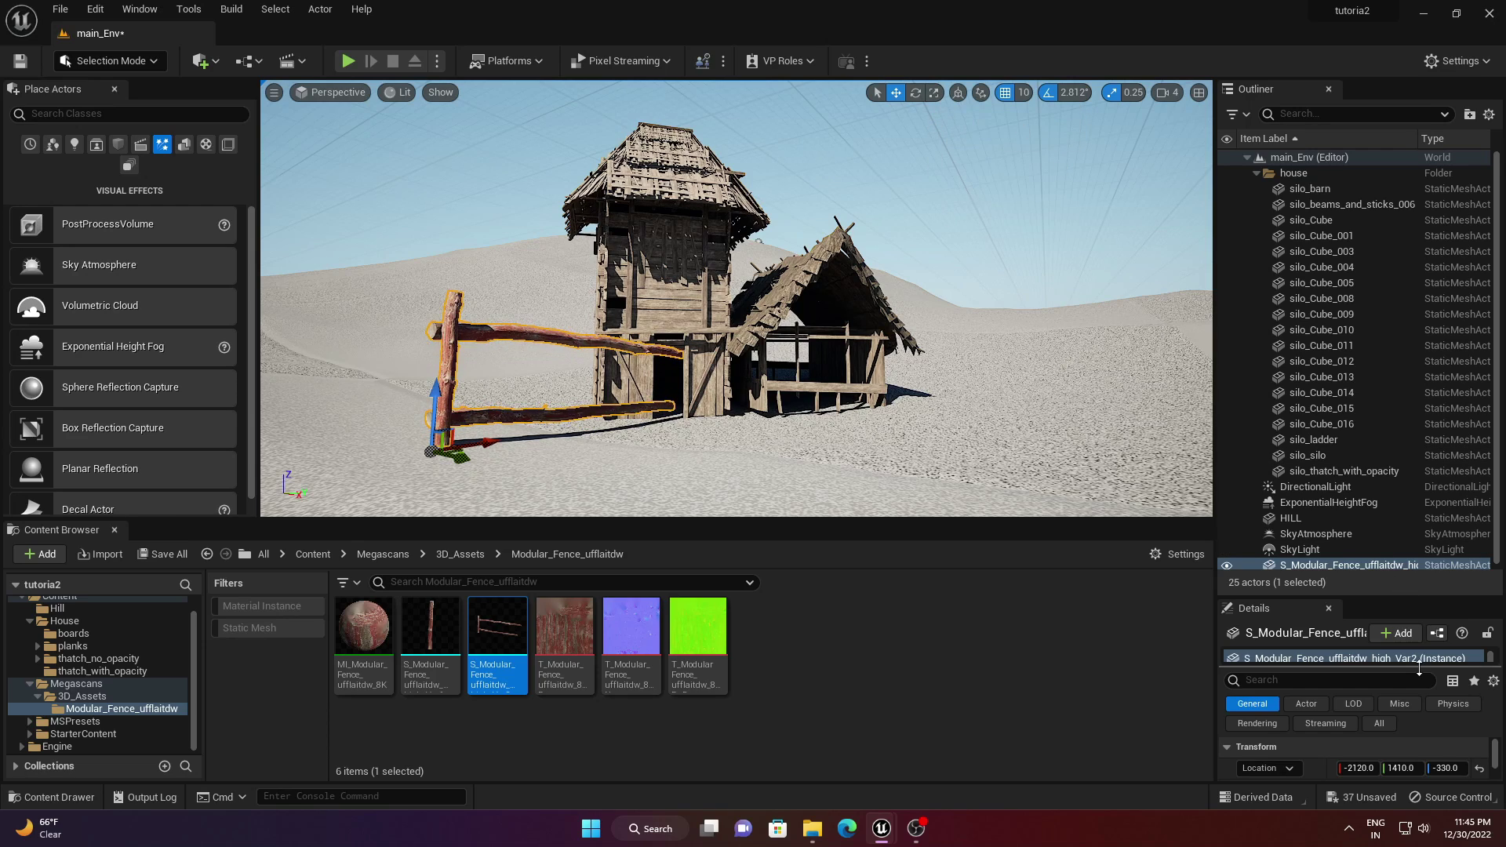
pyautogui.moveTo(1409, 596); pyautogui.dragTo(1411, 347)
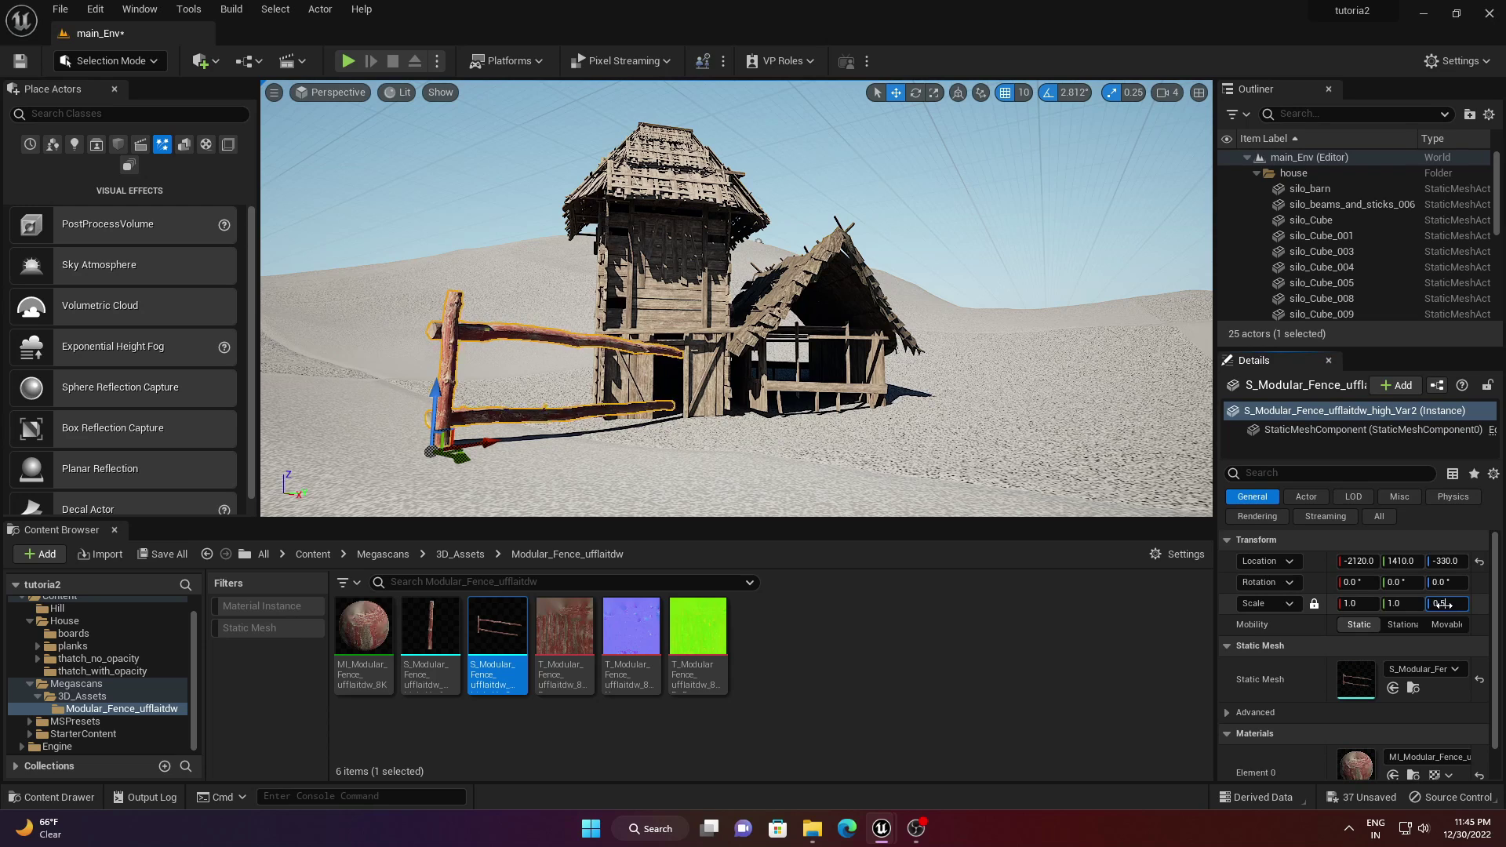
pyautogui.click(915, 92)
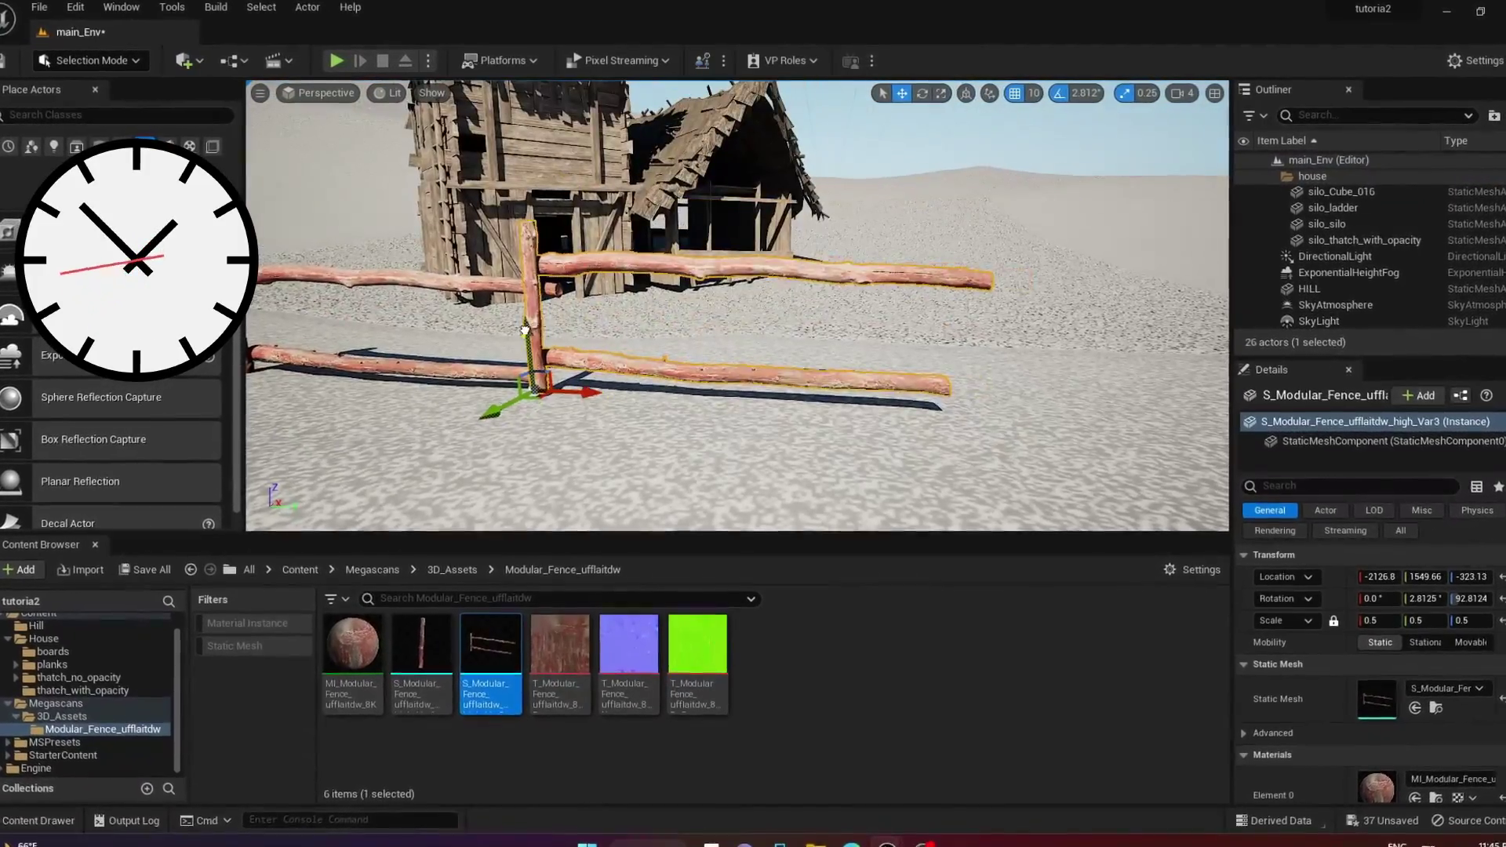
# - Rotate and position the duplicated fence pieces to form a continuous row following the ground beside the house
pyautogui.moveTo(935, 357); pyautogui.dragTo(916, 377)
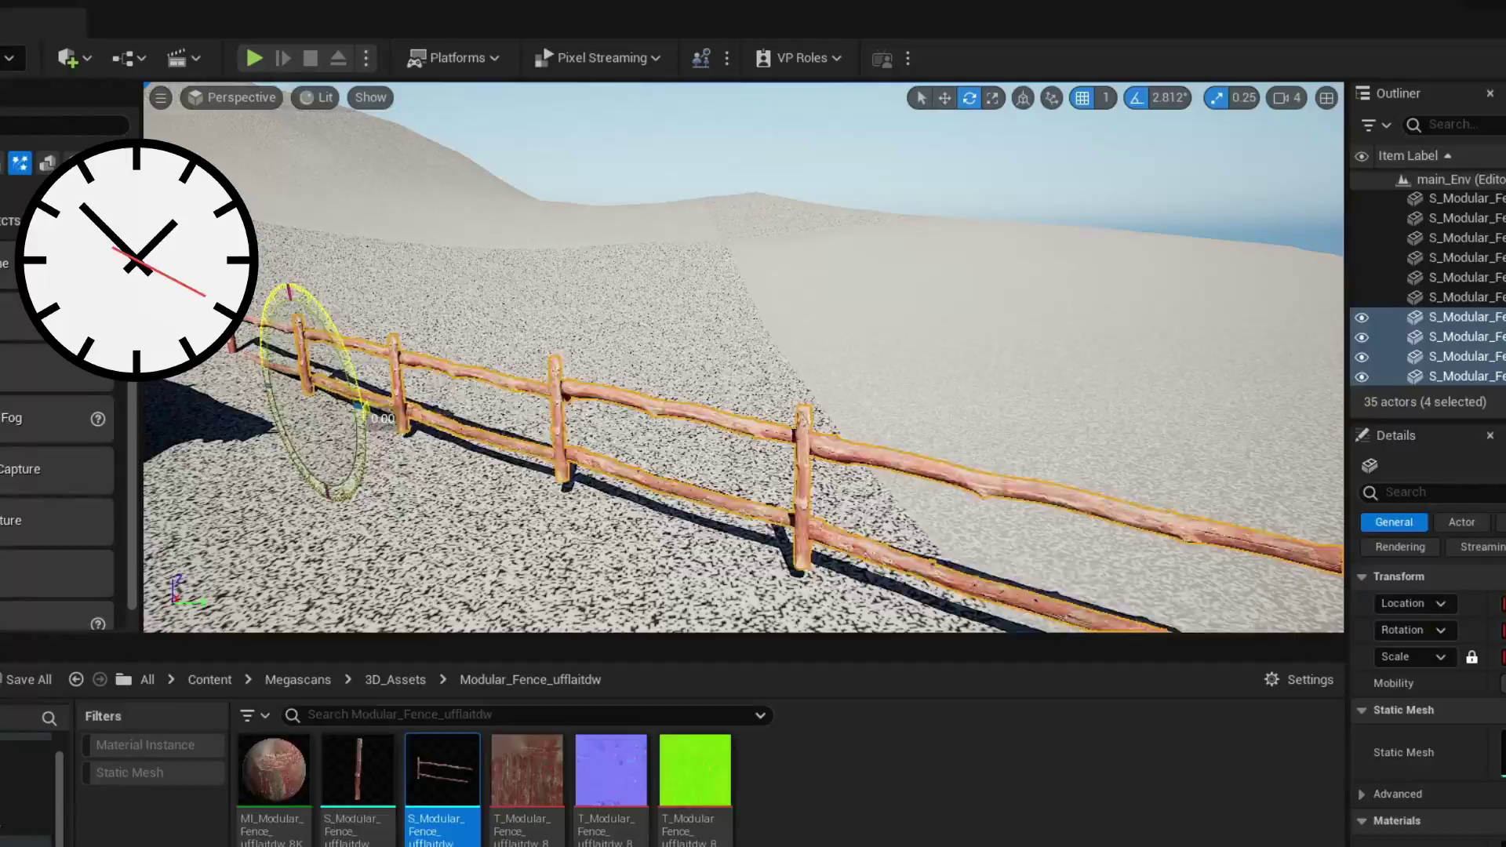
pyautogui.moveTo(708, 308); pyautogui.dragTo(709, 118, button='right')
pyautogui.click(944, 97)
pyautogui.click(970, 97)
pyautogui.click(944, 97)
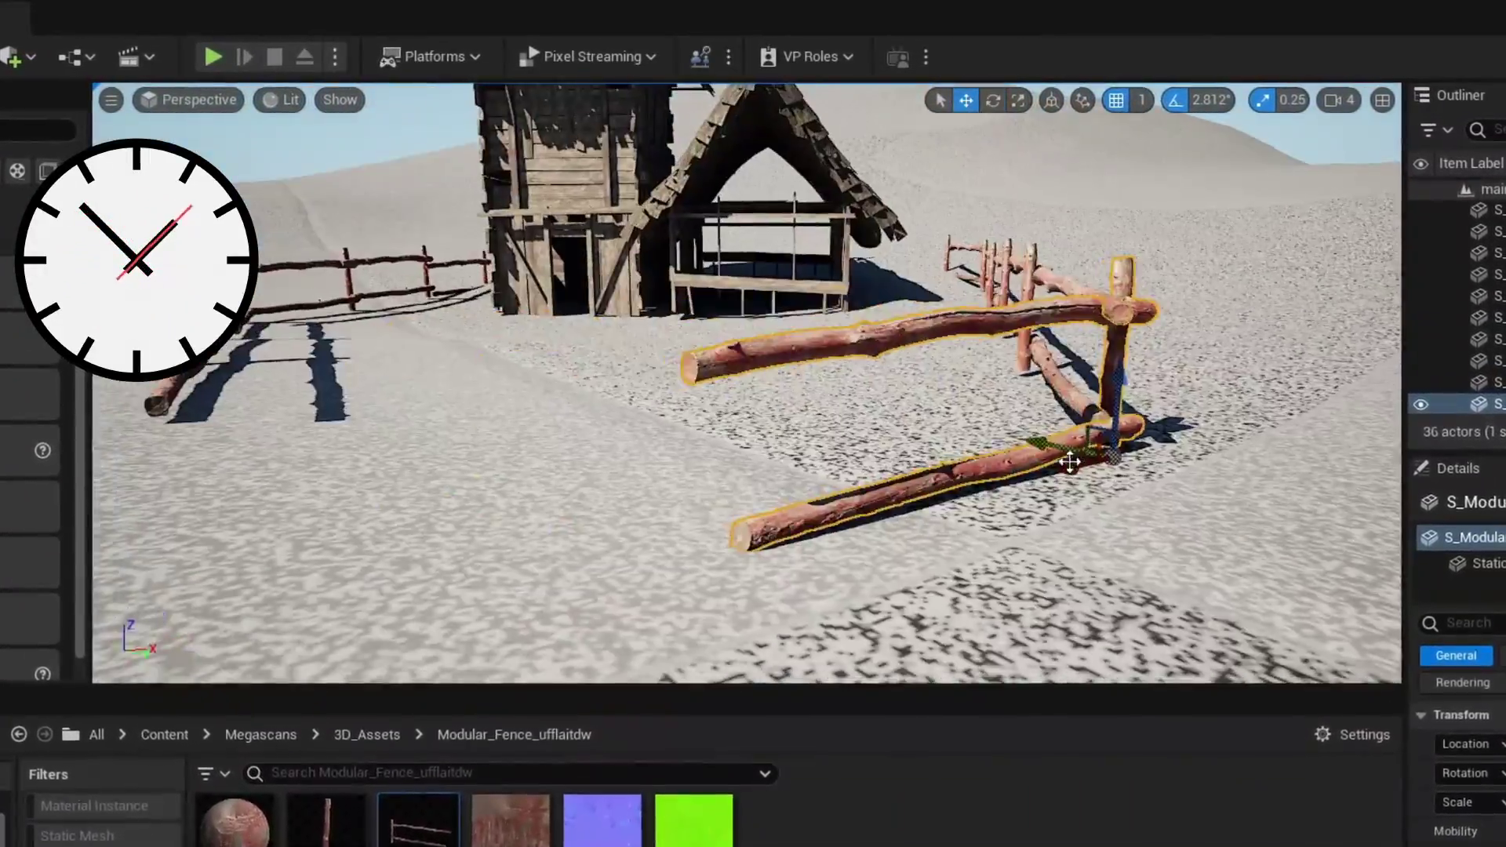
pyautogui.moveTo(1070, 462); pyautogui.dragTo(753, 384, button='right')
# - Duplicate the last fence piece of the silo-side row and rotate the copy into a slanted end section
pyautogui.click(330, 494)
pyautogui.press('e')
pyautogui.press('w')
pyautogui.keyDown('alt'); pyautogui.moveTo(259, 504); pyautogui.dragTo(396, 538); pyautogui.keyUp('alt')
pyautogui.moveTo(397, 538); pyautogui.dragTo(808, 463, button='right')
pyautogui.press('e')
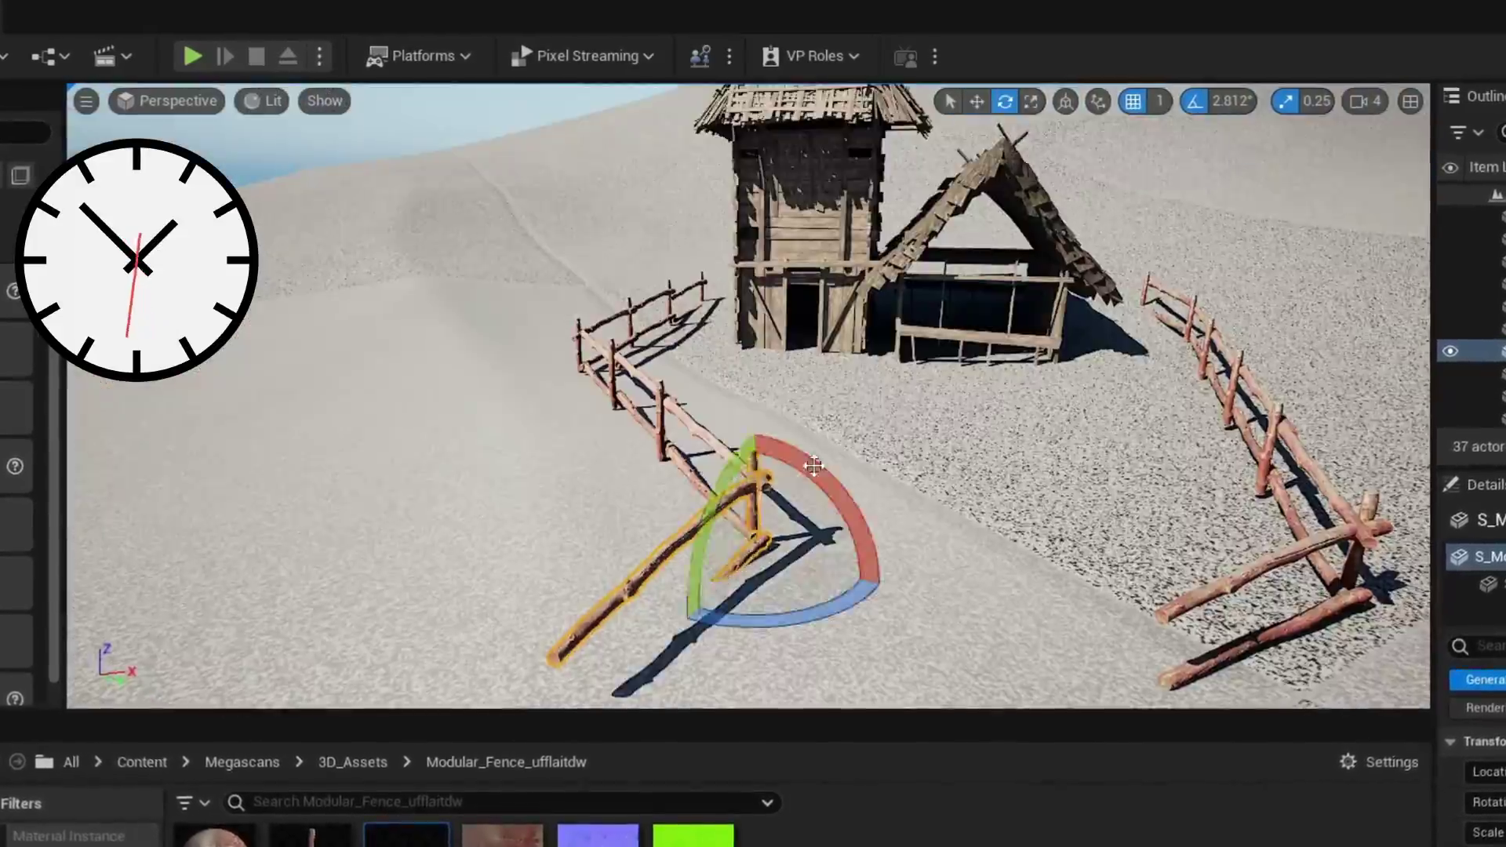
pyautogui.moveTo(814, 466); pyautogui.dragTo(831, 483)
# - Duplicate the end piece of the barn-side fence row to extend the enclosure
pyautogui.click(1261, 571)
pyautogui.press('w')
pyautogui.keyDown('alt'); pyautogui.moveTo(1262, 571); pyautogui.dragTo(910, 493); pyautogui.keyUp('alt')
pyautogui.moveTo(910, 492); pyautogui.dragTo(1059, 531, button='right')
# - Duplicate another fence piece near the front opening and rotate the copy to finish the enclosure around the house
pyautogui.click(851, 184)
pyautogui.click(740, 484)
pyautogui.keyDown('alt'); pyautogui.moveTo(694, 455); pyautogui.dragTo(788, 514); pyautogui.keyUp('alt')
pyautogui.press('e')
pyautogui.moveTo(879, 502); pyautogui.dragTo(1062, 535)
pyautogui.moveTo(1062, 534); pyautogui.dragTo(484, 403, button='right')
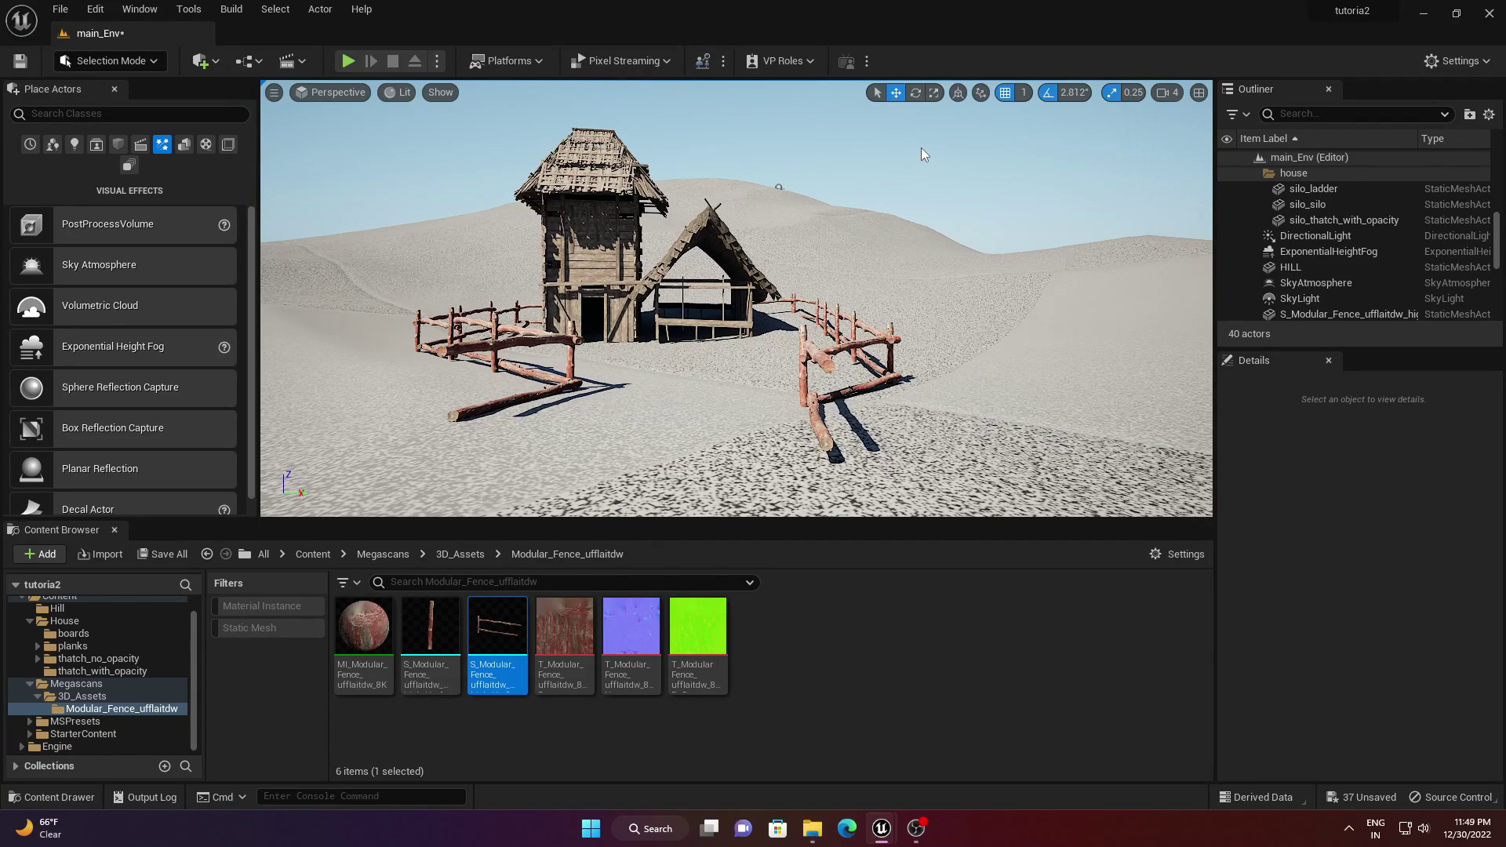
pyautogui.moveTo(867, 374); pyautogui.dragTo(866, 374, button='right')
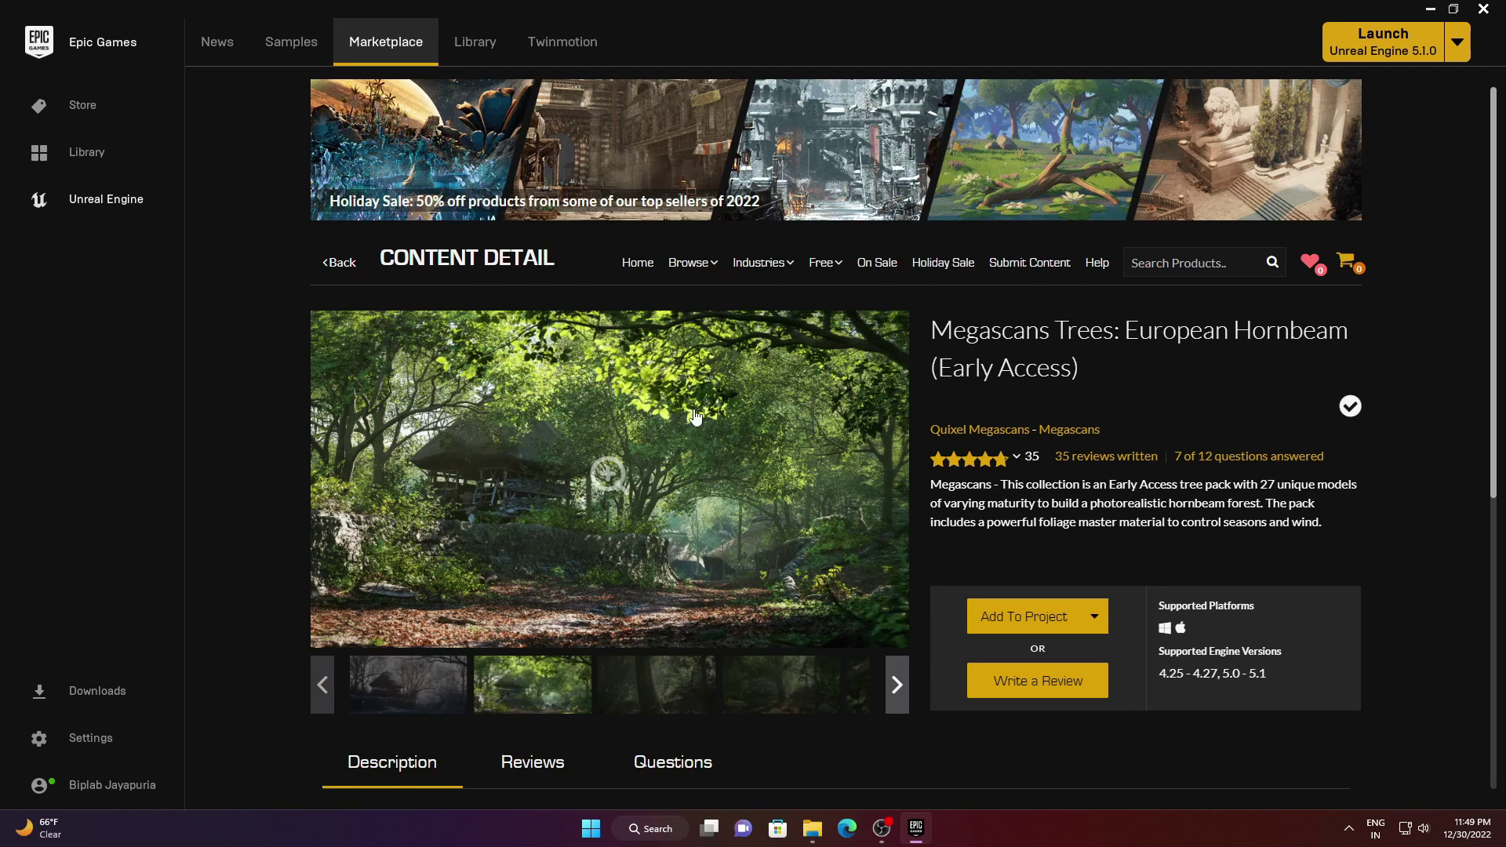
# - In the Epic Games Launcher, add Megascans Trees: European Hornbeam (Early Access) to the tutoria2 project
pyautogui.moveTo(932, 322); pyautogui.dragTo(1095, 386)
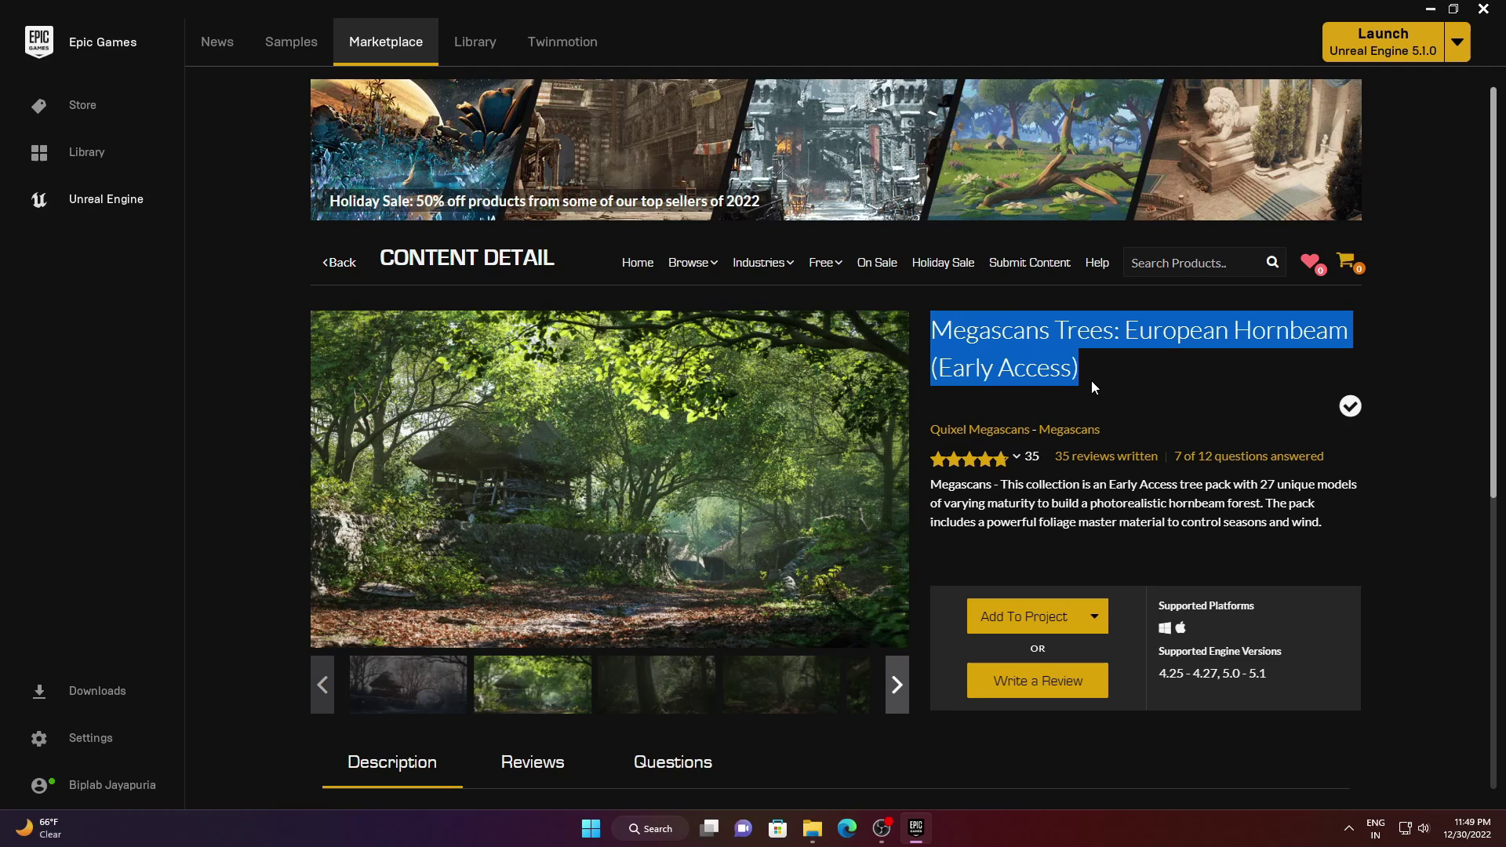
pyautogui.click(1027, 618)
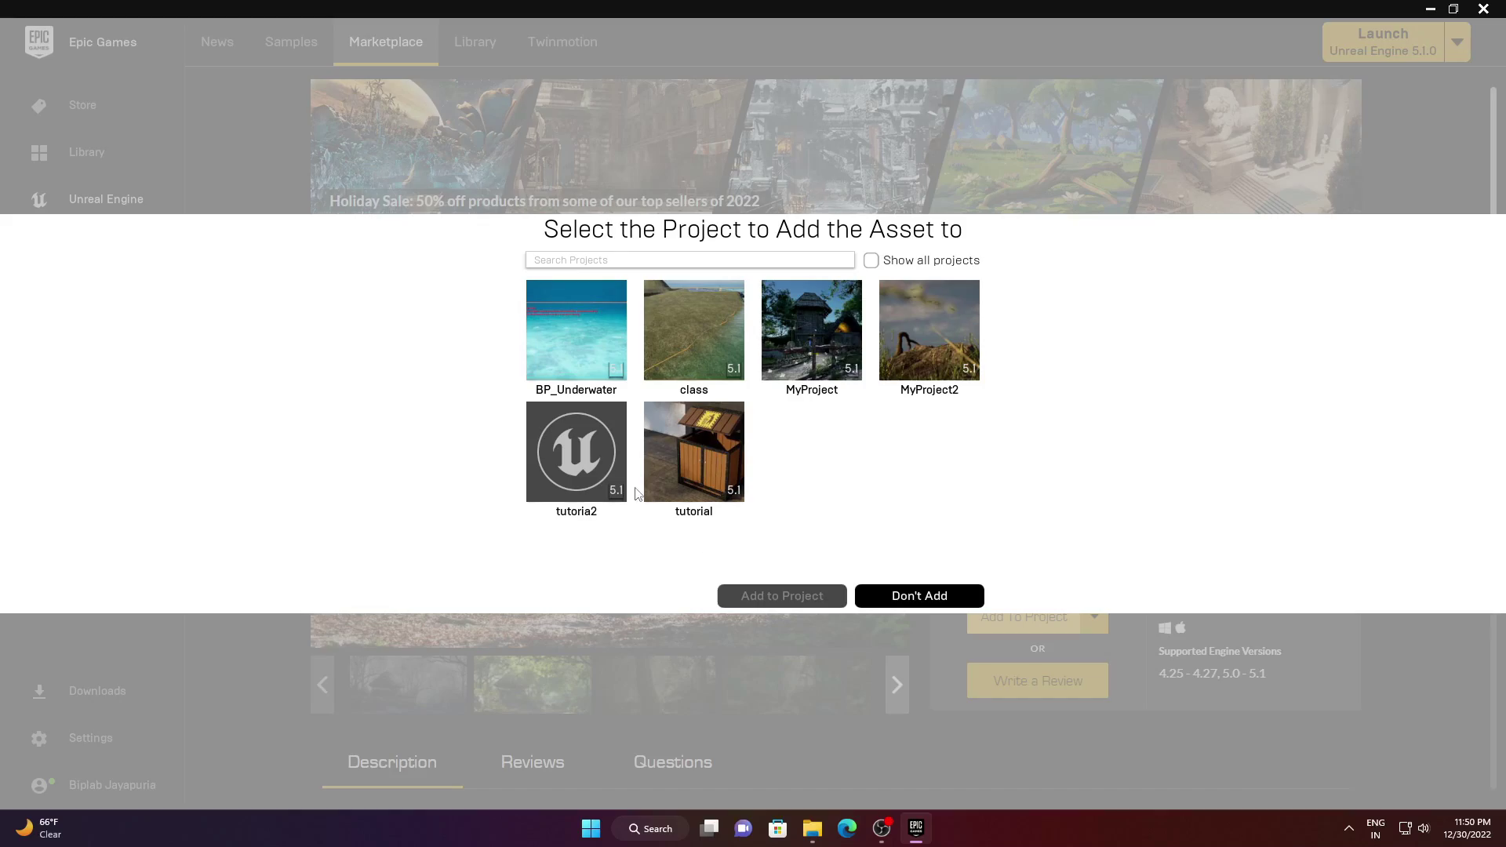
pyautogui.click(553, 459)
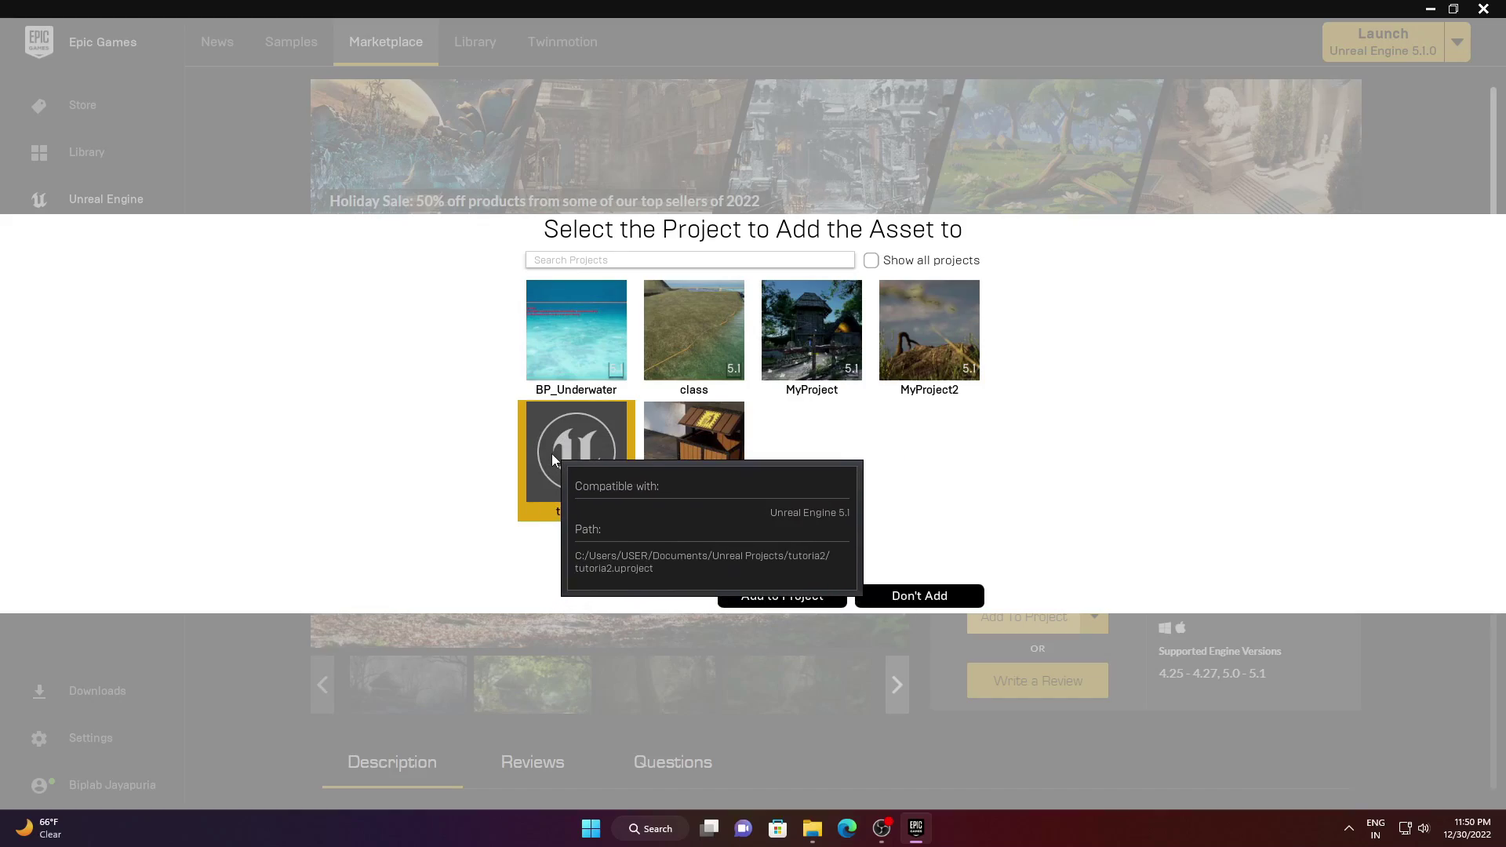
pyautogui.click(822, 595)
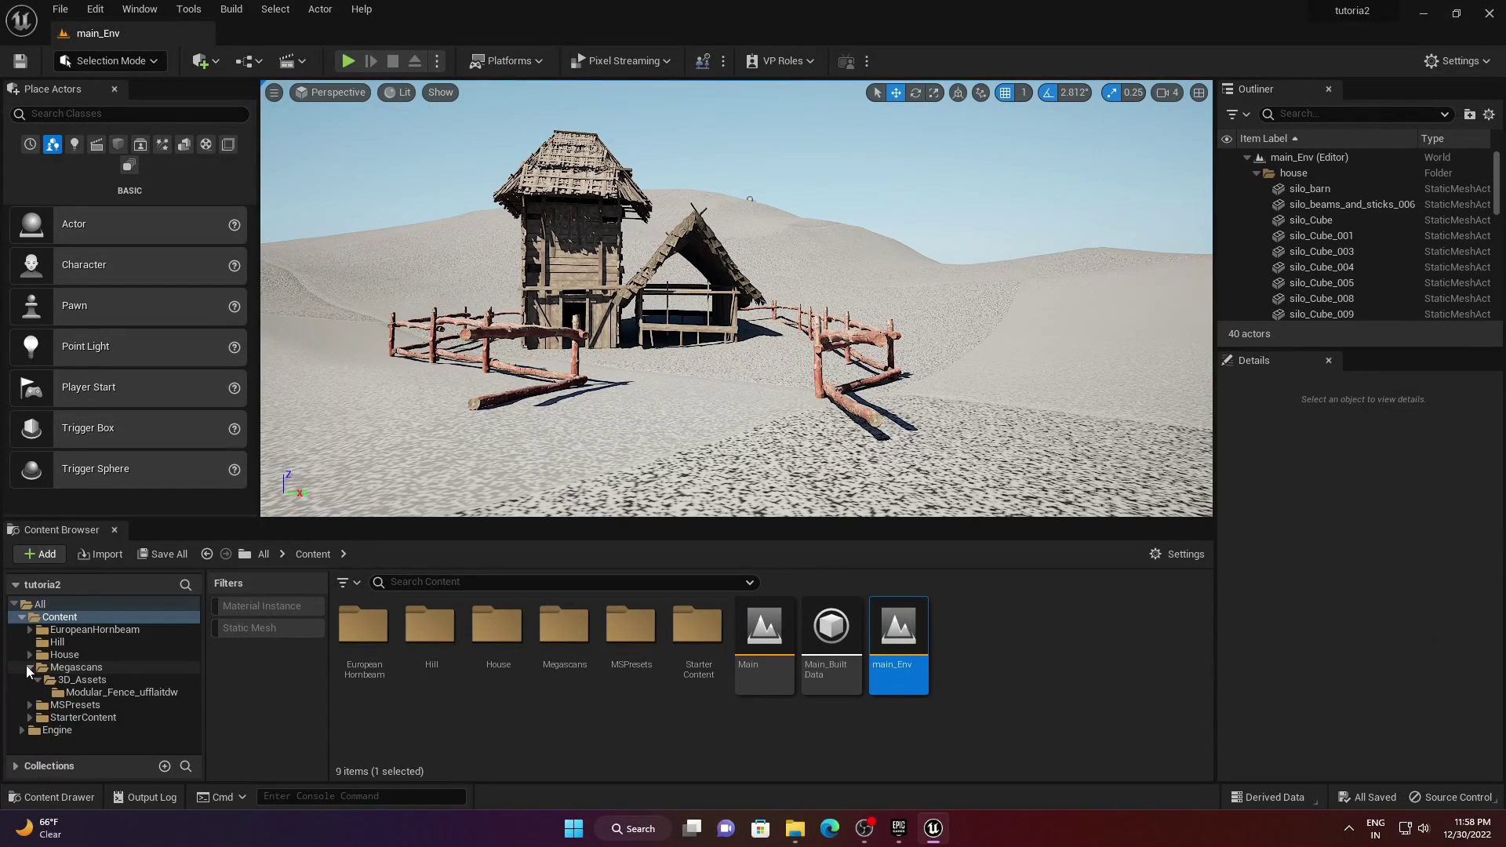
# - Open the PivotPainter folder in EuropeanHornbeam's Geometry folder and look through its tree meshes
pyautogui.click(29, 669)
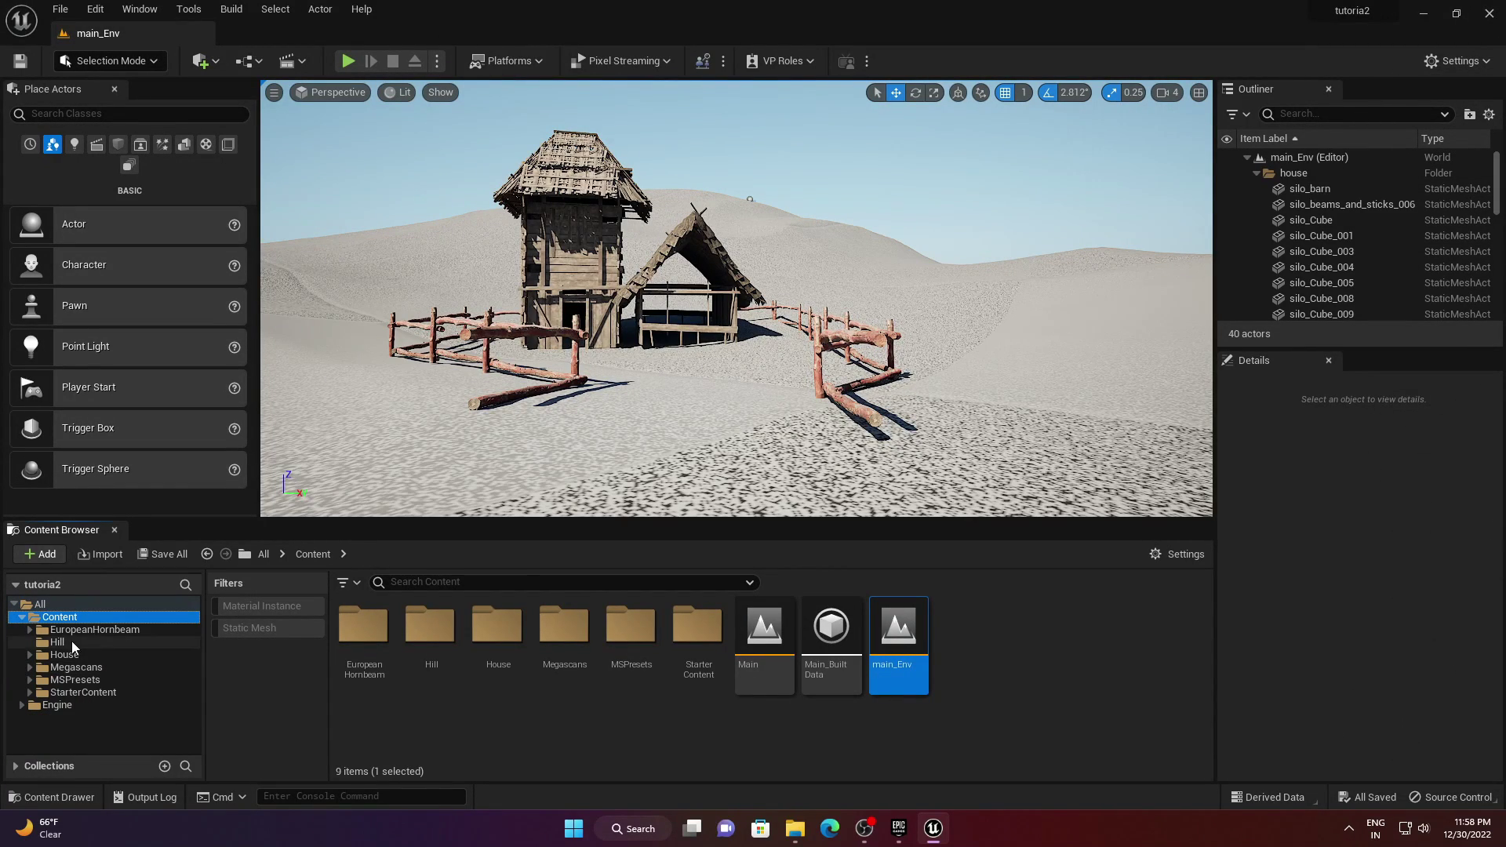
pyautogui.click(76, 632)
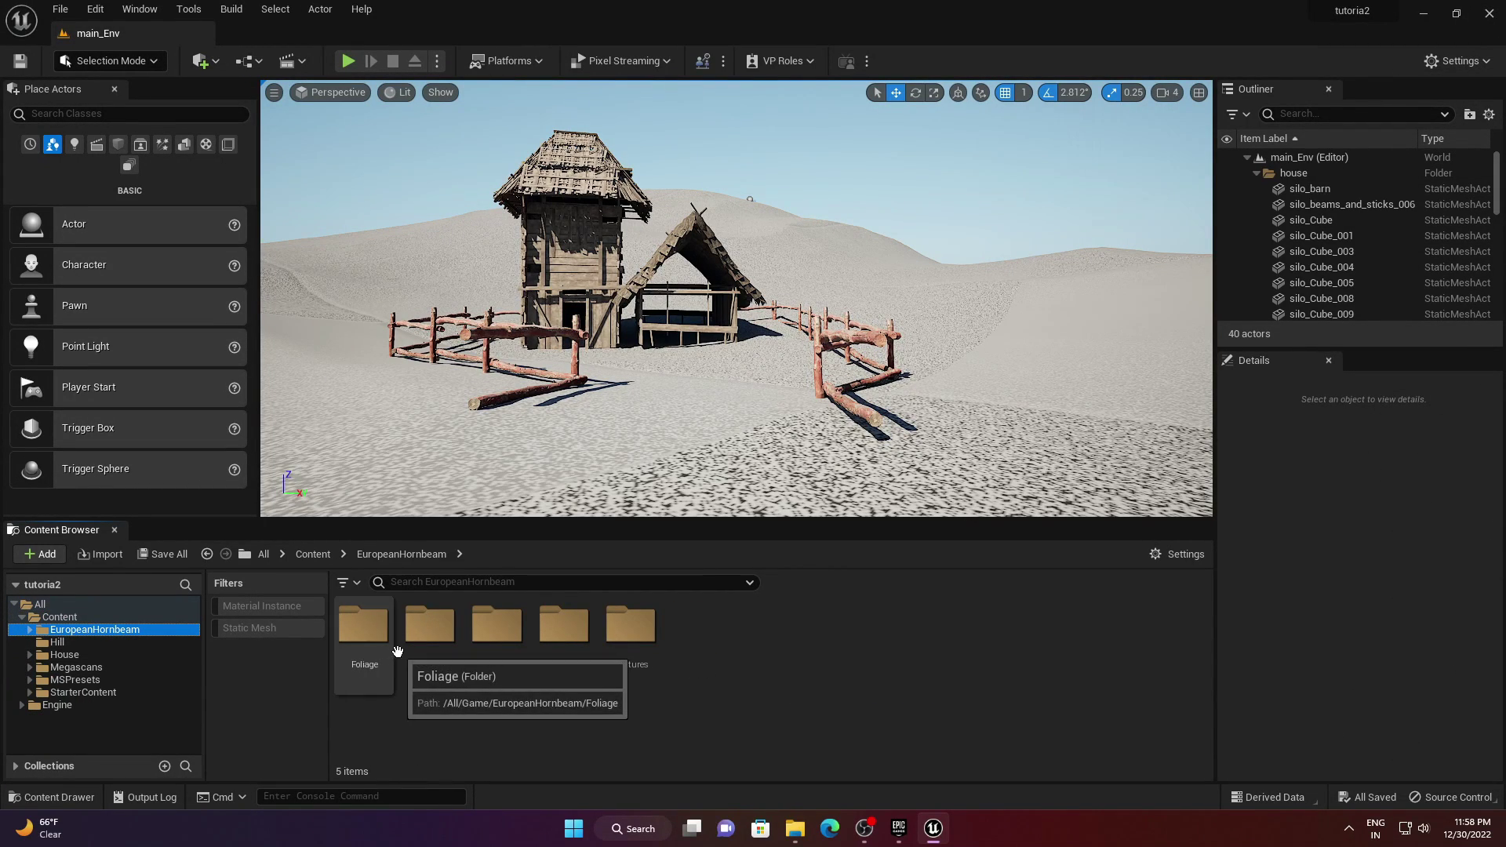
pyautogui.doubleClick(427, 645)
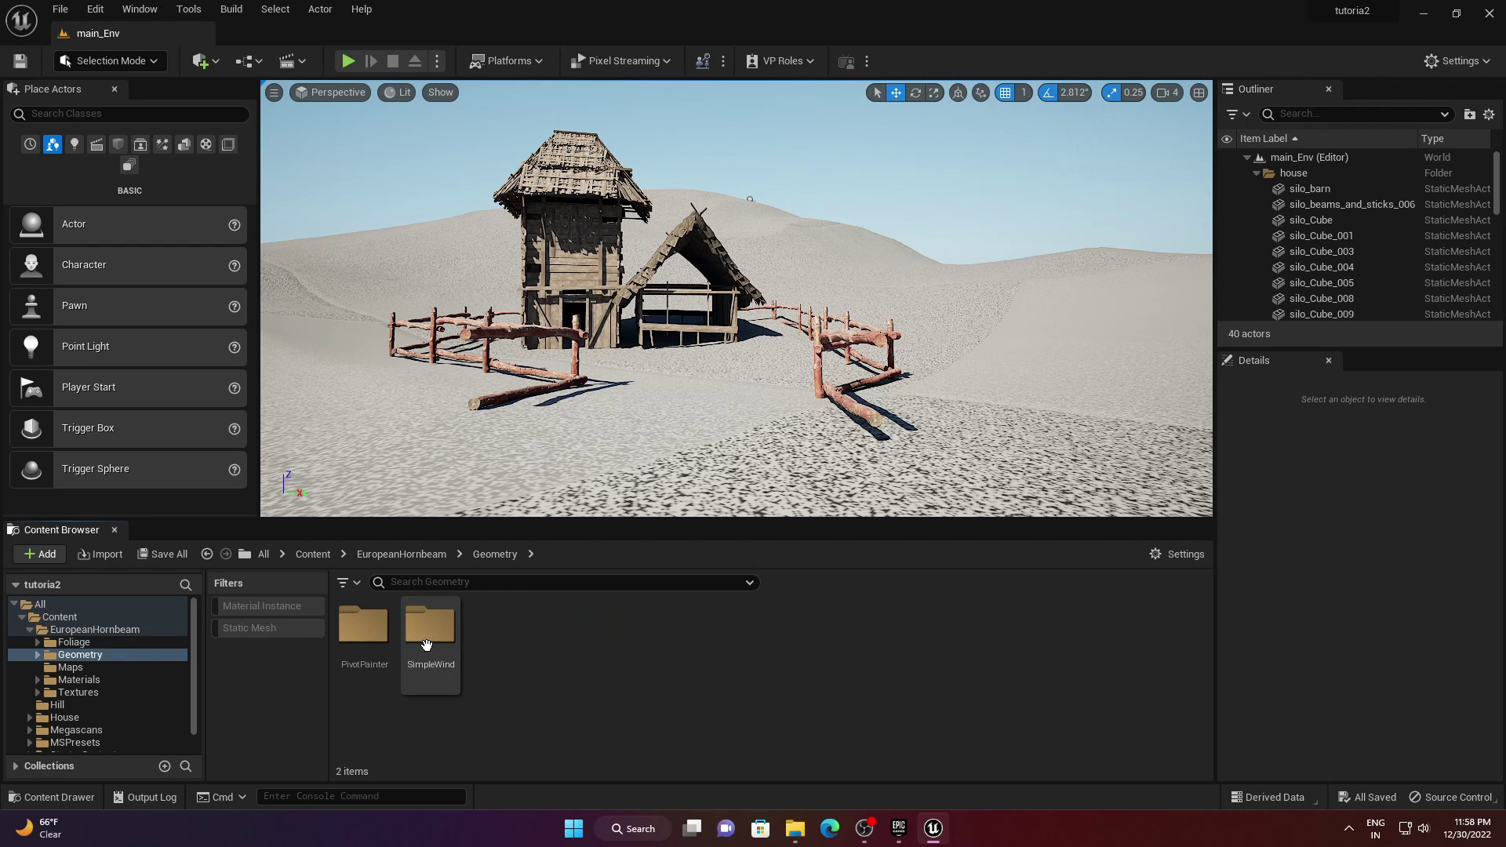
pyautogui.doubleClick(364, 628)
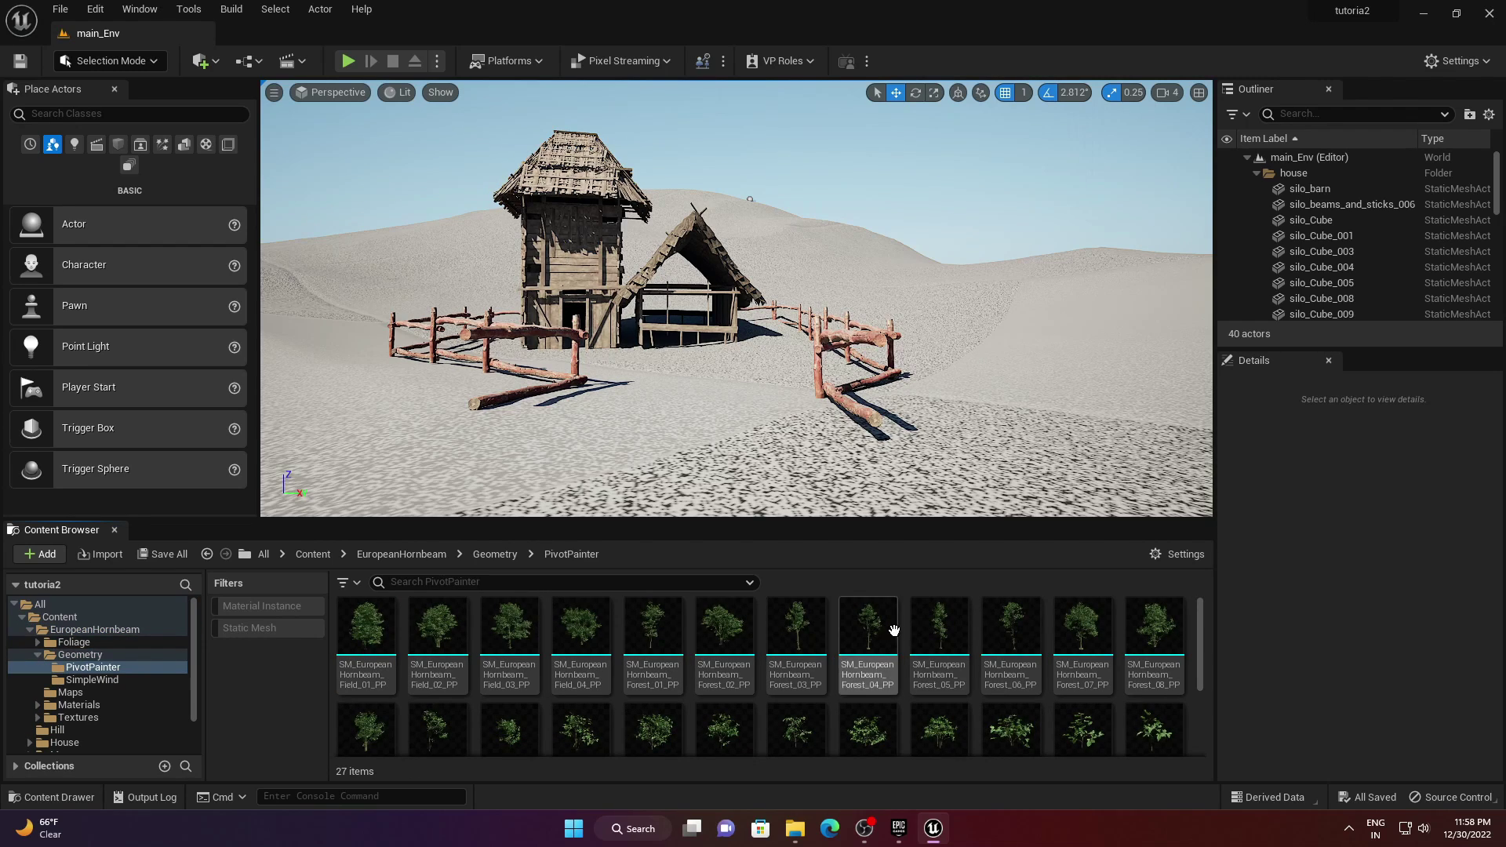
pyautogui.scroll(-2, 797, 730)
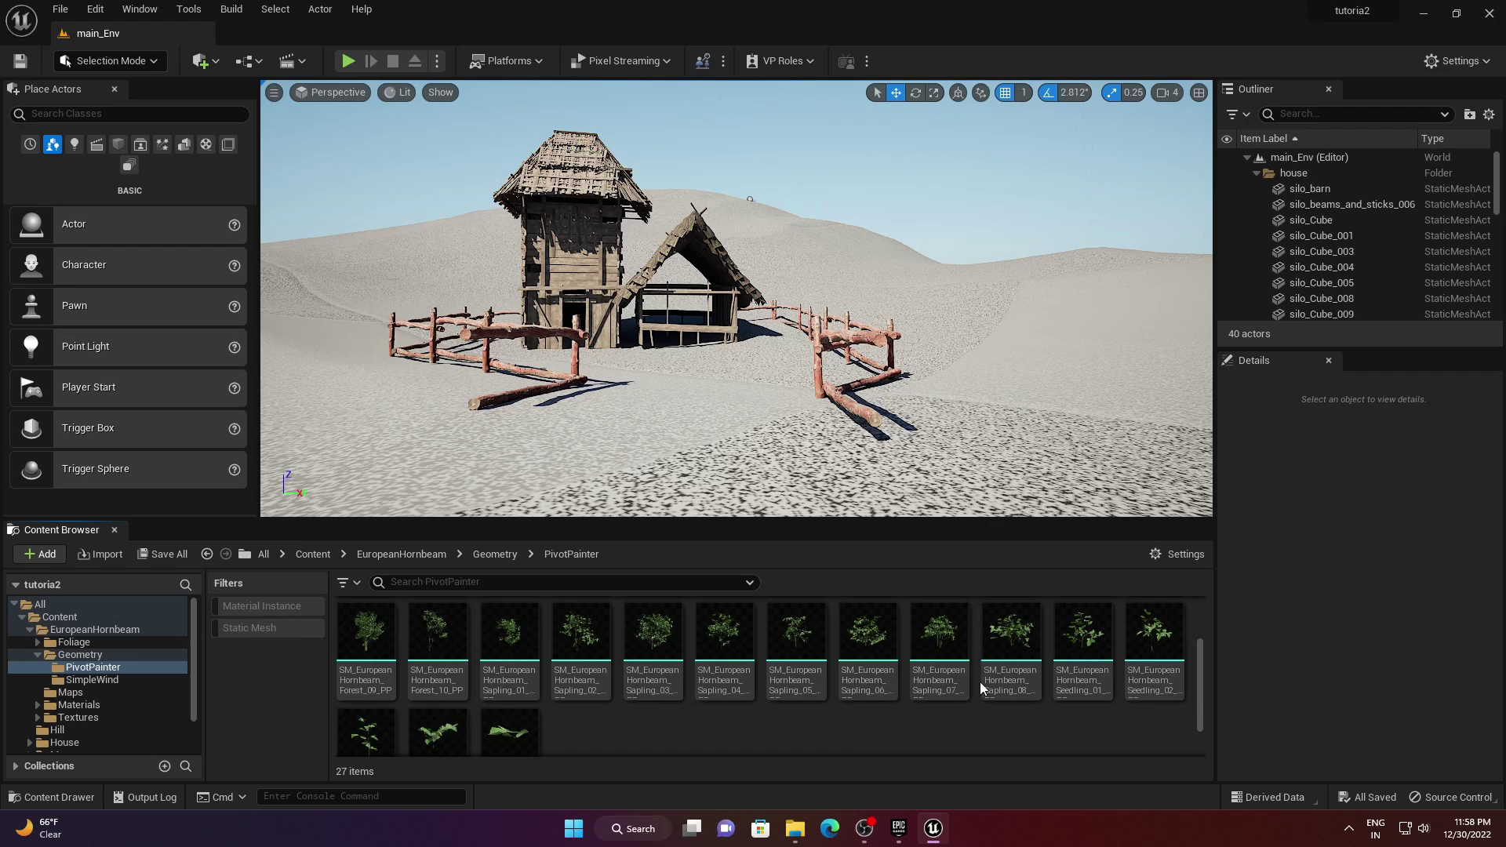
# - Add a Cine Camera Actor to the level and snap it to the current view of the house
pyautogui.scroll(2, 982, 686)
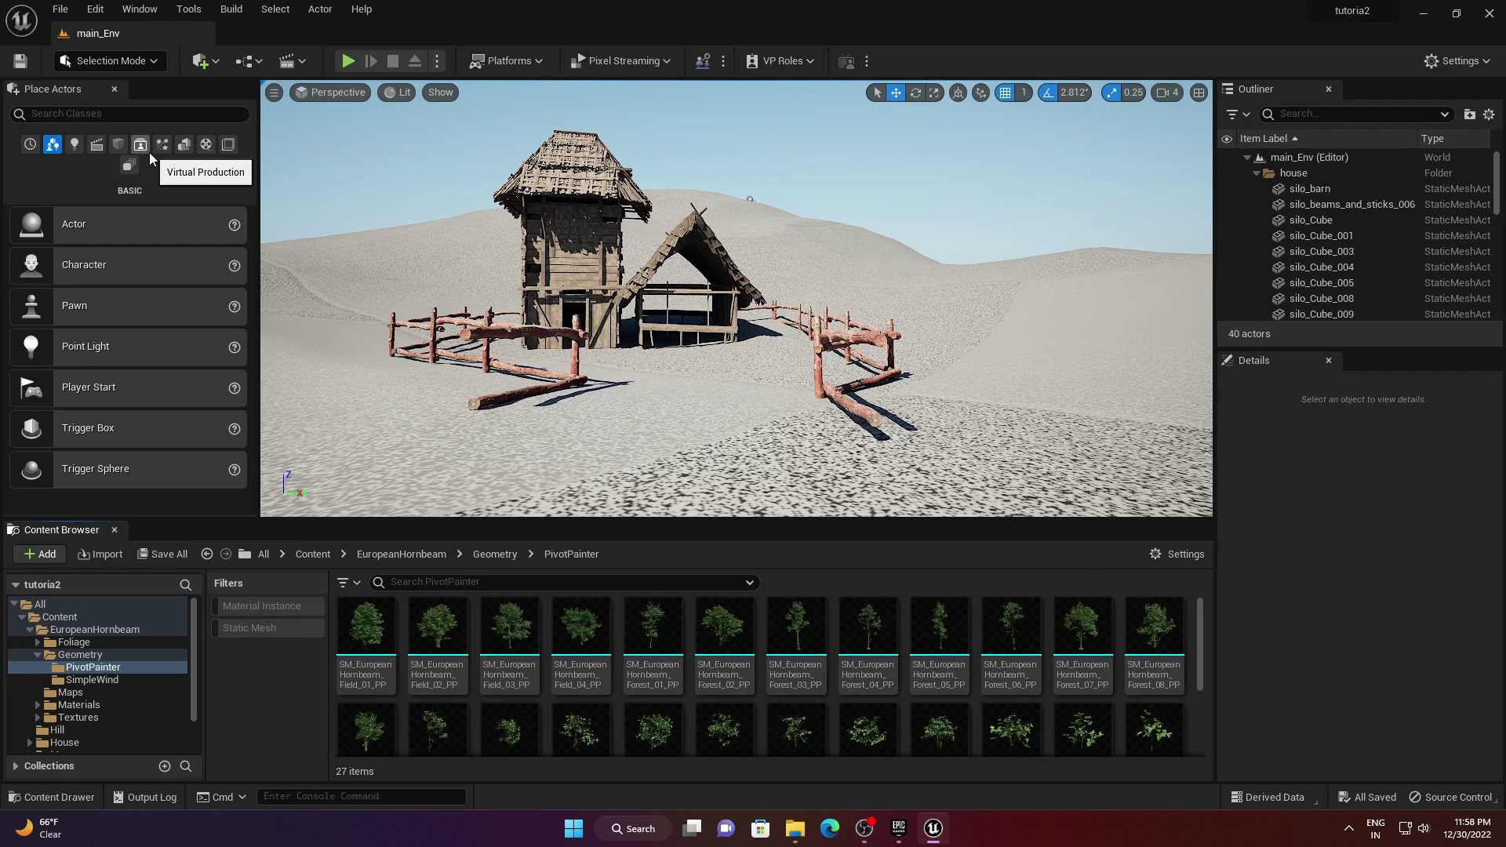
pyautogui.click(98, 146)
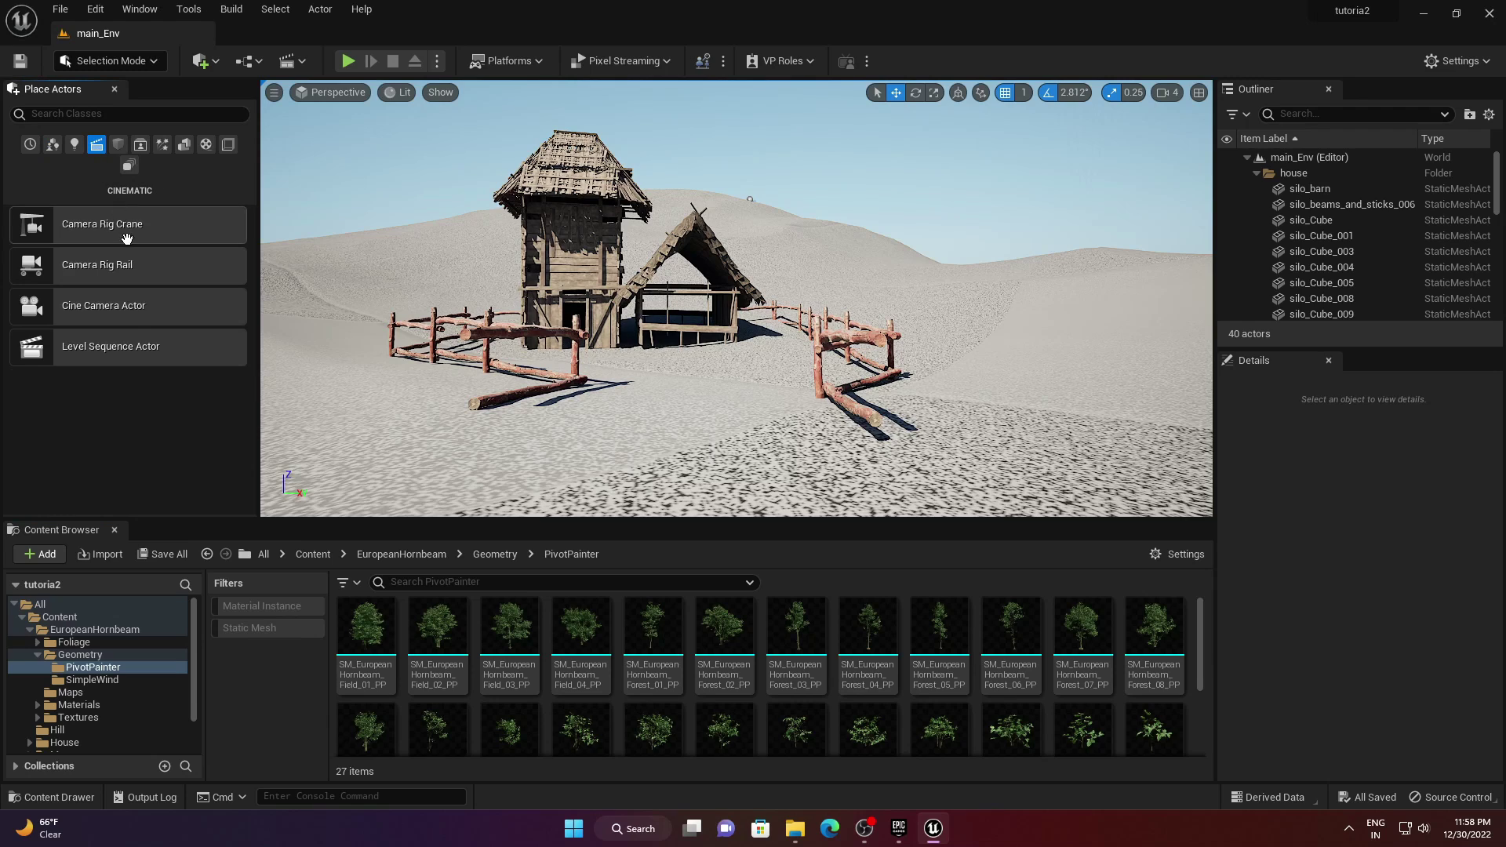
pyautogui.moveTo(124, 308); pyautogui.dragTo(675, 424)
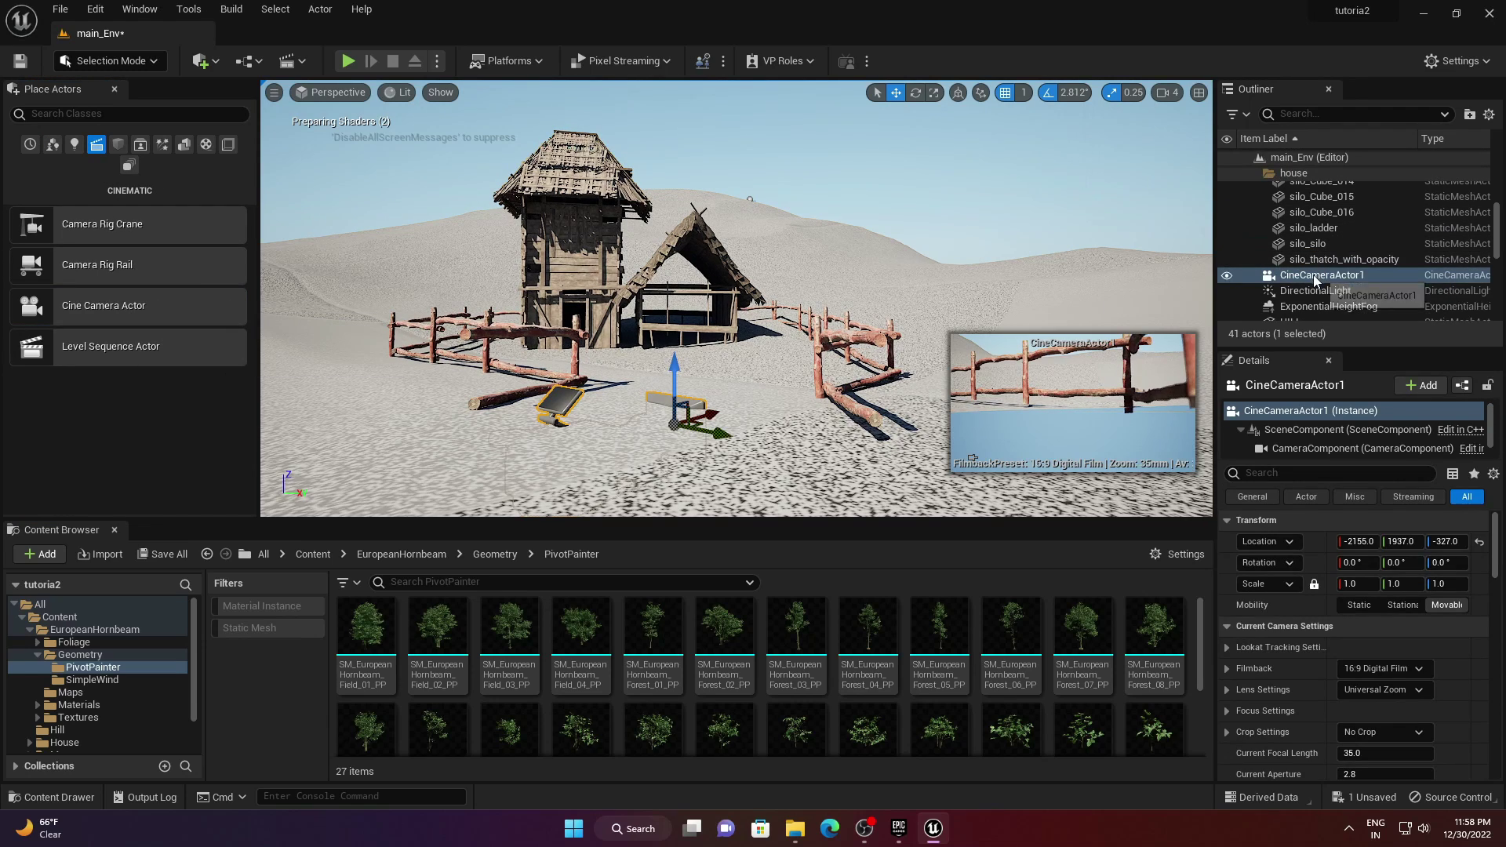
pyautogui.rightClick(1326, 281)
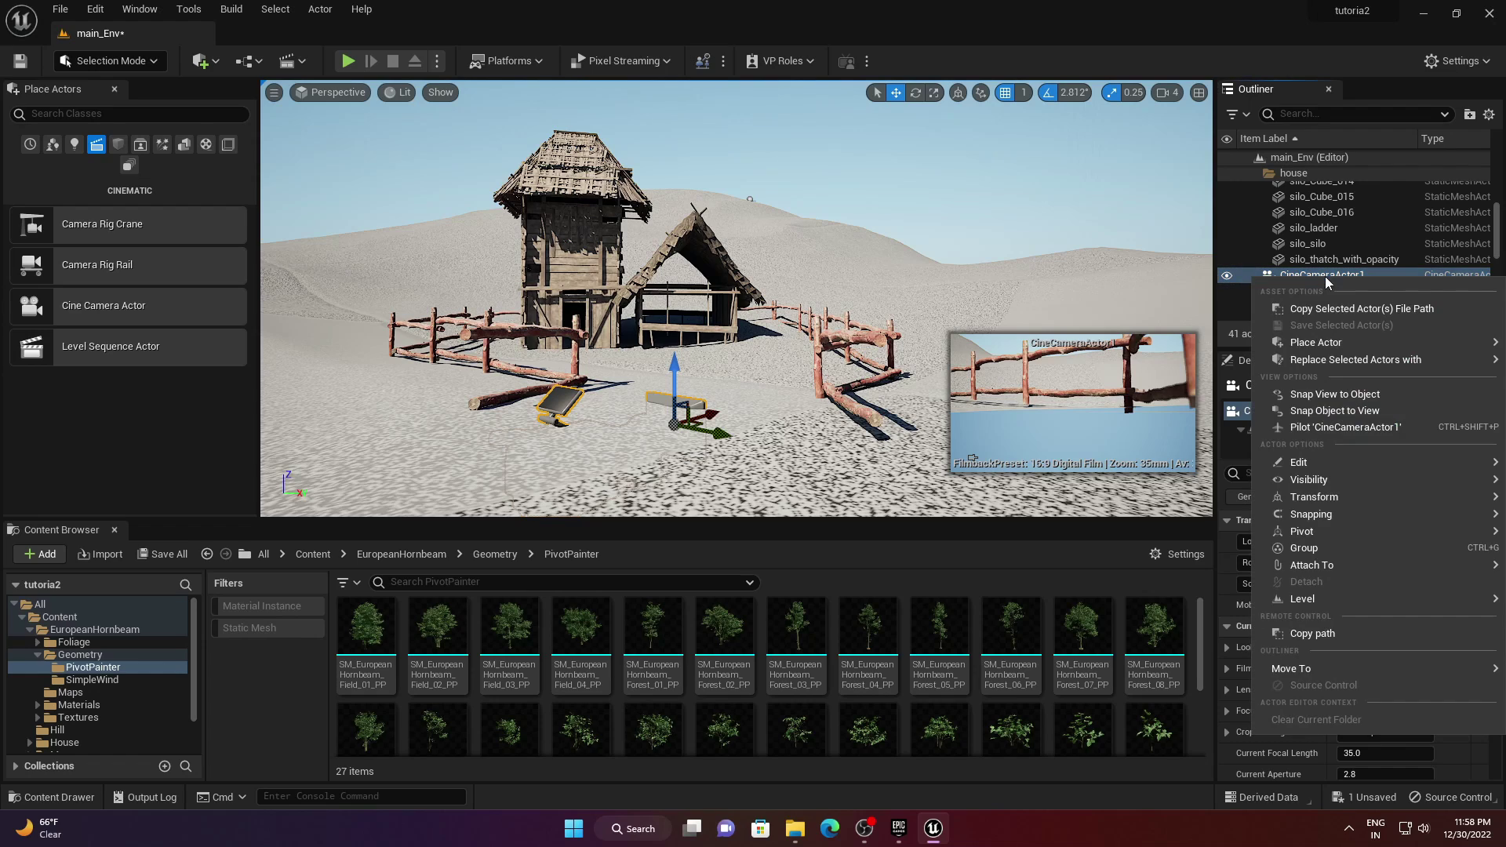
pyautogui.moveTo(1348, 535)
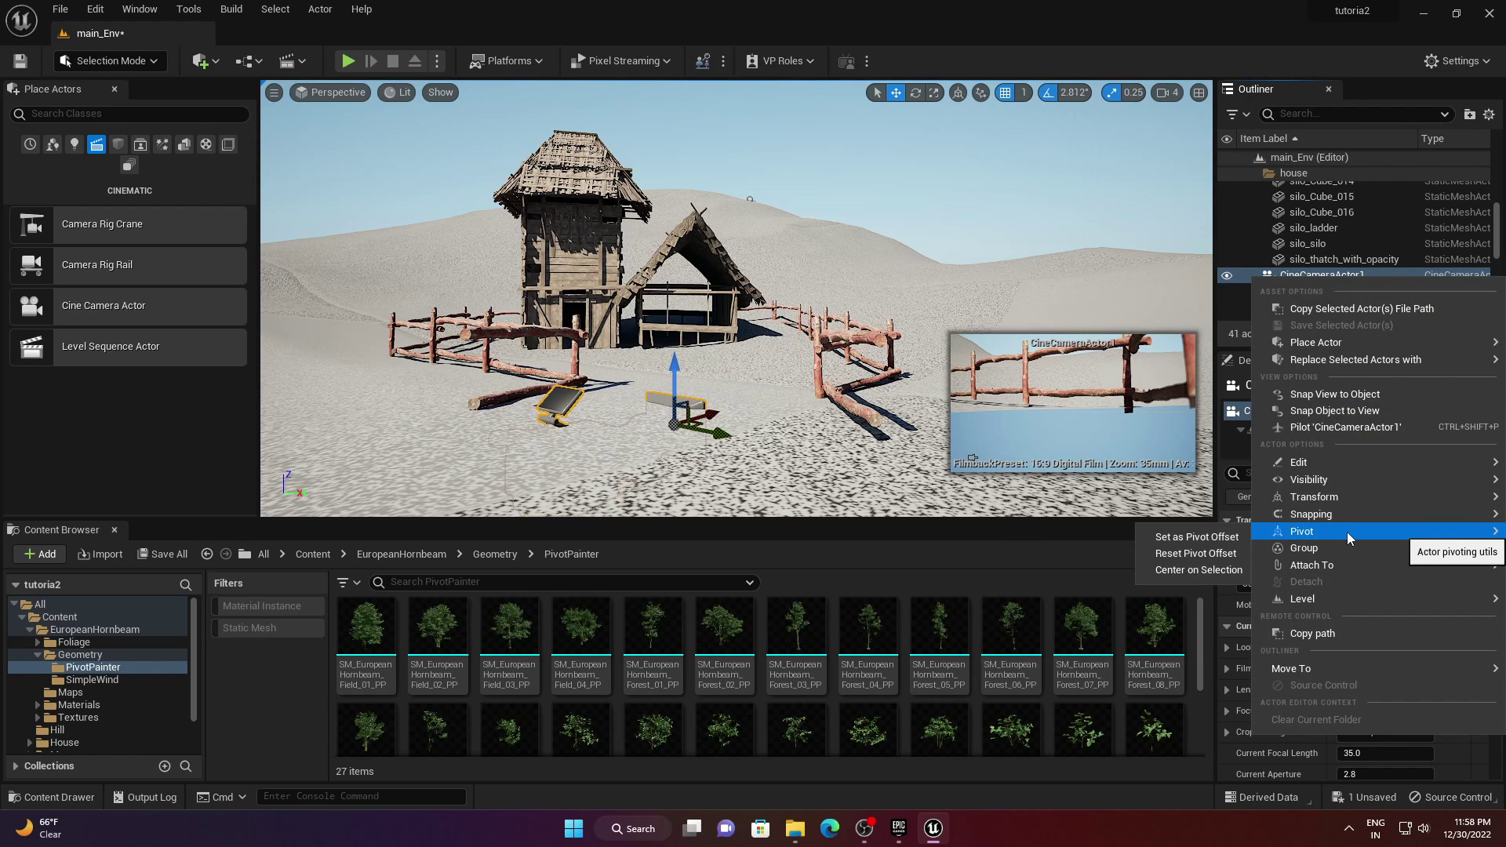
pyautogui.click(1321, 411)
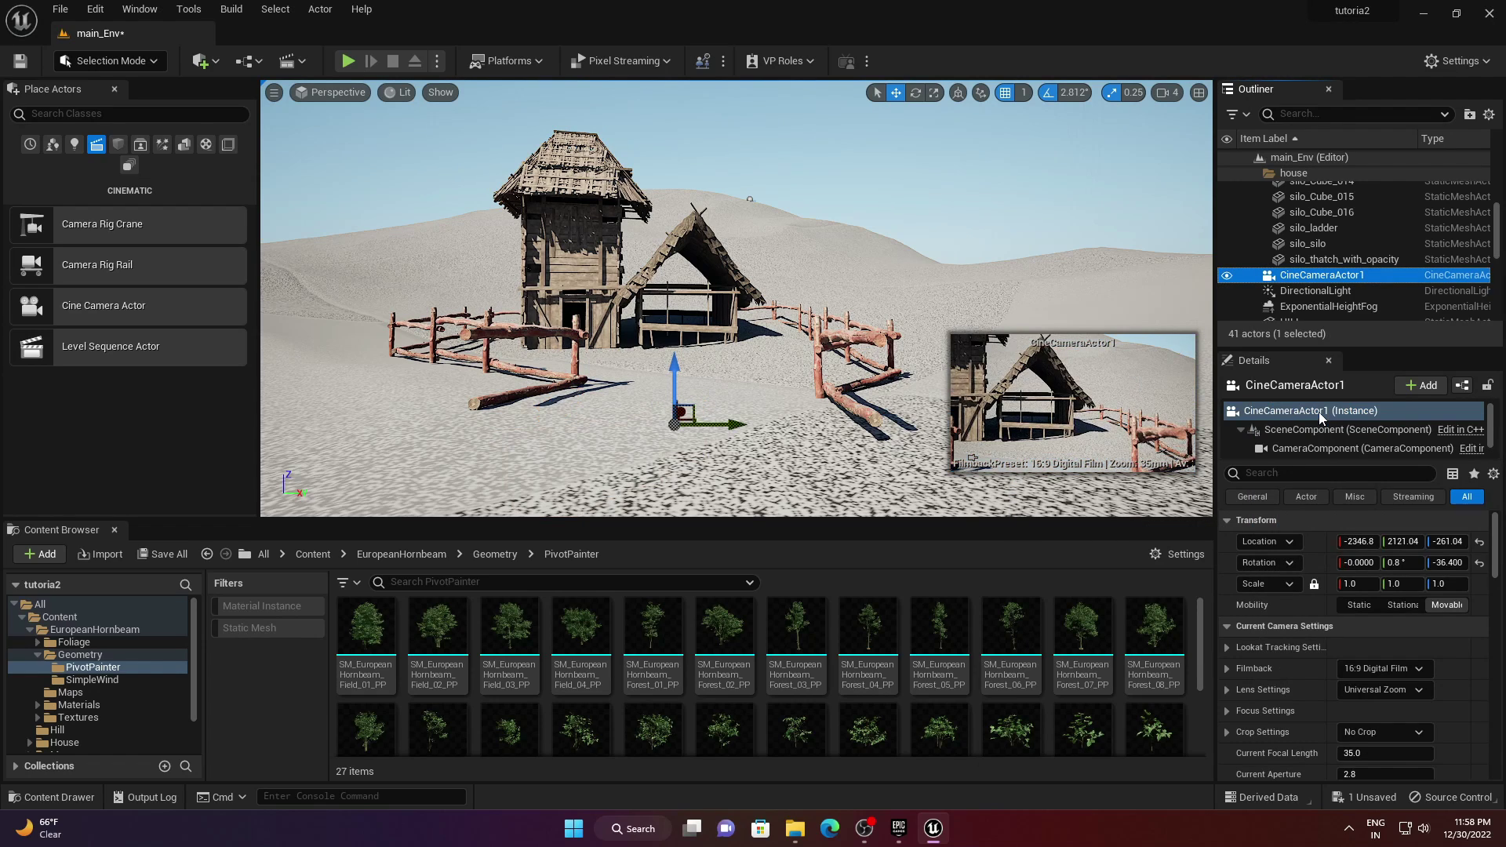
# - Switch the viewport to Cinematic Viewport and look through CineCameraActor1
pyautogui.click(323, 92)
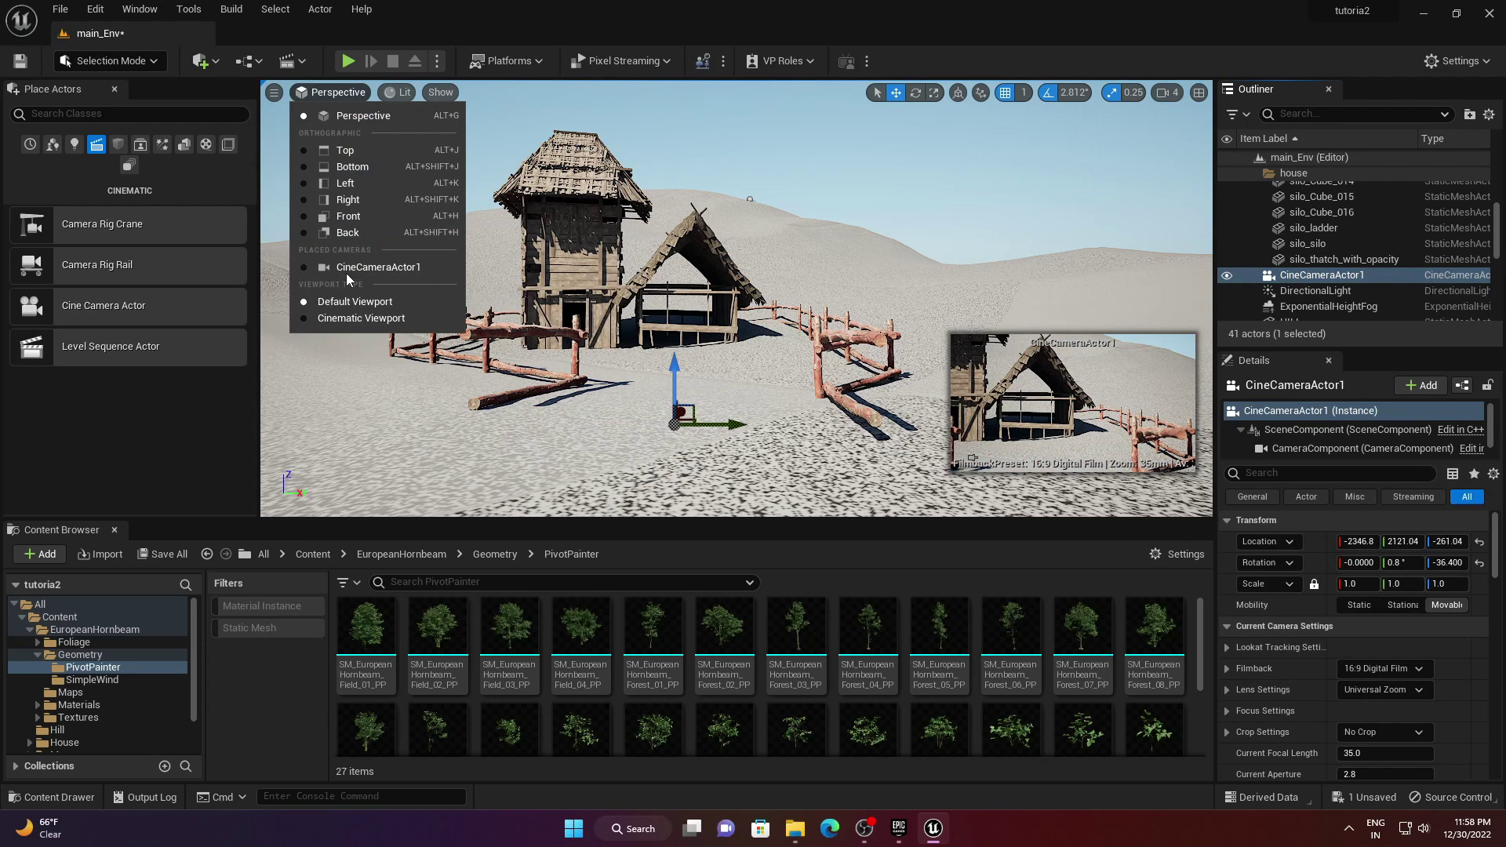
pyautogui.click(349, 318)
pyautogui.click(328, 98)
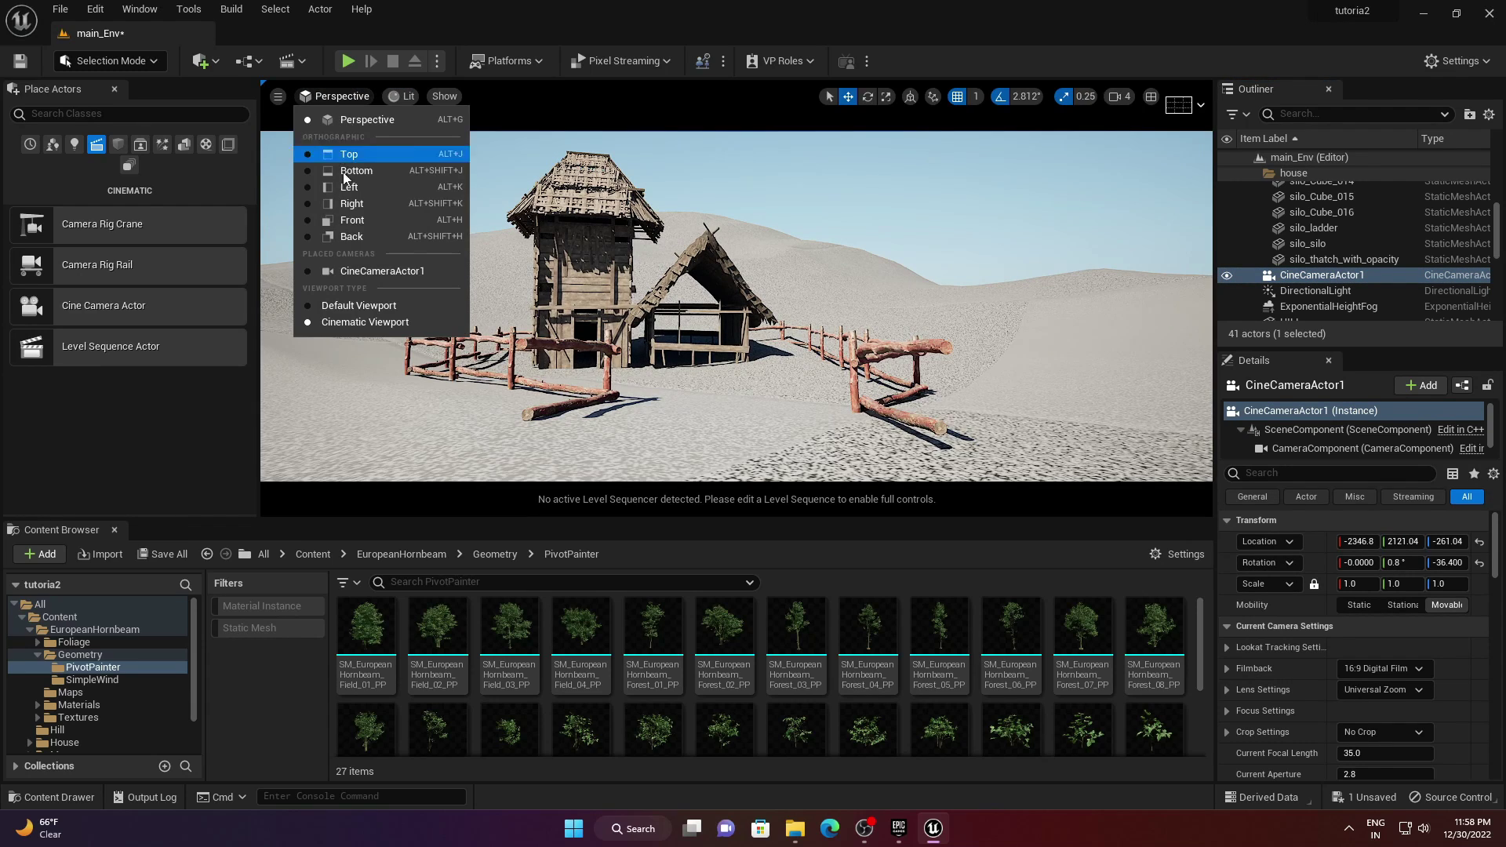
pyautogui.click(389, 273)
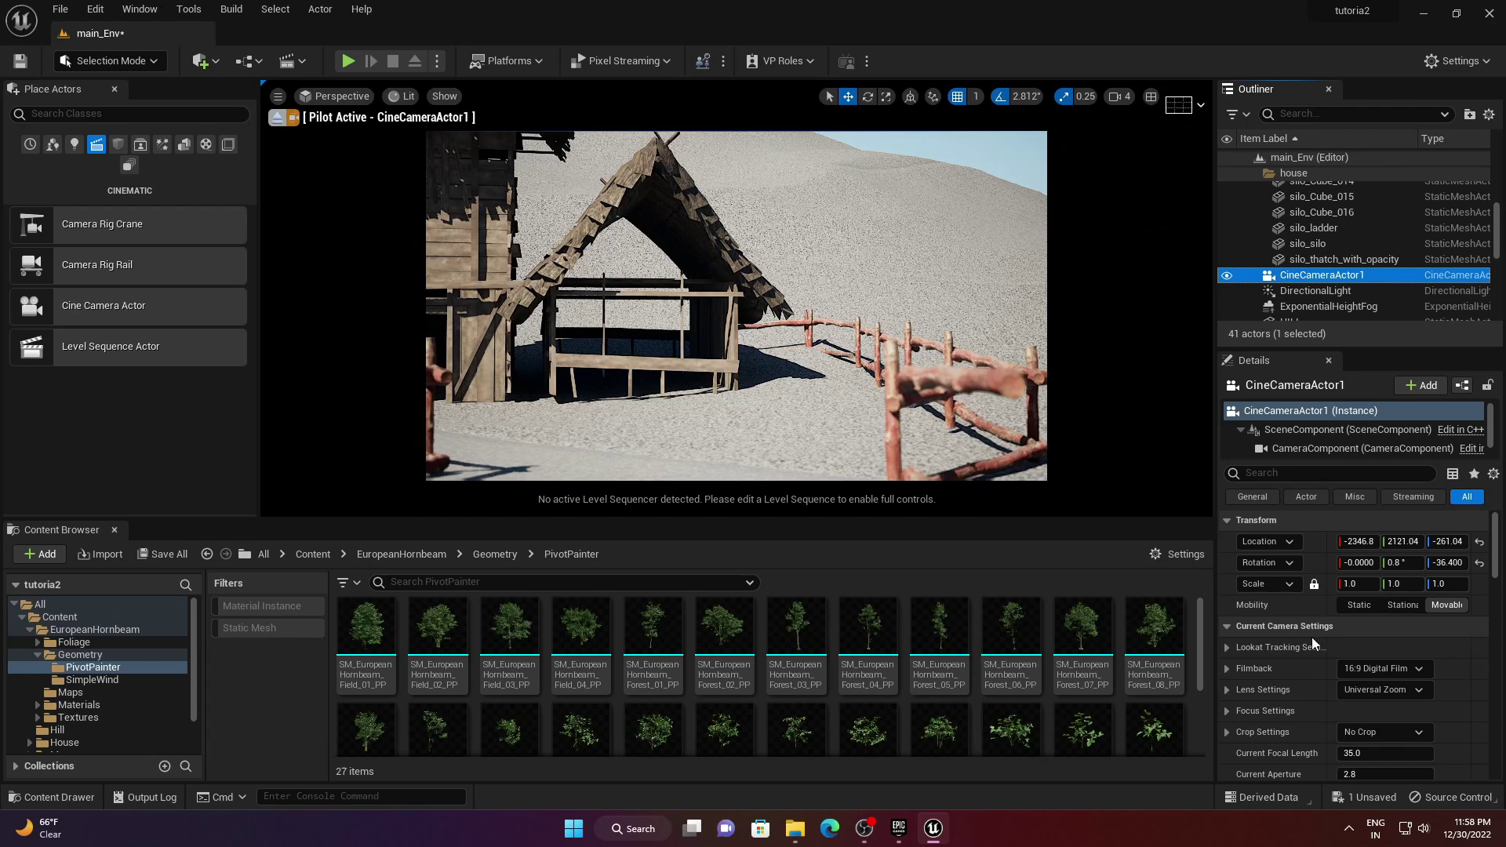
# - Set the cine camera's filmback to 16:9 DSLR and its lens to 30mm Prime f/1.4
pyautogui.click(1390, 672)
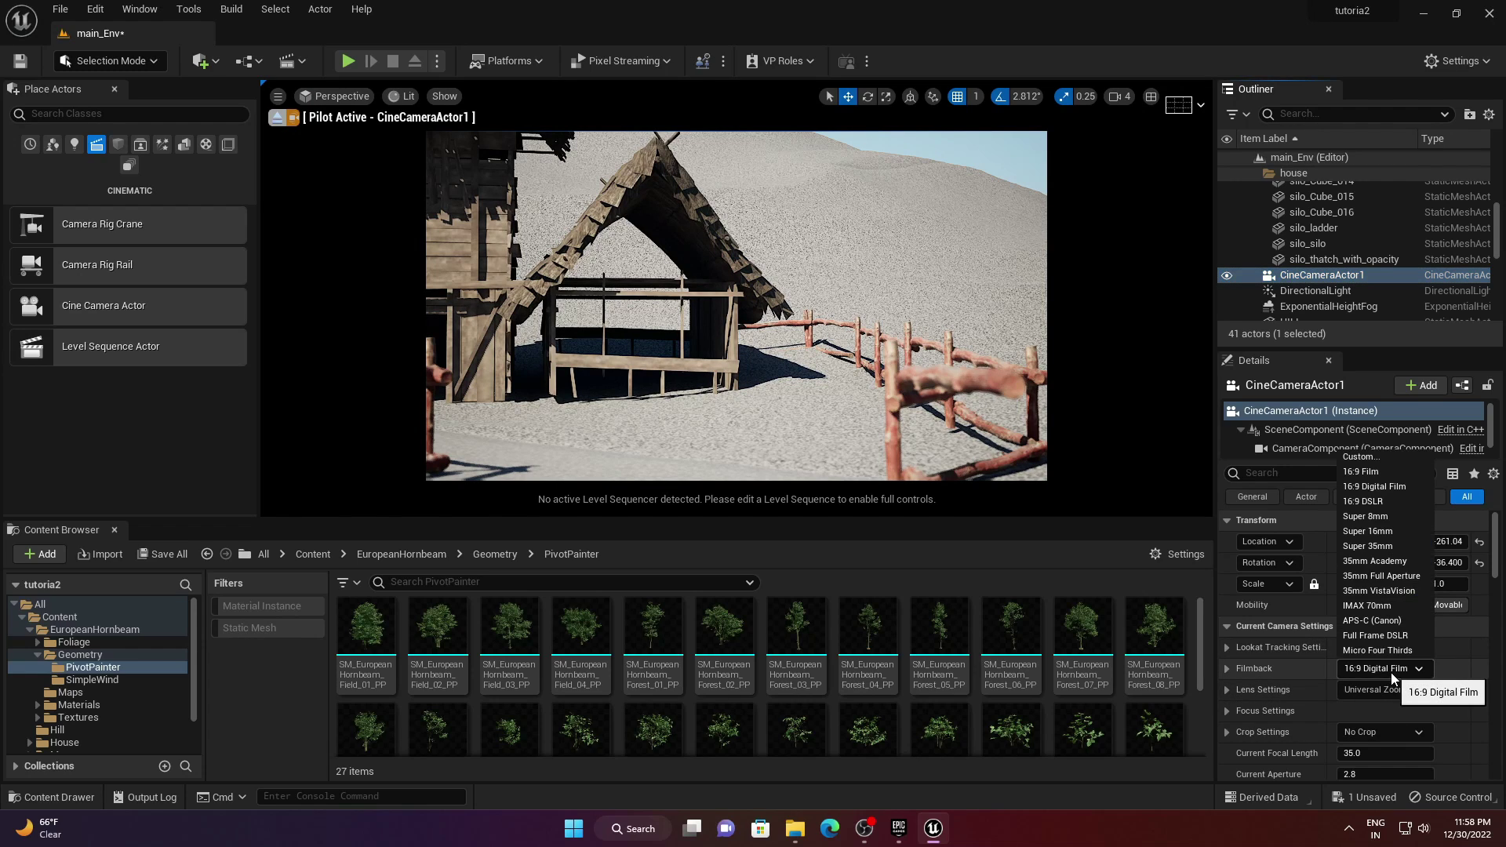
pyautogui.click(1386, 502)
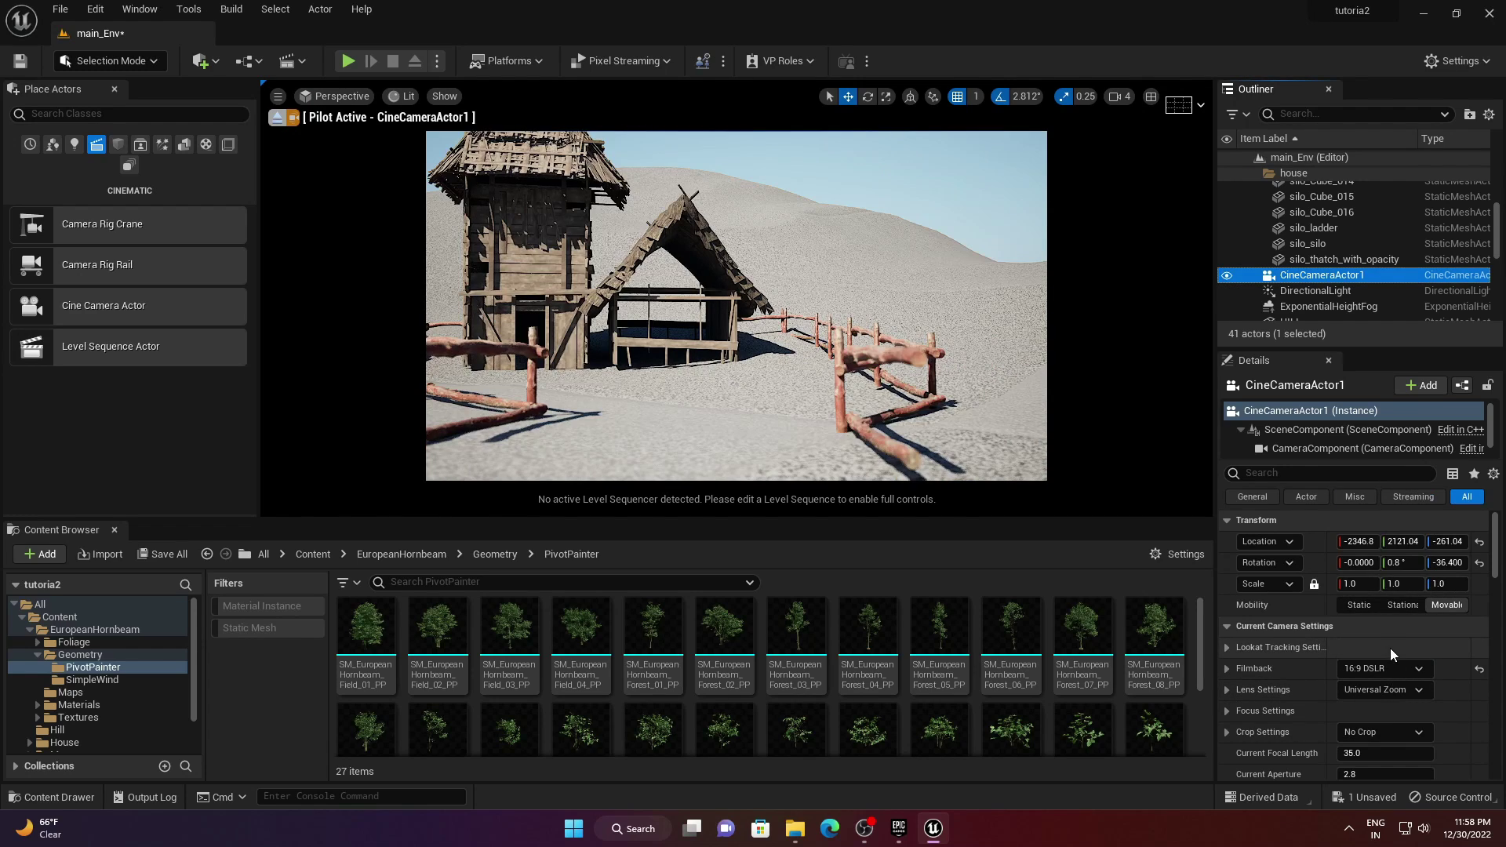
pyautogui.click(1384, 690)
pyautogui.click(1378, 569)
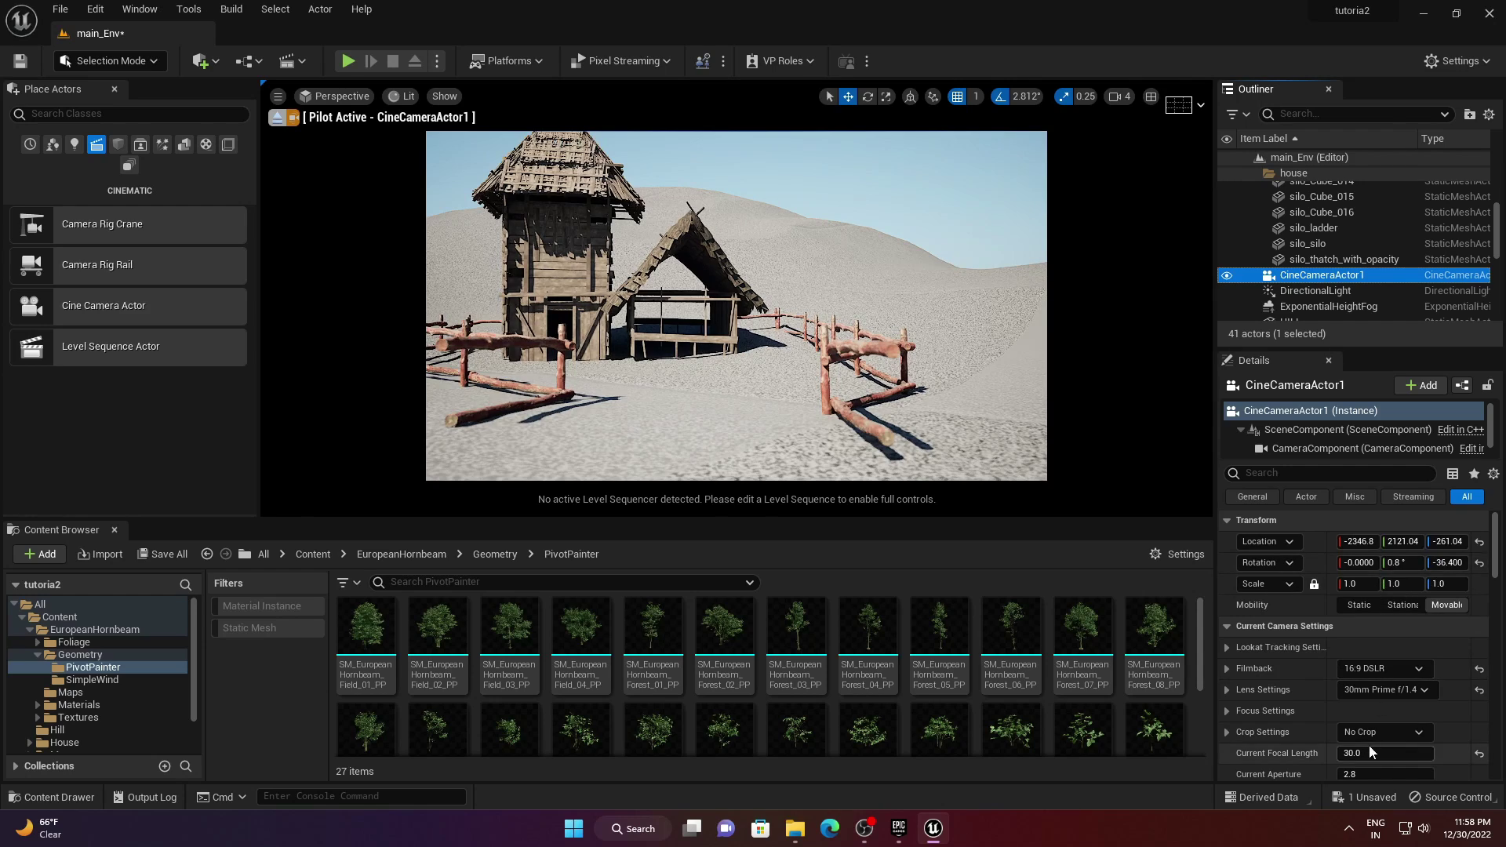
# - Set the squeeze factor in the cine camera's lens settings to 1.2
pyautogui.scroll(-1, 1236, 715)
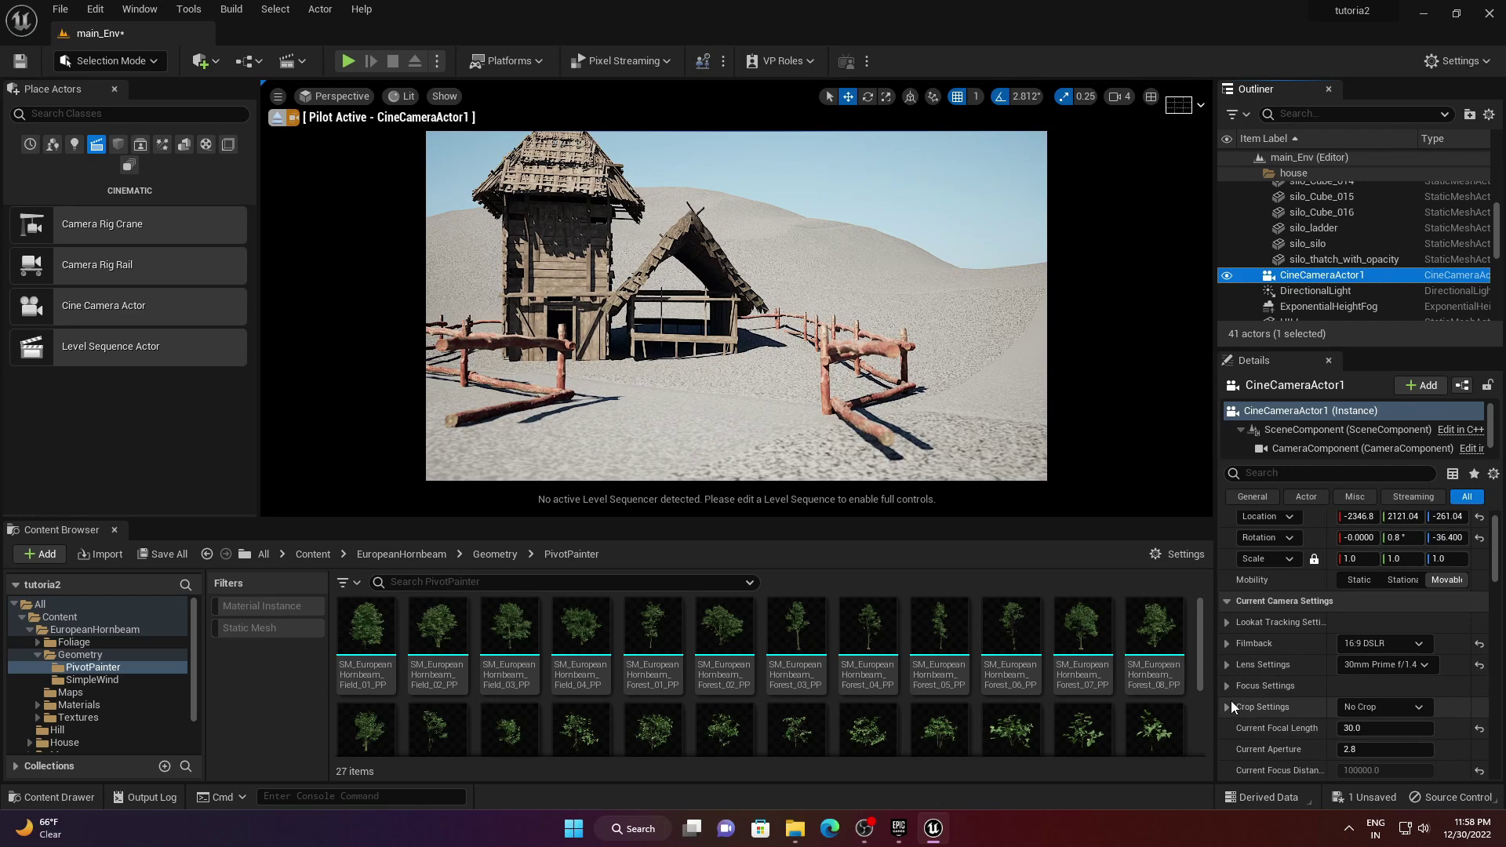
pyautogui.click(1226, 665)
pyautogui.scroll(-2, 1355, 721)
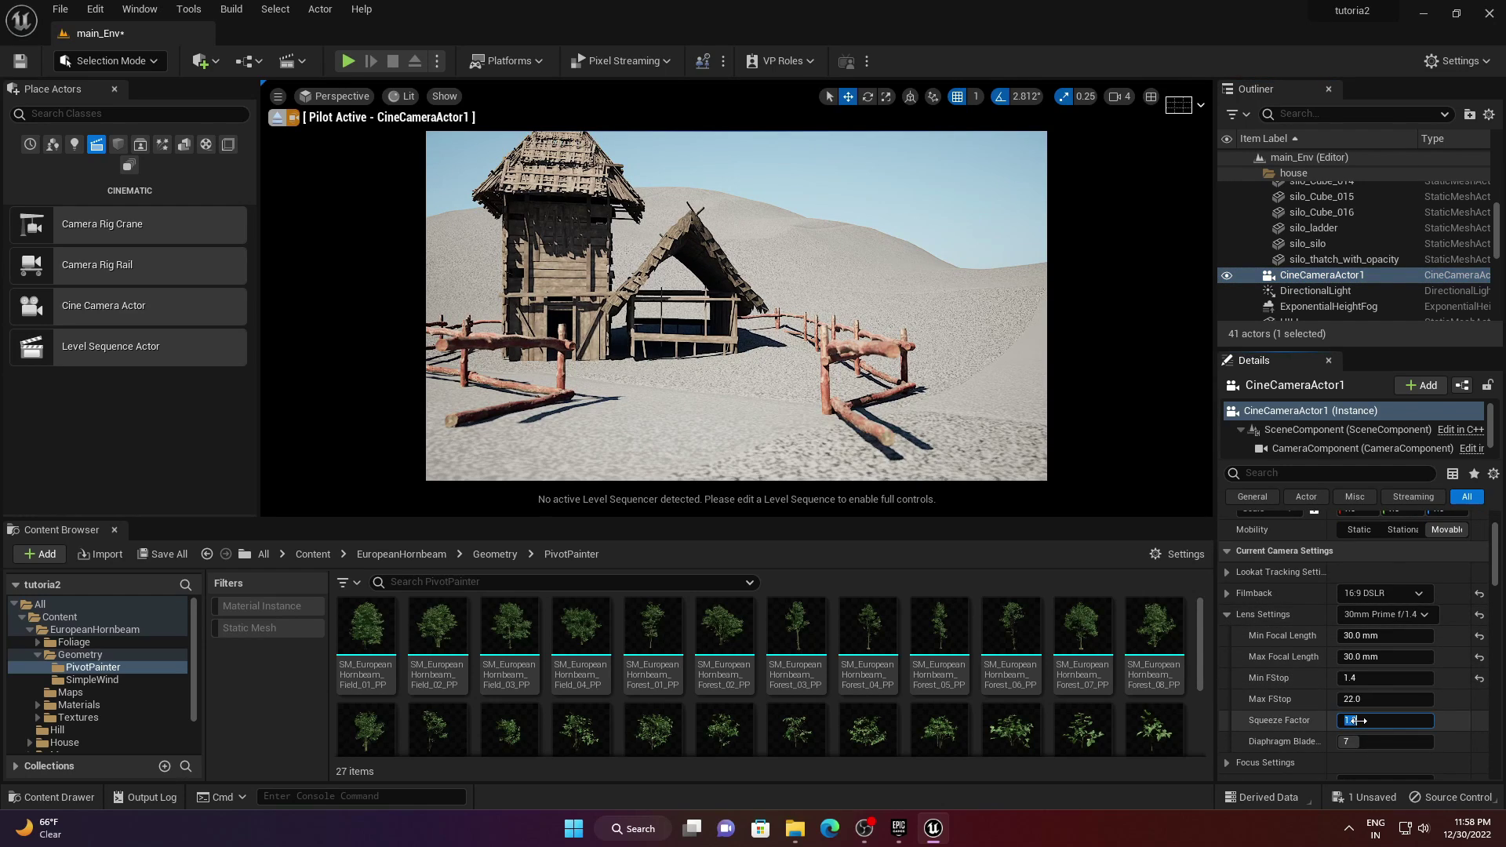
pyautogui.moveTo(1357, 720); pyautogui.dragTo(1366, 702)
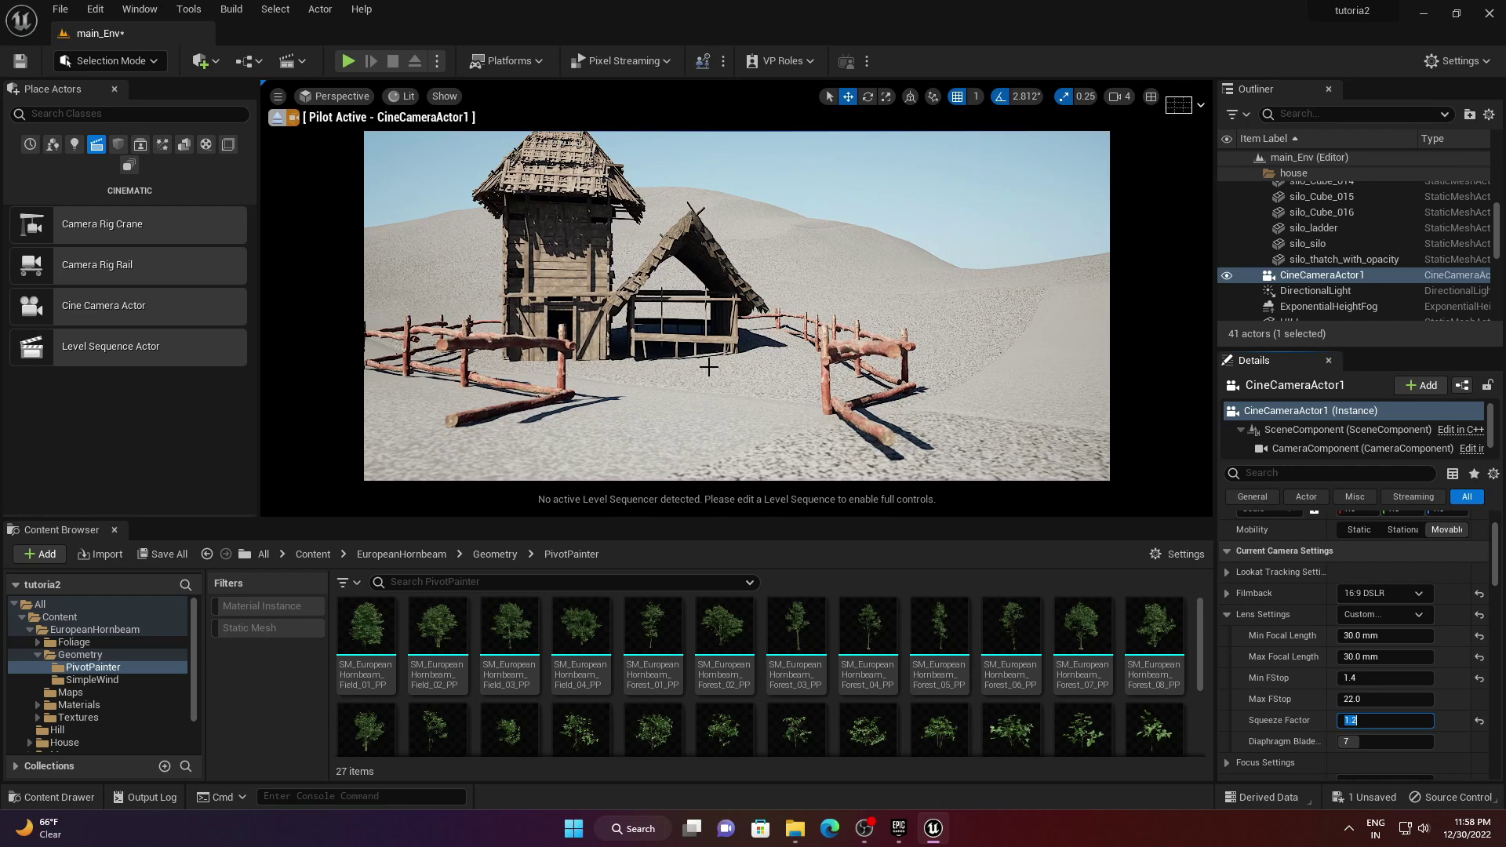
# - Reposition the piloted camera to frame the whole silo house, the barn and the front fences
pyautogui.moveTo(709, 367)
pyautogui.mouseDown(button='right')
pyautogui.moveTo(672, 325)
pyautogui.moveTo(708, 366)
pyautogui.mouseUp(button='right')
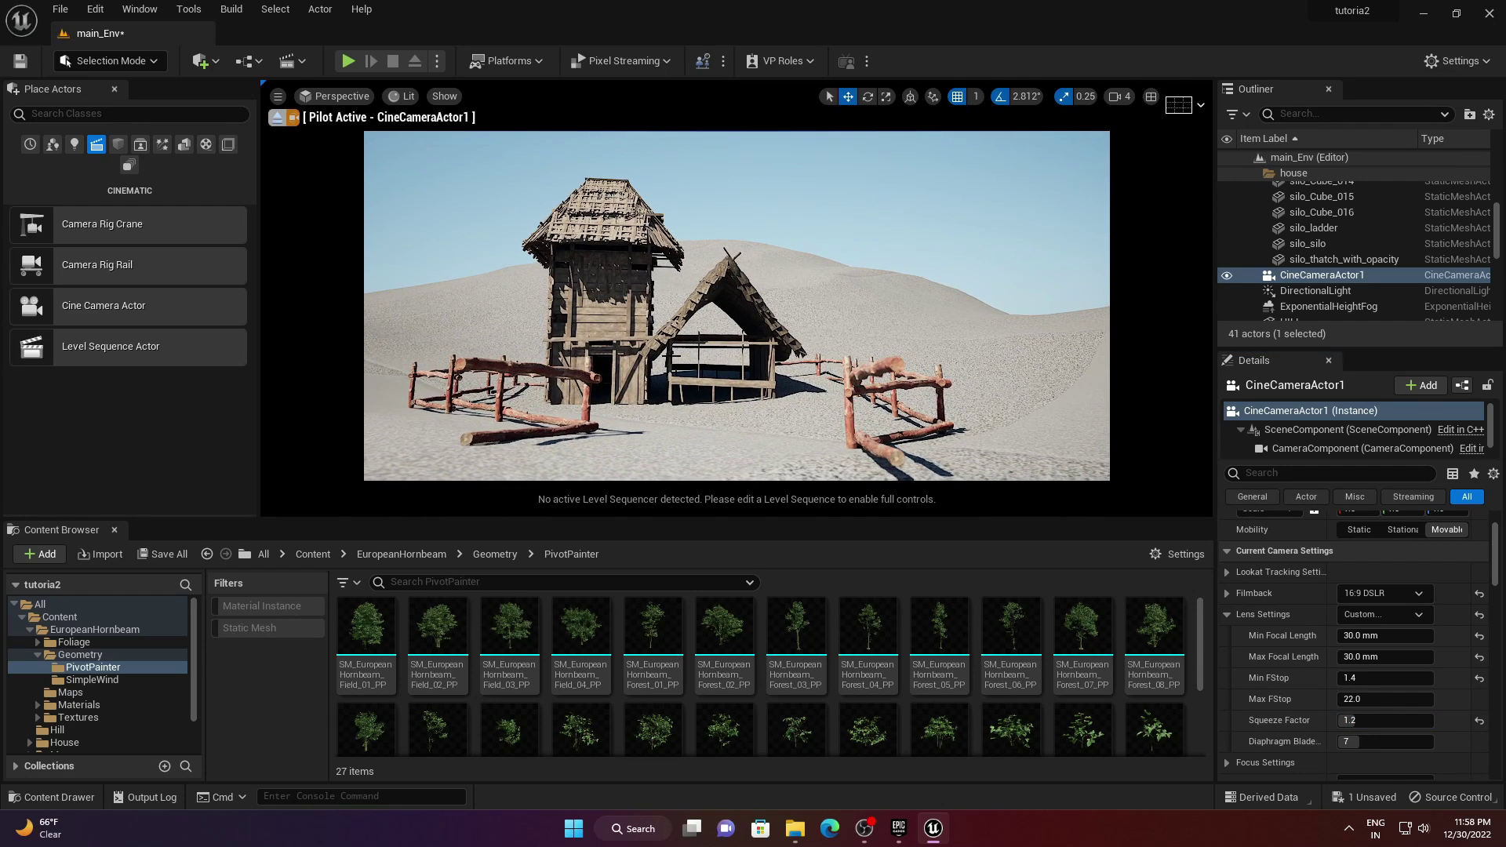
pyautogui.moveTo(708, 367); pyautogui.dragTo(709, 367, button='right')
pyautogui.moveTo(609, 366); pyautogui.dragTo(608, 367, button='right')
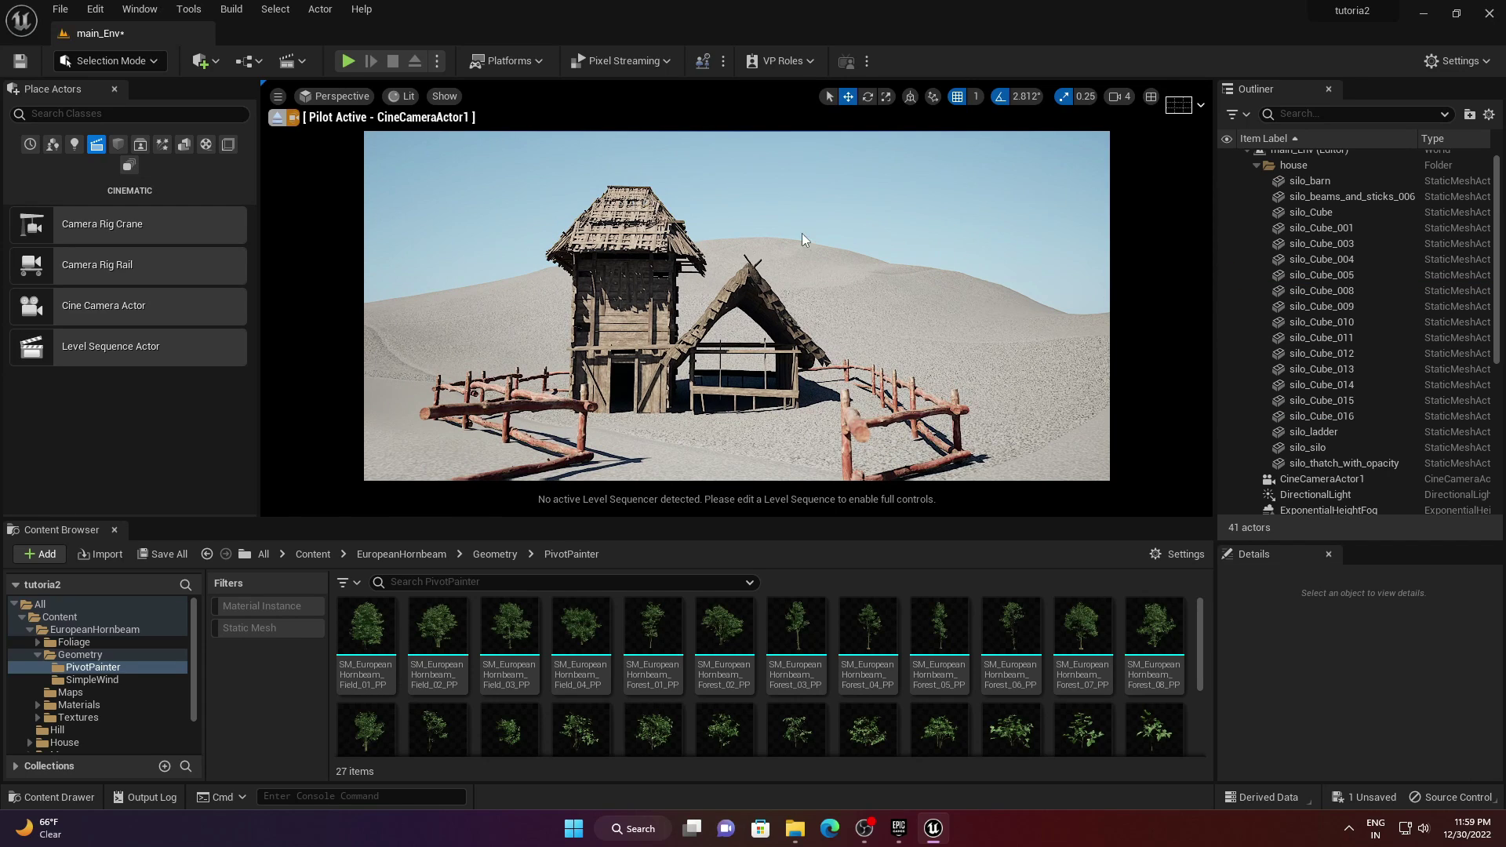
# - Place SM_EuropeanHornbeam_Forest_03_PP beside the silo and SM_EuropeanHornbeam_Forest_07_PP behind the barn-side fence, lowering both trees onto the hill
pyautogui.click(796, 623)
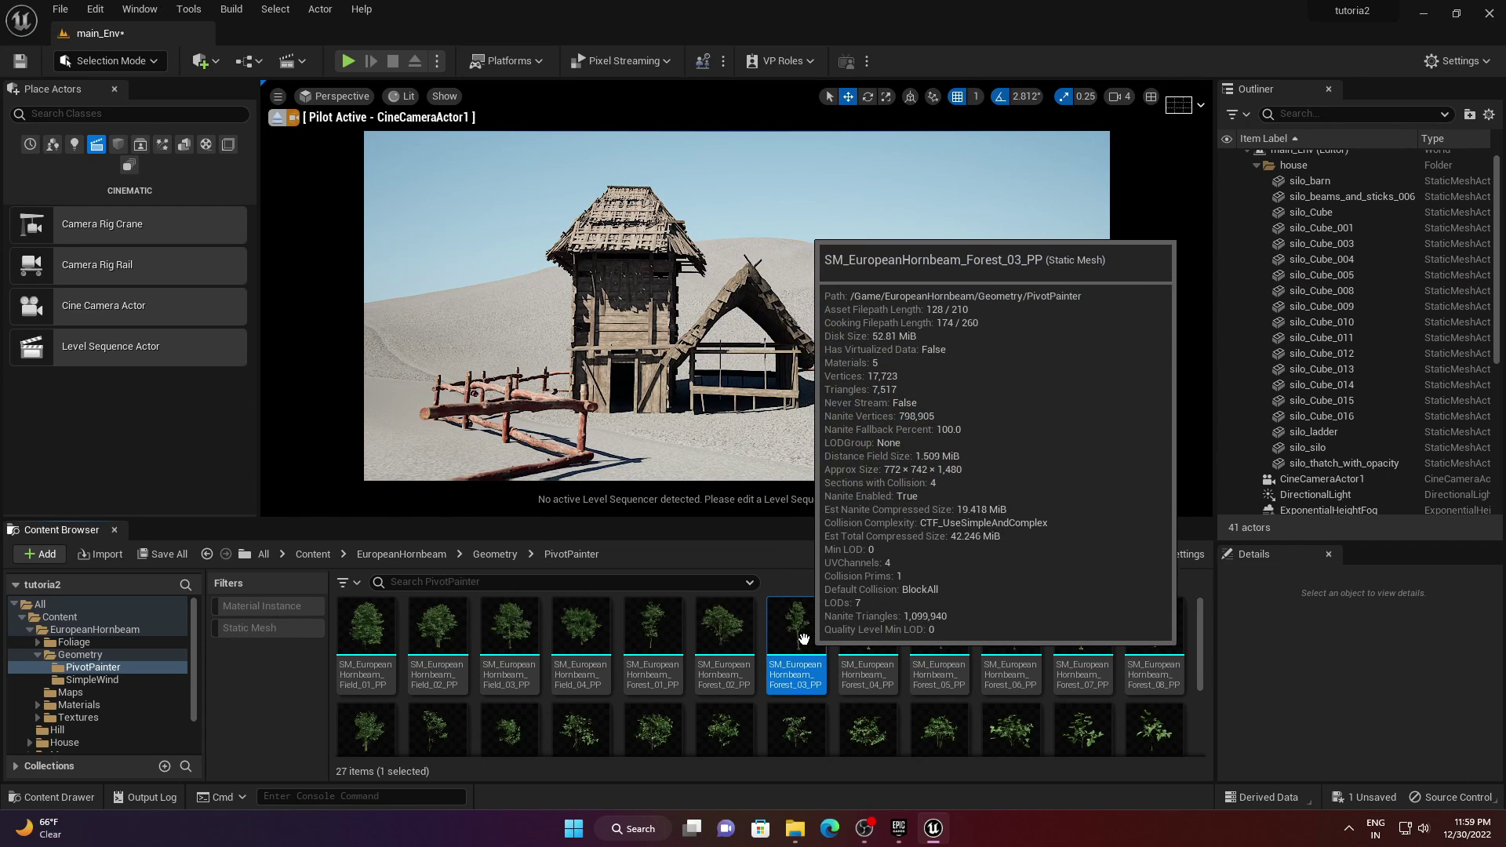
pyautogui.moveTo(472, 312); pyautogui.dragTo(451, 308)
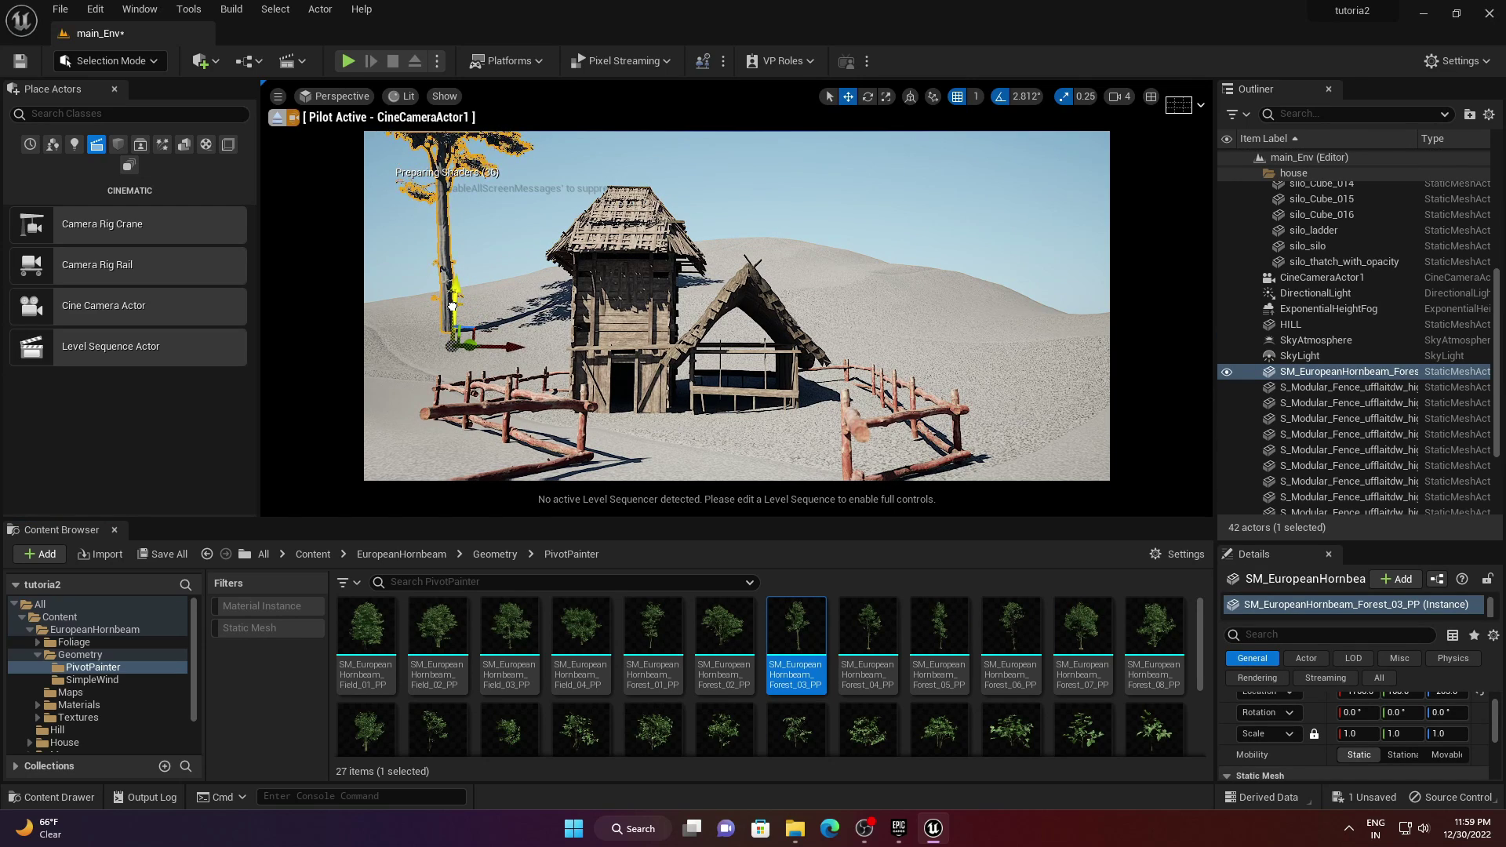
pyautogui.click(855, 198)
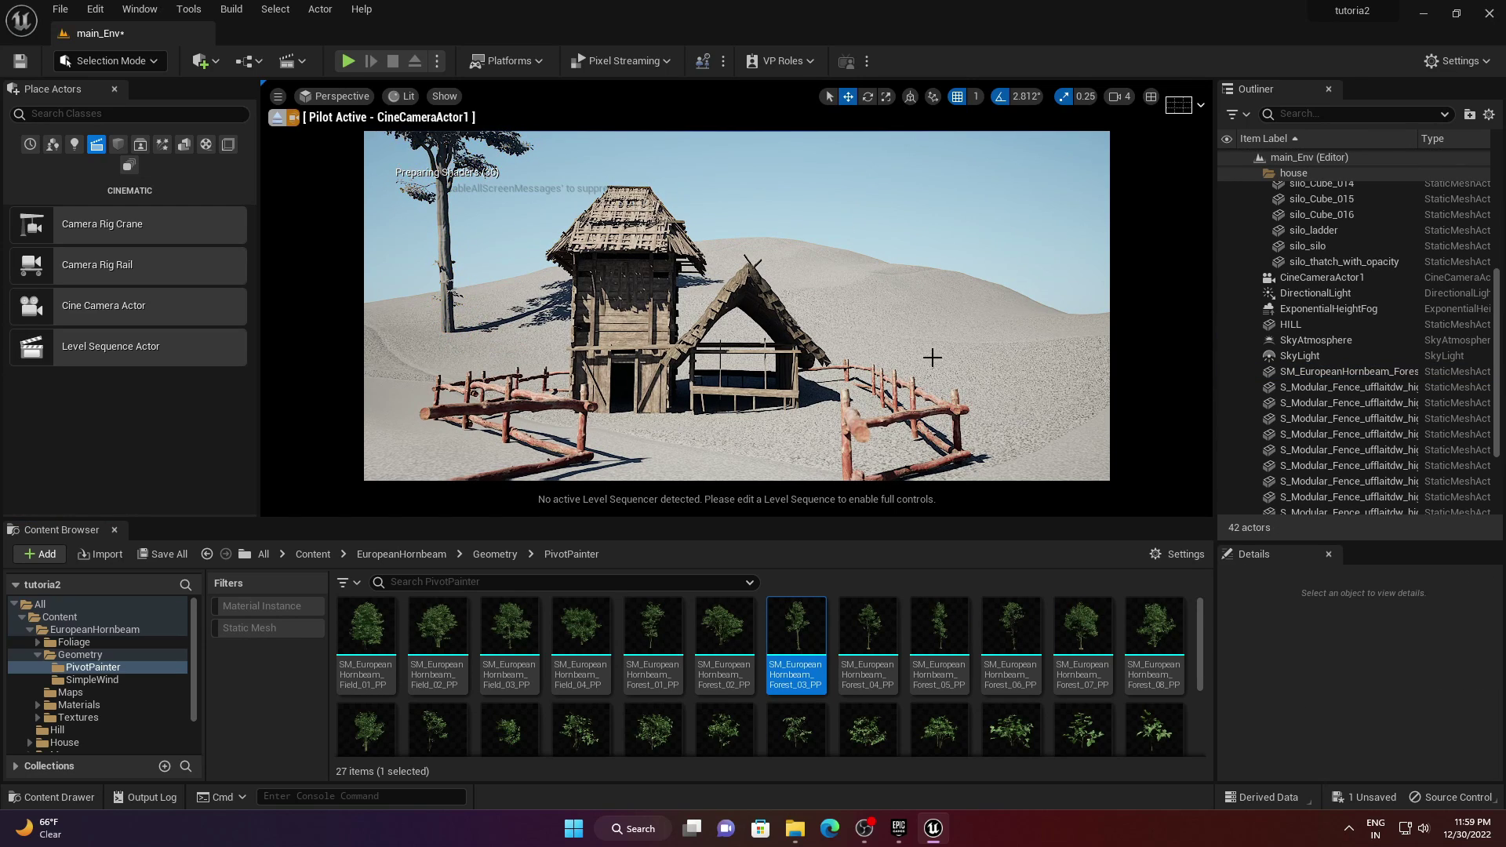
pyautogui.moveTo(1082, 628); pyautogui.dragTo(903, 359)
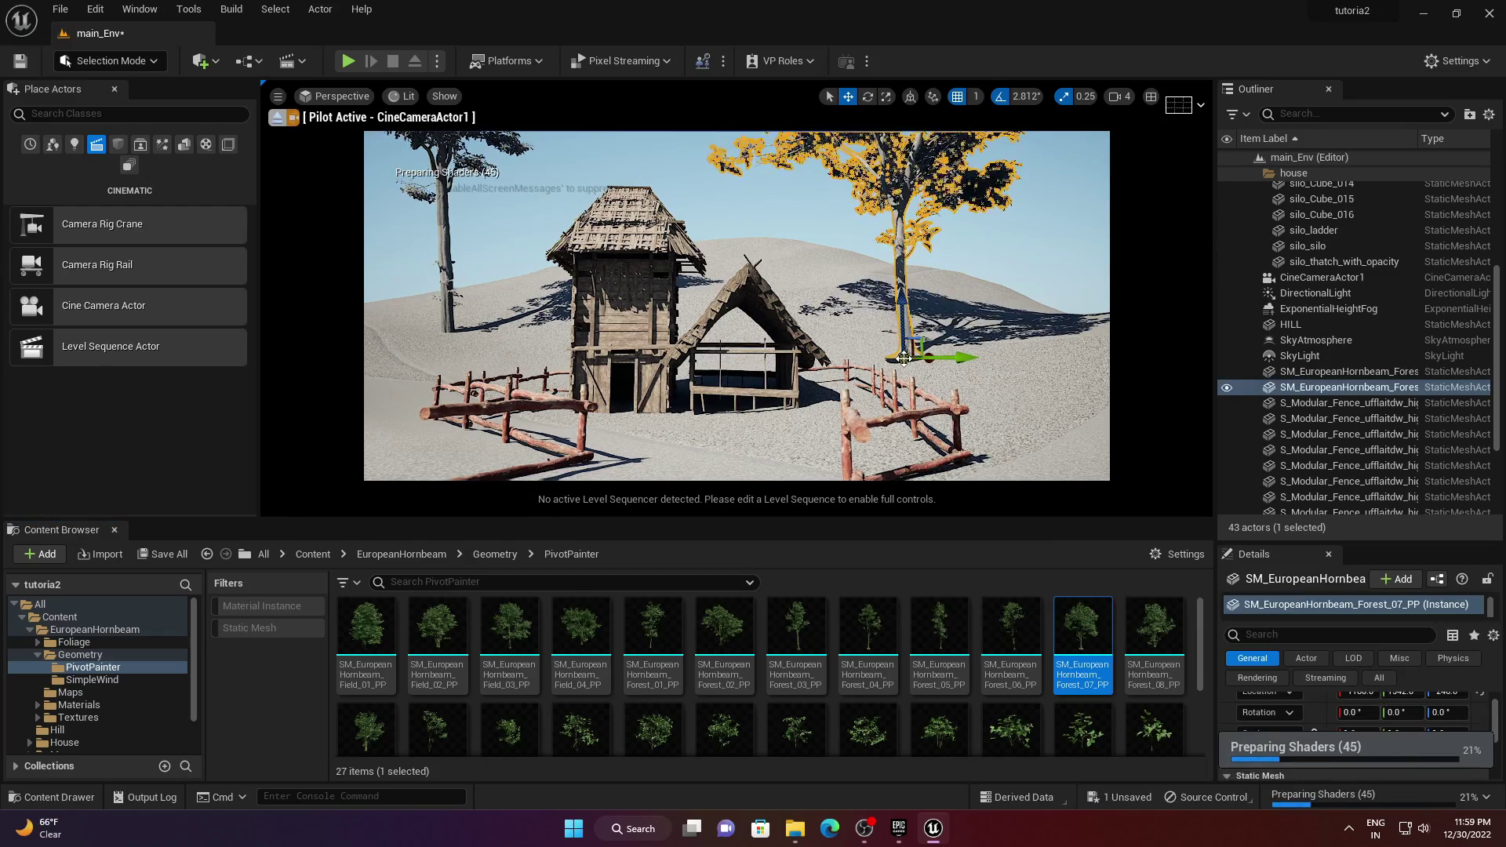
pyautogui.moveTo(902, 306); pyautogui.dragTo(902, 313)
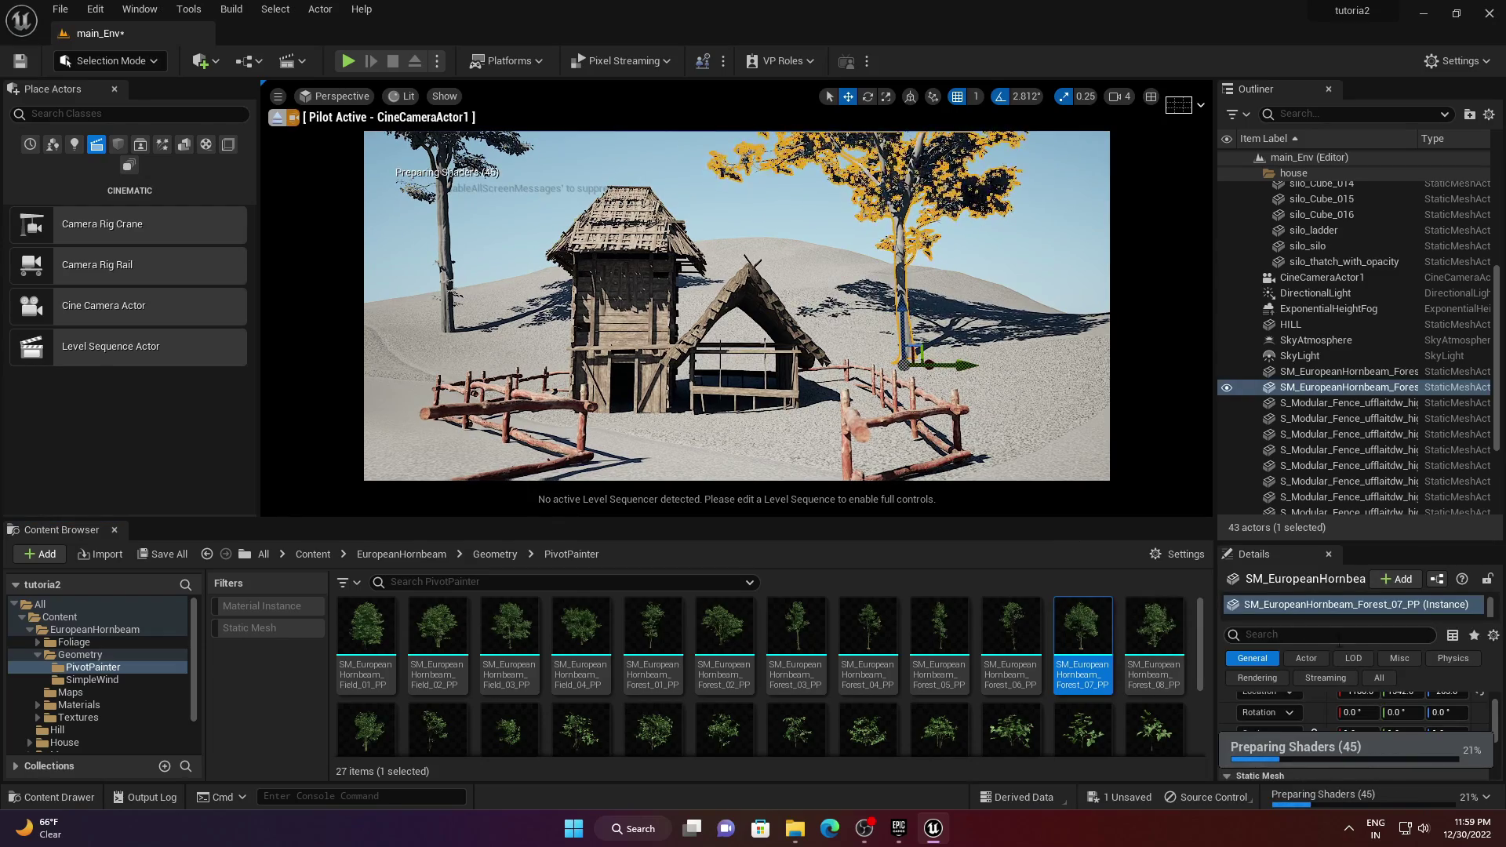
# - Scale the Forest_07 tree behind the barn-side fence uniformly to 0.5
pyautogui.scroll(-2, 1393, 715)
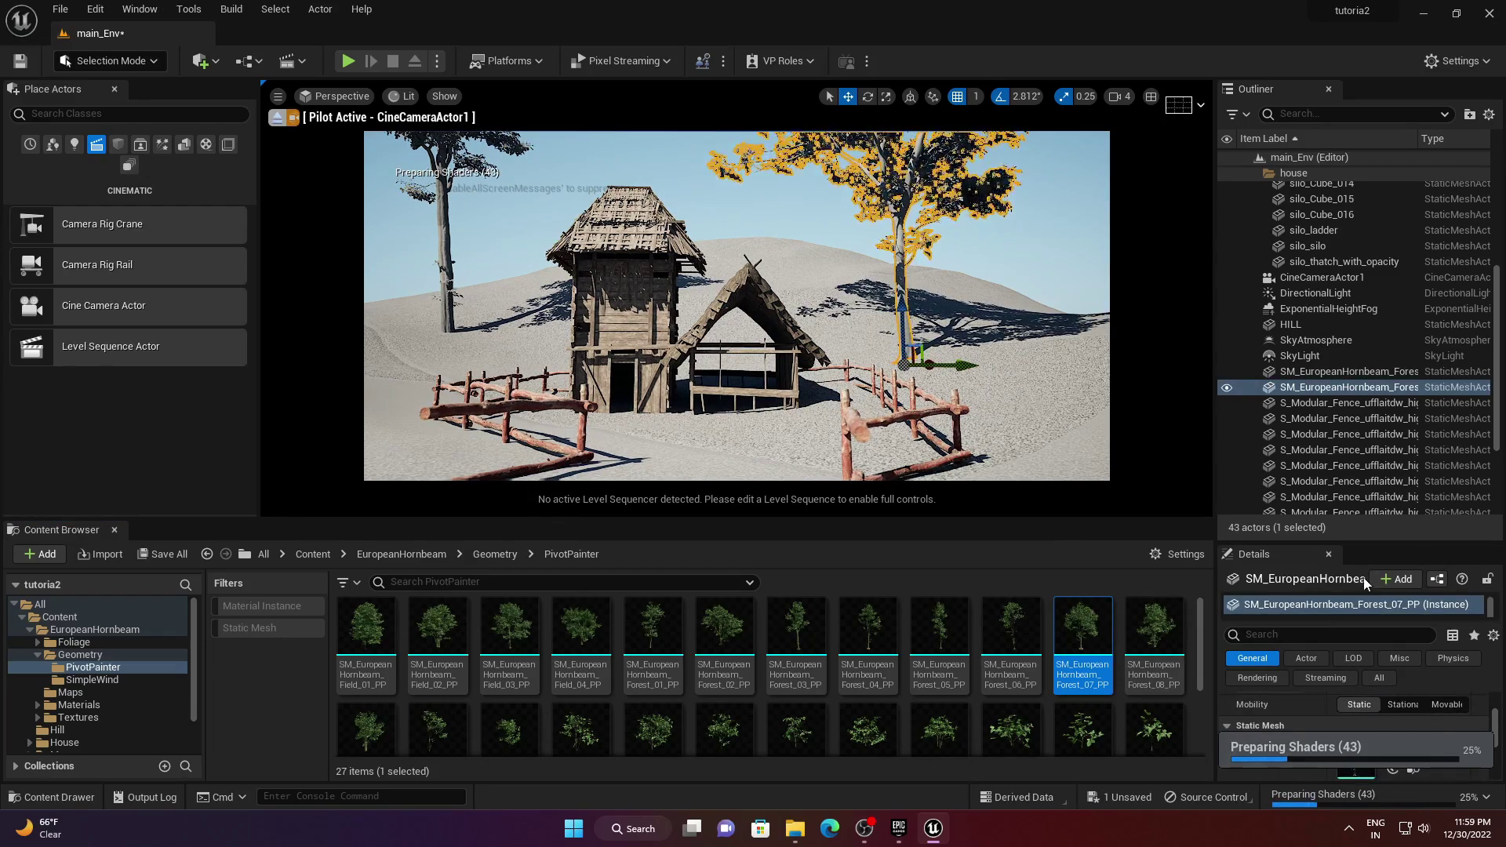
pyautogui.moveTo(1364, 541); pyautogui.dragTo(1369, 334)
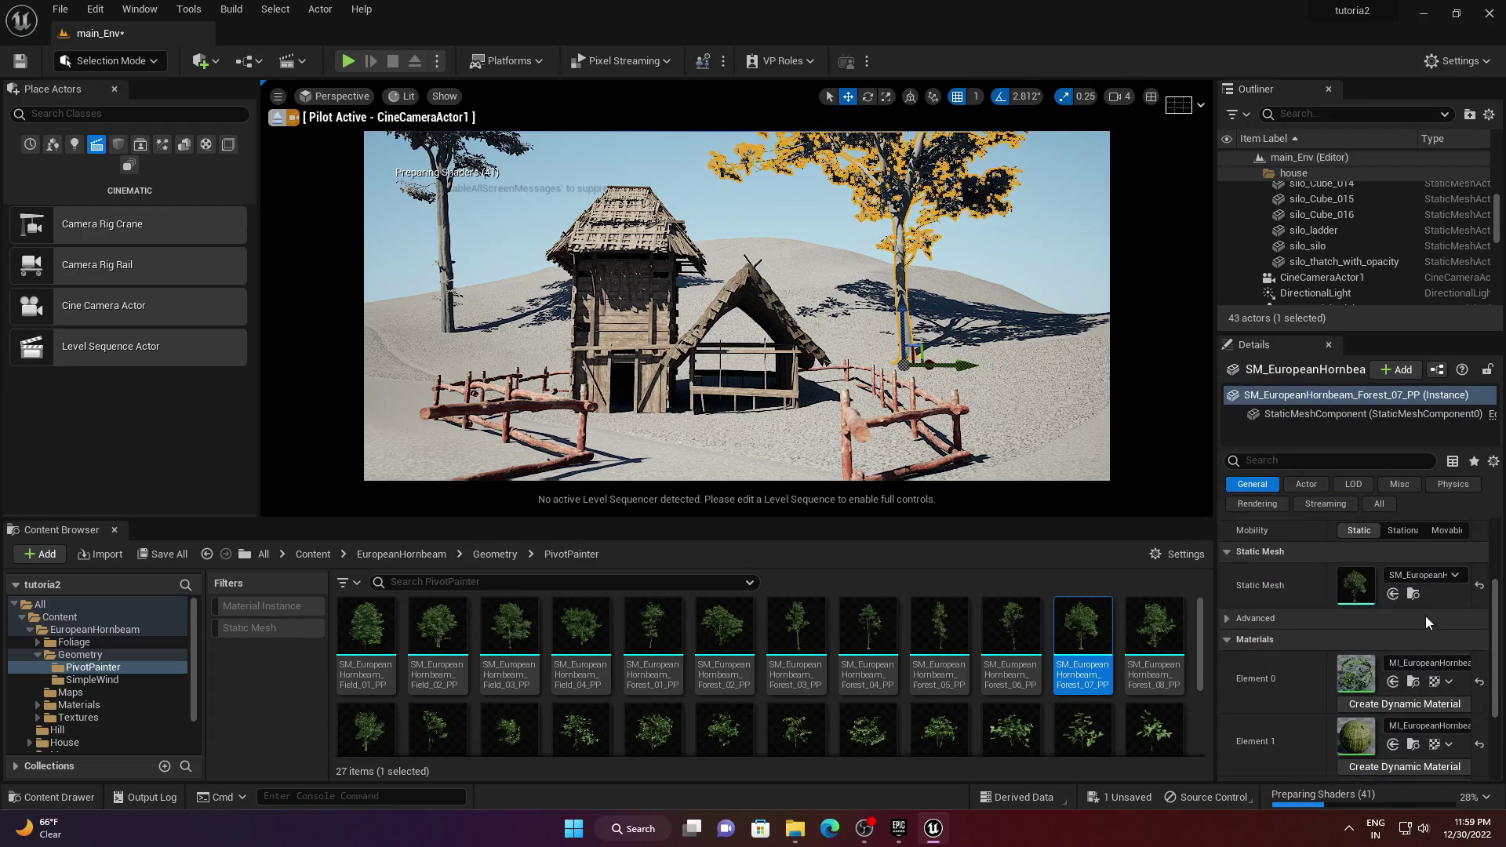
pyautogui.scroll(2, 1427, 635)
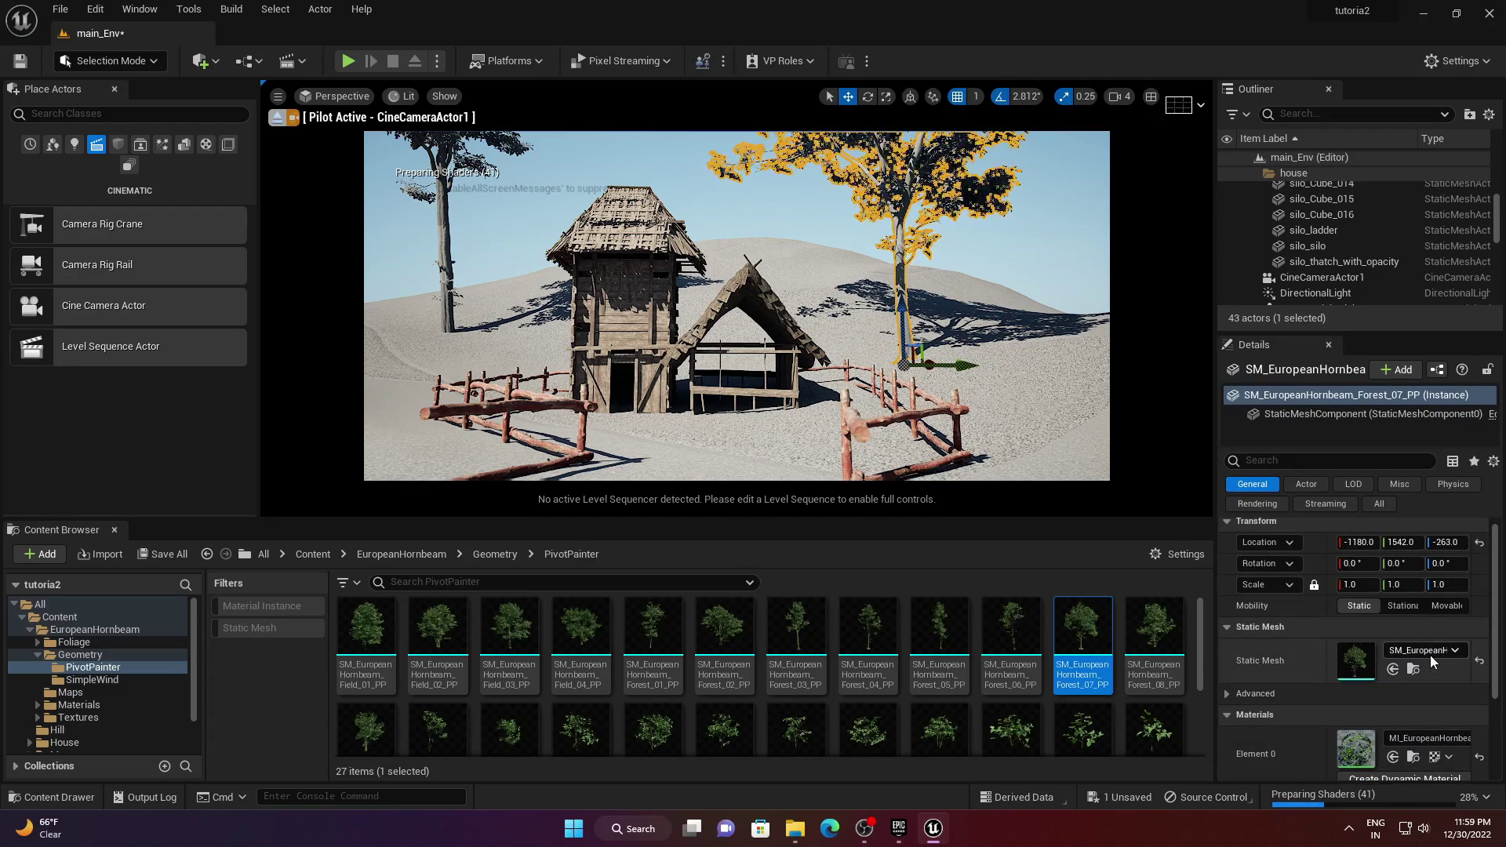
pyautogui.click(1395, 584)
pyautogui.write('0.5')
pyautogui.press('Return')
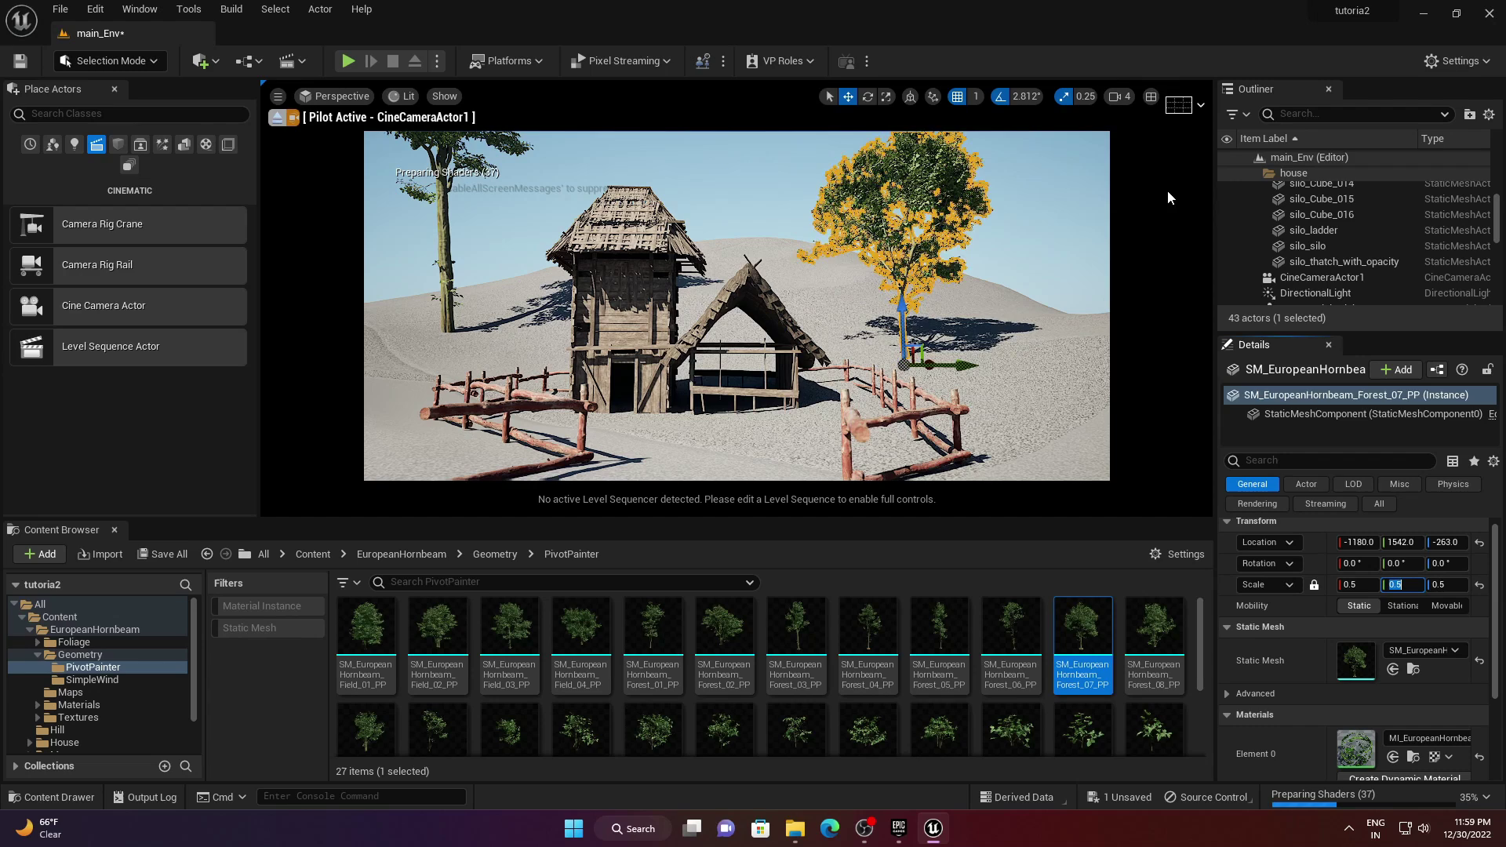
pyautogui.click(1022, 173)
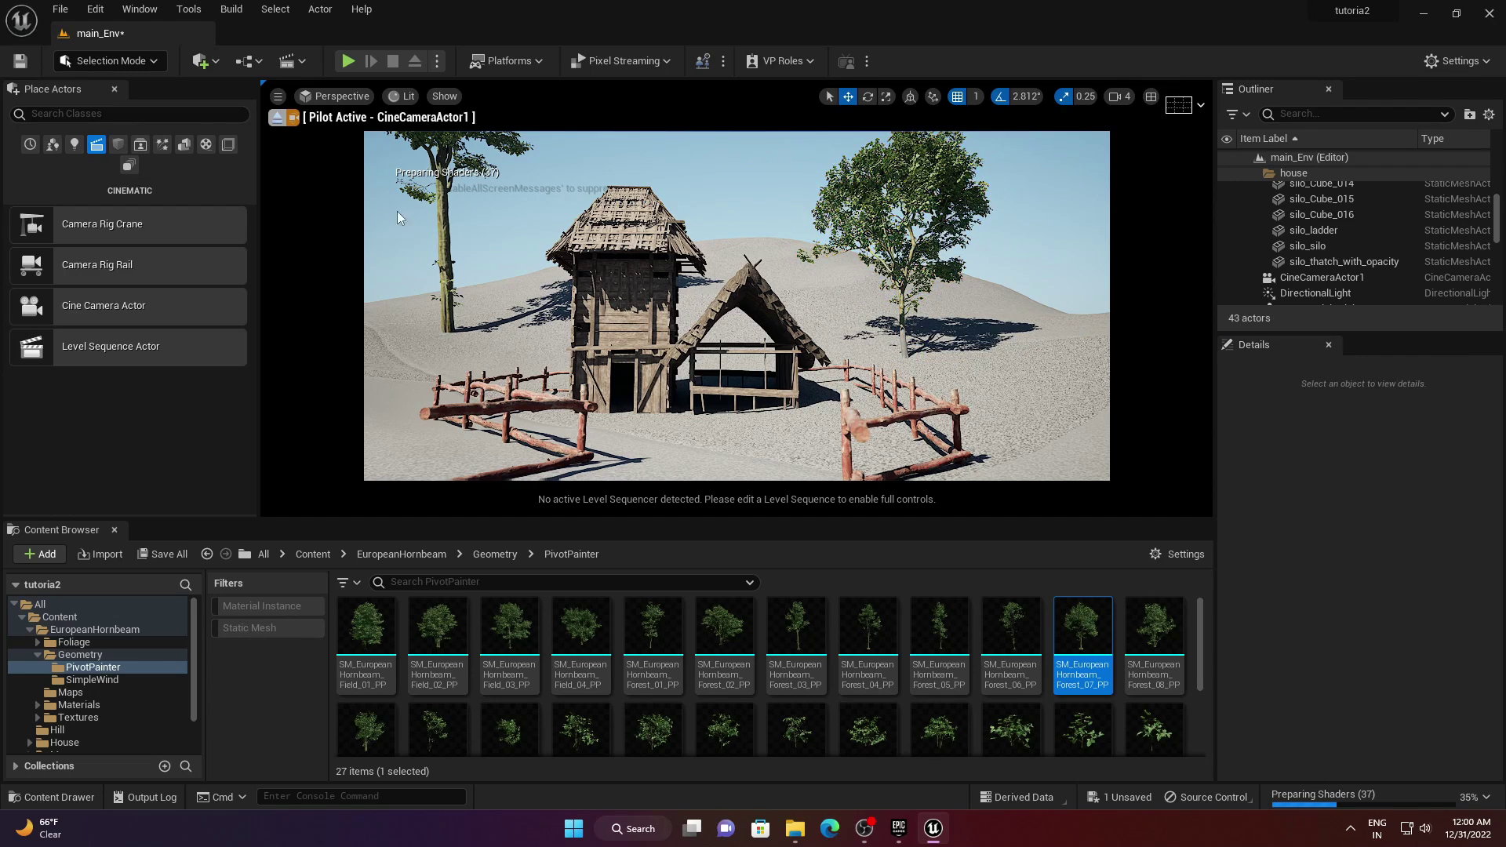
# - Scale the Forest_03 tree beside the silo uniformly to 0.5
pyautogui.click(444, 231)
pyautogui.click(1396, 585)
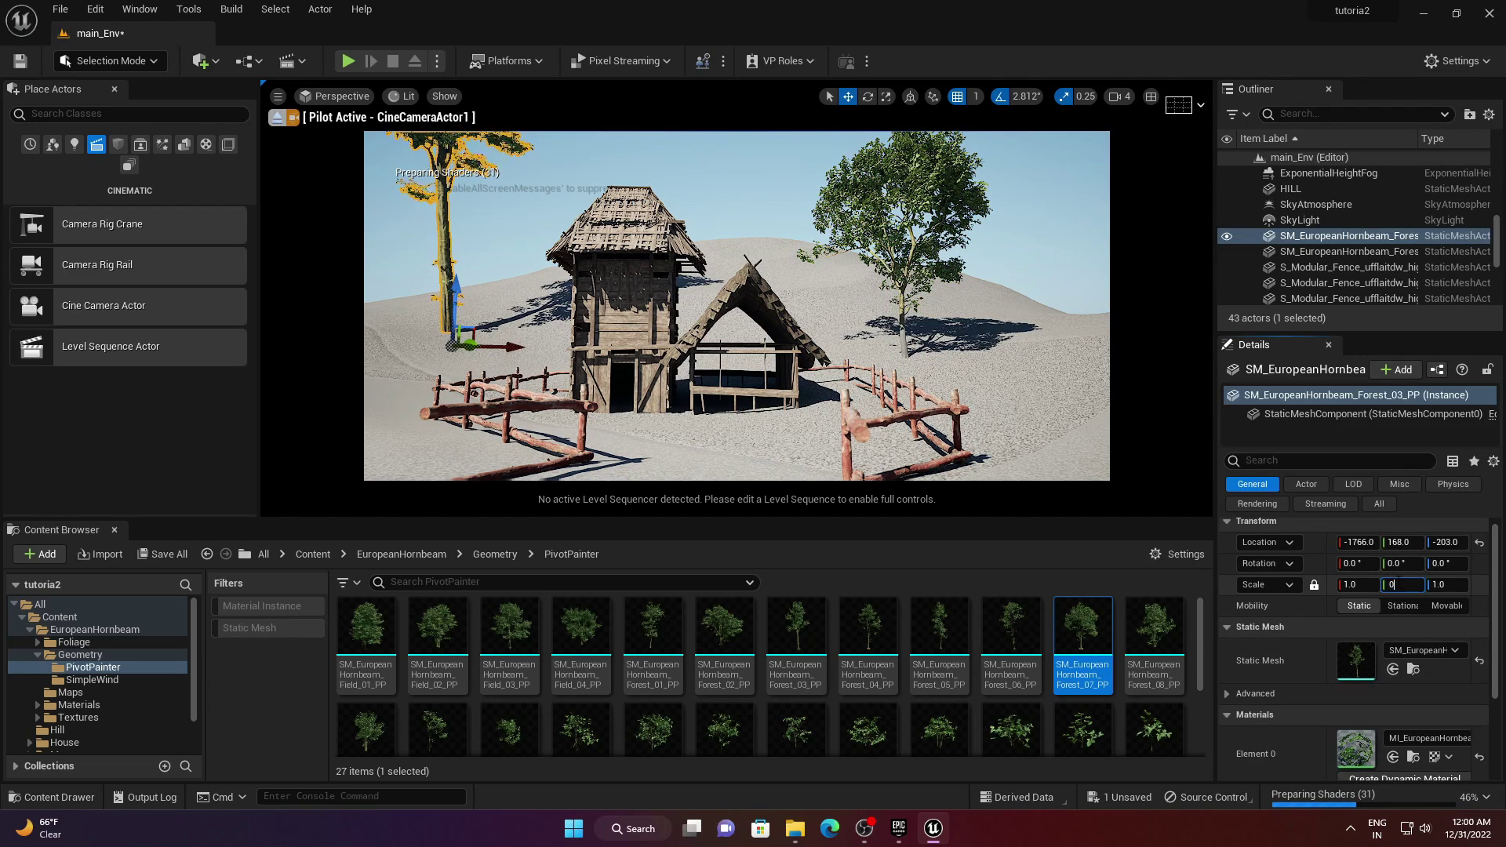
pyautogui.press('Return')
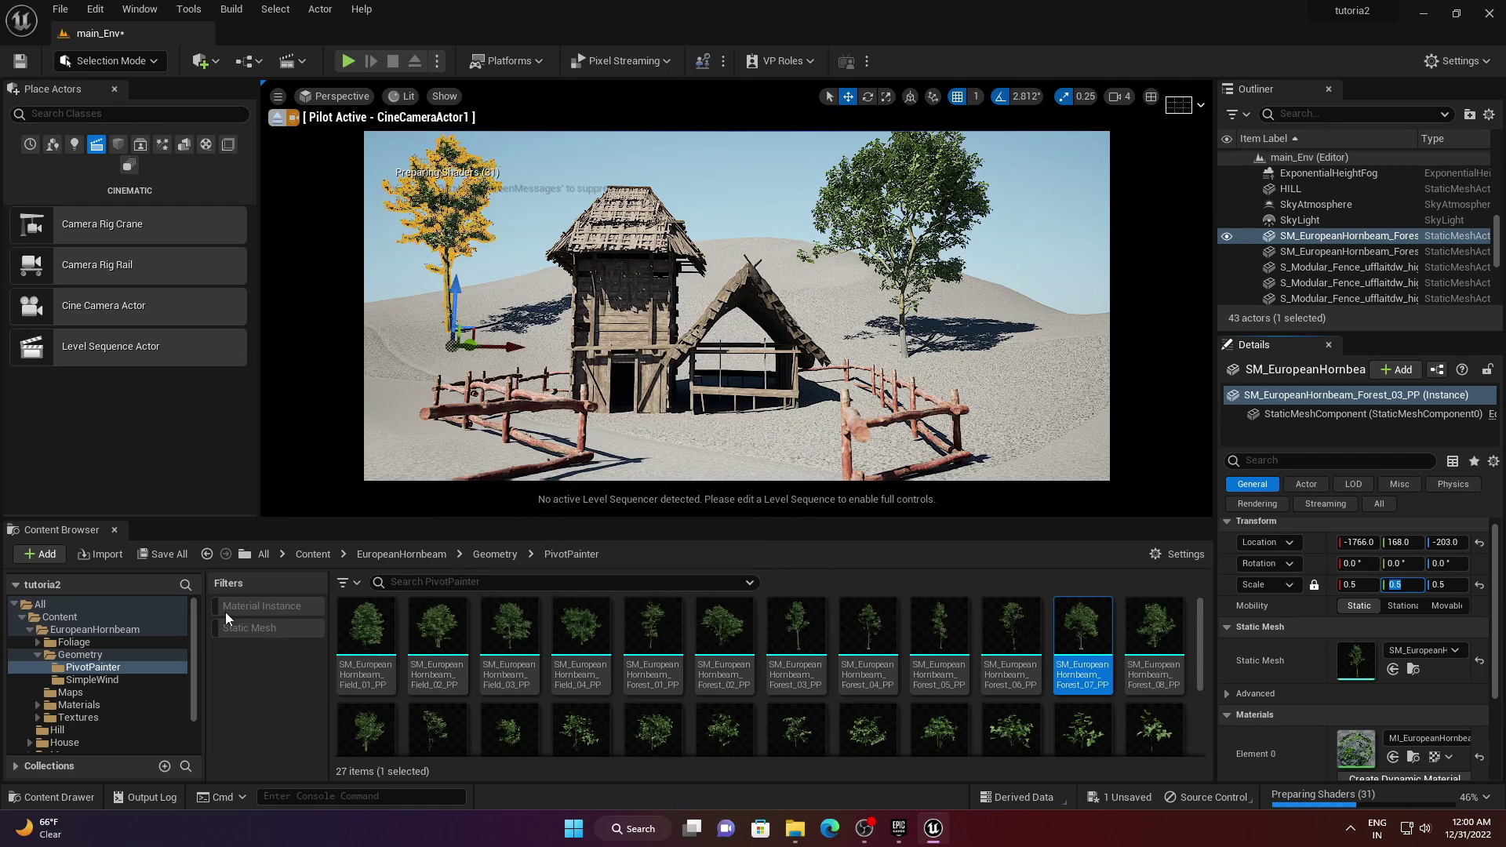
# - Switch to Foliage mode, add the five hornbeam meshes from Field_02_PP through Forest_02_PP as foliage types, and enlarge the viewport
pyautogui.click(139, 64)
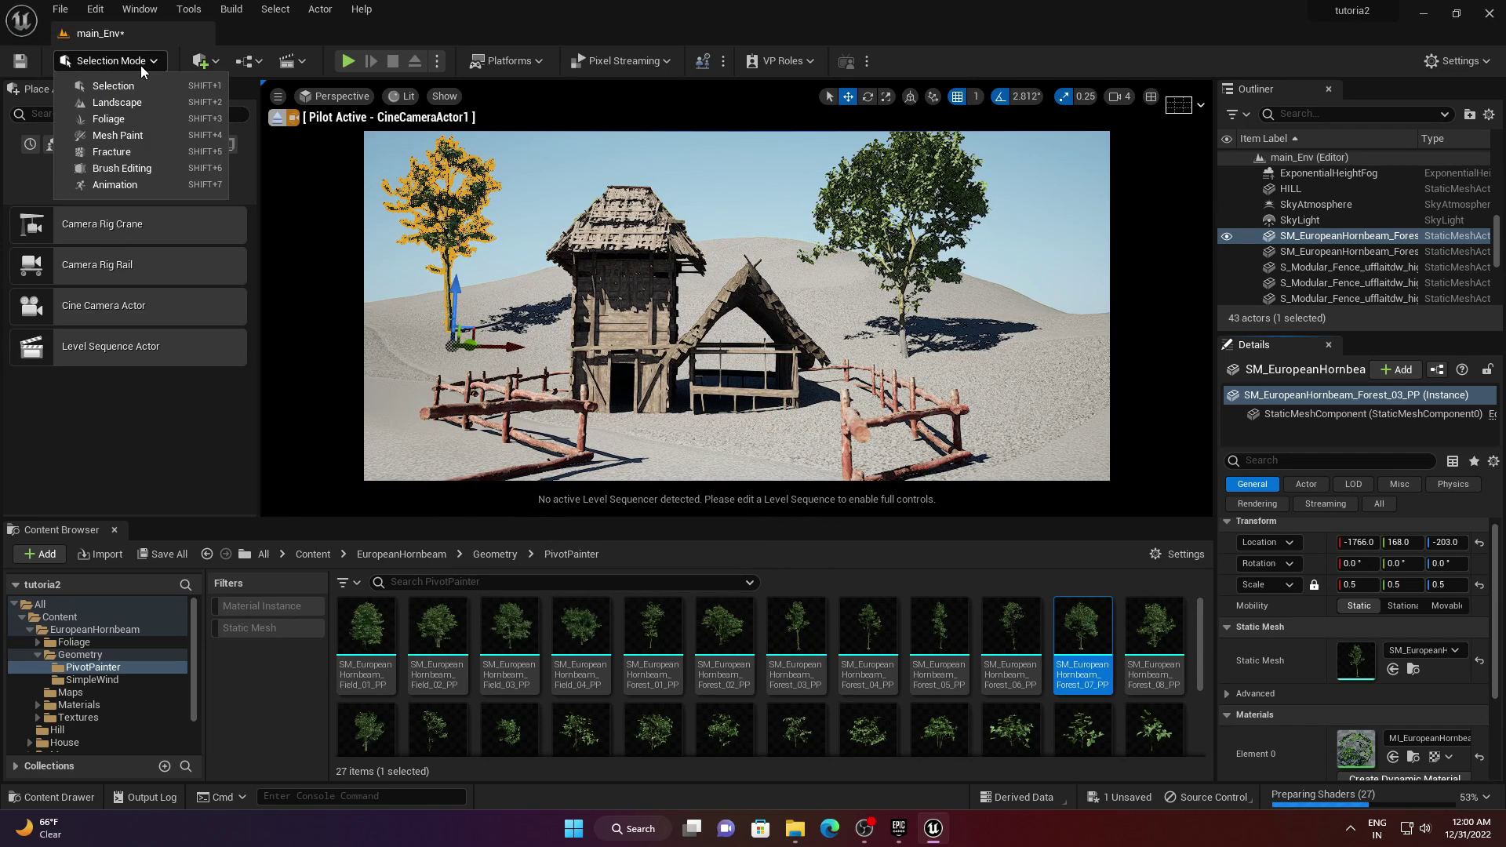
pyautogui.click(129, 123)
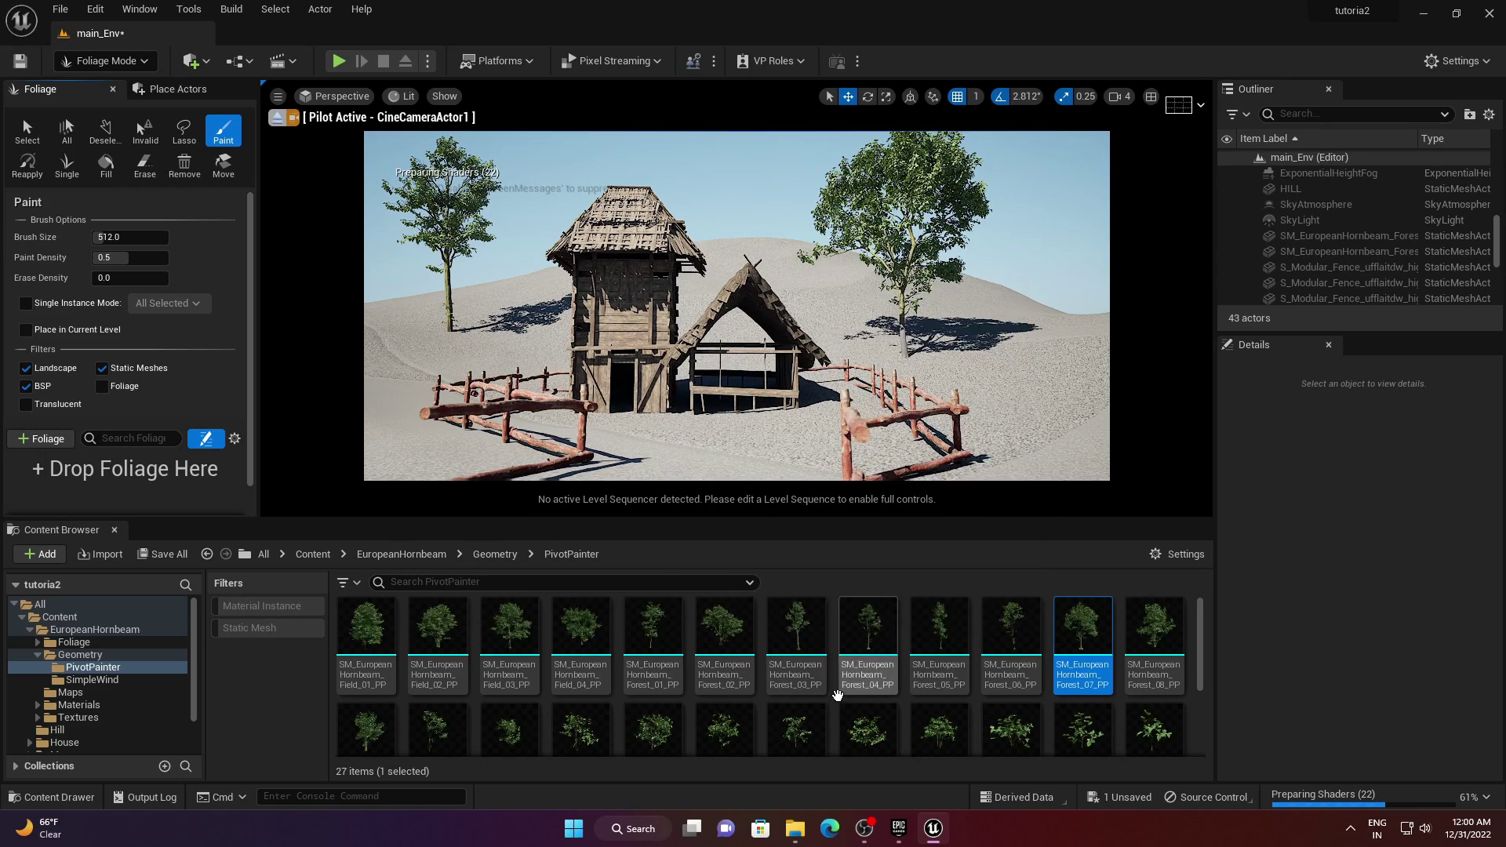
pyautogui.click(698, 636)
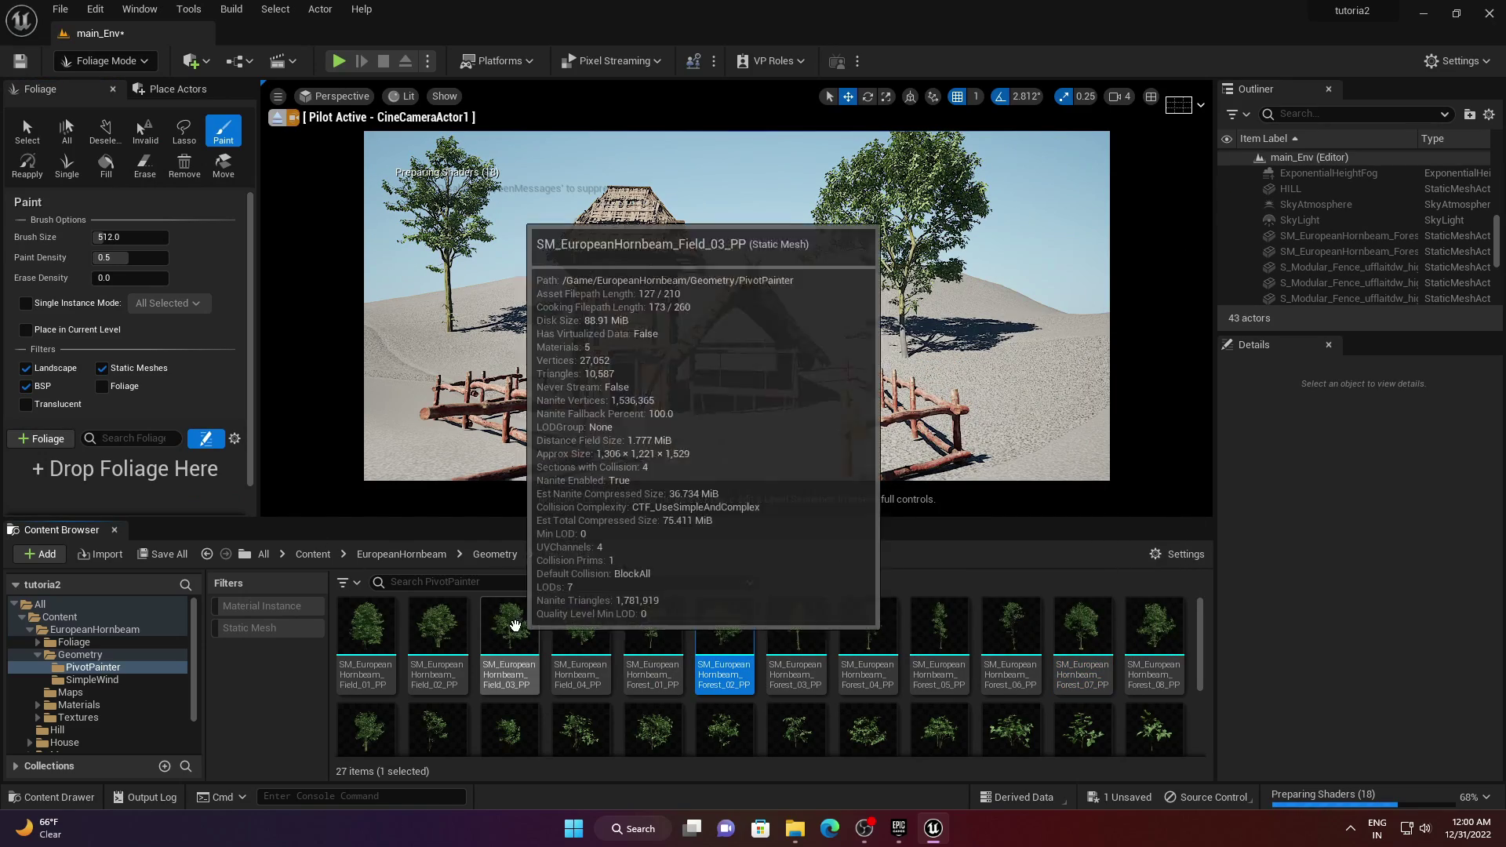
pyautogui.keyDown('shift'); pyautogui.click(453, 631); pyautogui.keyUp('shift')
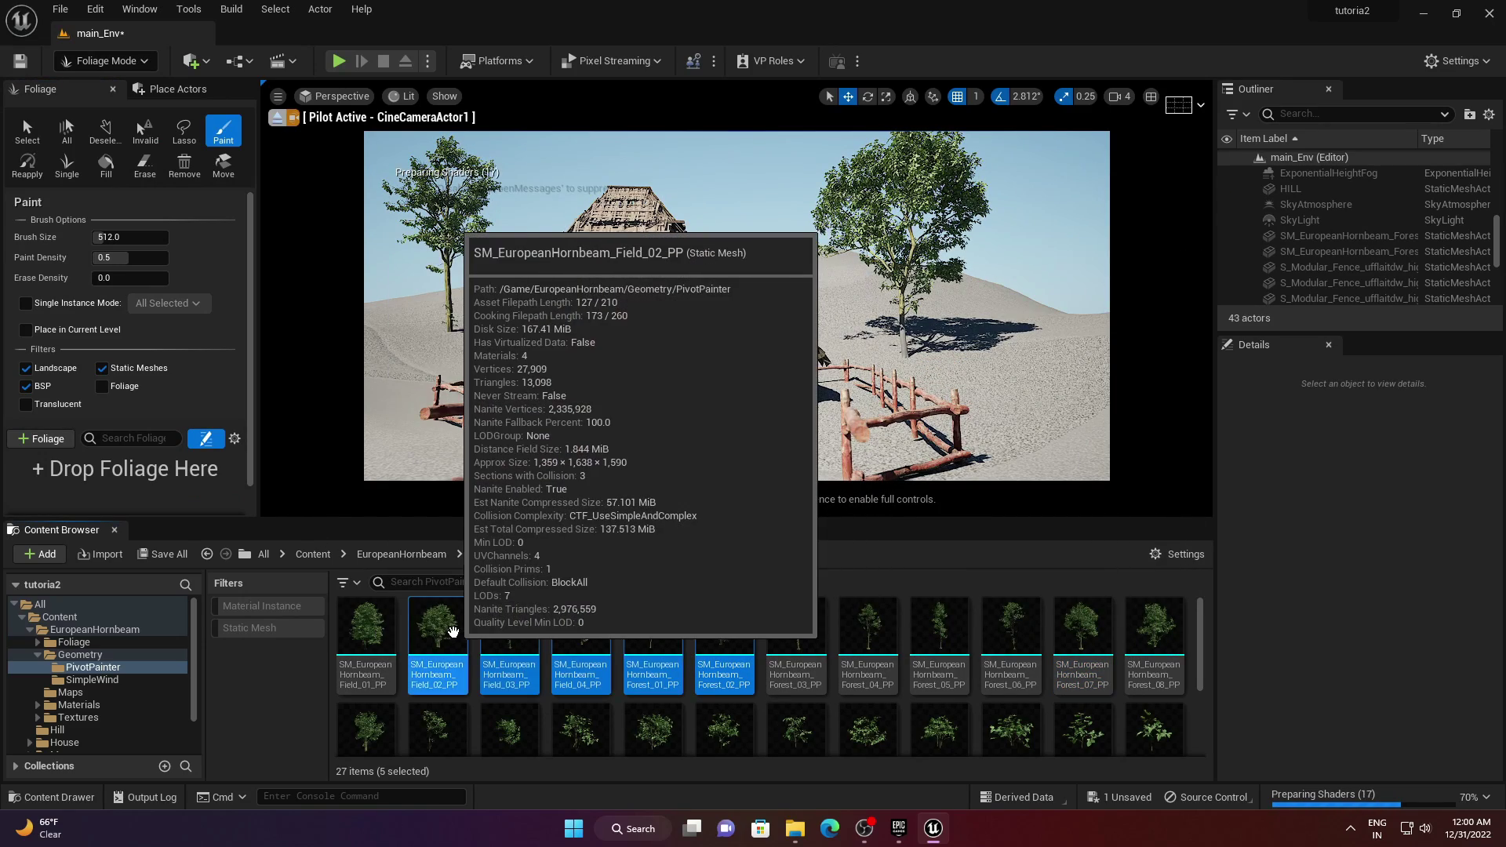
pyautogui.moveTo(723, 632); pyautogui.dragTo(185, 483)
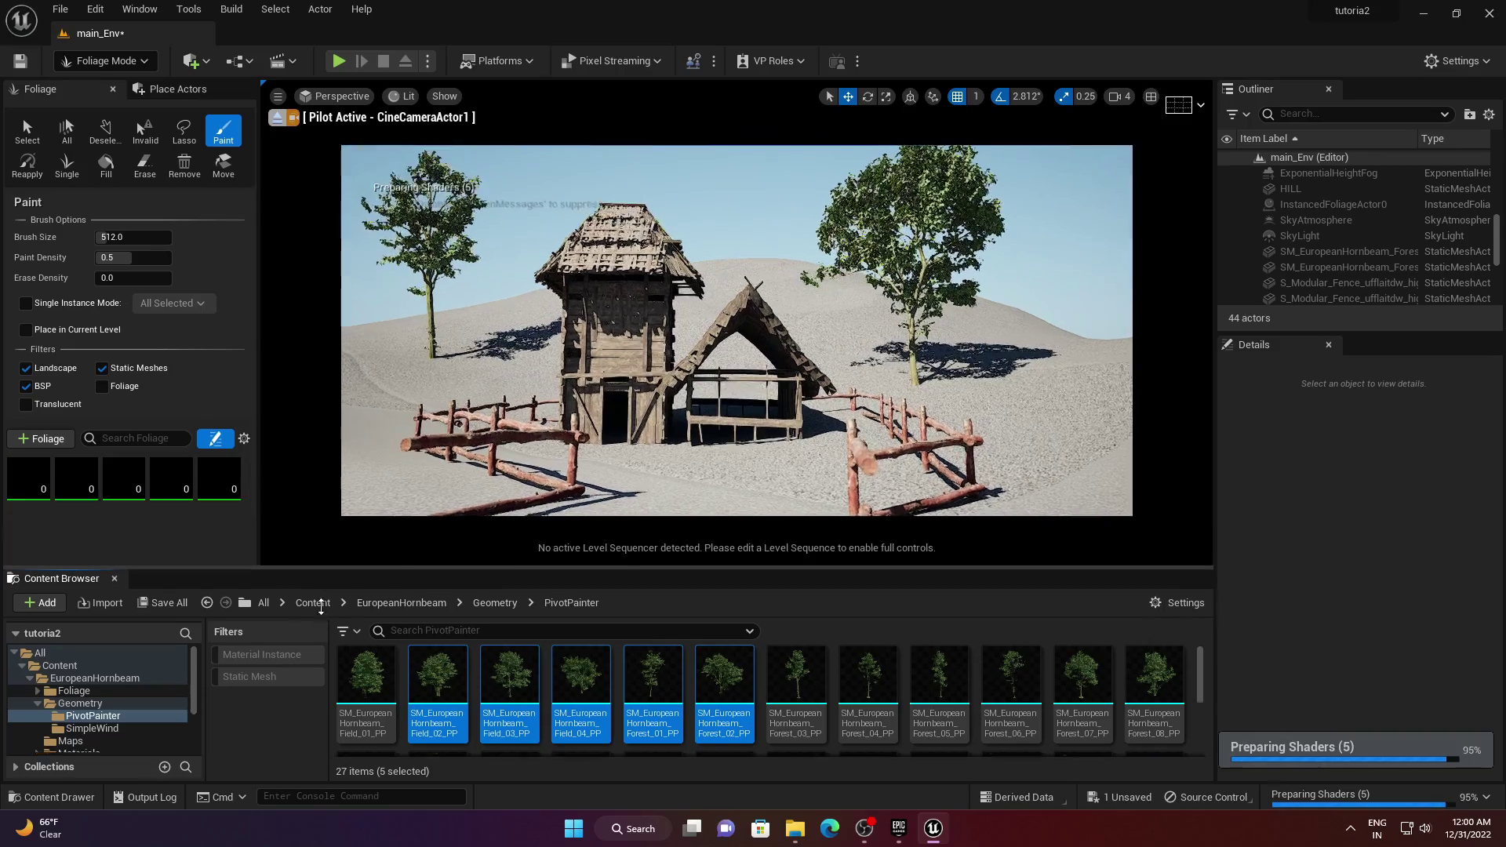
pyautogui.moveTo(325, 519); pyautogui.dragTo(346, 737)
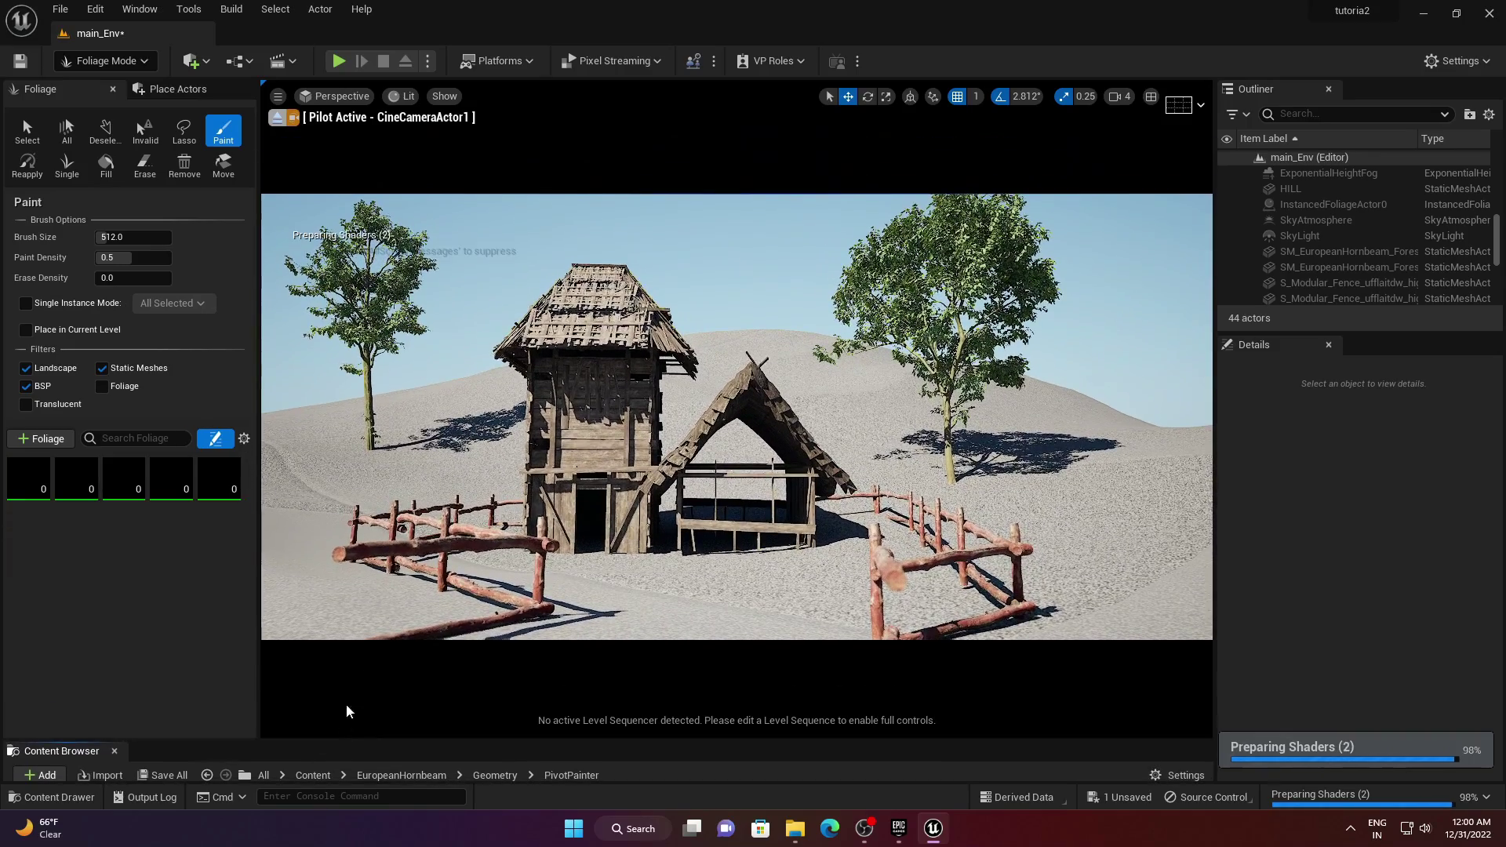
# - Select all five hornbeam foliage types and set their Scale X range to 0.3–0.5 and density to 10
pyautogui.click(211, 482)
pyautogui.keyDown('shift'); pyautogui.click(28, 480); pyautogui.keyUp('shift')
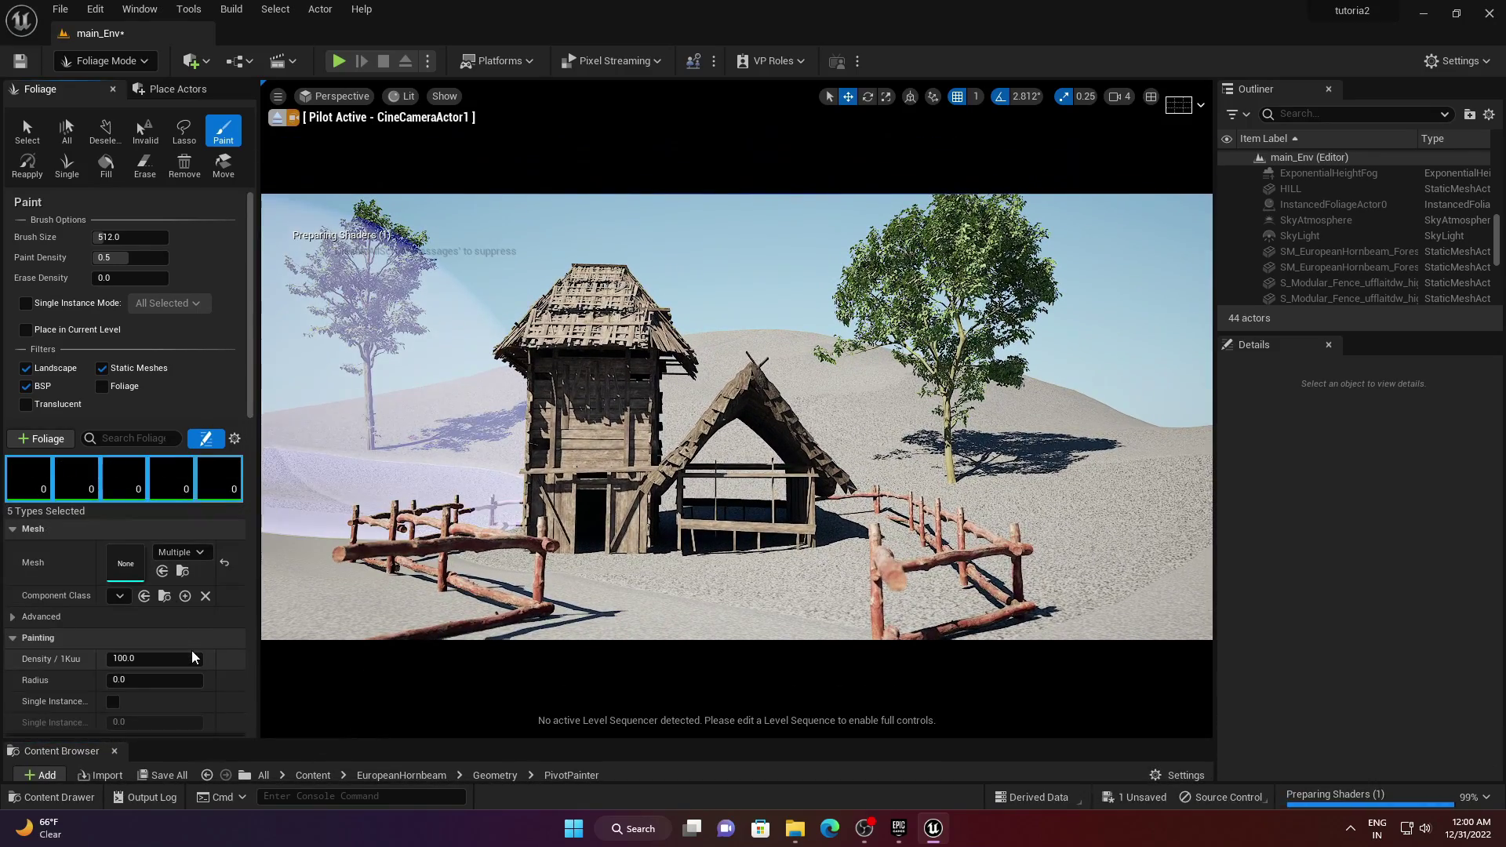
pyautogui.scroll(-3, 192, 656)
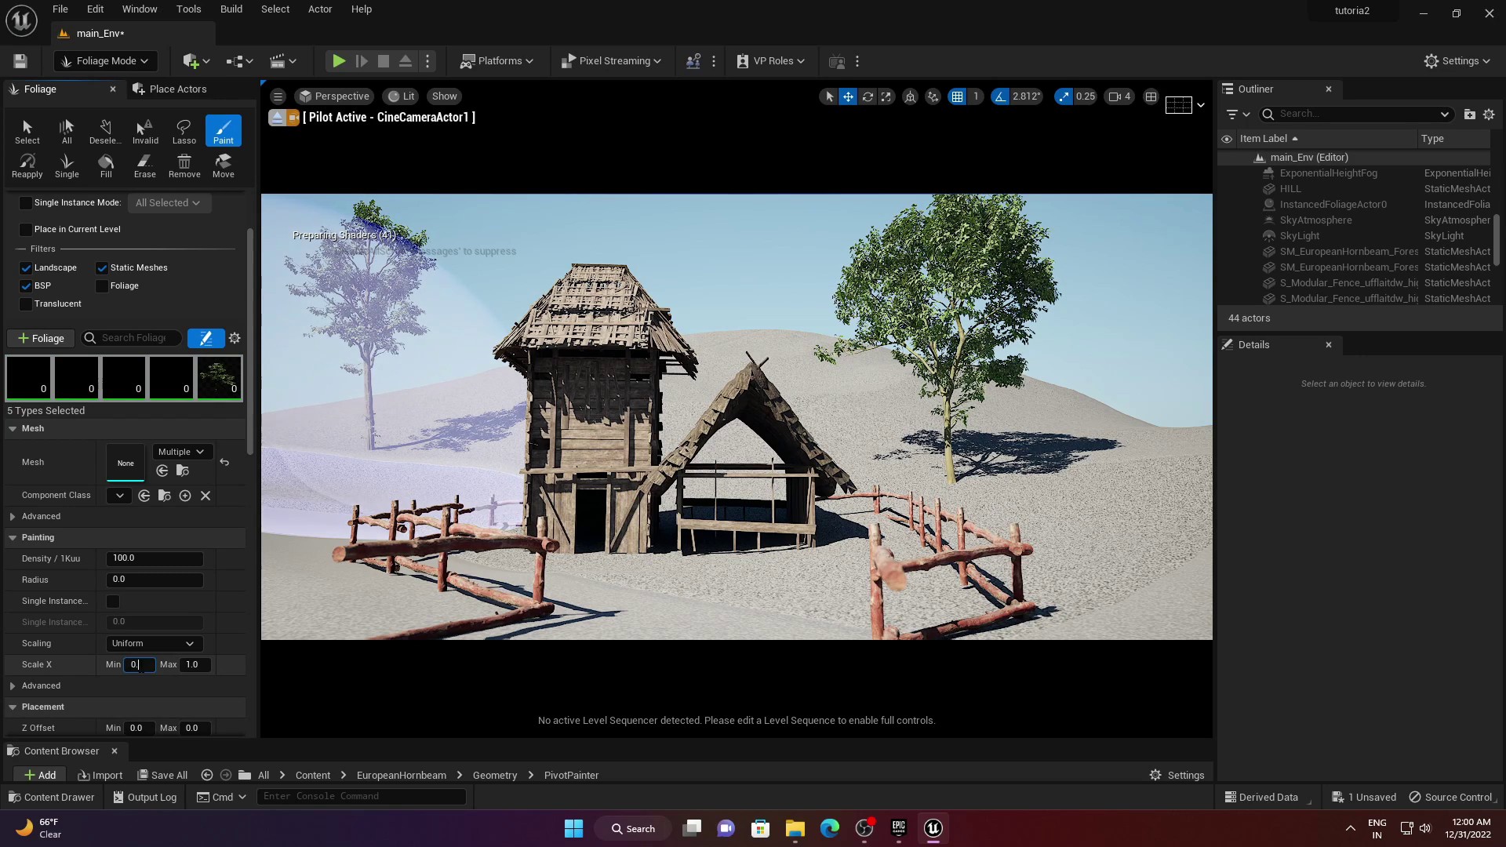
pyautogui.click(140, 666)
pyautogui.write('0.3')
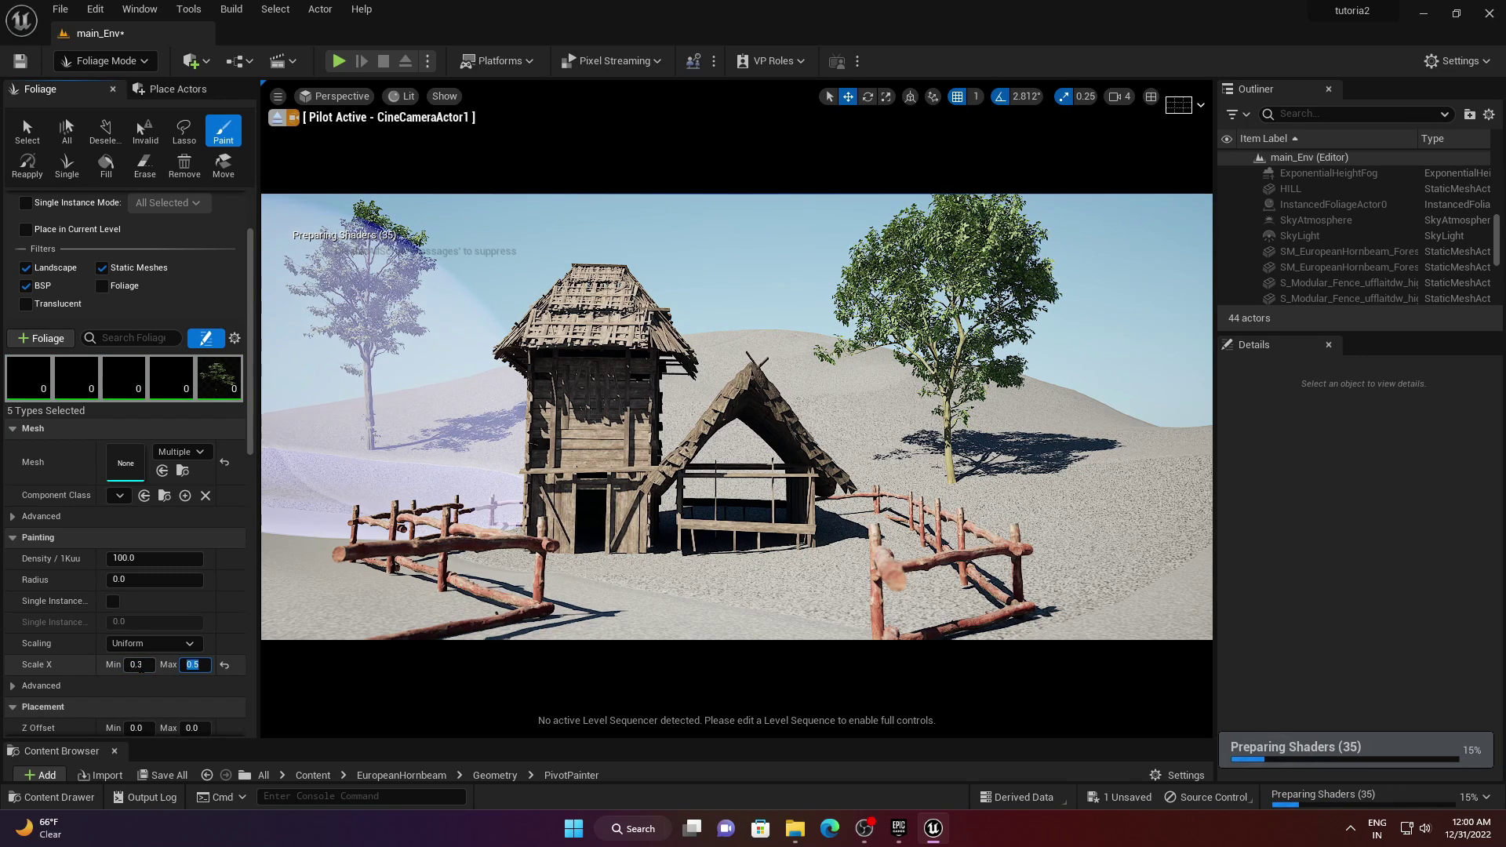
pyautogui.click(149, 558)
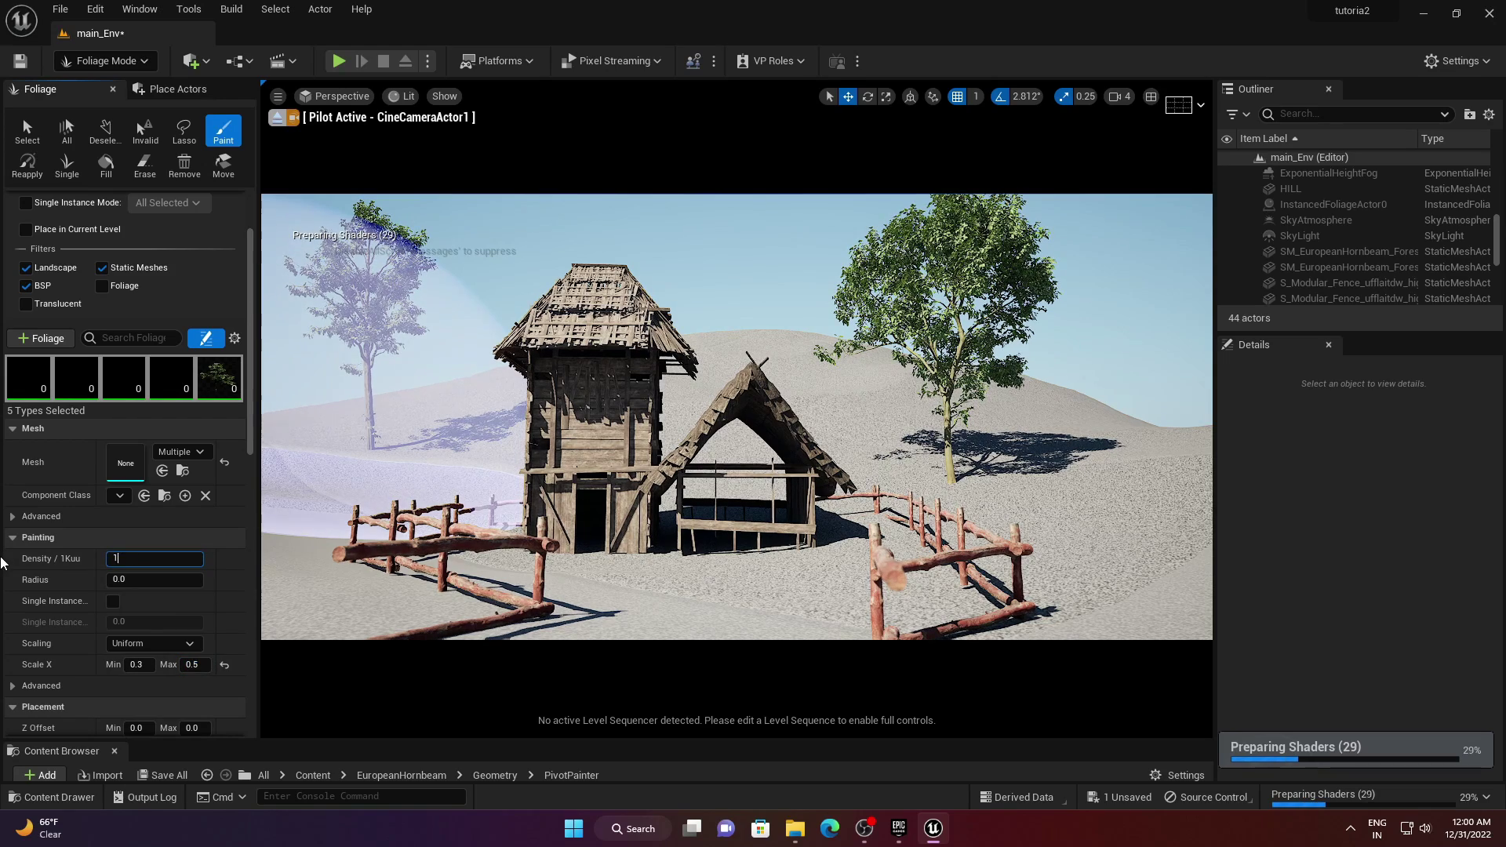
pyautogui.scroll(3, 182, 233)
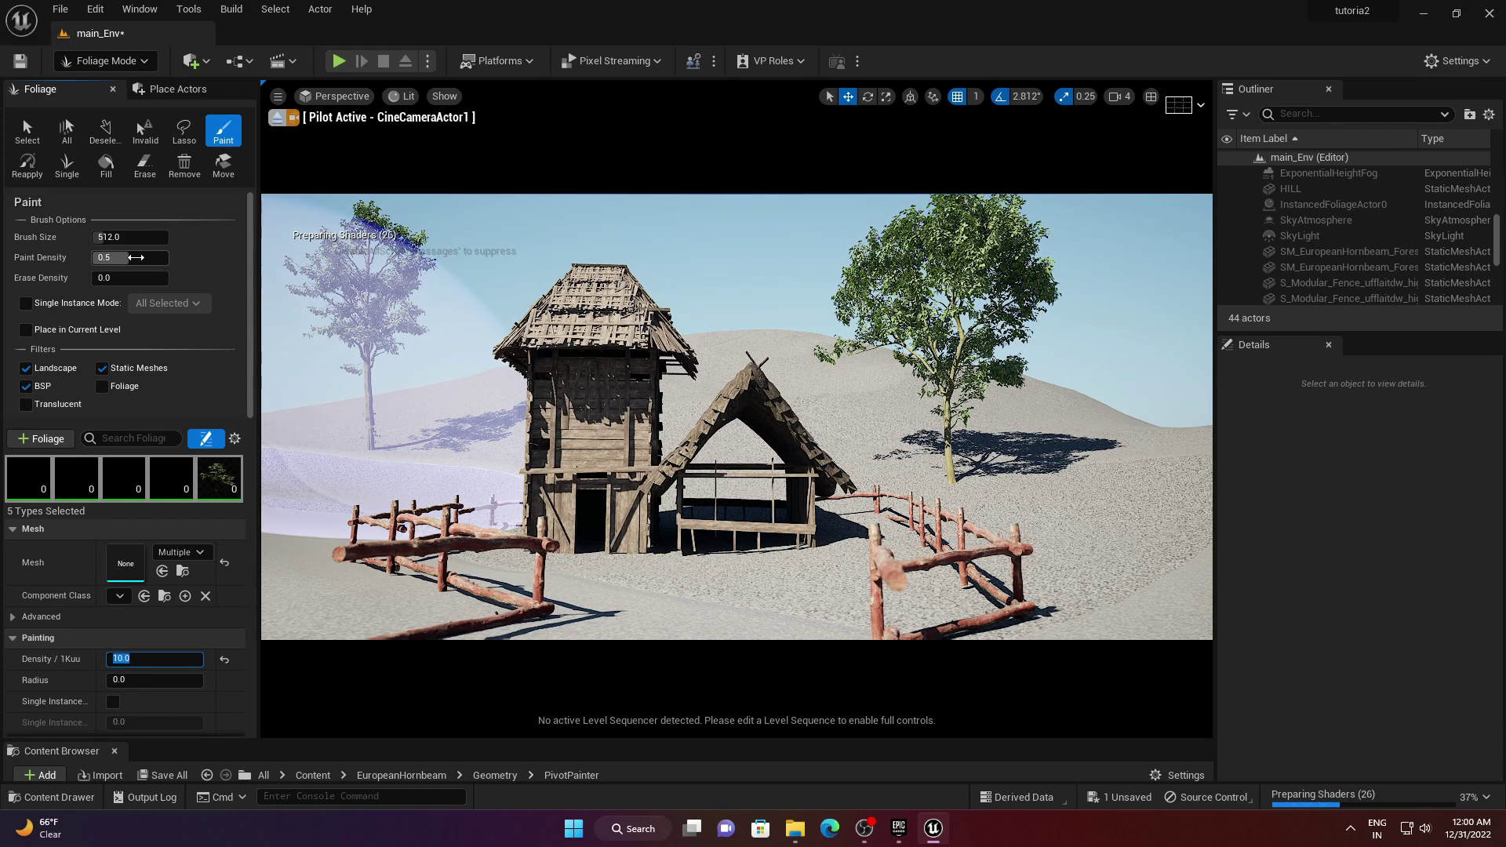
# - Set the foliage brush's paint density to 0.1 and its size to 100
pyautogui.click(124, 259)
pyautogui.write('0.1')
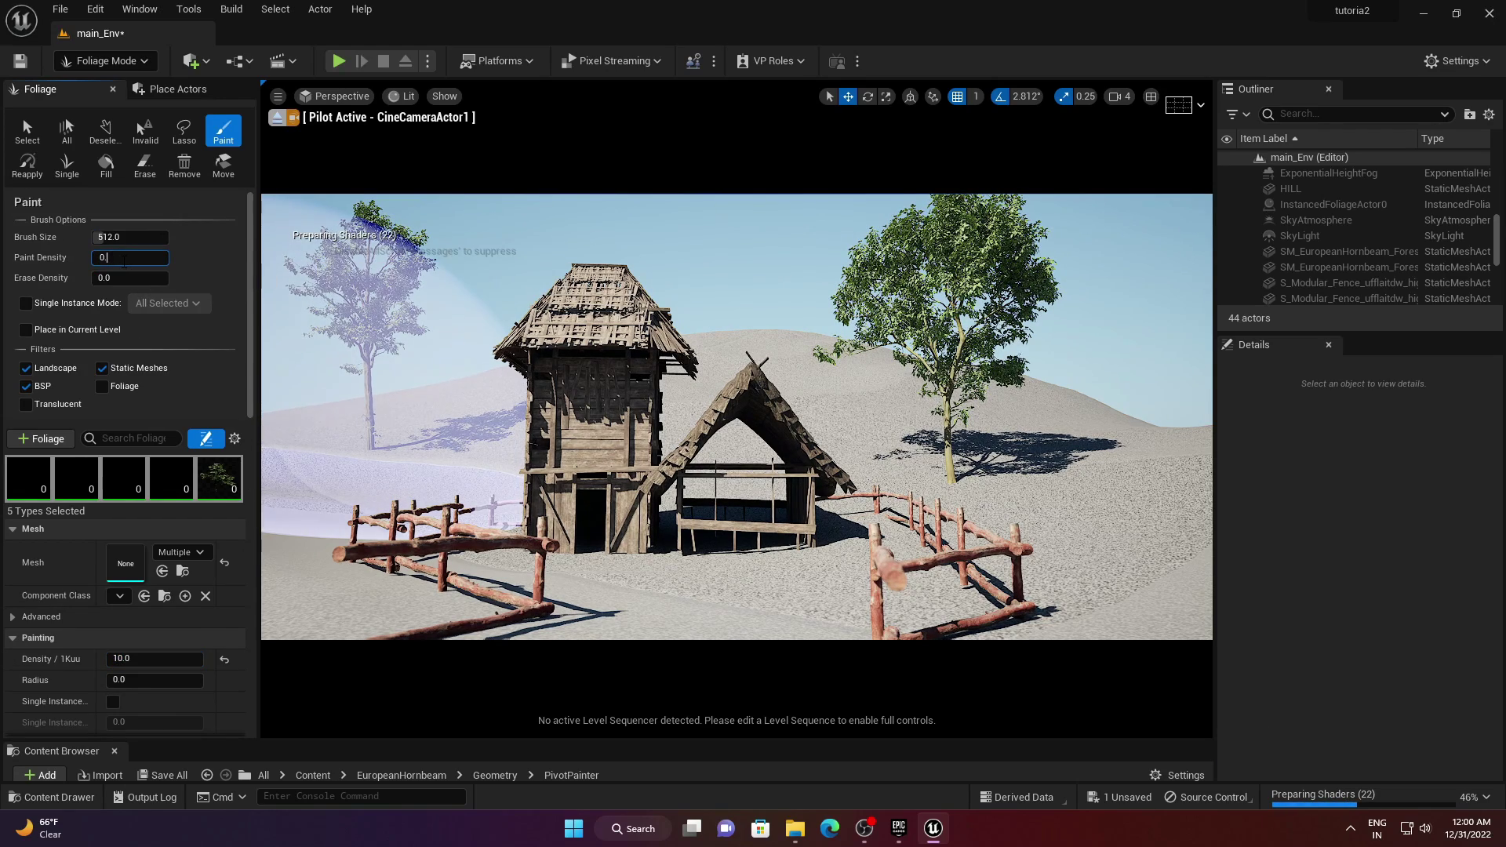
pyautogui.press('Return')
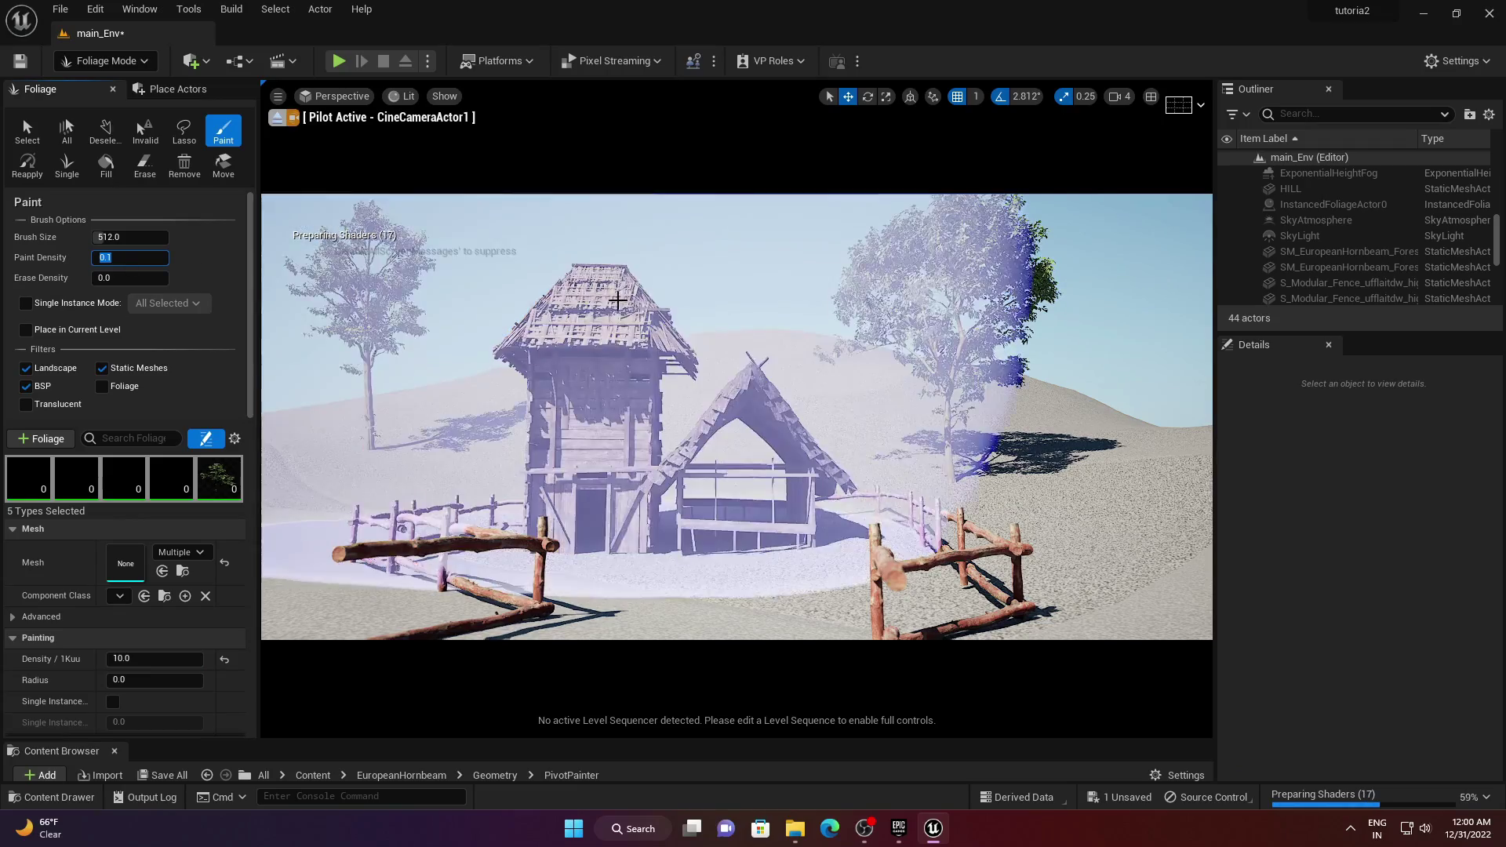
pyautogui.click(153, 234)
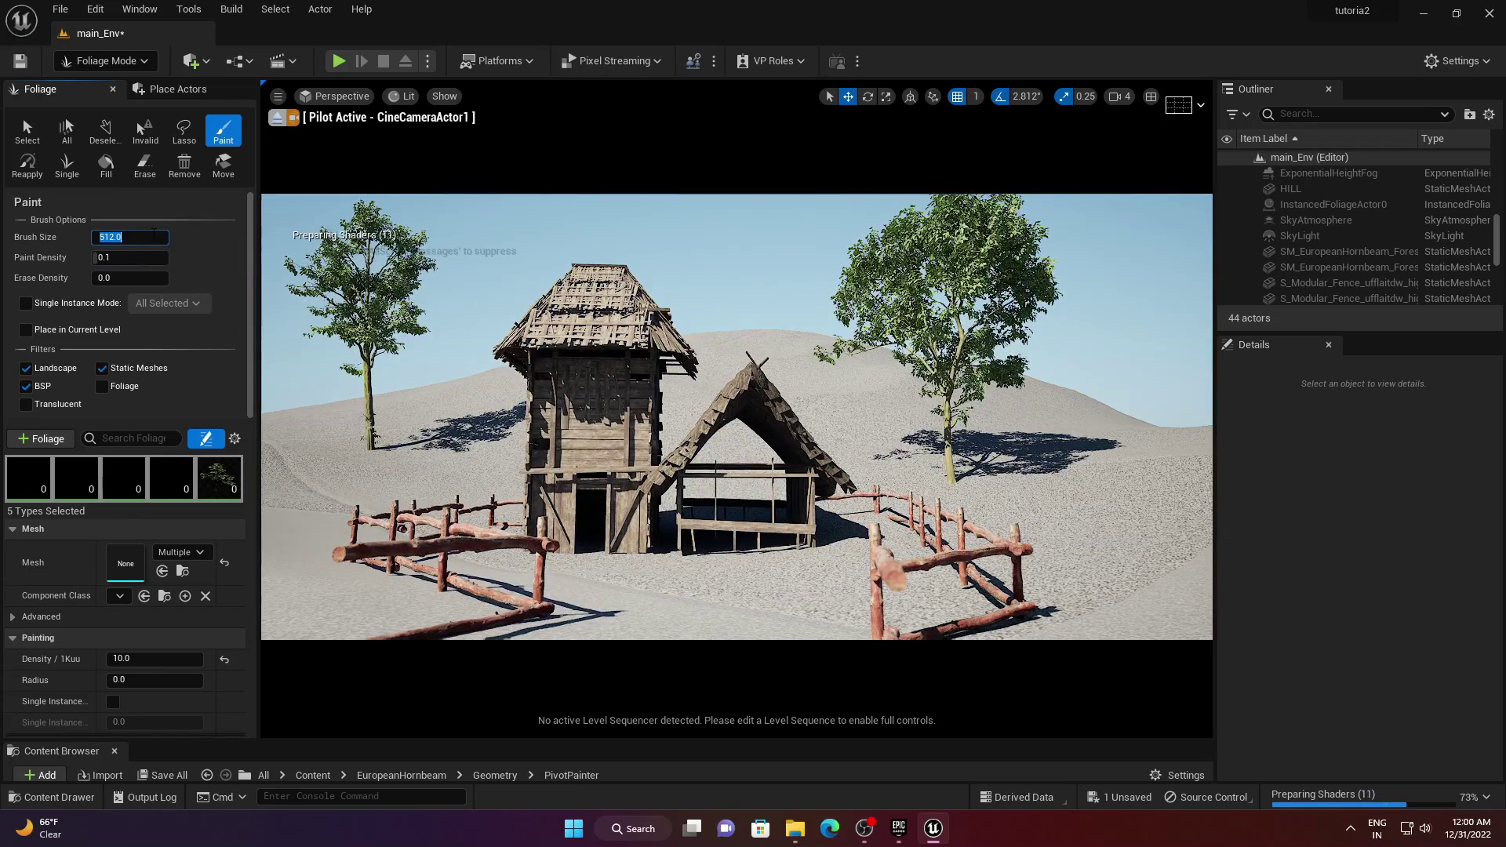
pyautogui.write('100')
pyautogui.press('Return')
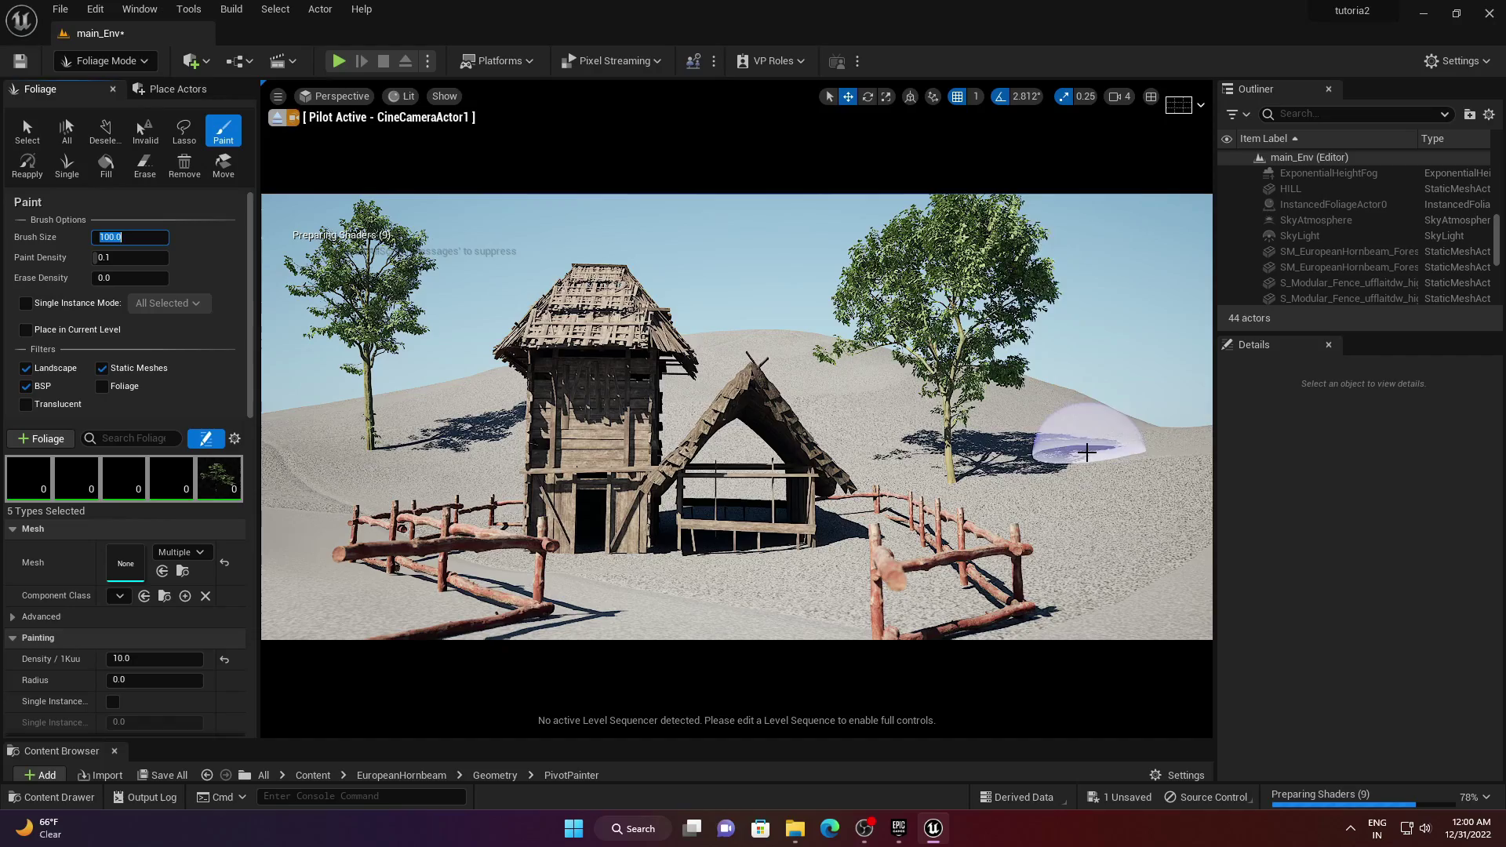
# - Paint hornbeam trees across the hills behind and beside the silo and barn
pyautogui.click(1118, 436)
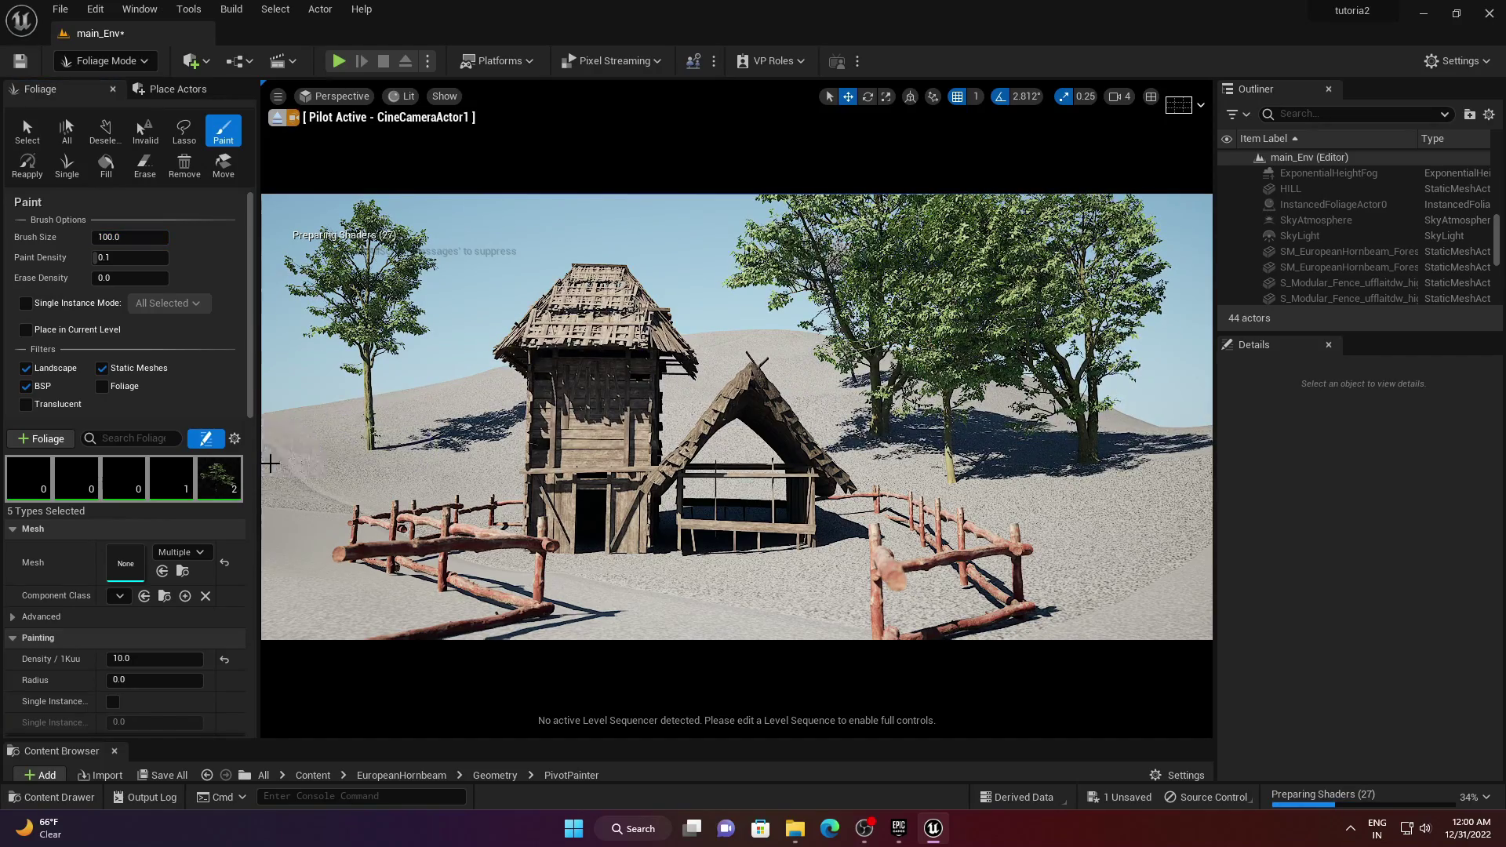
pyautogui.moveTo(730, 392)
pyautogui.mouseDown(button='right')
pyautogui.moveTo(1008, 514)
pyautogui.moveTo(805, 387)
pyautogui.moveTo(581, 450)
pyautogui.moveTo(440, 451)
pyautogui.moveTo(816, 439)
pyautogui.moveTo(612, 439)
pyautogui.moveTo(565, 416)
pyautogui.moveTo(554, 469)
pyautogui.mouseUp(button='right')
pyautogui.click(1009, 514)
pyautogui.click(806, 388)
pyautogui.click(581, 450)
# - Pick the eight hornbeam sapling meshes, Sapling_01 through Sapling_08, from the PivotPainter folder and add them as foliage types in Foliage mode
pyautogui.click(112, 89)
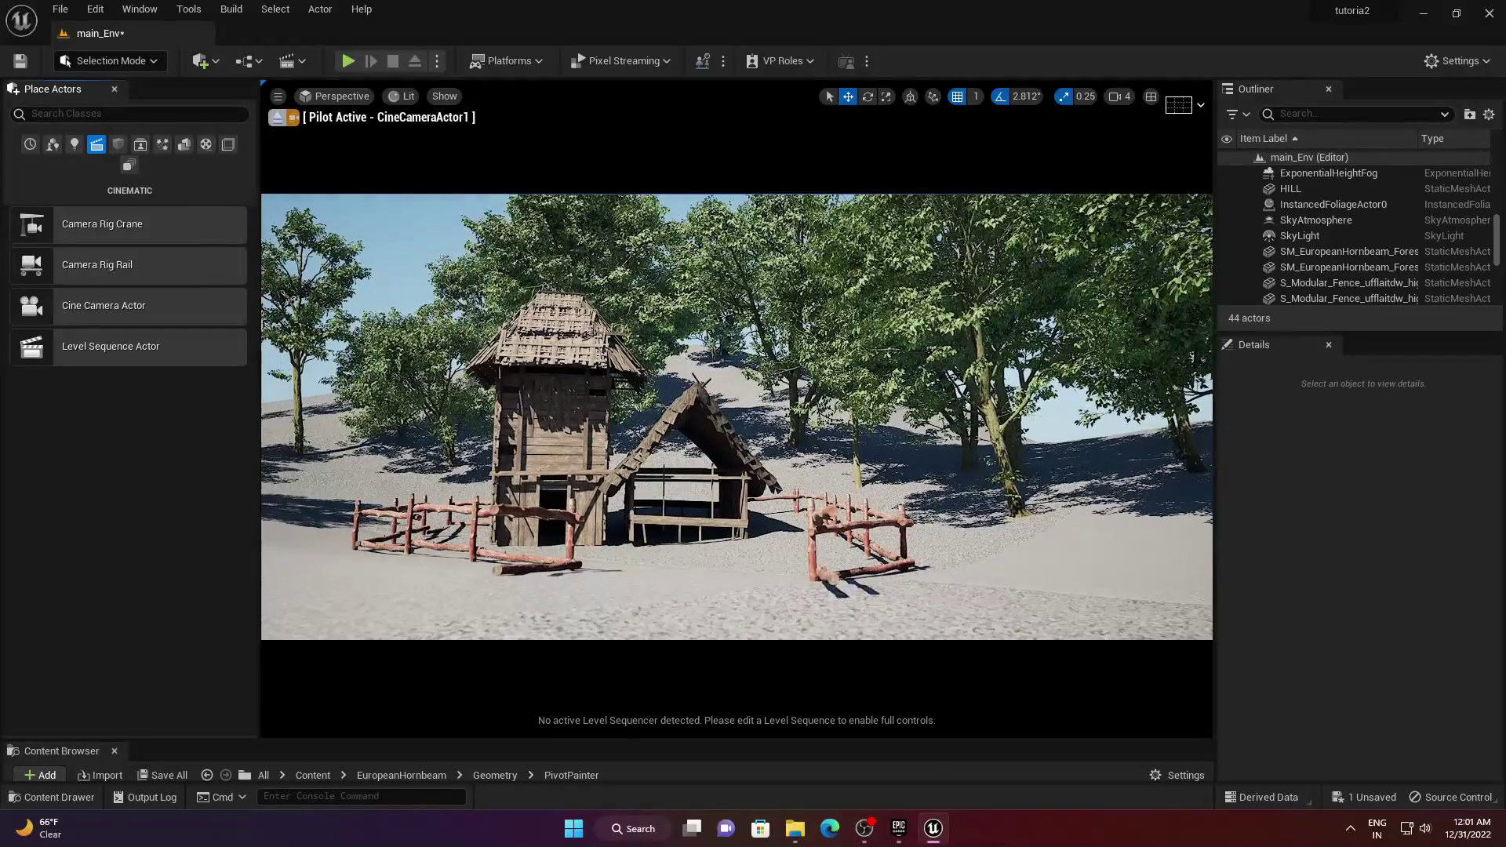
pyautogui.moveTo(474, 740); pyautogui.dragTo(473, 488)
pyautogui.click(509, 644)
pyautogui.keyDown('shift'); pyautogui.click(1011, 643); pyautogui.keyUp('shift')
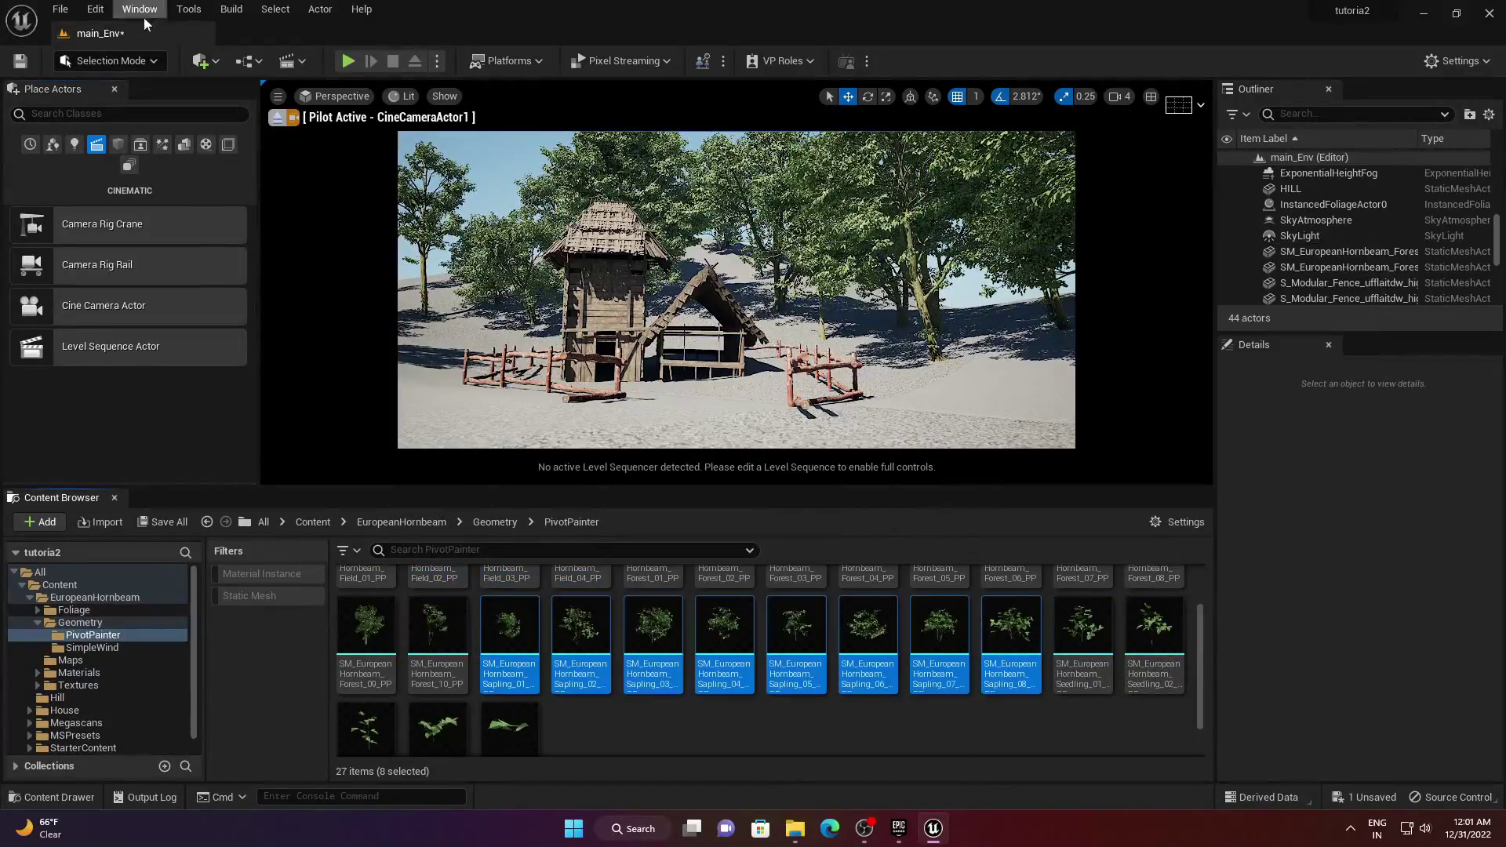
pyautogui.click(109, 60)
pyautogui.click(102, 118)
pyautogui.scroll(-3, 157, 408)
pyautogui.moveTo(996, 642); pyautogui.dragTo(156, 403)
# - Enlarge the viewport, select the eight sapling foliage types and set their Scale X range to 0.2–2.0
pyautogui.moveTo(330, 487); pyautogui.dragTo(329, 747)
pyautogui.scroll(-1, 157, 470)
pyautogui.click(28, 507)
pyautogui.keyDown('shift'); pyautogui.click(76, 416); pyautogui.keyUp('shift')
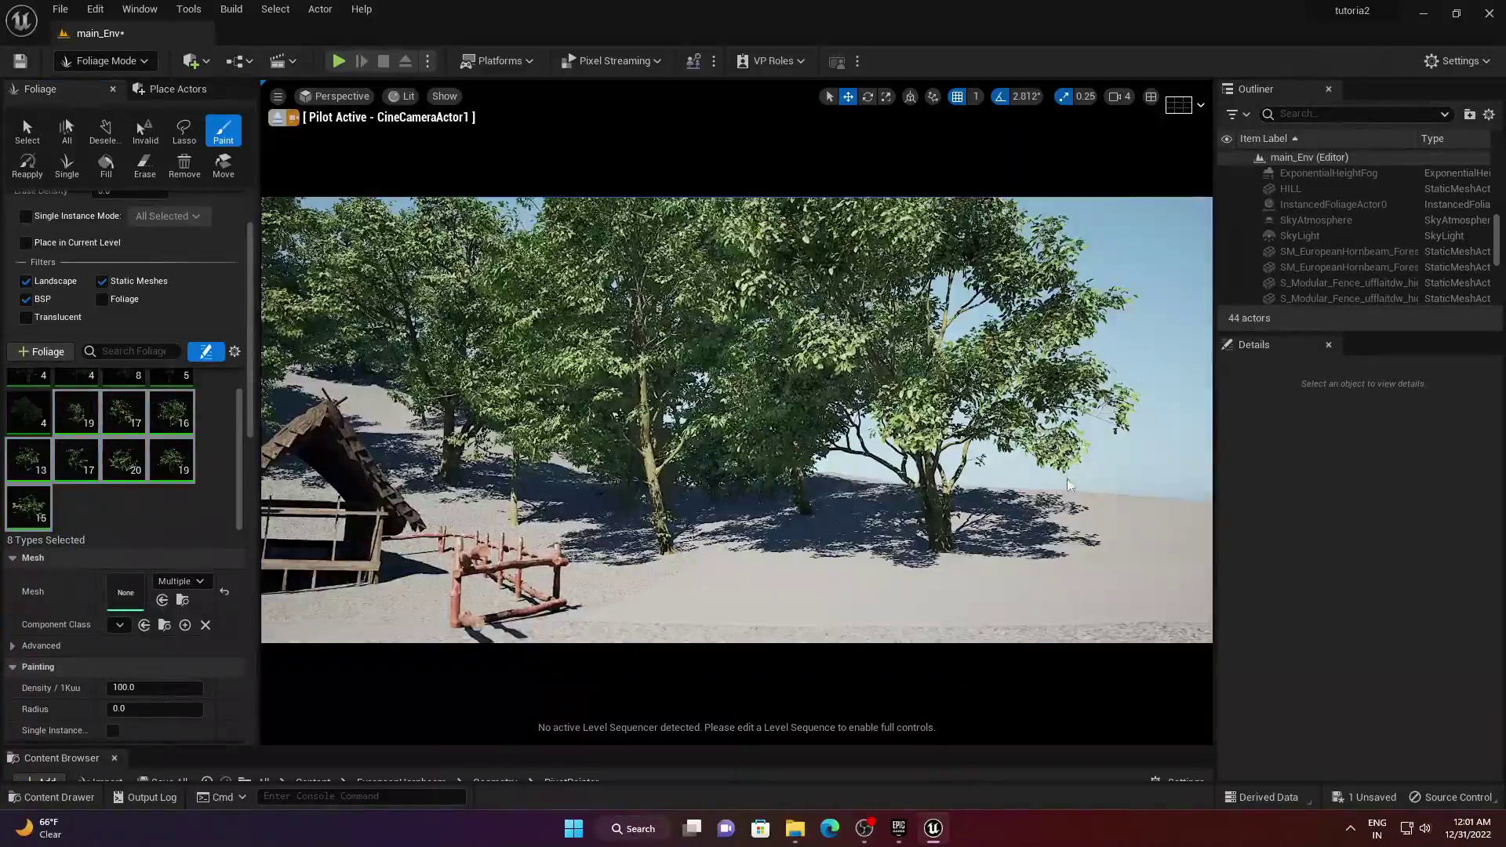
pyautogui.scroll(-3, 192, 623)
pyautogui.click(142, 643)
pyautogui.write('0.2')
pyautogui.press('Tab')
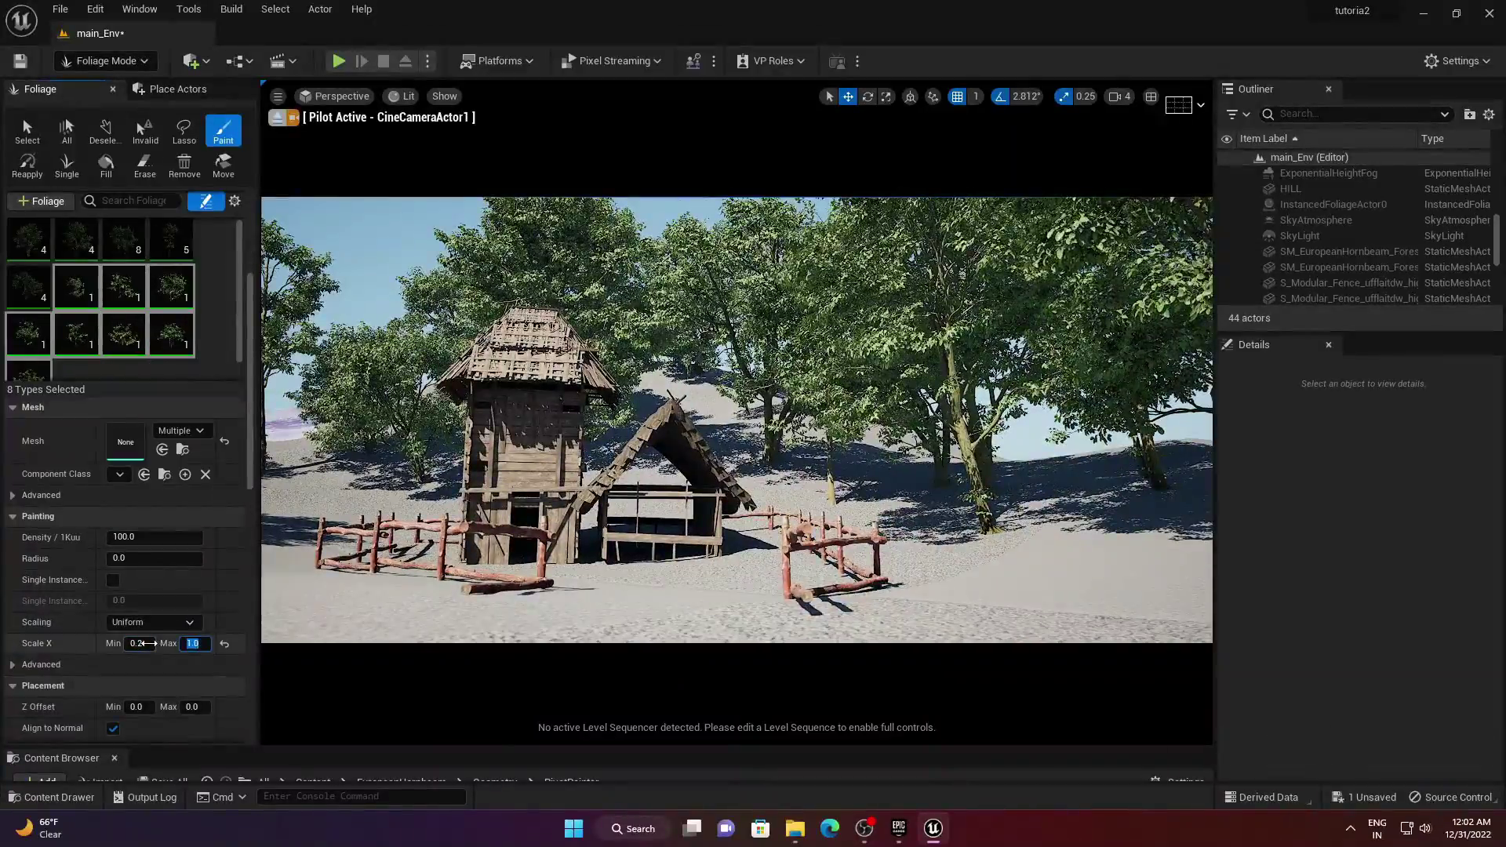
pyautogui.write('2')
pyautogui.press('Return')
# - Paint saplings on the slope by the barn-side fence, reframe the piloted camera on the houses and clear the selection
pyautogui.moveTo(1097, 440)
pyautogui.mouseDown(button='right')
pyautogui.moveTo(1097, 470)
pyautogui.moveTo(1176, 470)
pyautogui.mouseUp(button='right')
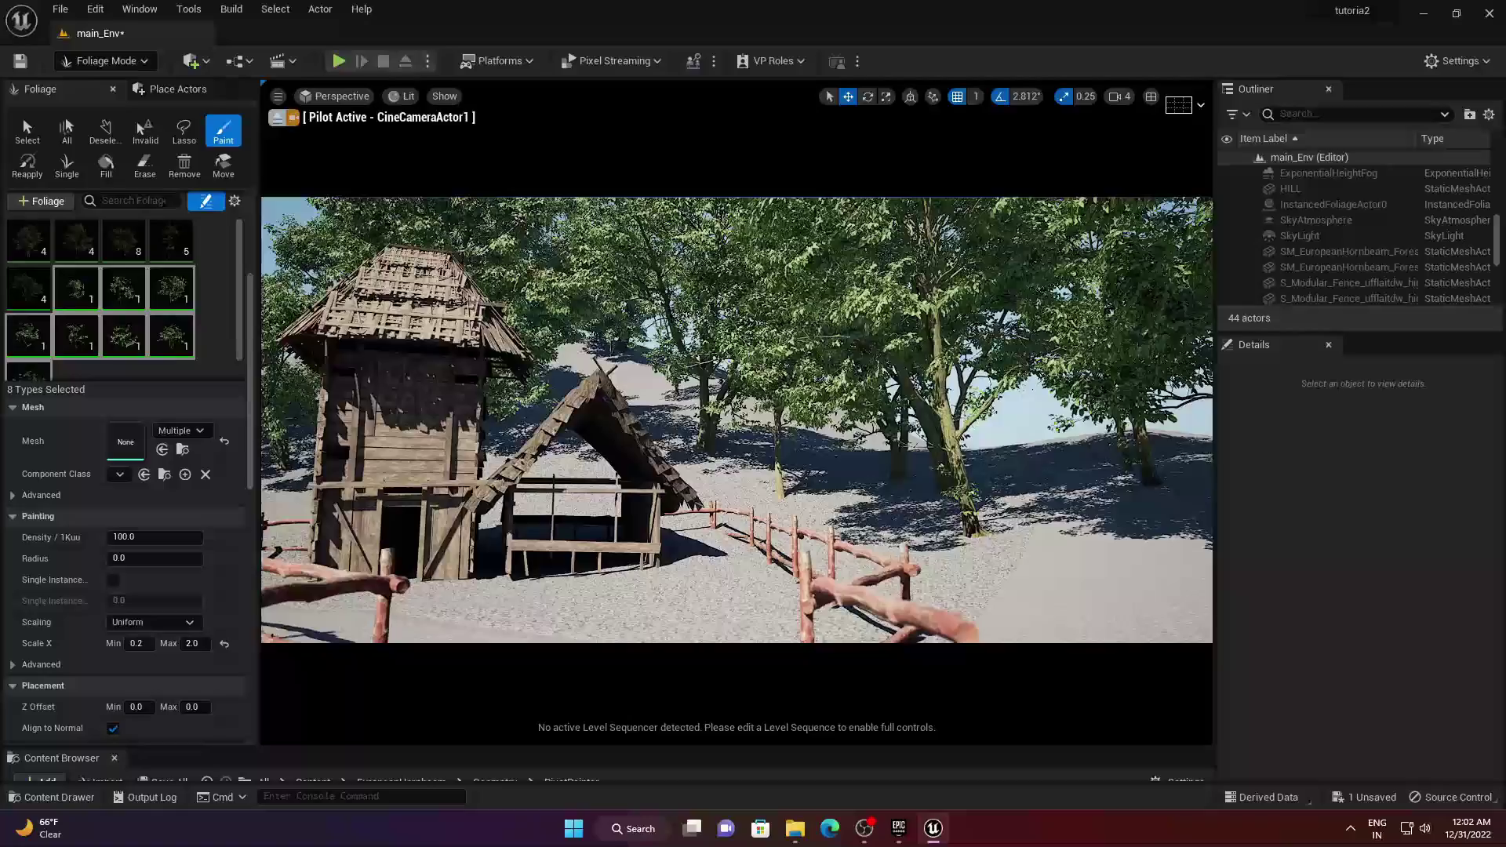
pyautogui.click(958, 505)
pyautogui.moveTo(958, 506); pyautogui.dragTo(301, 484, button='right')
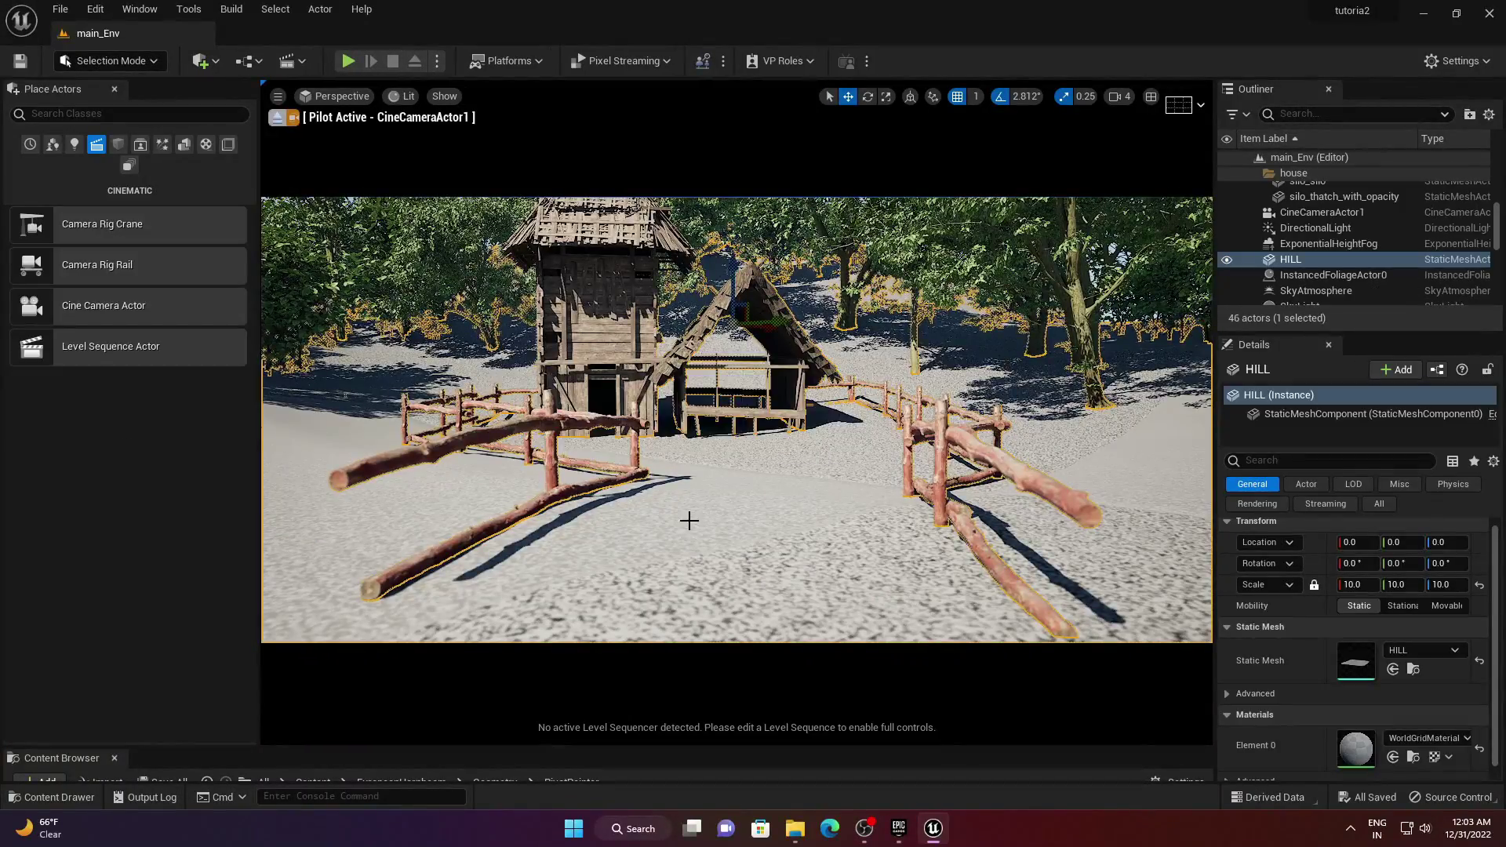
pyautogui.moveTo(815, 532); pyautogui.dragTo(776, 476, button='right')
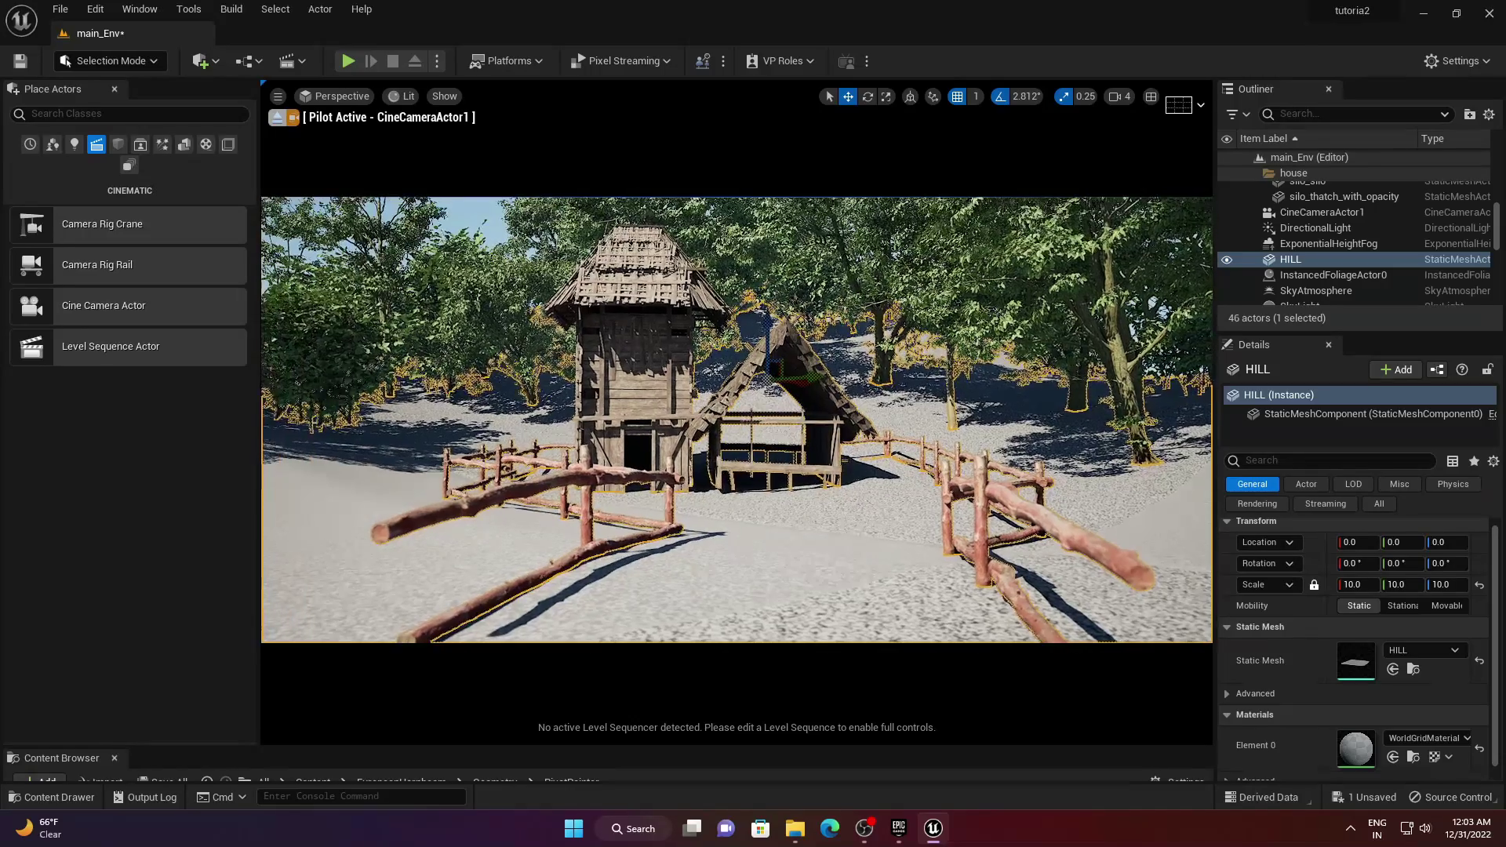
pyautogui.click(459, 214)
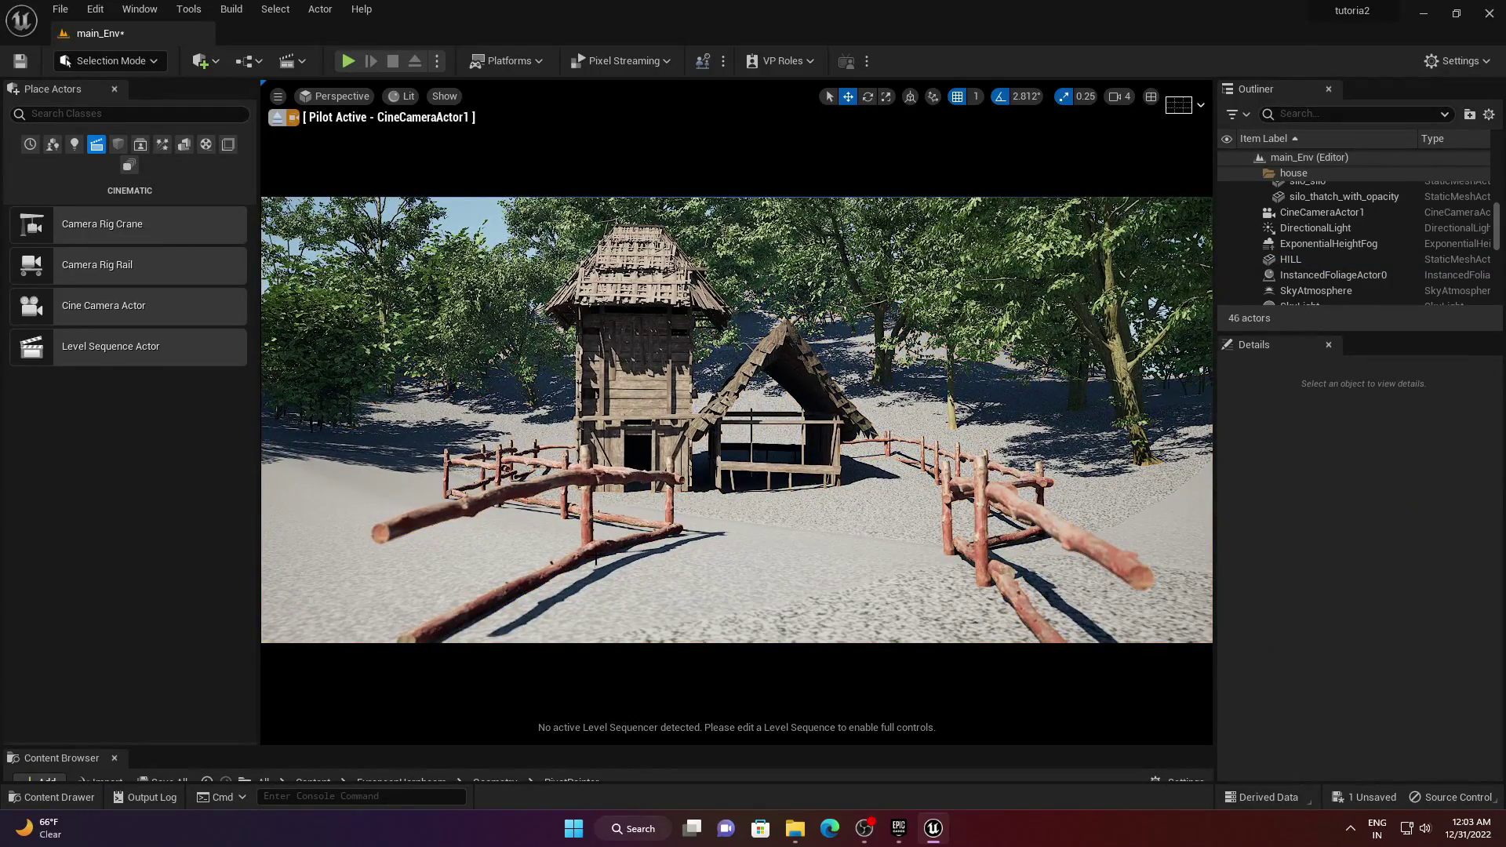
# - Add the local Mossy Grass surface from Quixel Bridge at highest quality and apply its MI_Mossy_Grass material to the HILL mesh
pyautogui.click(202, 61)
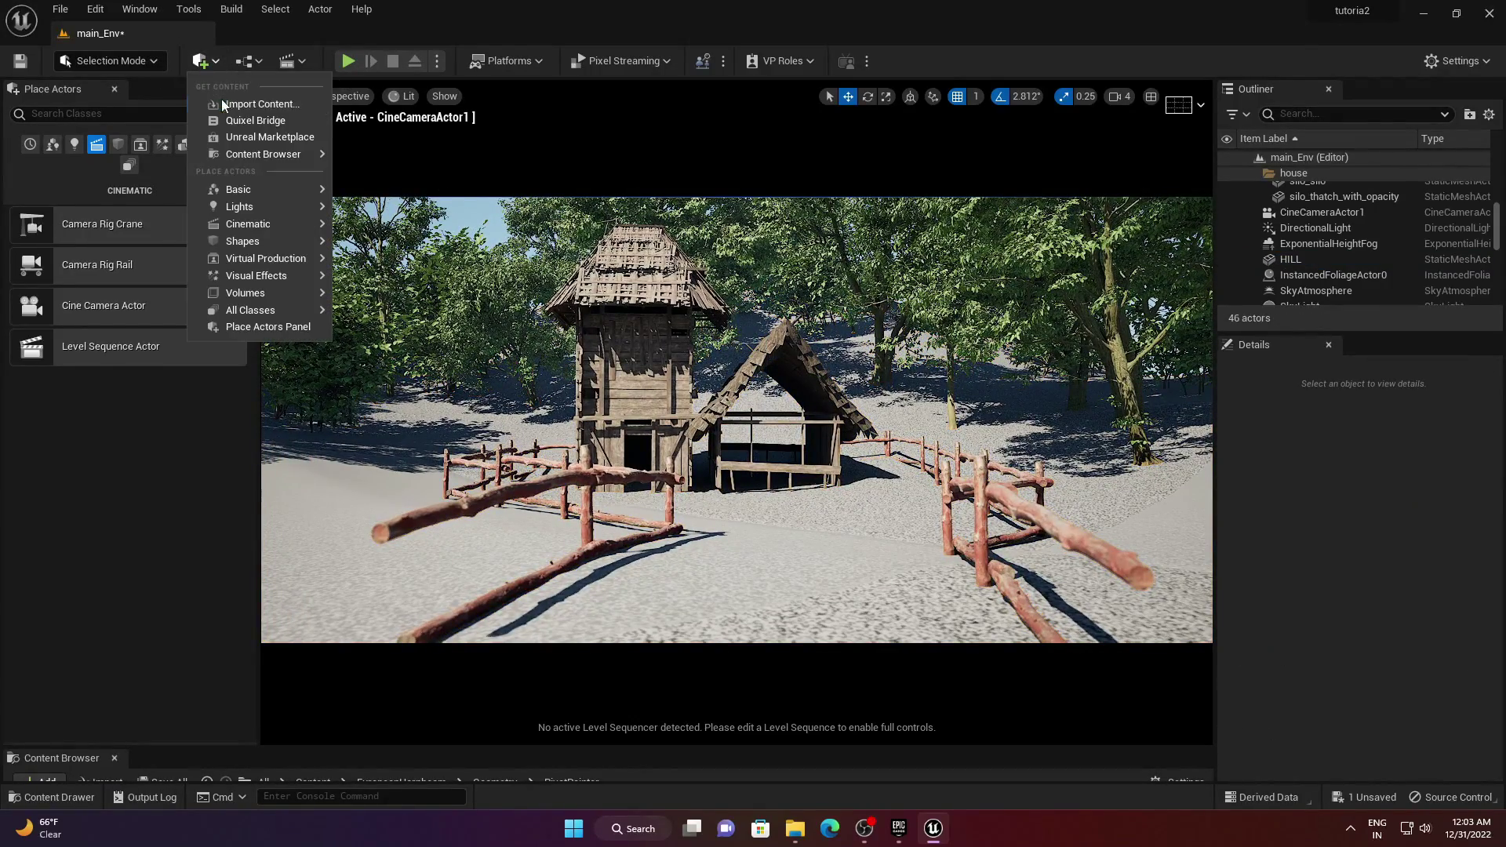
pyautogui.click(222, 99)
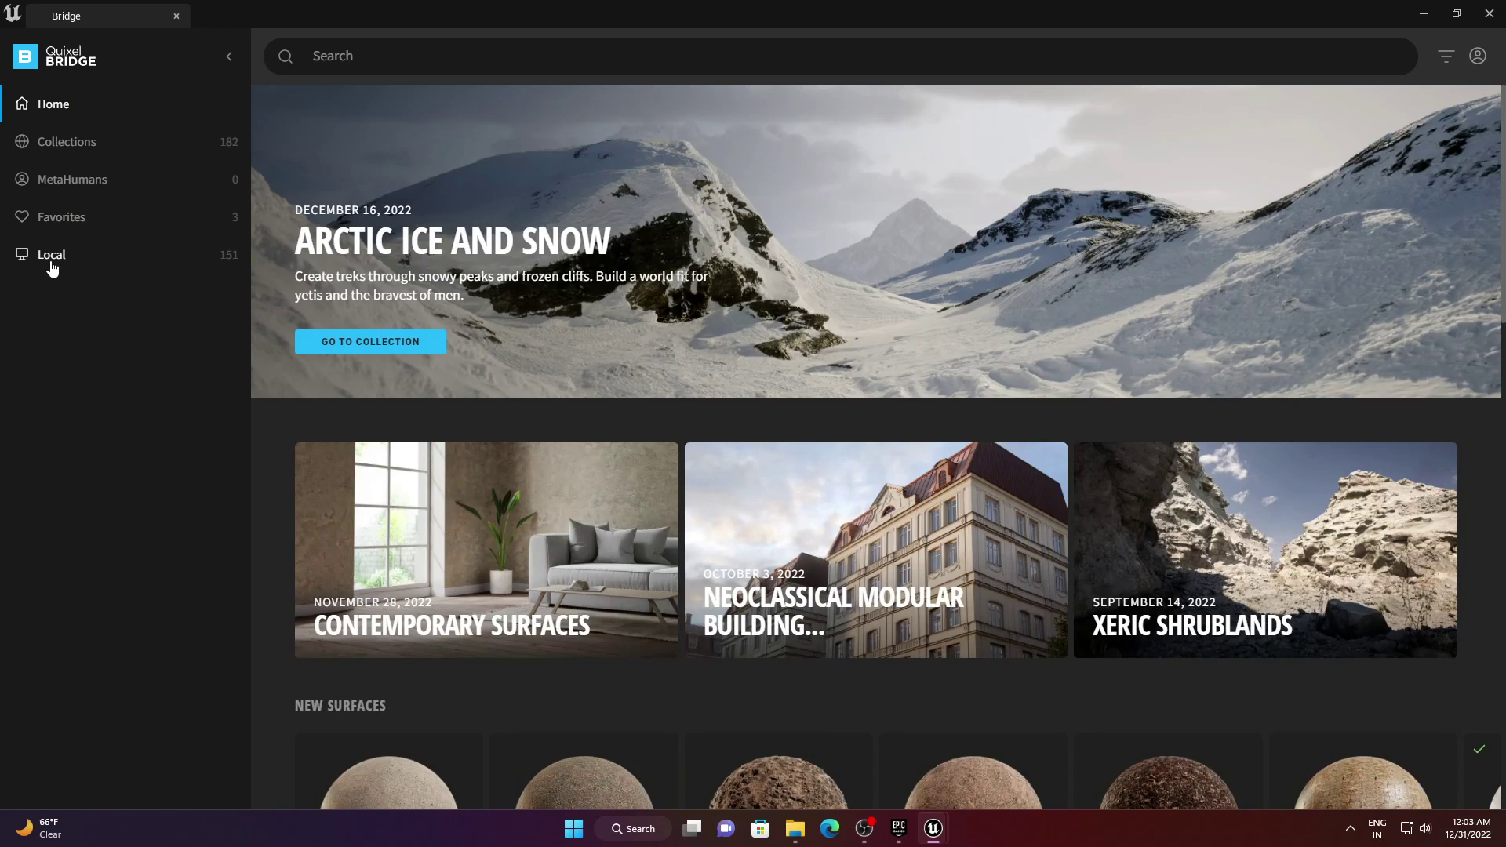
pyautogui.click(52, 268)
pyautogui.scroll(-12, 735, 392)
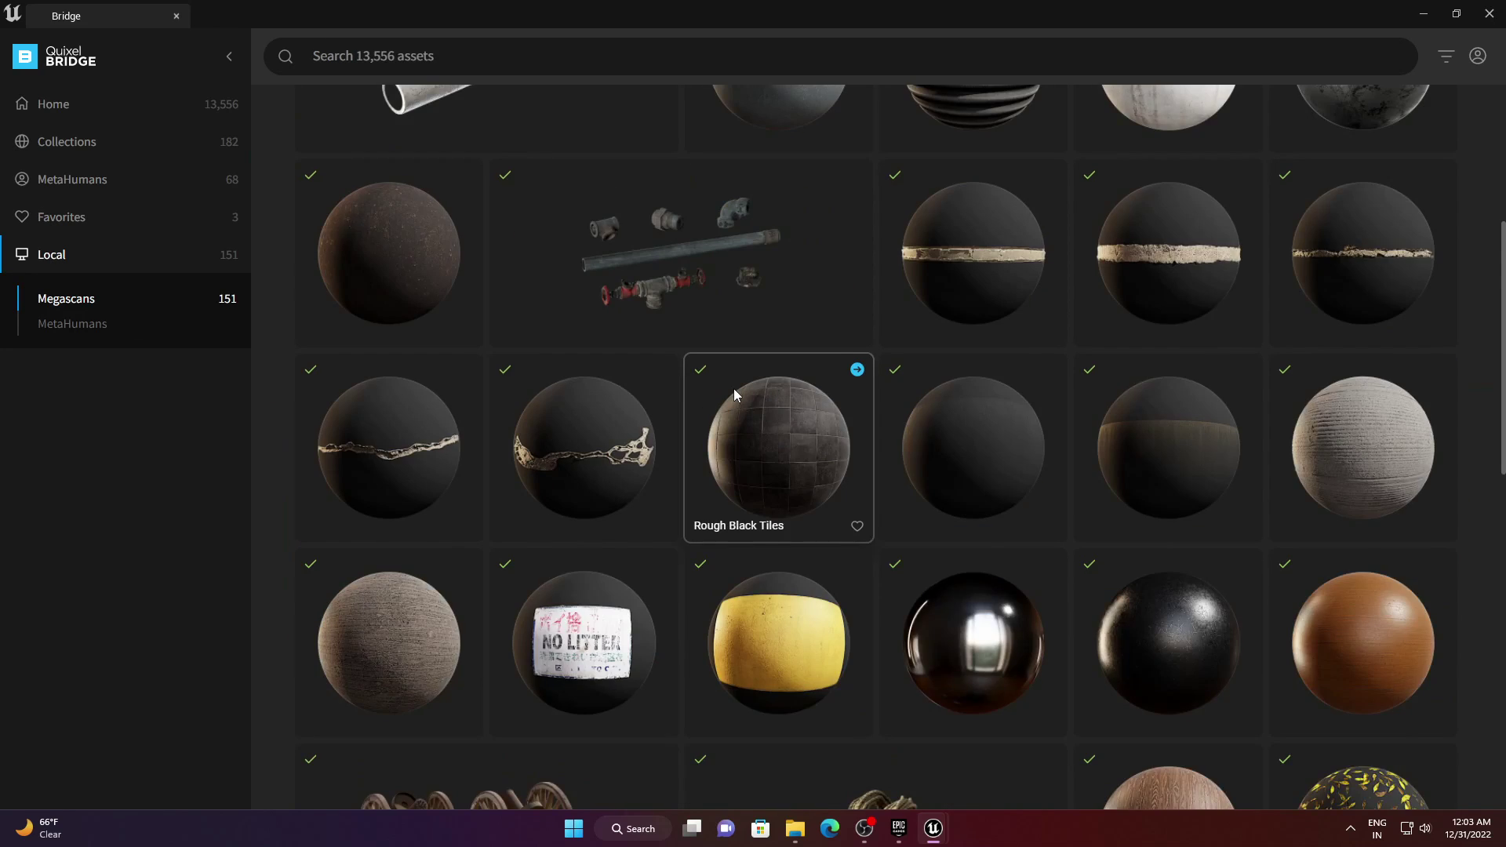
pyautogui.scroll(-12, 735, 392)
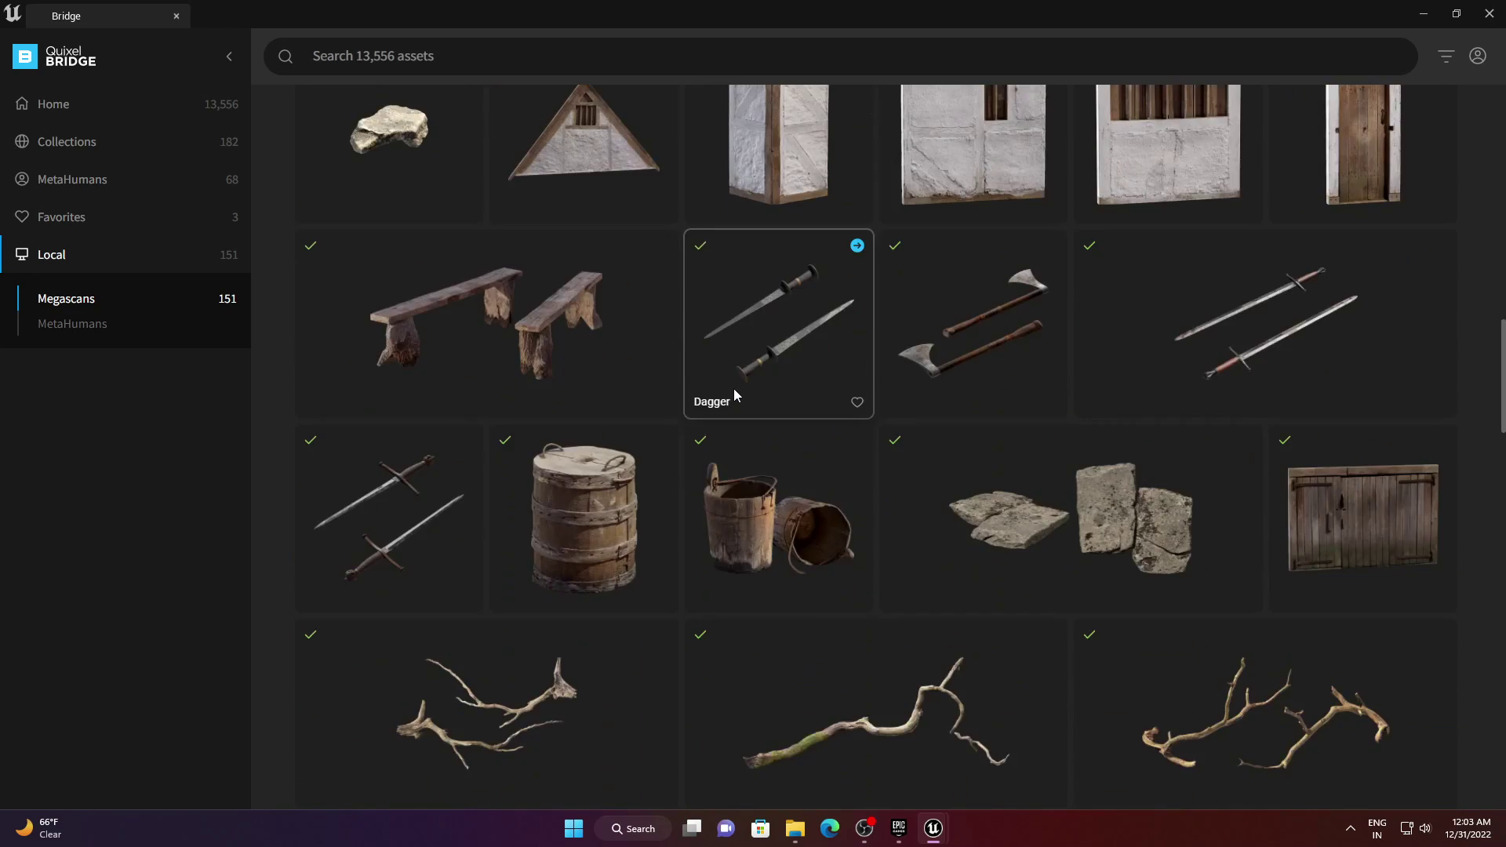
pyautogui.click(760, 481)
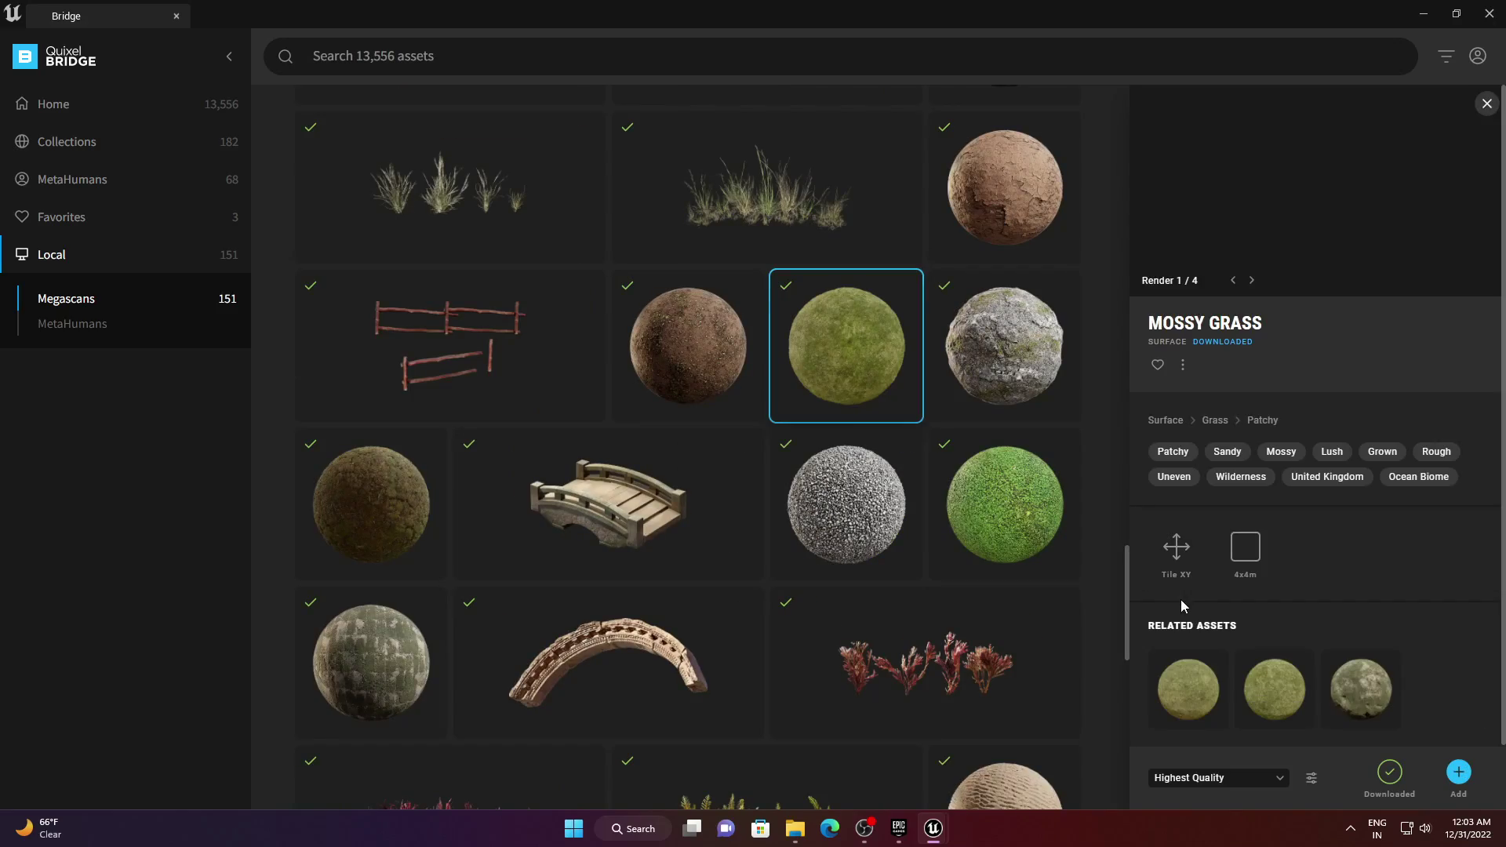
pyautogui.click(1459, 773)
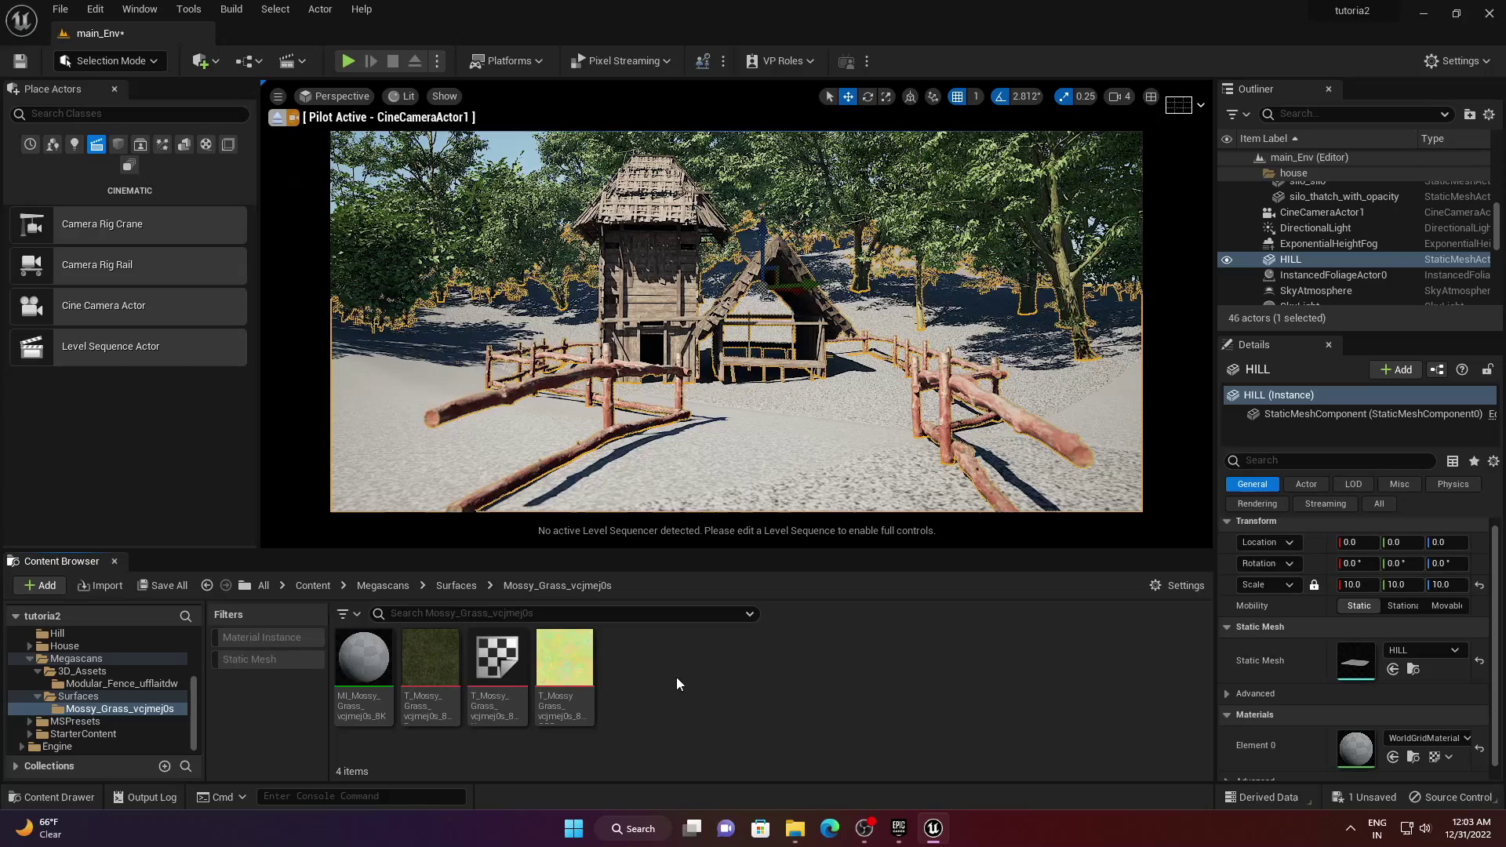
pyautogui.moveTo(362, 663); pyautogui.dragTo(794, 441)
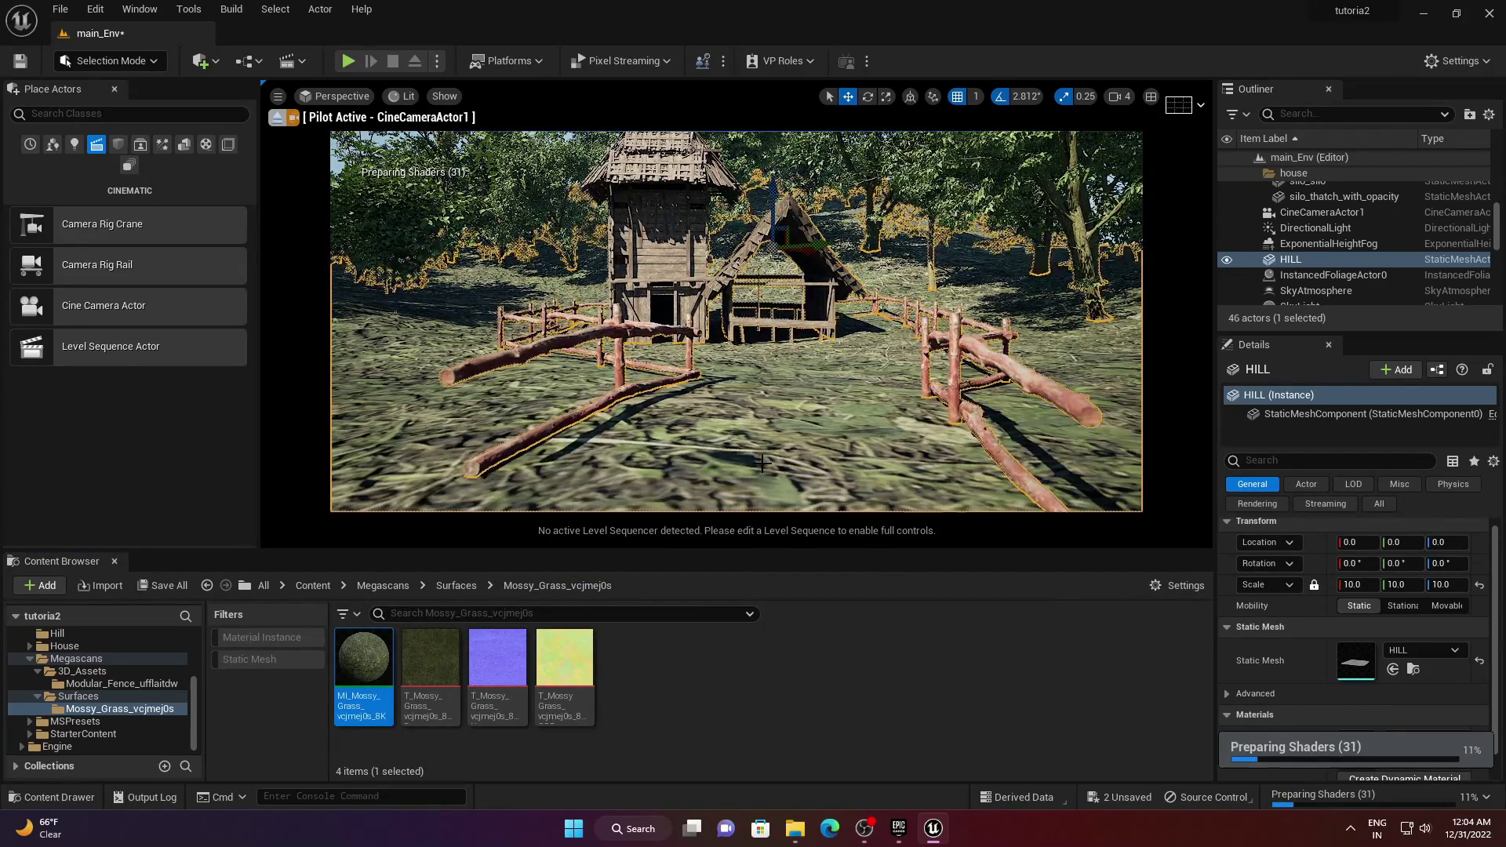
pyautogui.scroll(-1, 1318, 704)
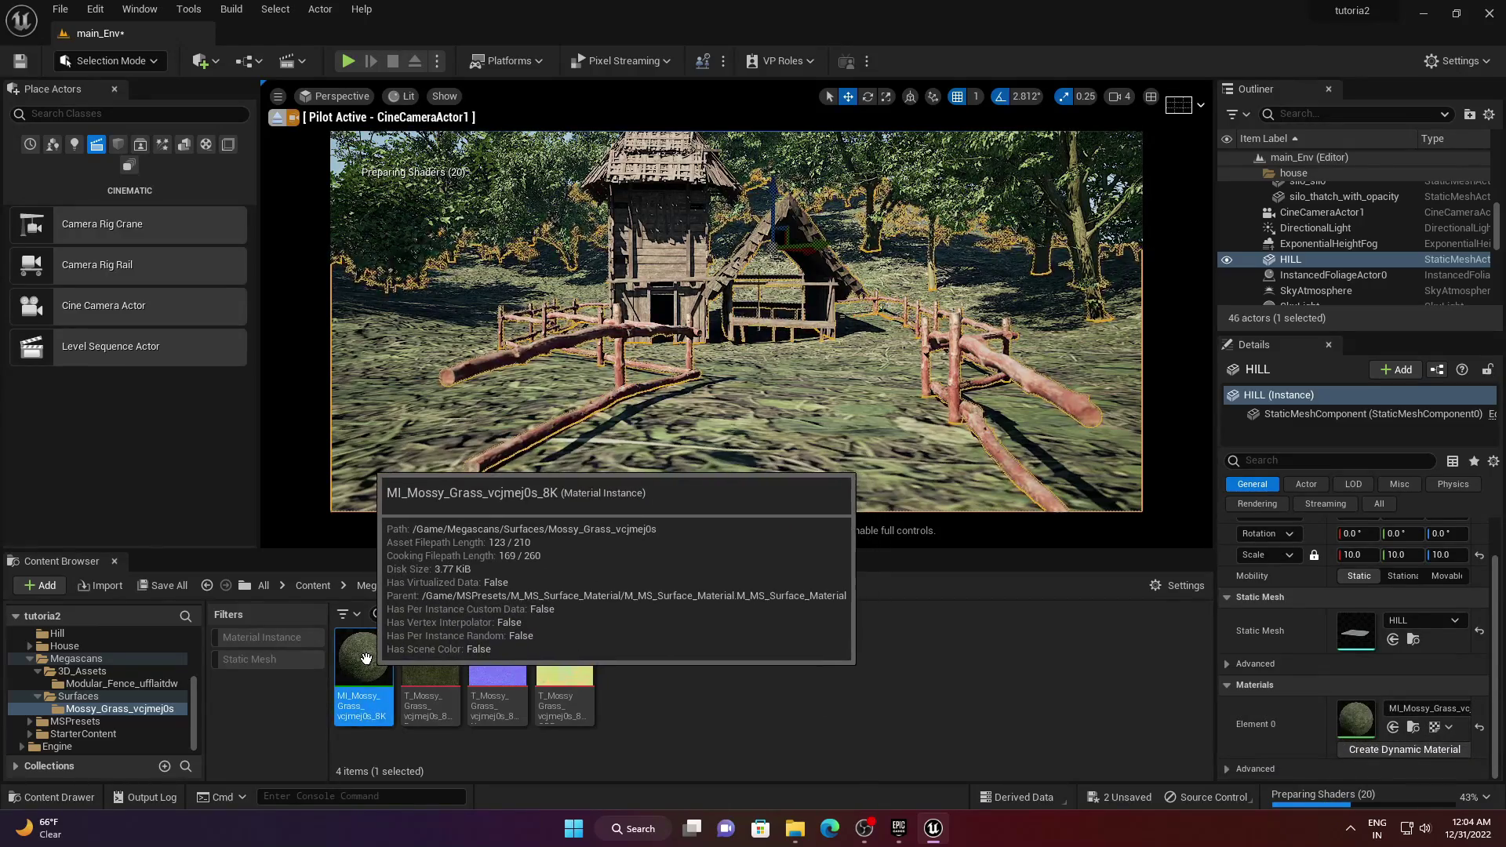
# - Override Tiling/Offset in the MI_Mossy_Grass material instance with Tiling X and Y of 20, save it and close its editor
pyautogui.doubleClick(362, 658)
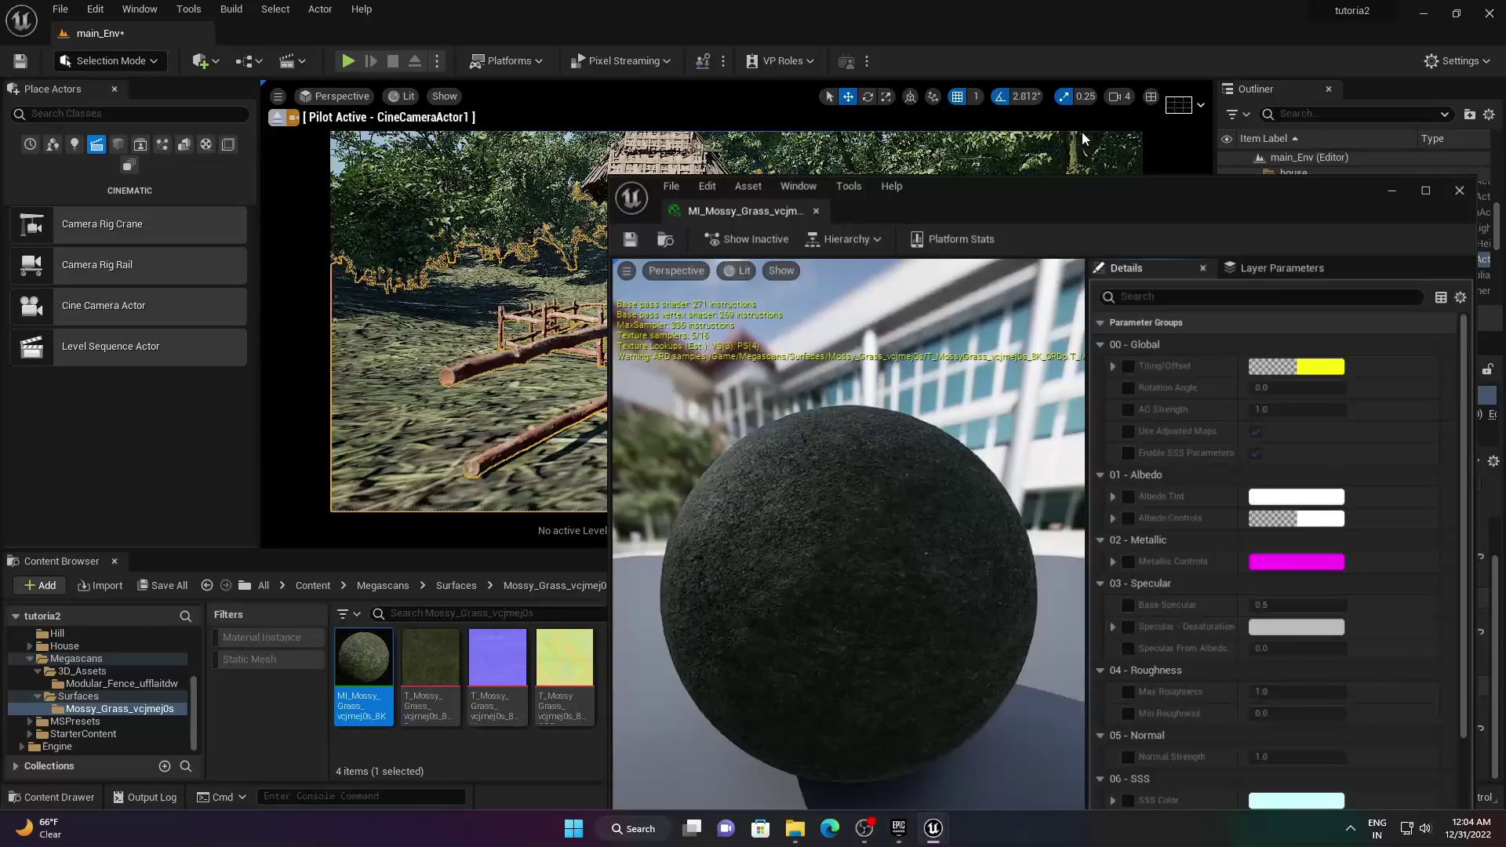
pyautogui.moveTo(1083, 188); pyautogui.dragTo(336, 95)
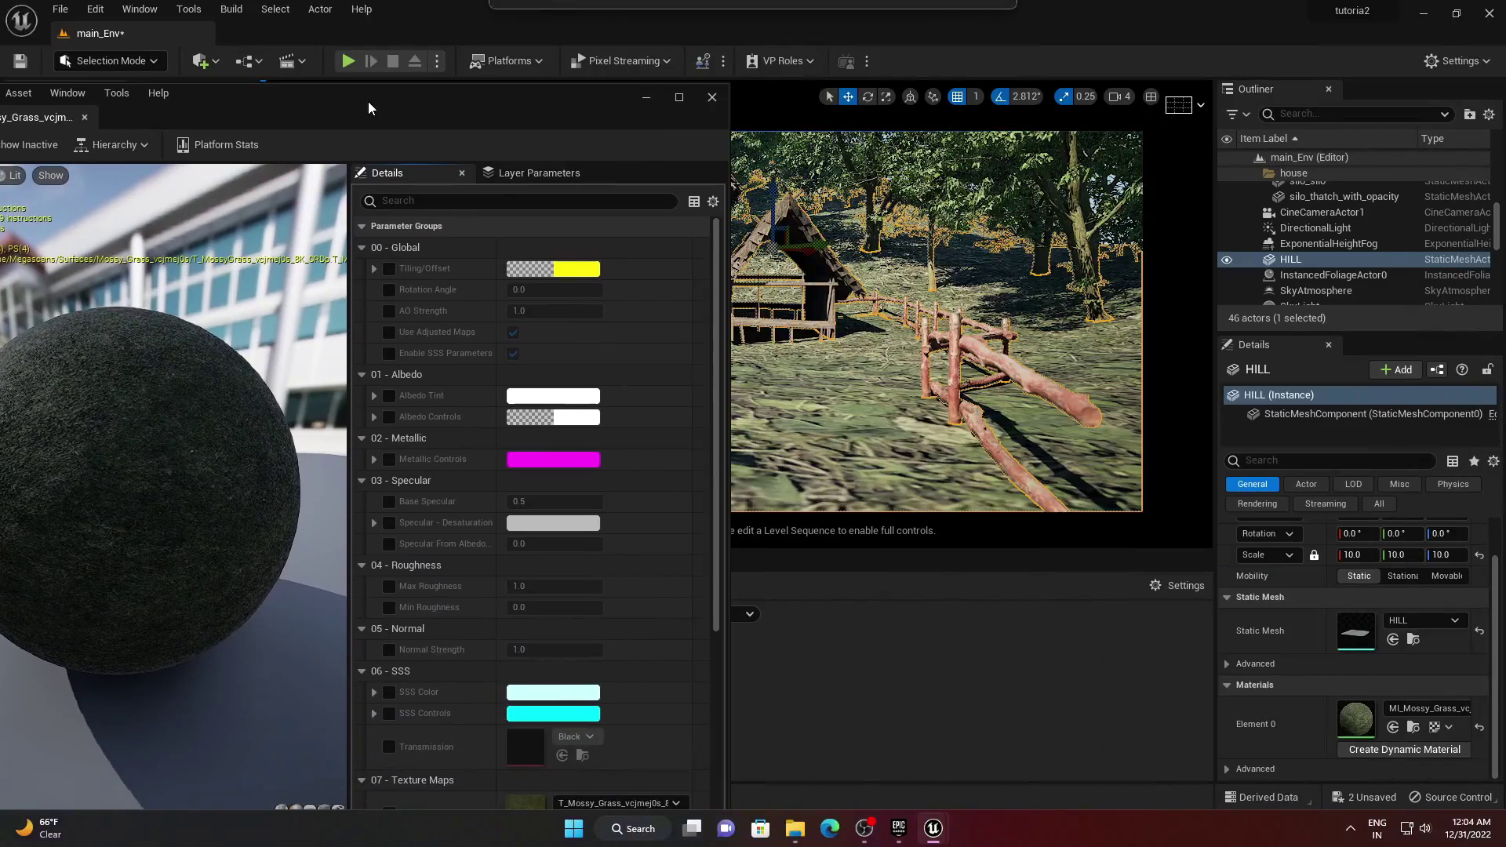
pyautogui.click(389, 268)
pyautogui.click(374, 268)
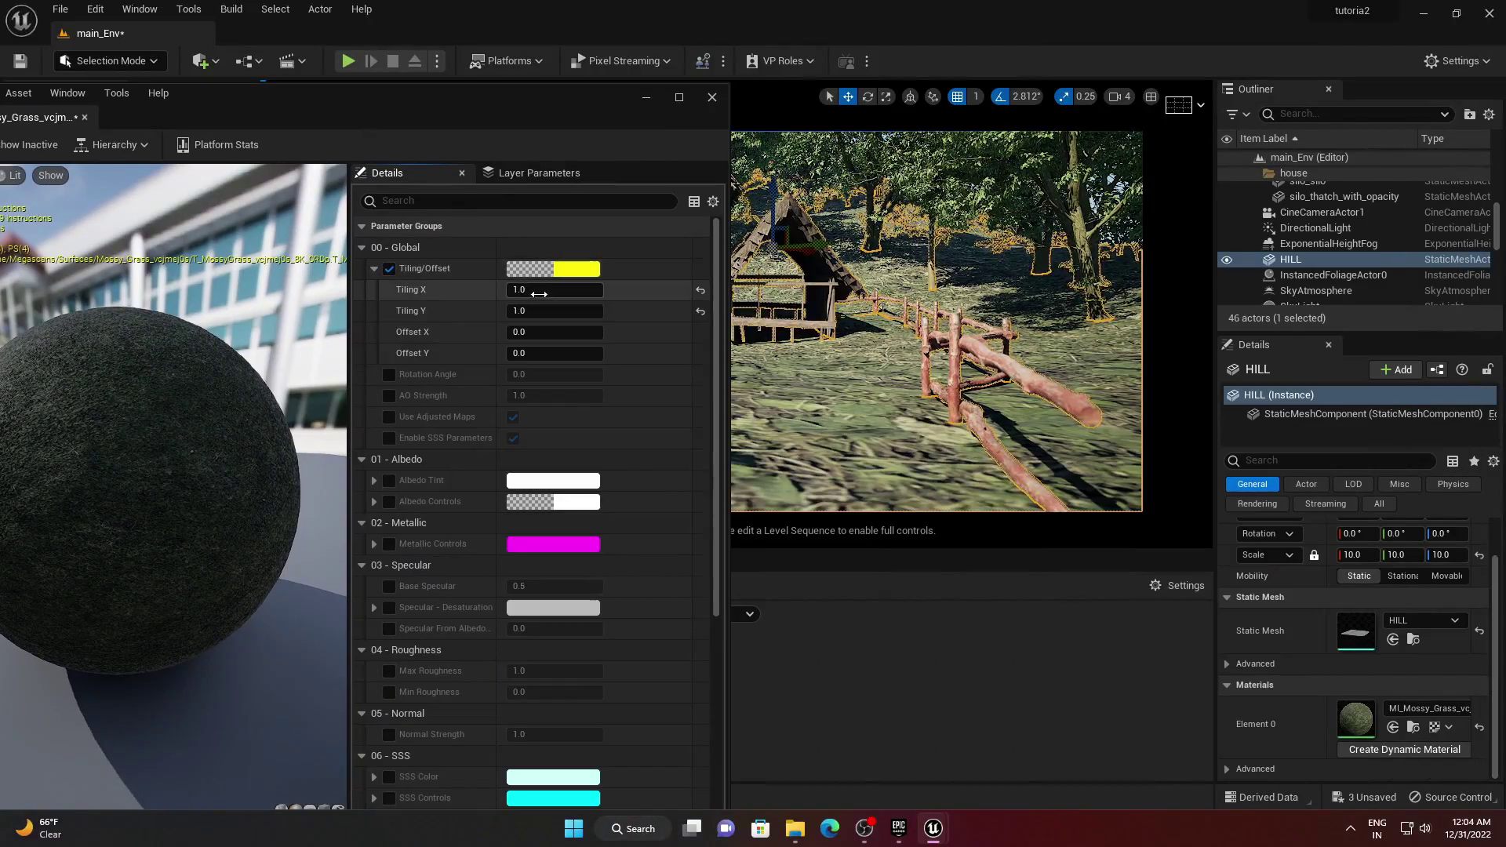
pyautogui.click(531, 289)
pyautogui.write('20')
pyautogui.press('Tab')
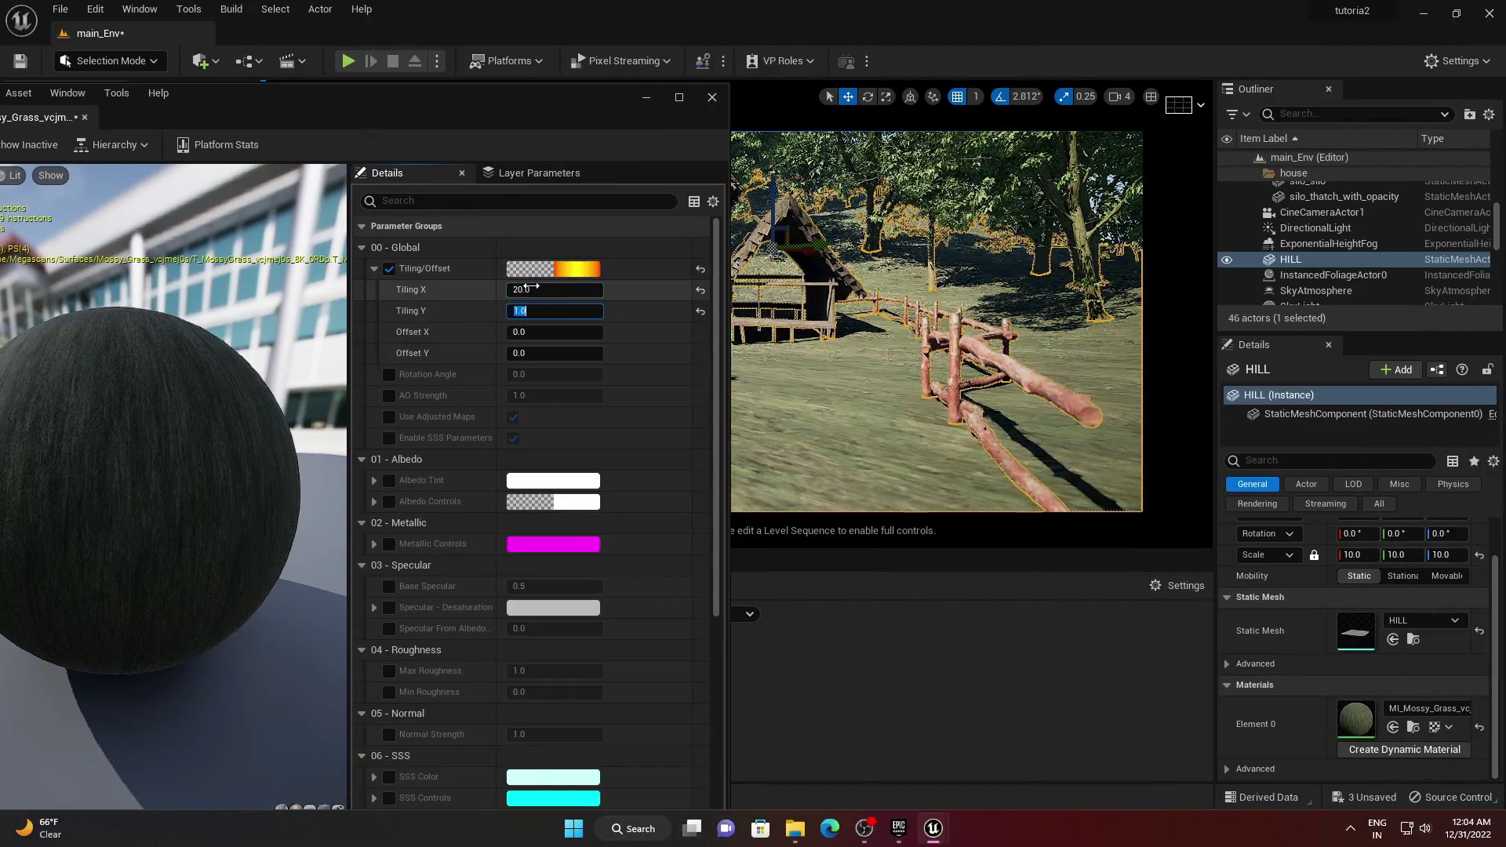
pyautogui.write('20')
pyautogui.press('Return')
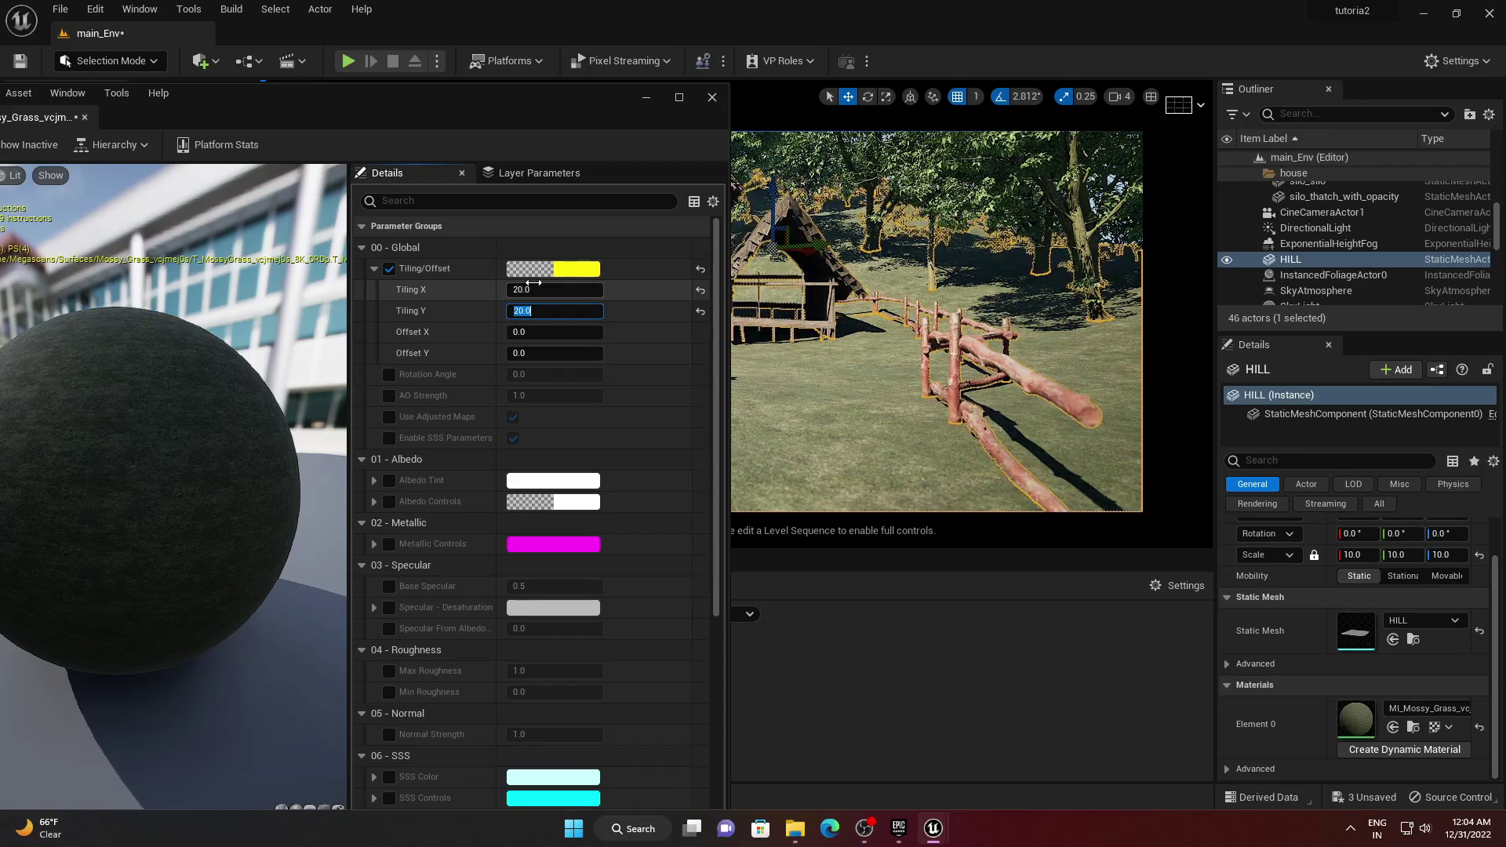
pyautogui.moveTo(455, 120); pyautogui.dragTo(1056, 515)
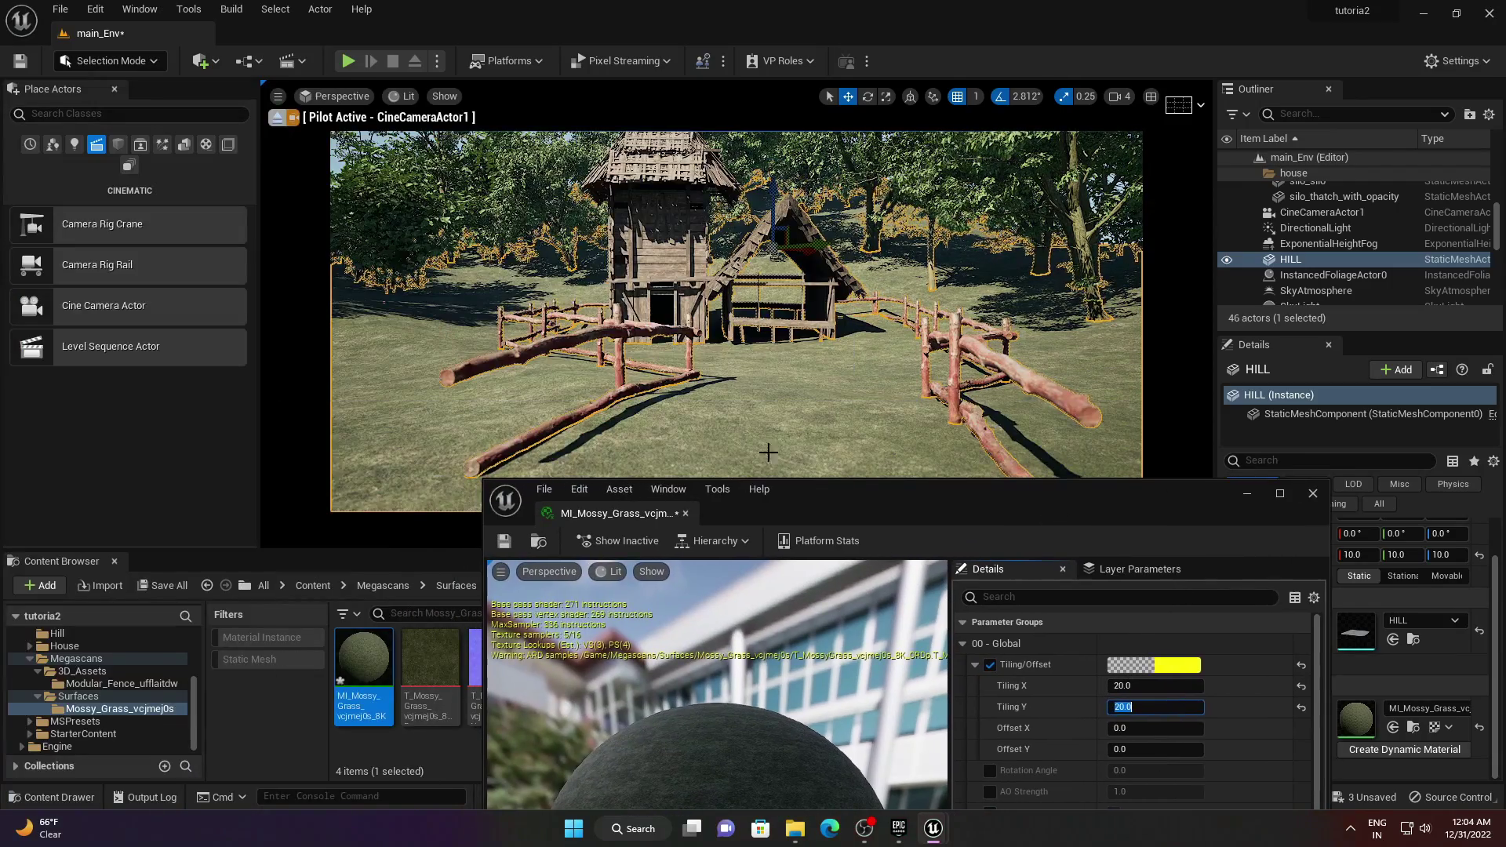
pyautogui.click(503, 541)
pyautogui.click(1312, 494)
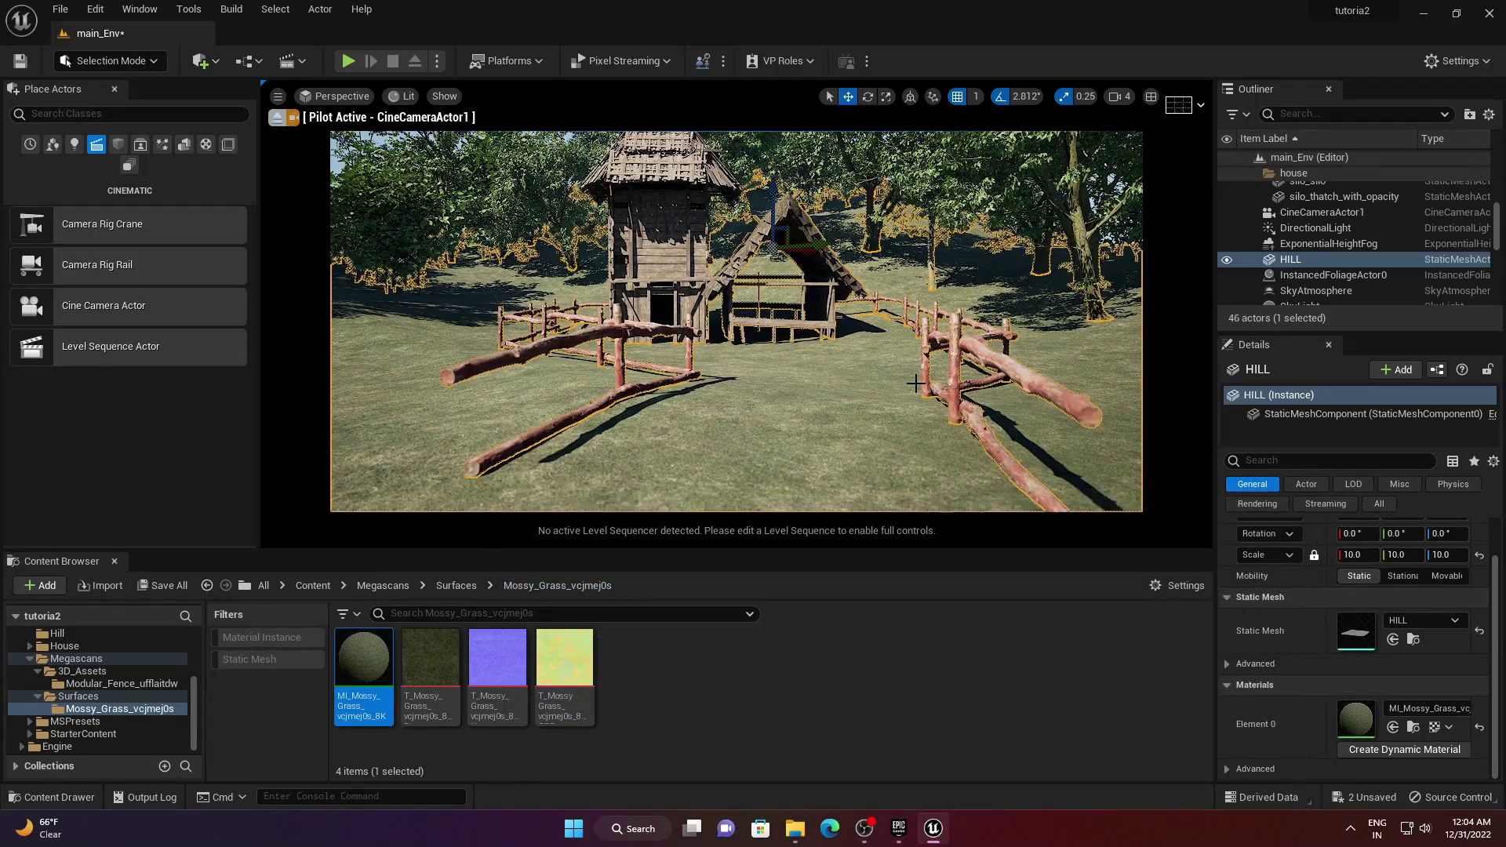
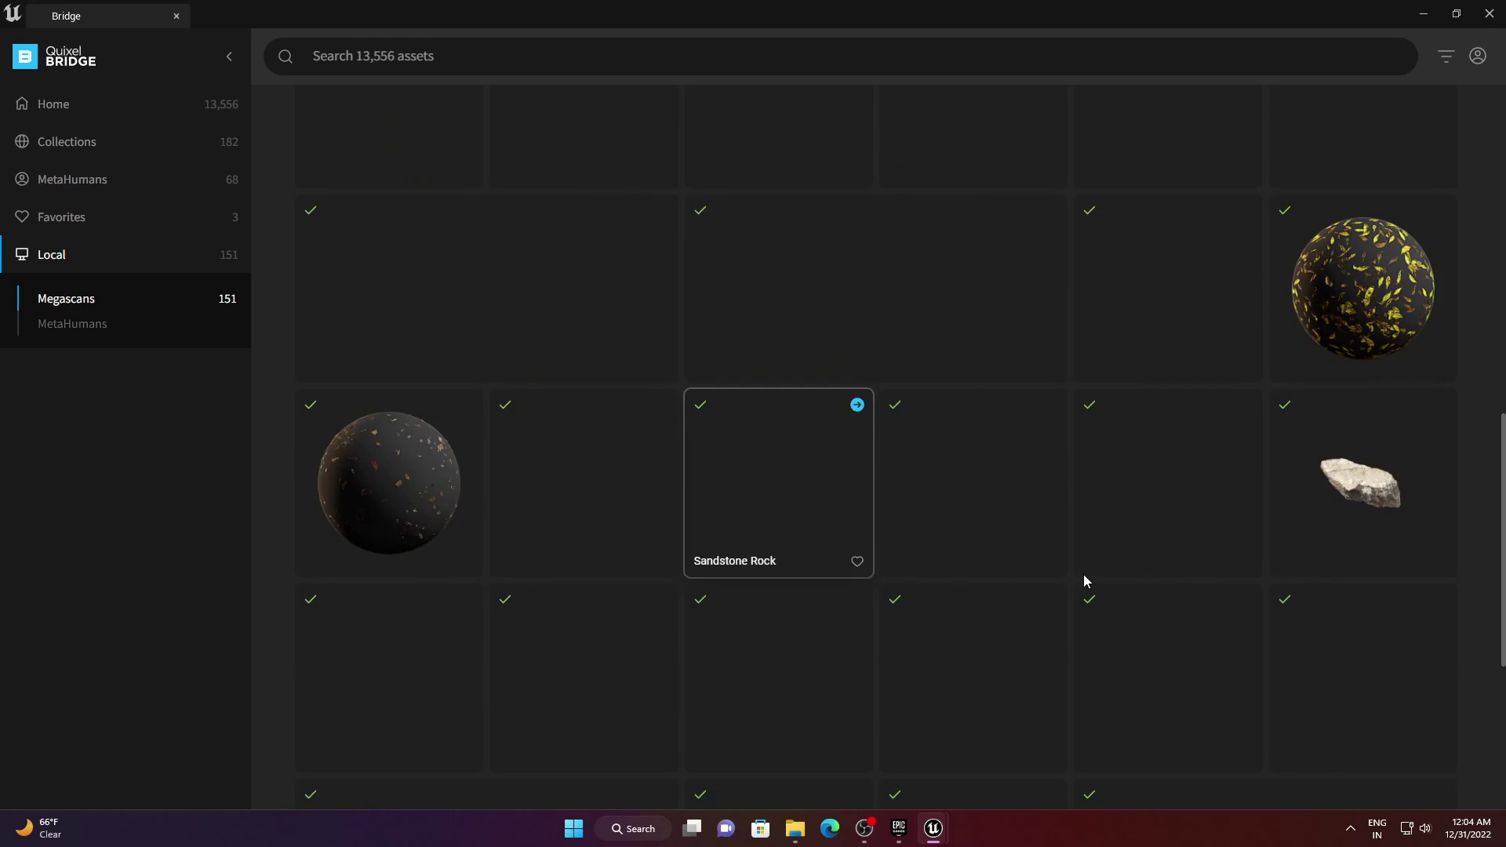
# - Select three Tundra Rock Formations, a Tundra Mossy Boulder and the Tundra Rocky Ground from the local Megascans library
pyautogui.scroll(-5, 1277, 619)
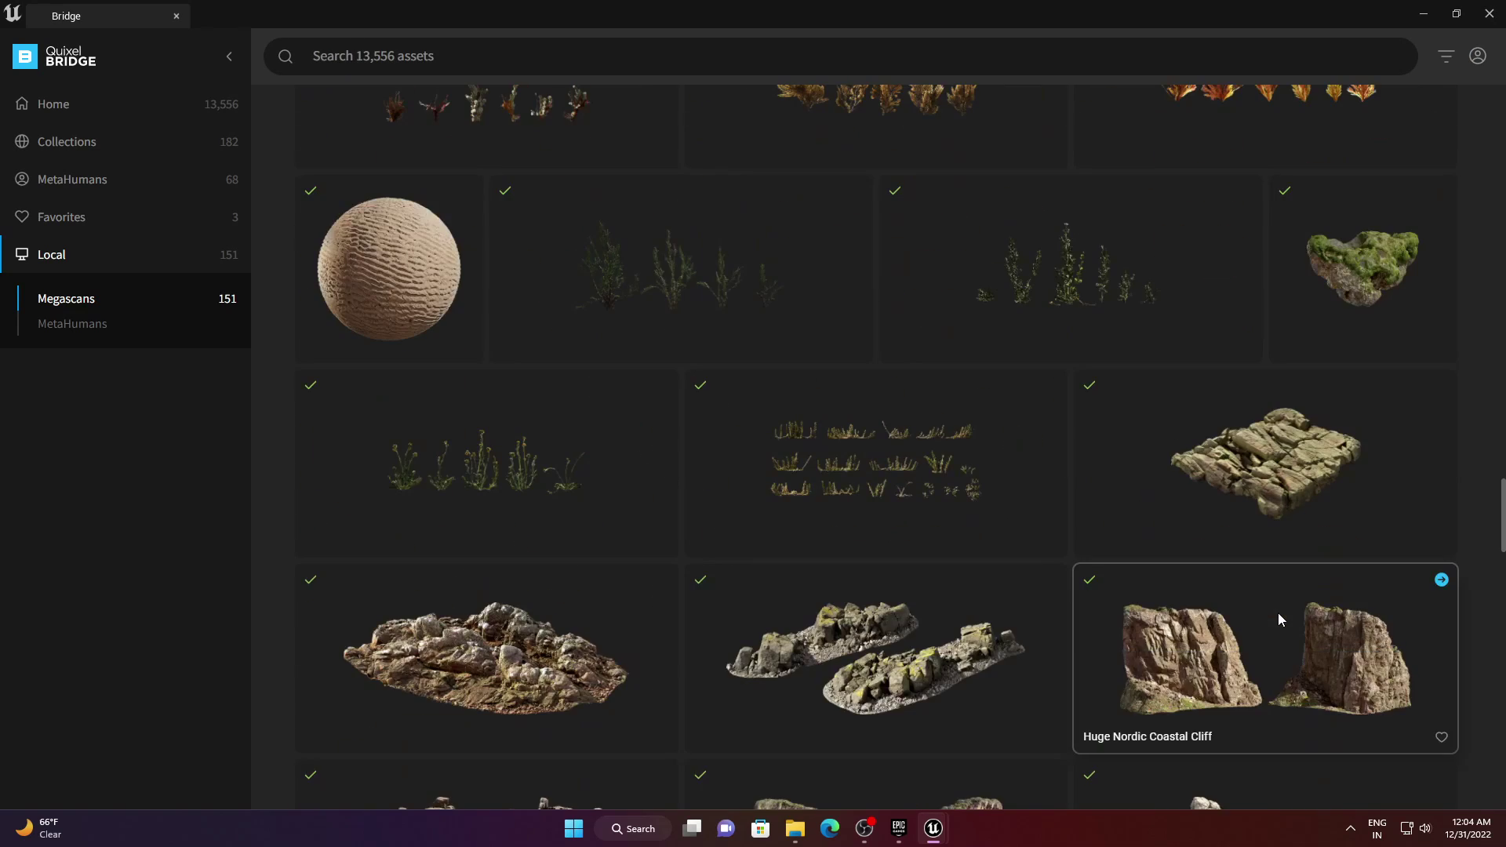
pyautogui.scroll(-5, 603, 657)
pyautogui.scroll(-15, 604, 655)
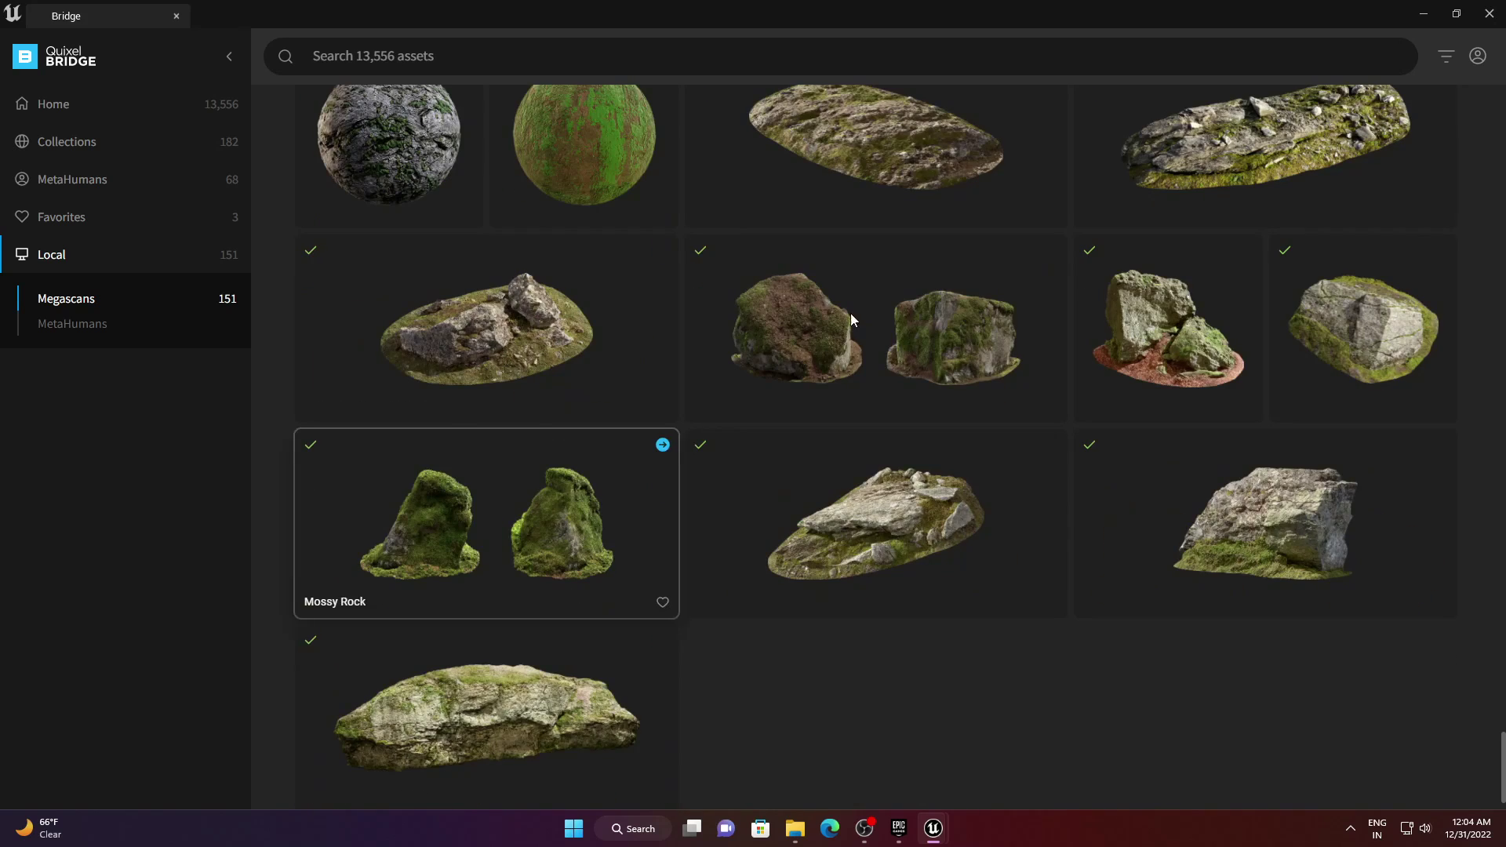
pyautogui.click(886, 529)
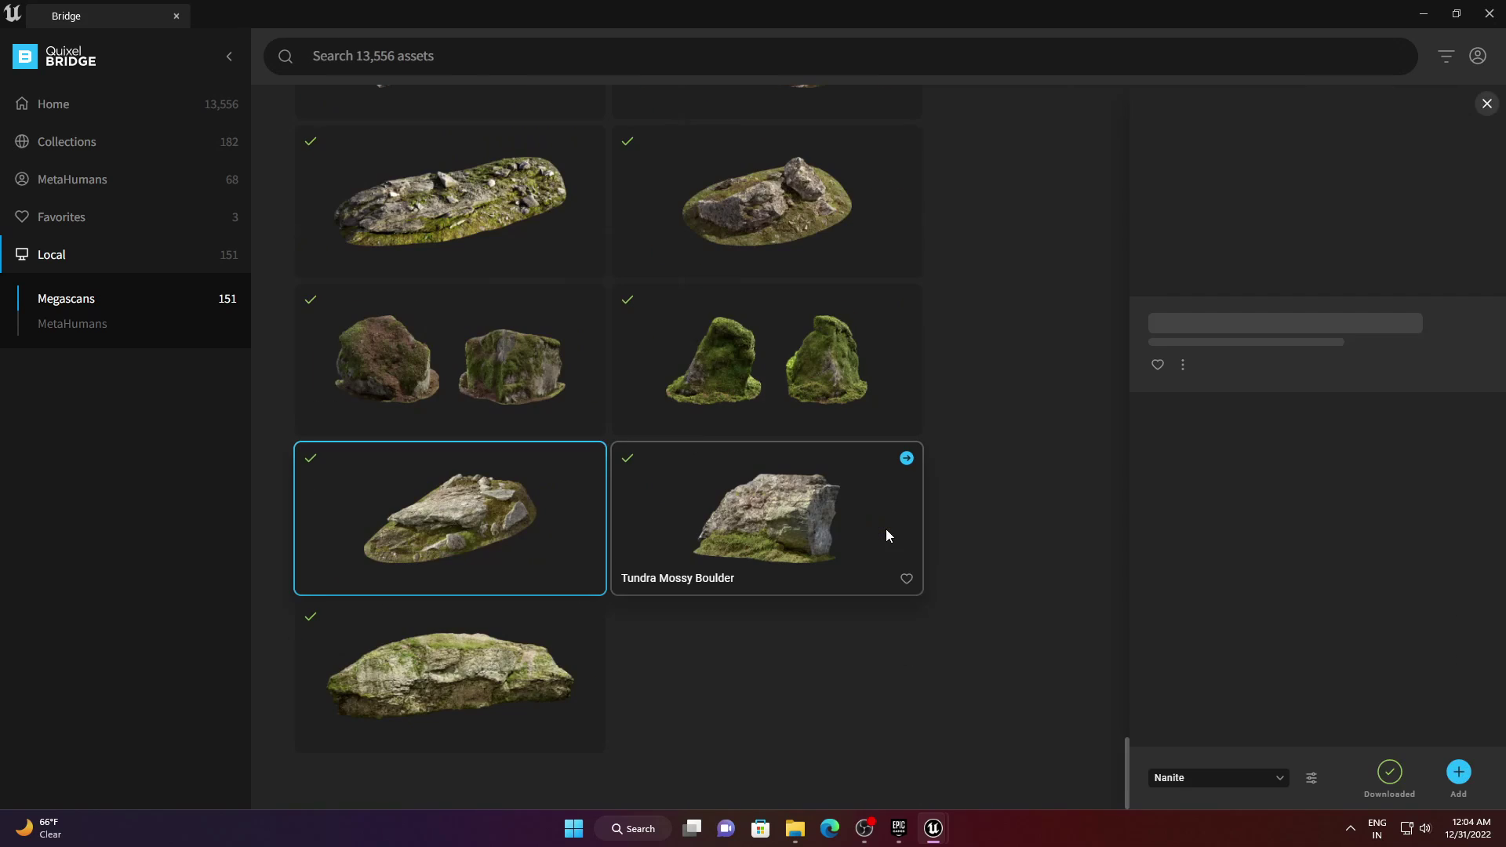
pyautogui.keyDown('ctrl'); pyautogui.click(780, 520); pyautogui.keyUp('ctrl')
pyautogui.keyDown('ctrl'); pyautogui.click(734, 226); pyautogui.keyUp('ctrl')
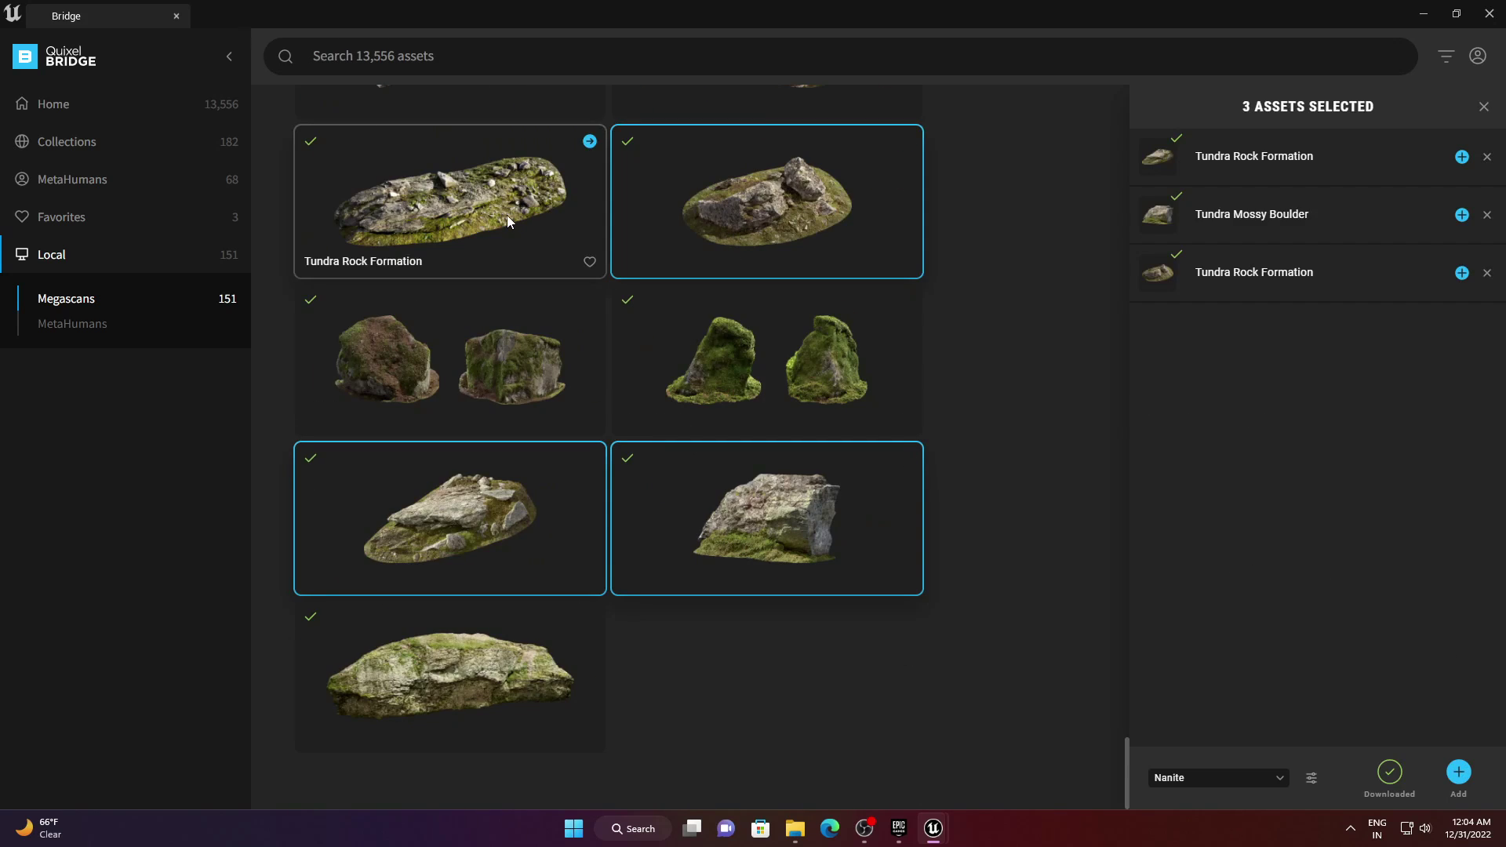
pyautogui.scroll(2, 769, 314)
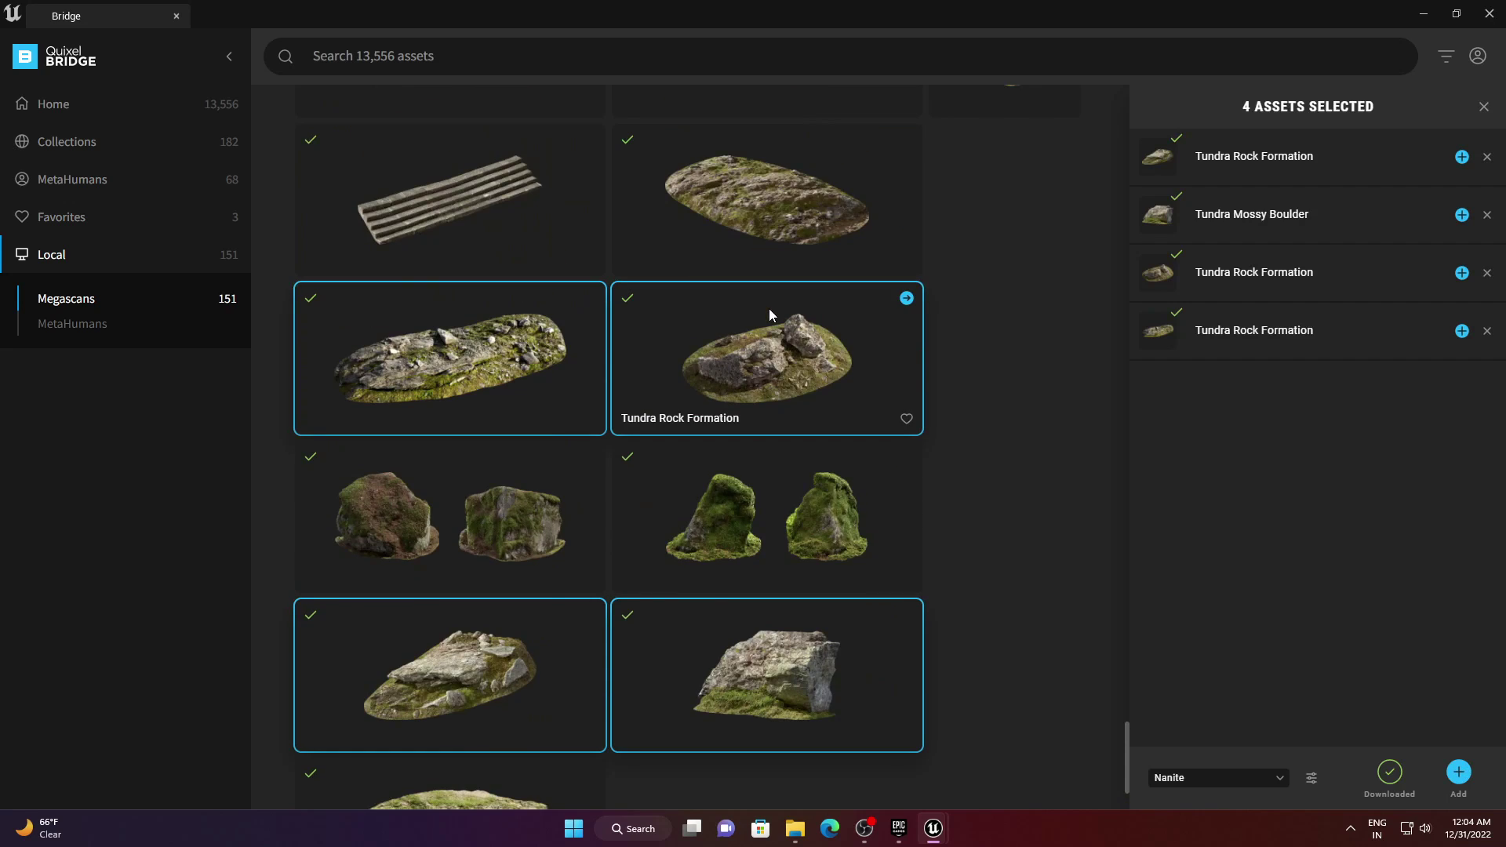
pyautogui.keyDown('ctrl'); pyautogui.click(784, 243); pyautogui.keyUp('ctrl')
# - Include the other Tundra Mossy Boulder, add the selected rocks to the project at Nanite quality and close Bridge
pyautogui.scroll(6, 826, 290)
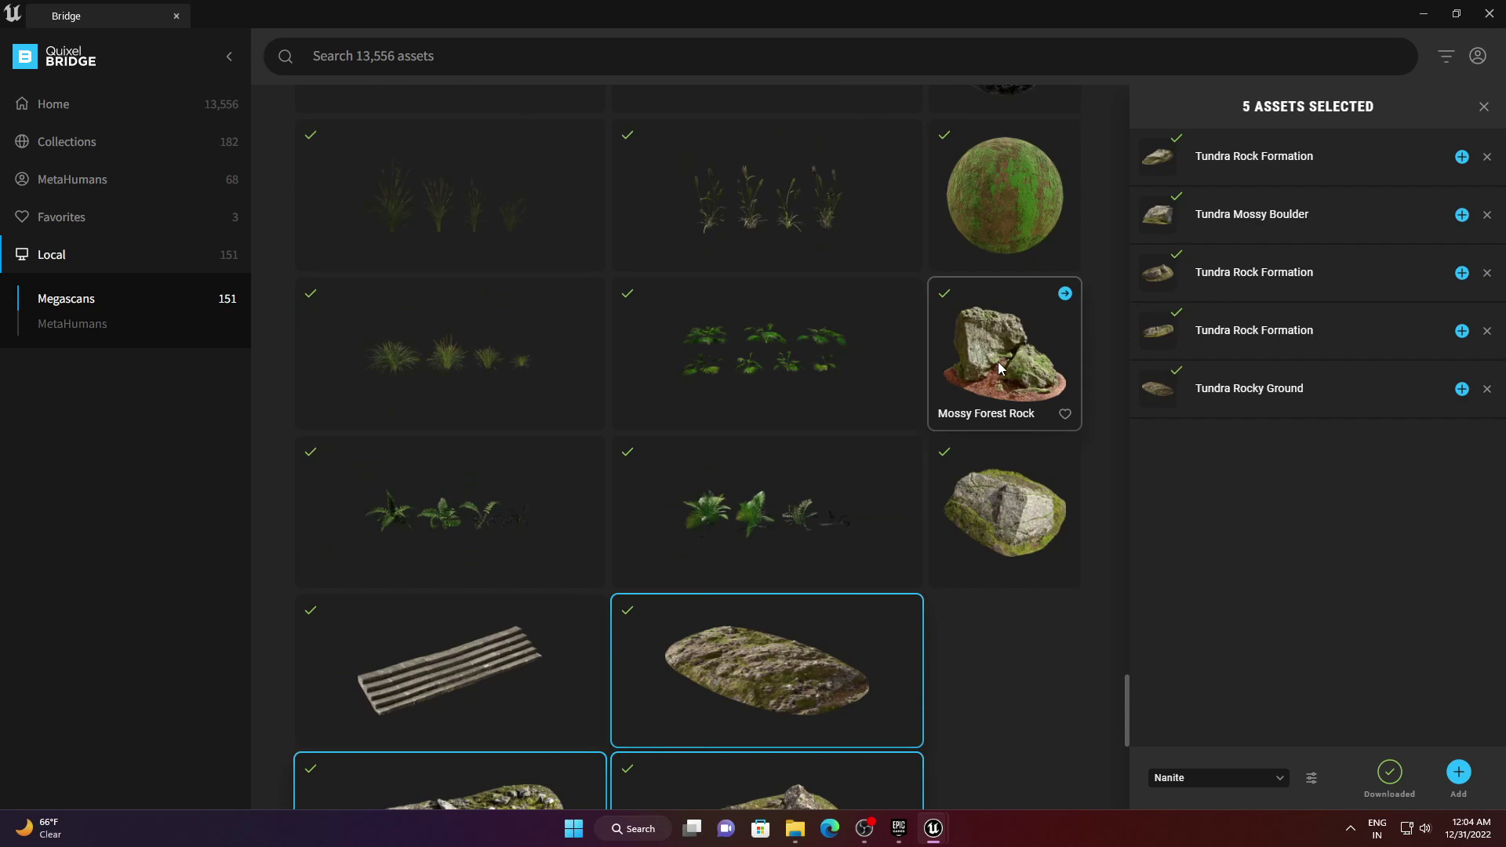
pyautogui.keyDown('ctrl'); pyautogui.click(1024, 519); pyautogui.keyUp('ctrl')
pyautogui.keyDown('ctrl'); pyautogui.click(1012, 357); pyautogui.keyUp('ctrl')
pyautogui.scroll(6, 1007, 373)
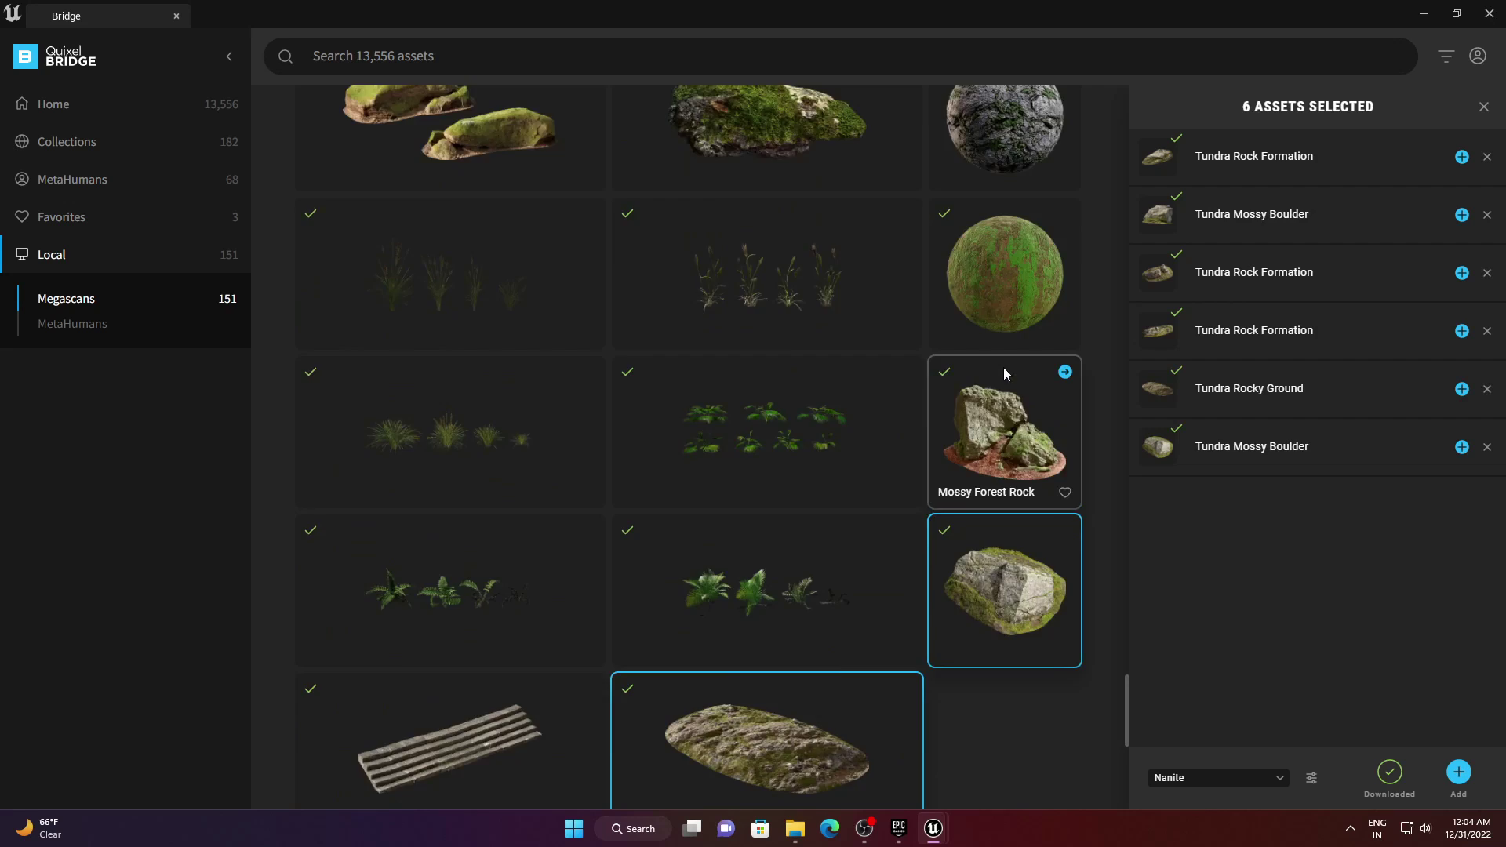
pyautogui.scroll(4, 1007, 373)
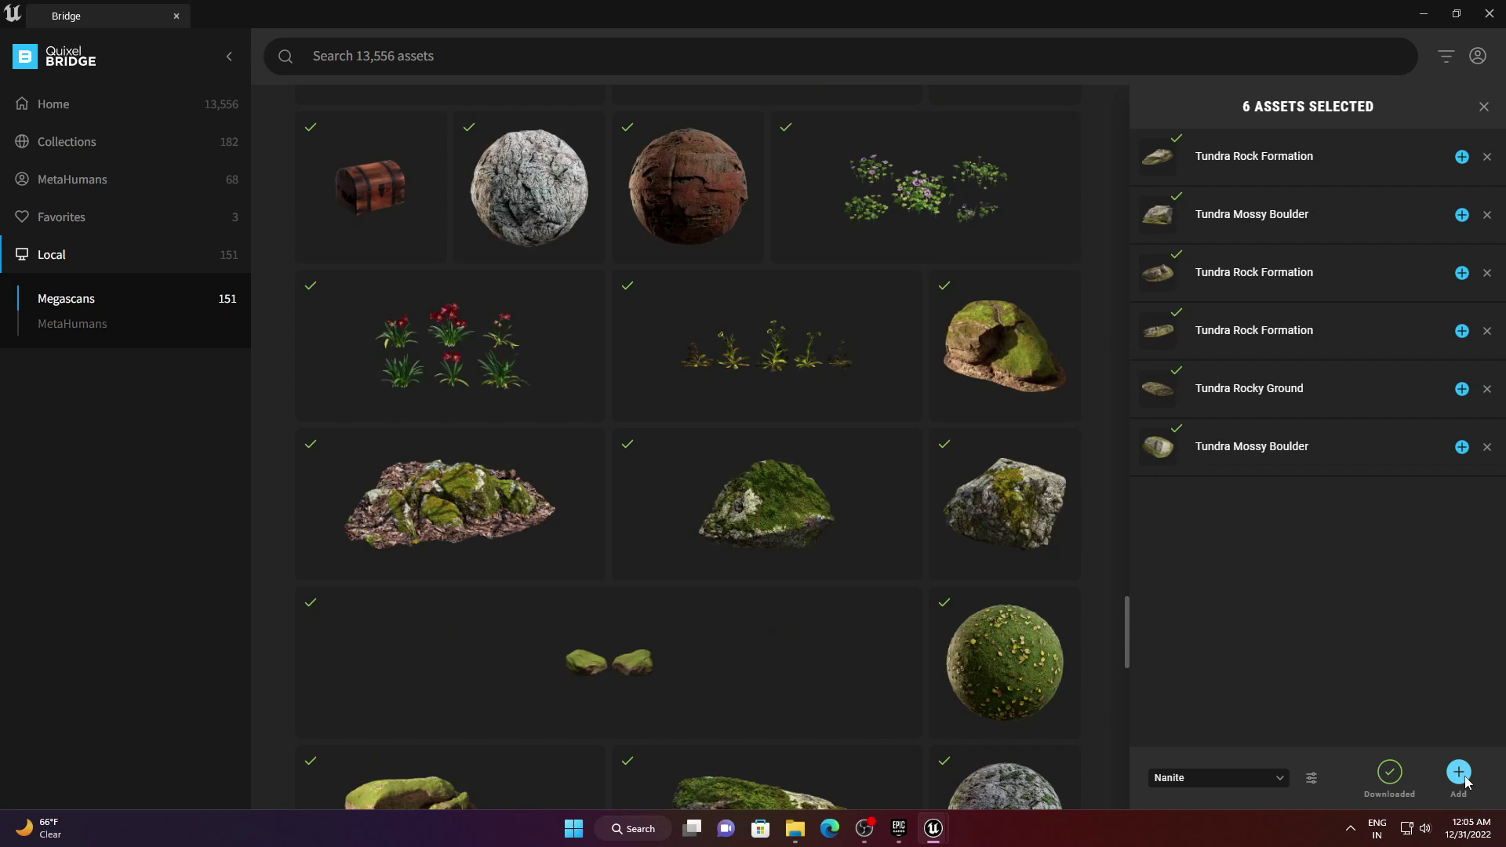
pyautogui.click(1489, 15)
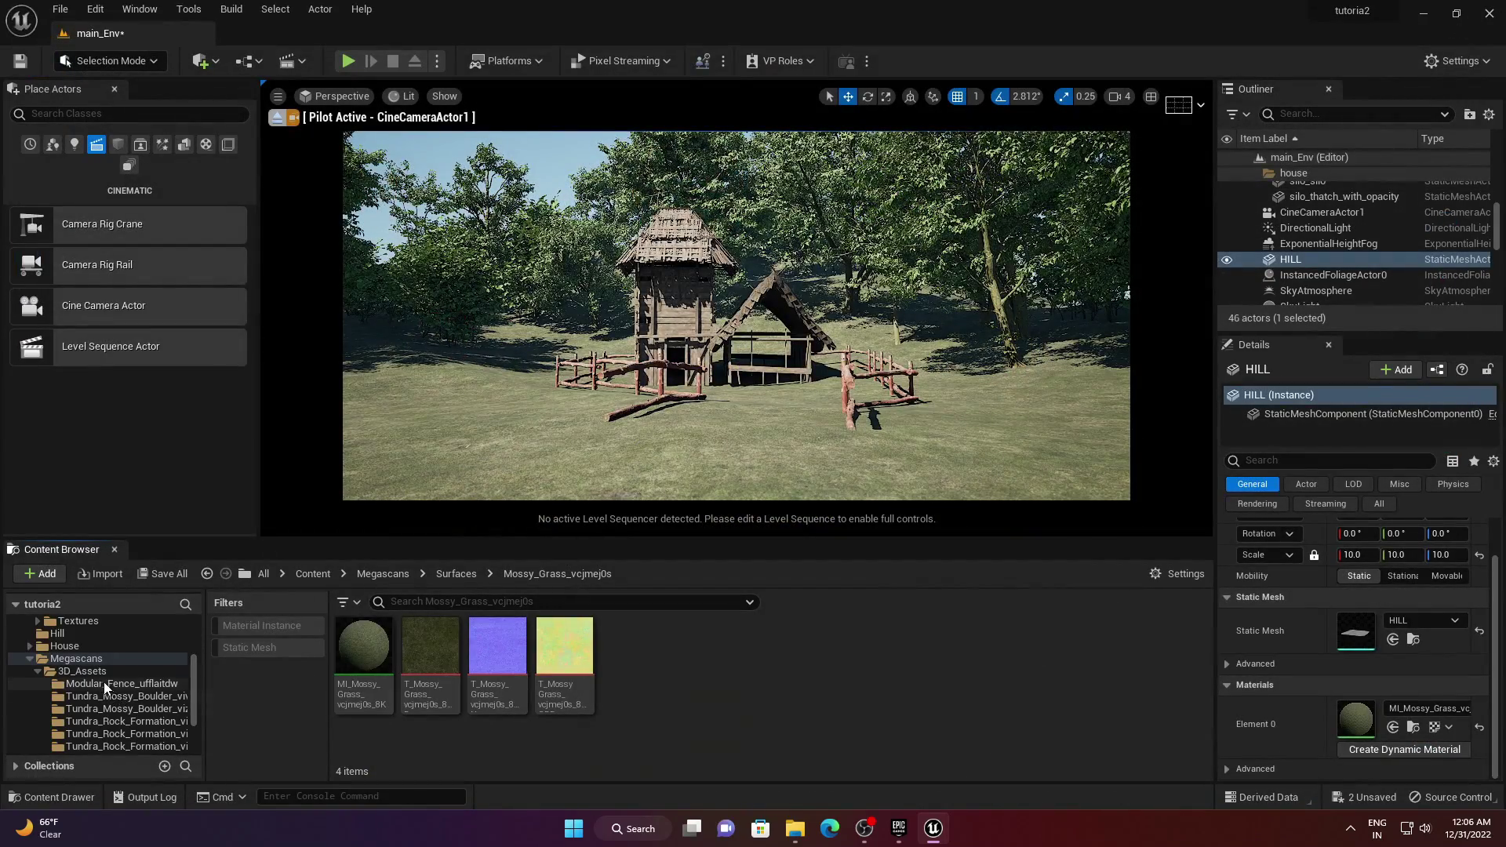
# - List only static meshes in 3D_Assets and place the Tundra Rocky Ground mesh beside the fenced houses
pyautogui.click(82, 671)
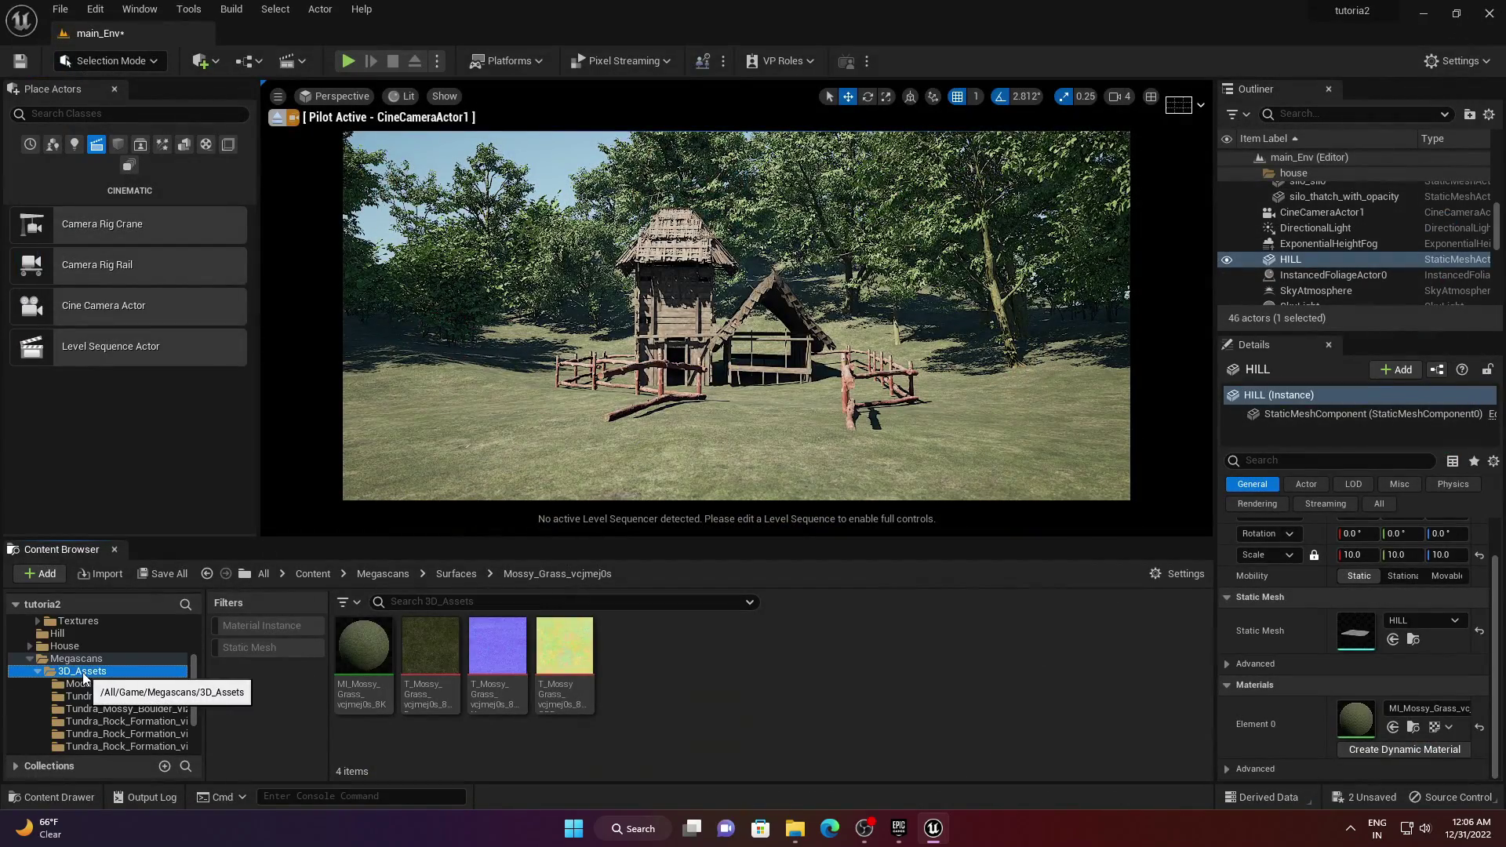
pyautogui.click(249, 648)
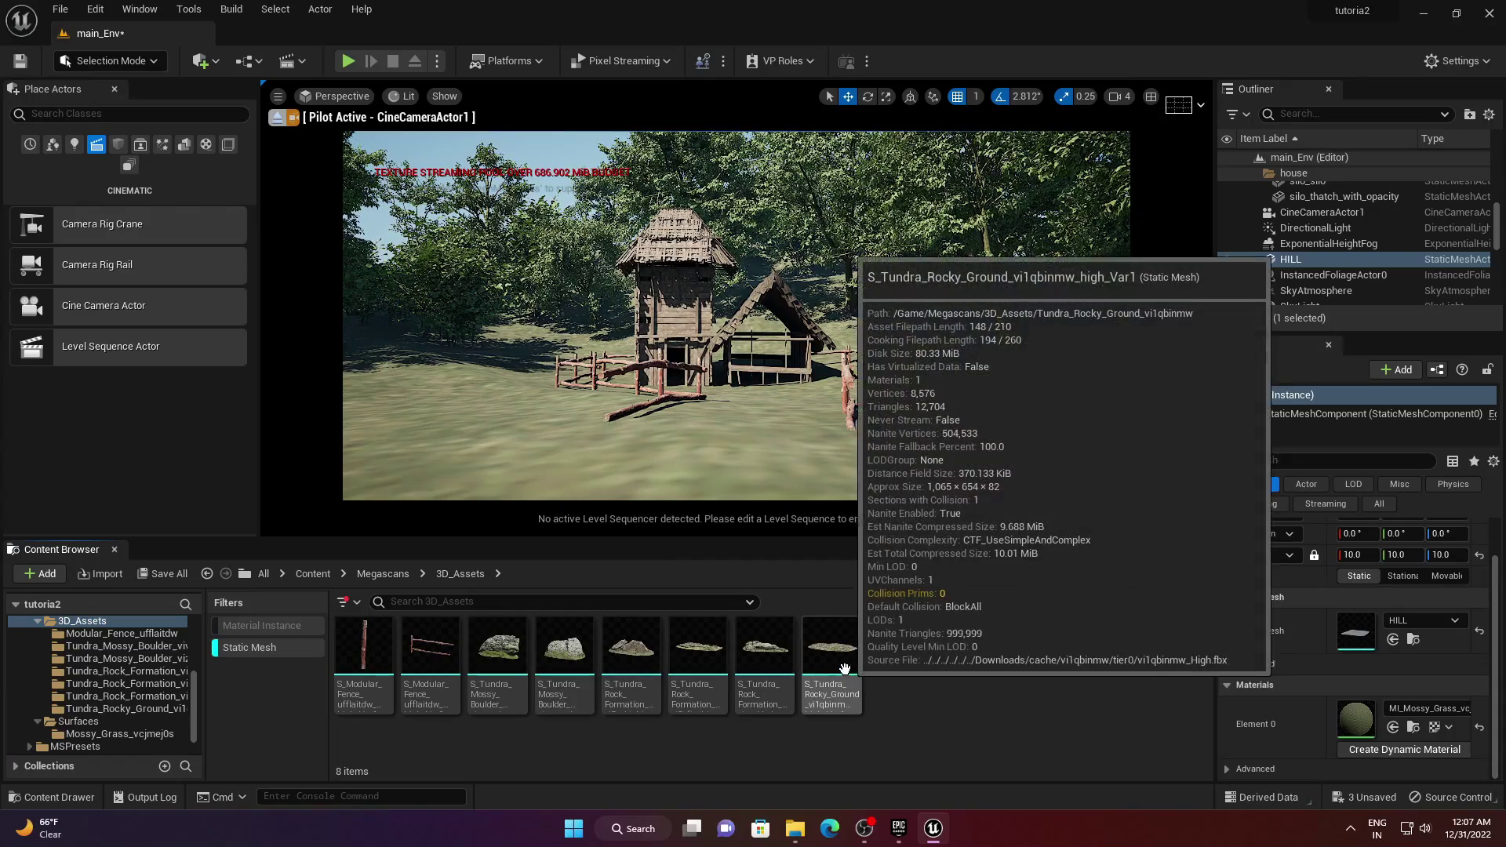
pyautogui.moveTo(844, 668); pyautogui.dragTo(684, 374)
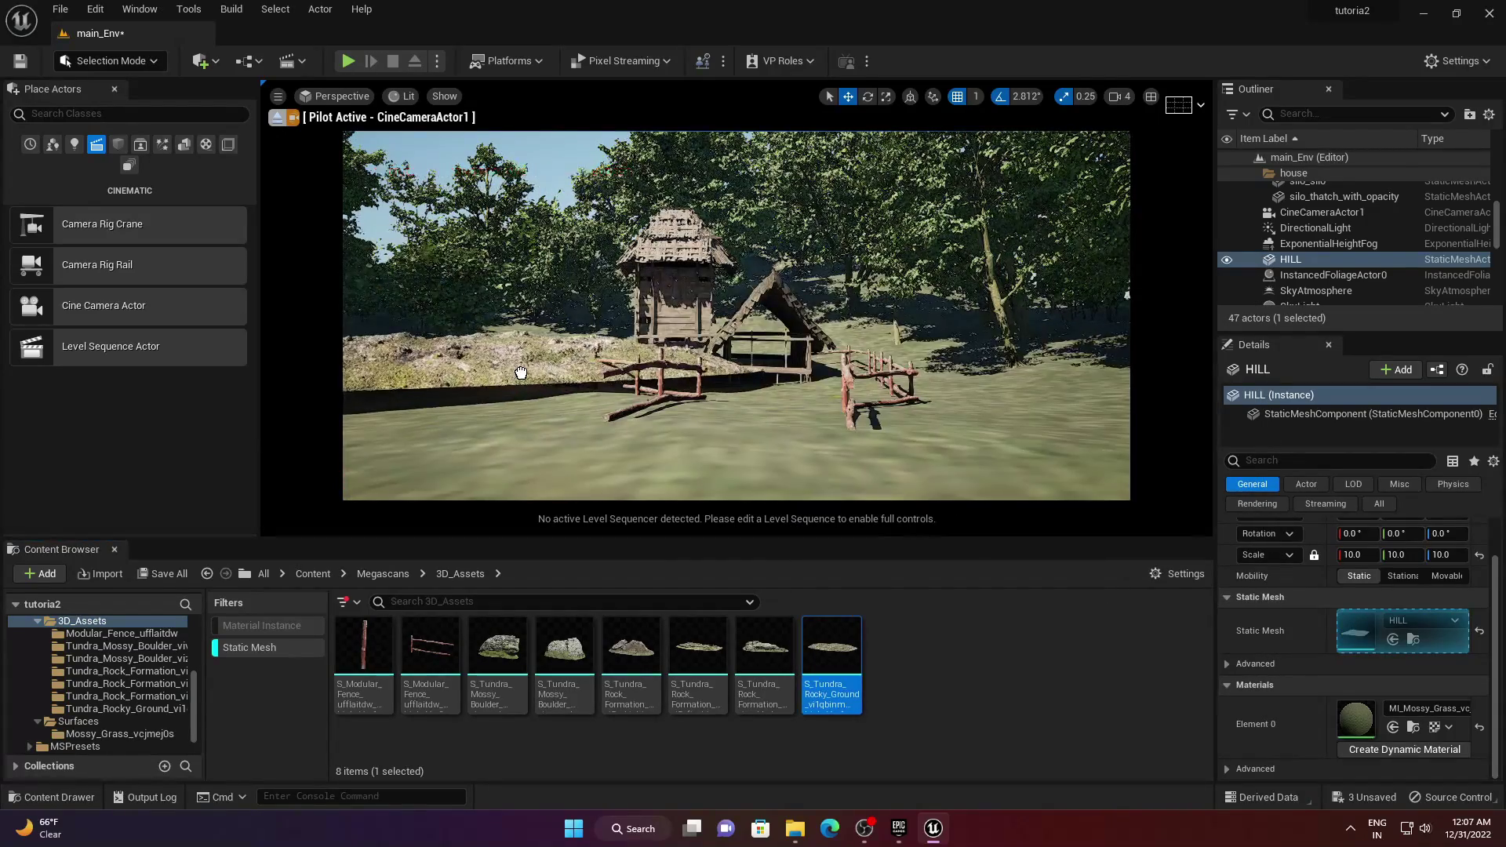
pyautogui.moveTo(485, 393); pyautogui.dragTo(1102, 393)
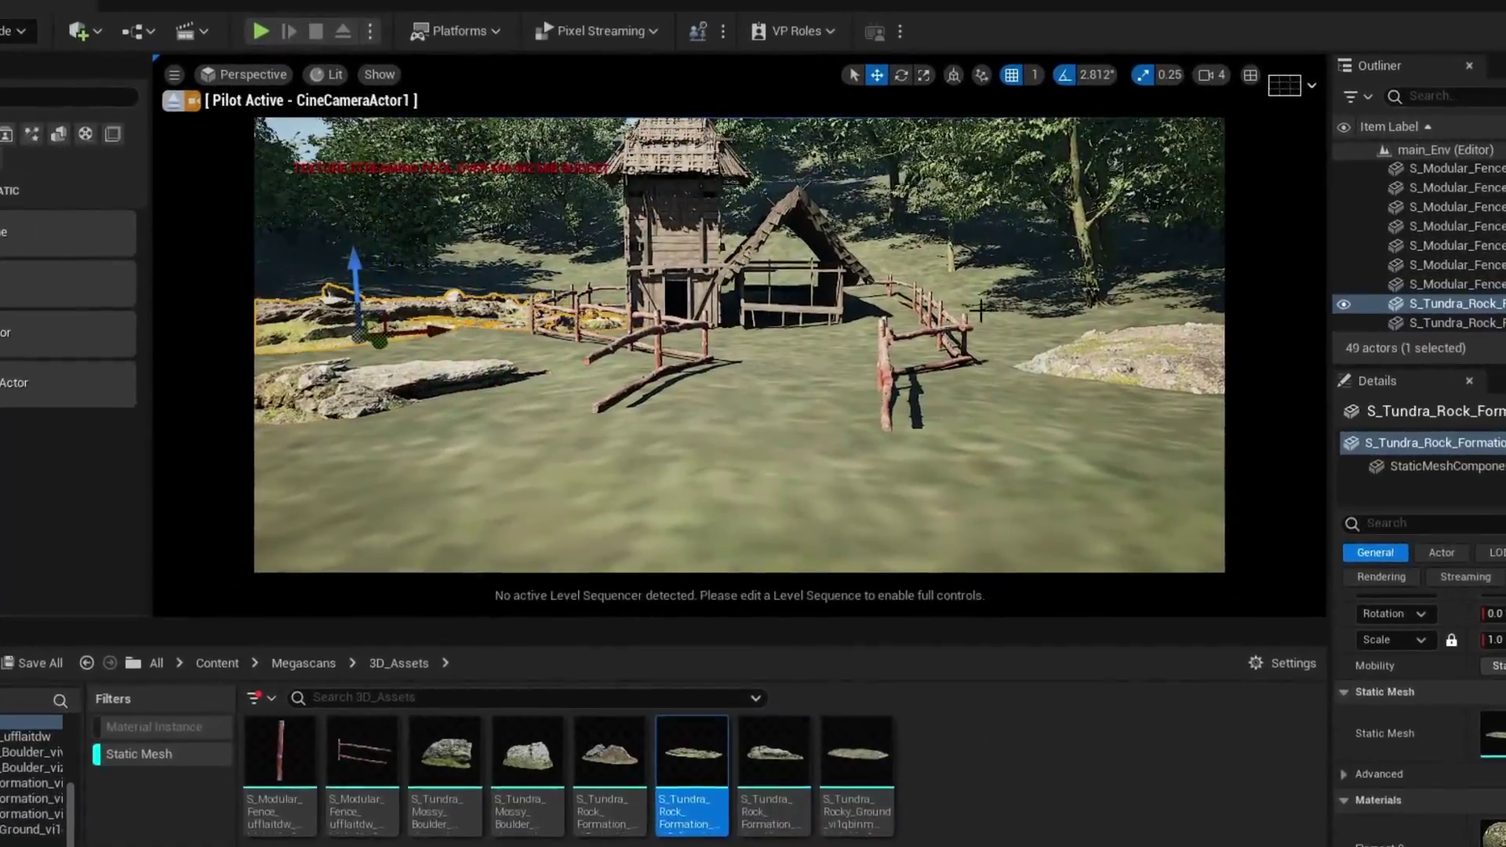
# - Place and orient more Tundra rock meshes around the houses and the surrounding slope
pyautogui.press('w')
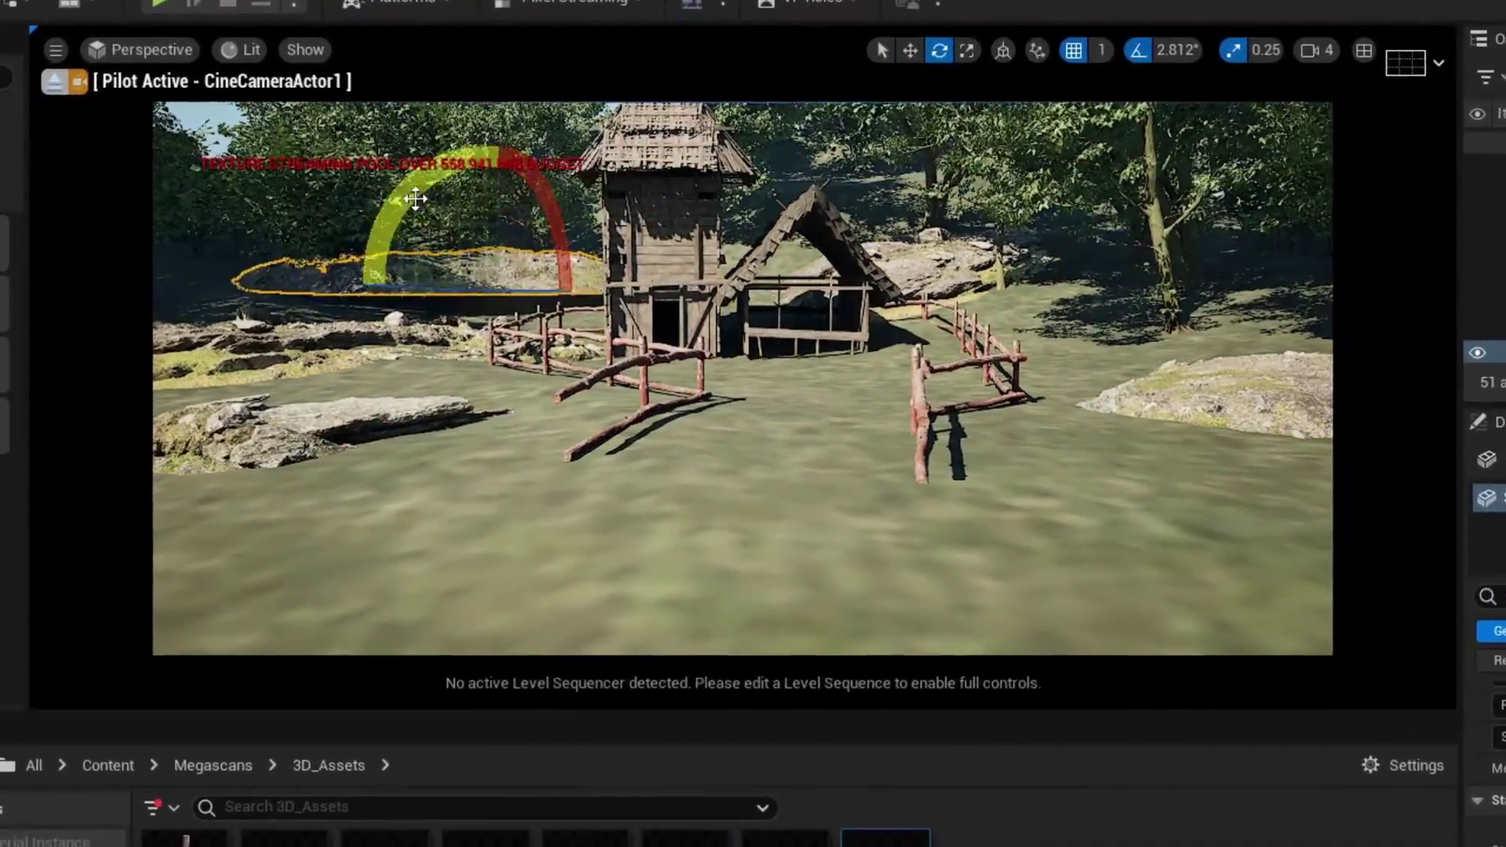
pyautogui.press('w')
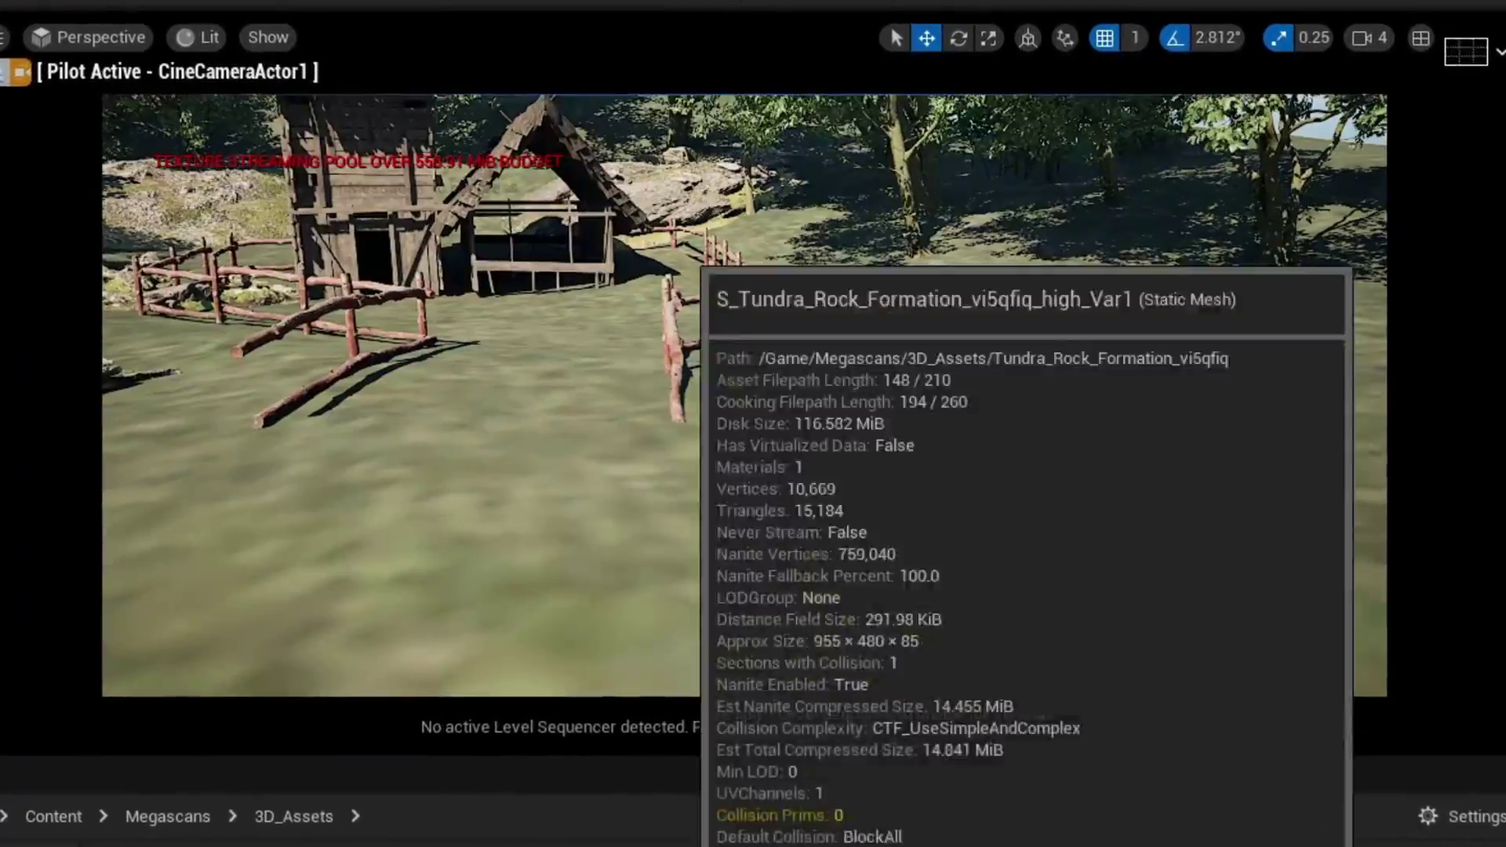
pyautogui.moveTo(675, 816); pyautogui.dragTo(1076, 164)
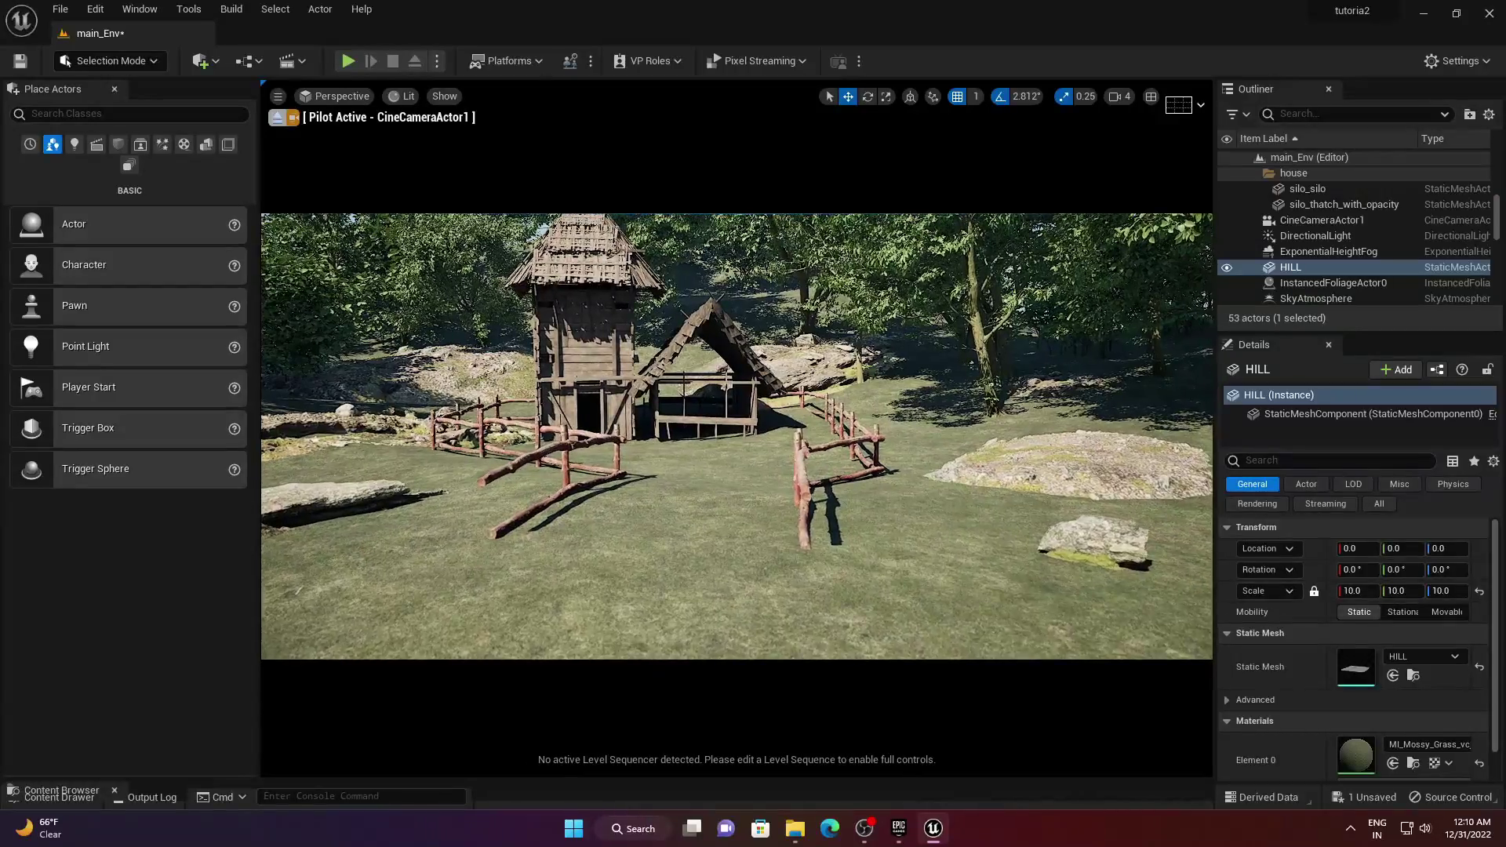
# - Place SM_EuropeanHornbeam_Forest_02_PP from the PivotPainter folder in the foreground facing the silo house and scale it to 0.5
pyautogui.press('s')
pyautogui.moveTo(737, 436)
pyautogui.mouseDown(button='right')
pyautogui.moveTo(733, 467)
pyautogui.moveTo(752, 475)
pyautogui.moveTo(746, 439)
pyautogui.mouseUp(button='right')
pyautogui.press('q')
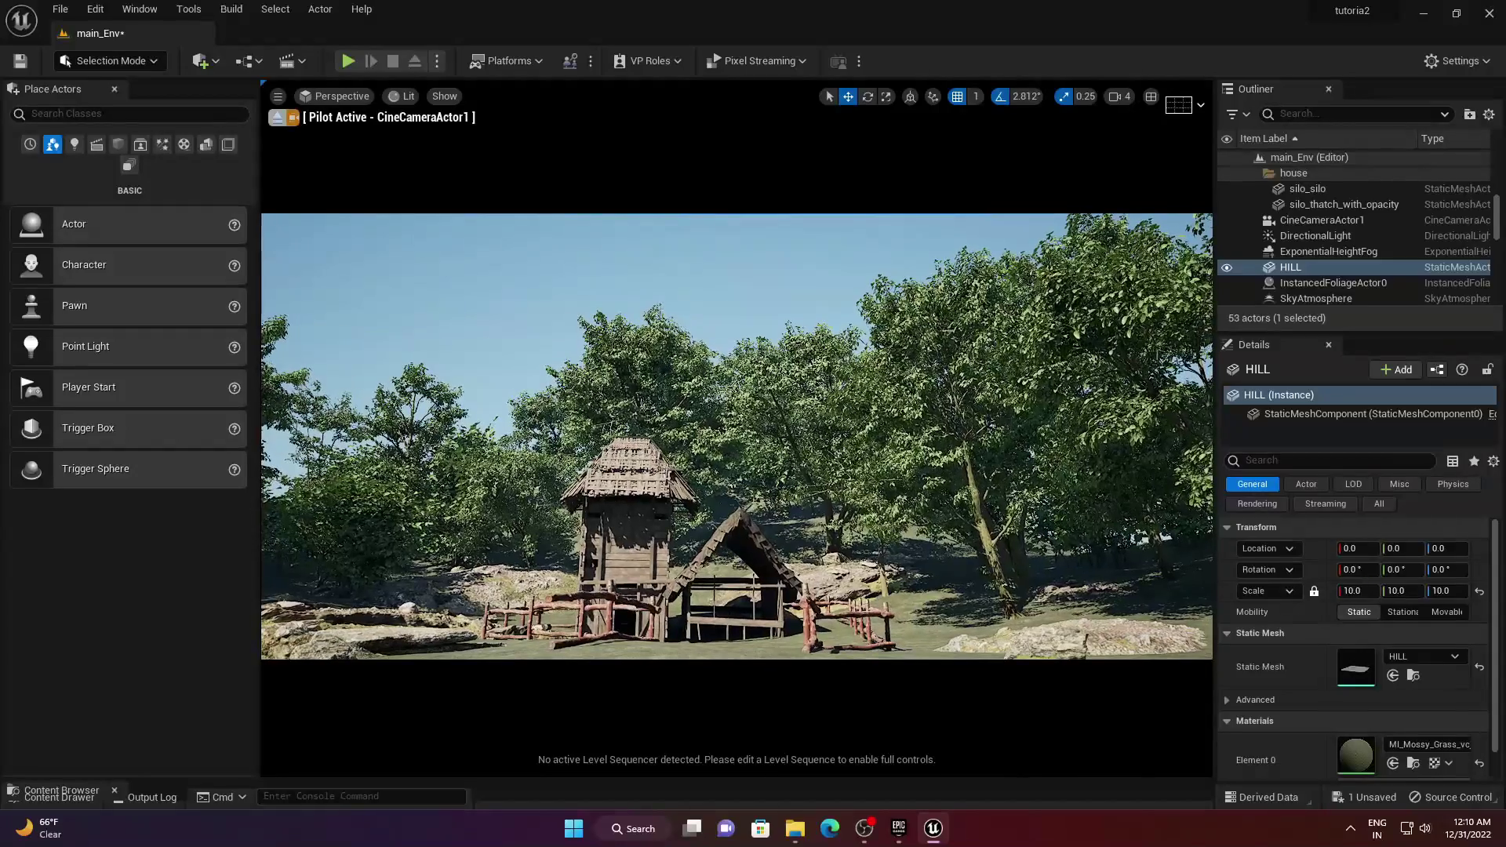
pyautogui.moveTo(543, 779); pyautogui.dragTo(518, 520)
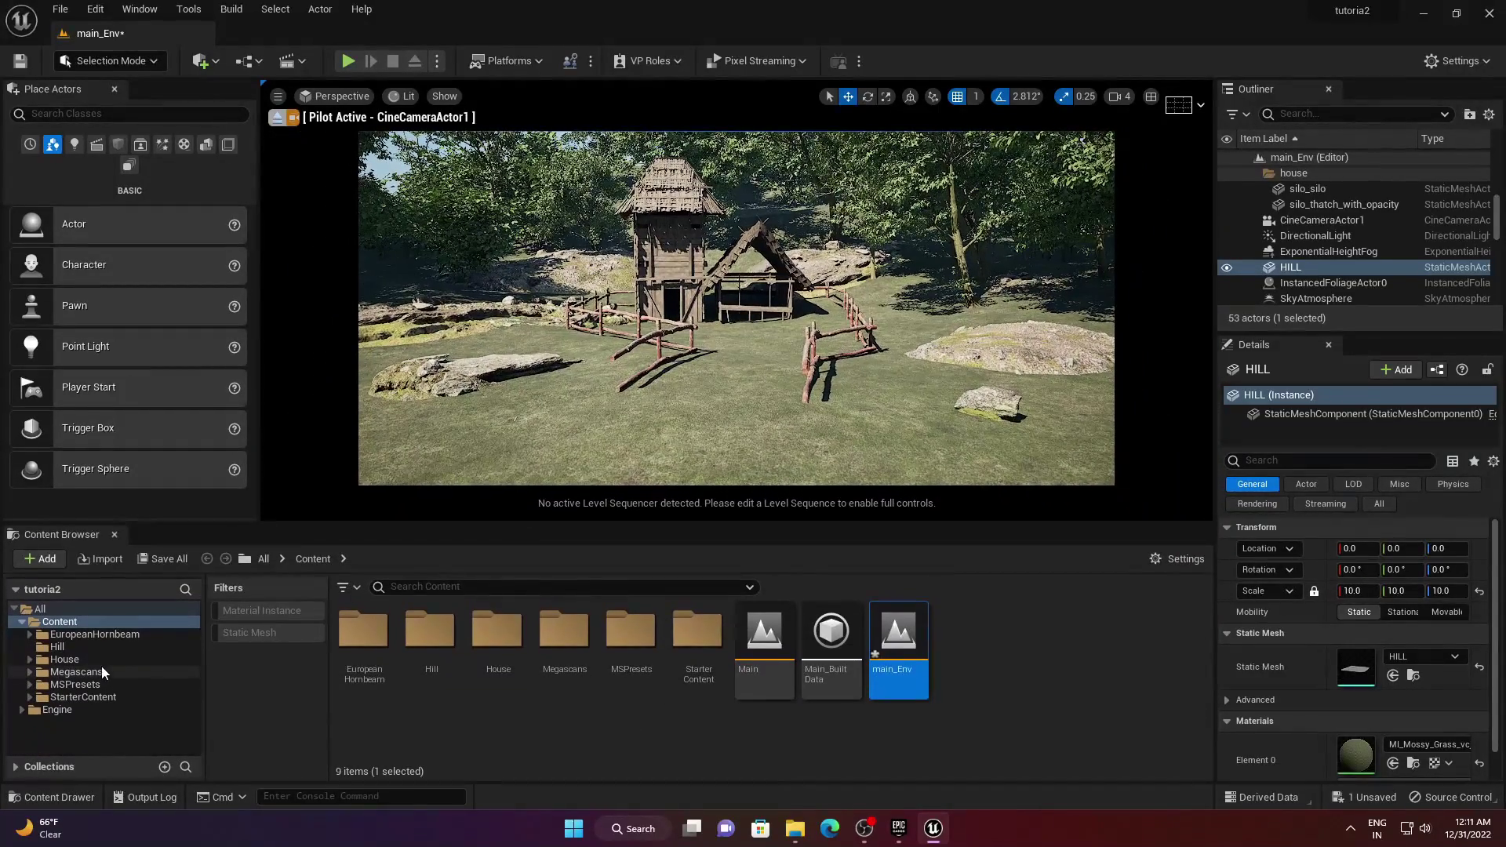
pyautogui.click(94, 634)
pyautogui.doubleClick(423, 632)
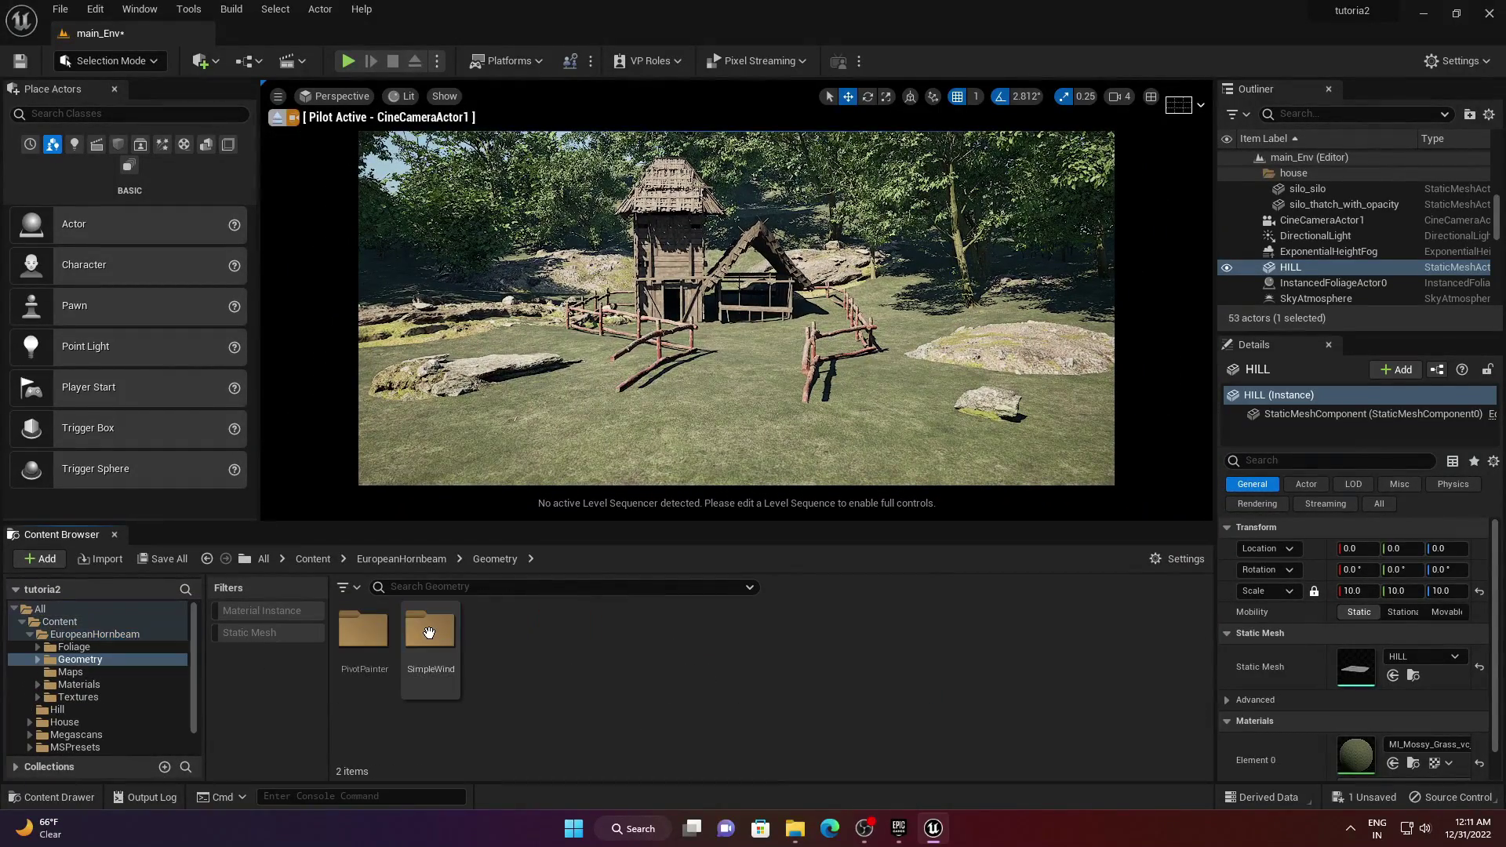
pyautogui.doubleClick(368, 632)
pyautogui.moveTo(750, 645); pyautogui.dragTo(433, 422)
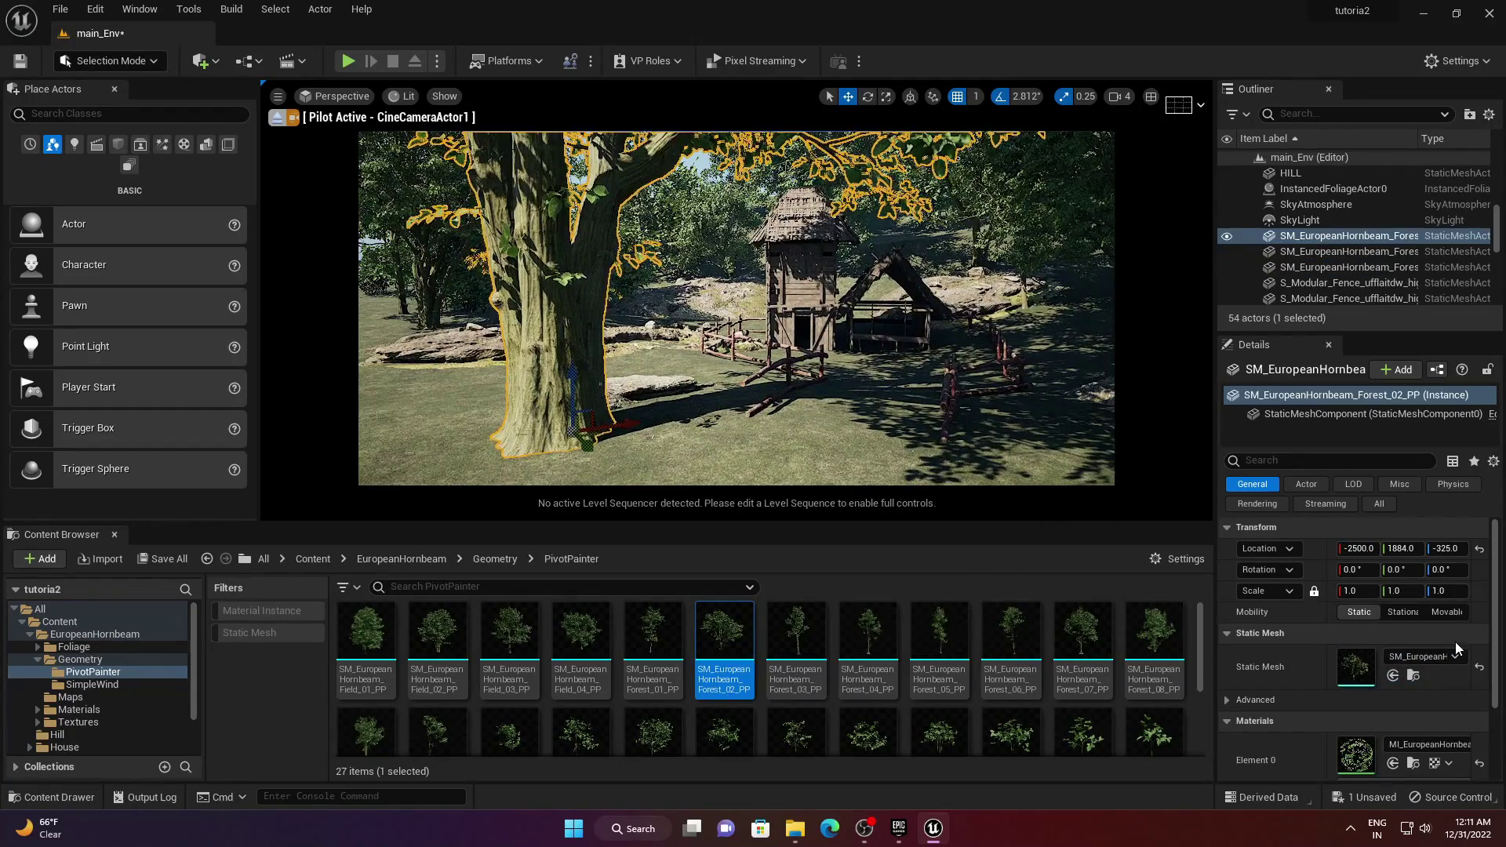
pyautogui.click(1450, 591)
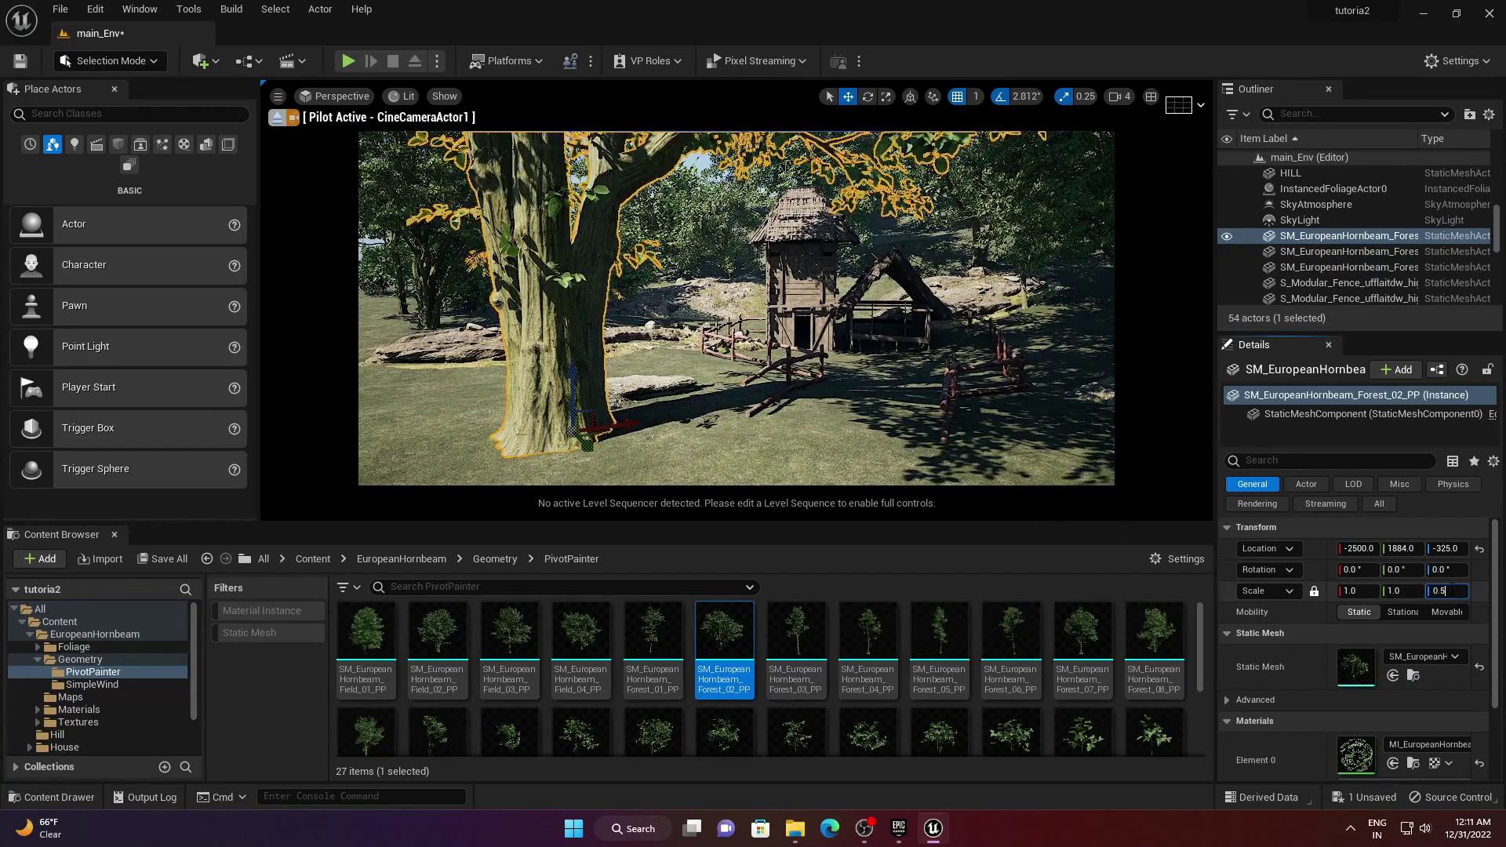
# - Place the Forest_08_PP and Forest_07_PP hornbeam trees in the foreground and scale each to 0.5
pyautogui.moveTo(1153, 644); pyautogui.dragTo(381, 396)
pyautogui.moveTo(381, 396); pyautogui.dragTo(267, 397, button='right')
pyautogui.click(1401, 590)
pyautogui.write('0.5')
pyautogui.press('Return')
pyautogui.moveTo(706, 353); pyautogui.dragTo(980, 353, button='right')
pyautogui.moveTo(1082, 645); pyautogui.dragTo(801, 373)
pyautogui.click(1396, 591)
pyautogui.write('0.5')
# - Place the Field_03_PP and Field_04_PP hornbeam trees in front of the fences and scale each to 0.5
pyautogui.moveTo(510, 635); pyautogui.dragTo(784, 451)
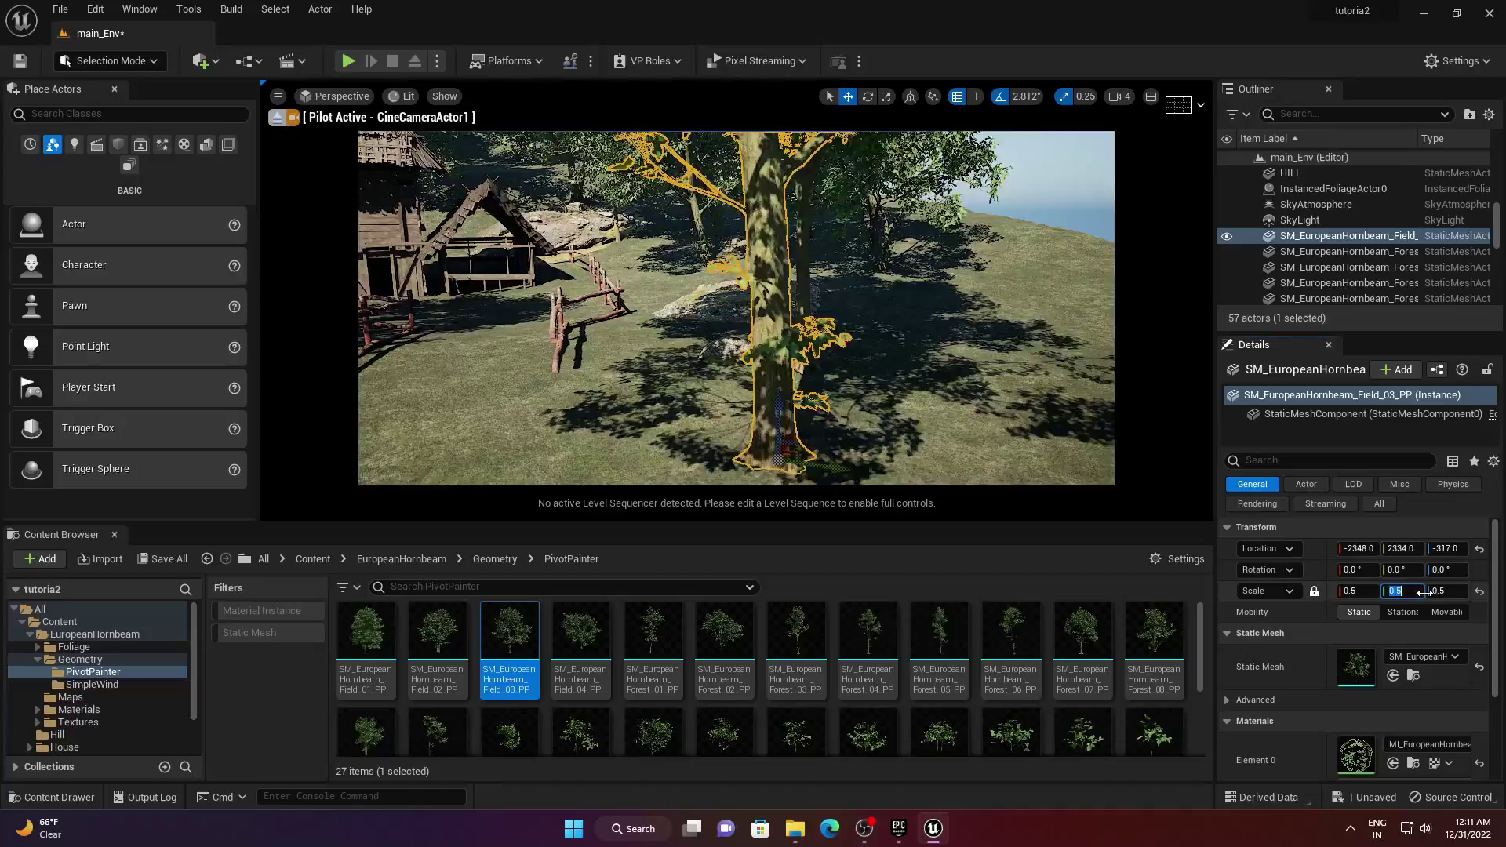
pyautogui.moveTo(741, 302); pyautogui.dragTo(549, 302, button='right')
pyautogui.moveTo(594, 646); pyautogui.dragTo(698, 404)
pyautogui.click(1445, 592)
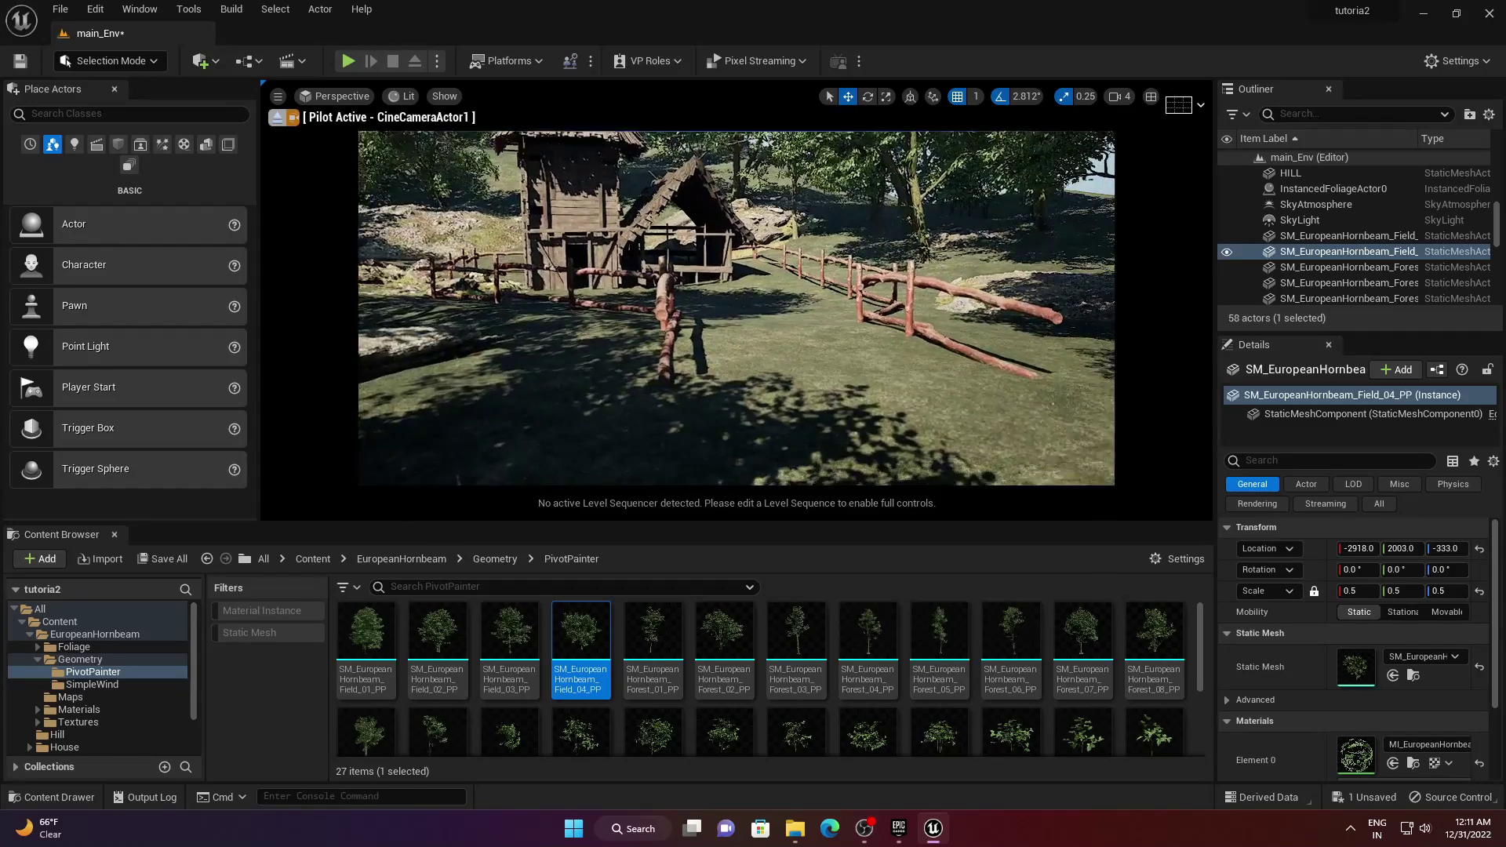
# - Extend the barn-side fence into the foreground with two duplicated modular fence pieces
pyautogui.click(847, 298)
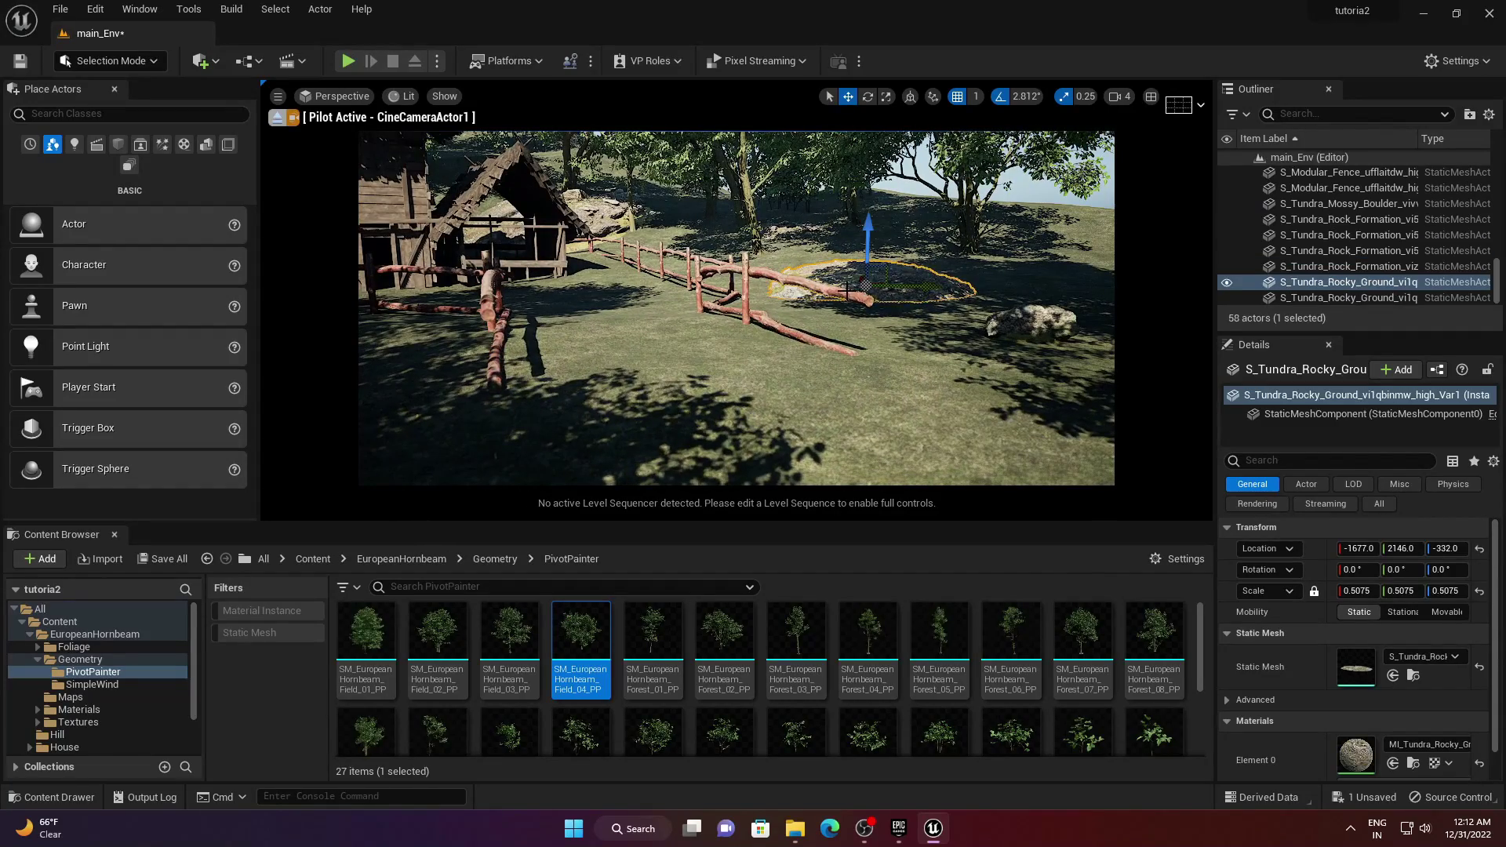
pyautogui.click(855, 293)
pyautogui.keyDown('alt'); pyautogui.moveTo(763, 325); pyautogui.dragTo(801, 339); pyautogui.keyUp('alt')
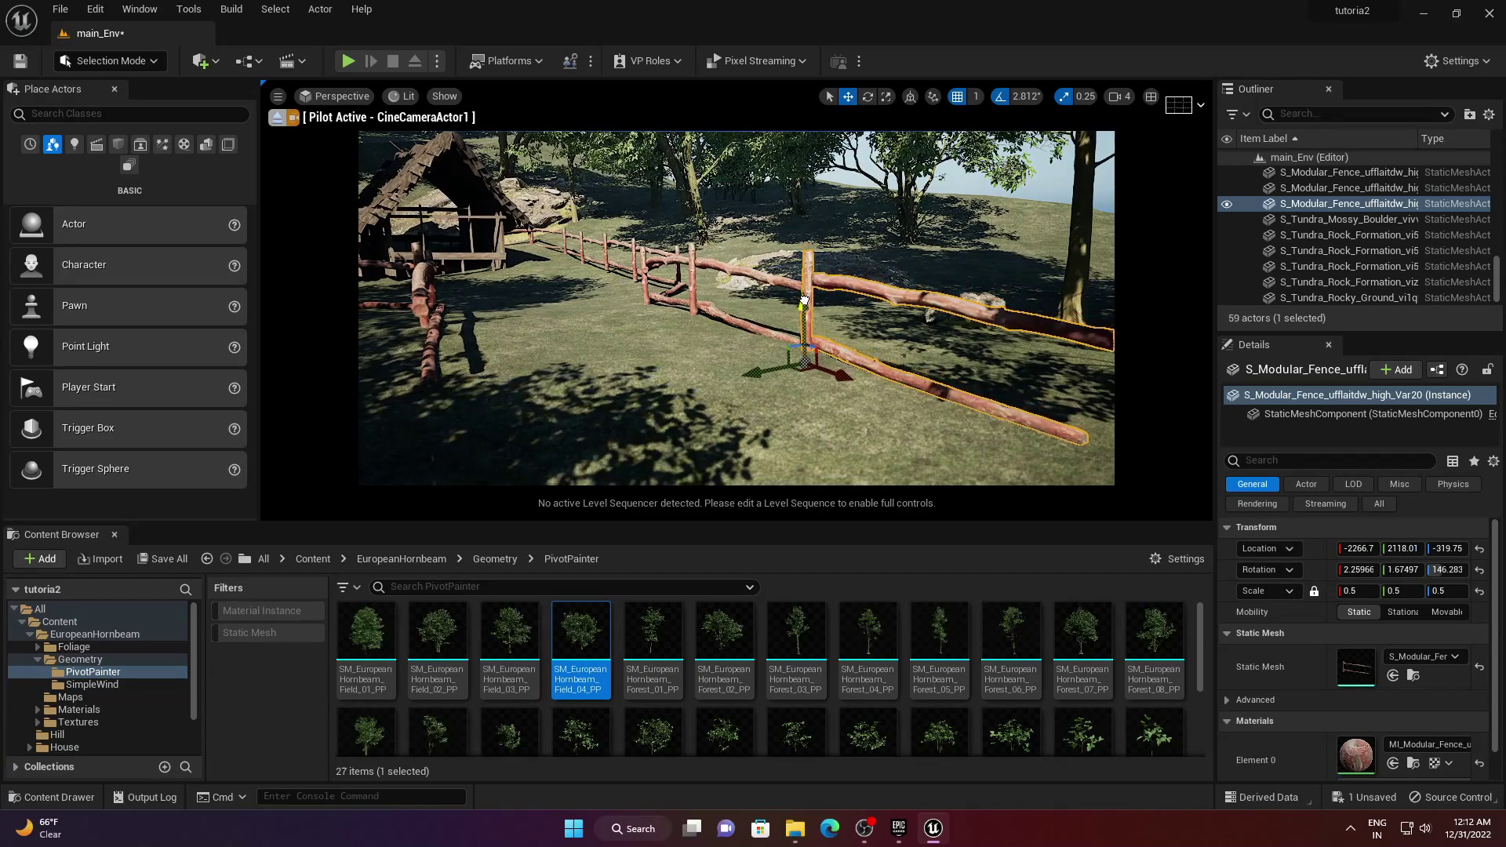
pyautogui.moveTo(868, 321); pyautogui.dragTo(700, 327, button='right')
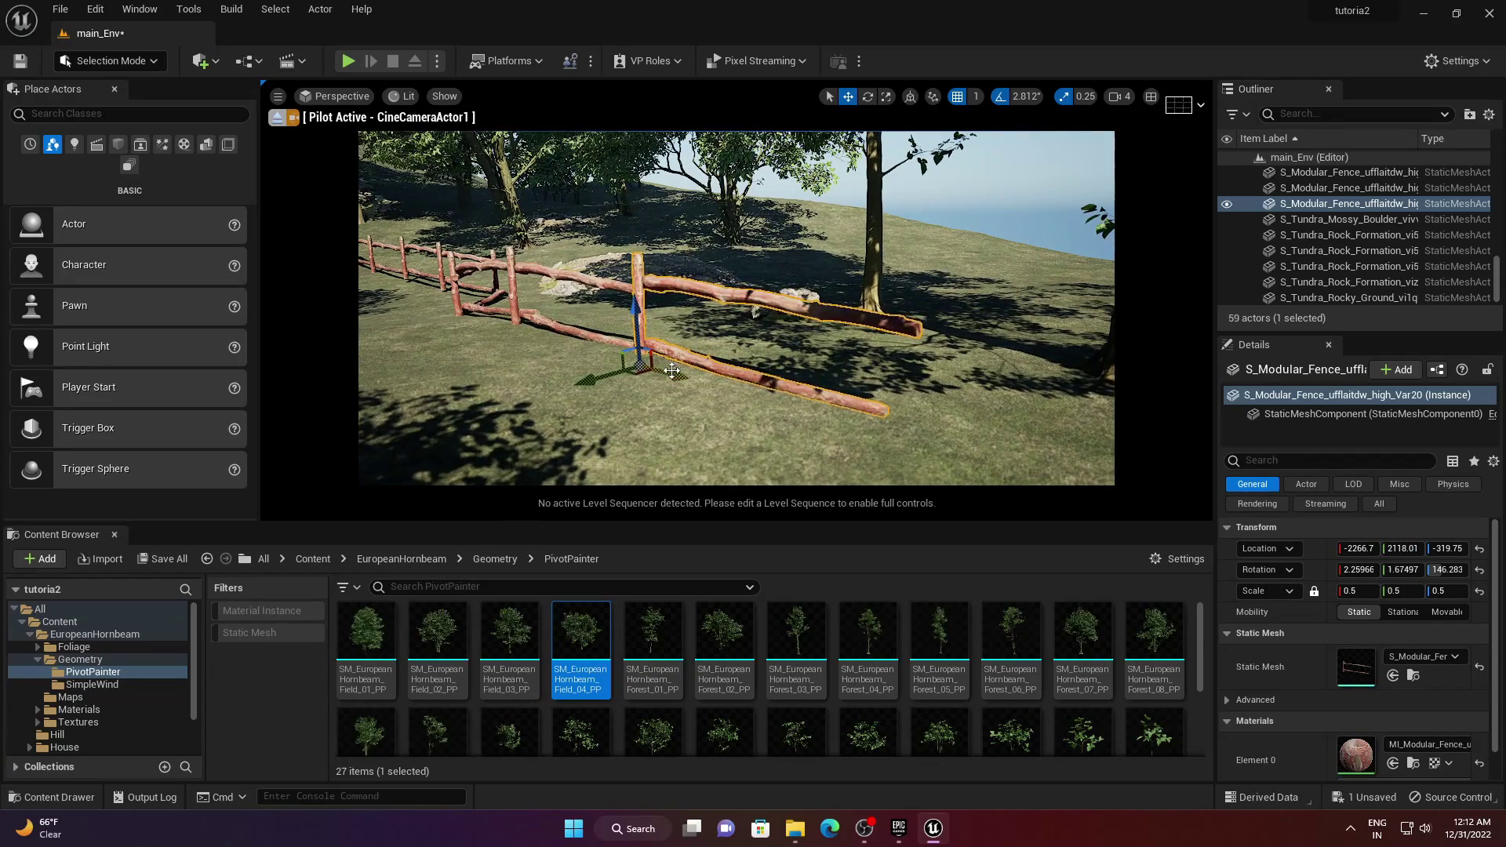
pyautogui.keyDown('alt'); pyautogui.moveTo(673, 371); pyautogui.dragTo(877, 385); pyautogui.keyUp('alt')
pyautogui.moveTo(893, 312); pyautogui.dragTo(388, 326, button='right')
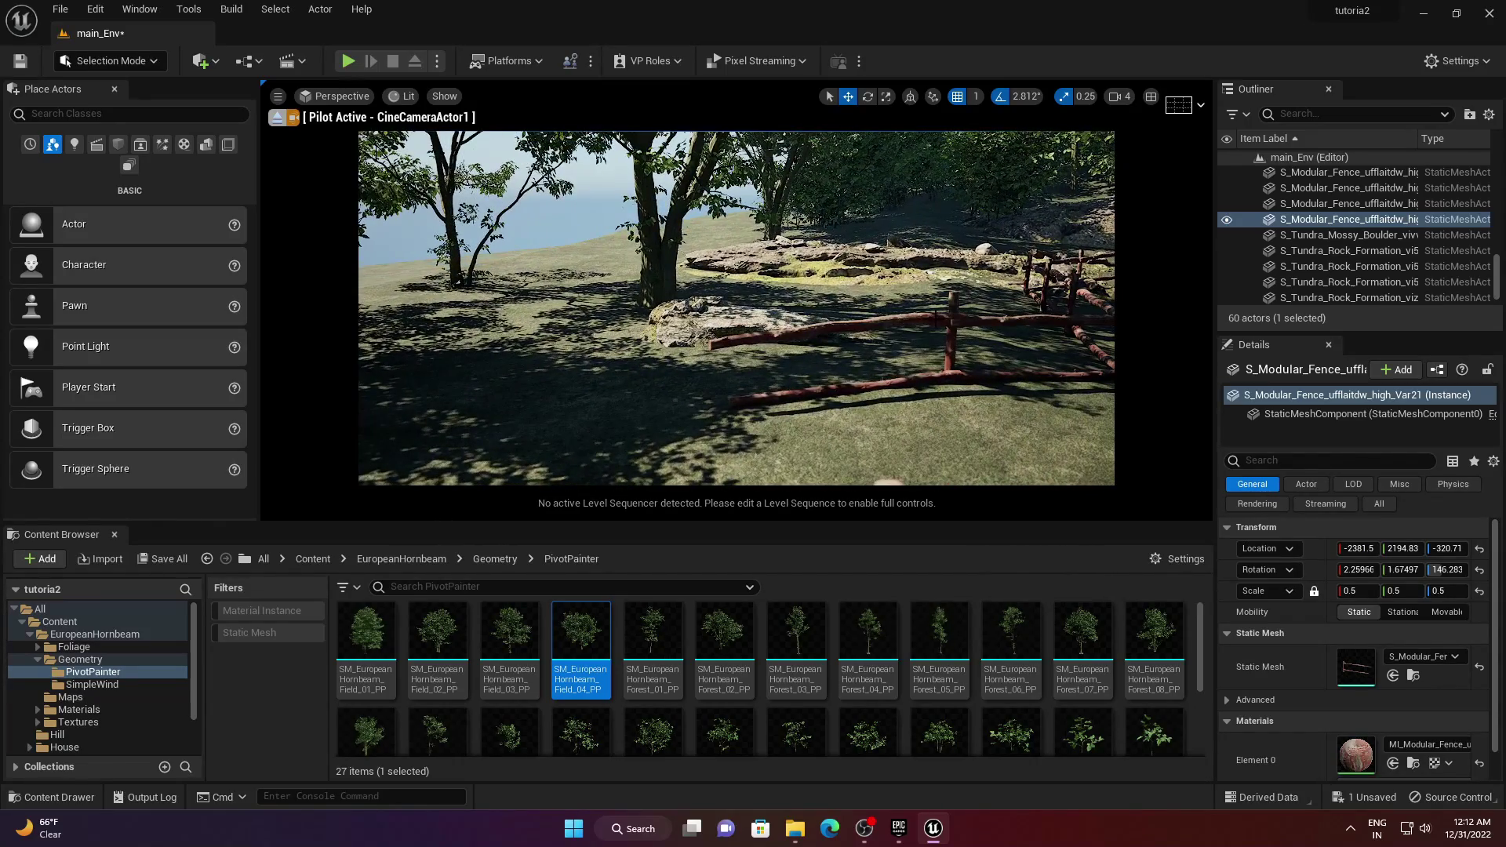
# - Duplicate a modular fence piece on the silo side and position it to extend that fence into the foreground
pyautogui.click(918, 325)
pyautogui.keyDown('alt'); pyautogui.moveTo(923, 387); pyautogui.dragTo(683, 416); pyautogui.keyUp('alt')
pyautogui.moveTo(745, 342); pyautogui.dragTo(708, 381)
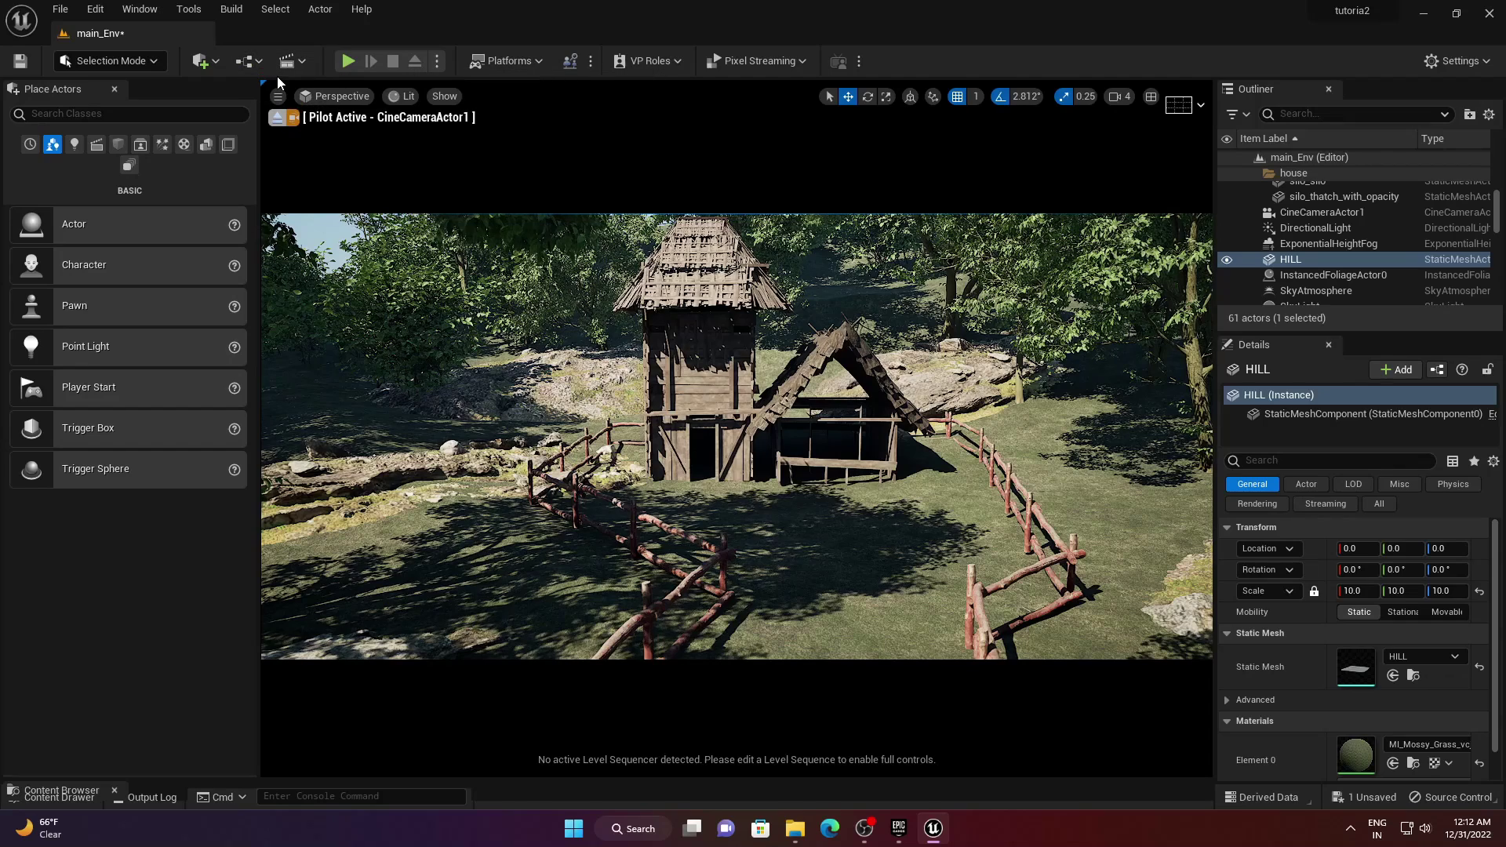
# - Open Quixel Bridge and select the local Old Gatling Gun, Hanging Rope Bundle, Fallen Leaves and Bark Pieces assets
pyautogui.click(219, 62)
pyautogui.click(239, 121)
pyautogui.scroll(-4, 835, 449)
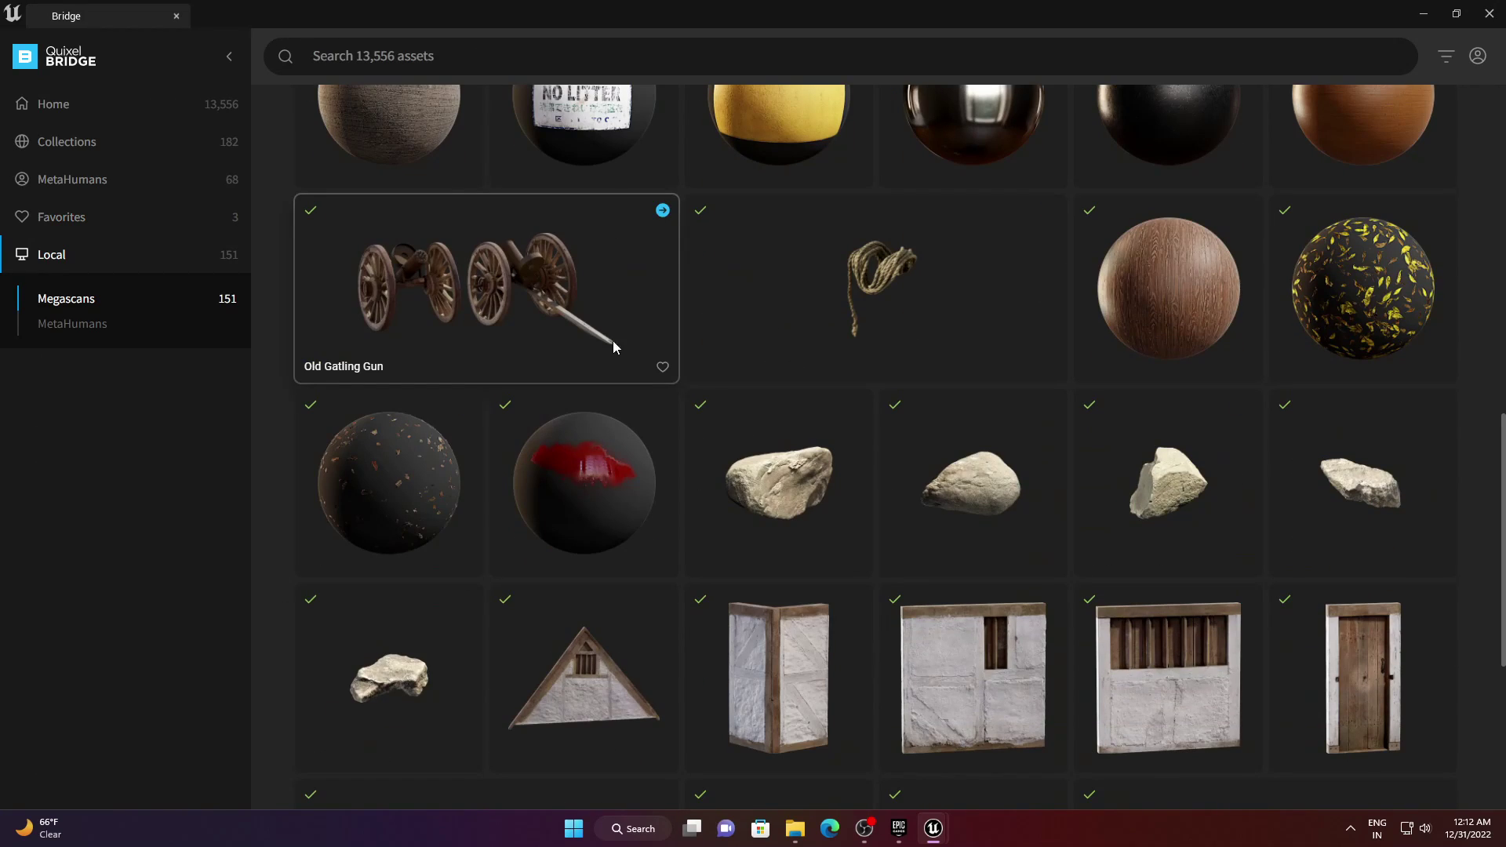
pyautogui.click(519, 292)
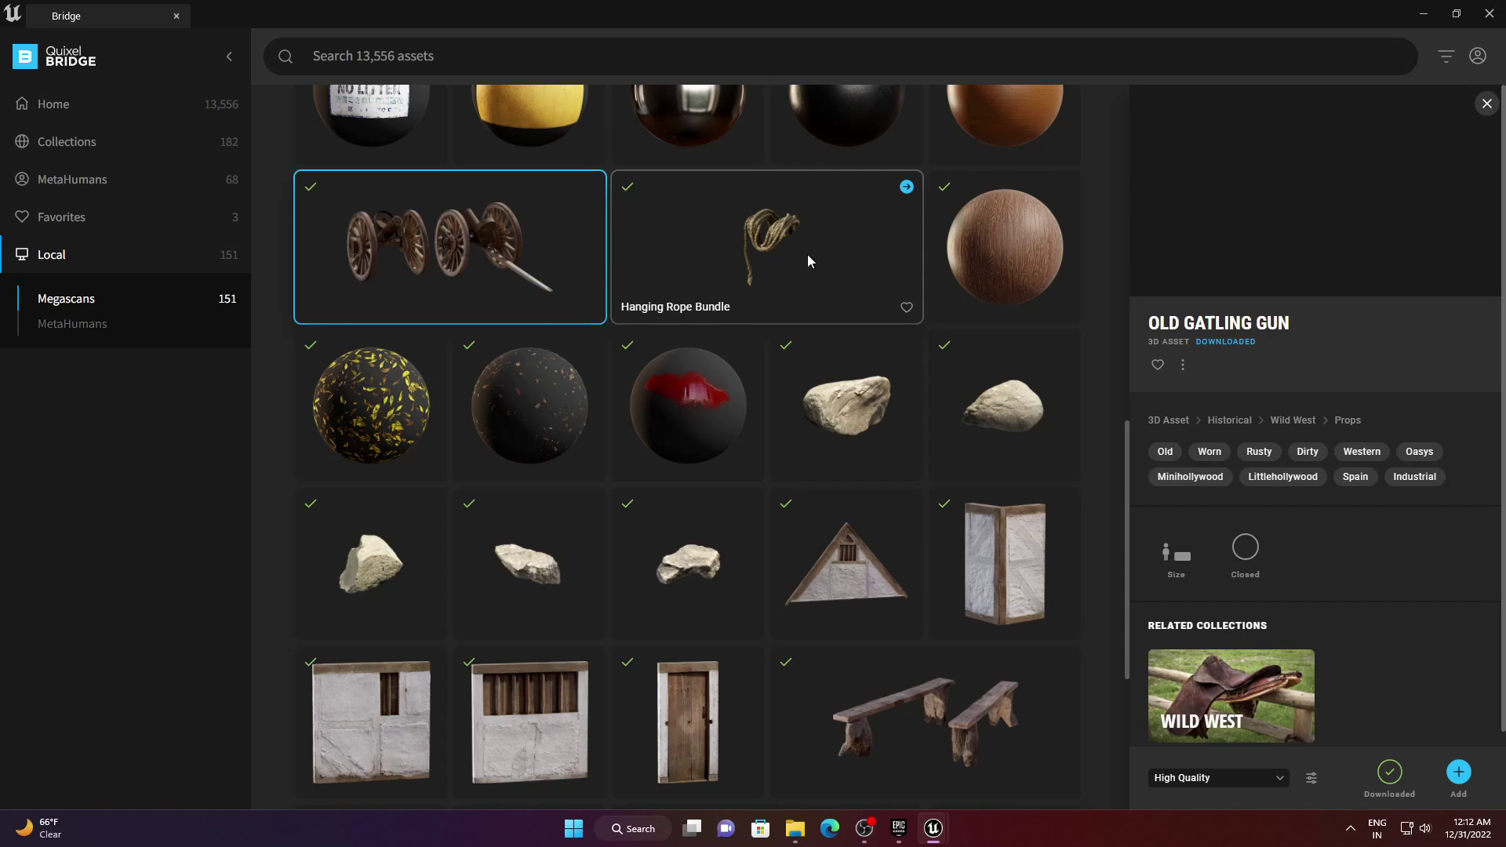
pyautogui.keyDown('ctrl'); pyautogui.click(807, 254); pyautogui.keyUp('ctrl')
pyautogui.keyDown('ctrl'); pyautogui.click(371, 404); pyautogui.keyUp('ctrl')
pyautogui.keyDown('ctrl'); pyautogui.click(538, 406); pyautogui.keyUp('ctrl')
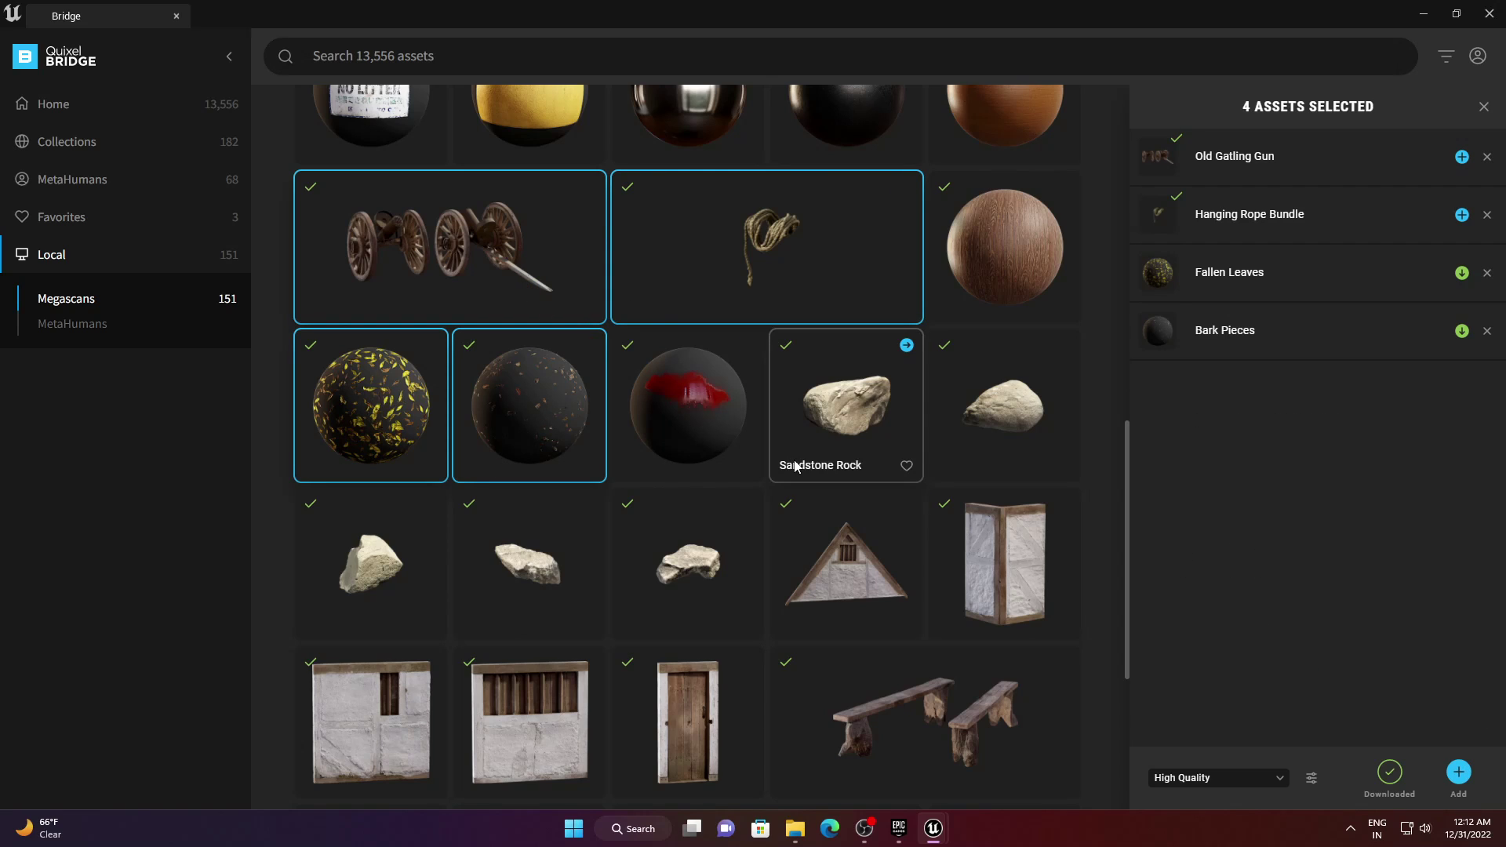
# - Add the Large Fallen Tree, two Buffalo Grass decals, Dry Grass Patches and Dry Grass Patch to the asset selection
pyautogui.scroll(-3, 794, 462)
pyautogui.scroll(-8, 796, 464)
pyautogui.keyDown('ctrl'); pyautogui.click(788, 377); pyautogui.keyUp('ctrl')
pyautogui.scroll(-4, 847, 416)
pyautogui.keyDown('ctrl'); pyautogui.click(875, 376); pyautogui.keyUp('ctrl')
pyautogui.keyDown('ctrl'); pyautogui.click(972, 376); pyautogui.keyUp('ctrl')
pyautogui.keyDown('ctrl'); pyautogui.click(977, 471); pyautogui.keyUp('ctrl')
pyautogui.keyDown('ctrl'); pyautogui.click(867, 490); pyautogui.keyUp('ctrl')
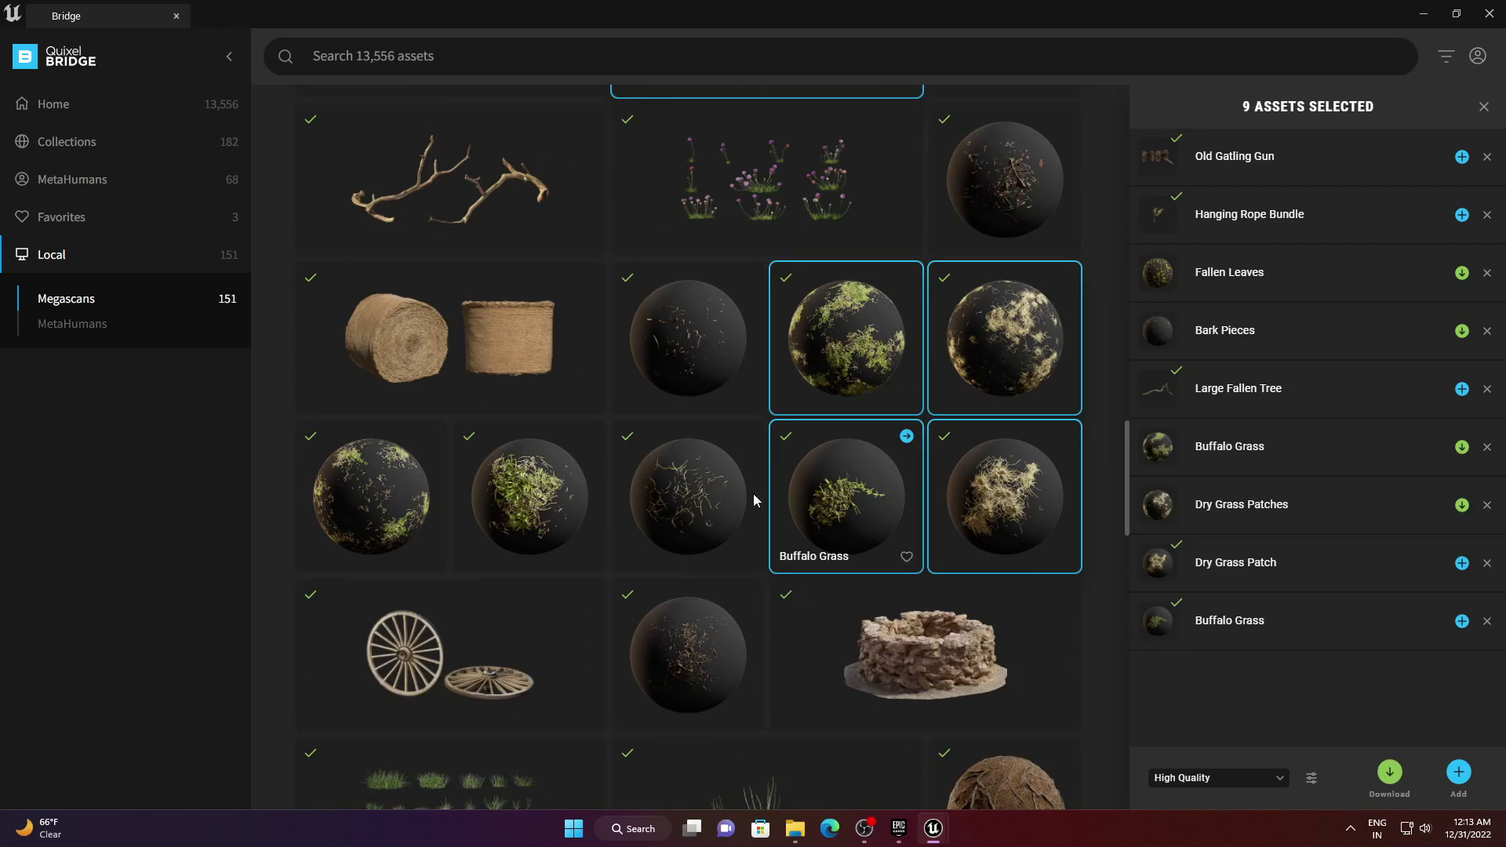
# - Include the debris decals, Wooden Wheel, Speargrass and Wild Grass, add the assets to the project and open the 3D_Plants folder
pyautogui.keyDown('ctrl'); pyautogui.click(714, 496); pyautogui.keyUp('ctrl')
pyautogui.keyDown('ctrl'); pyautogui.click(690, 628); pyautogui.keyUp('ctrl')
pyautogui.keyDown('ctrl'); pyautogui.click(549, 636); pyautogui.keyUp('ctrl')
pyautogui.scroll(-5, 691, 549)
pyautogui.keyDown('ctrl'); pyautogui.click(753, 447); pyautogui.keyUp('ctrl')
pyautogui.keyDown('ctrl'); pyautogui.click(549, 448); pyautogui.keyUp('ctrl')
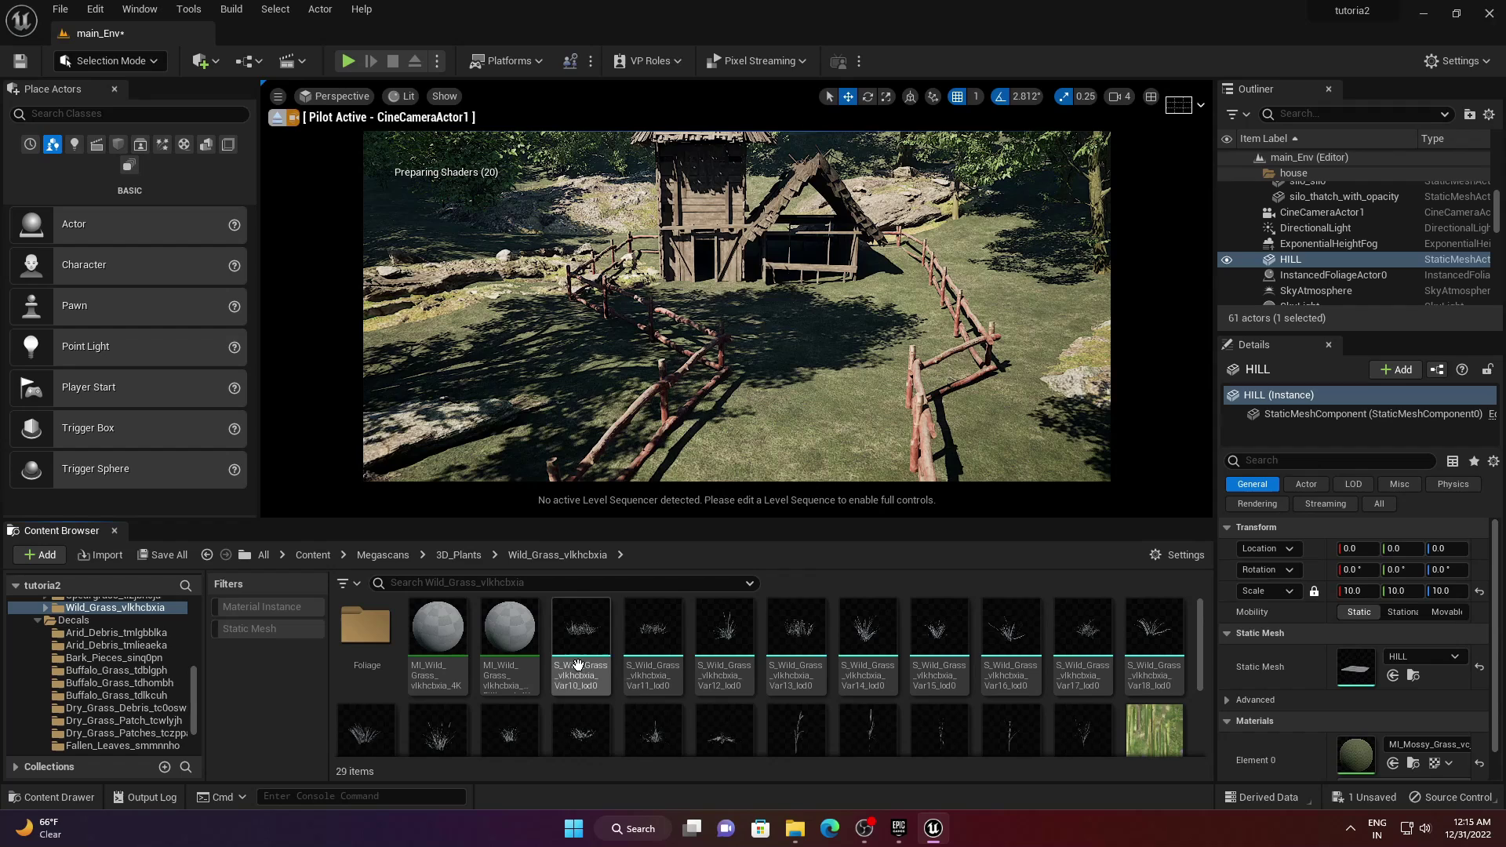
pyautogui.scroll(3, 93, 625)
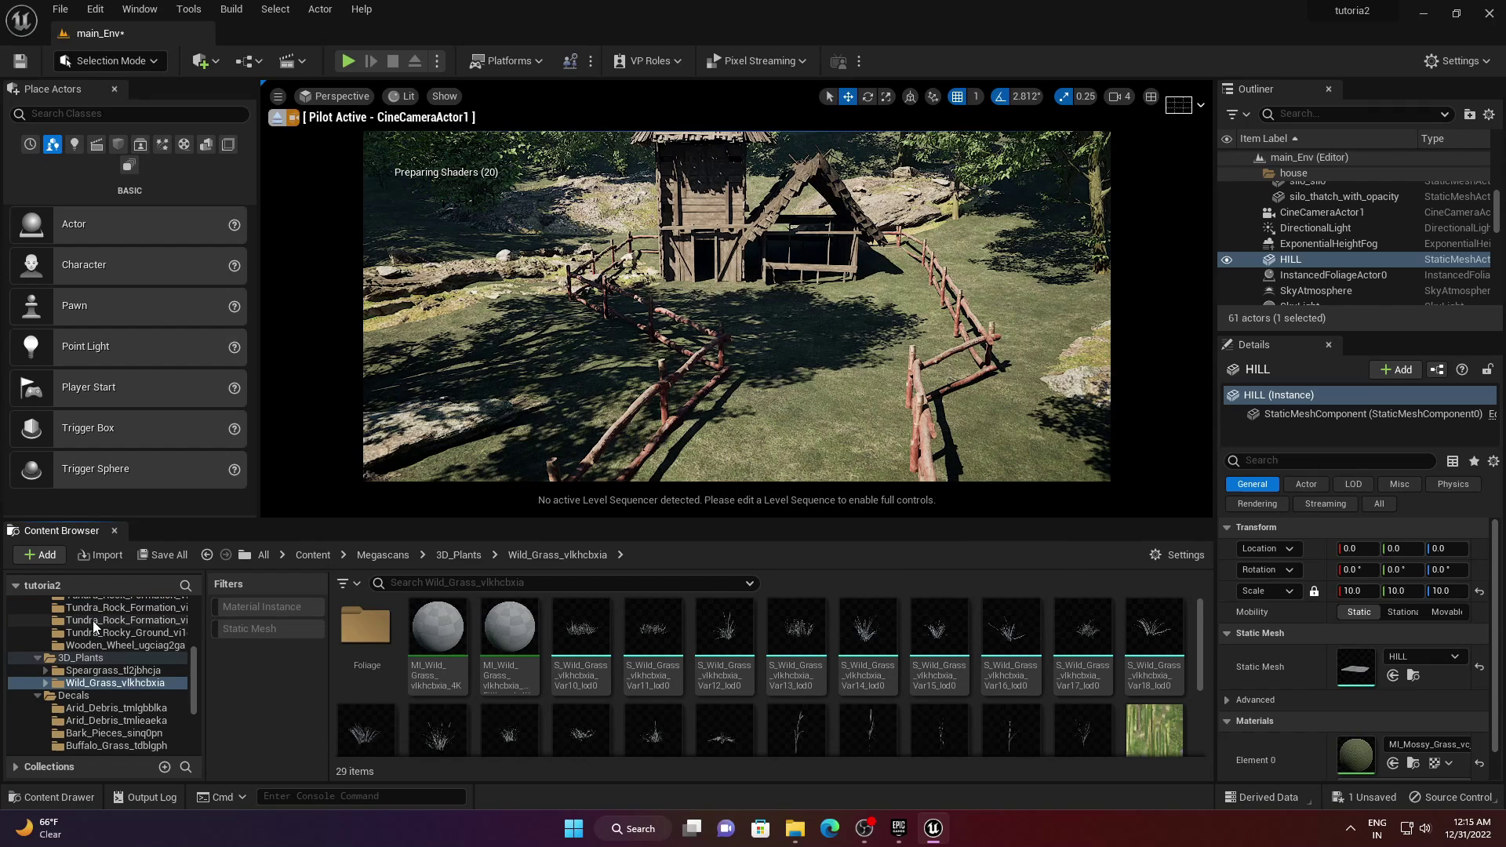
pyautogui.click(87, 656)
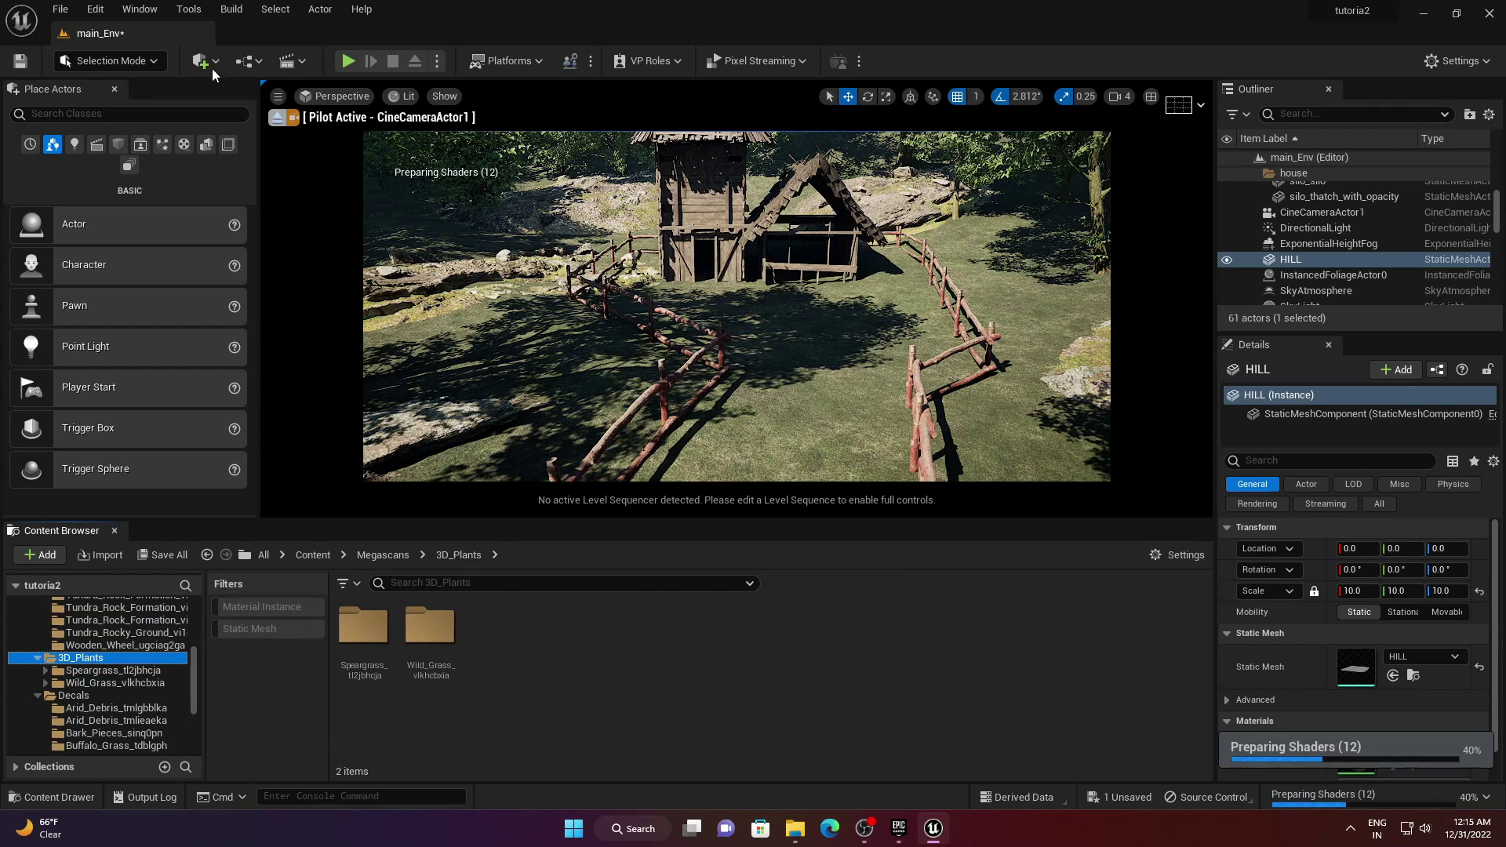
# - Switch to Foliage mode, collapse the Content Browser area to enlarge the viewport, and widen the foliage palette
pyautogui.click(149, 63)
pyautogui.click(144, 121)
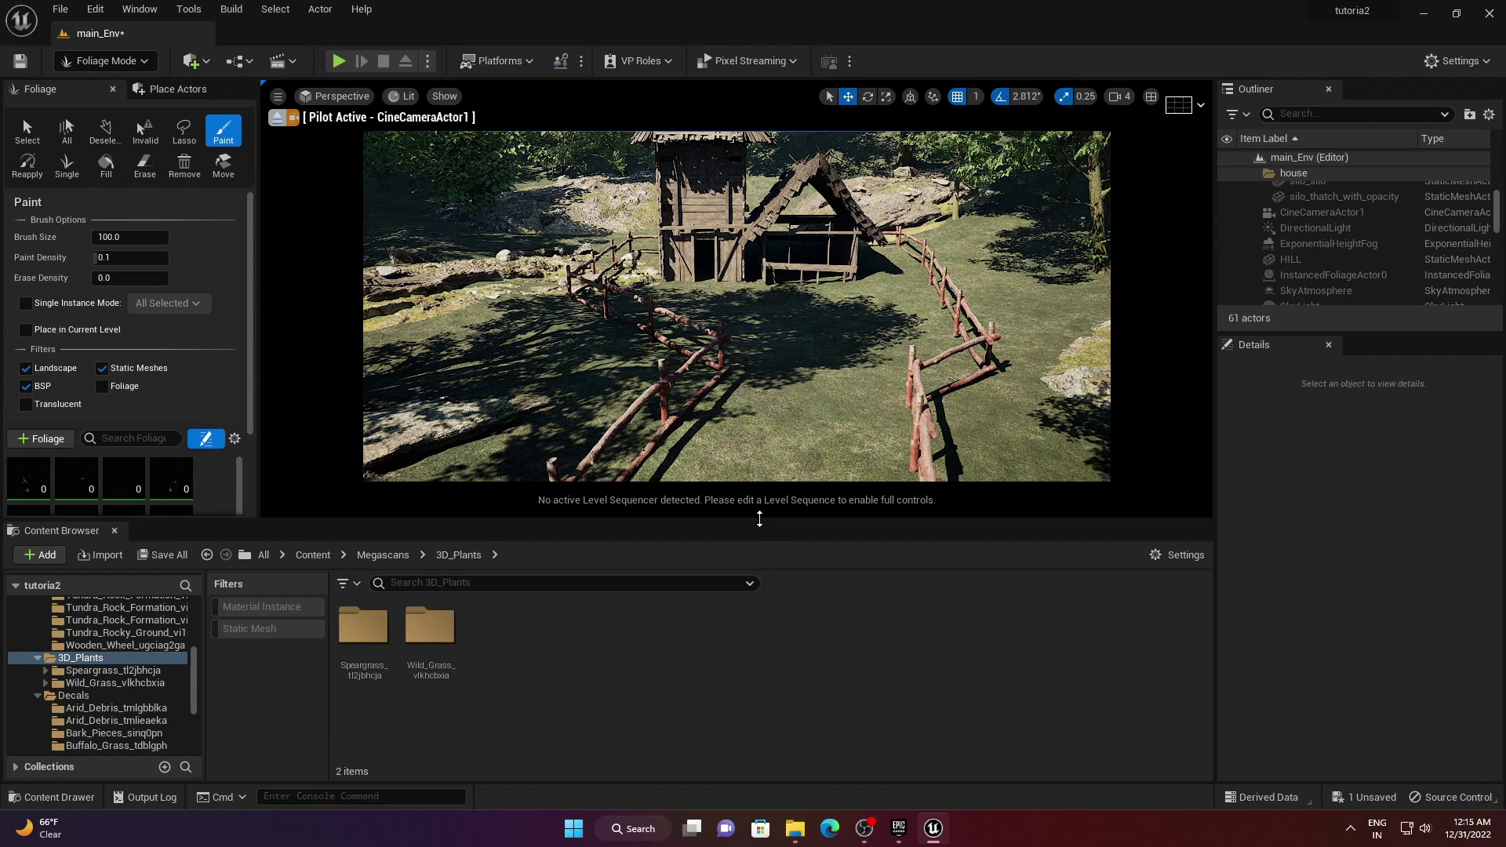
pyautogui.moveTo(759, 518); pyautogui.dragTo(764, 780)
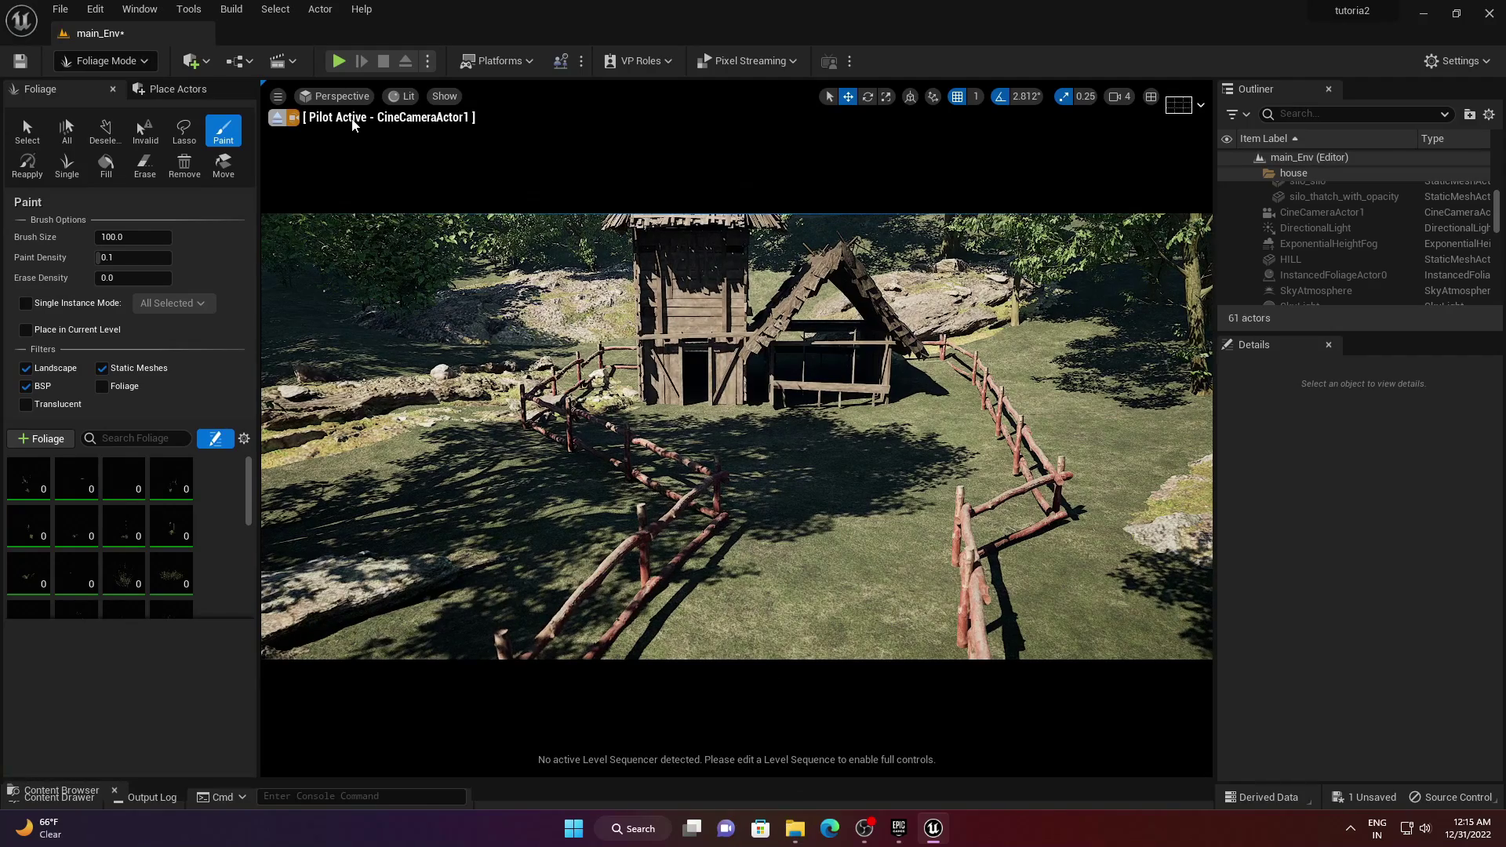
pyautogui.scroll(-4, 168, 570)
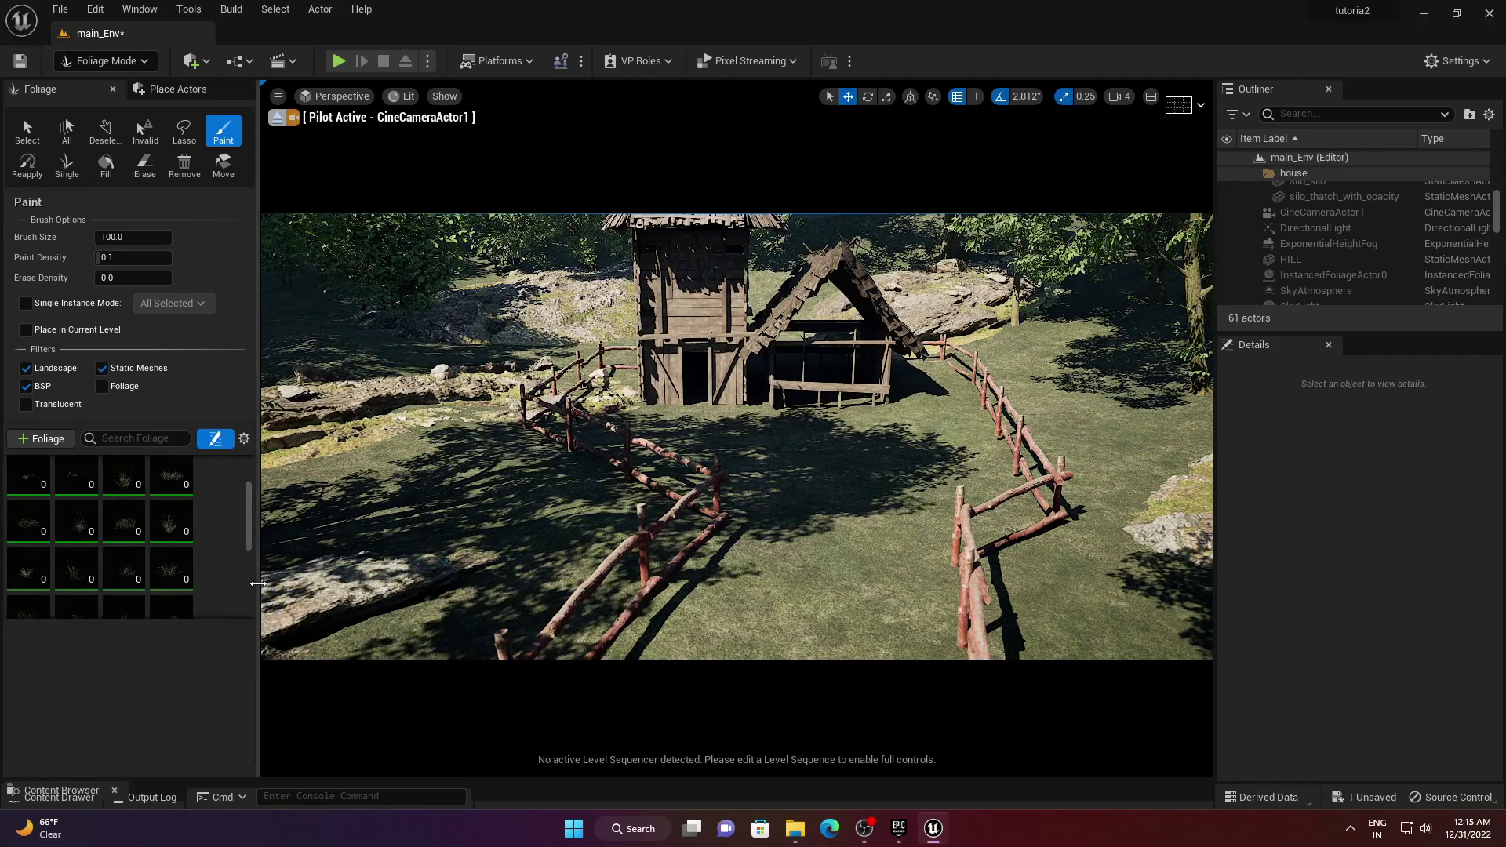
pyautogui.moveTo(259, 592); pyautogui.dragTo(433, 592)
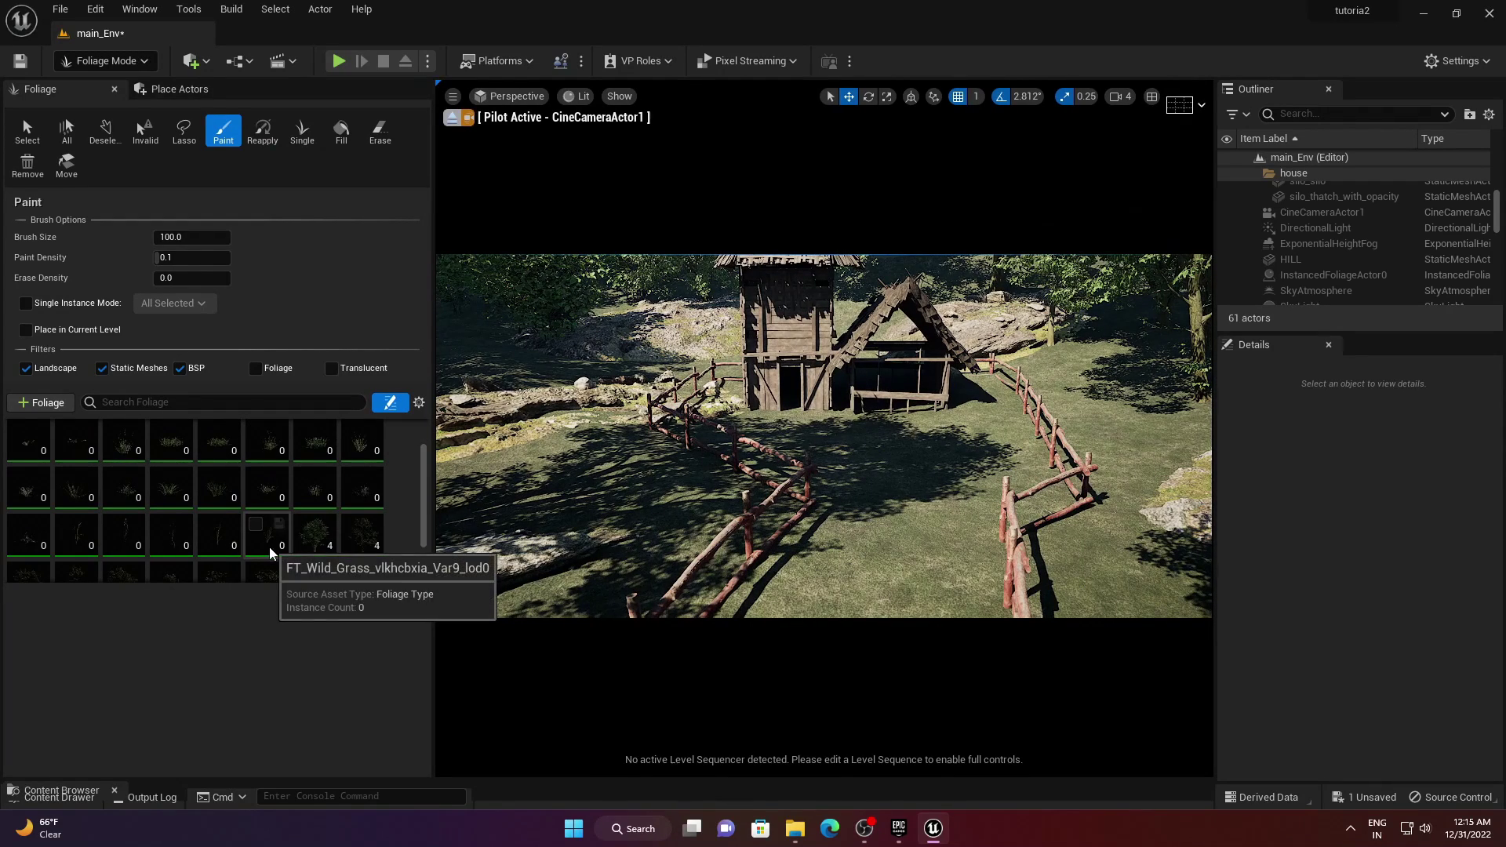
# - Select all the Speargrass and Wild Grass foliage types in the palette, leaving out the tree types
pyautogui.click(324, 549)
pyautogui.hotkey('ctrl', 'a')
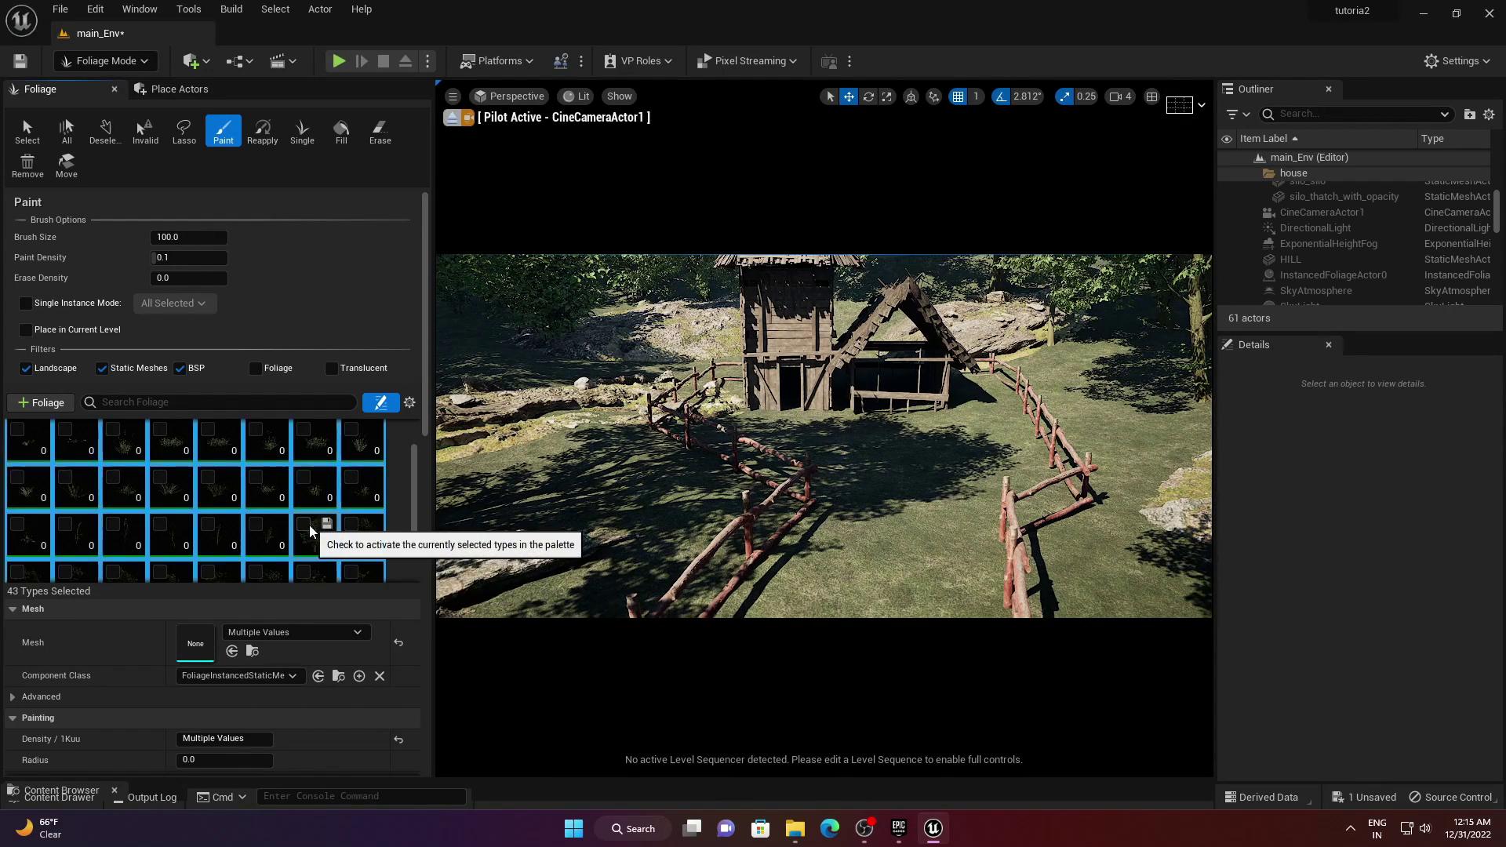
pyautogui.click(397, 538)
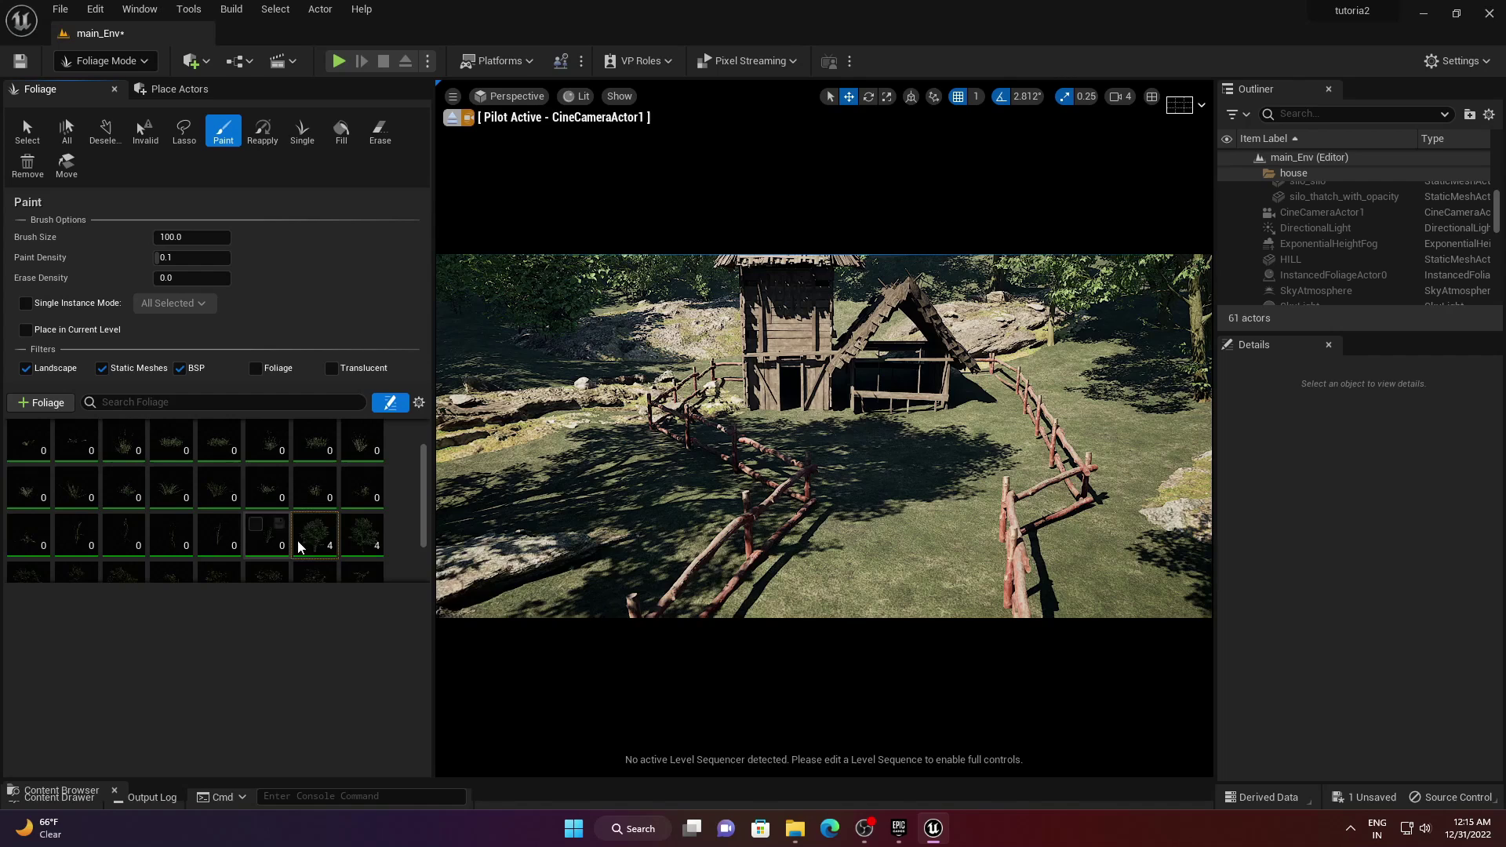
pyautogui.click(269, 550)
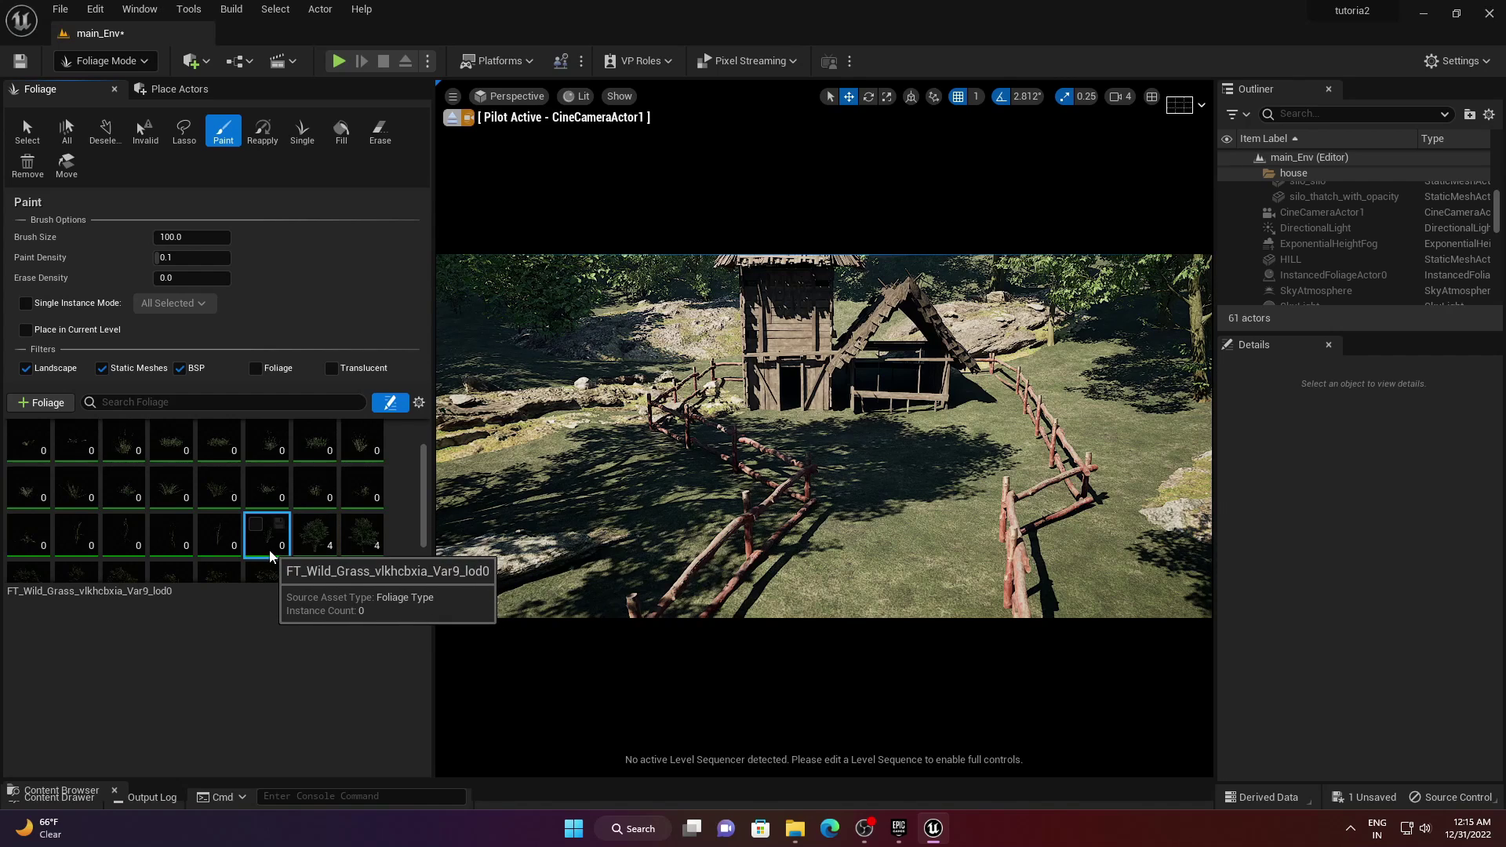
pyautogui.keyDown('shift'); pyautogui.click(116, 439); pyautogui.keyUp('shift')
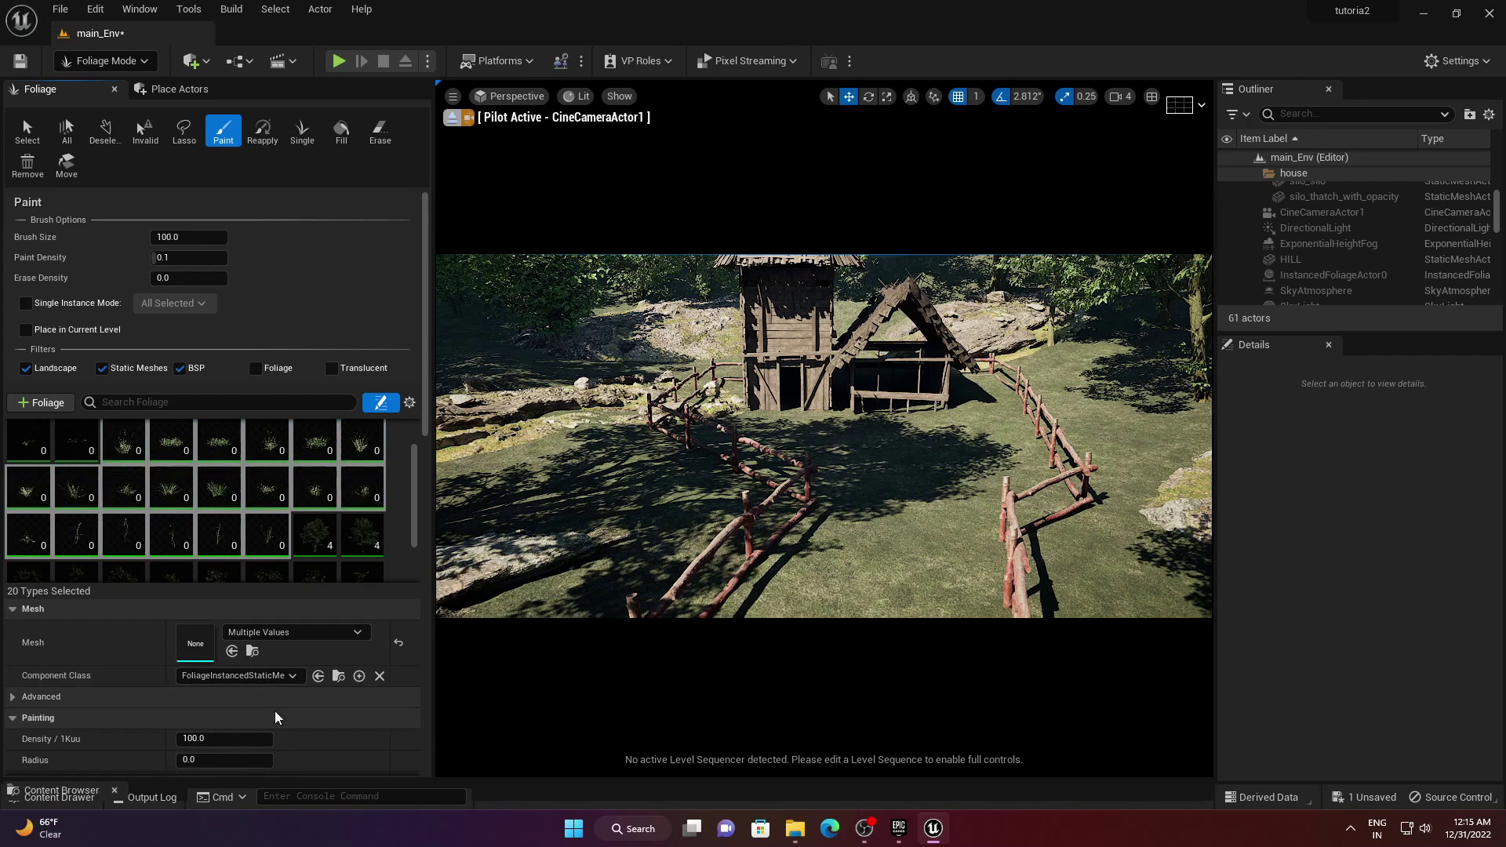
# - Set the minimum Scale X of the selected grass types to 0.1
pyautogui.scroll(-1, 335, 739)
pyautogui.scroll(-5, 335, 739)
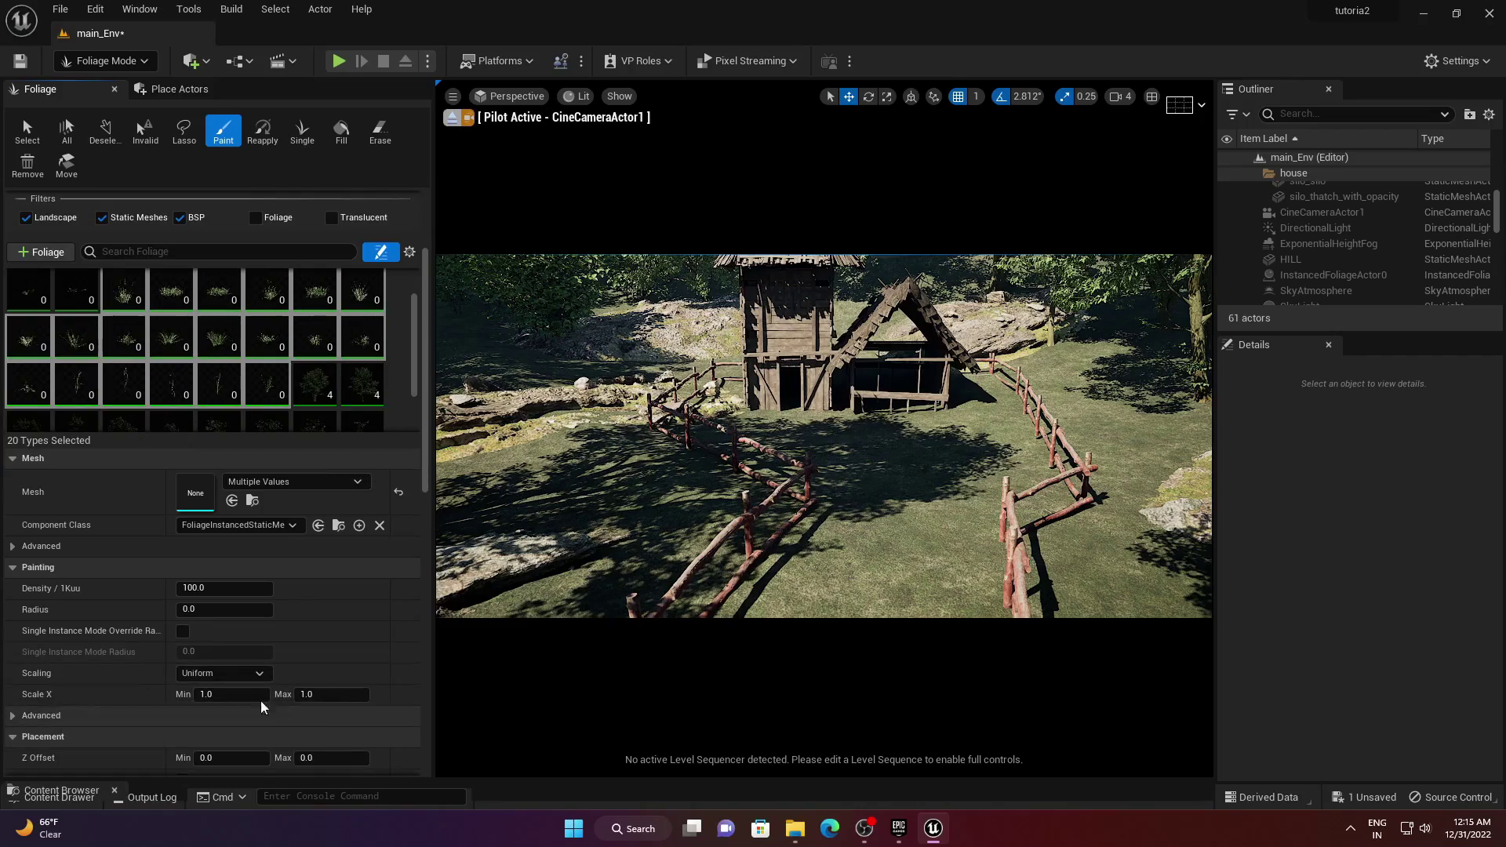
pyautogui.click(224, 696)
pyautogui.write('0.1')
pyautogui.press('Return')
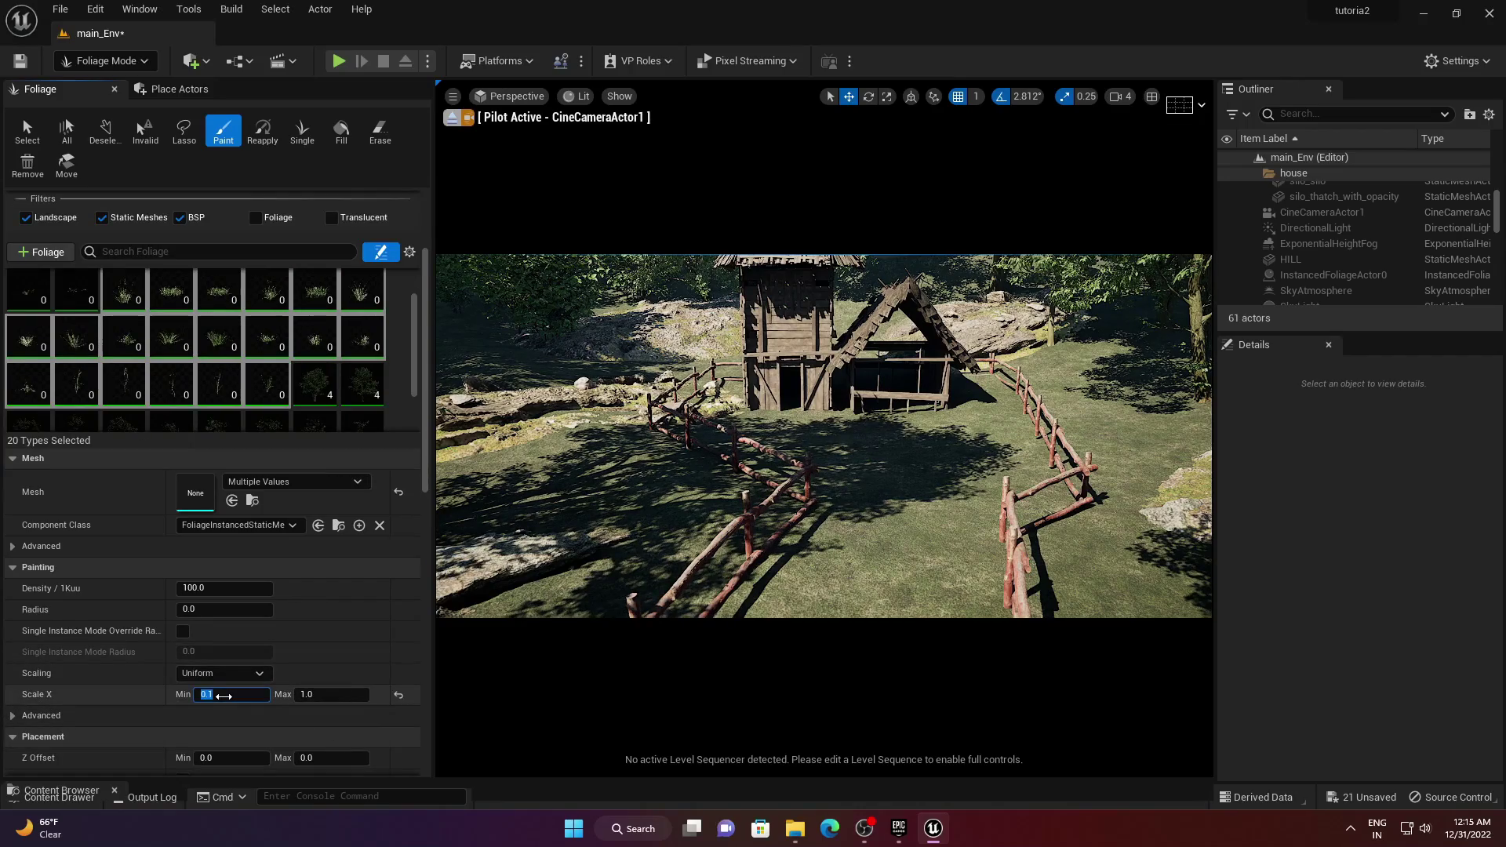
# - Move in close to the ground between the fences and set the foliage brush size to 50
pyautogui.moveTo(801, 444)
pyautogui.mouseDown(button='right')
pyautogui.moveTo(765, 379)
pyautogui.moveTo(753, 456)
pyautogui.moveTo(789, 471)
pyautogui.mouseUp(button='right')
pyautogui.scroll(3, 336, 496)
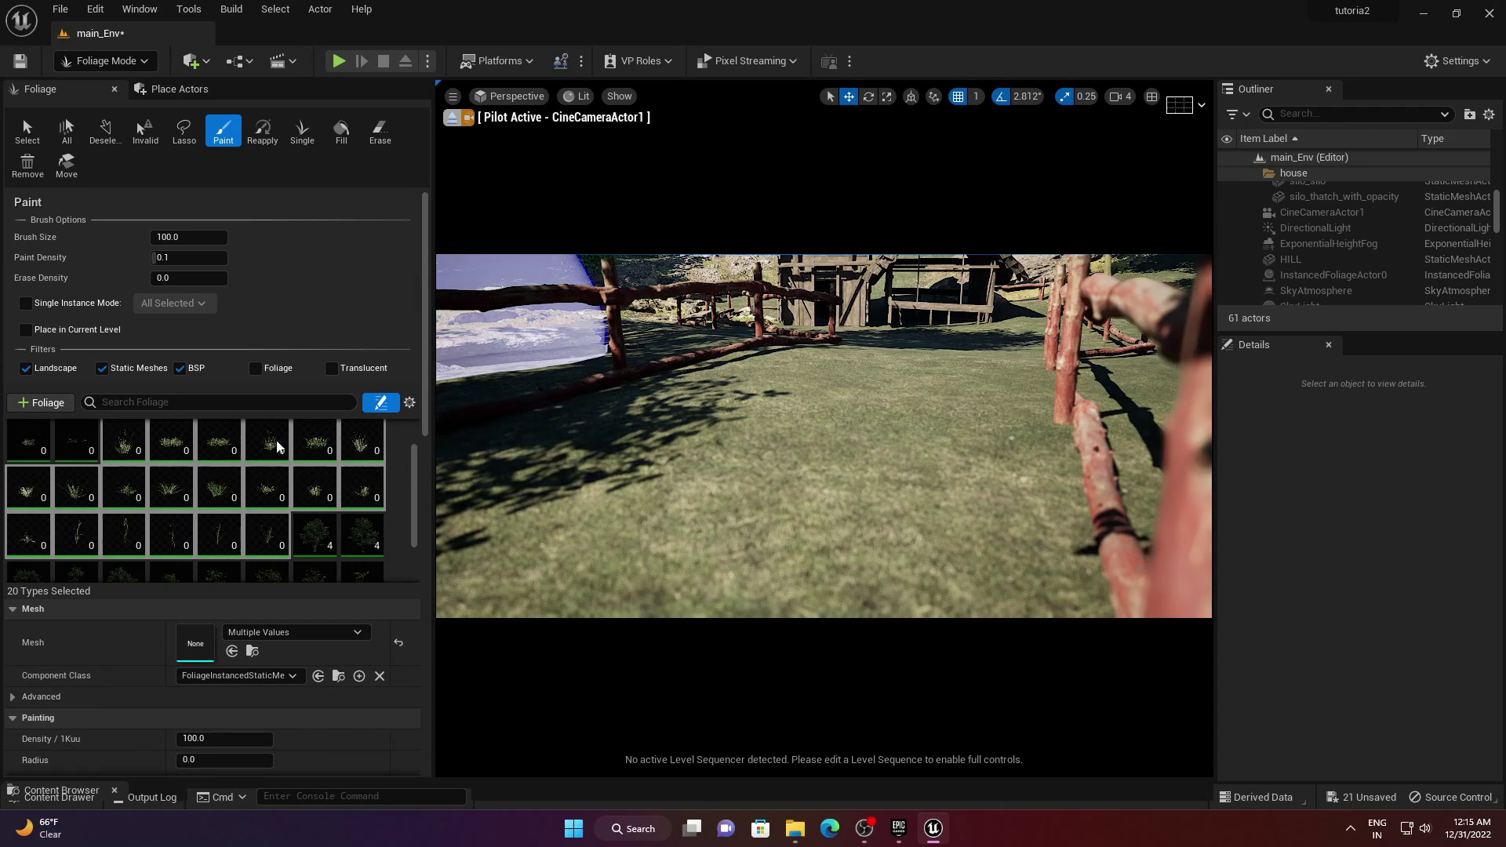
pyautogui.click(195, 237)
pyautogui.write('50')
pyautogui.press('Return')
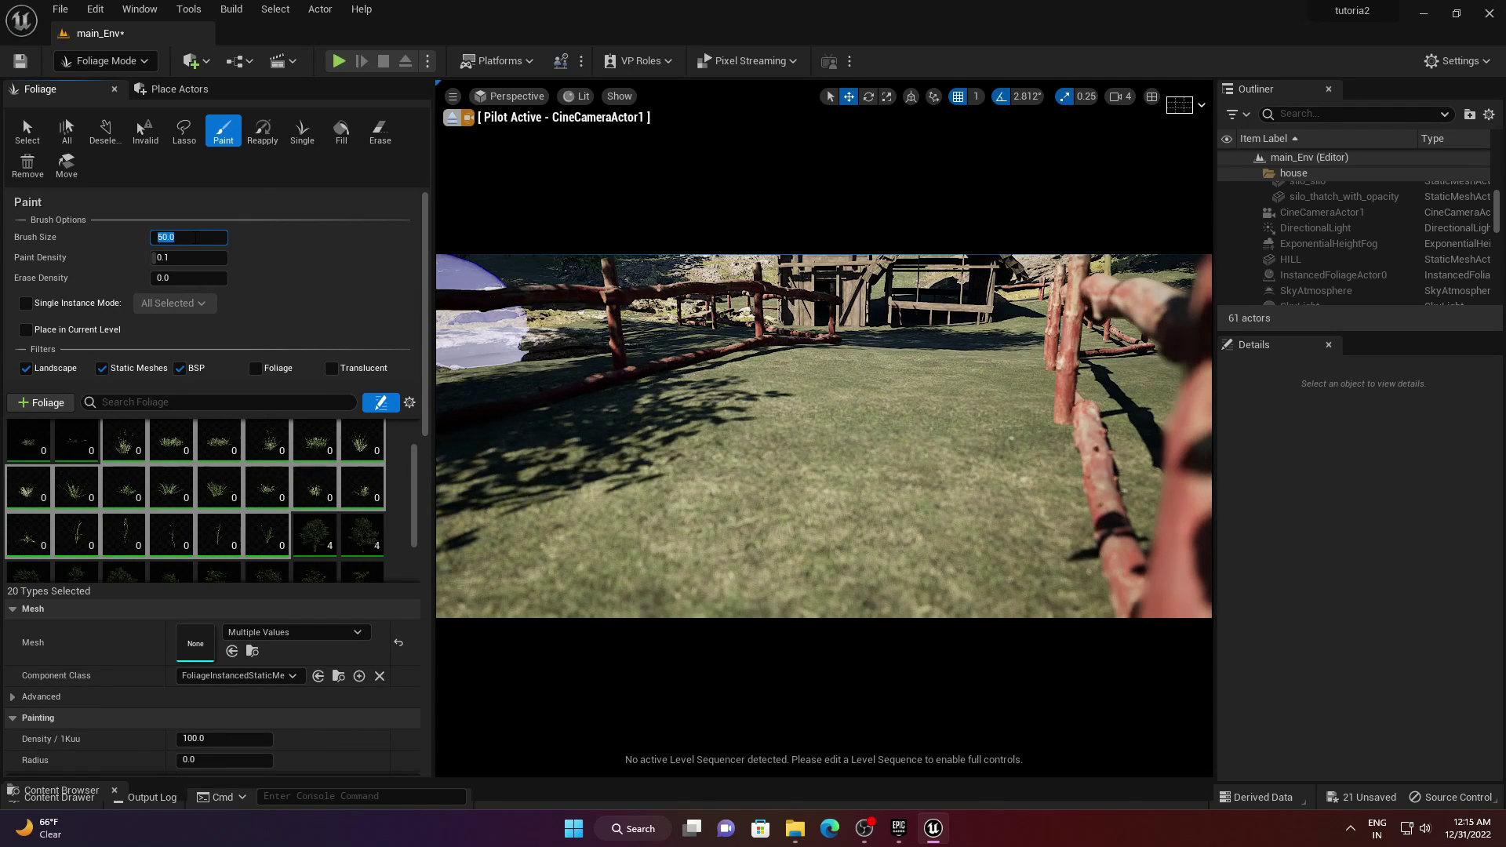
# - Try painting a patch of grass on the ground between the fences, and undo it
pyautogui.click(726, 507)
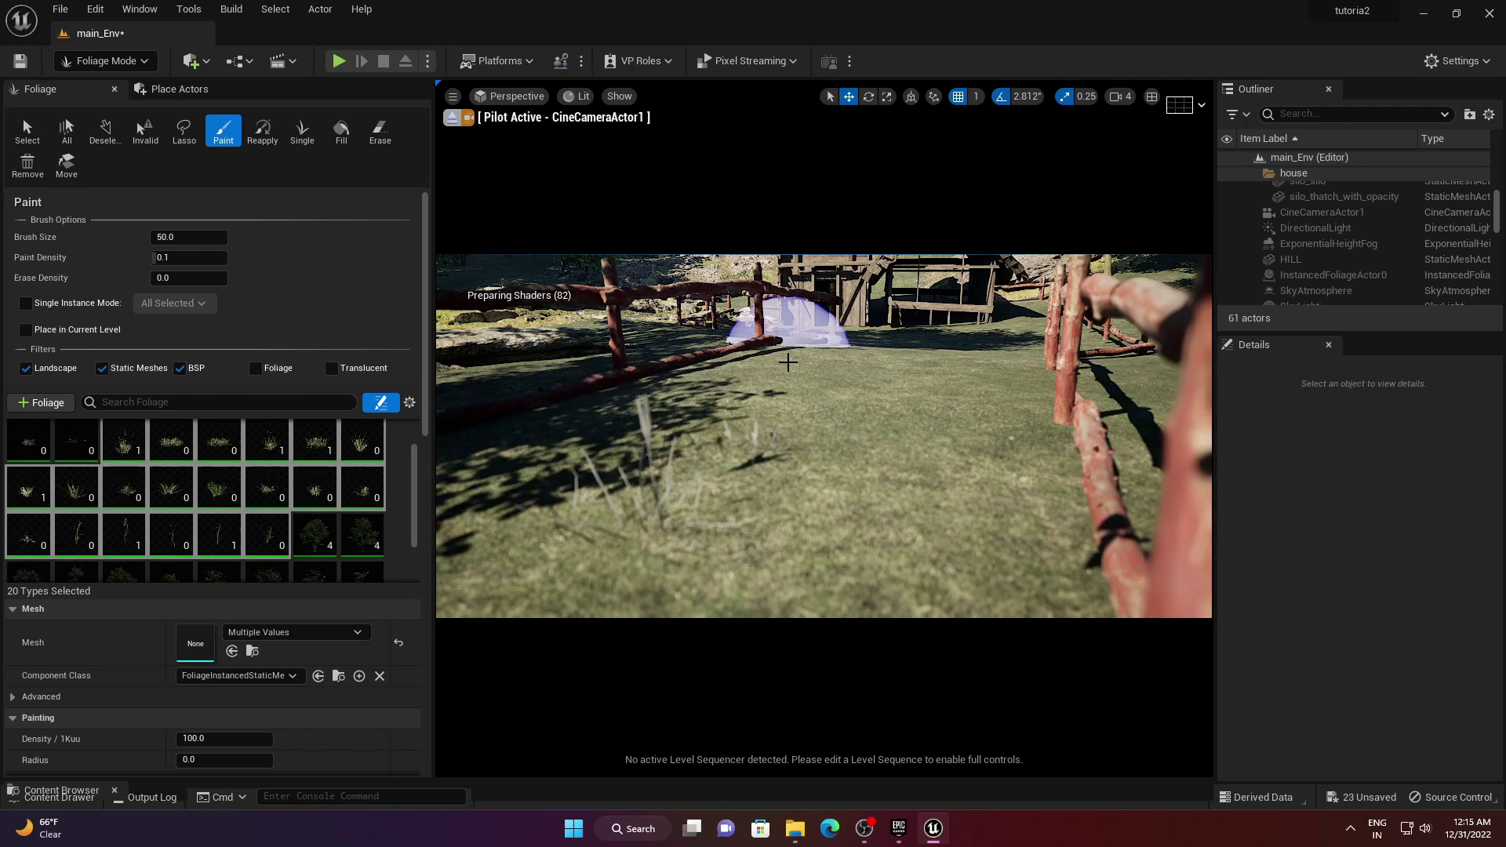
pyautogui.moveTo(817, 399); pyautogui.dragTo(745, 451, button='right')
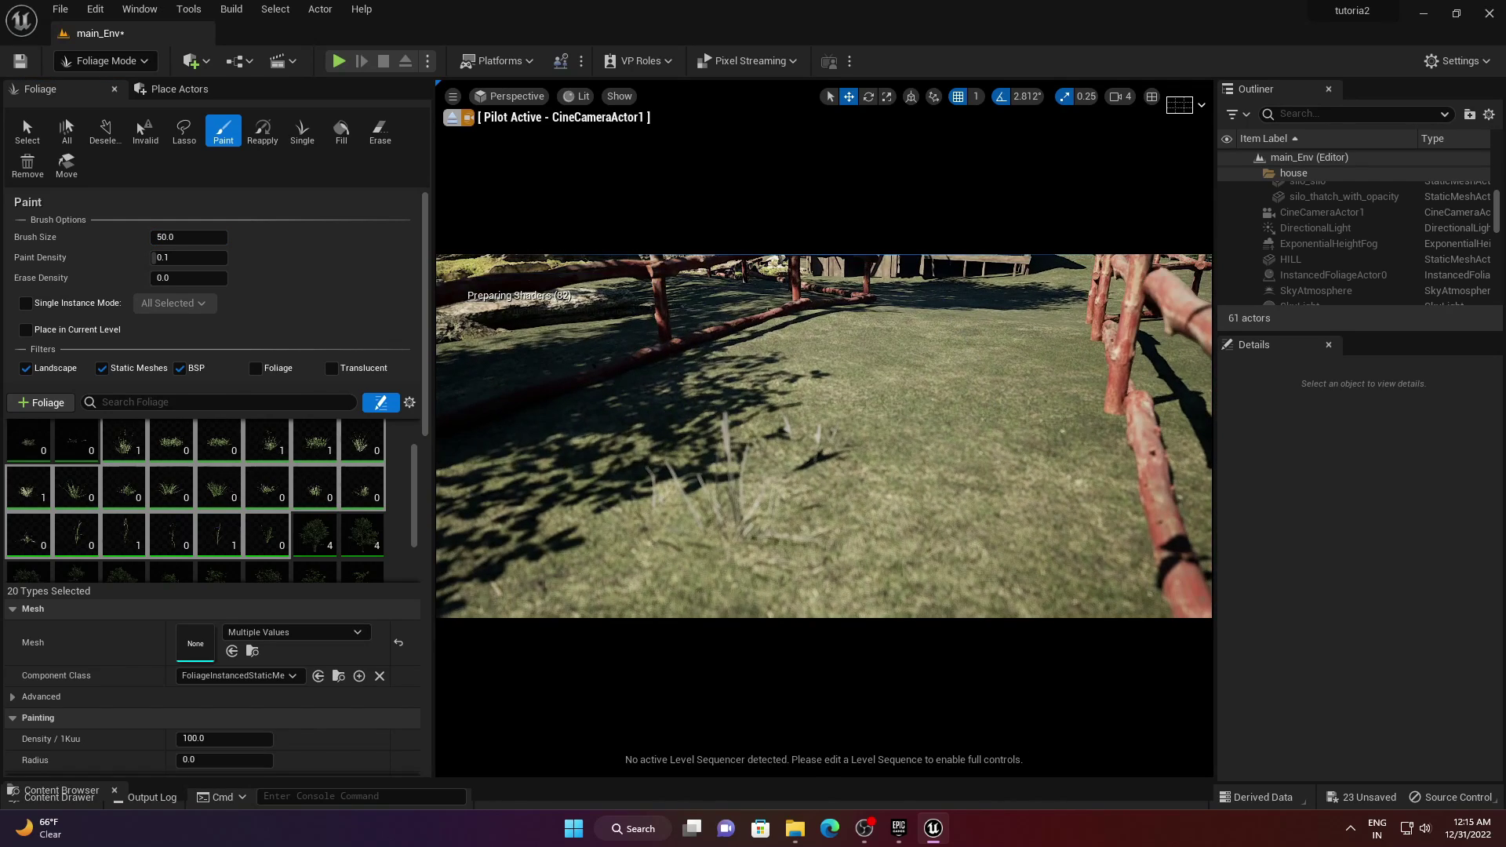
pyautogui.hotkey('ctrl', 'z')
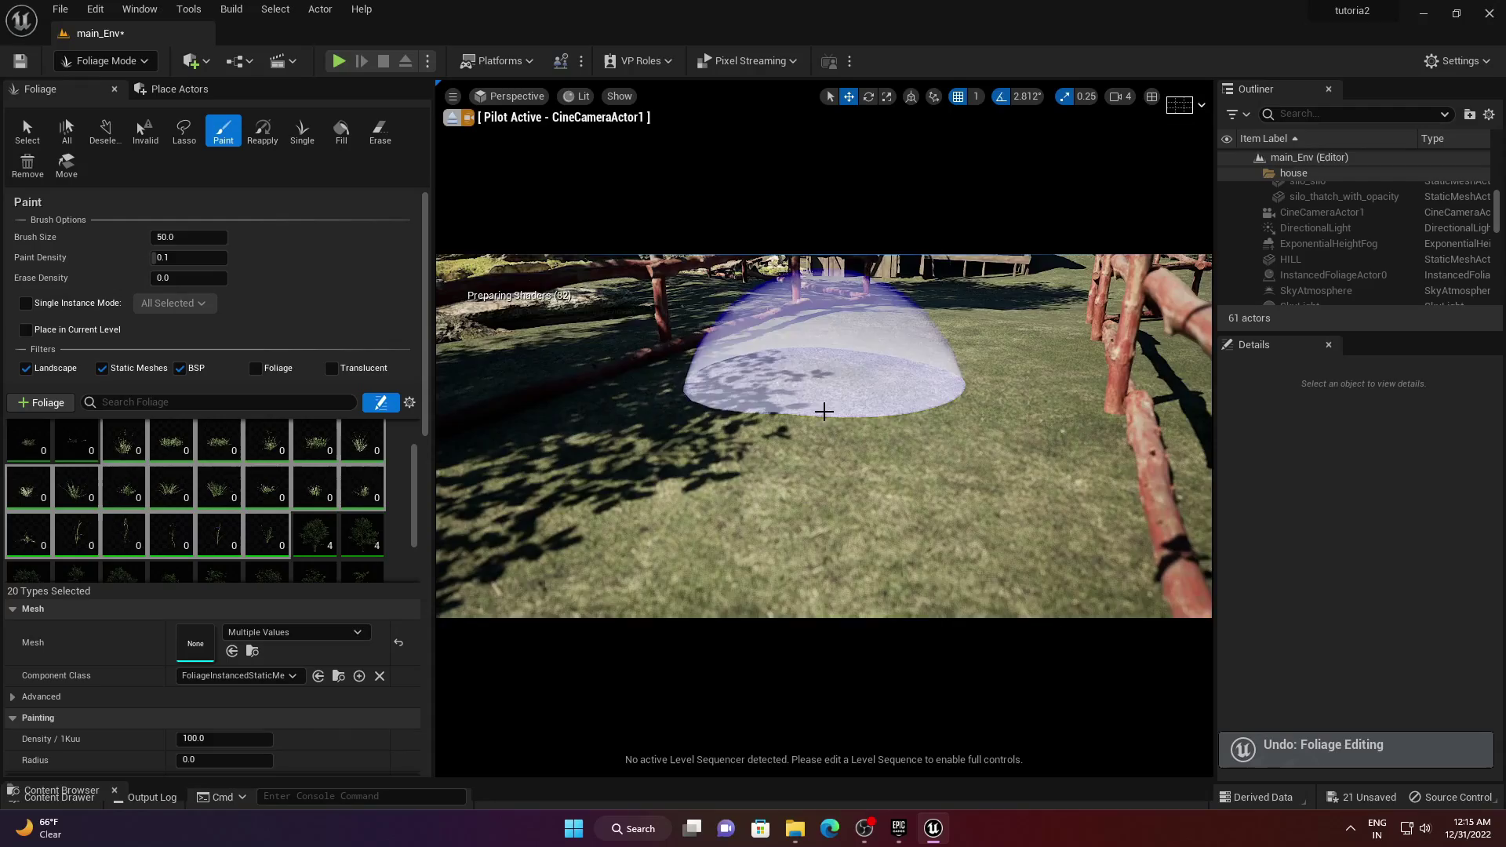
# - Rotate the directional light so the tree shadows fall across the foreground path
pyautogui.moveTo(823, 411); pyautogui.dragTo(797, 404, button='right')
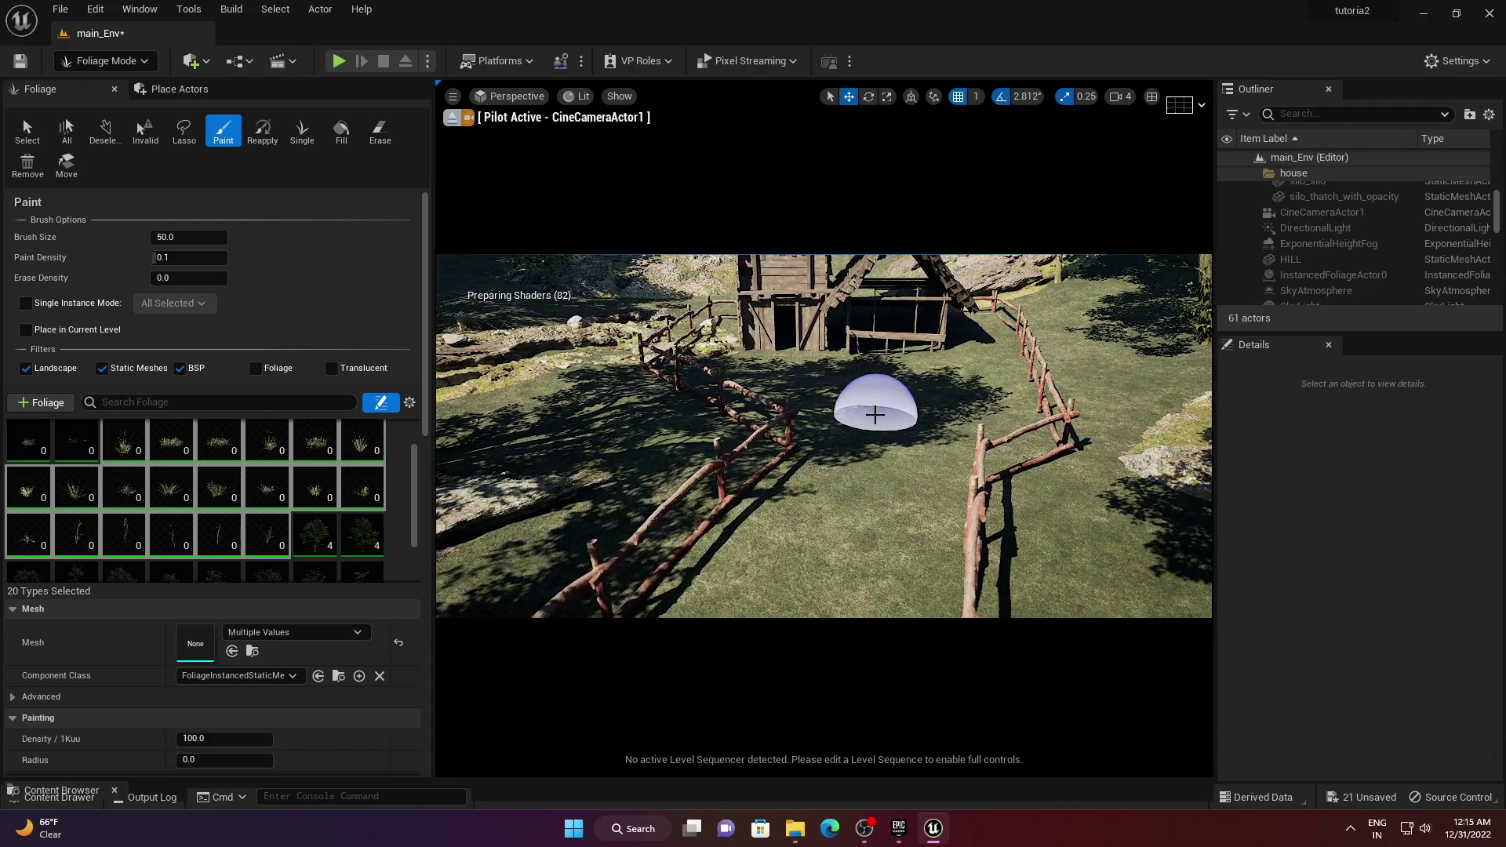
pyautogui.hotkey('ctrl', 'l')
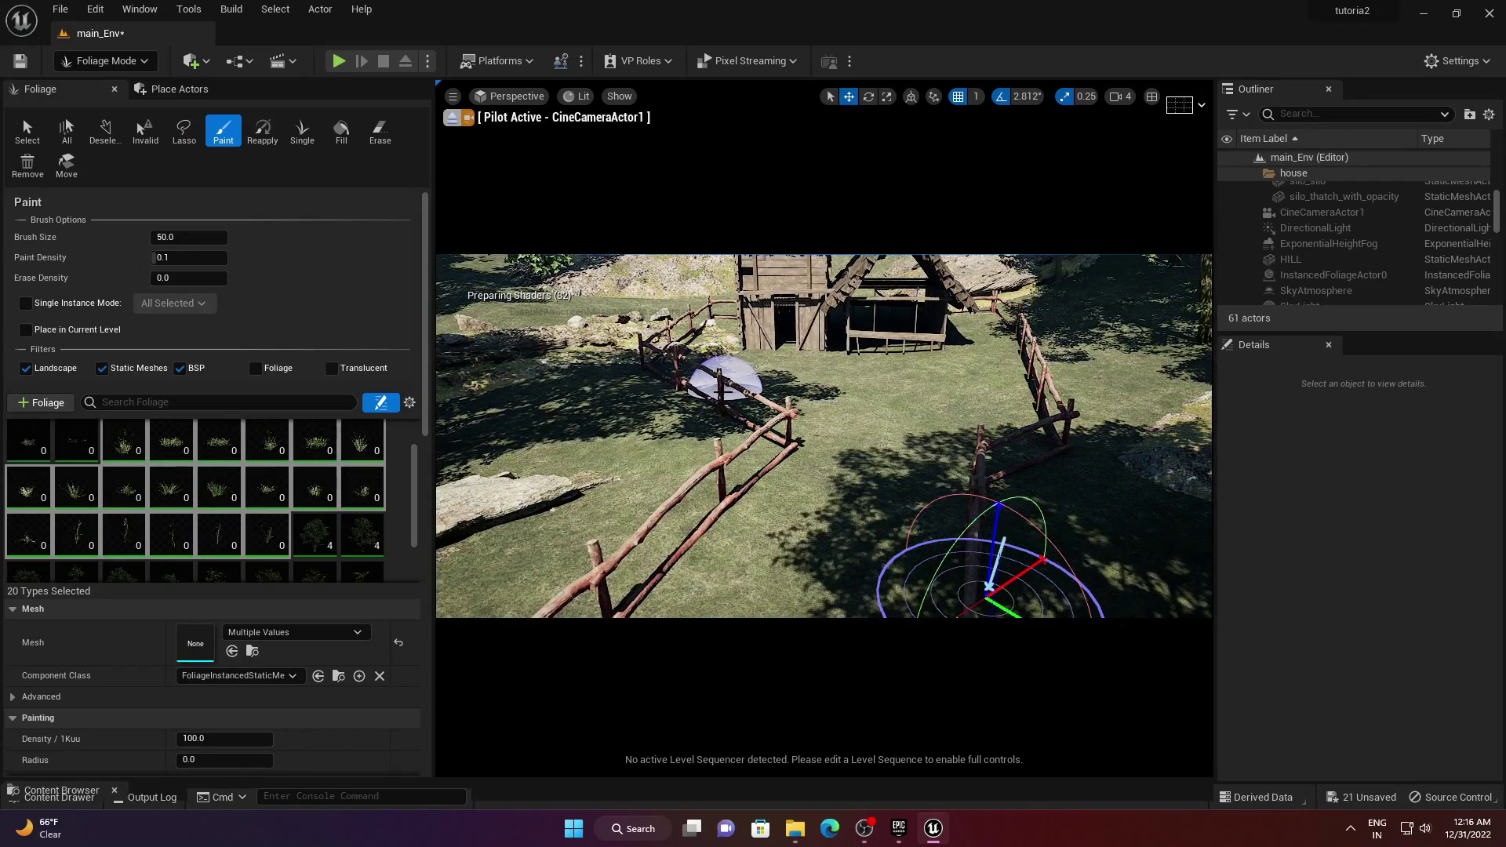
# - Paint the selected grass types on the ground between the large flat rock and the fence
pyautogui.moveTo(724, 379); pyautogui.dragTo(691, 378, button='right')
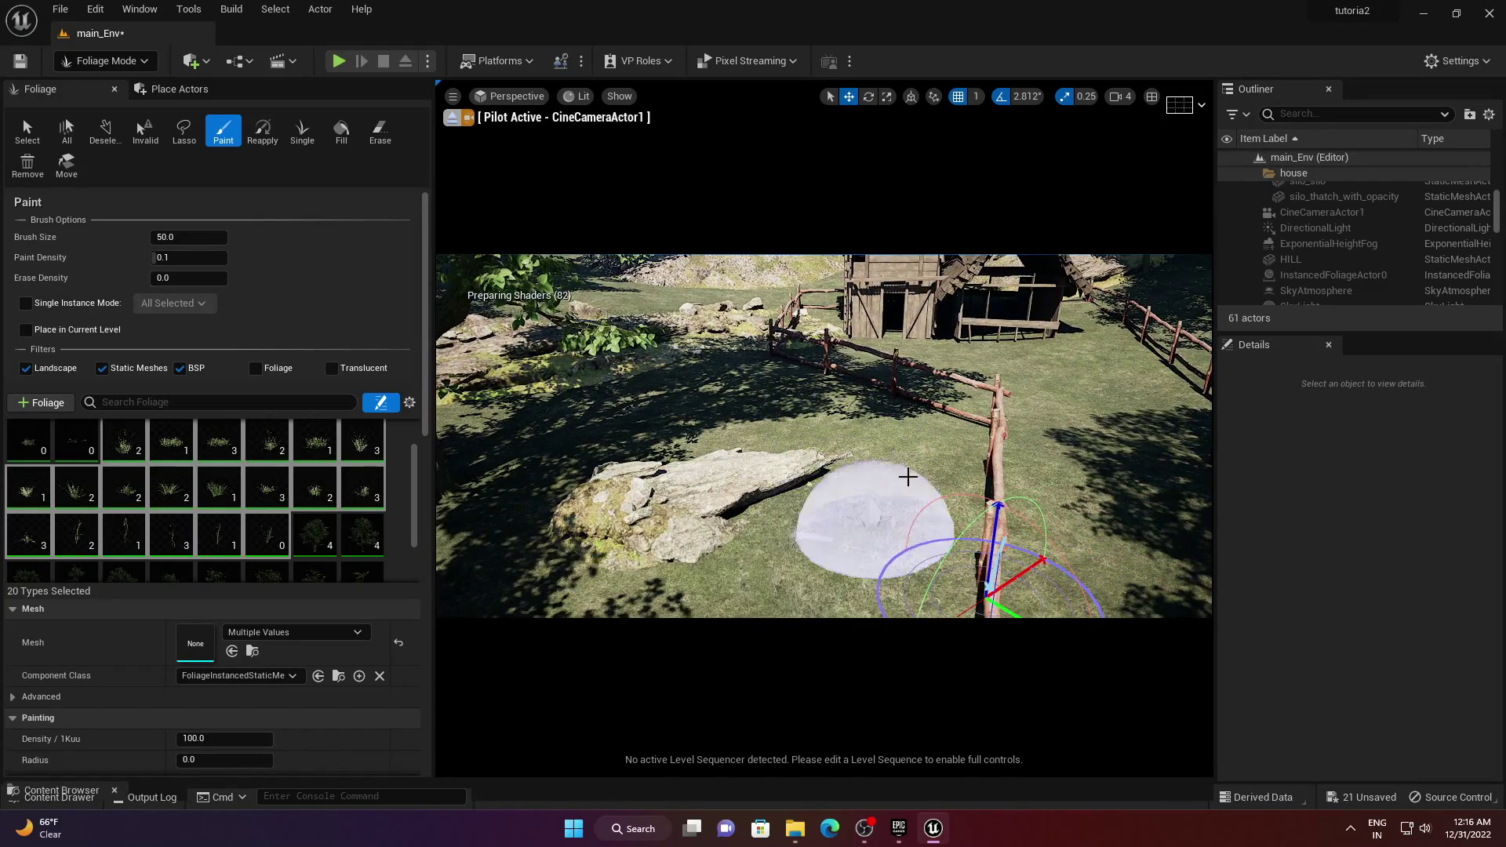
pyautogui.moveTo(908, 473); pyautogui.dragTo(925, 410)
pyautogui.moveTo(924, 410)
pyautogui.mouseDown(button='right')
pyautogui.moveTo(1027, 412)
pyautogui.moveTo(894, 439)
pyautogui.moveTo(892, 368)
pyautogui.moveTo(889, 470)
pyautogui.moveTo(862, 462)
pyautogui.moveTo(891, 478)
pyautogui.mouseUp(button='right')
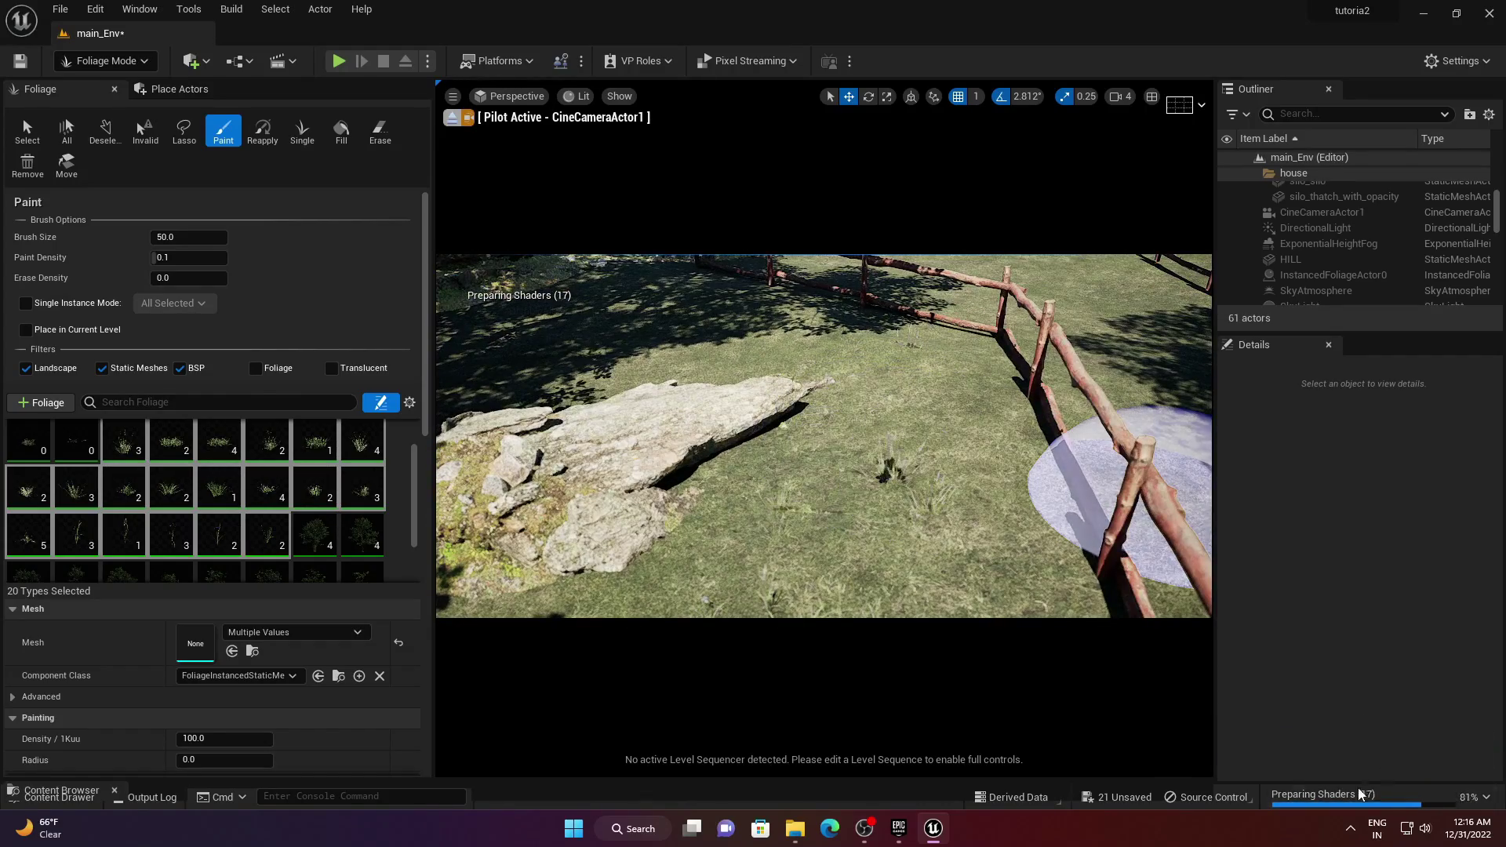
pyautogui.moveTo(992, 460); pyautogui.dragTo(961, 443, button='right')
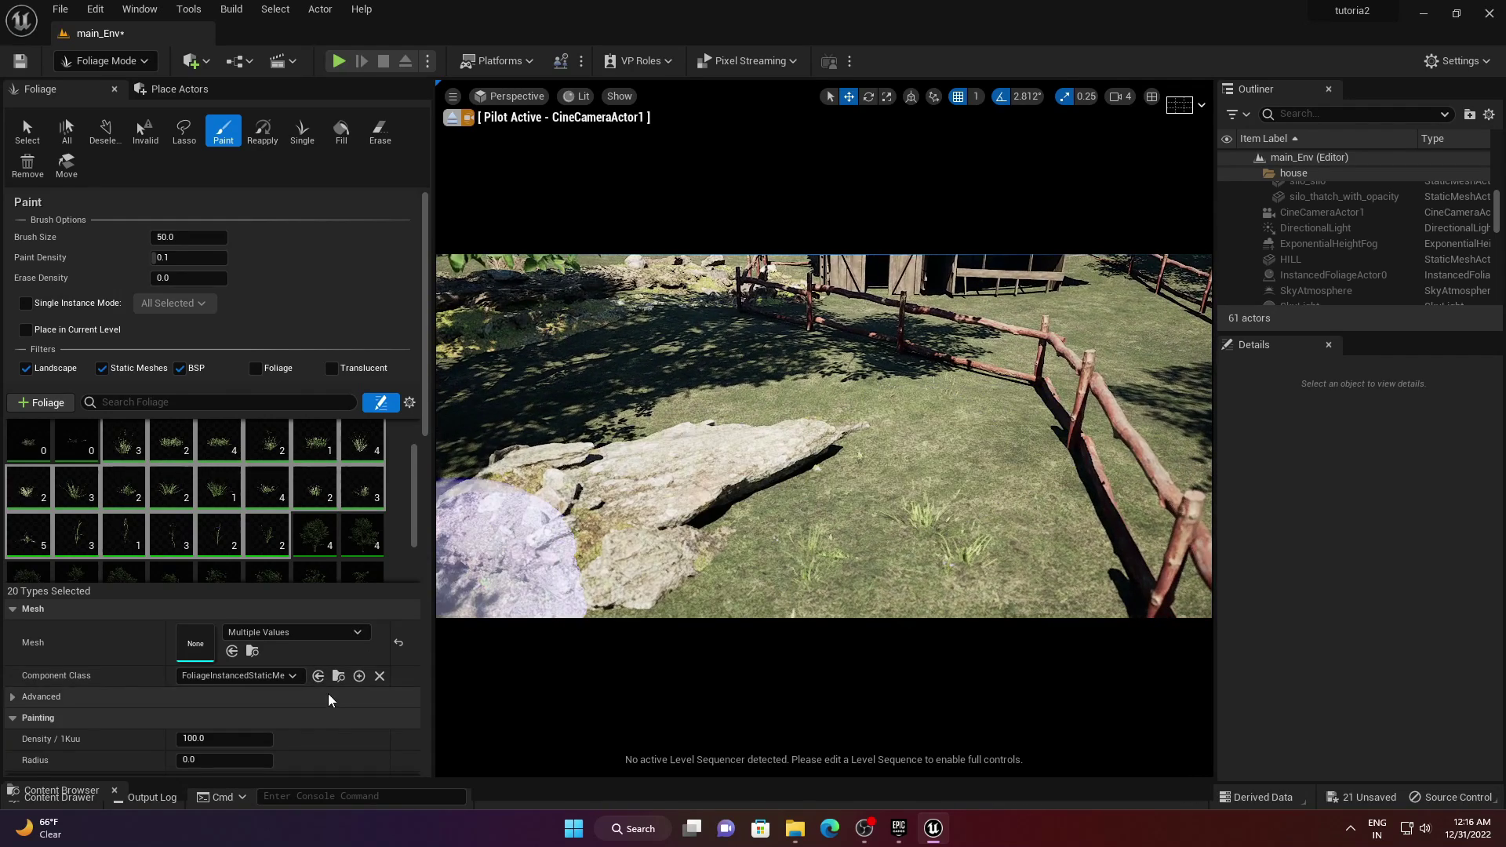
# - Lower the grass types' maximum Scale X, set the paint density to 0.3, and paint more grass beside the flat rock
pyautogui.scroll(-3, 324, 728)
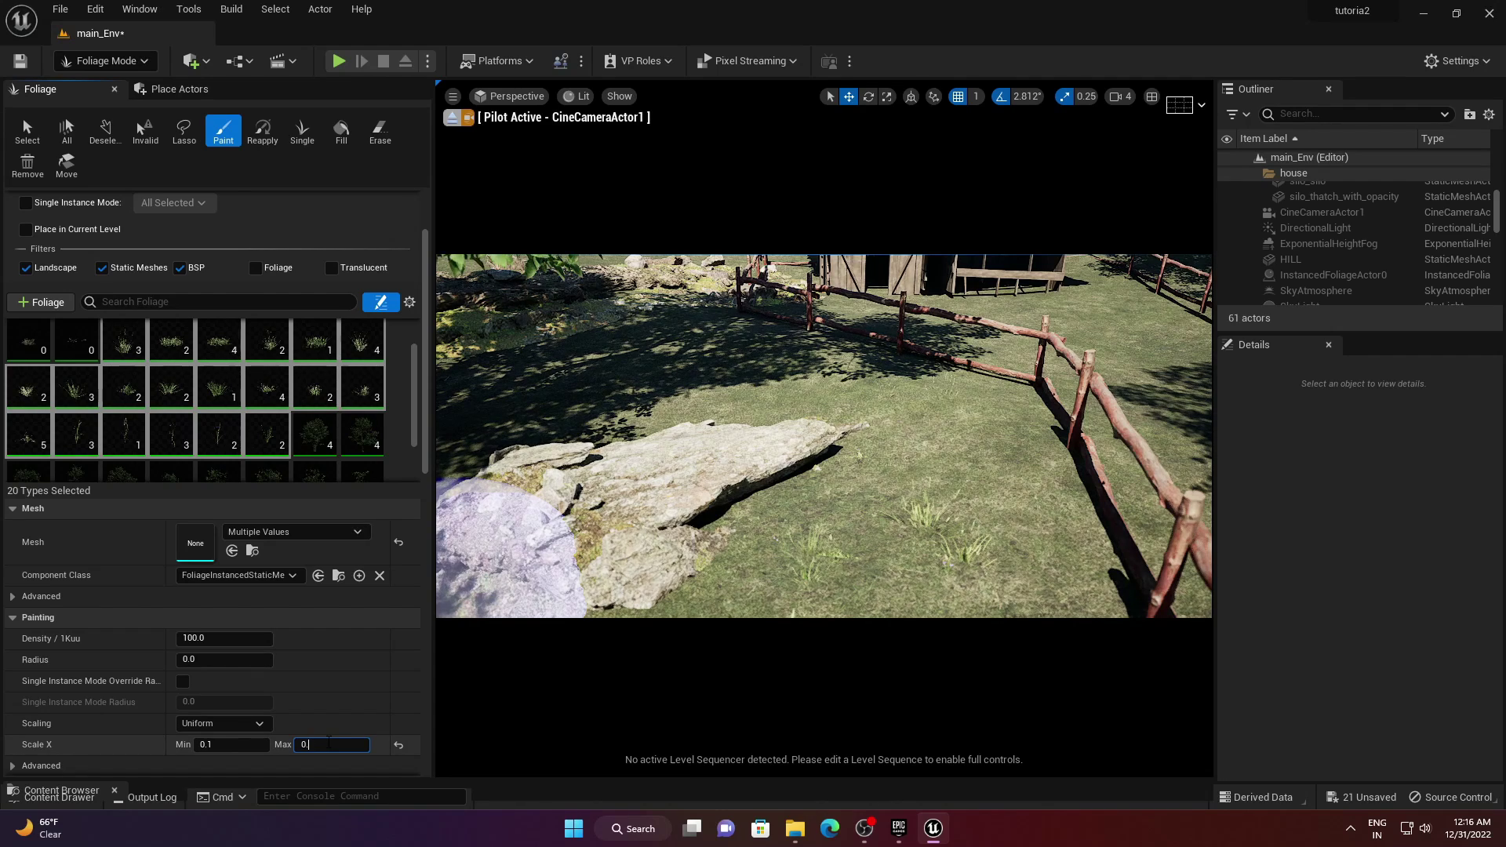
pyautogui.scroll(3, 190, 259)
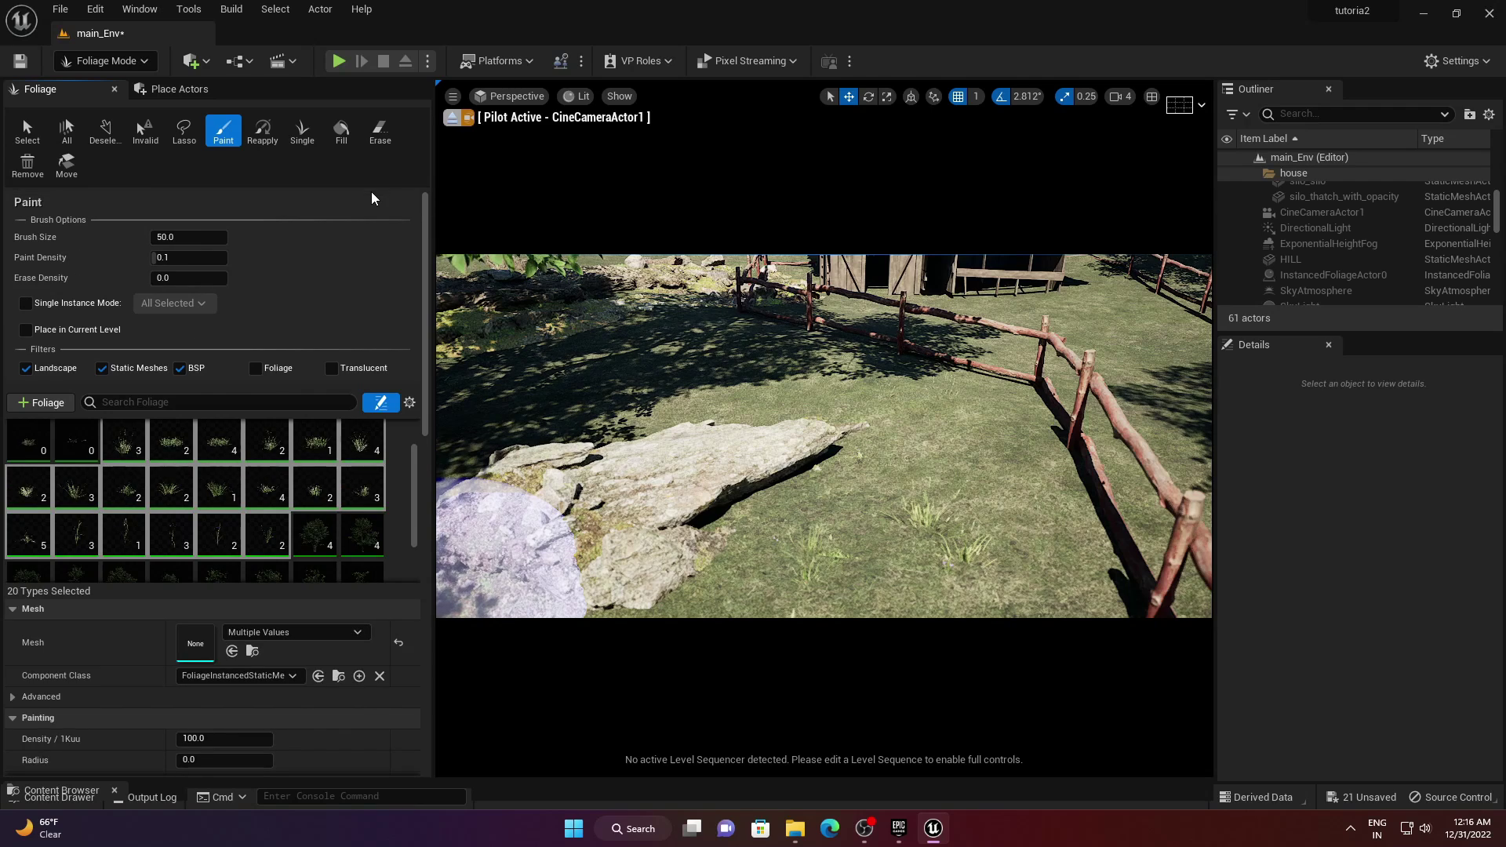
pyautogui.click(191, 258)
pyautogui.write('0.3')
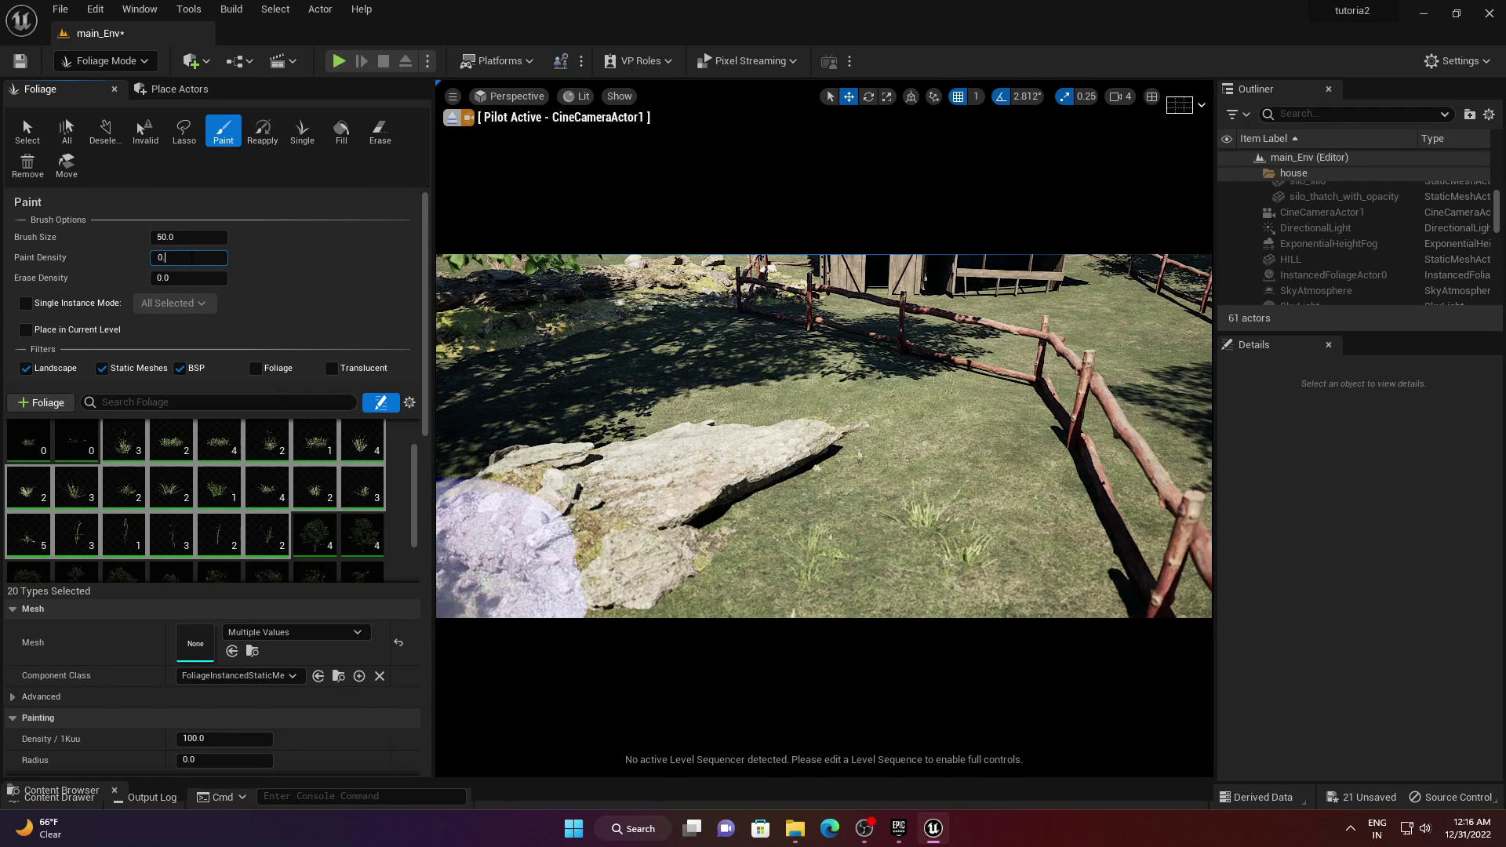
pyautogui.press('Return')
pyautogui.moveTo(802, 551)
pyautogui.mouseDown()
pyautogui.moveTo(962, 460)
pyautogui.moveTo(899, 559)
pyautogui.mouseUp()
# - Set the paint density to 1 and paint denser grass along the ground beside the fence
pyautogui.click(189, 256)
pyautogui.write('1')
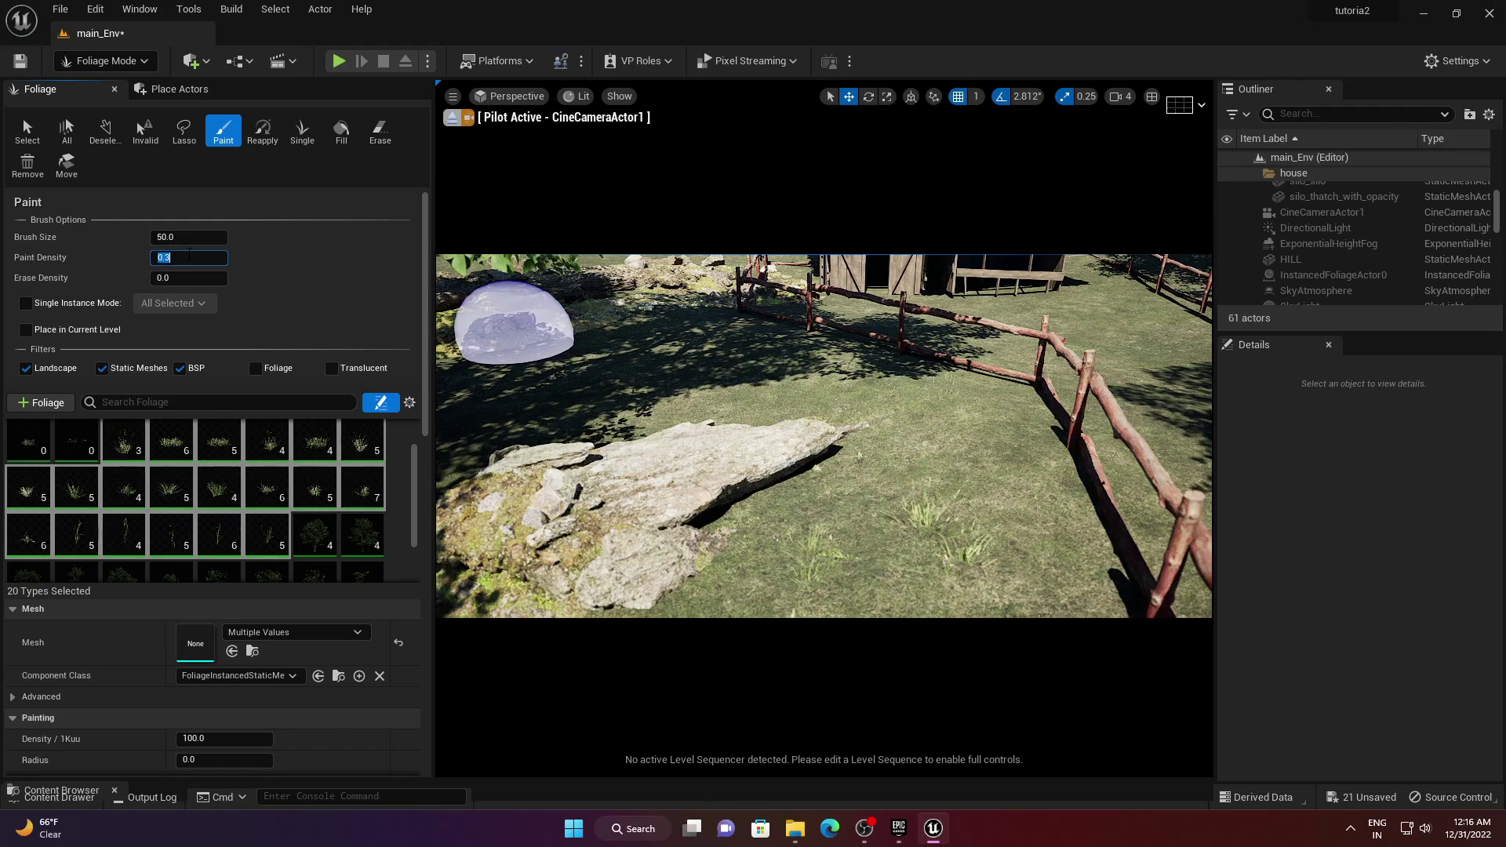
pyautogui.press('Return')
pyautogui.moveTo(962, 427); pyautogui.dragTo(928, 494)
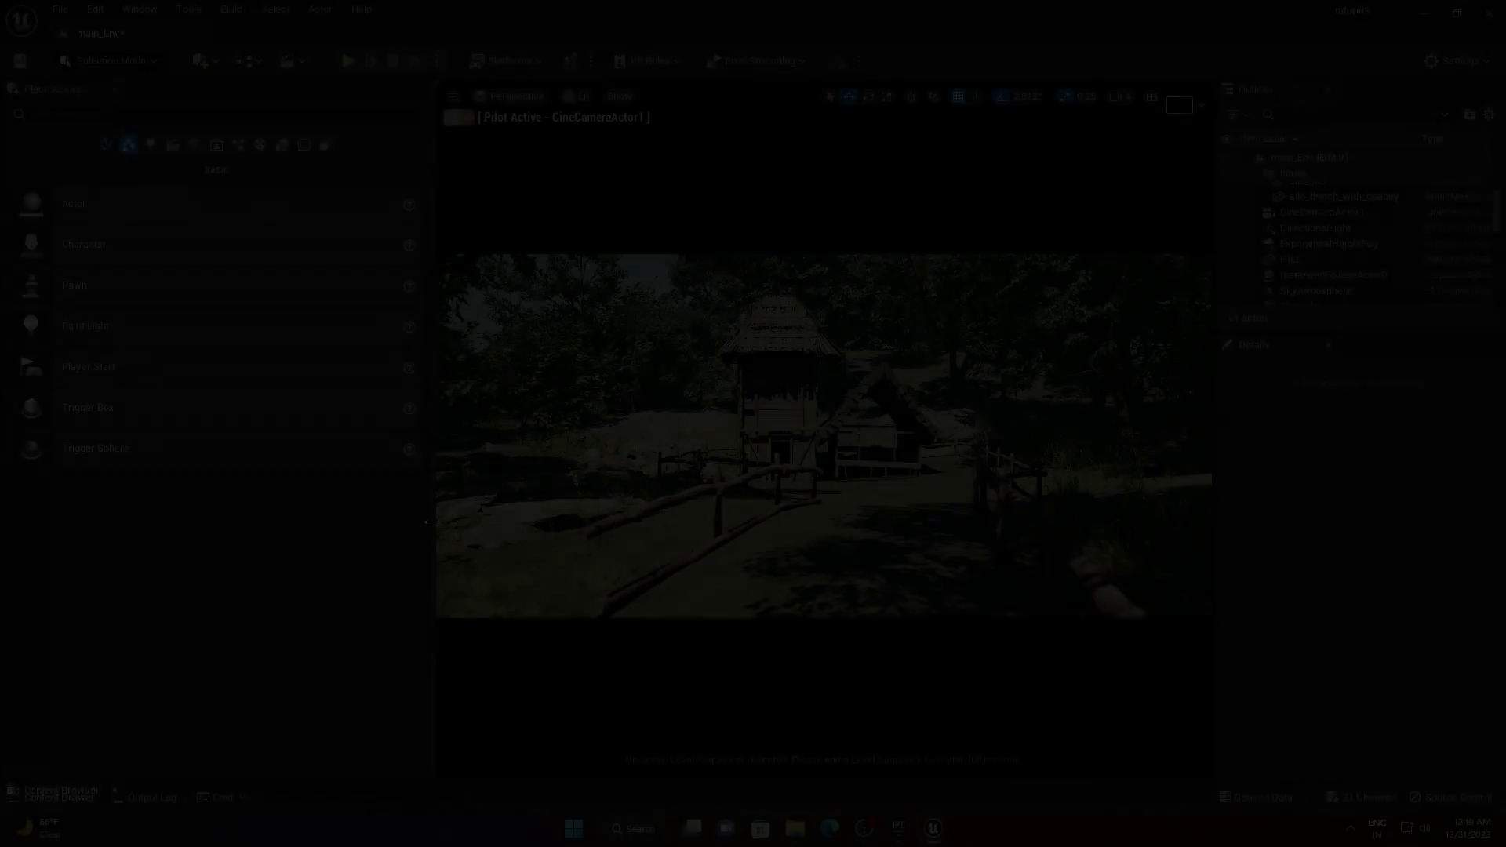
# - Narrow the Place Actors area to enlarge the viewport, select the HILL mesh, and switch the viewport to game view
pyautogui.moveTo(431, 522); pyautogui.dragTo(185, 522)
pyautogui.click(776, 533)
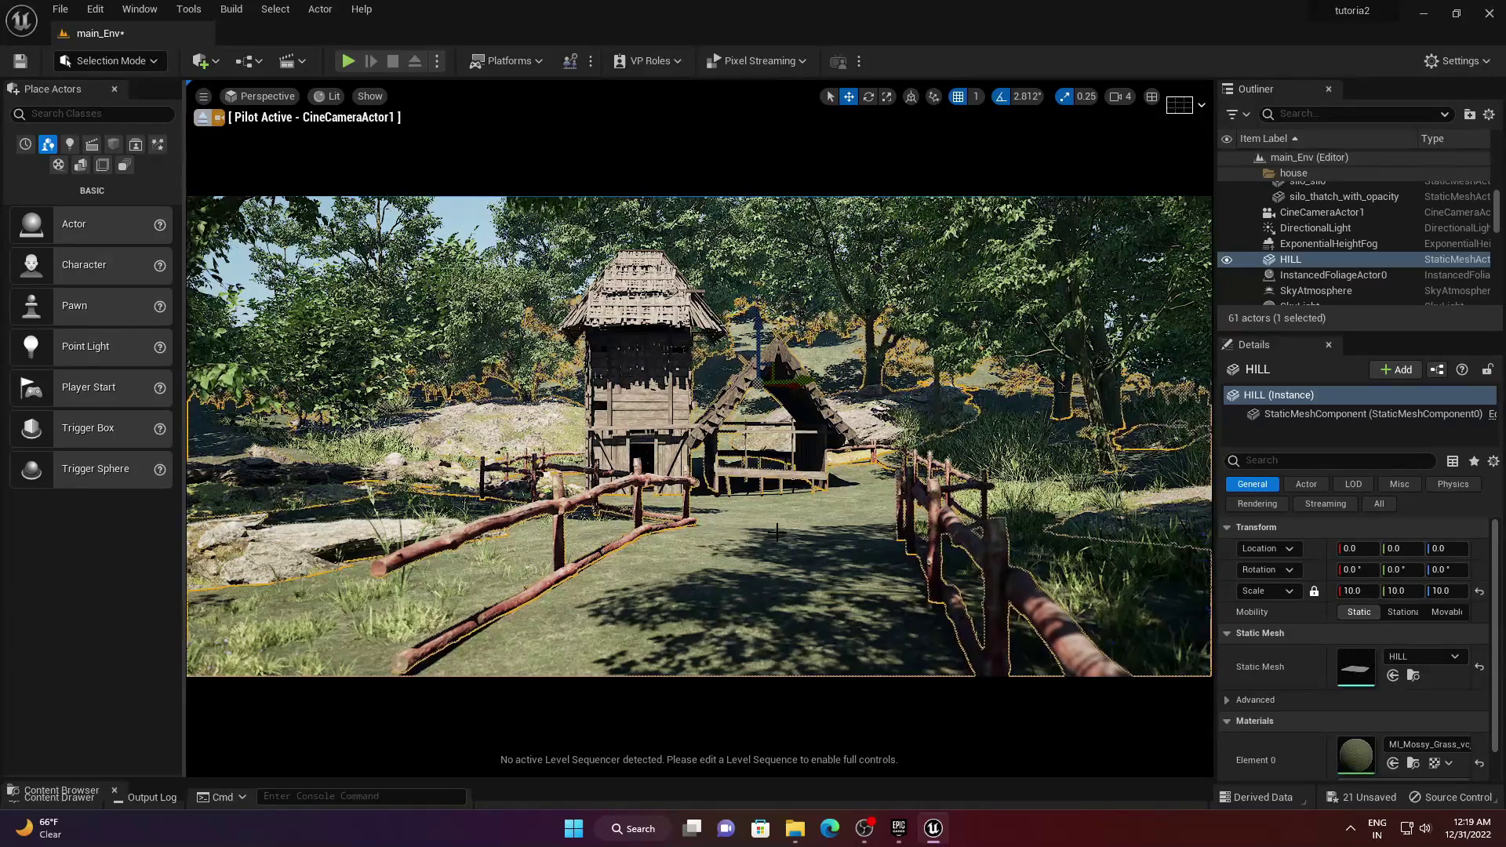
pyautogui.press('g')
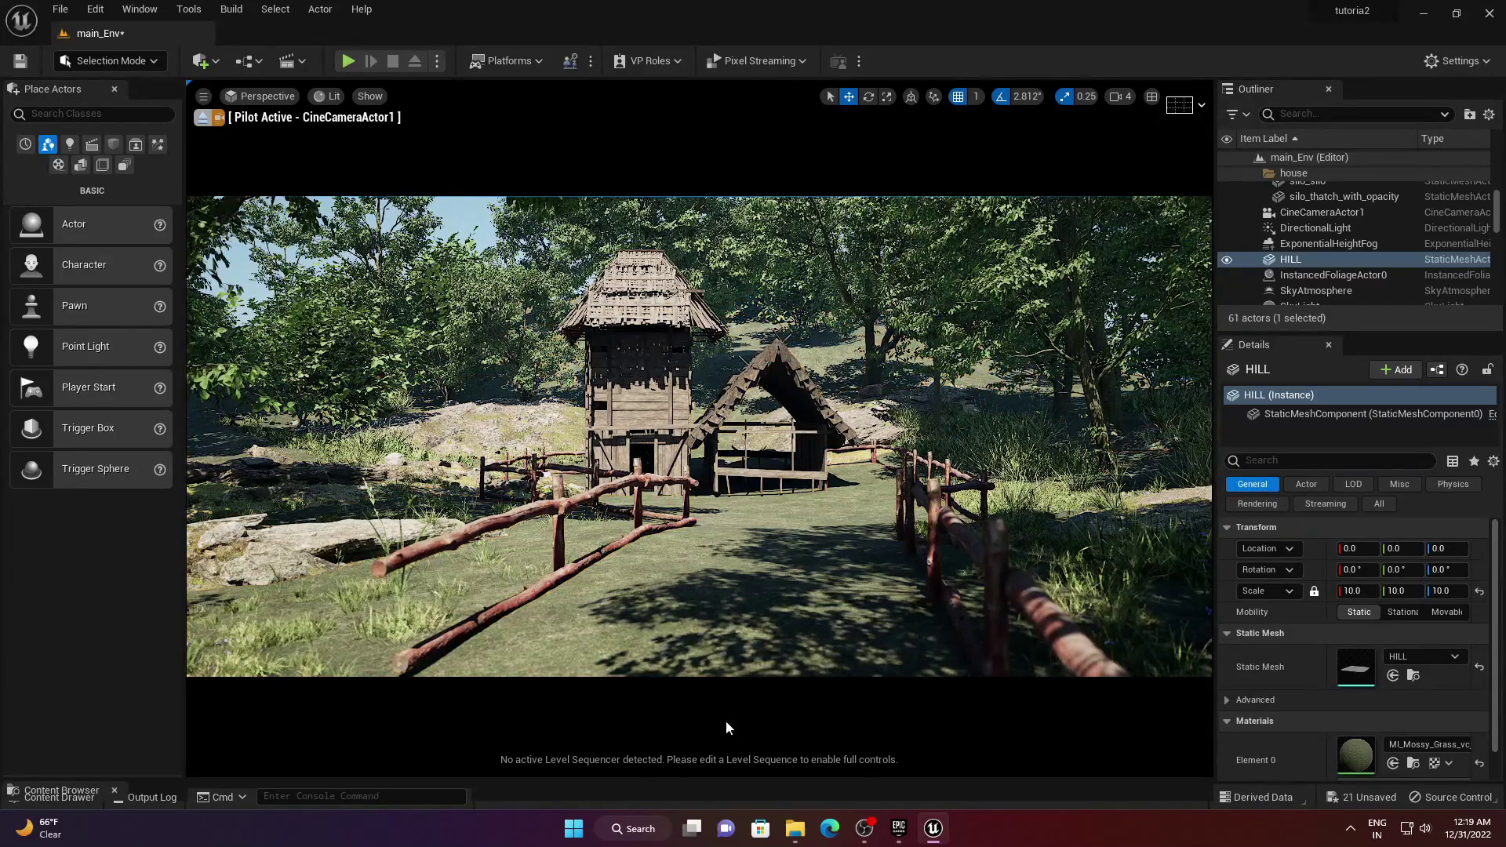
# - Bring back the Content Browser and open the Megascans Decals folder
pyautogui.moveTo(731, 775); pyautogui.dragTo(731, 469)
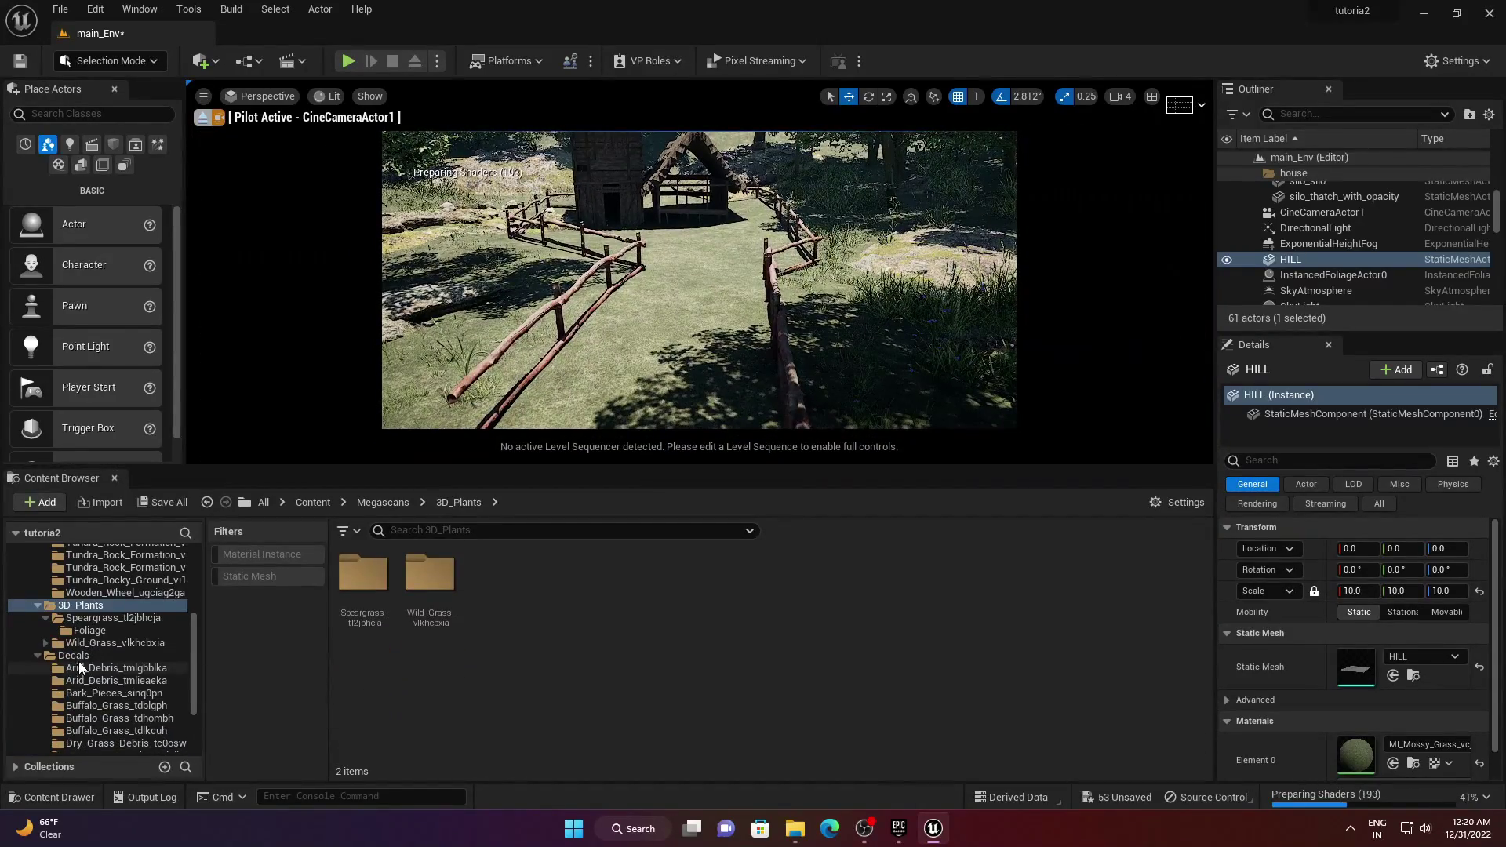
pyautogui.click(70, 658)
pyautogui.click(87, 671)
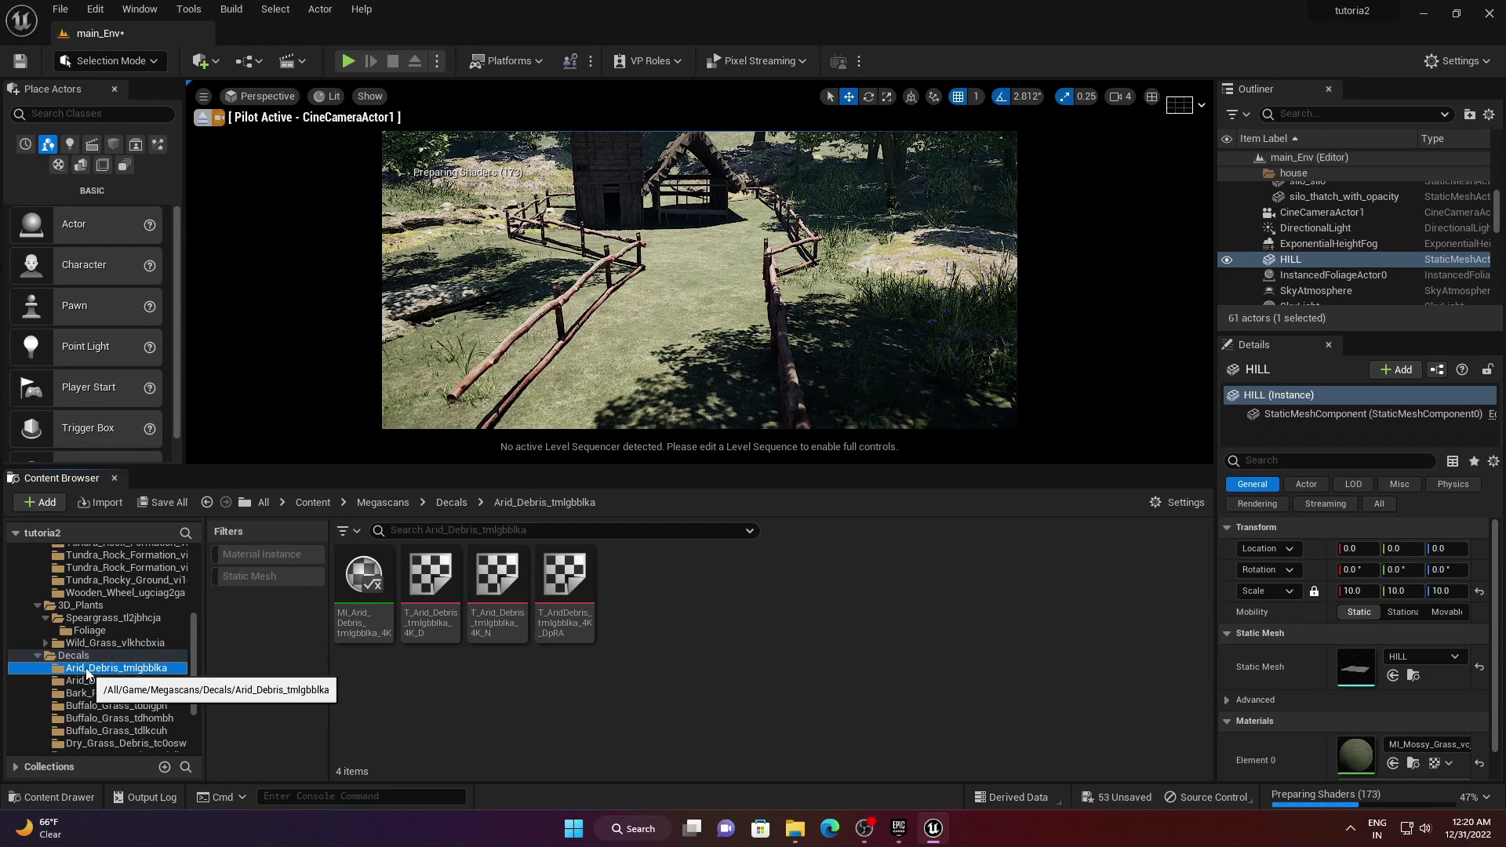
pyautogui.click(73, 655)
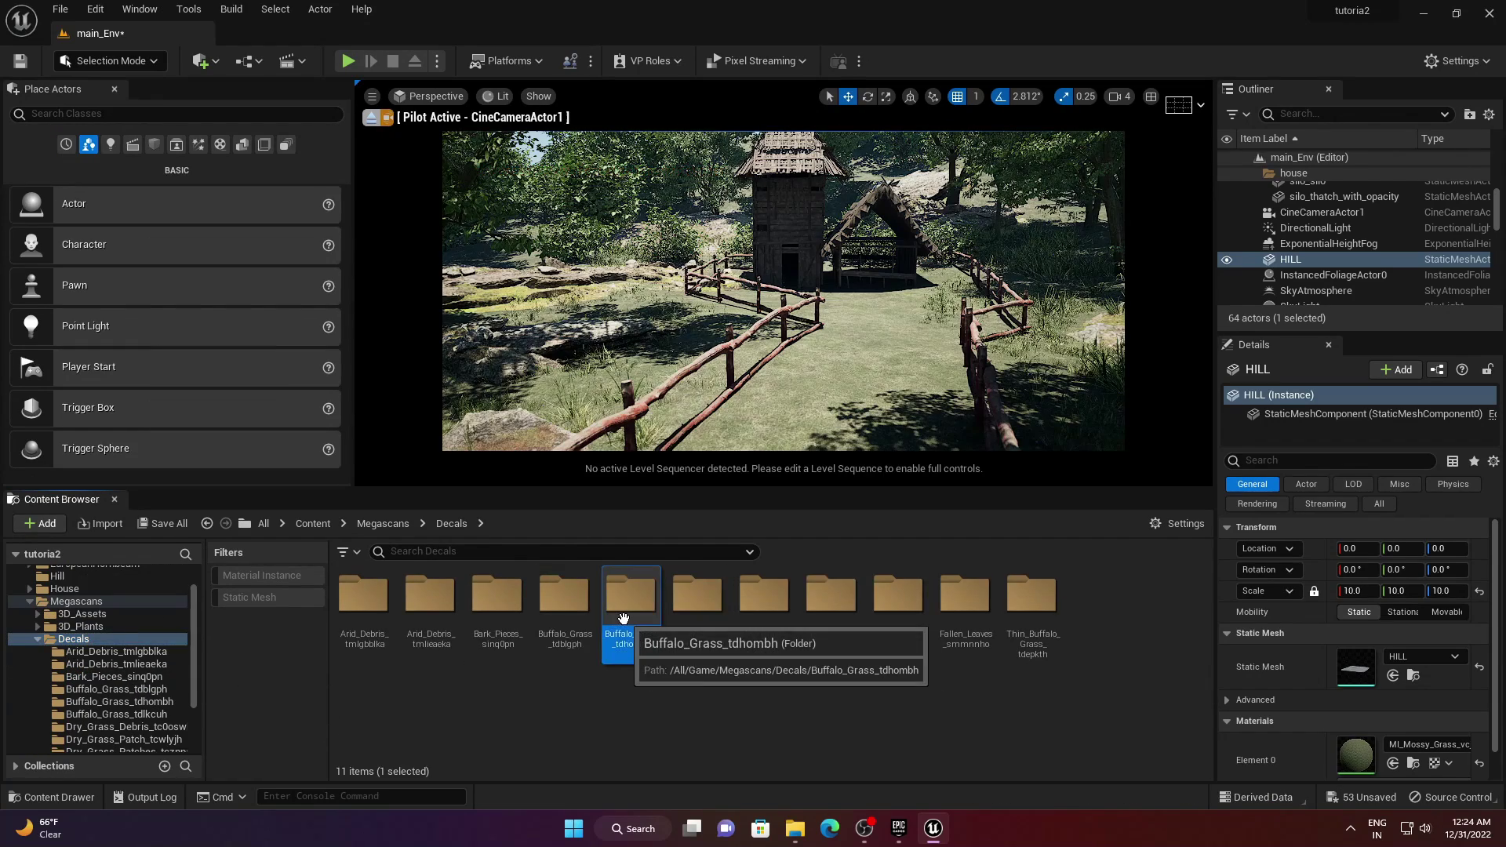
# - Place the MI_Buffalo_Grass_tdhombh_4K decal on the path between the fences and scale it uniformly to 0.22
pyautogui.doubleClick(620, 624)
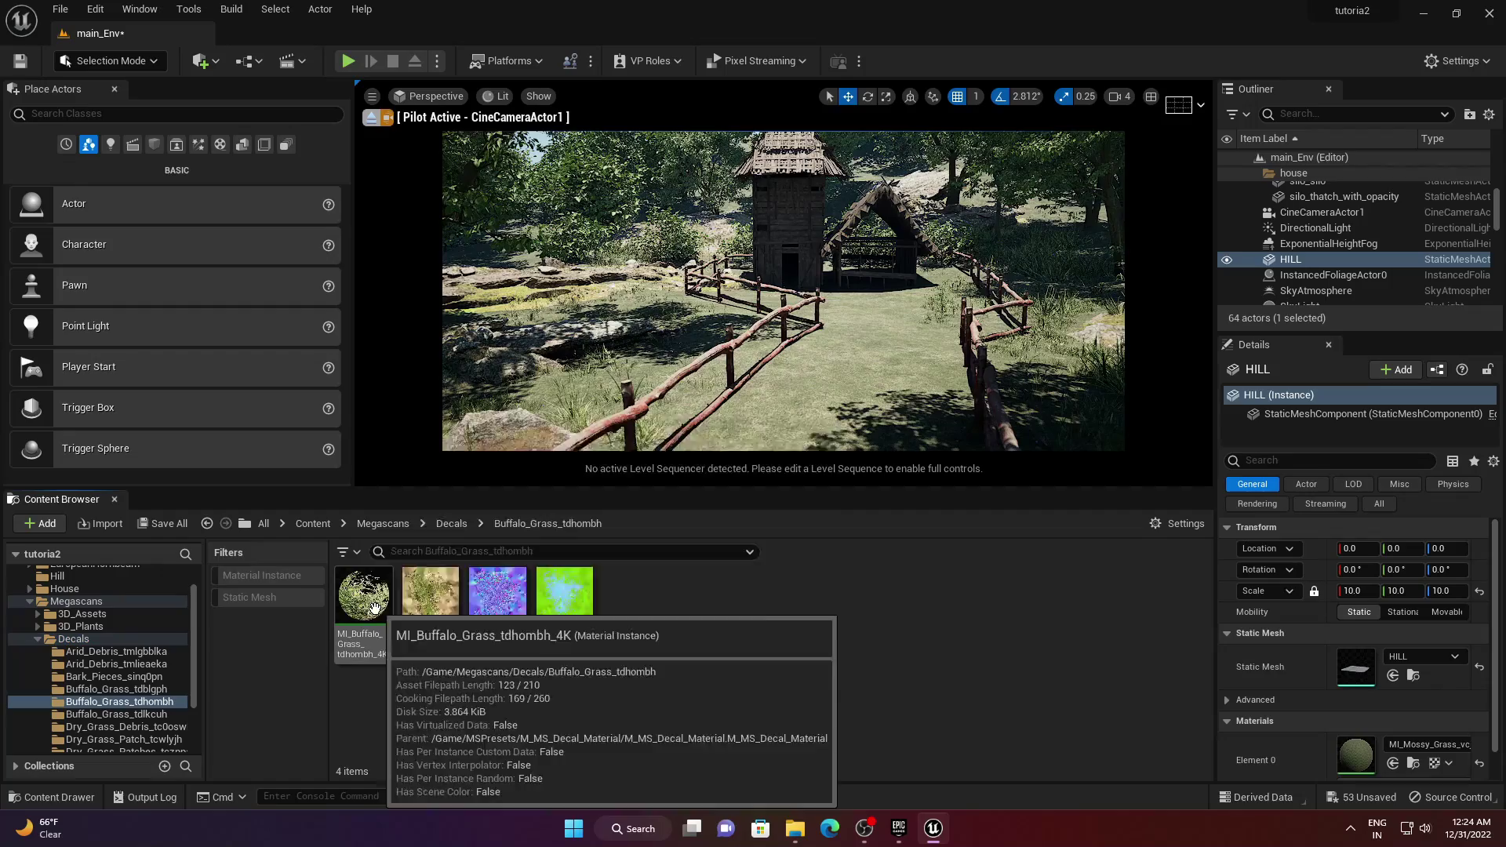
pyautogui.moveTo(363, 600); pyautogui.dragTo(853, 377)
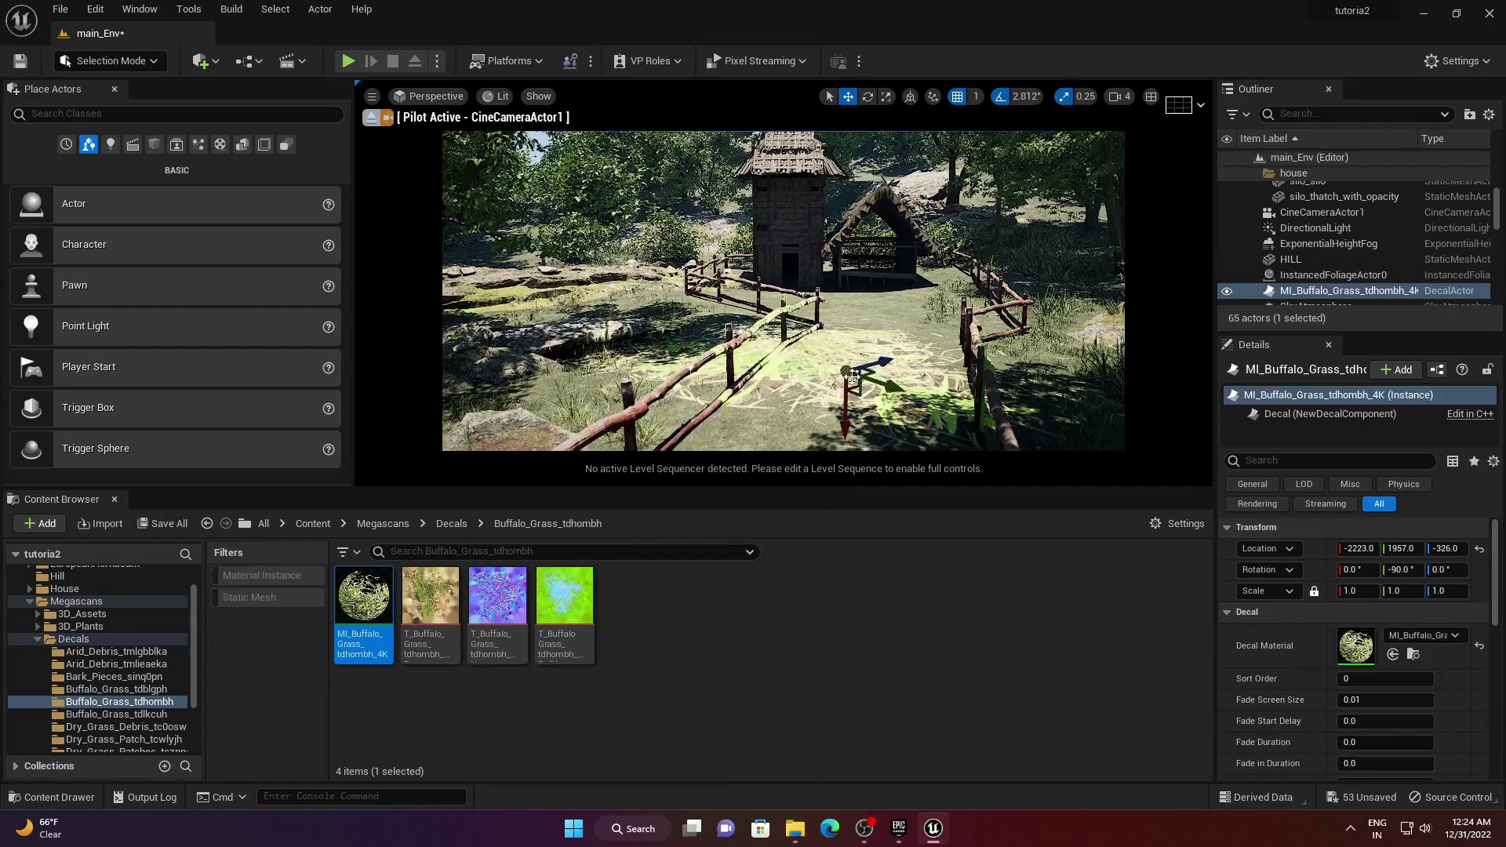
pyautogui.moveTo(1450, 591); pyautogui.dragTo(1412, 591)
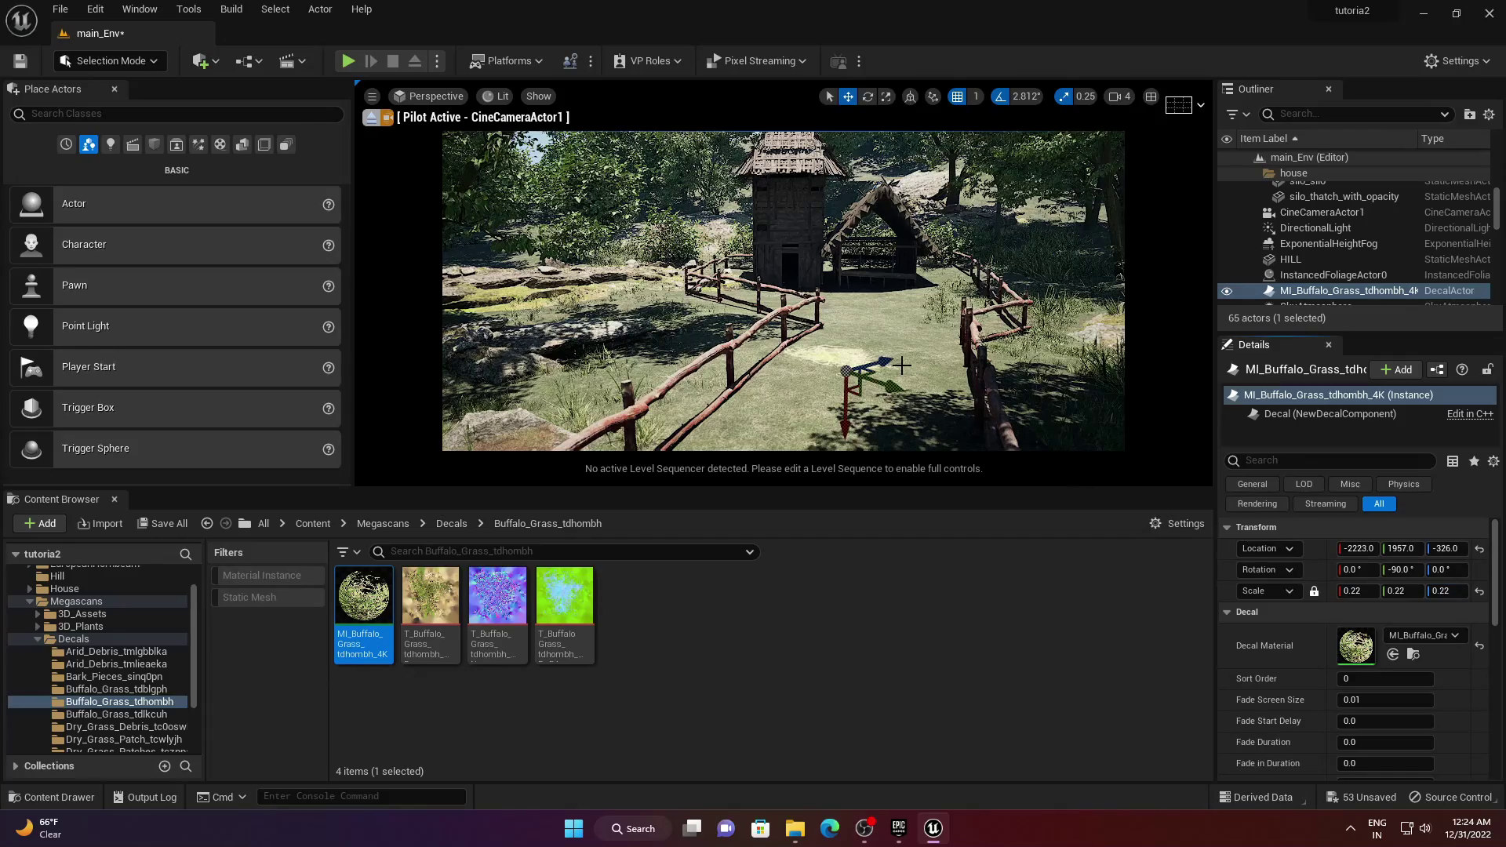
pyautogui.moveTo(901, 365); pyautogui.dragTo(894, 440, button='right')
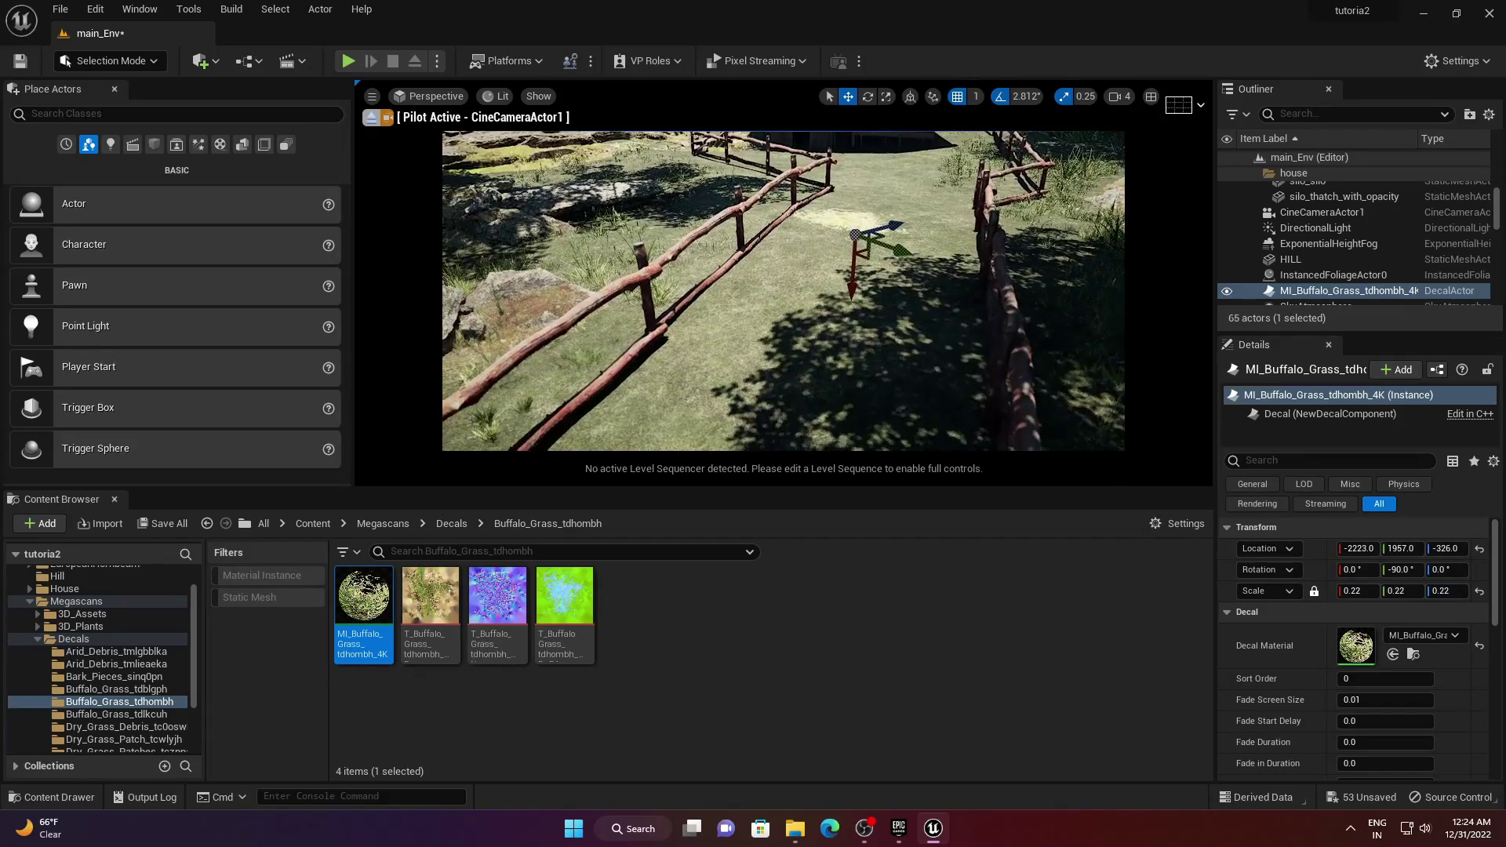
pyautogui.click(848, 279)
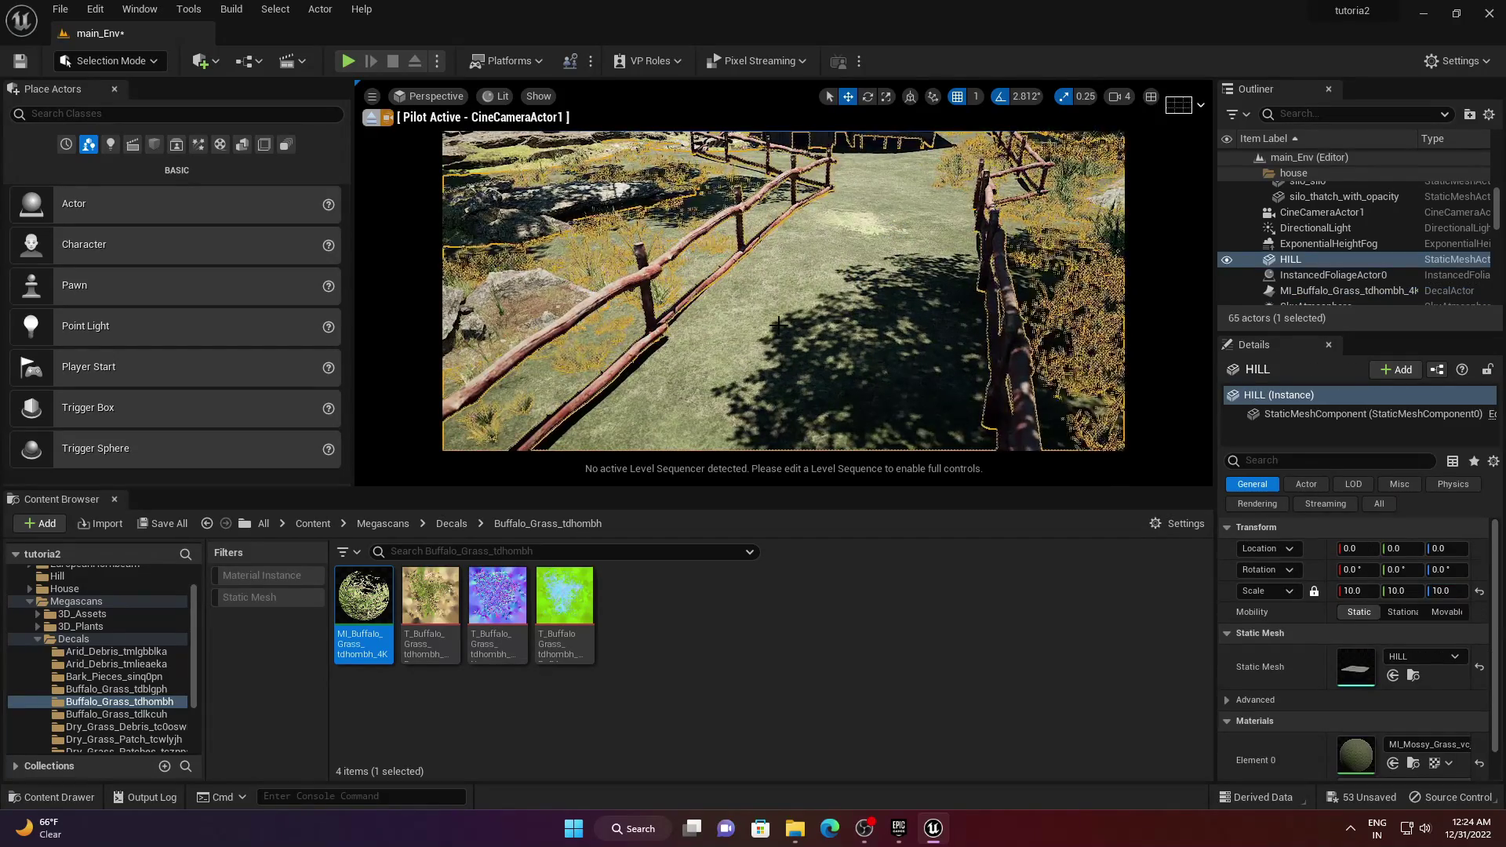
# - Place the Buffalo_Grass_tdblgph decal on the path between the fences
pyautogui.click(116, 689)
pyautogui.moveTo(363, 600); pyautogui.dragTo(850, 341)
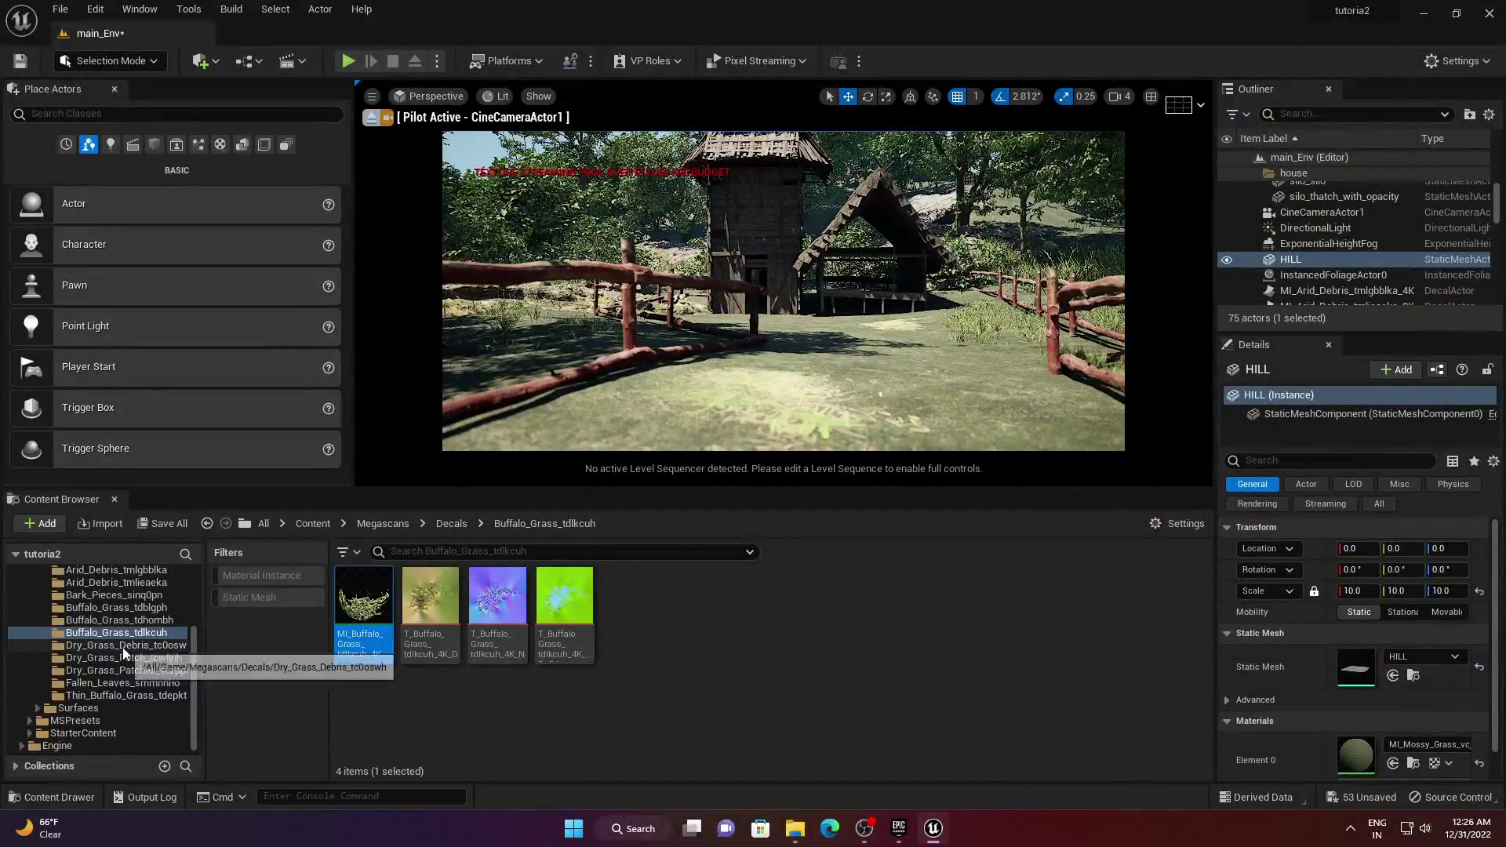
# - Open the Megascans 3D_Assets folder and filter its contents to static meshes only
pyautogui.scroll(3, 122, 647)
pyautogui.click(35, 672)
pyautogui.click(72, 648)
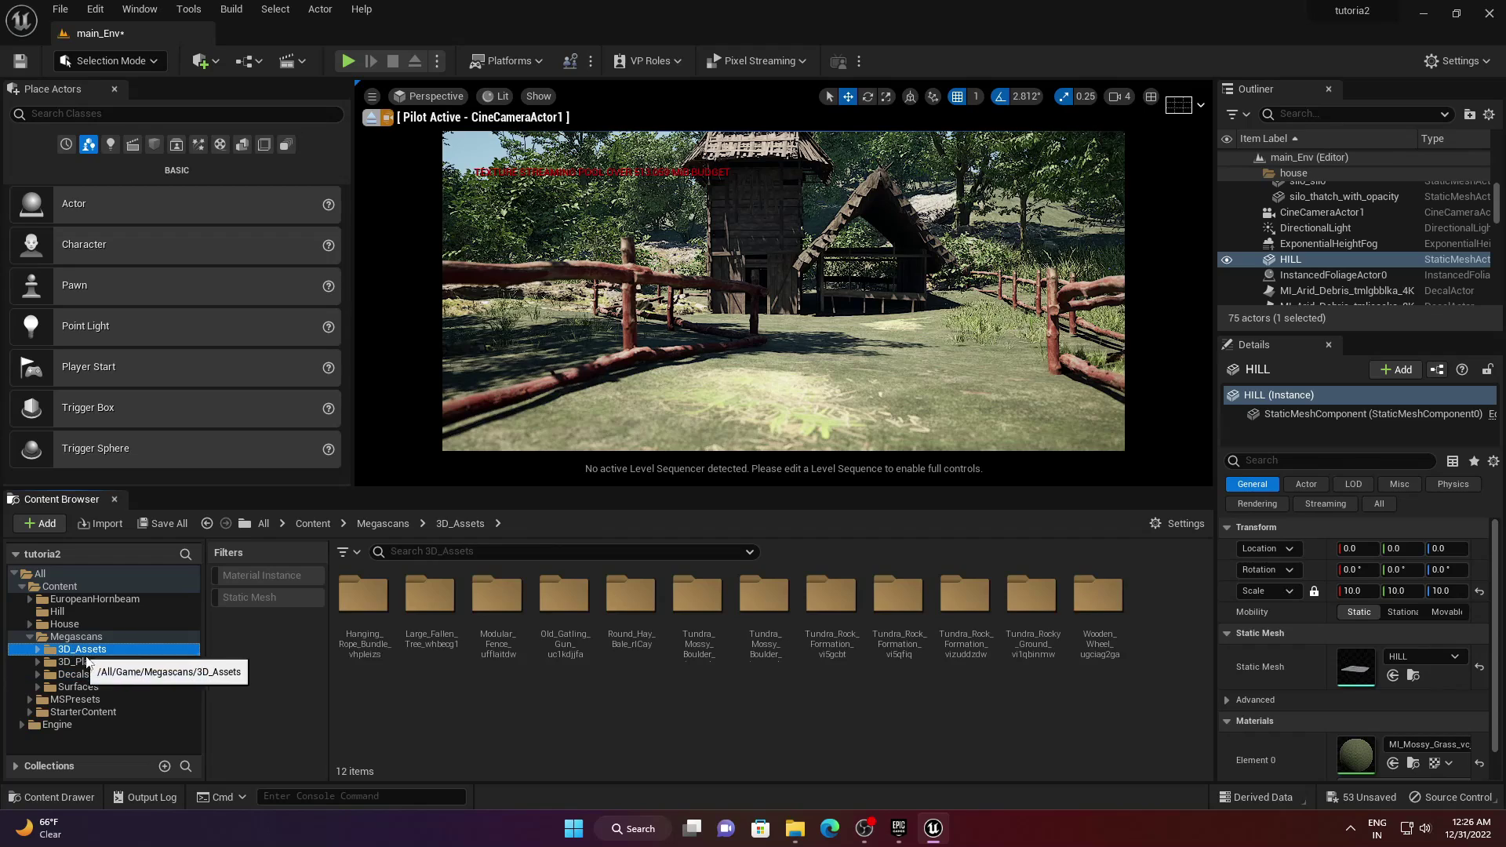
pyautogui.click(249, 597)
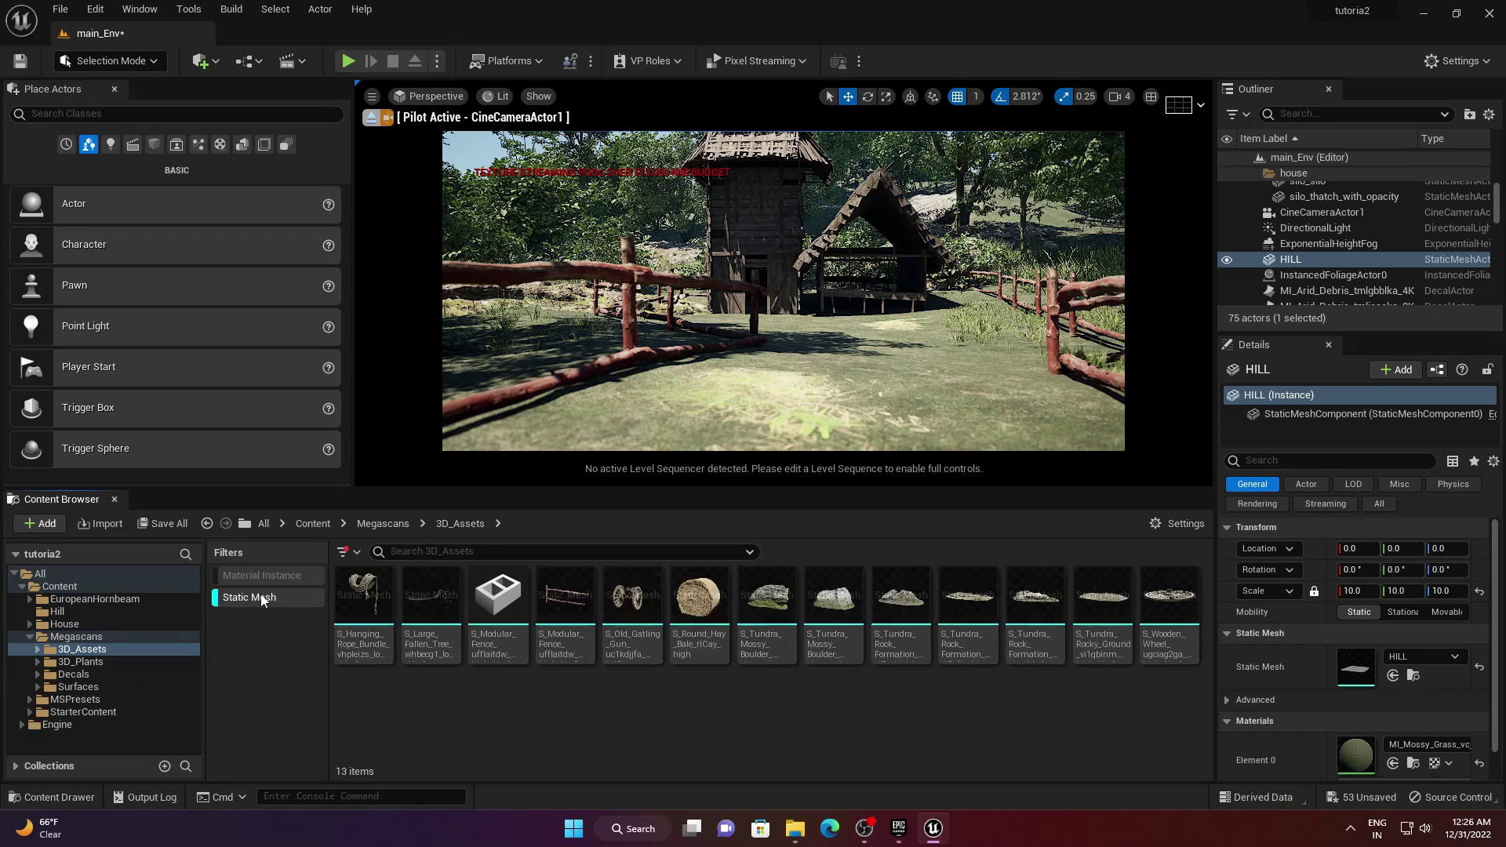
# - Inspect the S_Old_Gatling_Gun mesh in the static mesh editor and close it
pyautogui.click(626, 610)
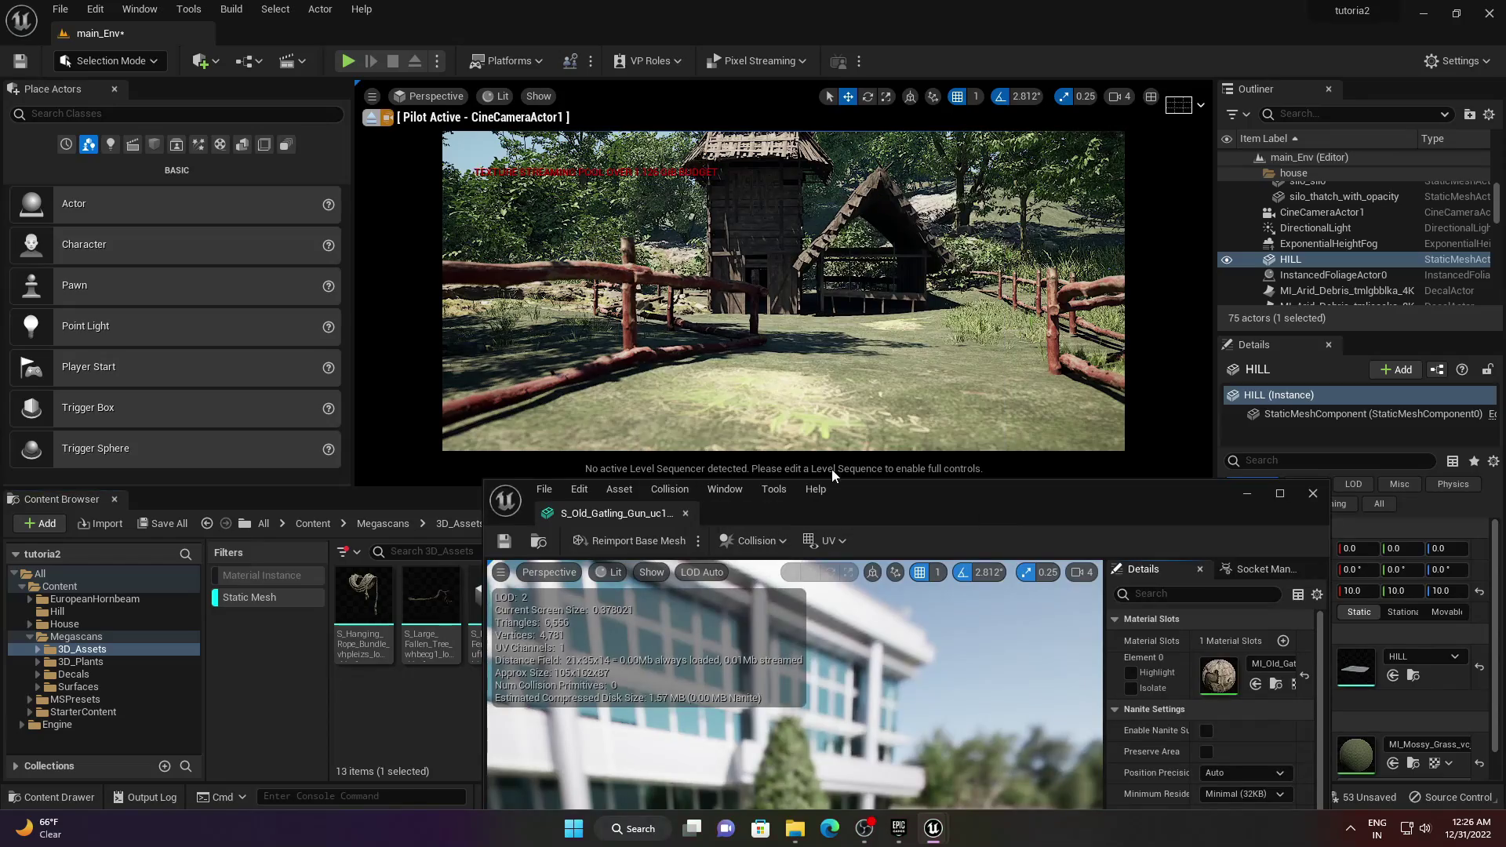
pyautogui.doubleClick(887, 509)
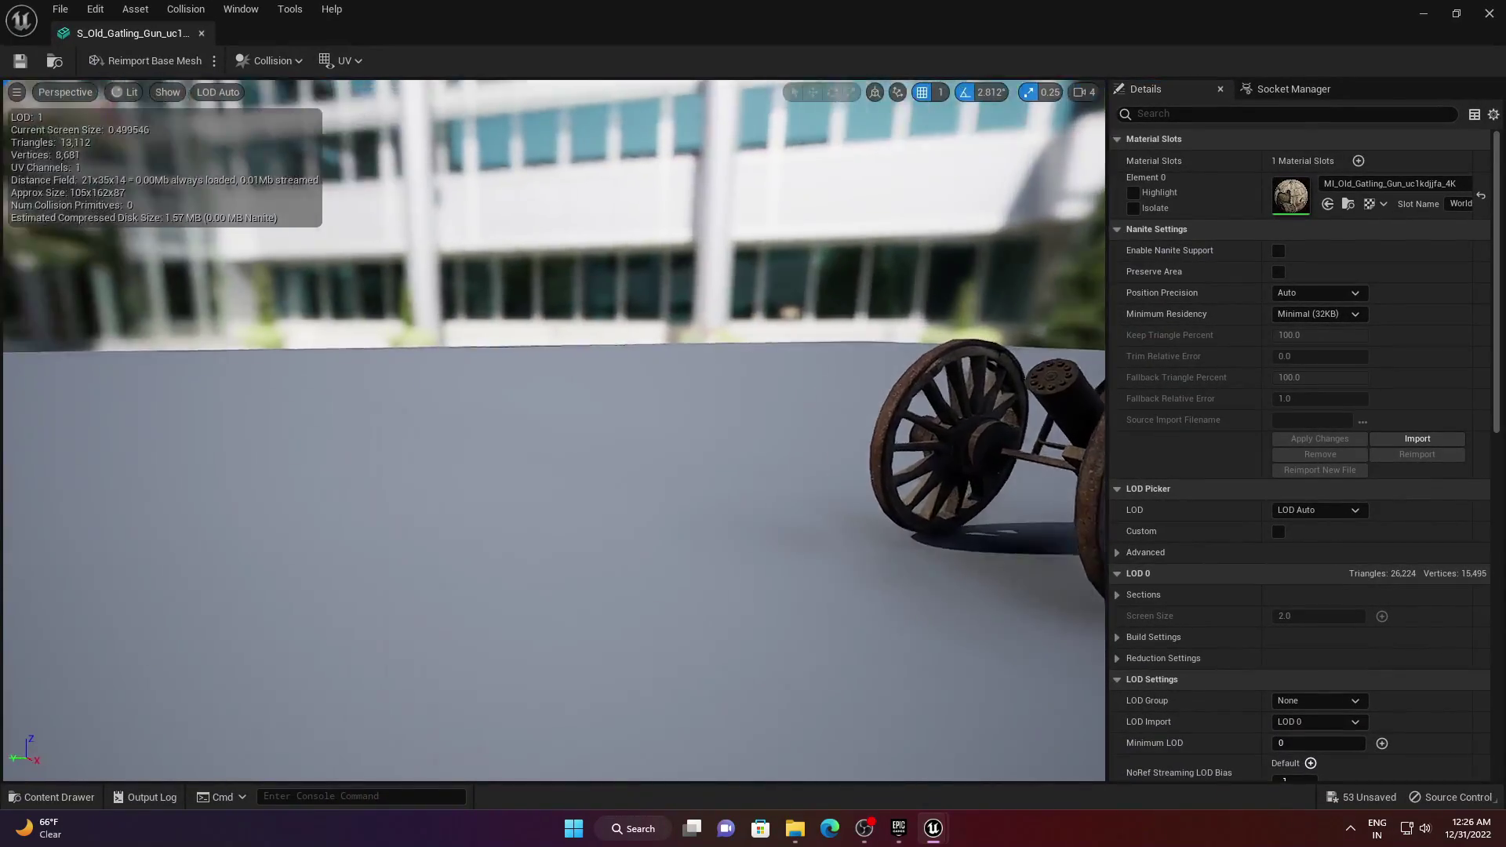
pyautogui.moveTo(553, 430); pyautogui.dragTo(690, 502)
pyautogui.click(1489, 14)
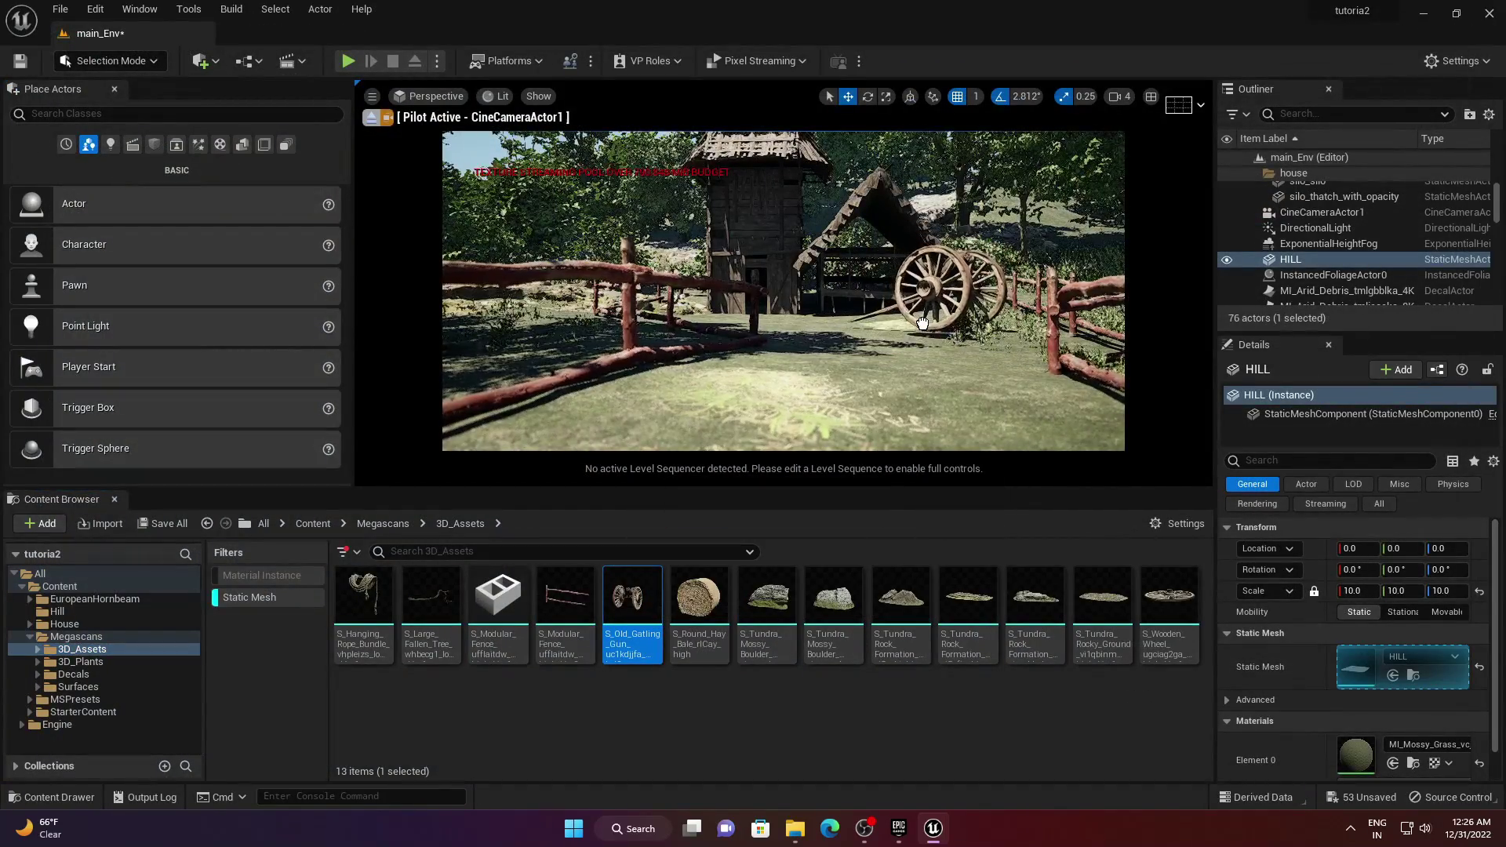
# - Set the S_Old_Gatling_Gun mesh on the ground beside the barn, rotated about 112.5° around Z
pyautogui.click(936, 303)
pyautogui.click(868, 97)
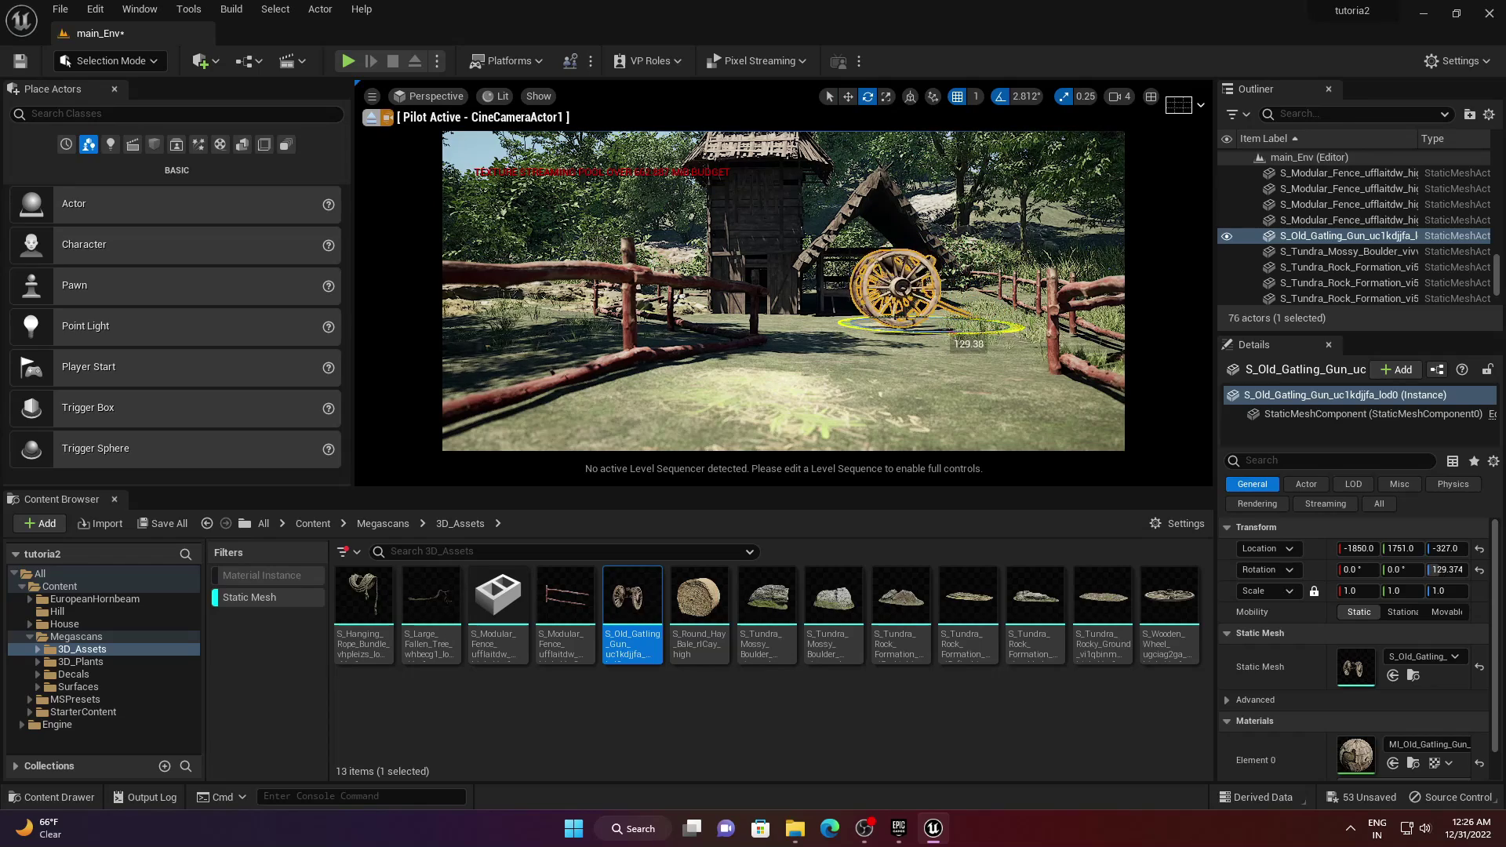
pyautogui.click(848, 96)
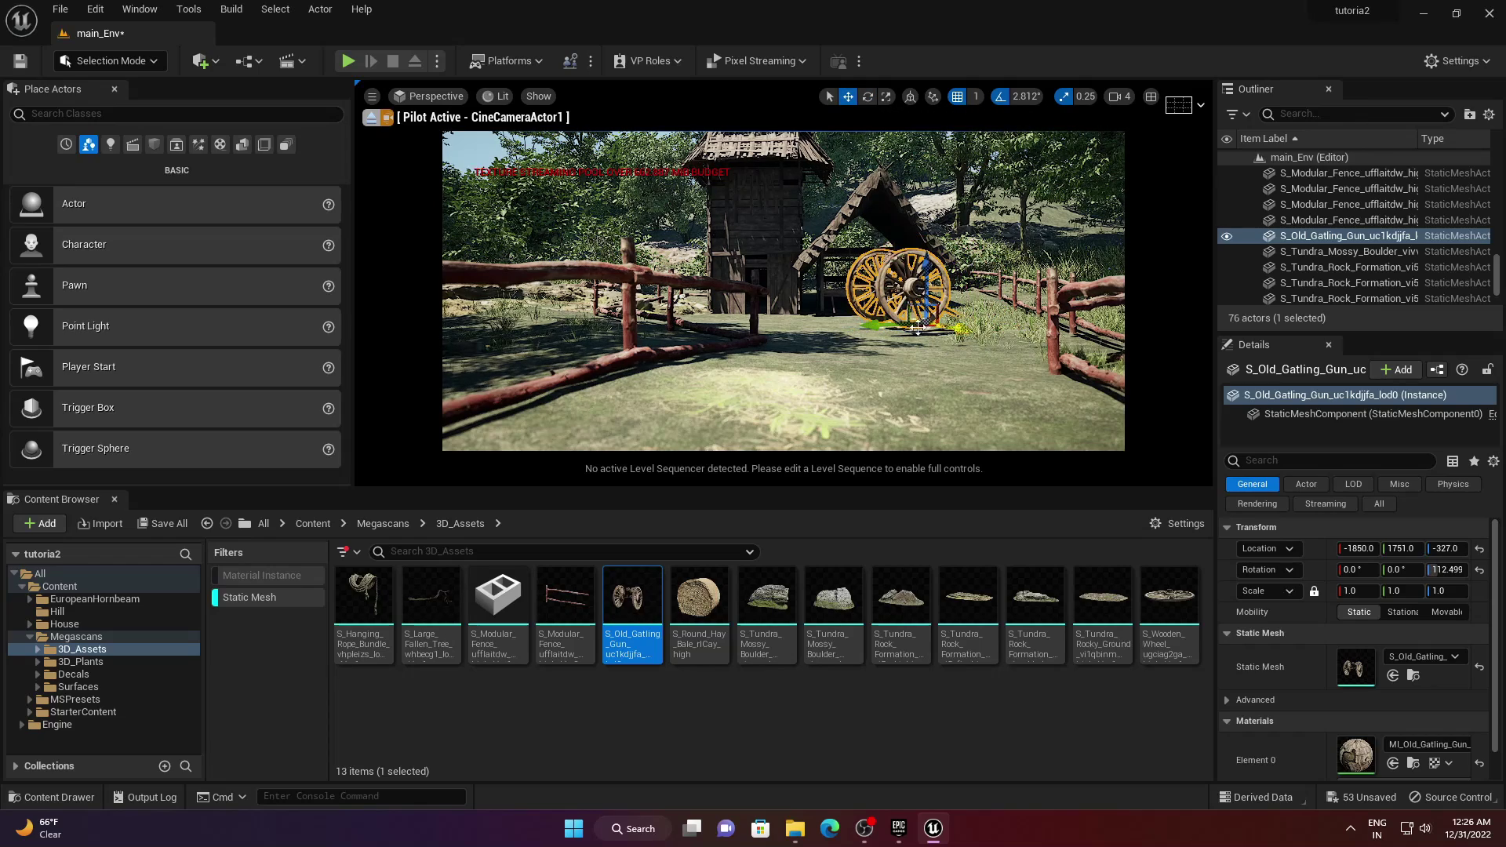
pyautogui.click(1003, 233)
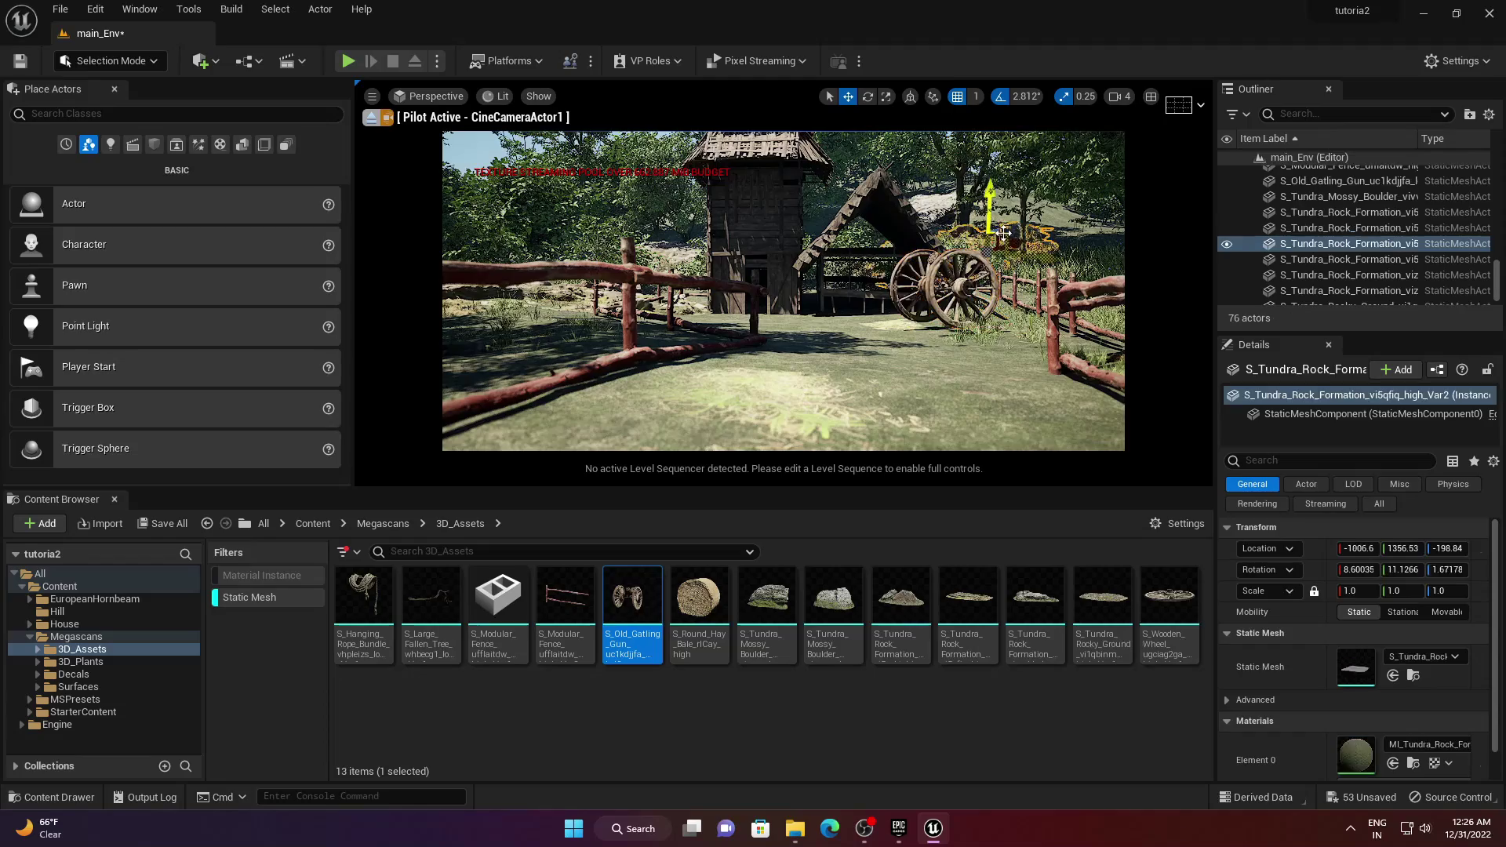
pyautogui.click(943, 355)
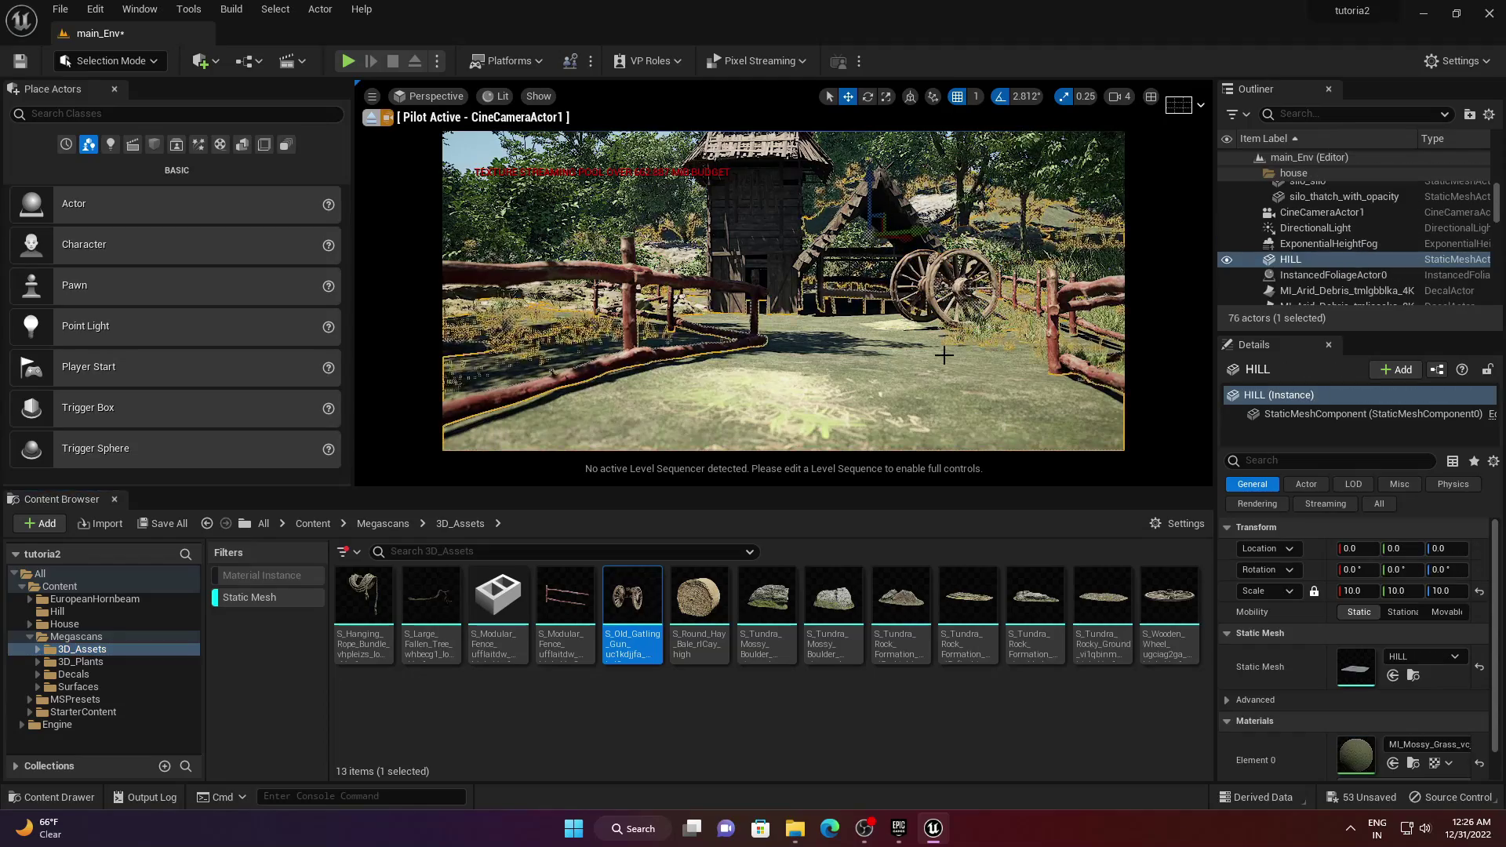
pyautogui.press('g')
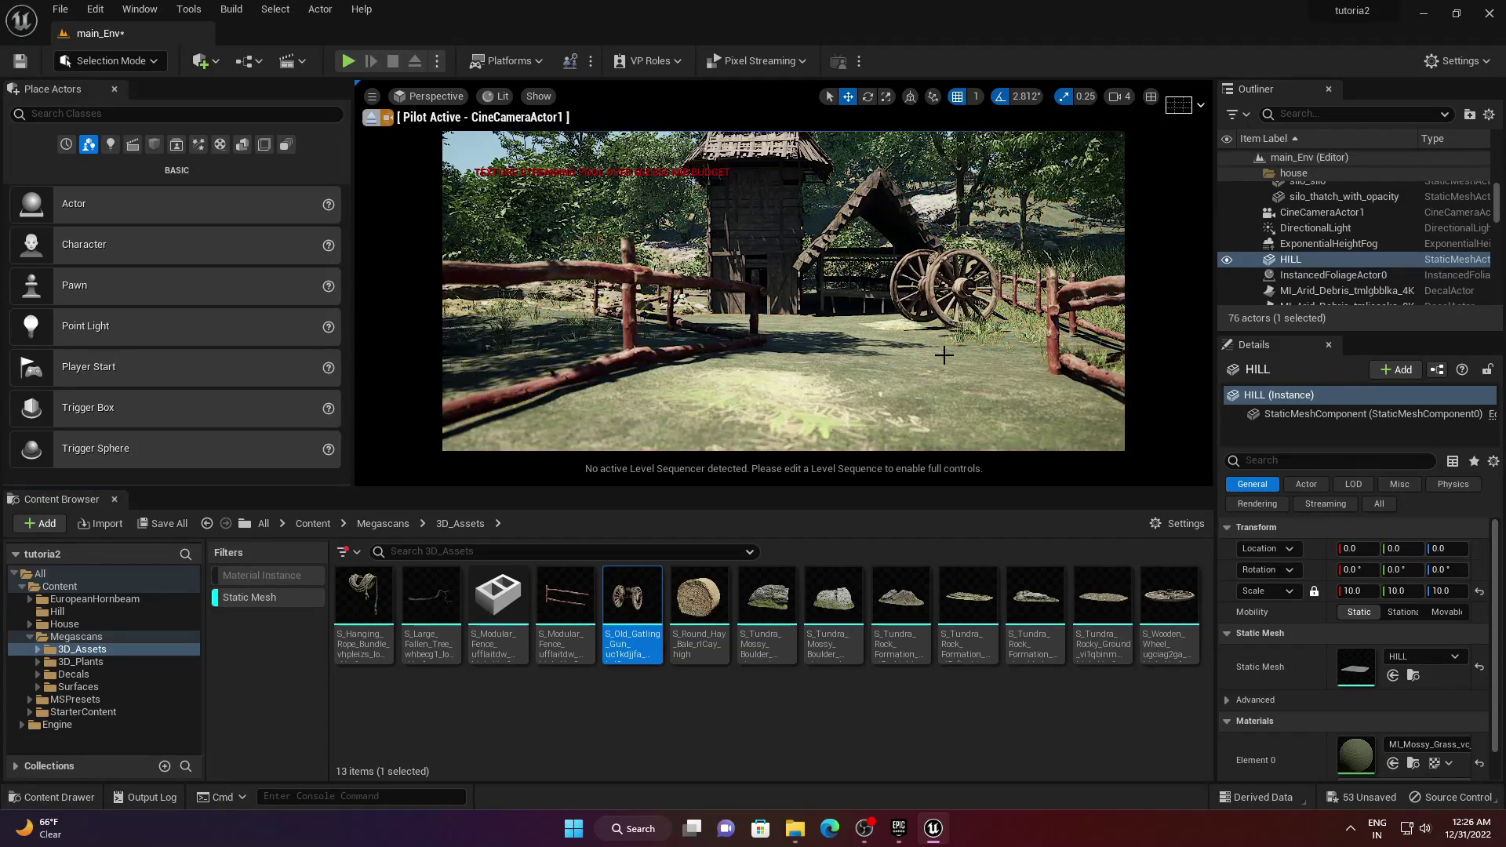
pyautogui.click(966, 284)
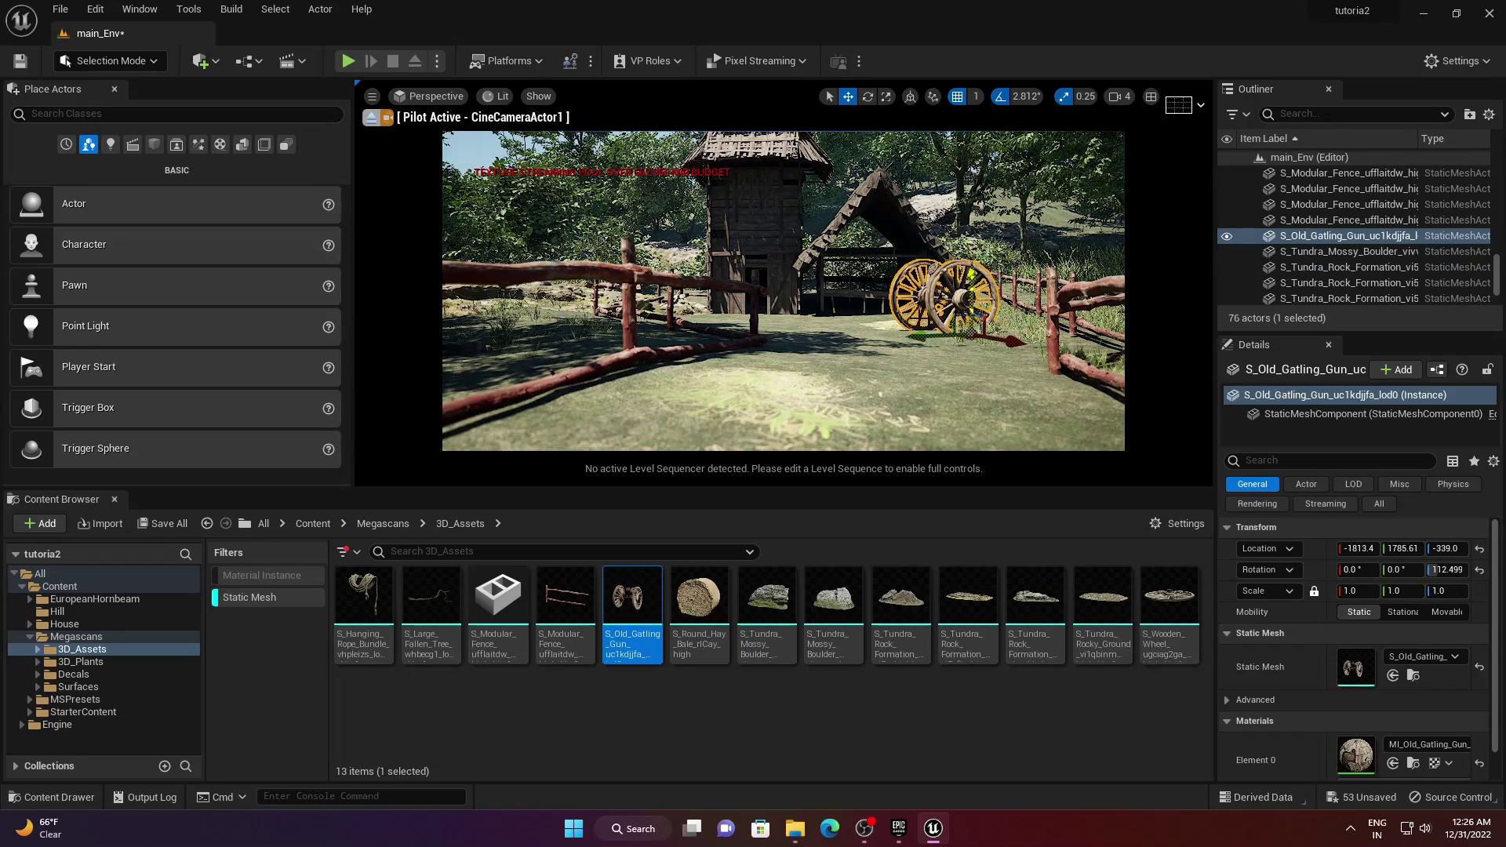
# - Place the S_Round_Hay_Bale mesh in front of the barn, scale it to 0.2575, and stack three bales
pyautogui.click(699, 600)
pyautogui.moveTo(699, 600); pyautogui.dragTo(788, 319)
pyautogui.press('w')
pyautogui.moveTo(787, 319)
pyautogui.mouseDown(button='right')
pyautogui.moveTo(773, 313)
pyautogui.moveTo(788, 312)
pyautogui.mouseUp(button='right')
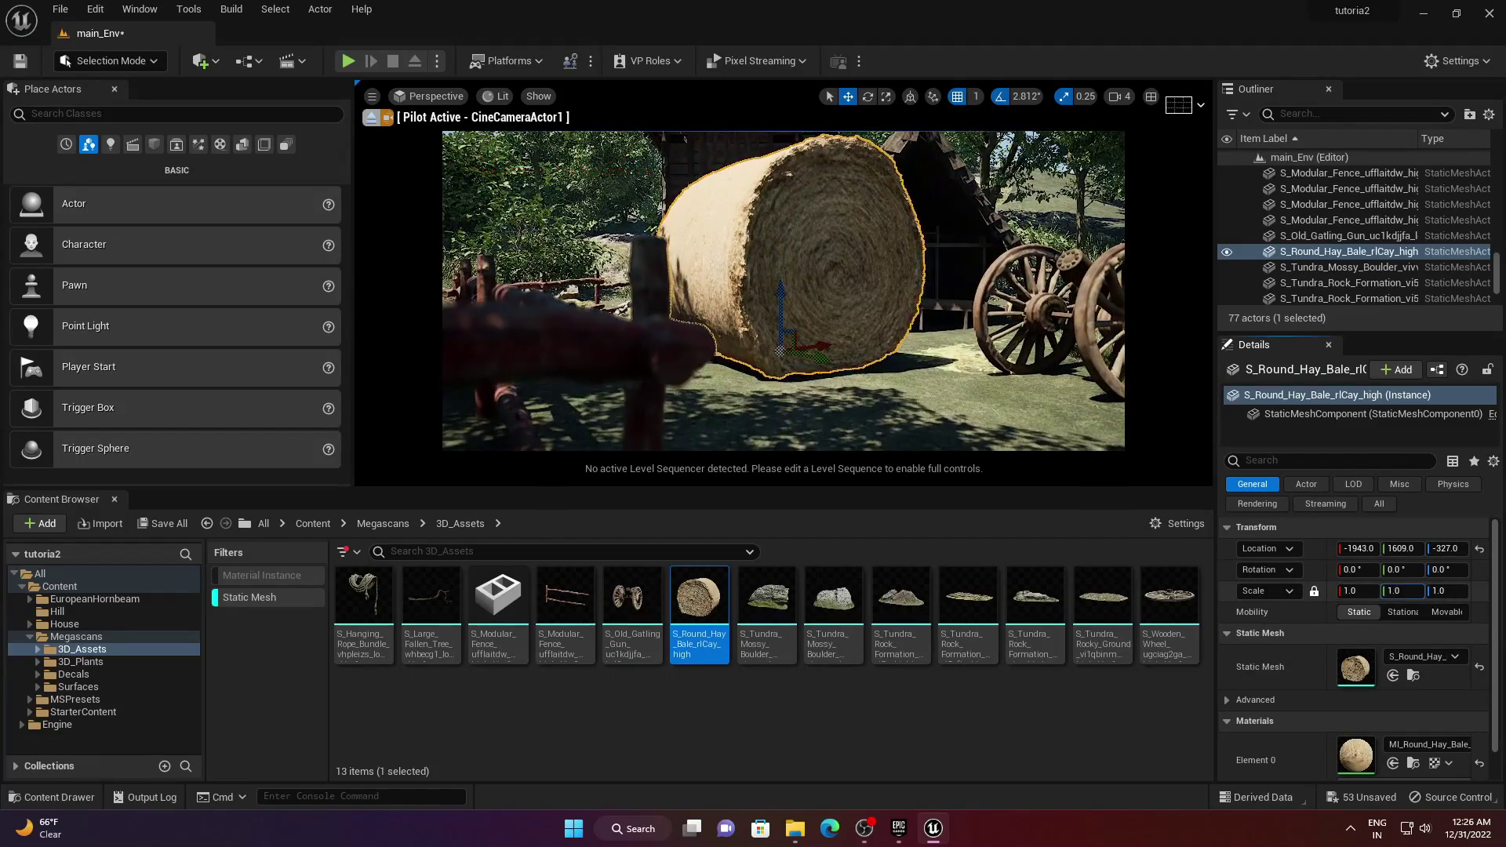
pyautogui.moveTo(780, 292); pyautogui.dragTo(863, 294)
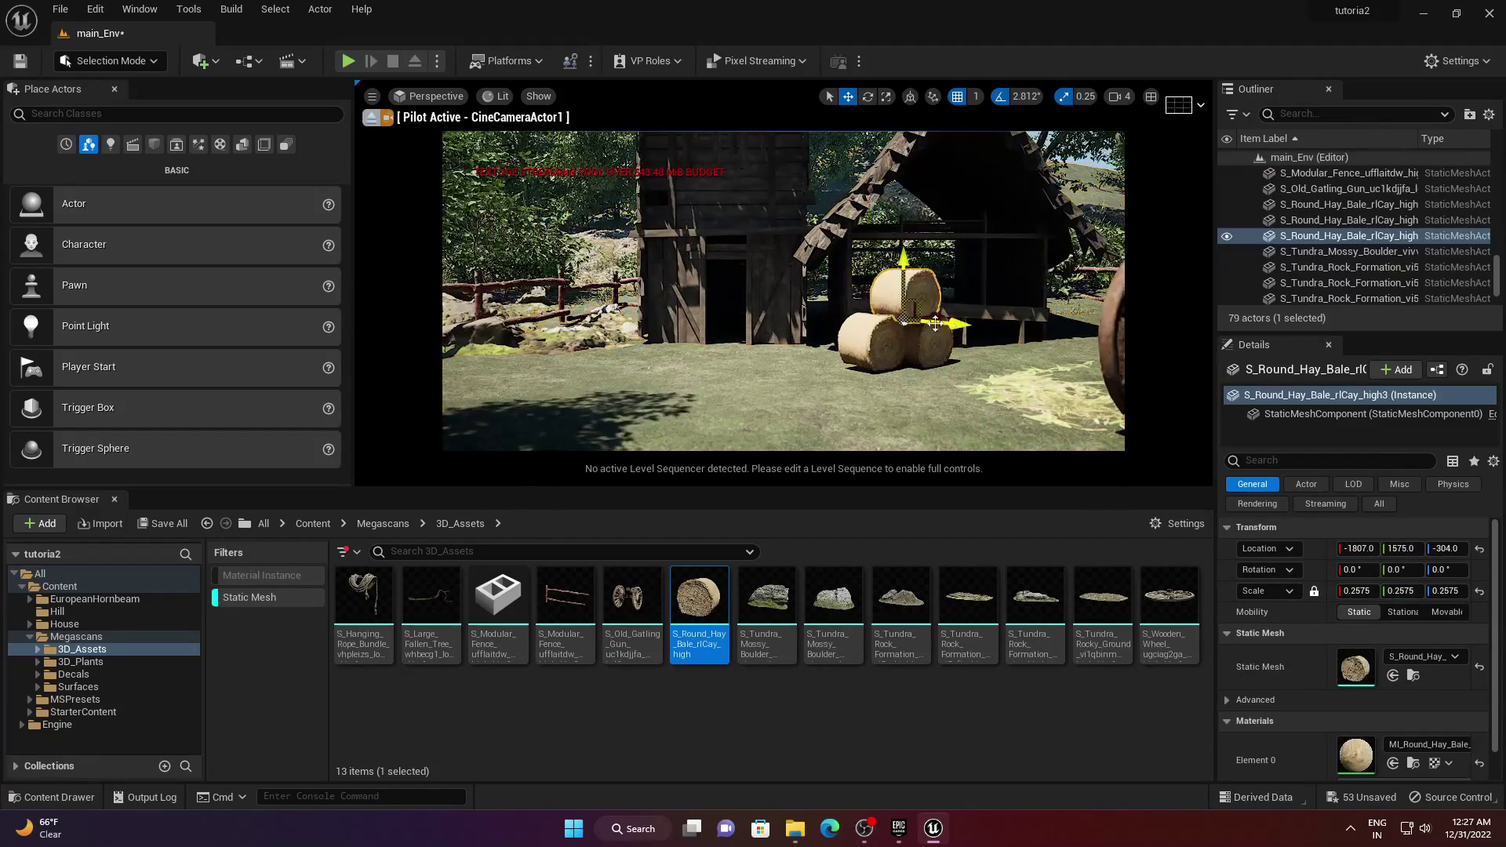
# - Duplicate a hay bale beside the stack with a 90° X rotation, and select the three stacked bales
pyautogui.keyDown('alt'); pyautogui.moveTo(935, 323); pyautogui.dragTo(981, 279); pyautogui.keyUp('alt')
pyautogui.click(1357, 570)
pyautogui.write('90')
pyautogui.press('Return')
pyautogui.press('w')
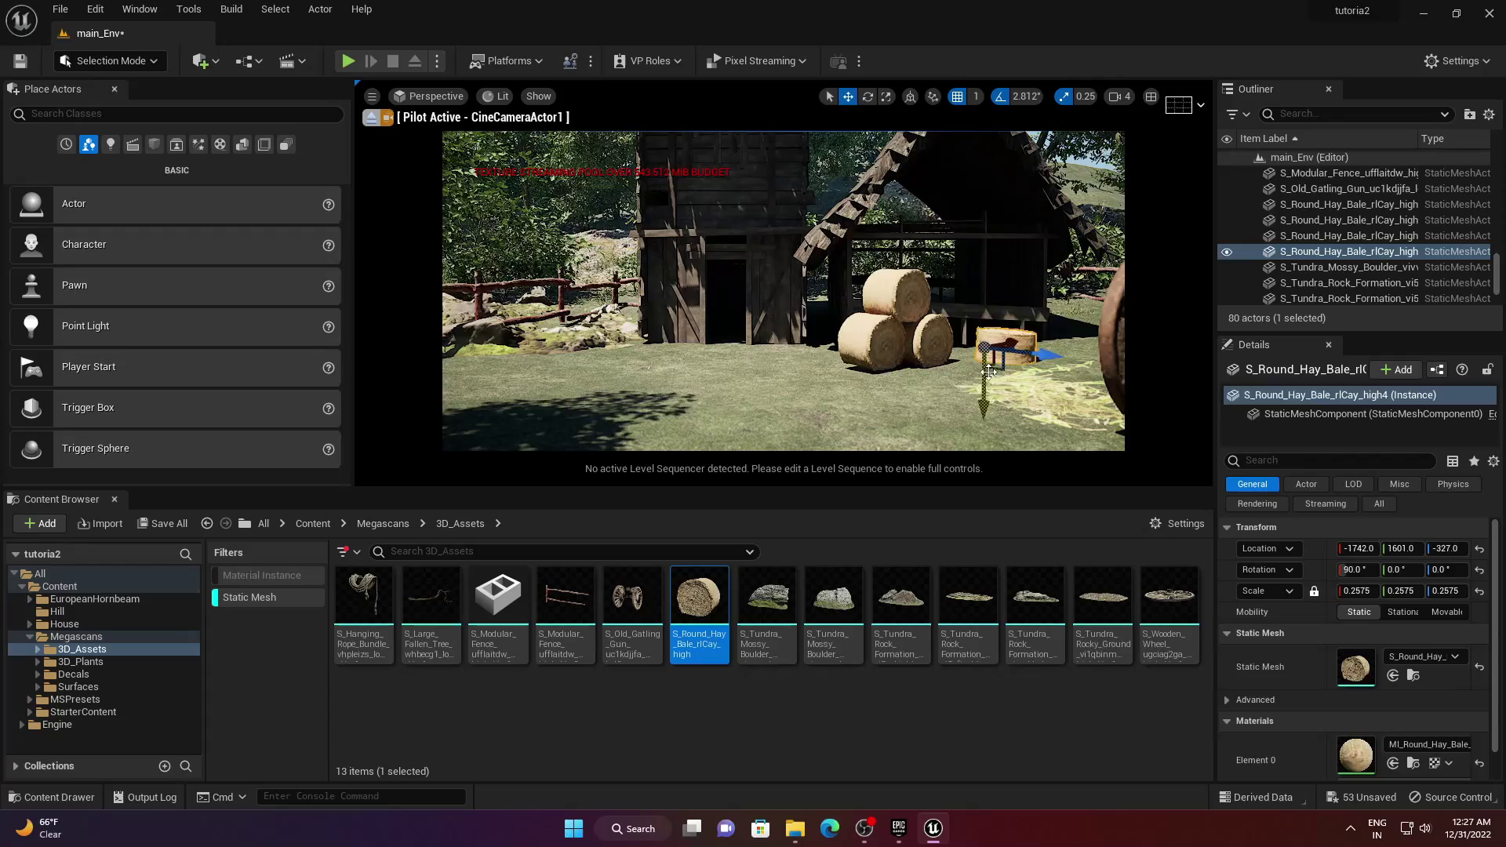
pyautogui.click(895, 295)
pyautogui.keyDown('ctrl'); pyautogui.click(870, 343); pyautogui.keyUp('ctrl')
pyautogui.keyDown('ctrl'); pyautogui.click(932, 342); pyautogui.keyUp('ctrl')
# - Add another round hay bale near the fence beside the silo, then duplicate and rotate it
pyautogui.moveTo(699, 596); pyautogui.dragTo(590, 369)
pyautogui.moveTo(589, 314); pyautogui.dragTo(589, 312)
pyautogui.keyDown('alt'); pyautogui.moveTo(645, 361); pyautogui.dragTo(558, 362); pyautogui.keyUp('alt')
pyautogui.press('e')
pyautogui.moveTo(502, 291); pyautogui.dragTo(520, 339)
pyautogui.click(851, 97)
pyautogui.click(692, 364)
# - Place the S_Wooden_Wheel mesh at 0.5 scale near the fence and rotate it upright to about 70.5° around X
pyautogui.moveTo(693, 364); pyautogui.dragTo(749, 401, button='right')
pyautogui.moveTo(1168, 600); pyautogui.dragTo(757, 369)
pyautogui.press('e')
pyautogui.moveTo(804, 377); pyautogui.dragTo(796, 432)
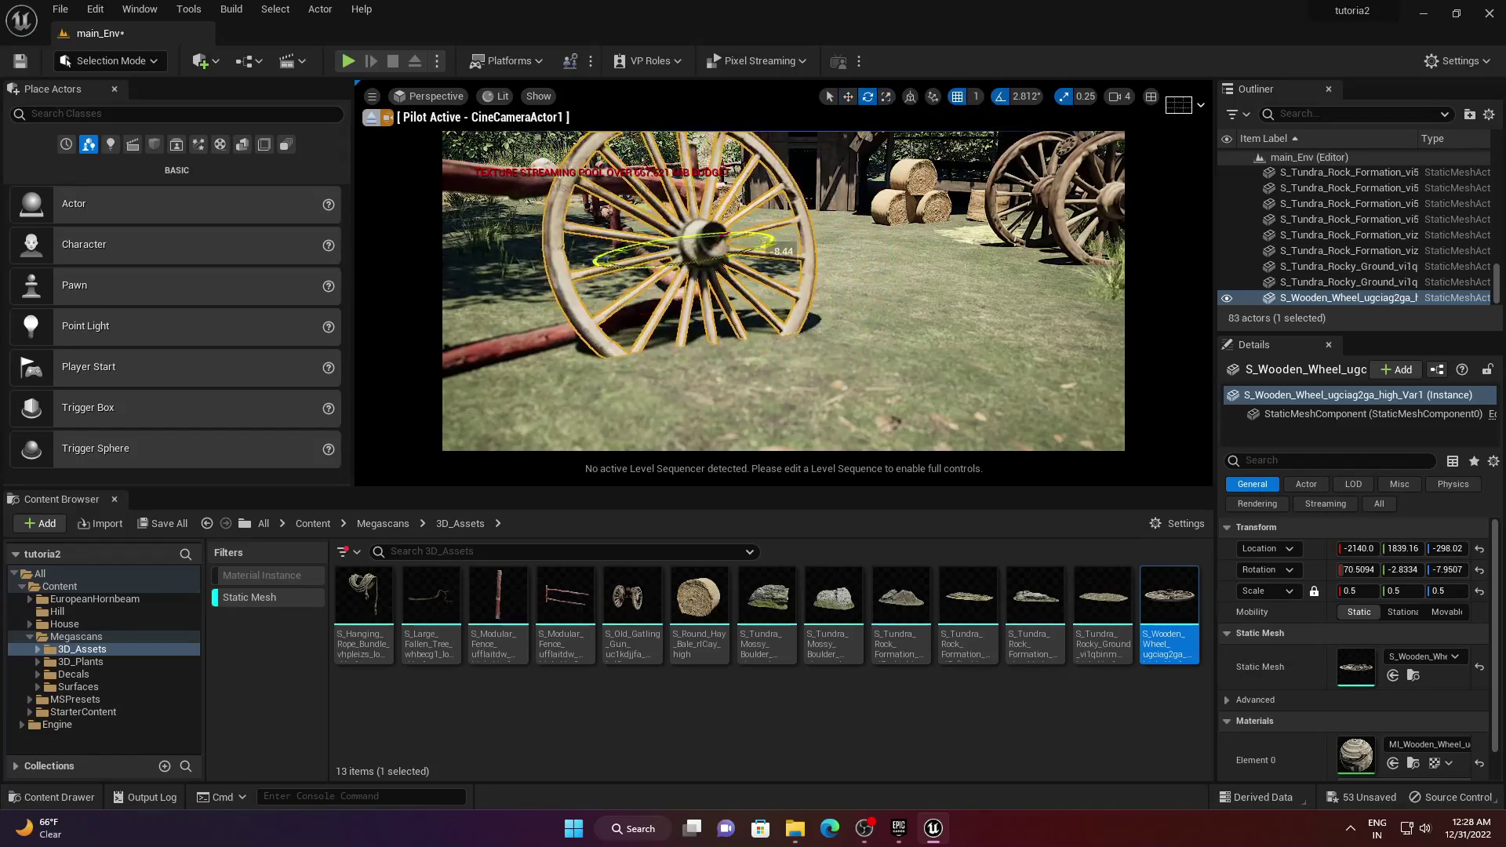
pyautogui.press('w')
pyautogui.moveTo(704, 205); pyautogui.dragTo(703, 153)
pyautogui.moveTo(908, 313); pyautogui.dragTo(908, 368, button='right')
pyautogui.click(907, 313)
pyautogui.press('h')
pyautogui.hotkey('ctrl', 'z')
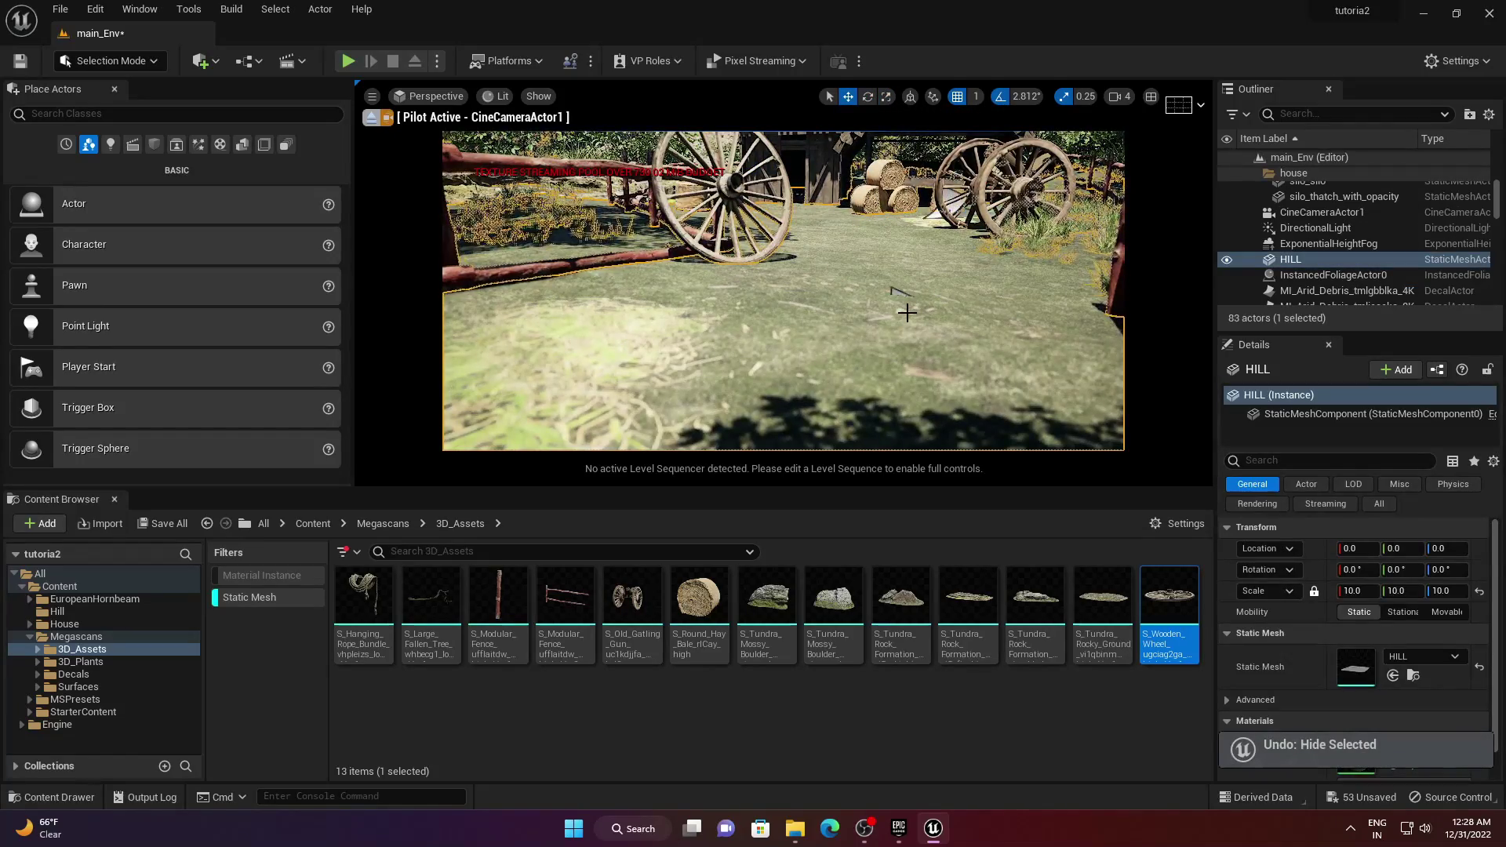
# - Hide the InstancedFoliageActor0 foliage to expose the back of the barn
pyautogui.moveTo(907, 313); pyautogui.dragTo(918, 235, button='right')
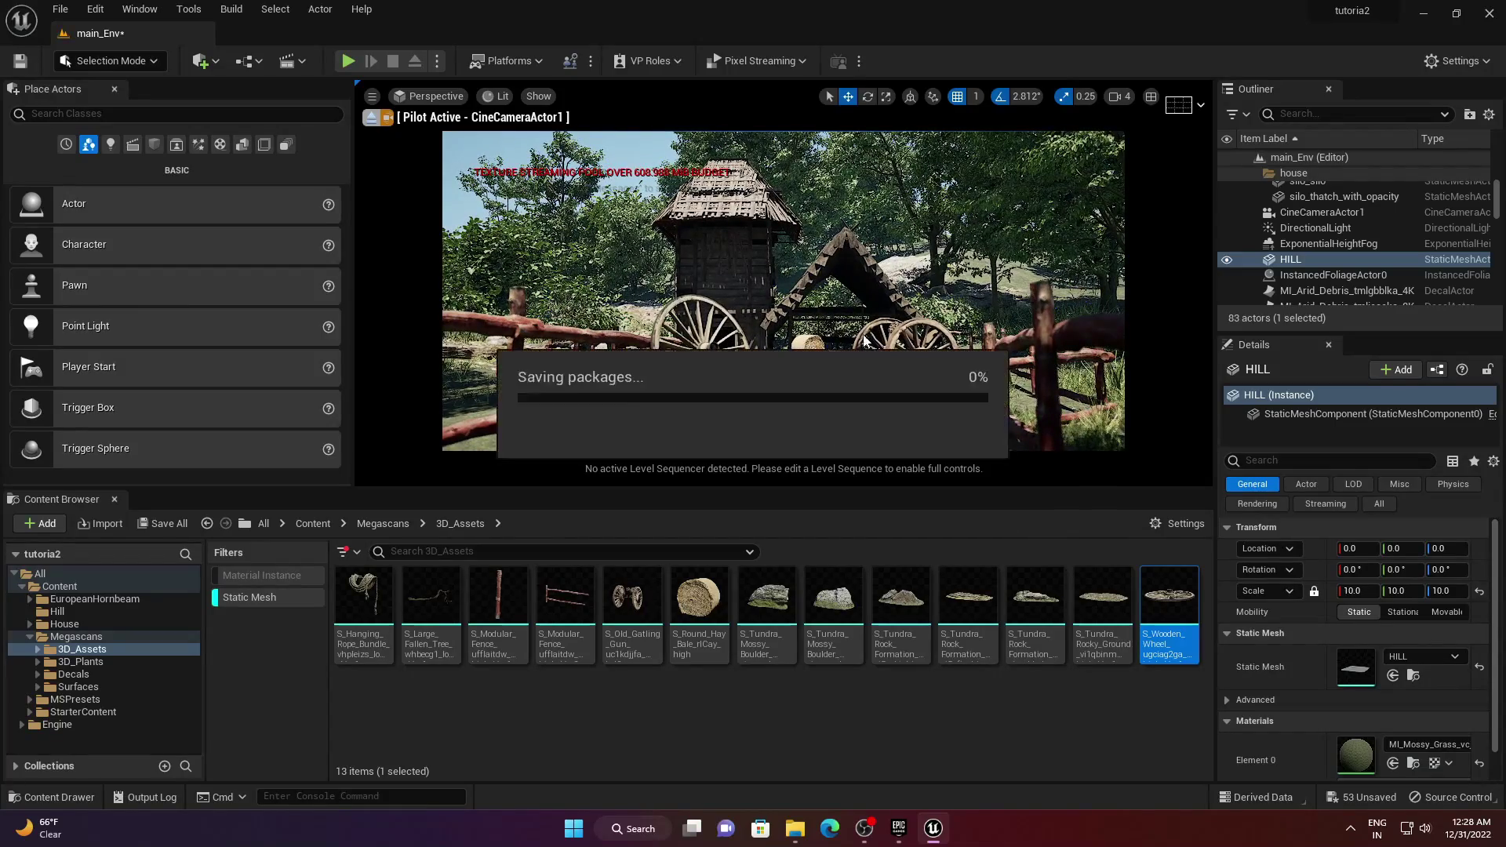
pyautogui.press('w')
pyautogui.moveTo(908, 313); pyautogui.dragTo(876, 336, button='right')
pyautogui.press('s')
pyautogui.press('d')
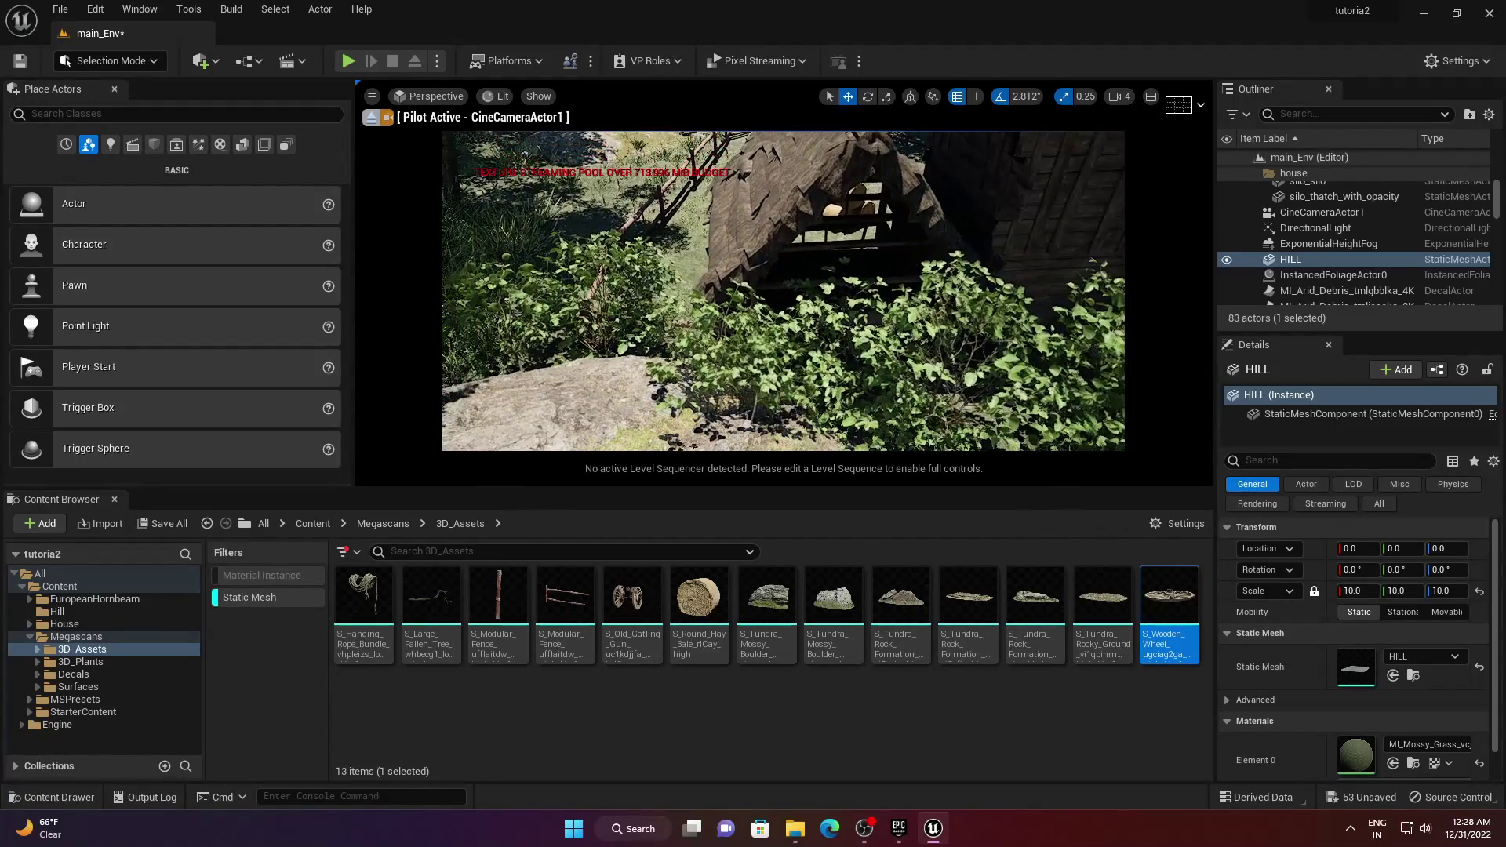
pyautogui.click(876, 336)
pyautogui.click(1226, 276)
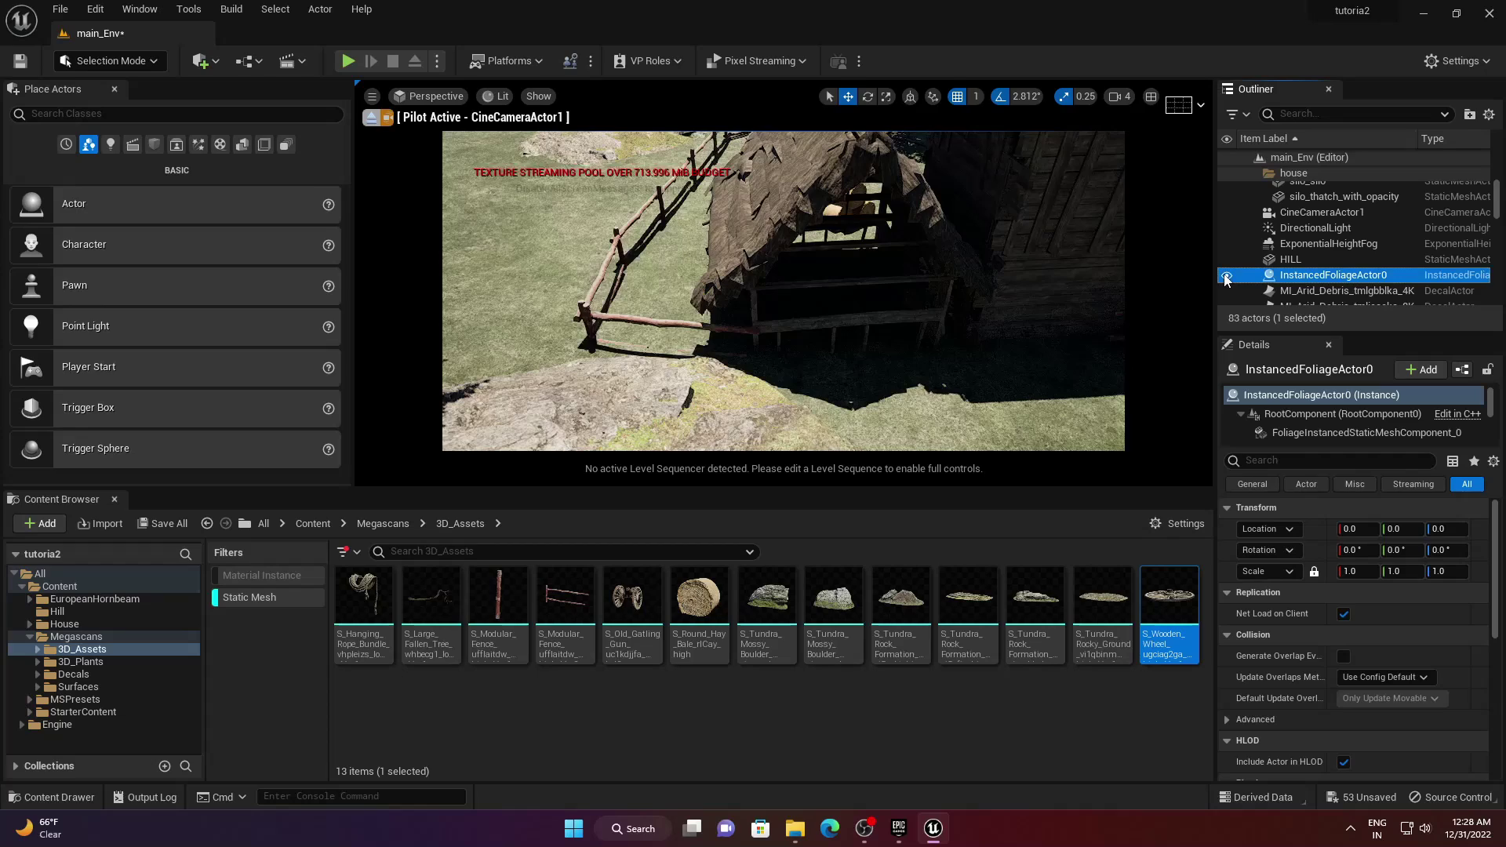
# - Place a Cube shape at the open back of the barn and rotate it to about 42.19° around Z
pyautogui.moveTo(784, 290); pyautogui.dragTo(761, 267, button='right')
pyautogui.press('w')
pyautogui.moveTo(659, 279); pyautogui.dragTo(656, 274, button='right')
pyautogui.click(883, 379)
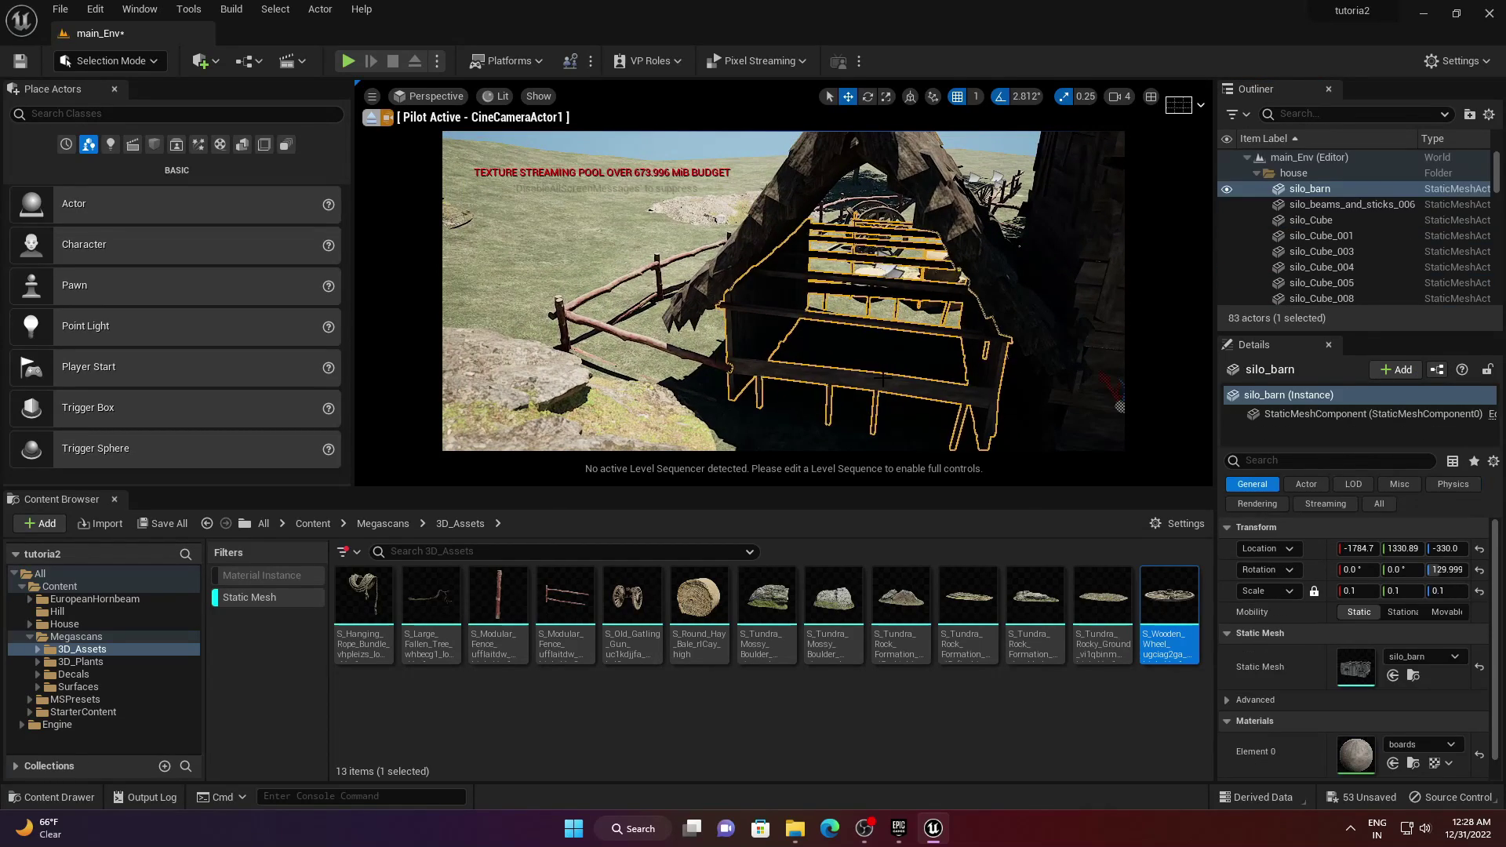
pyautogui.click(155, 144)
pyautogui.moveTo(78, 204); pyautogui.dragTo(757, 392)
pyautogui.click(866, 96)
# - Scale the cube into a thin wall panel, 2.0 along X and 0.25 along Y
pyautogui.click(886, 97)
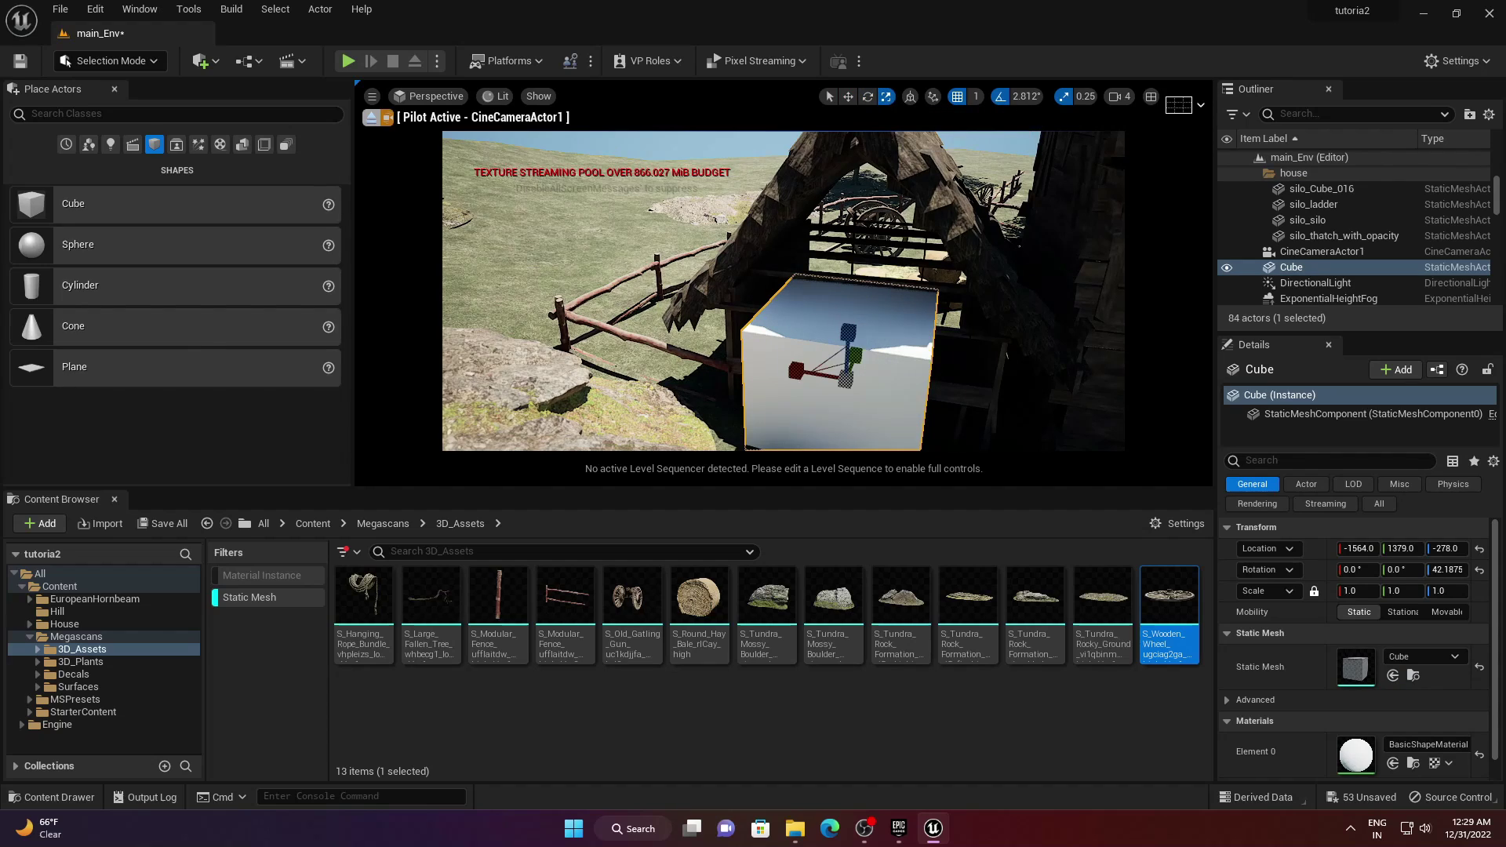
pyautogui.moveTo(844, 298); pyautogui.dragTo(718, 388, button='right')
pyautogui.moveTo(985, 229); pyautogui.dragTo(859, 229)
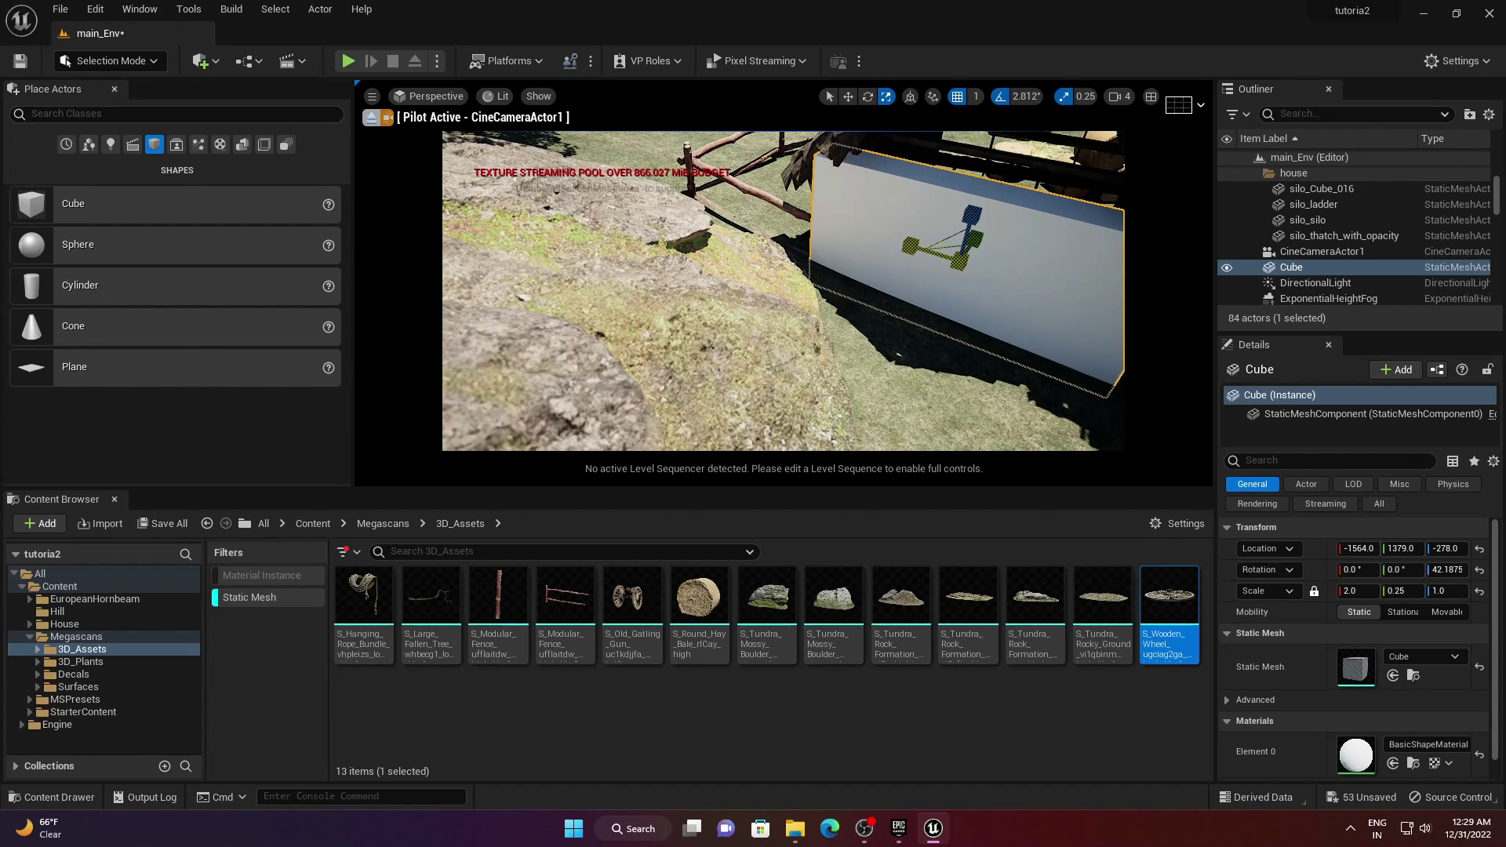
# - Tilt the cube to about -50.6° around Y, scale its Z to 1.25, and fit it under the barn's roof slope
pyautogui.moveTo(1008, 228); pyautogui.dragTo(1114, 194, button='right')
pyautogui.click(868, 97)
pyautogui.moveTo(862, 263); pyautogui.dragTo(894, 231)
pyautogui.moveTo(893, 231); pyautogui.dragTo(883, 163, button='right')
pyautogui.moveTo(885, 284); pyautogui.dragTo(902, 292)
pyautogui.press('w')
pyautogui.moveTo(827, 318); pyautogui.dragTo(781, 284)
pyautogui.moveTo(792, 344); pyautogui.dragTo(816, 323)
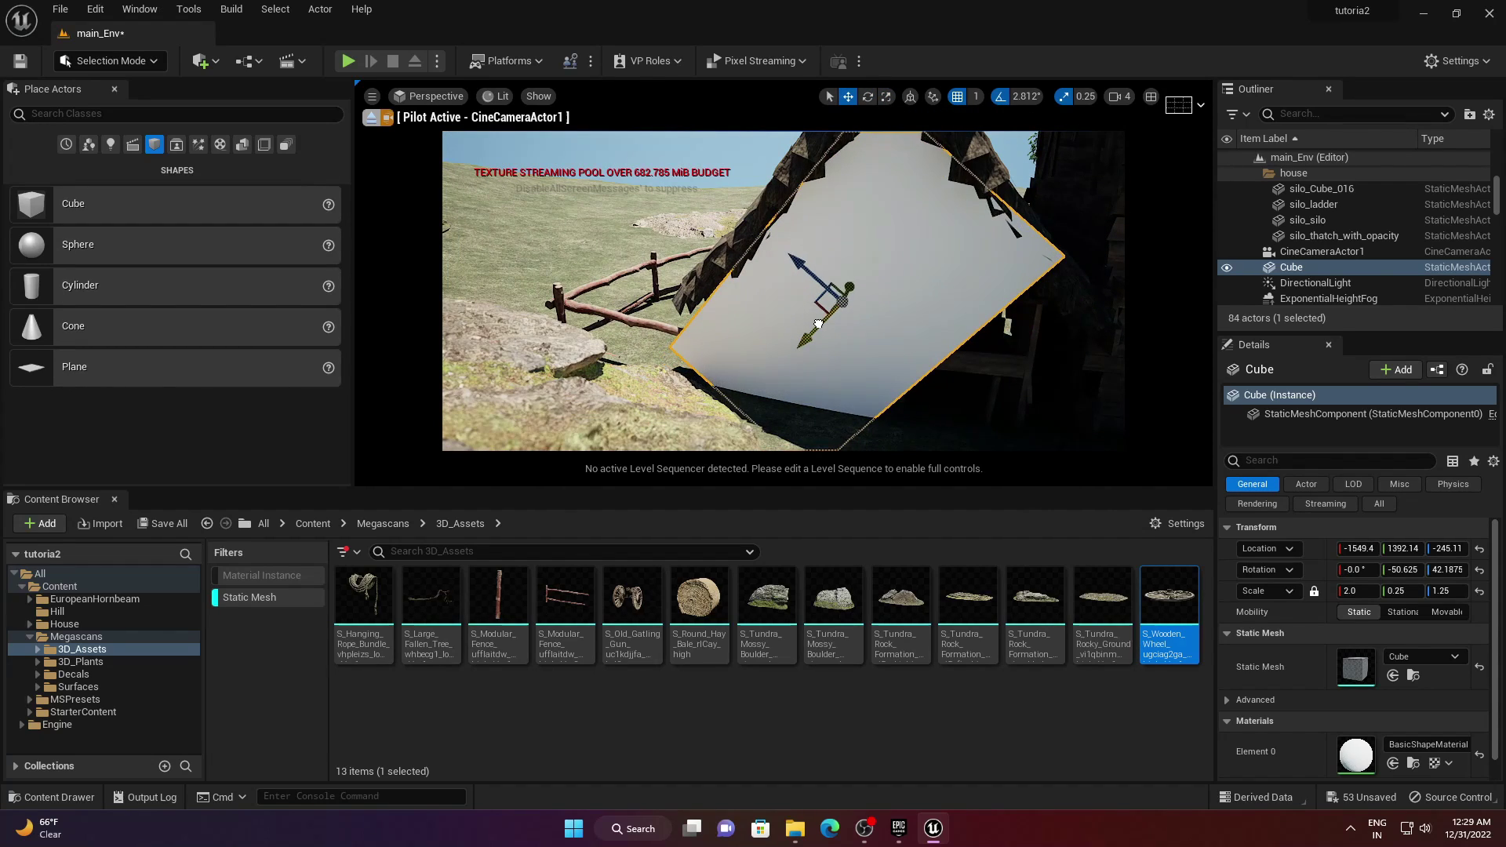
# - Duplicate the wall cube lower across the barn opening and apply the Thatch material from the thatch_no_opacity folder
pyautogui.moveTo(781, 284); pyautogui.dragTo(808, 265, button='right')
pyautogui.keyDown('alt'); pyautogui.moveTo(781, 284); pyautogui.dragTo(882, 404); pyautogui.keyUp('alt')
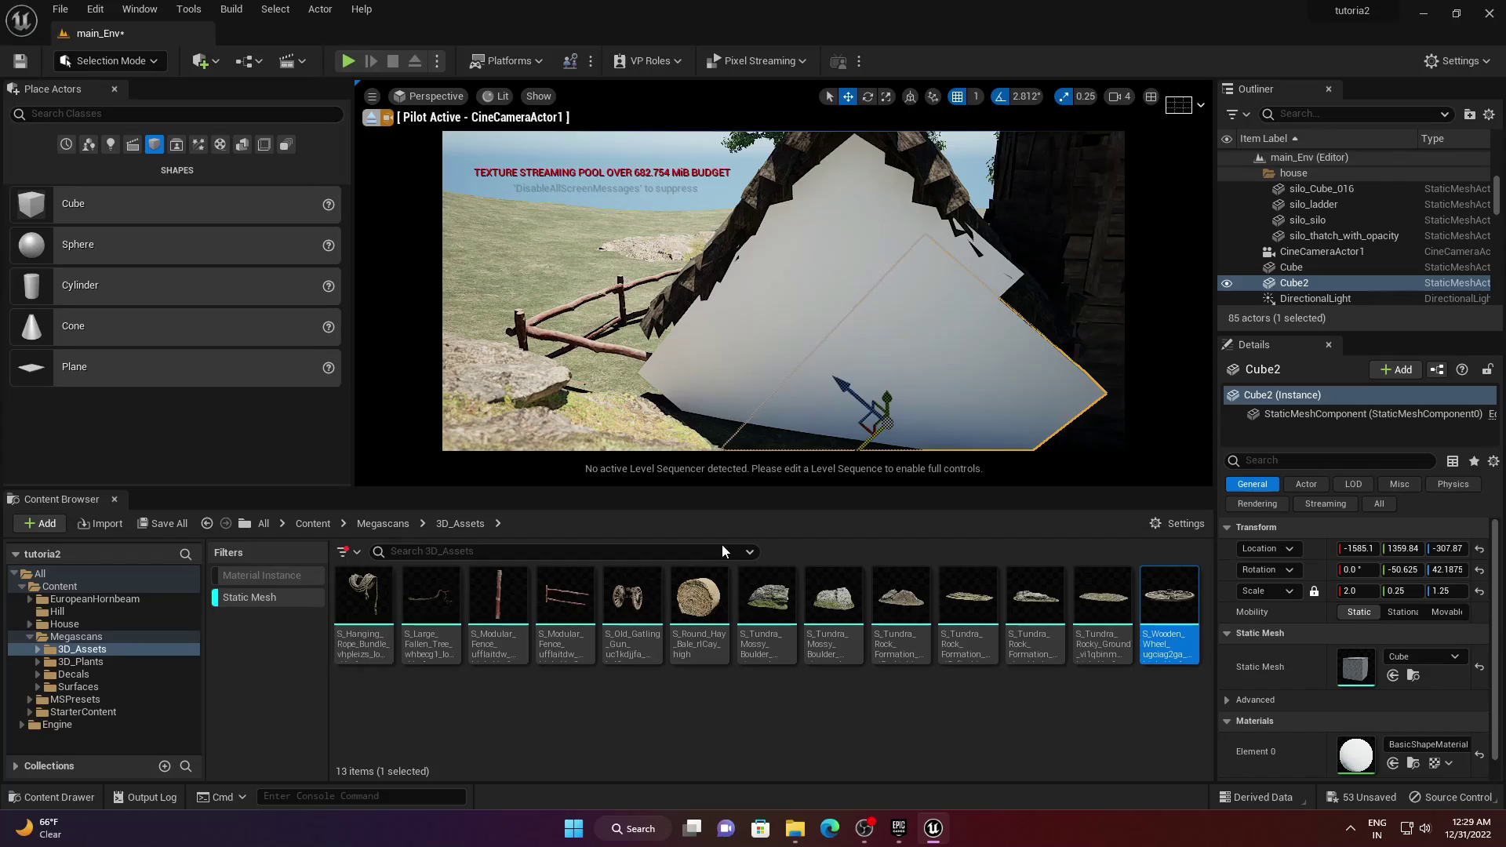
pyautogui.click(65, 624)
pyautogui.click(98, 662)
pyautogui.moveTo(430, 596); pyautogui.dragTo(887, 345)
# - Enlarge the Outliner and make the InstancedFoliageActor0 foliage visible again
pyautogui.moveTo(887, 345); pyautogui.dragTo(745, 353, button='right')
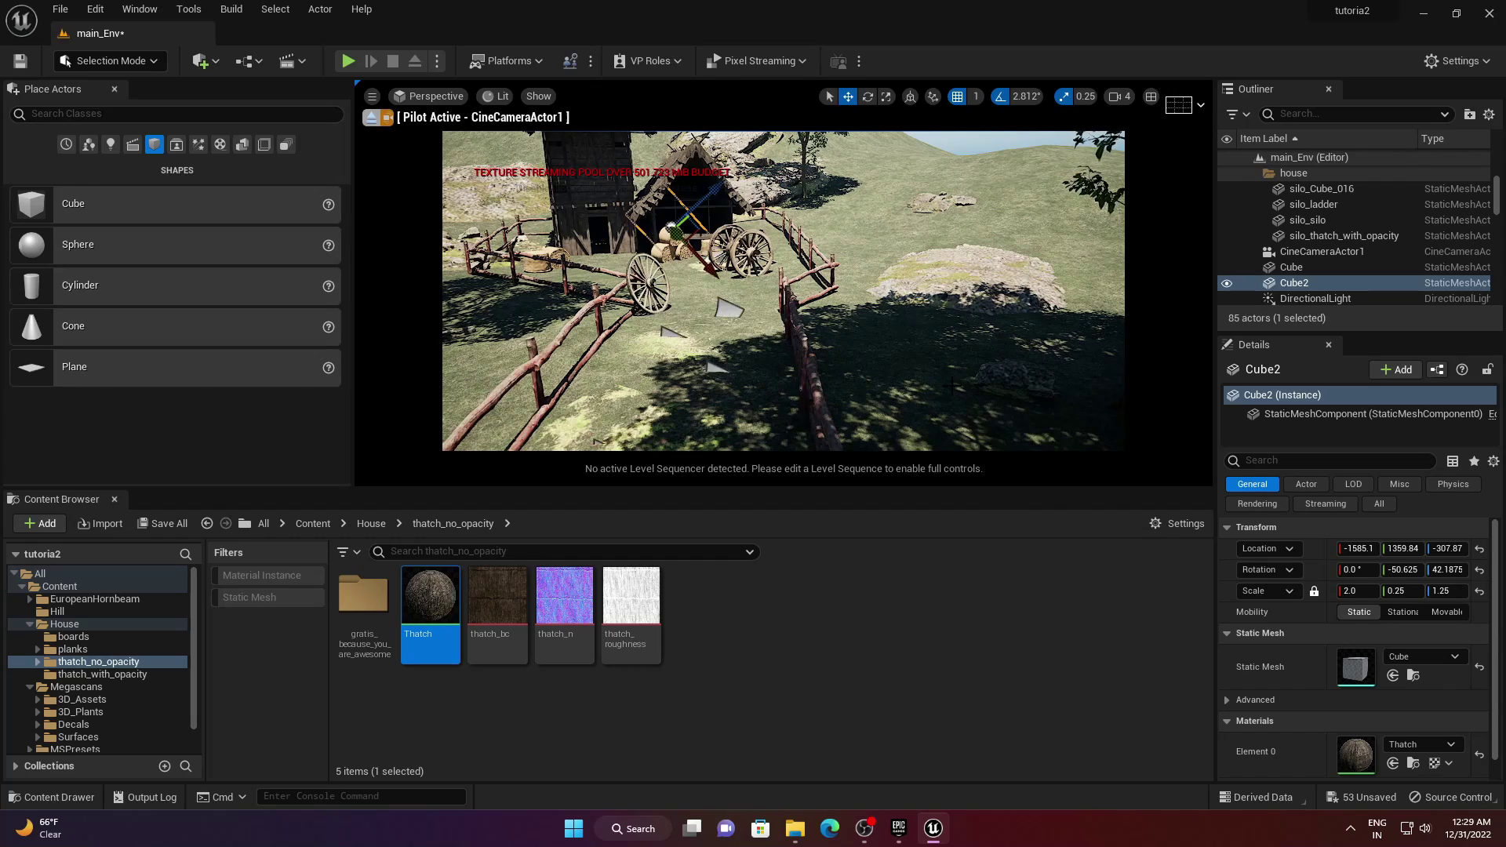
pyautogui.moveTo(895, 347)
pyautogui.mouseDown(button='right')
pyautogui.moveTo(879, 263)
pyautogui.moveTo(913, 357)
pyautogui.mouseUp(button='right')
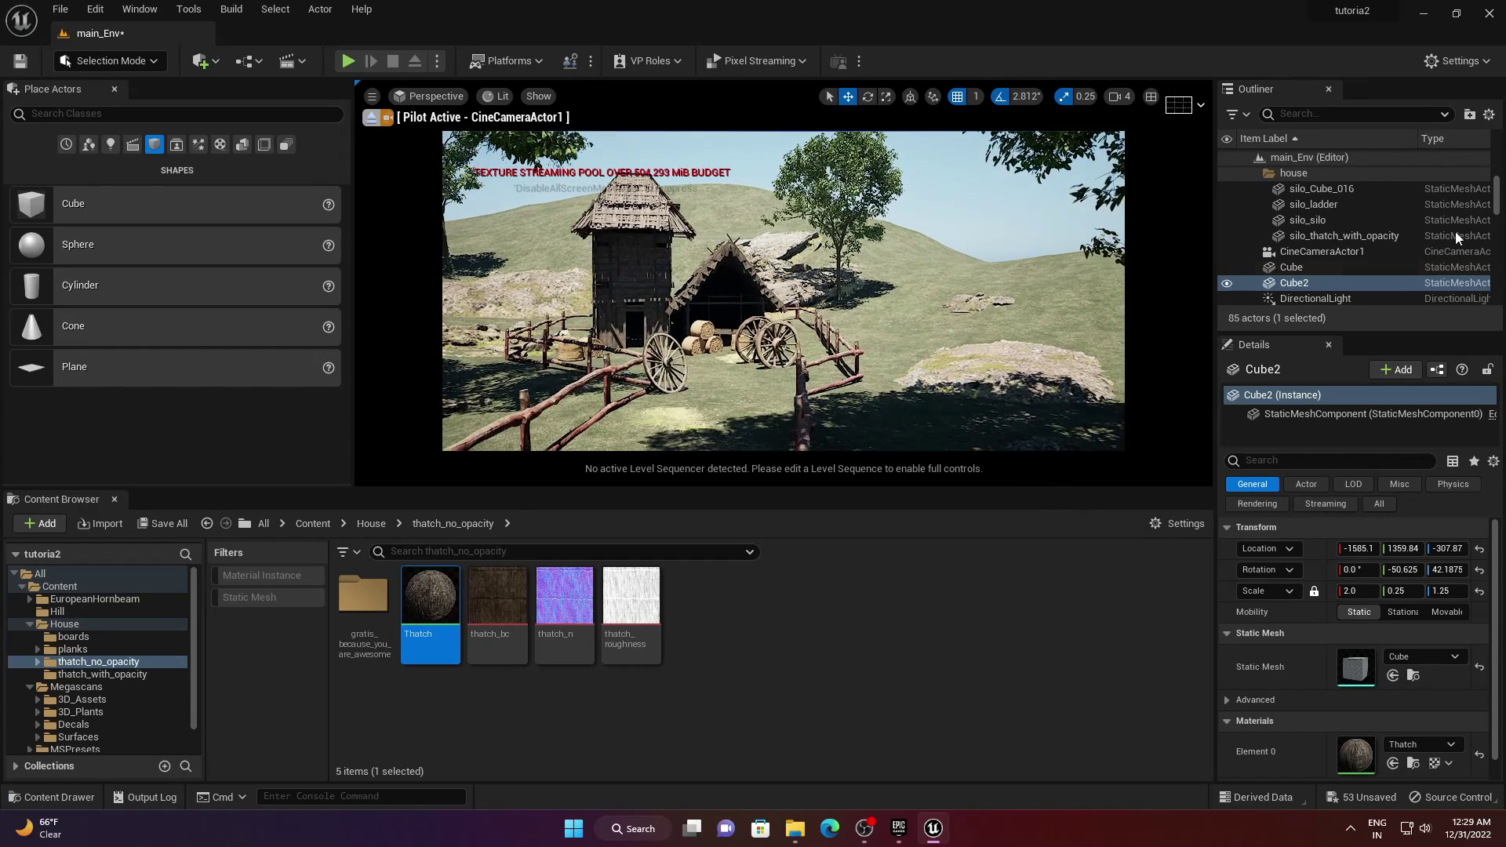
pyautogui.scroll(-1, 1439, 244)
pyautogui.moveTo(1388, 333); pyautogui.dragTo(1380, 416)
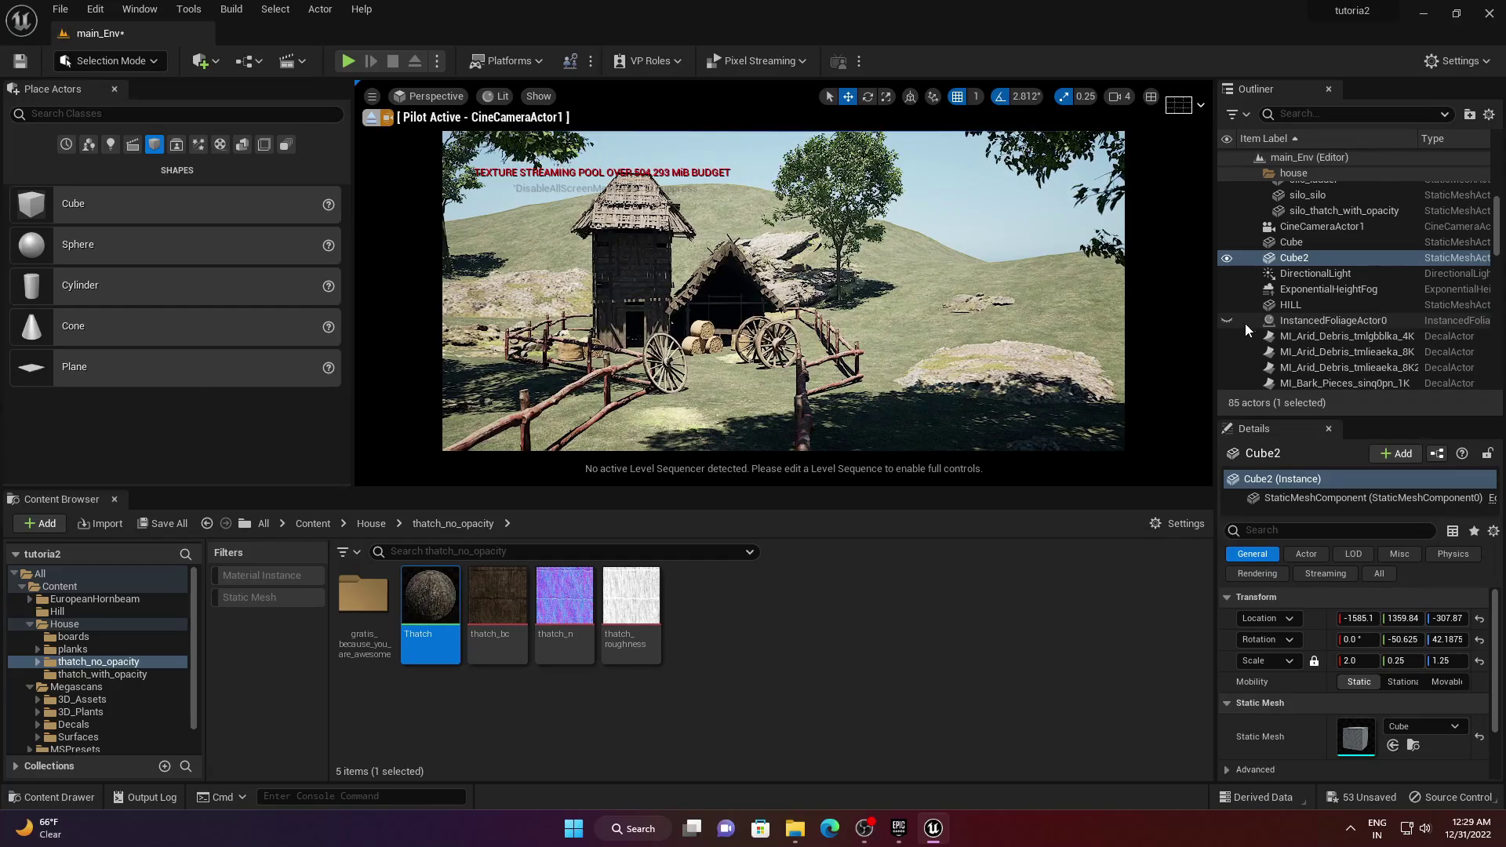
pyautogui.click(1228, 320)
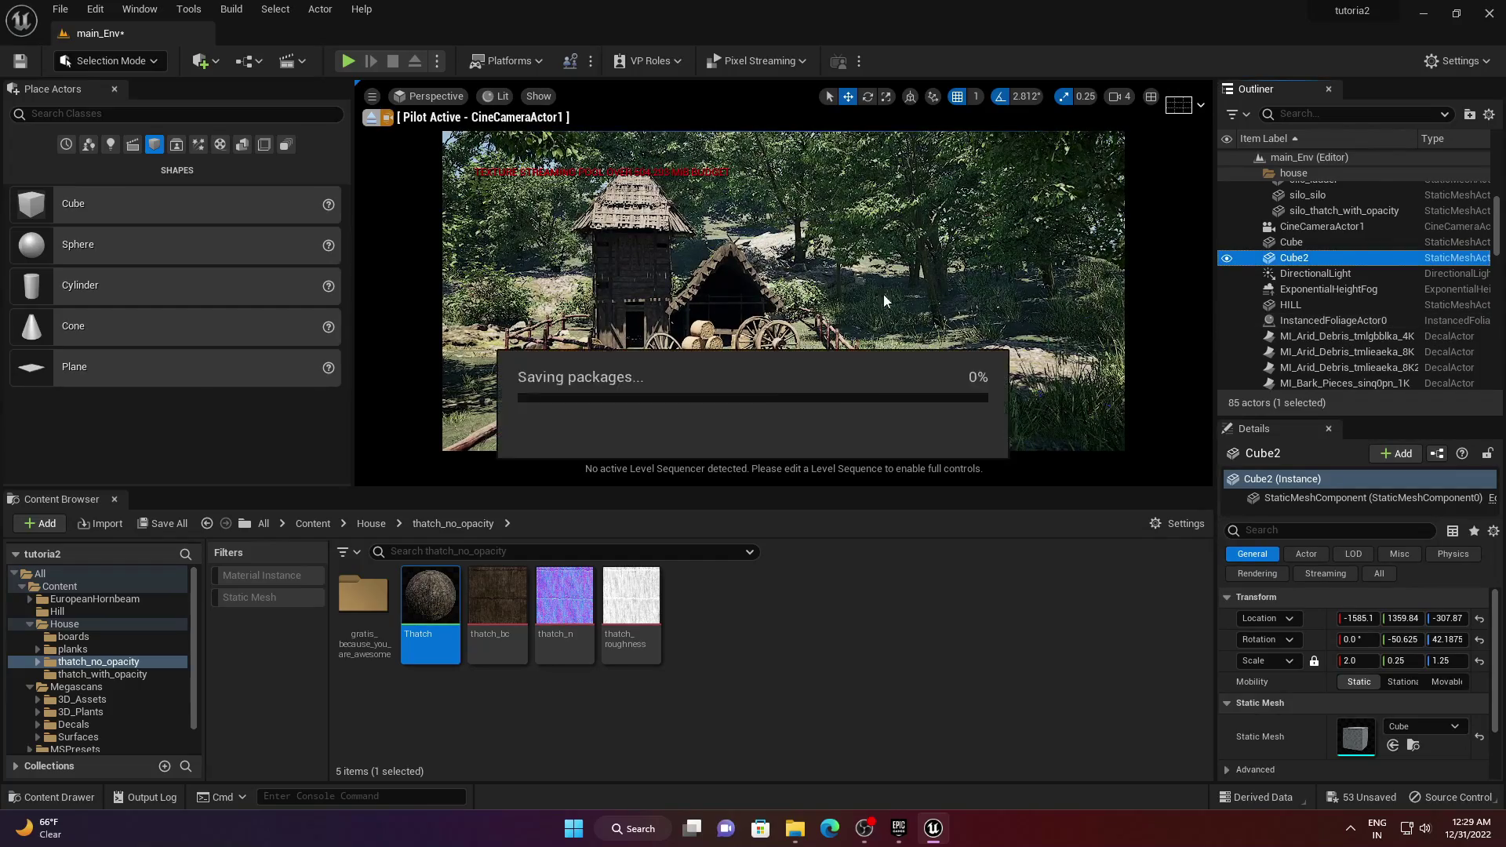
# - Frame the silo house between the fences with the piloted camera and adjust the sunlight direction
pyautogui.moveTo(883, 294); pyautogui.dragTo(800, 275, button='right')
pyautogui.press('q')
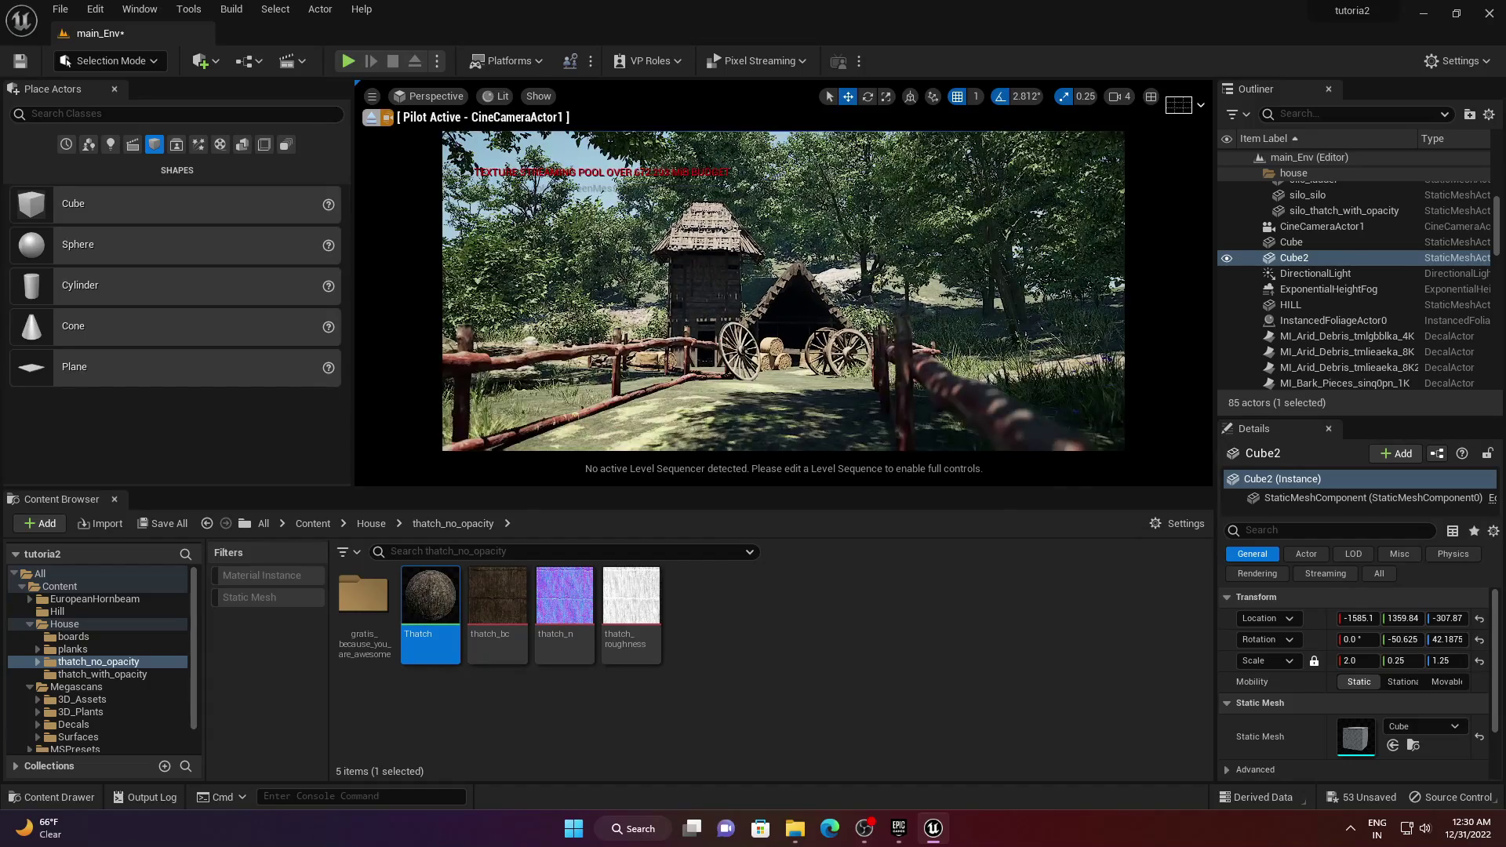
pyautogui.hotkey('ctrl', 'l')
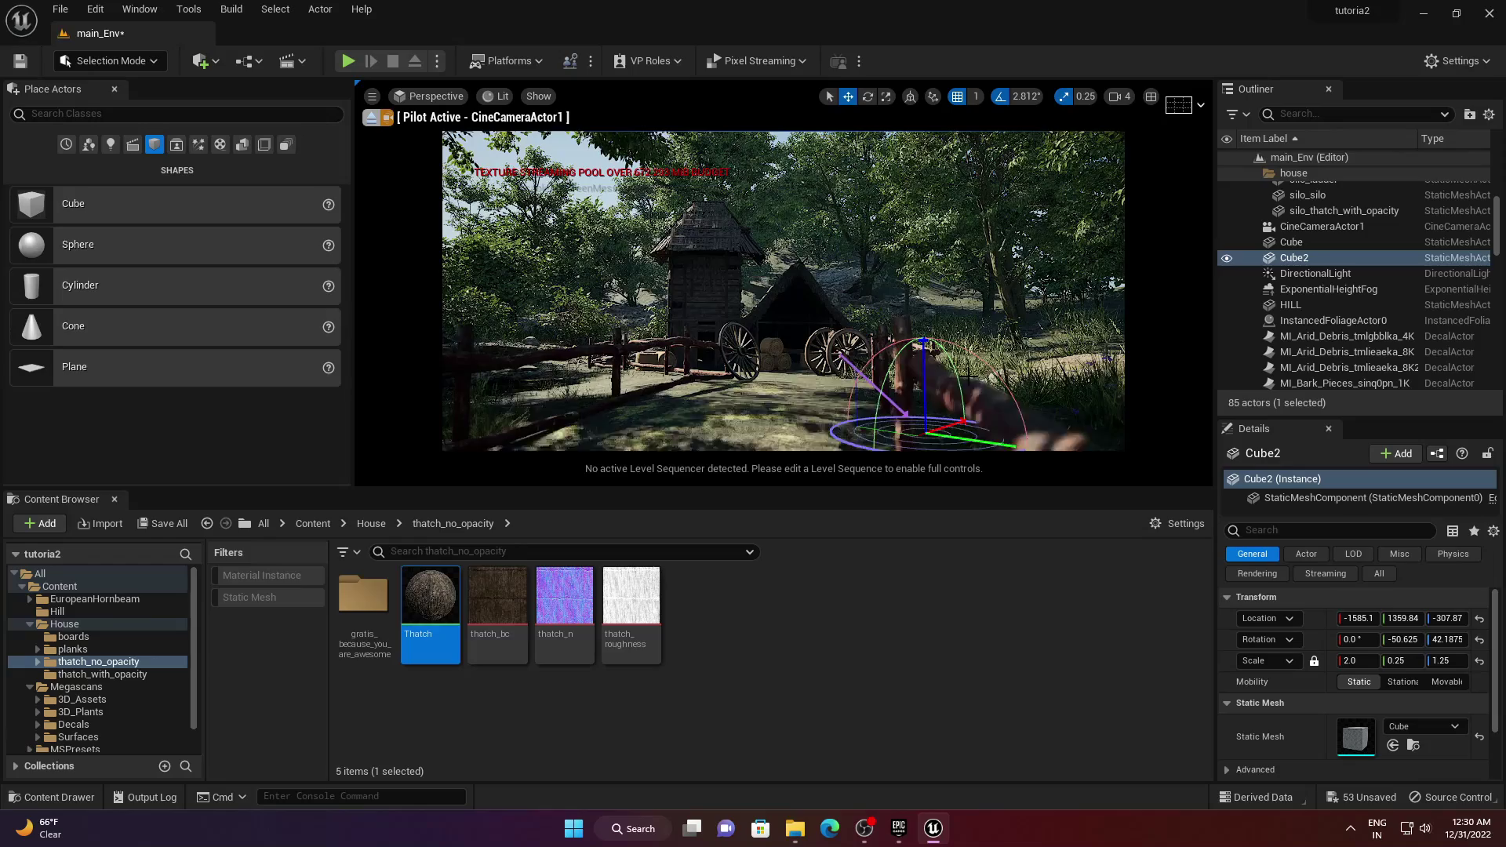
# - Set the Fog Density of the ExponentialHeightFog to 0.2
pyautogui.click(1347, 291)
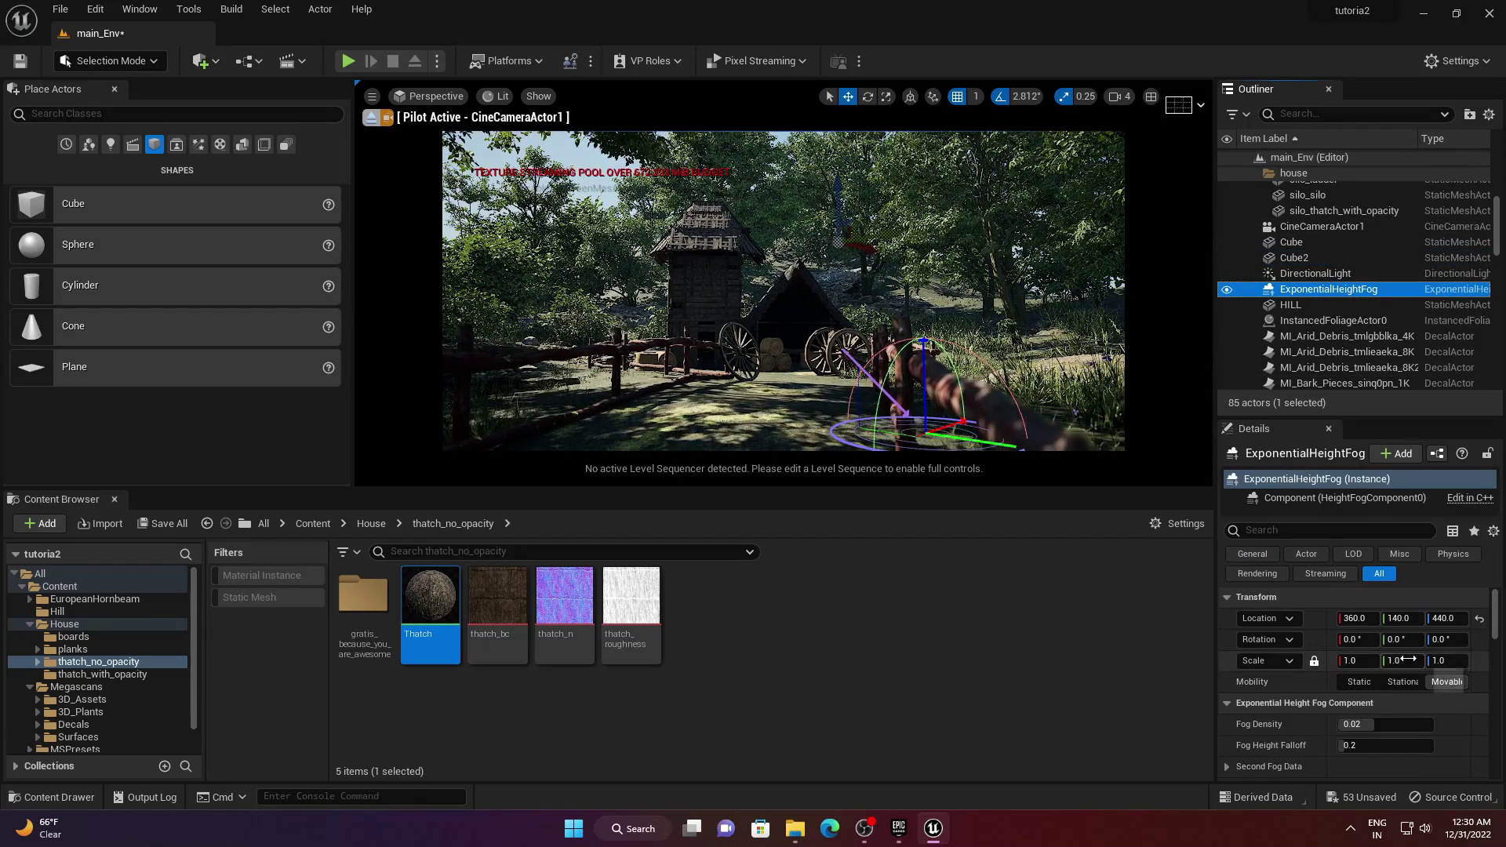
pyautogui.scroll(-1, 1425, 716)
pyautogui.click(1406, 702)
pyautogui.write('0')
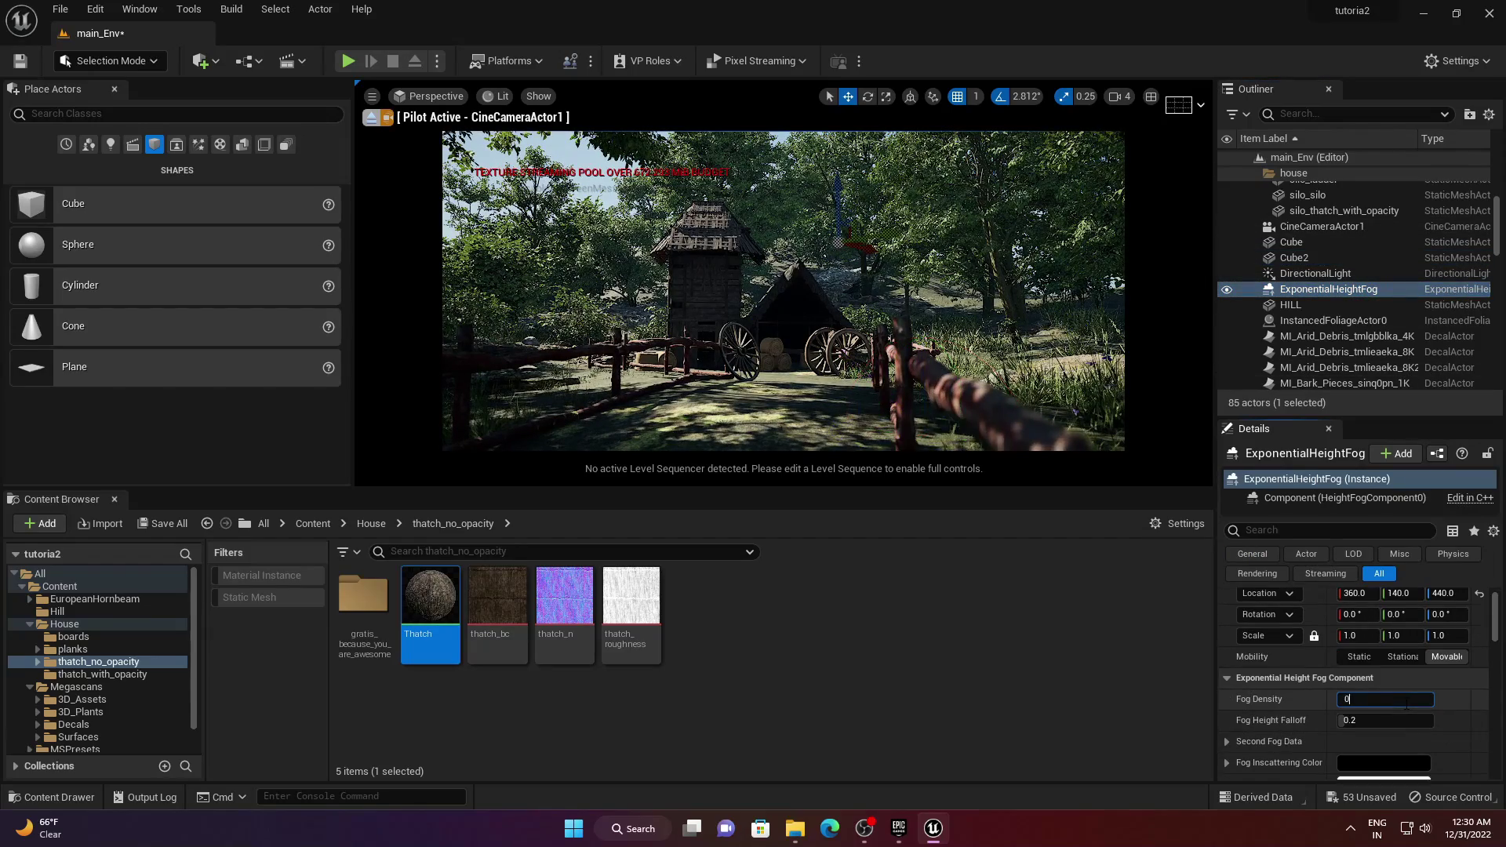
pyautogui.write('.2')
pyautogui.press('Return')
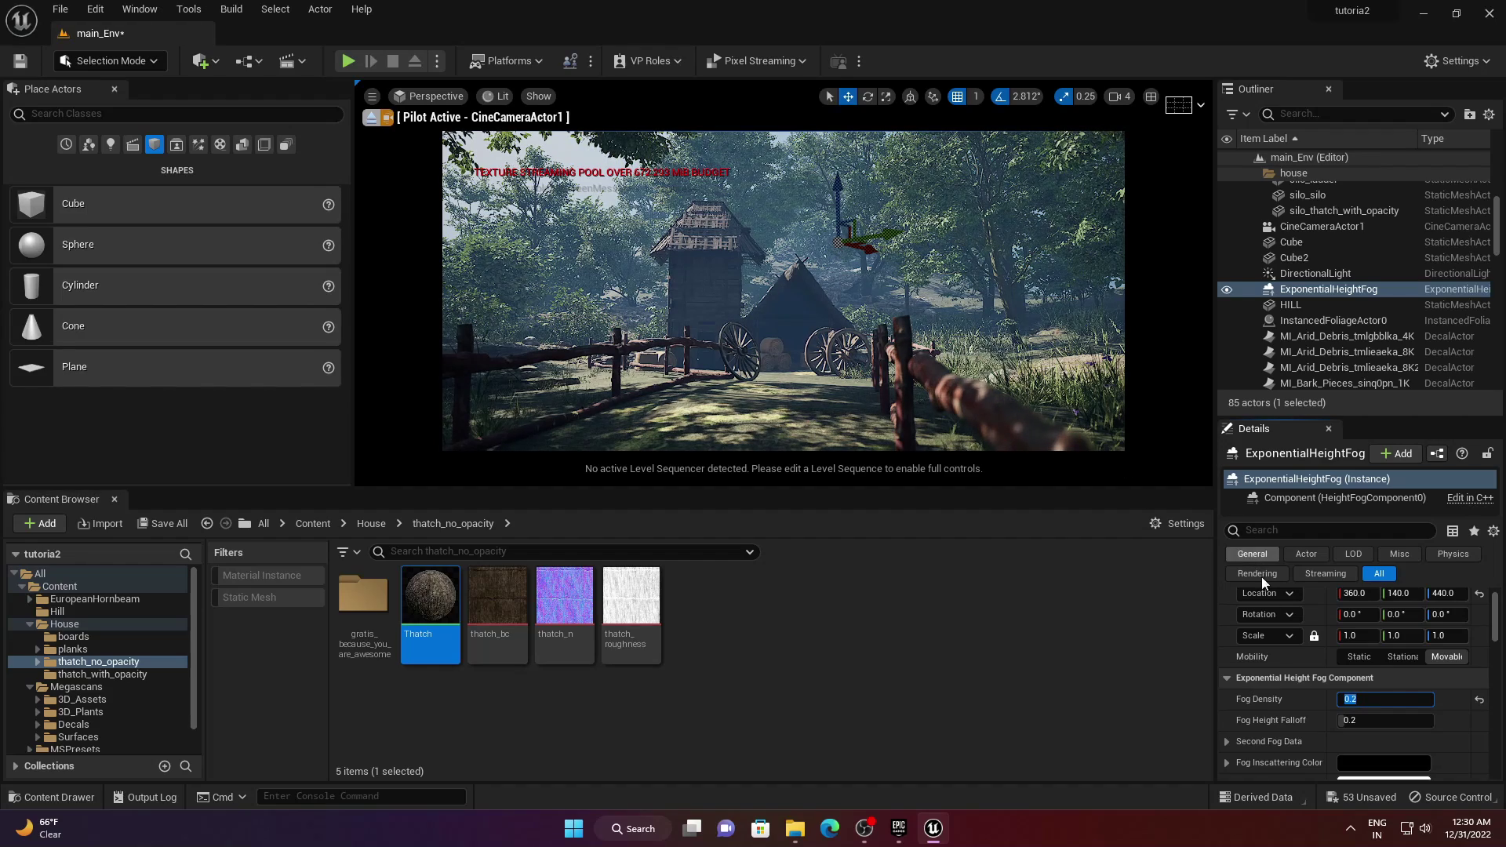
# - Enable Volumetric Fog on the ExponentialHeightFog and clear the selection
pyautogui.scroll(-10, 1307, 715)
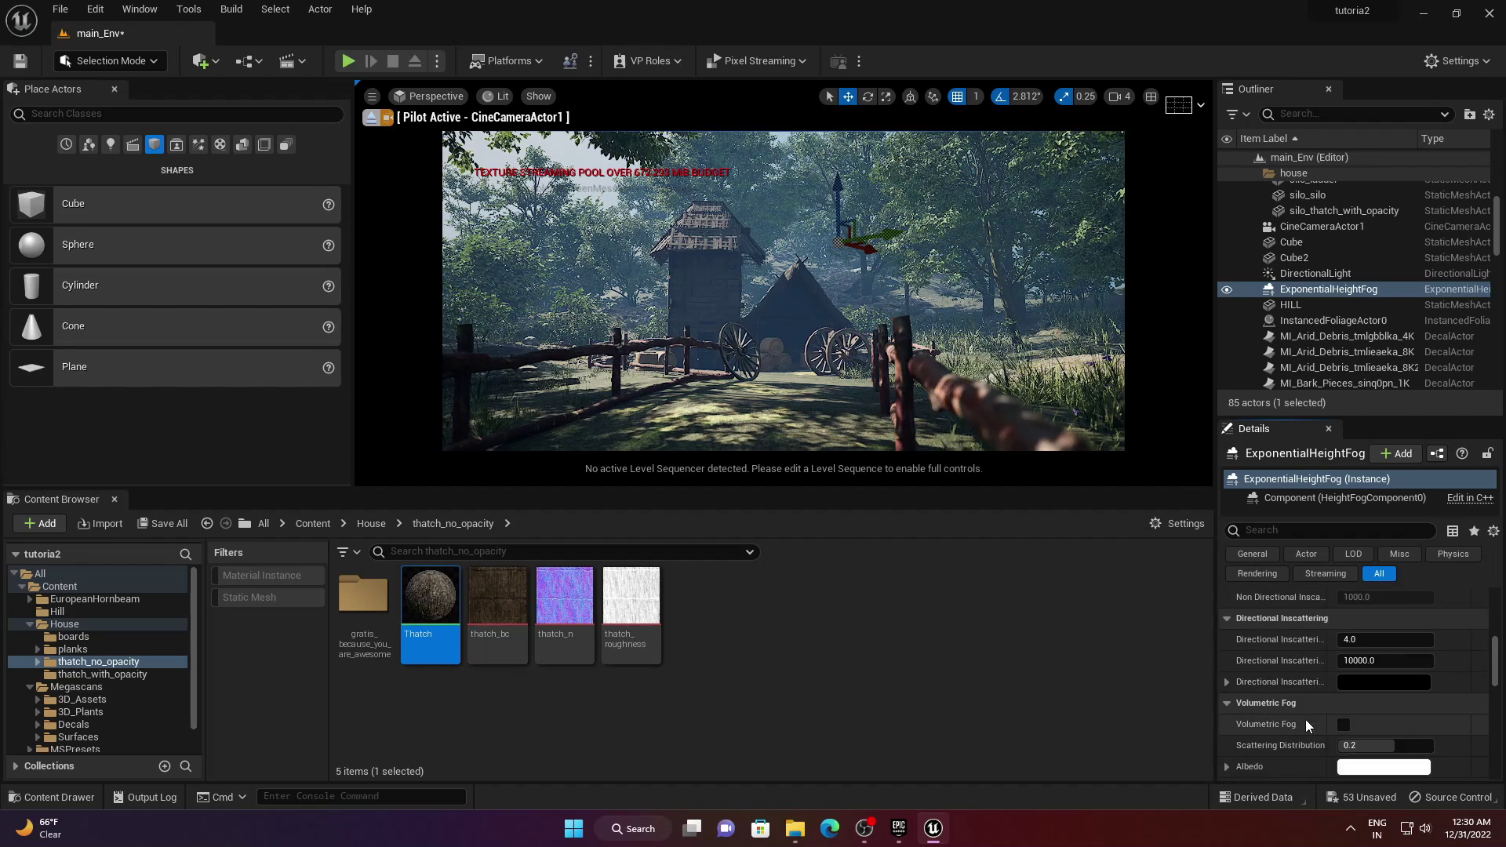
pyautogui.click(767, 406)
pyautogui.press('Escape')
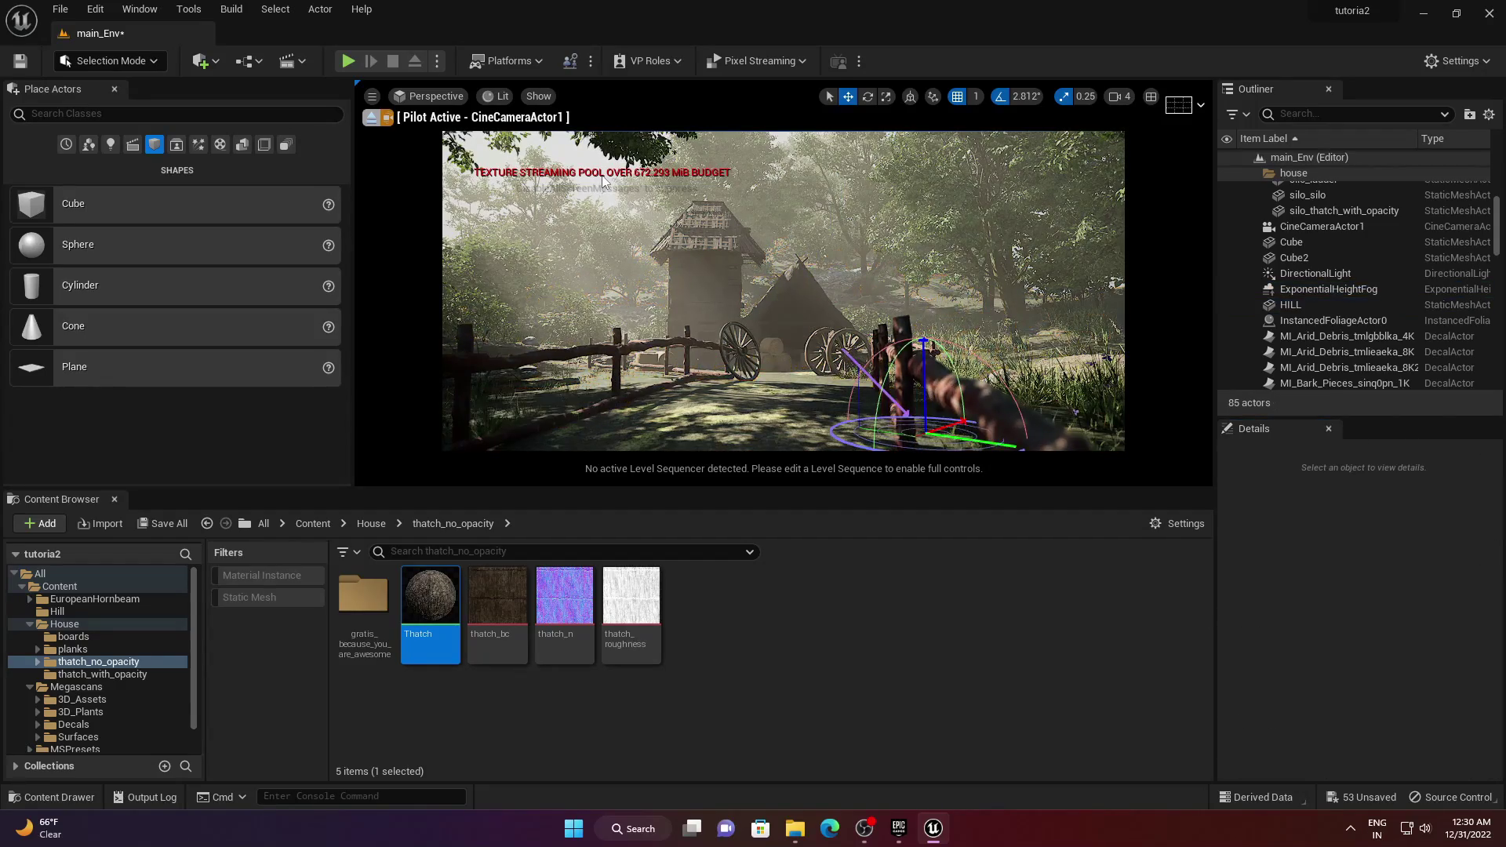
# - Rotate the directional light so the sun shines through the fog at a different angle
pyautogui.click(762, 402)
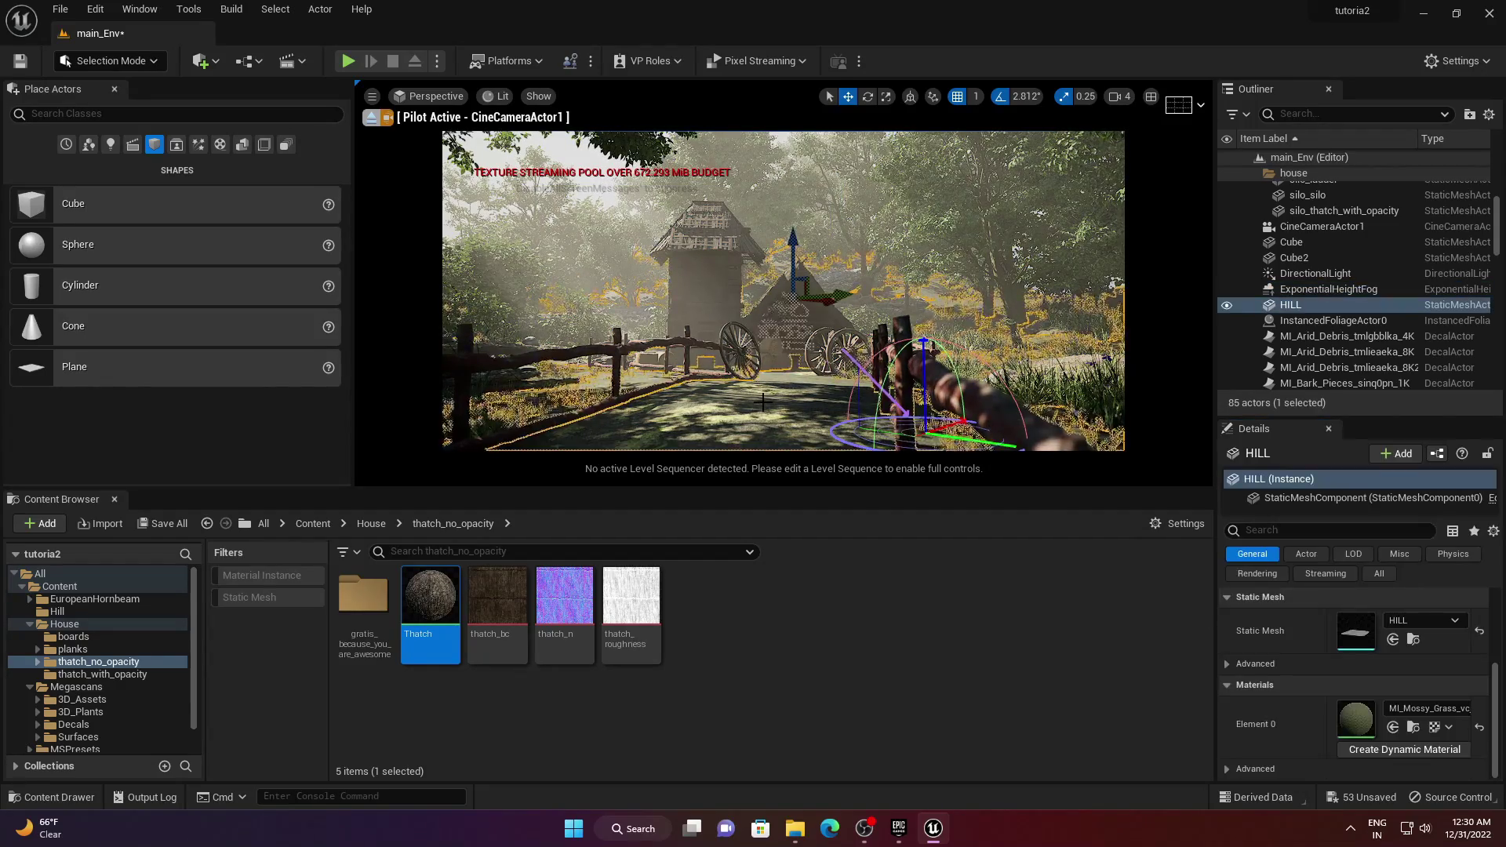
pyautogui.hotkey('ctrl', 'l')
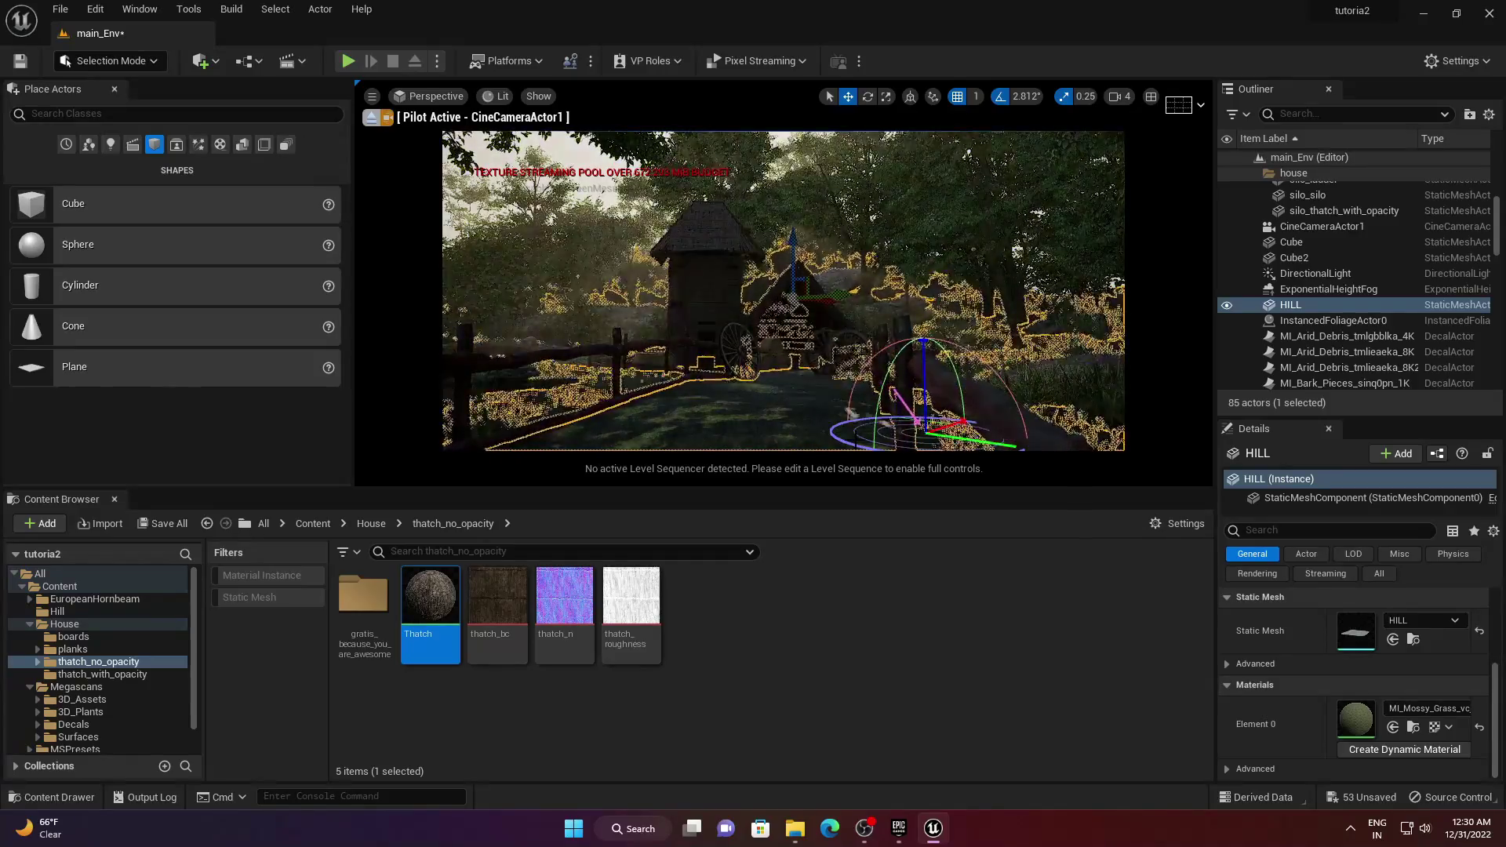
pyautogui.hotkey('ctrl', 'l')
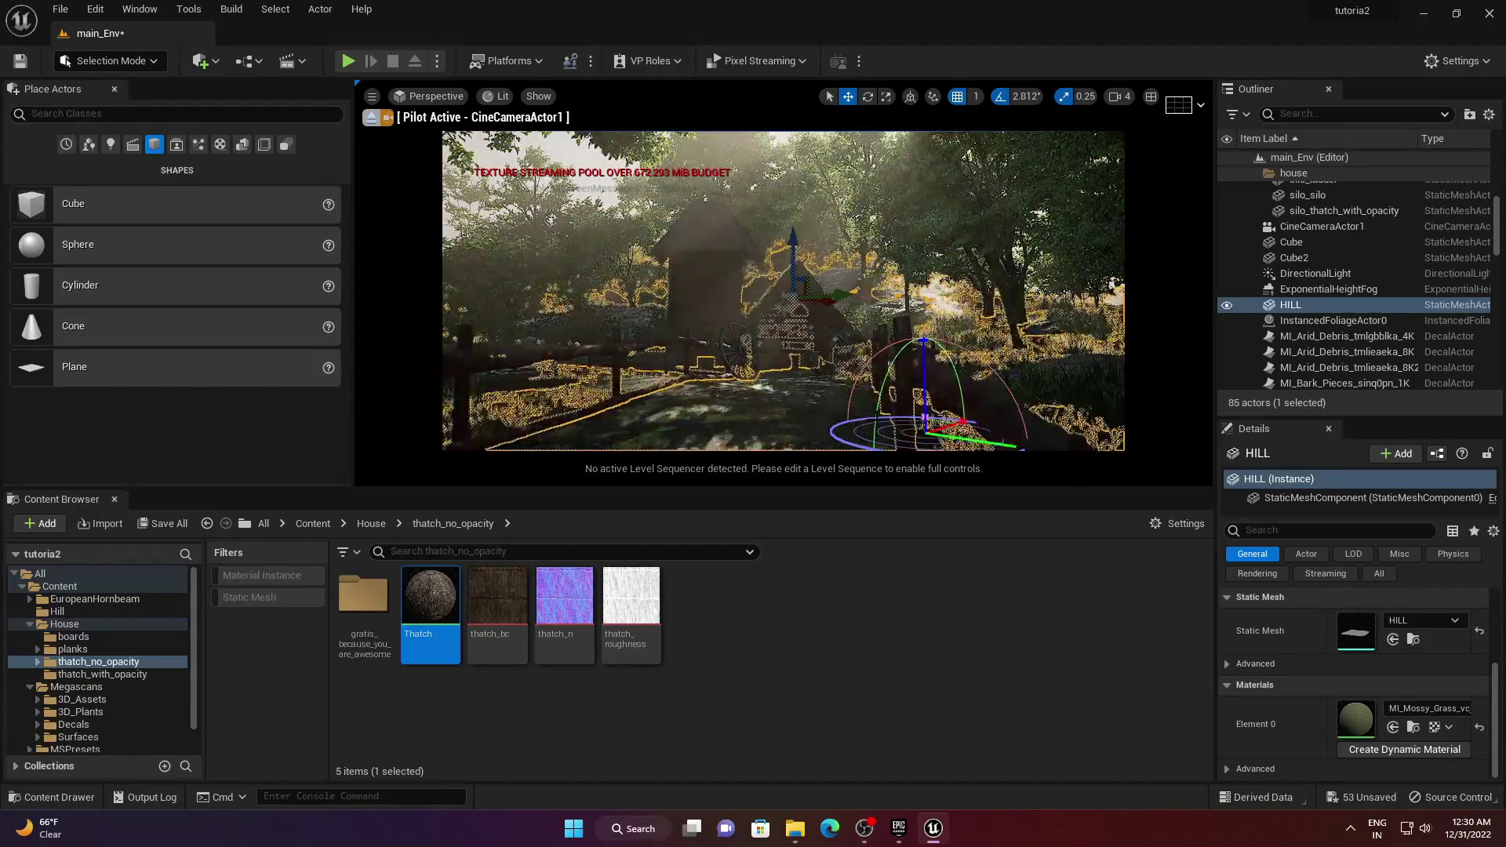